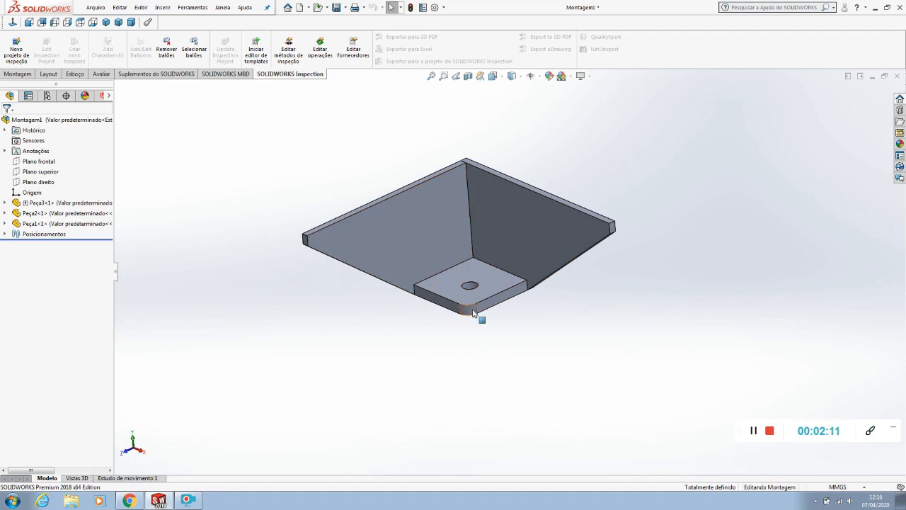
Examine the assembled bracket from several angles and check the sketch dimensions of its two side plates
left_click(474, 309)
left_click(567, 355)
middle_click_drag(455, 356, 464, 329)
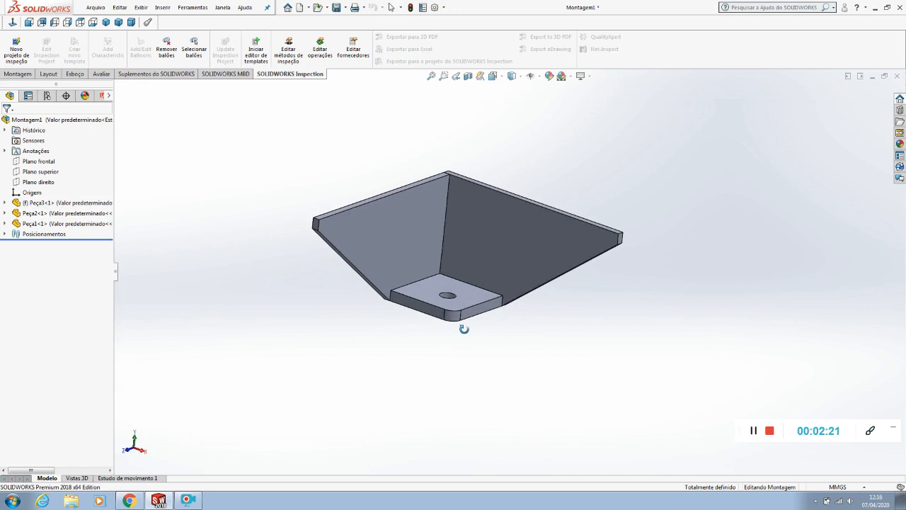
middle_click_drag(422, 286, 437, 333)
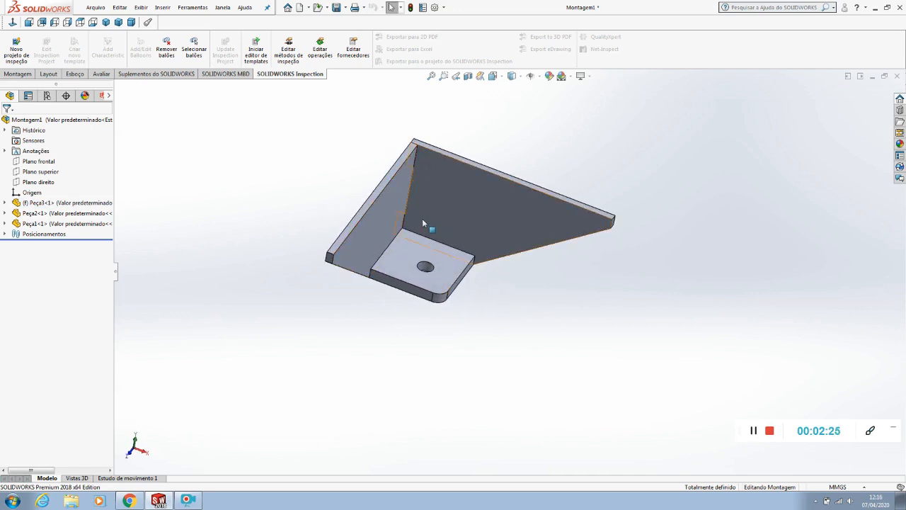
middle_click_drag(416, 195, 201, 149)
left_click(502, 231)
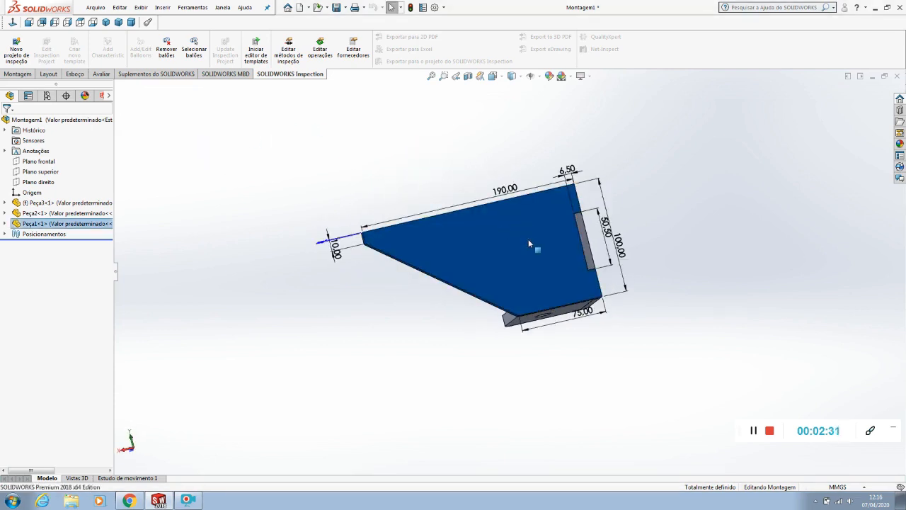
left_click(423, 335)
middle_click_drag(442, 326, 311, 323)
left_click(361, 229)
left_click_drag(337, 168, 361, 168)
left_click(539, 241)
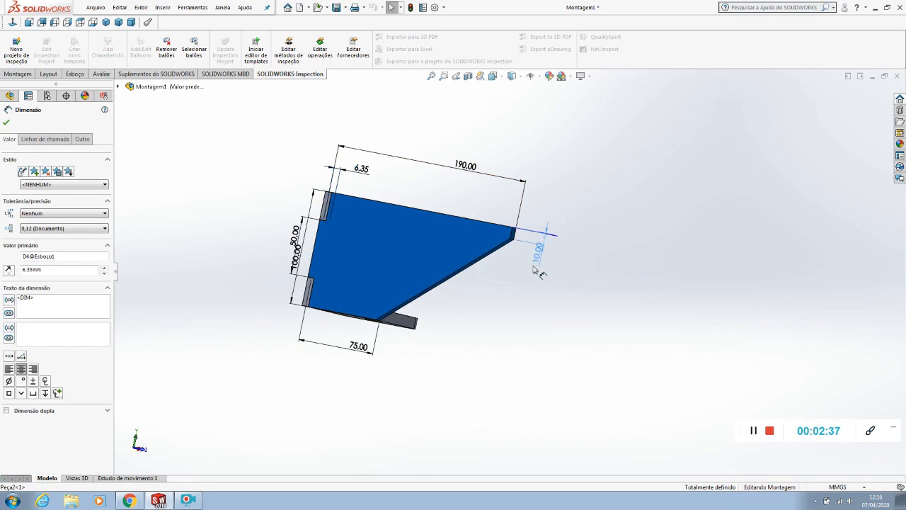
left_click(573, 358)
middle_click_drag(573, 358, 461, 373)
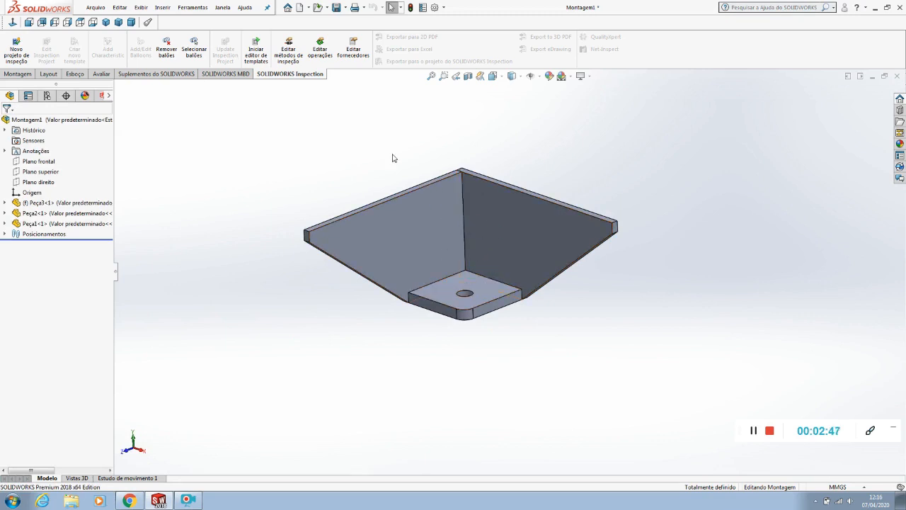
Create a new drawing document from the standard drawing template
left_click(95, 8)
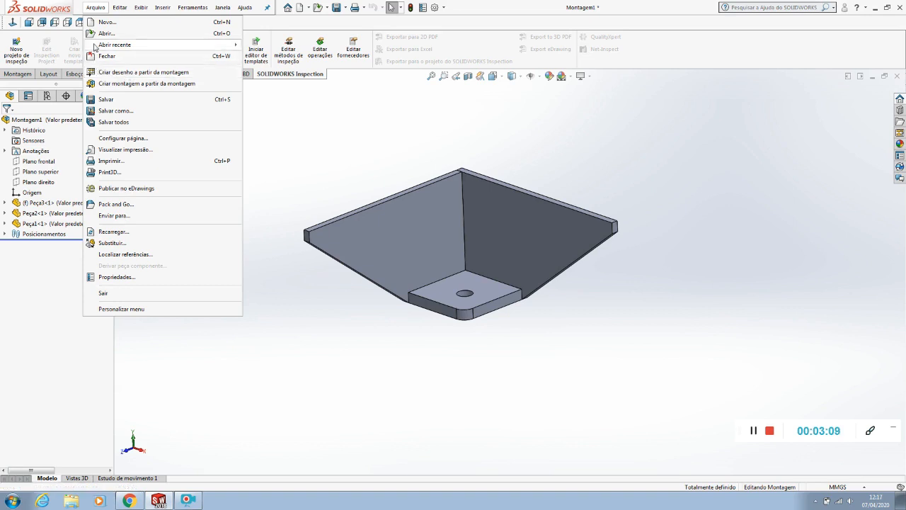
left_click(109, 25)
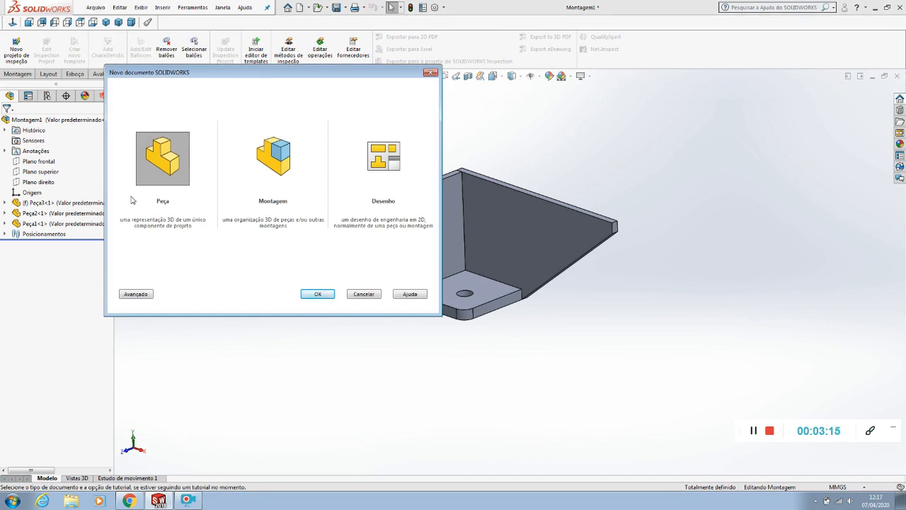
left_click(393, 165)
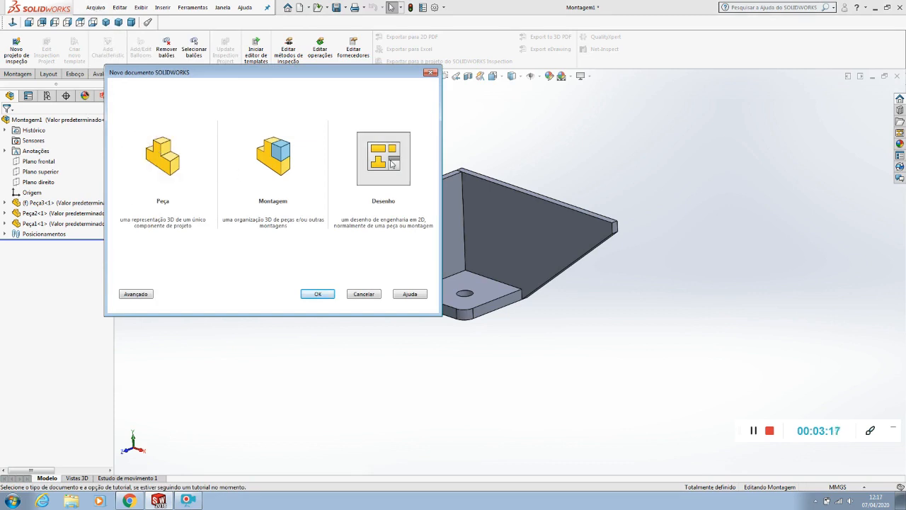
left_click(318, 294)
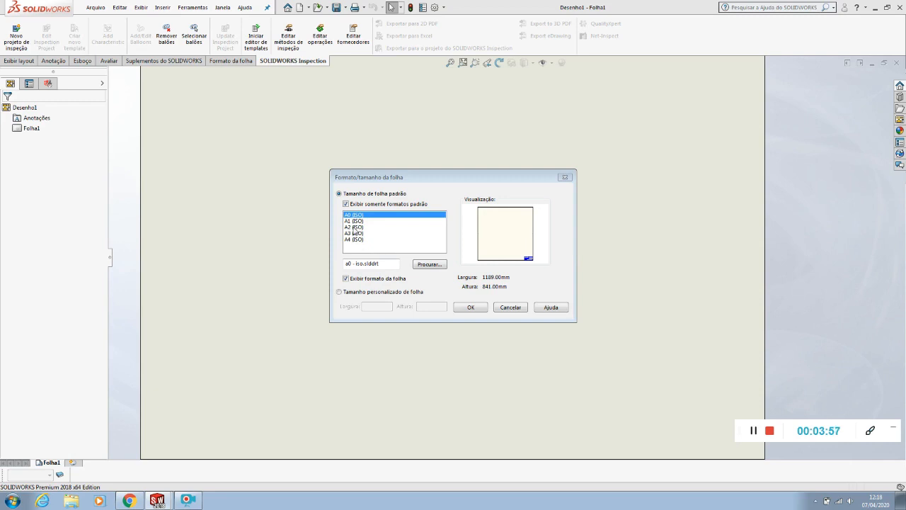
Compare the standard sheet sizes and set up the drawing sheet as A3 (ISO) with its sheet format displayed
left_click(354, 228)
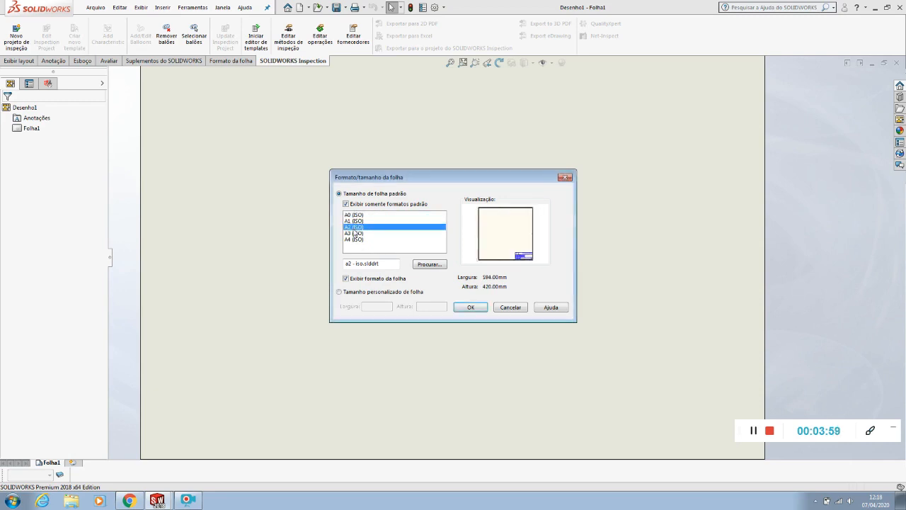
left_click(355, 233)
left_click(356, 241)
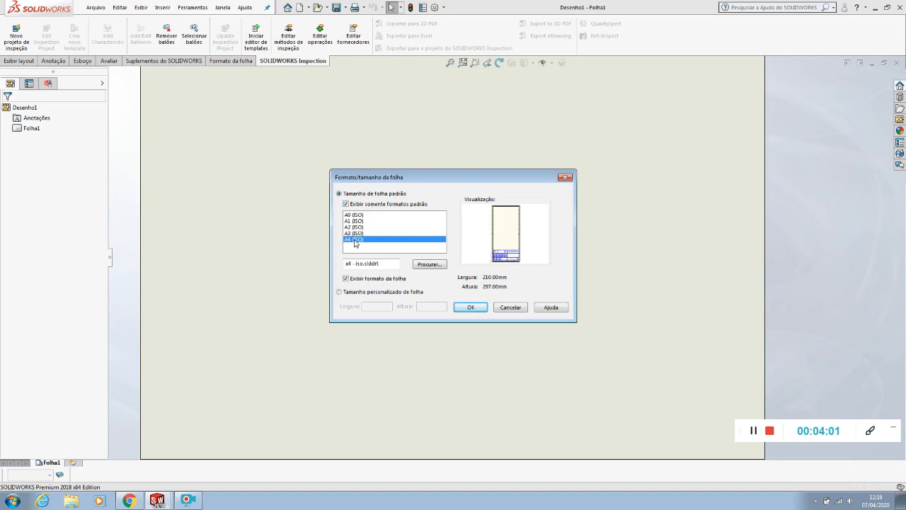
left_click(354, 221)
left_click(354, 215)
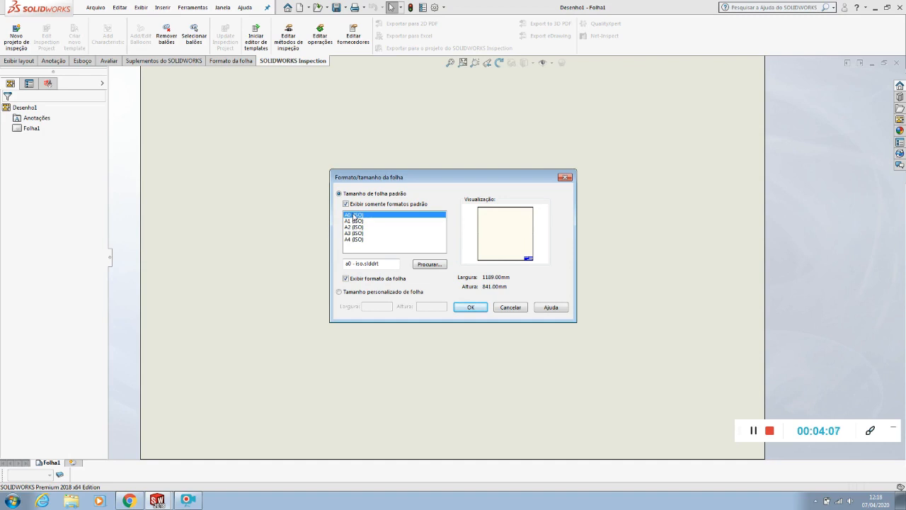
left_click(359, 220)
left_click(357, 216)
left_click(354, 220)
left_click(356, 216)
left_click(357, 233)
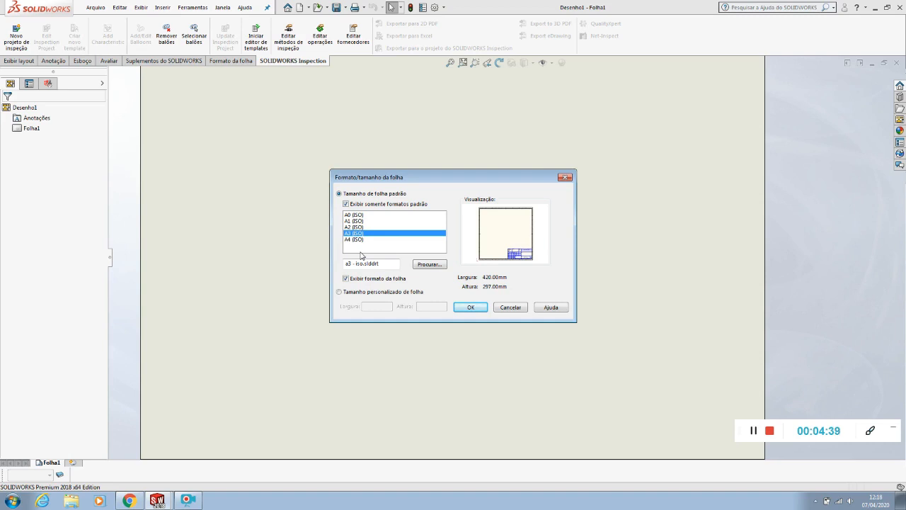
left_click(467, 309)
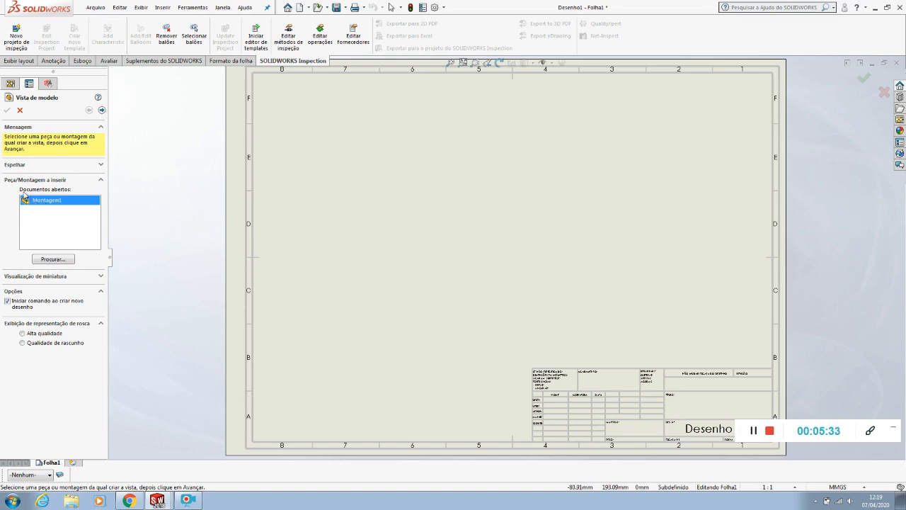
left_click(223, 8)
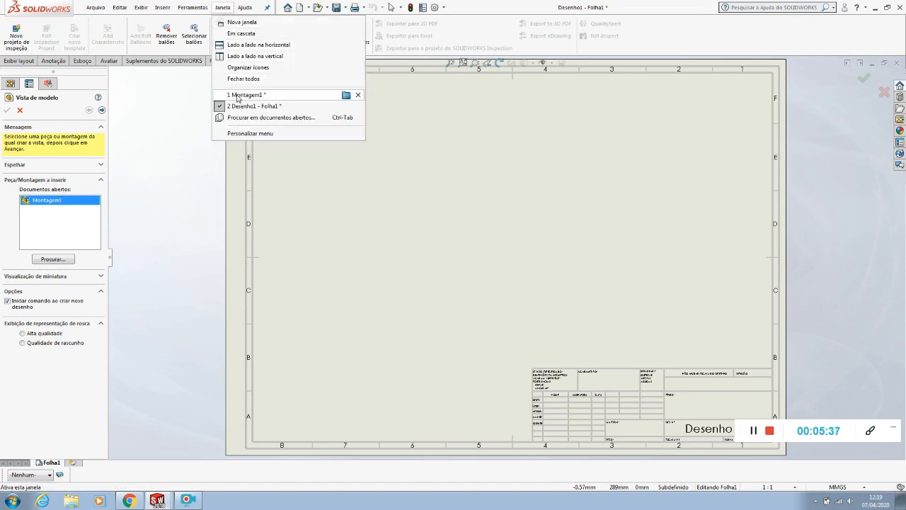
mouse_move(253, 98)
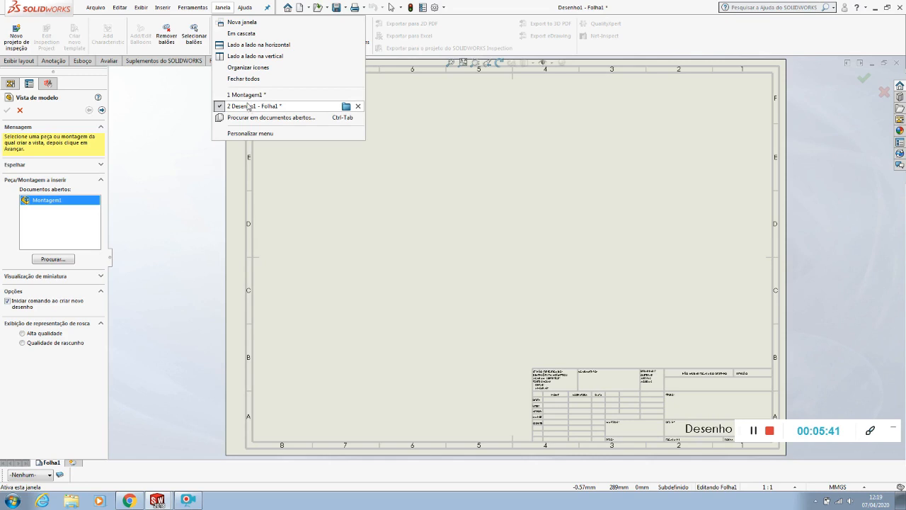
left_click(144, 142)
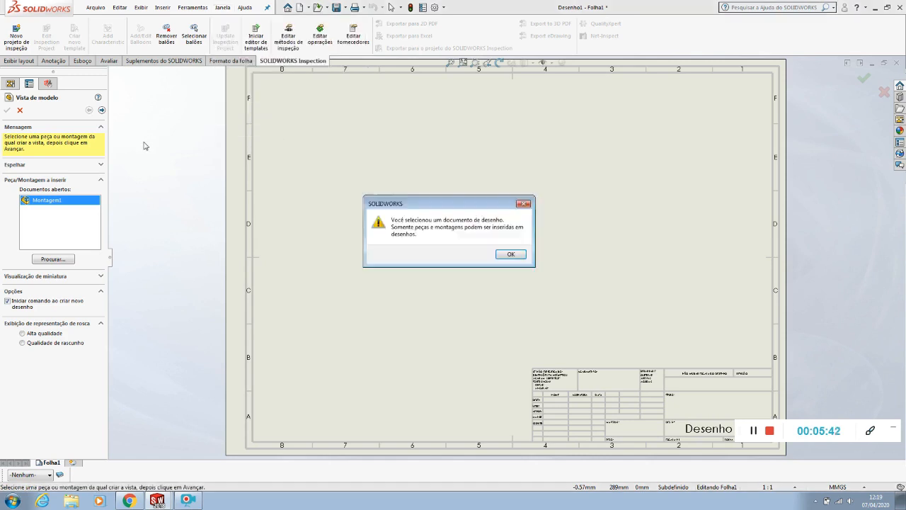
left_click(498, 254)
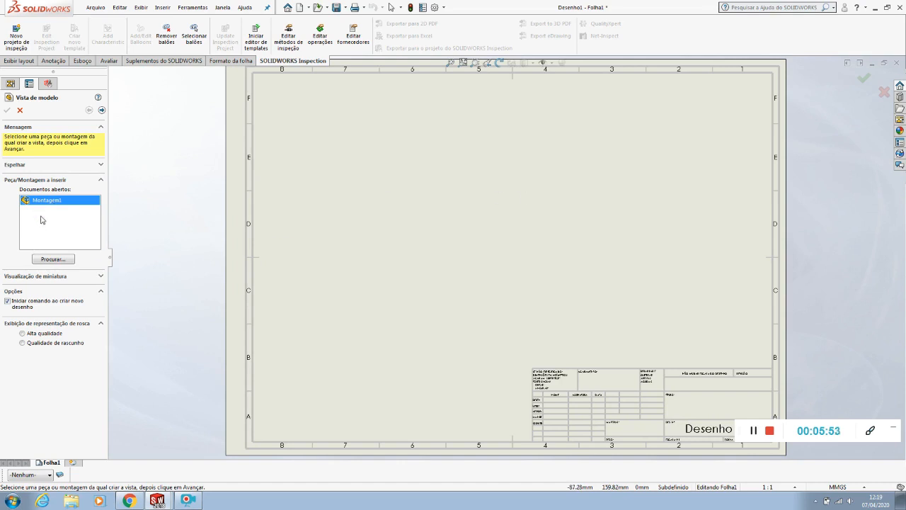
Load Montagem1 from the Exercicio pg 49 folder and place its isometric view in the sheet's upper right area
left_click(51, 260)
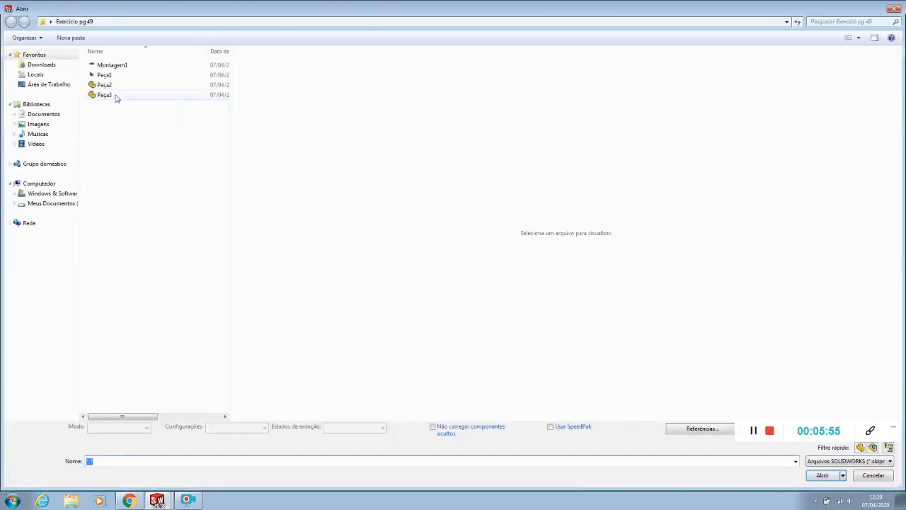
left_click(116, 66)
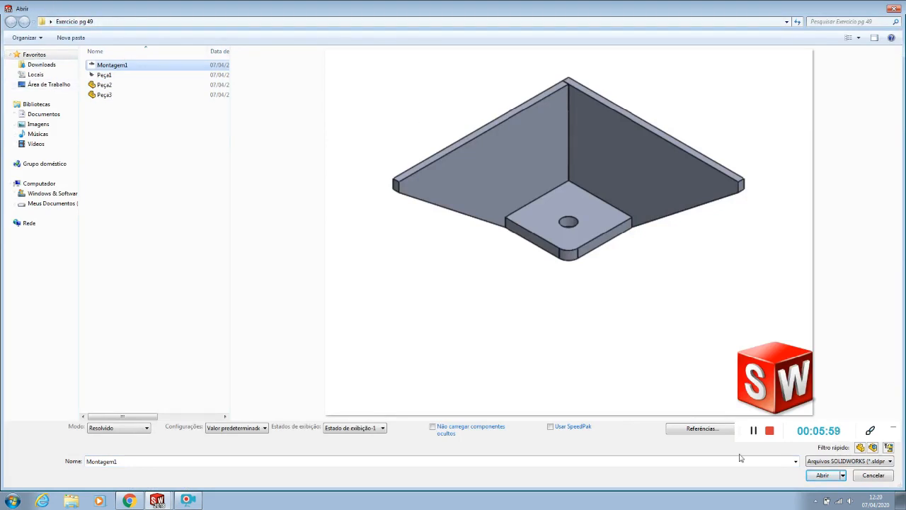
left_click(824, 477)
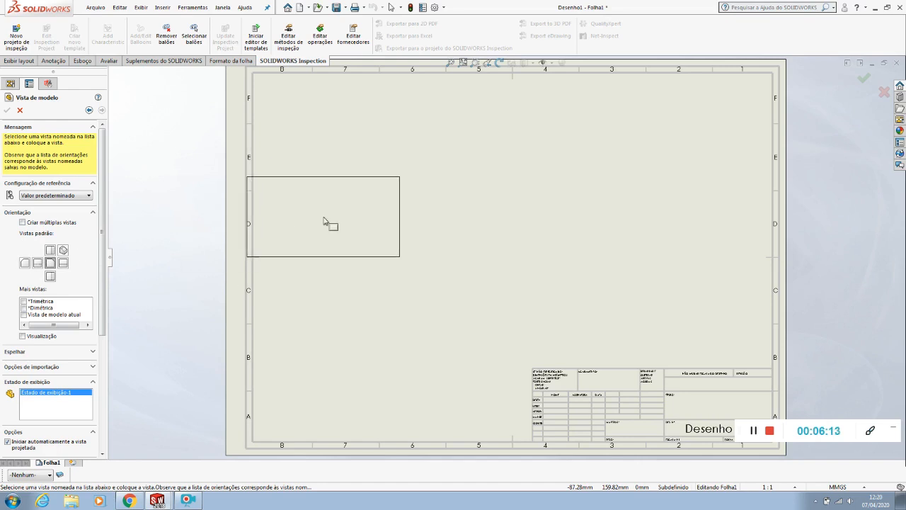
left_click(63, 251)
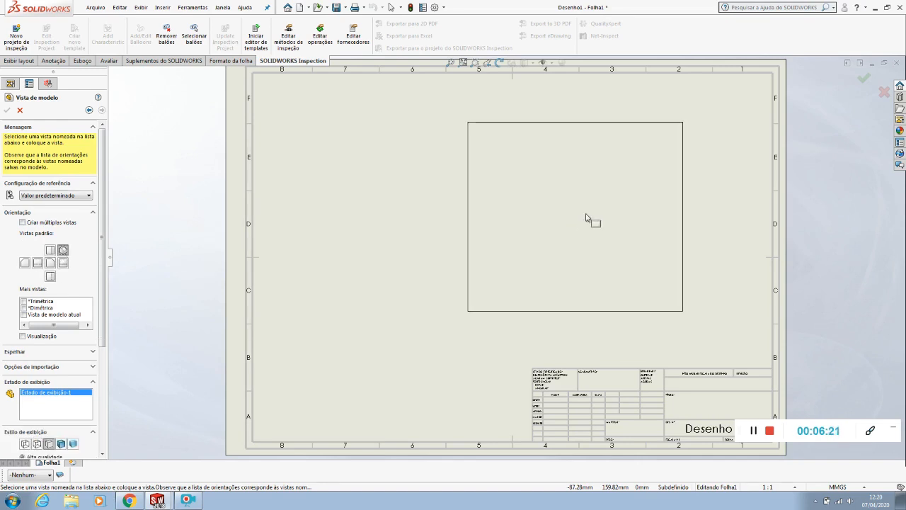
left_click(633, 207)
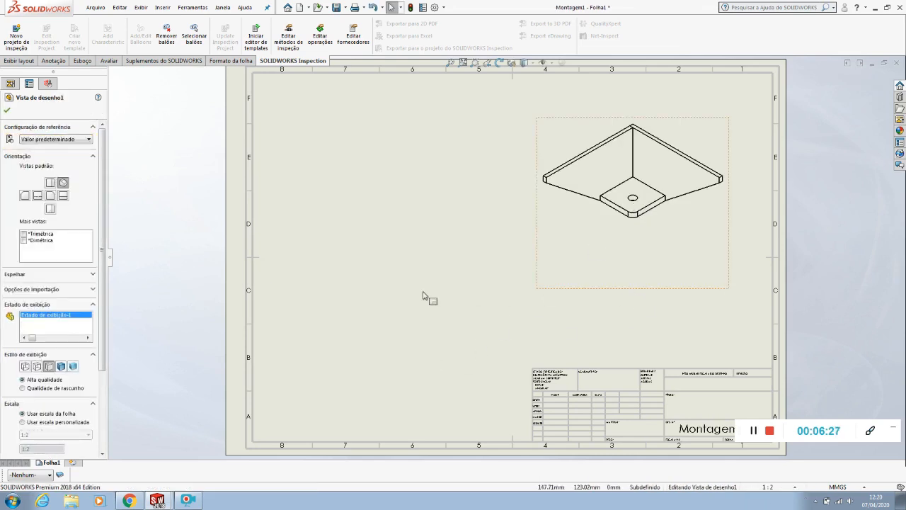
left_click(418, 283)
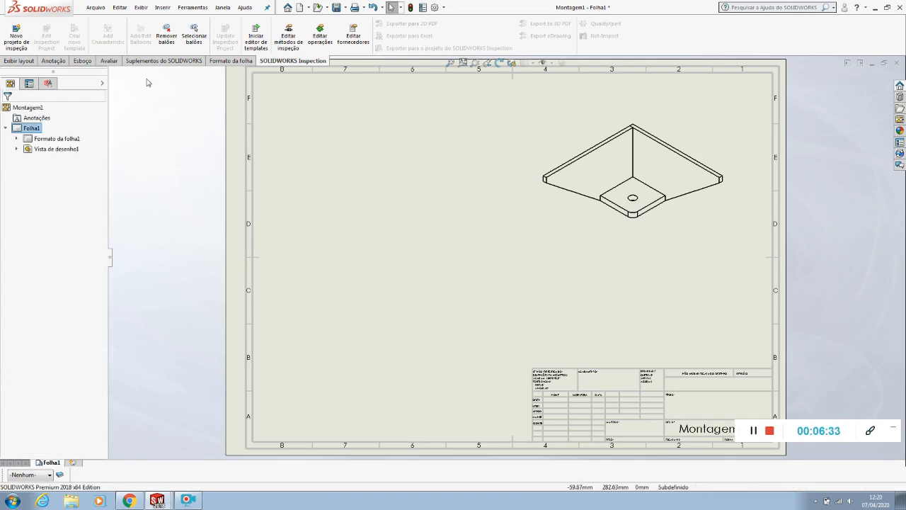
Insert a model view of Peça1 in the sheet's upper left area, beside the assembly's isometric view
left_click(10, 61)
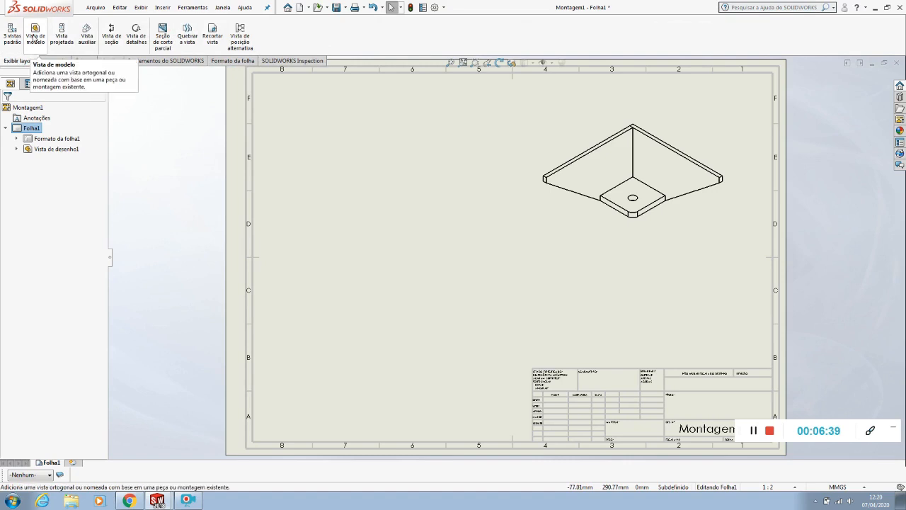
left_click(34, 37)
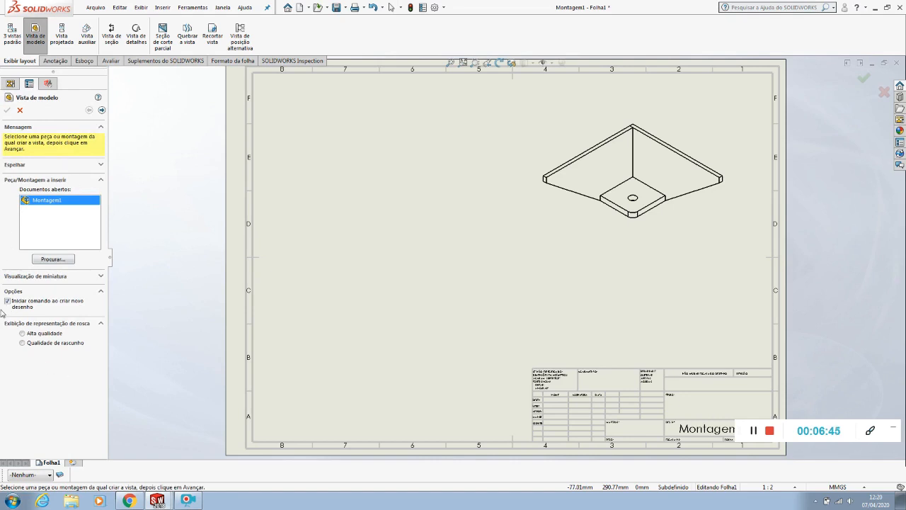
left_click(44, 260)
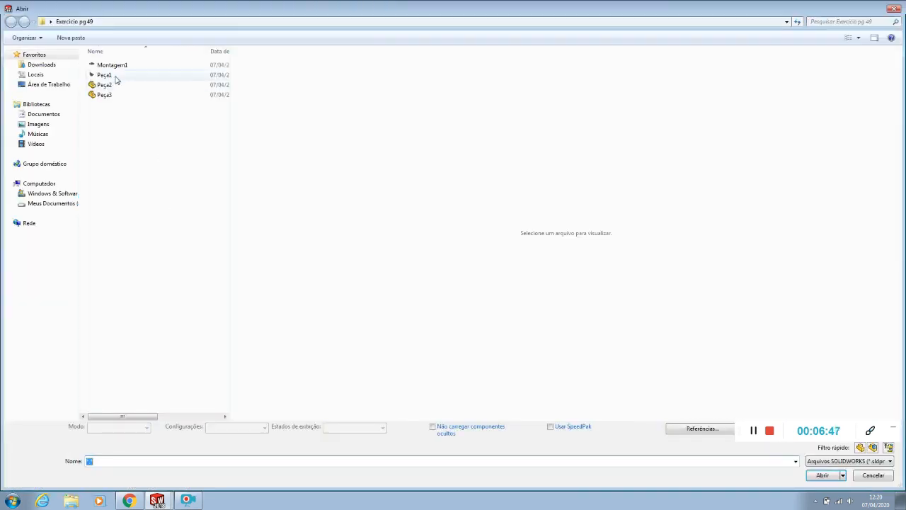
left_click(115, 76)
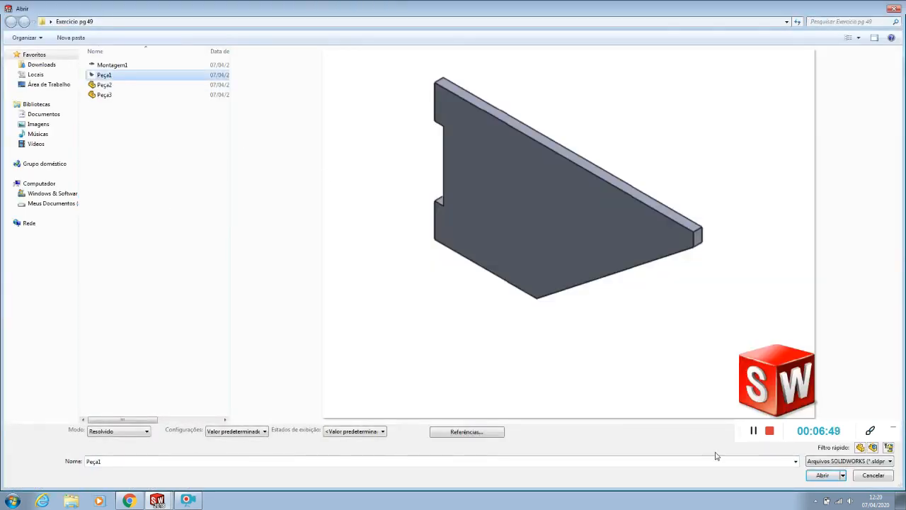
left_click(823, 475)
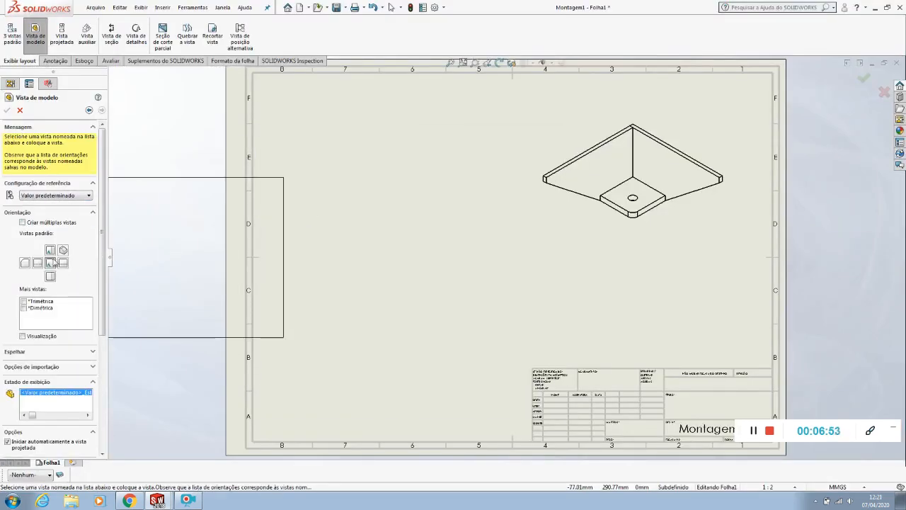
left_click(417, 182)
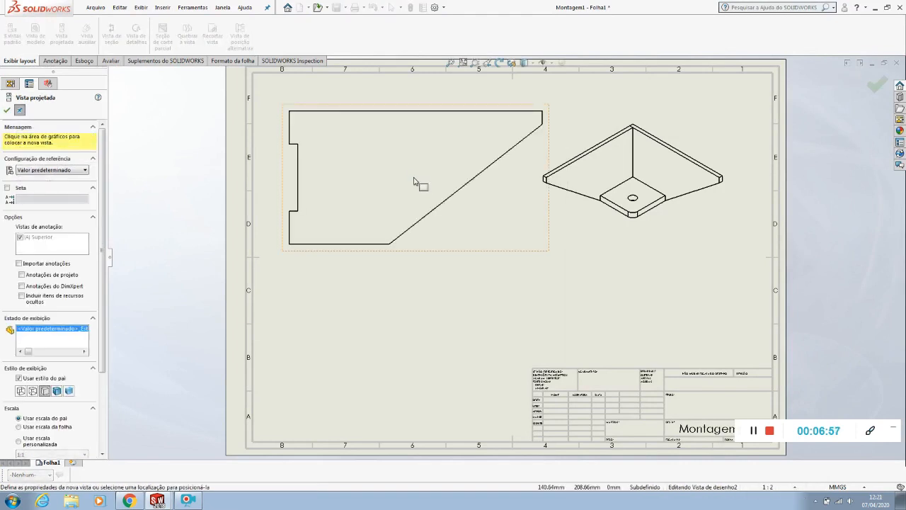
Place two projected views of Peça1 outside the sheet, one above and one to the left of its main view
key("z")
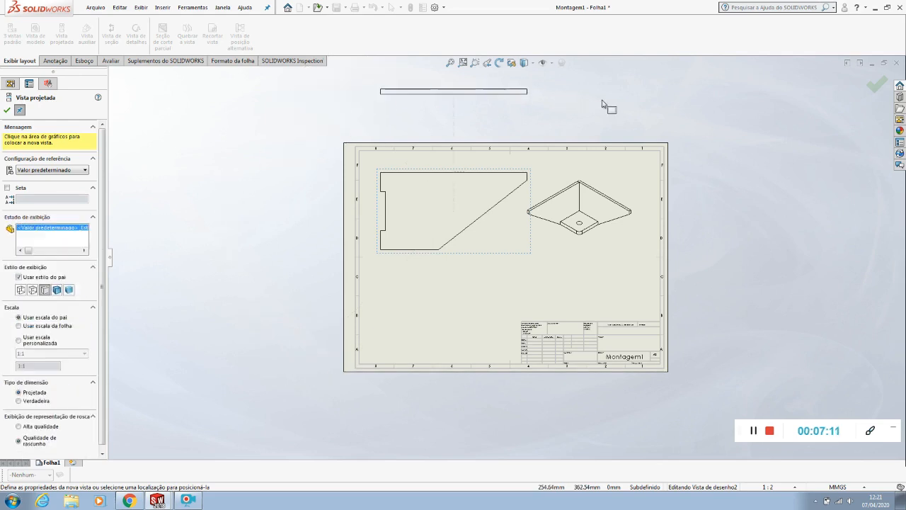
left_click(504, 128)
left_click(248, 207)
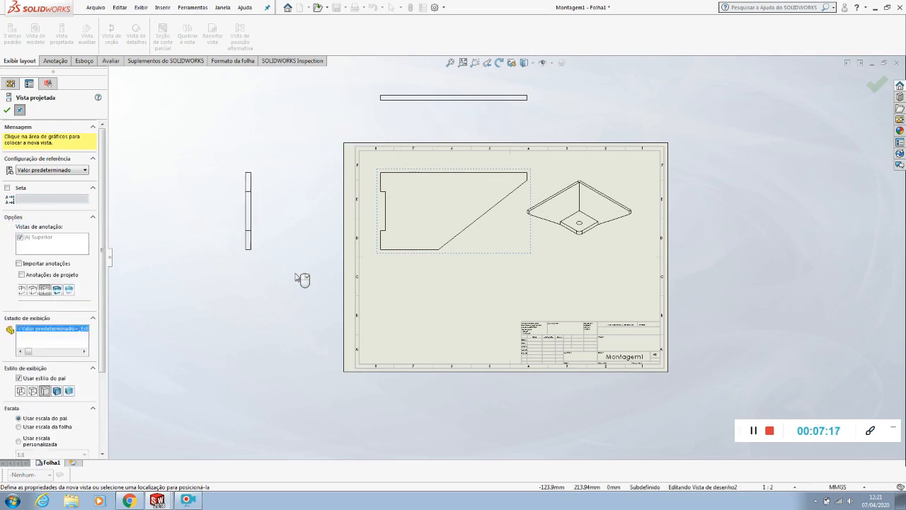
key("Escape")
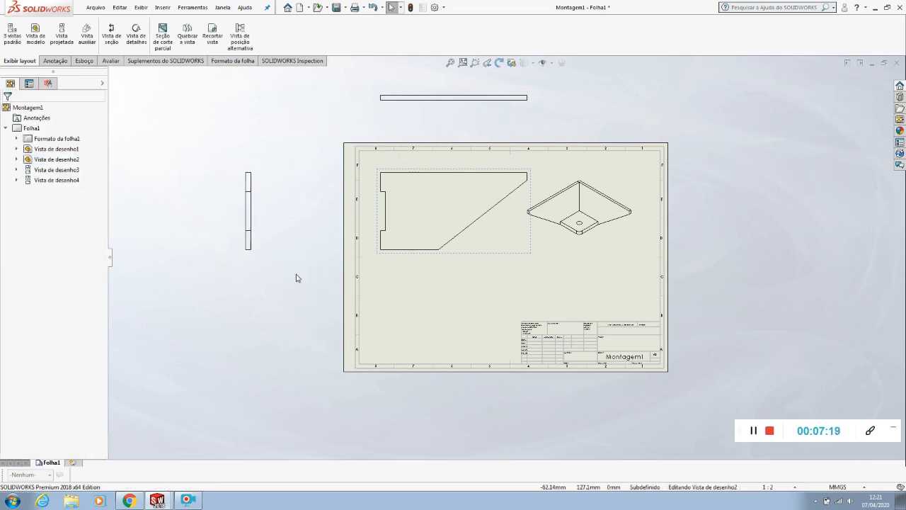
Delete the projected view placed to the left of Peça1's main view
left_click(255, 225)
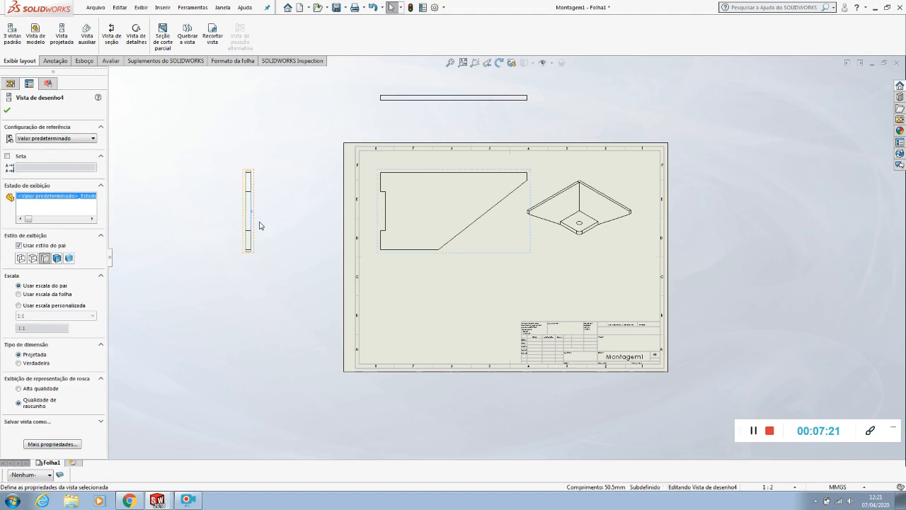
key("Delete")
left_click(504, 211)
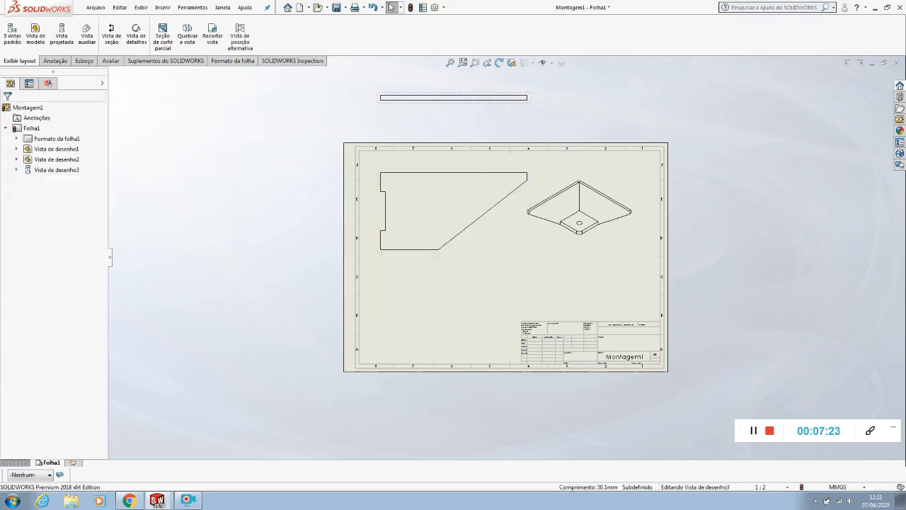
Delete the projected view placed above Peça1's main view
left_click(480, 105)
key("Delete")
key("Return")
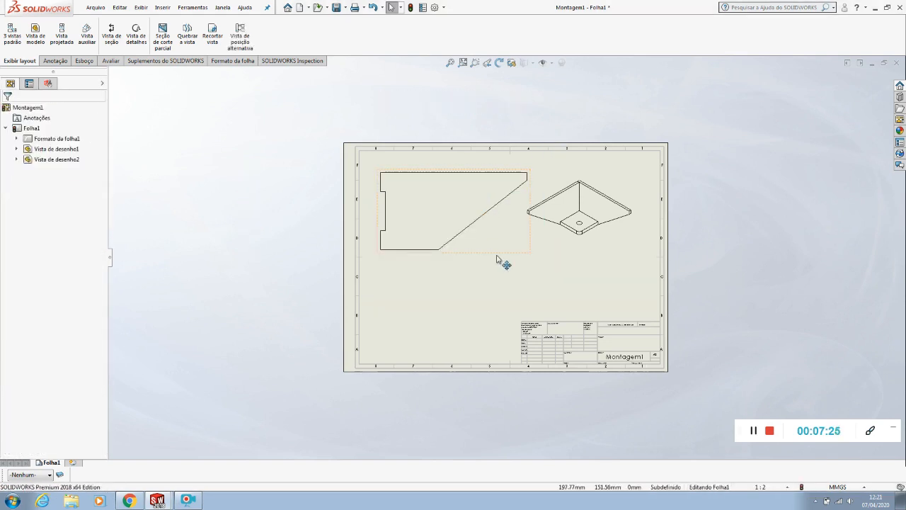
Set the custom scale of Peça1's main view to 1:2
scroll(502, 281, "down", 2)
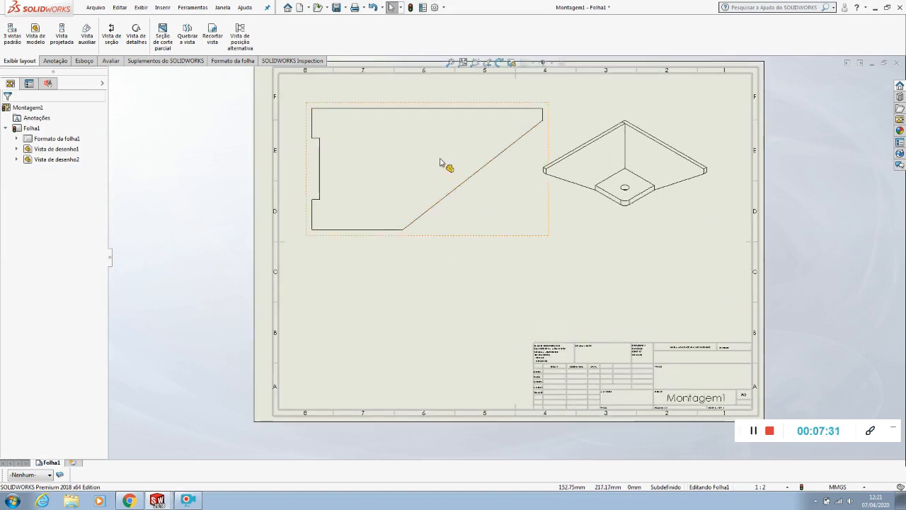
left_click(487, 207)
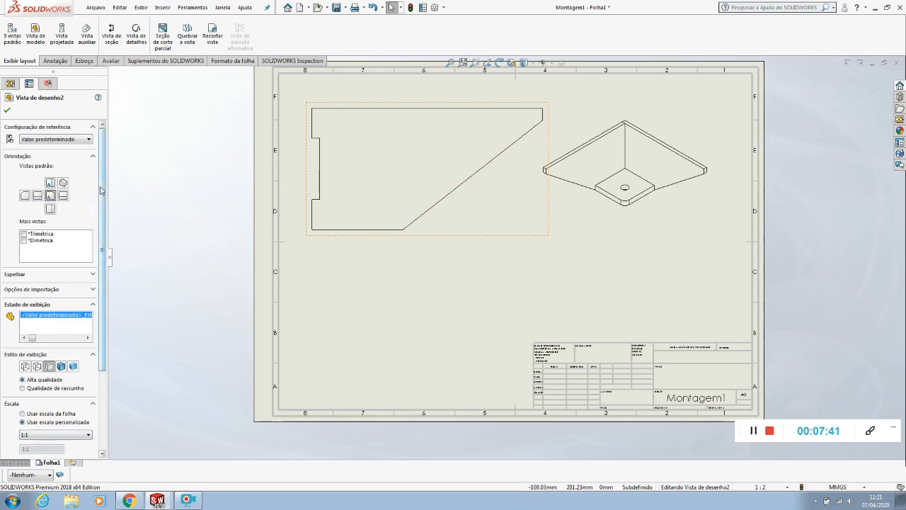
scroll(101, 200, "down", 1)
scroll(102, 200, "down", 5)
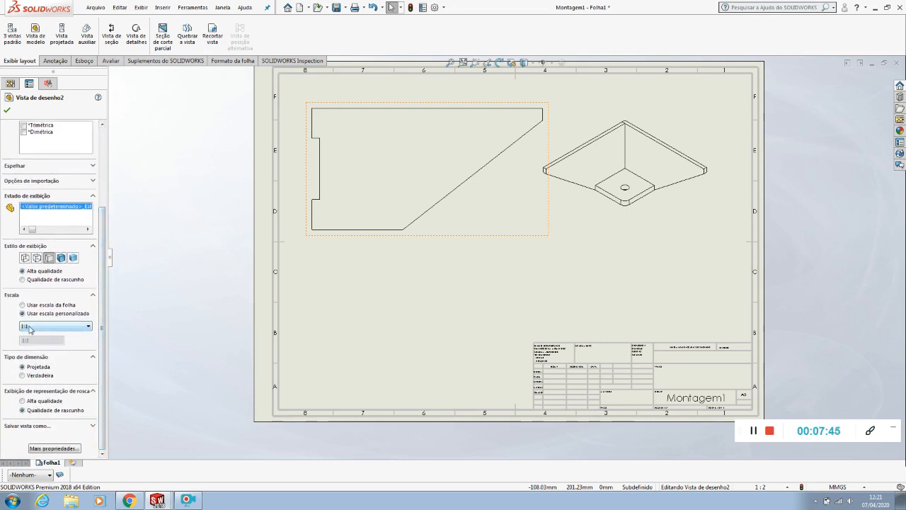
left_click(33, 326)
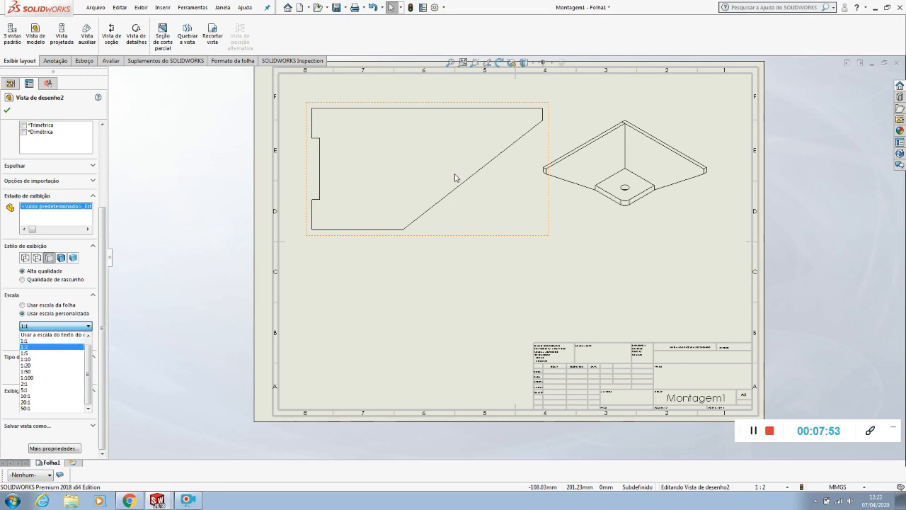
left_click(28, 348)
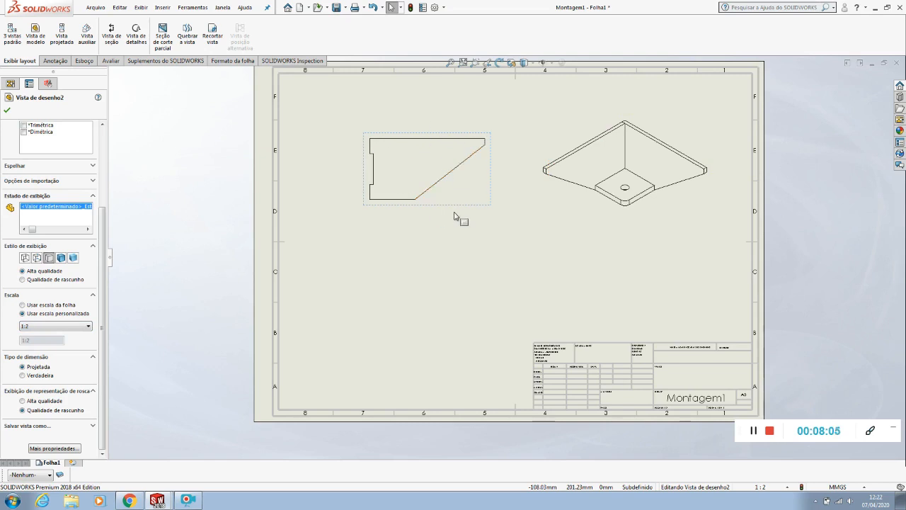
Try a 1:5 scale on Peça1's main view, then restore 1:2
left_click(35, 325)
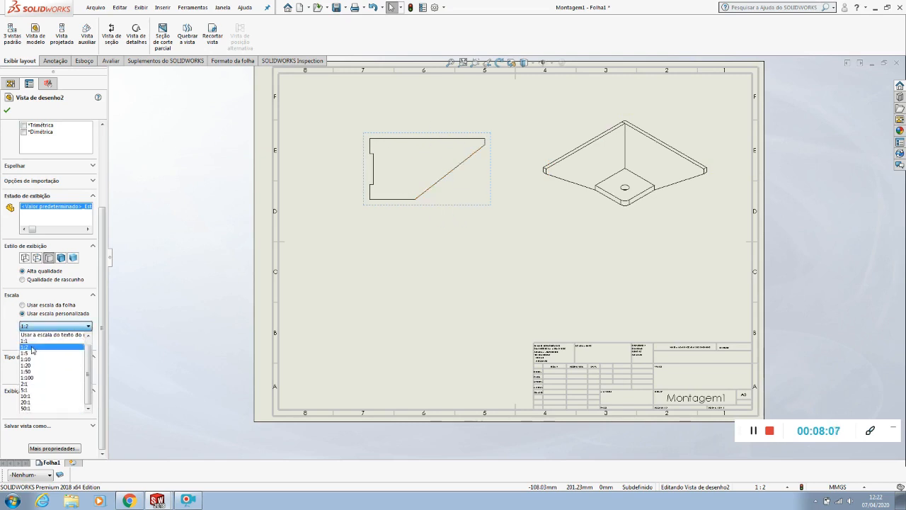
left_click(33, 352)
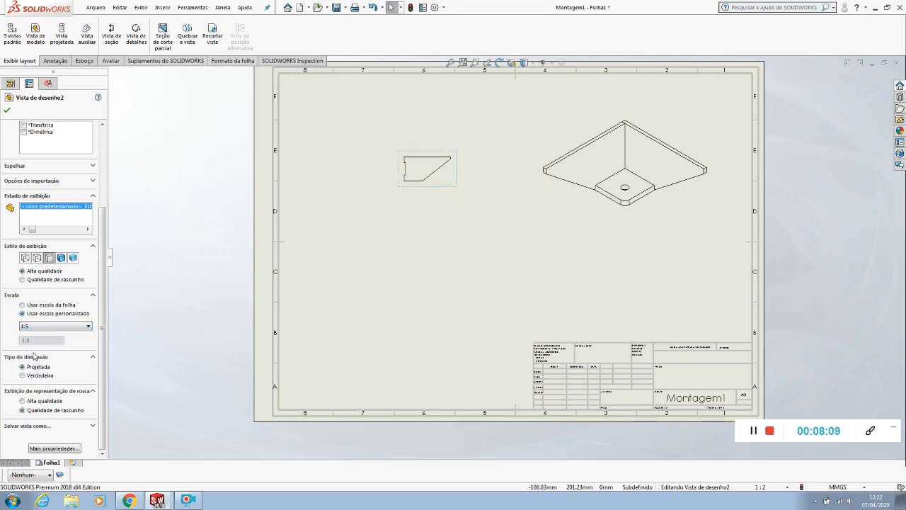
left_click(37, 326)
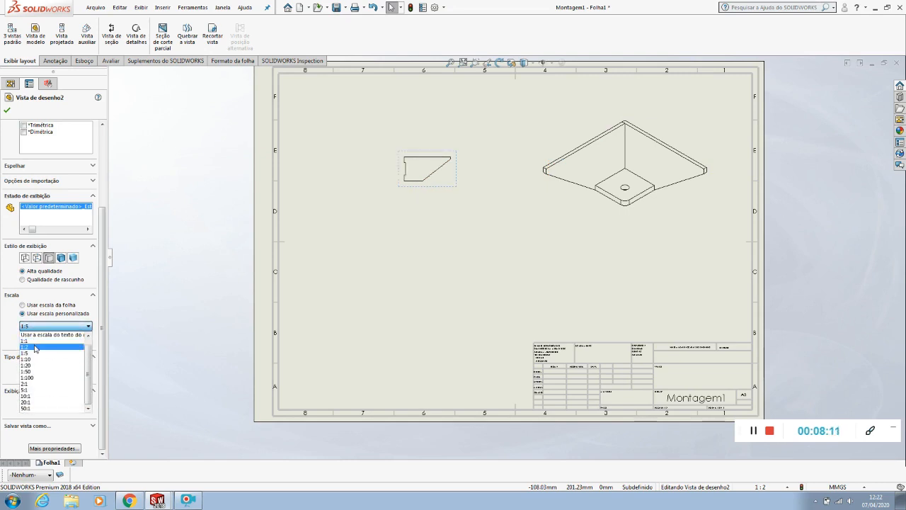
left_click(34, 347)
Reposition Peça1's view in the sheet's upper left area, with clearance from the border and the isometric view
left_click_drag(438, 204, 417, 192)
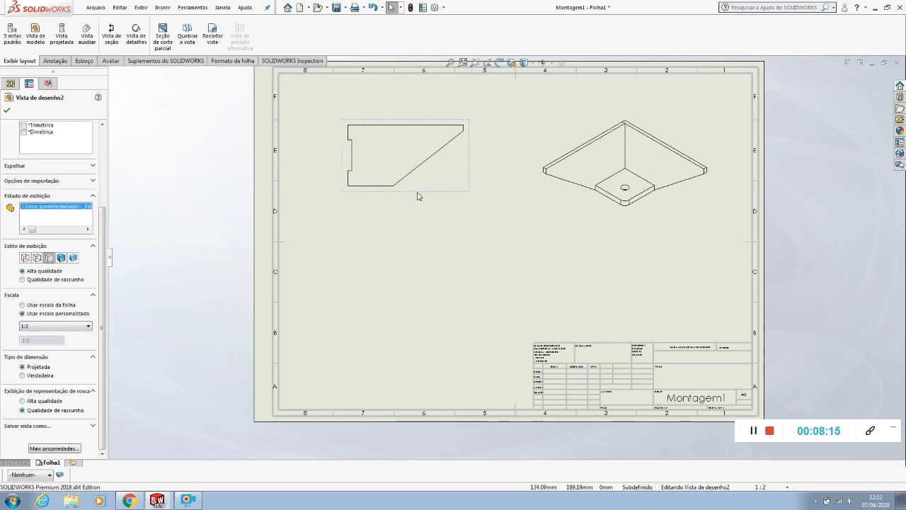
mouse_move(424, 197)
left_mouse_down()
mouse_move(482, 205)
mouse_move(384, 201)
left_mouse_up()
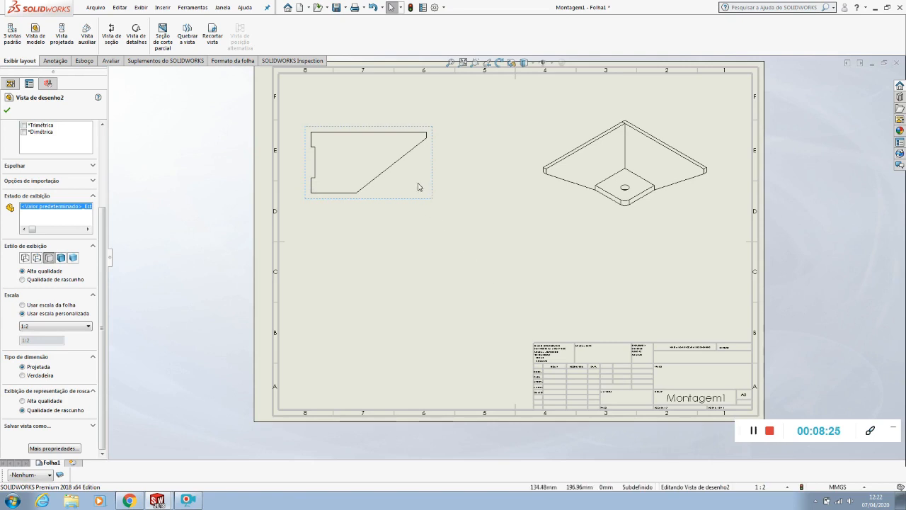
left_click(484, 176)
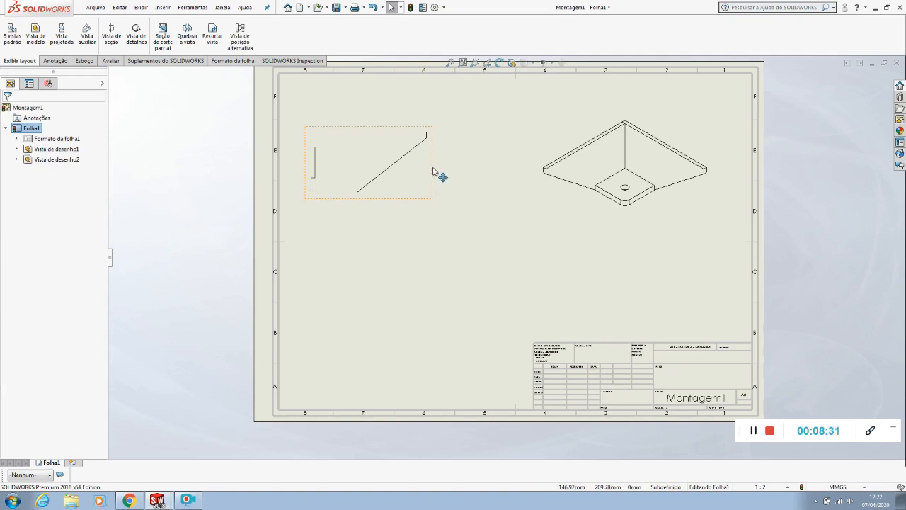
mouse_move(434, 171)
left_mouse_down()
mouse_move(441, 227)
mouse_move(409, 153)
mouse_move(435, 136)
left_mouse_up()
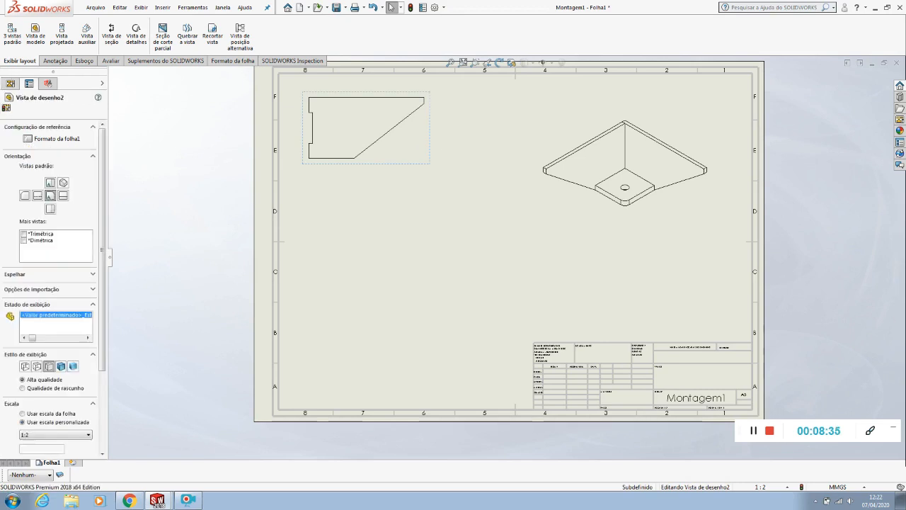
mouse_move(386, 185)
left_mouse_down()
mouse_move(380, 243)
mouse_move(393, 194)
left_mouse_up()
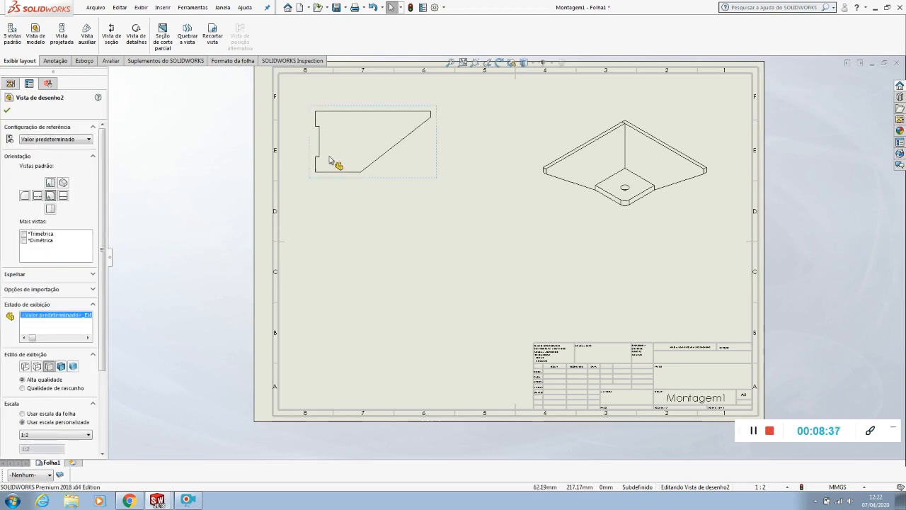
mouse_move(310, 142)
left_mouse_down()
mouse_move(309, 197)
mouse_move(344, 146)
mouse_move(326, 139)
left_mouse_up()
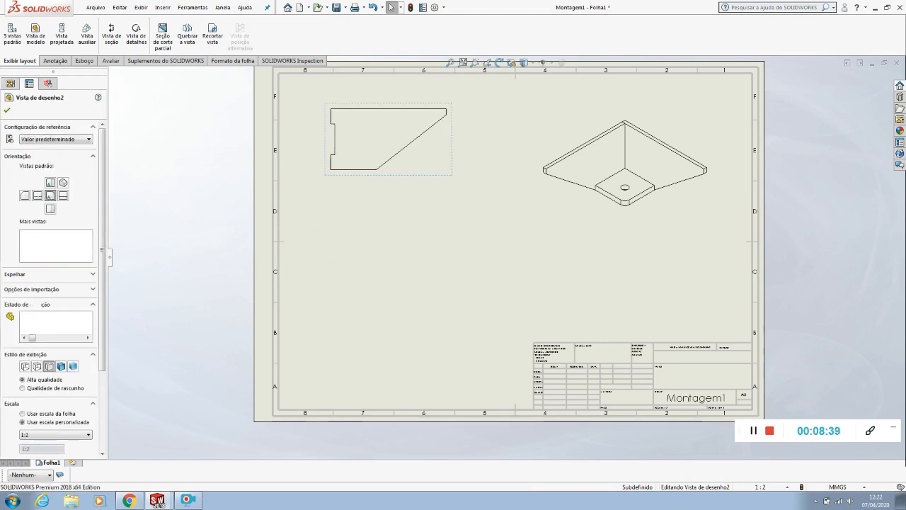
left_click_drag(407, 128, 435, 207)
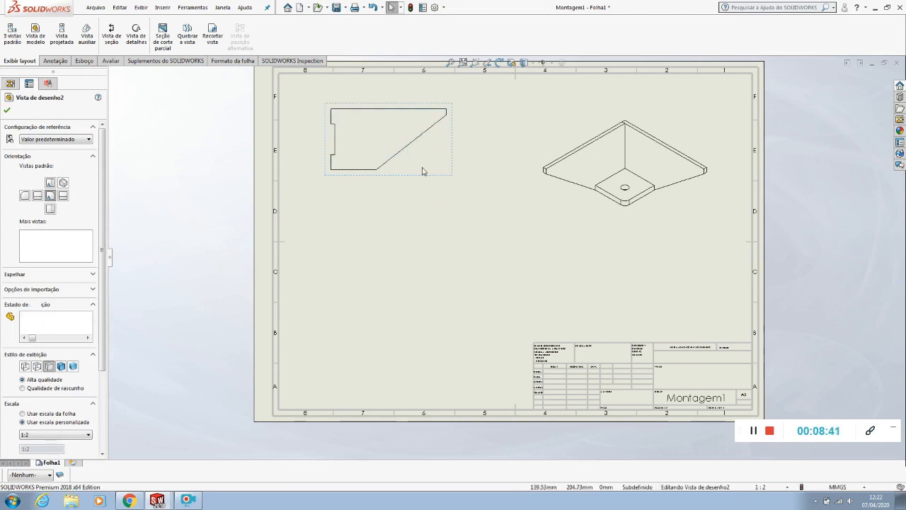
mouse_move(417, 144)
left_mouse_down()
mouse_move(424, 169)
mouse_move(425, 160)
left_mouse_up()
mouse_move(434, 194)
left_mouse_down()
mouse_move(466, 193)
mouse_move(415, 194)
mouse_move(406, 177)
mouse_move(386, 178)
mouse_move(401, 185)
left_mouse_up()
left_click_drag(401, 186, 407, 187)
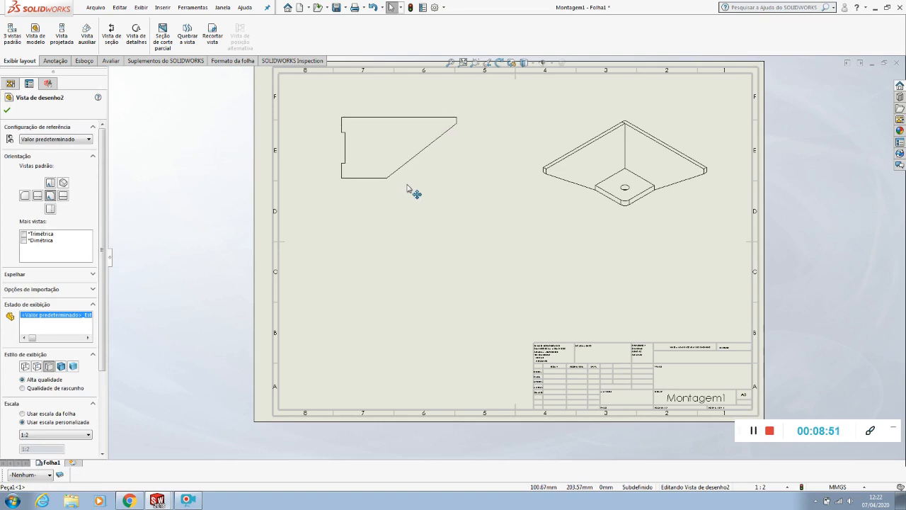
left_click(441, 257)
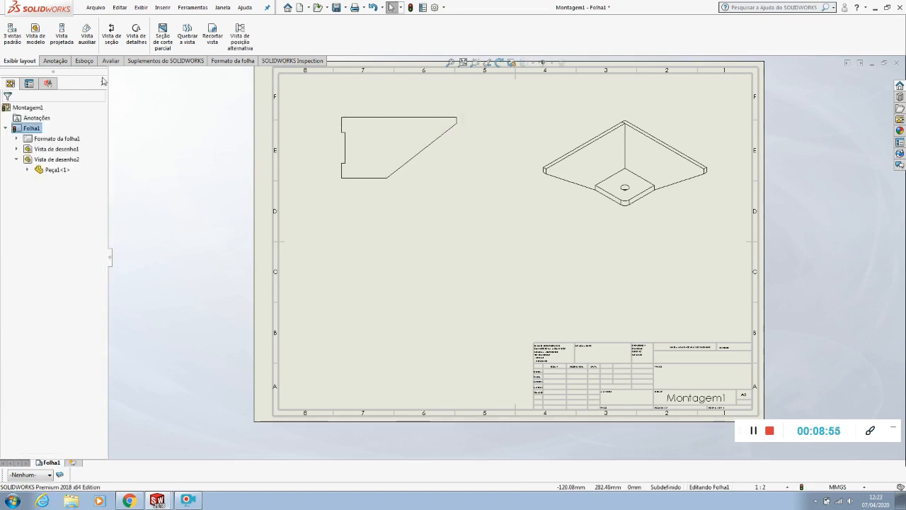
Insert a model view of Peça2 from the Exercicio pg 49 folder below Peça1's view, oriented to show its sloped profile
left_click(35, 37)
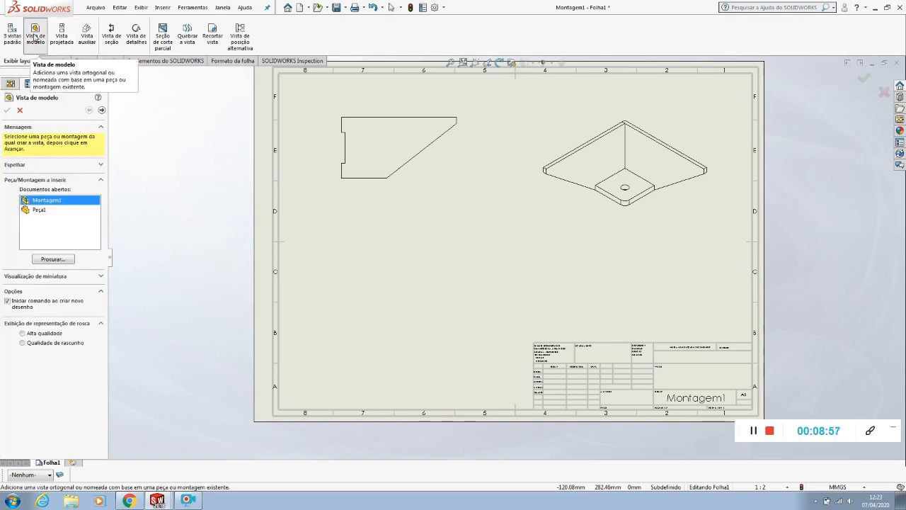
left_click(53, 259)
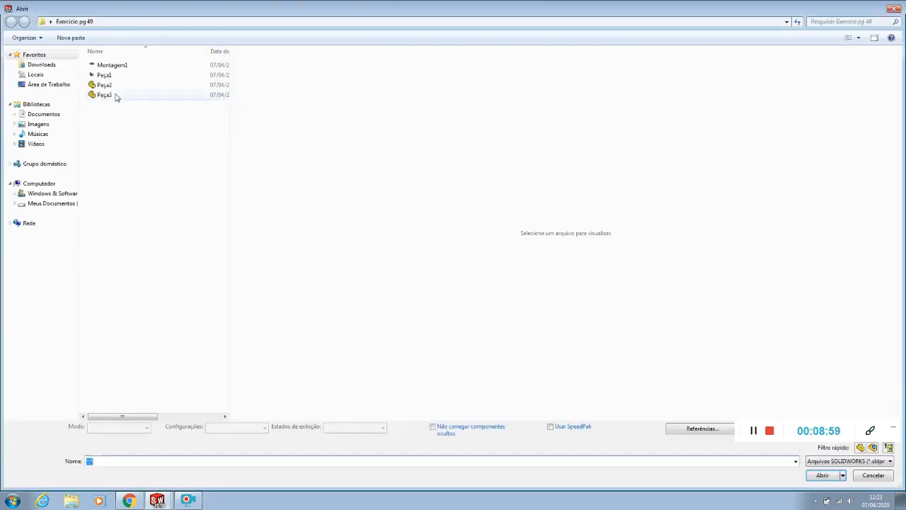
left_click(106, 85)
left_click(808, 478)
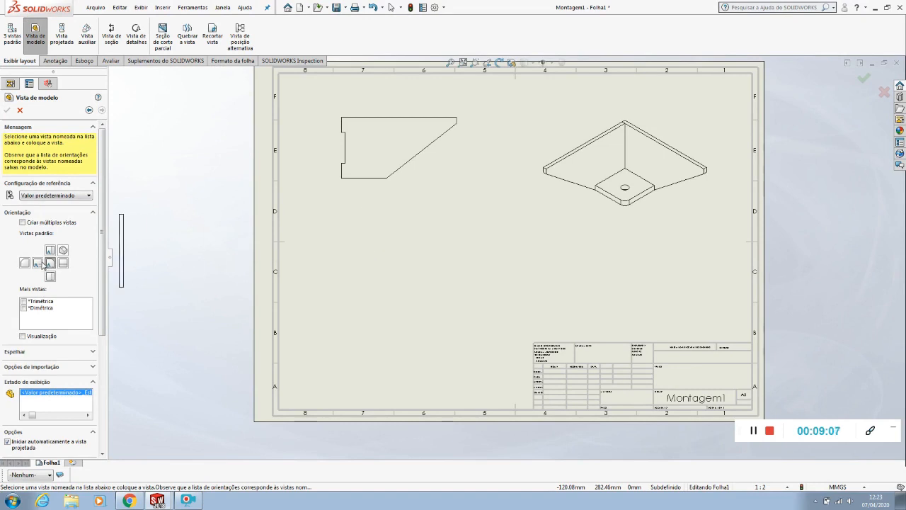
left_click(37, 264)
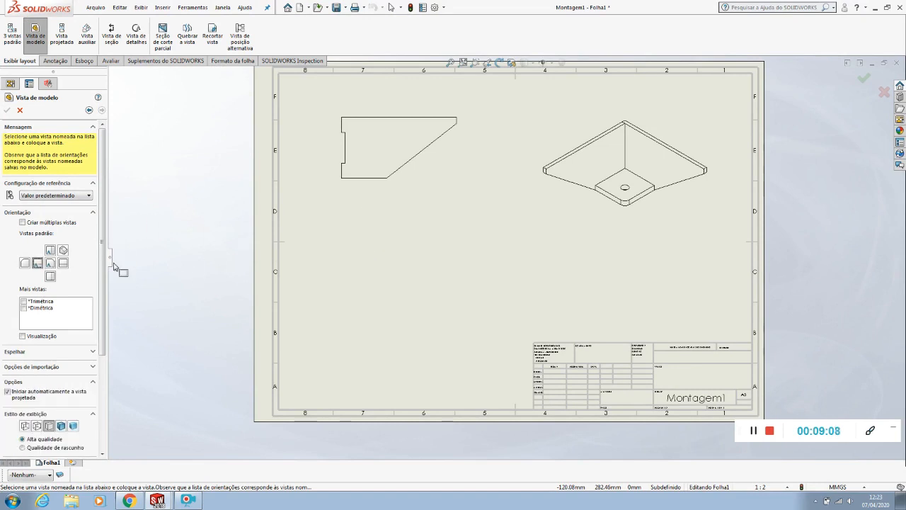
left_click(402, 243)
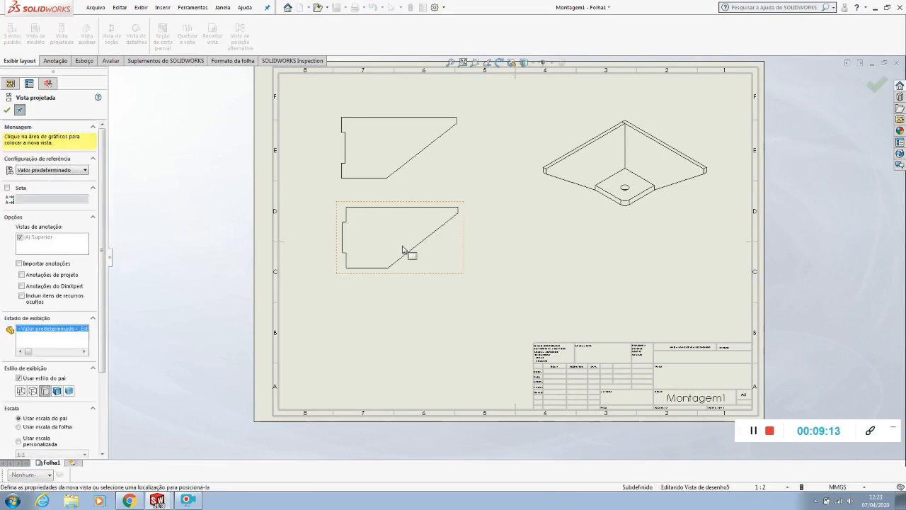
key("Escape")
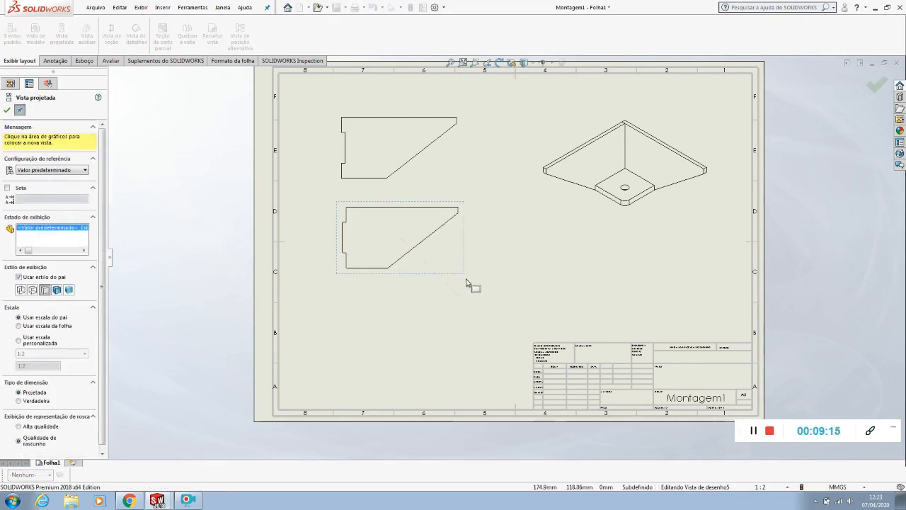
Try another standard orientation on Peça2's view and restore the original one
left_click(439, 275)
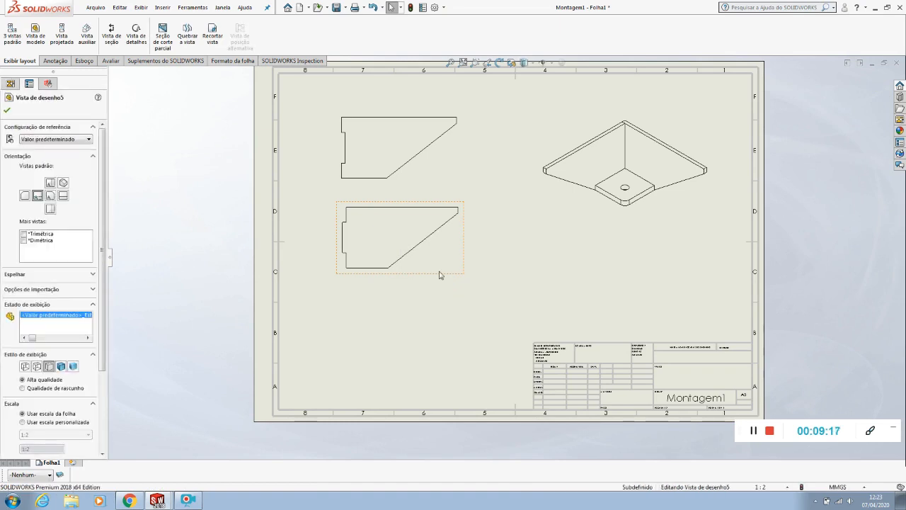
left_click(63, 196)
left_click(38, 197)
Move Peça2's view slightly lower to widen the gap beneath Peça1's view
mouse_move(433, 276)
left_mouse_down()
mouse_move(427, 286)
mouse_move(434, 288)
left_mouse_up()
left_click(431, 312)
left_click(461, 337)
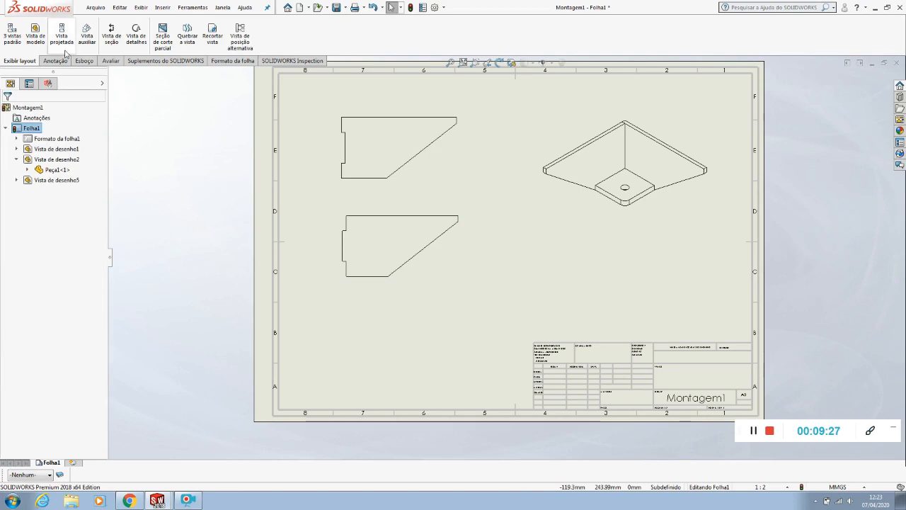
Insert a model view of Peça3 from the same folder below Peça2's view, oriented to show its square face with the hole
left_click(35, 33)
left_click(47, 260)
left_click(109, 95)
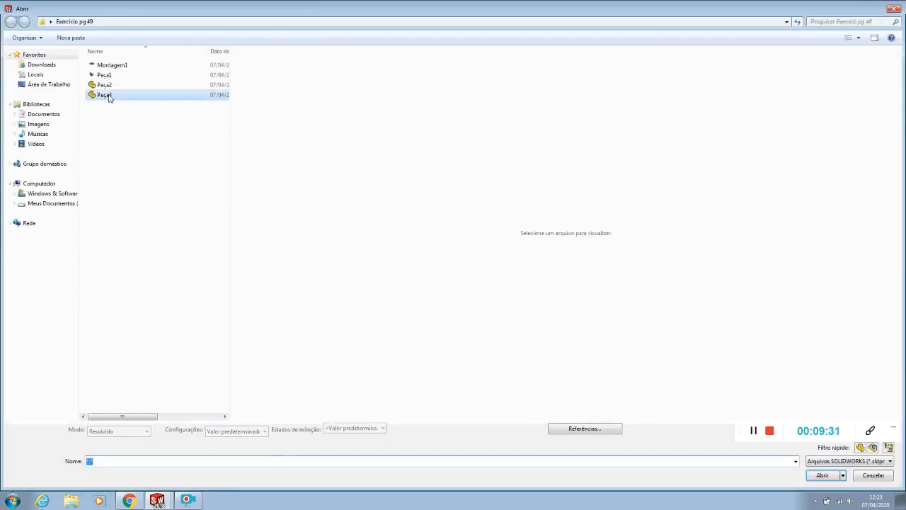
left_click(824, 475)
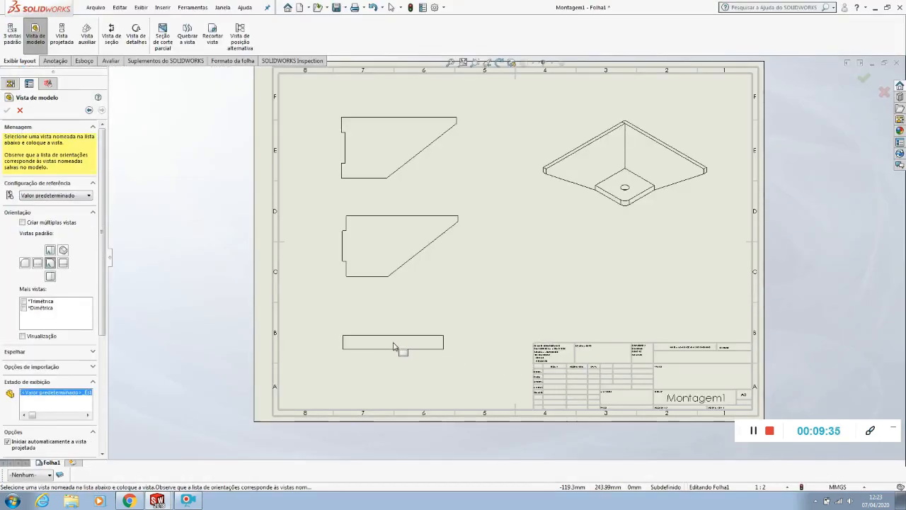
left_click(51, 250)
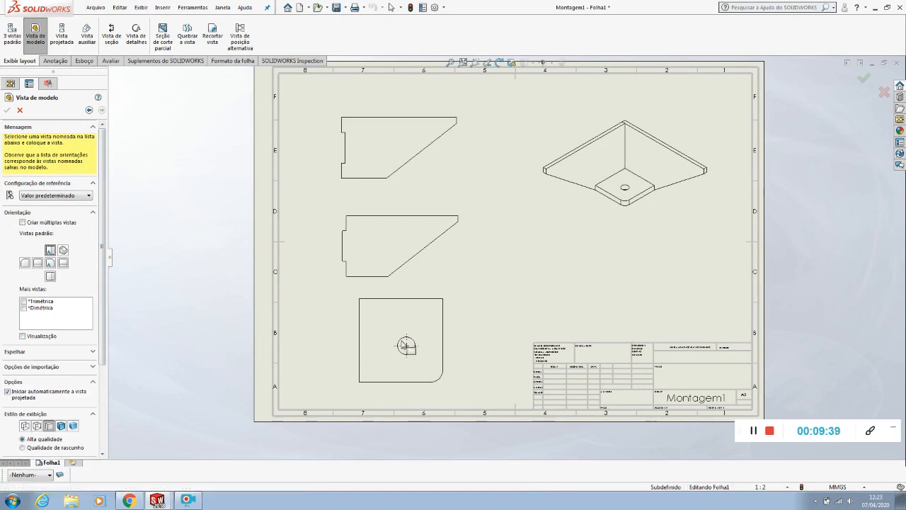
left_click(401, 345)
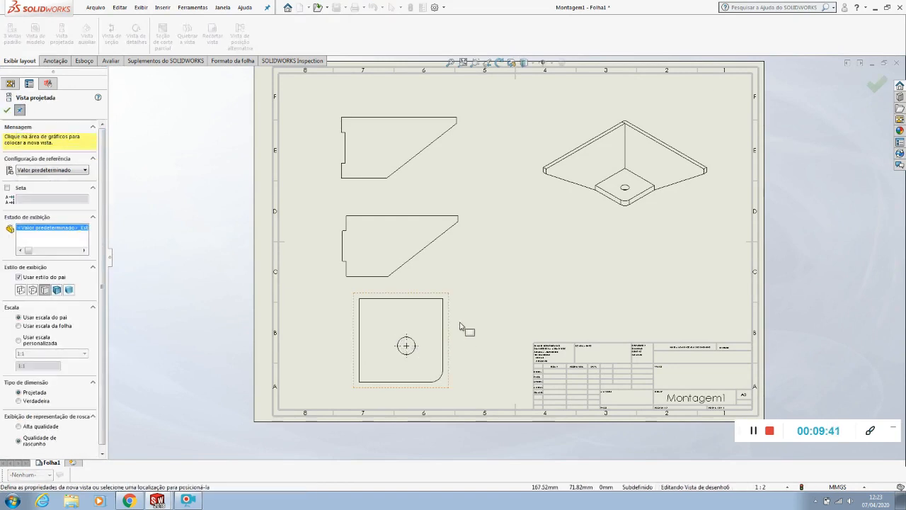
key("Escape")
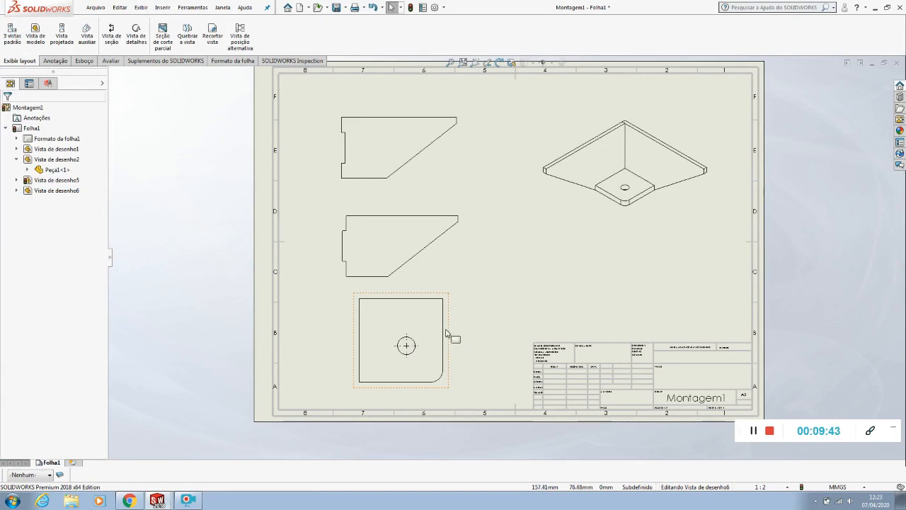
Set the scale of Peça3's view to 1:2 and move the view slightly lower
left_click(446, 334)
left_click(29, 436)
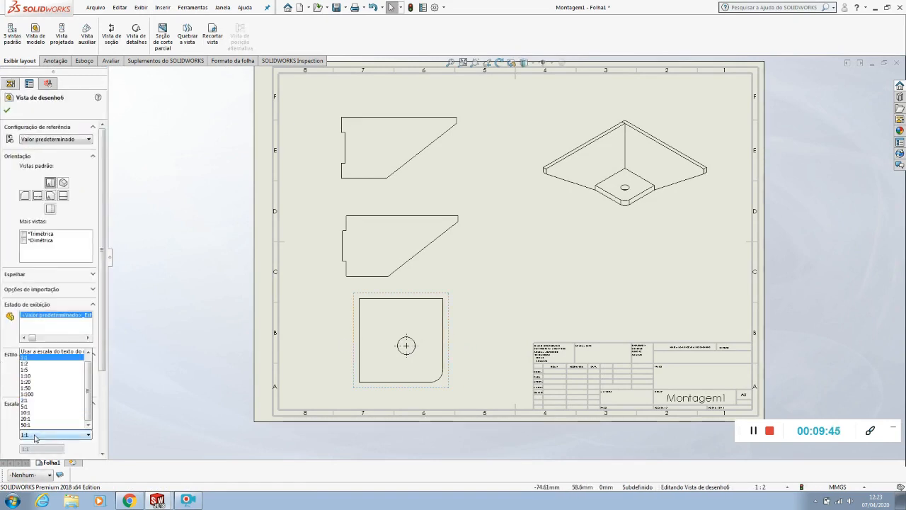
left_click(37, 370)
left_click(481, 350)
left_click_drag(428, 361, 431, 371)
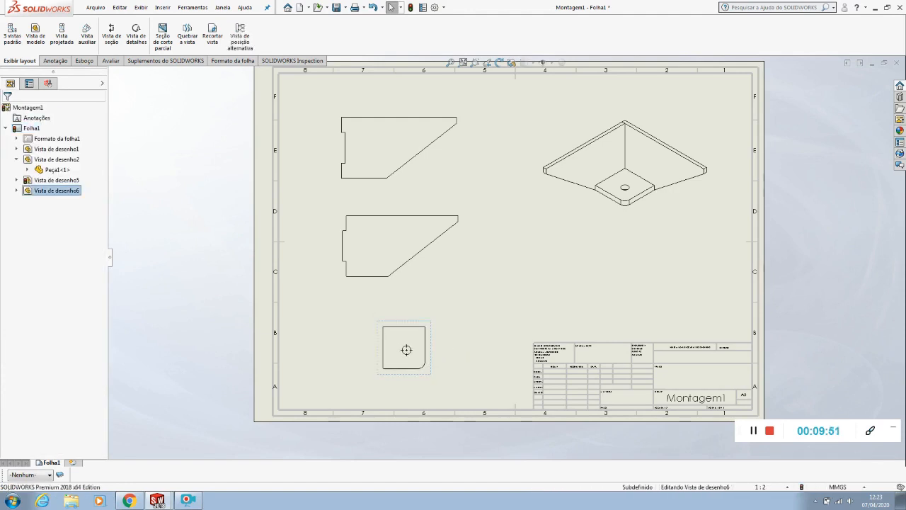
left_click(480, 375)
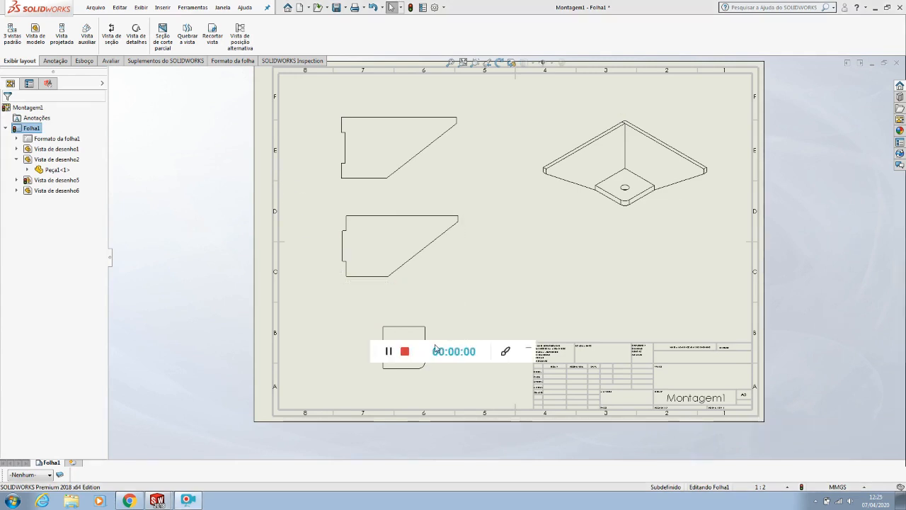
left_click_drag(434, 348, 796, 437)
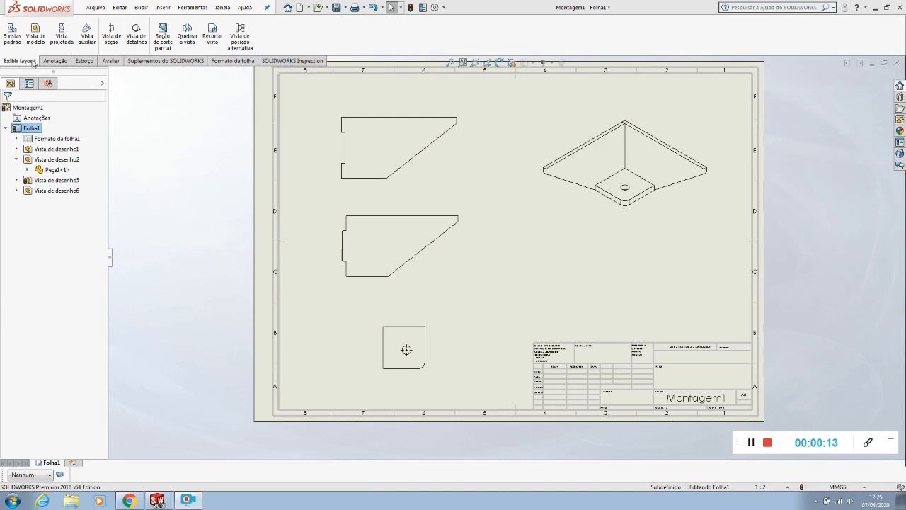
Dimension Peça1's full length above its top edge and its overall height between the top and bottom edges
left_click(53, 61)
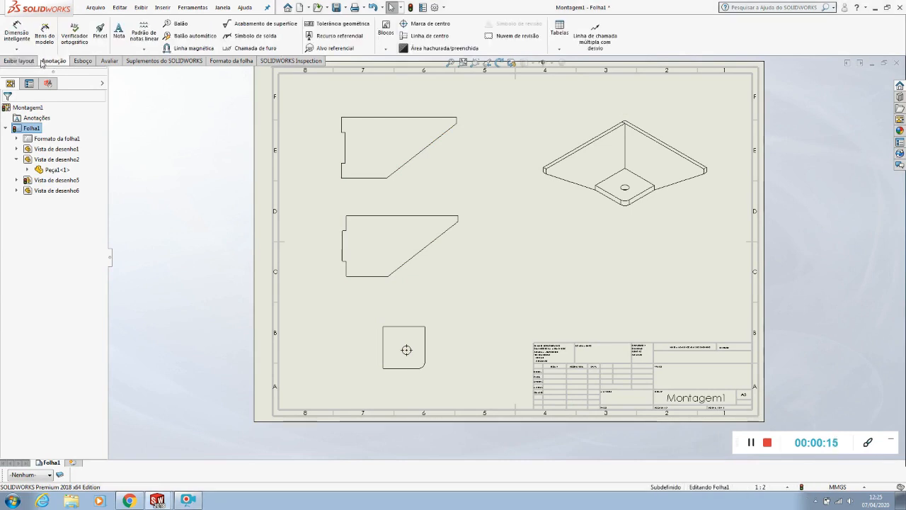
left_click(17, 33)
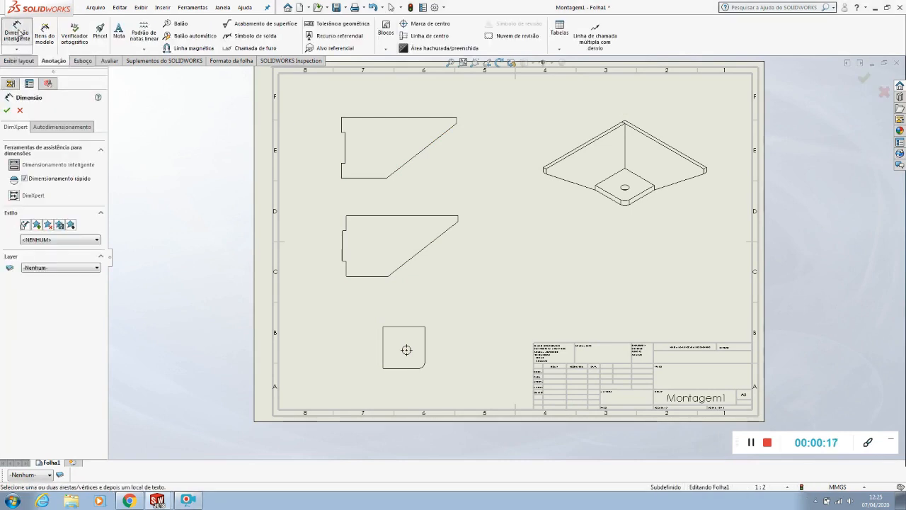
scroll(361, 96, "down", 4)
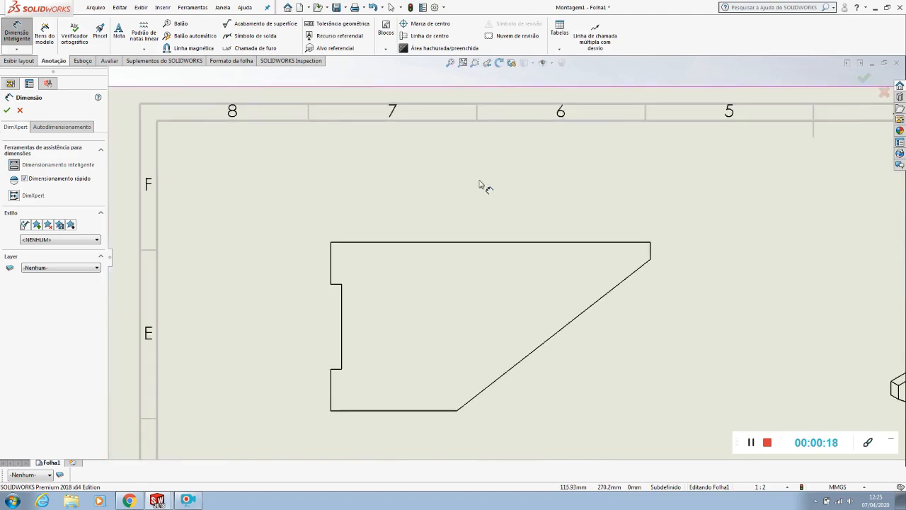
left_click(467, 243)
left_click(473, 191)
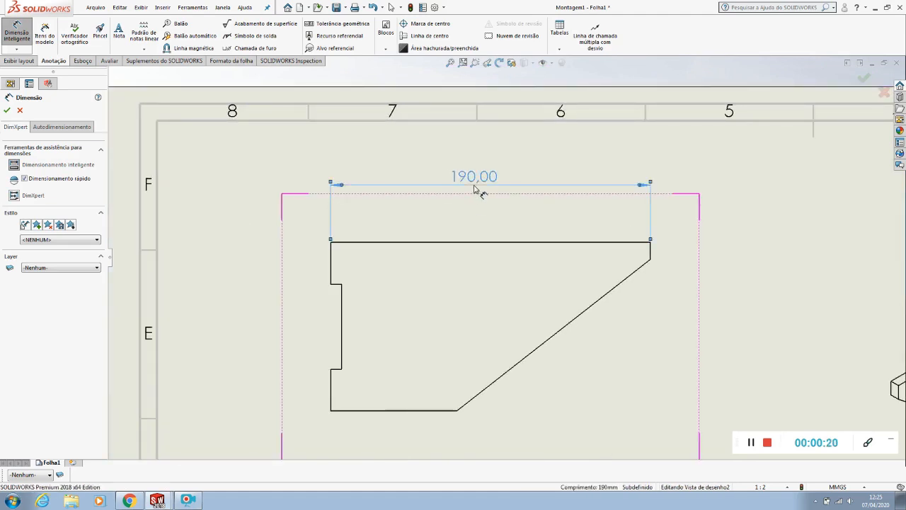
left_click(361, 243)
left_click(356, 412)
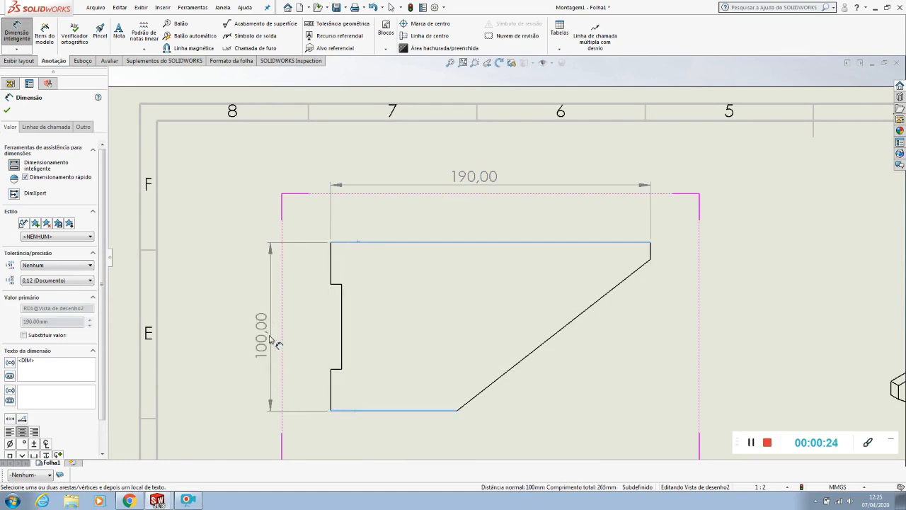
left_click(244, 330)
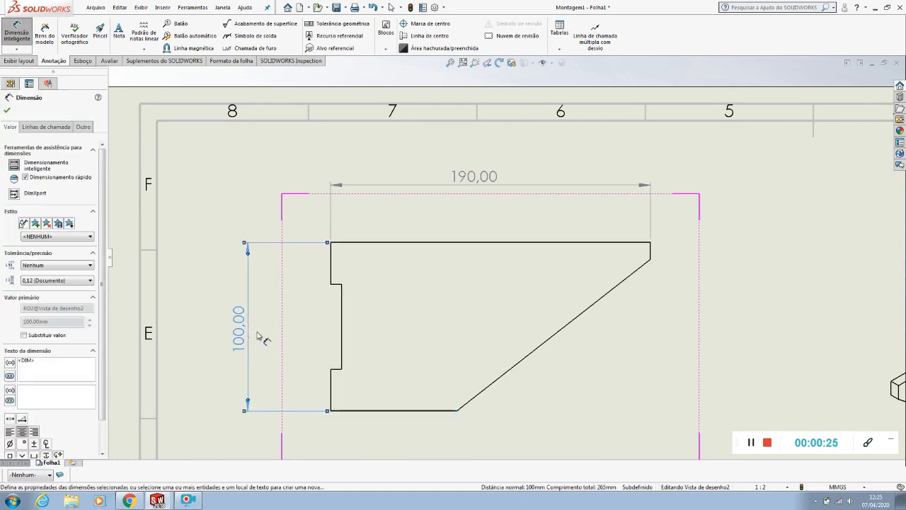
Dimension the notch of Peça1's view: its height with arrows inside the extension lines, and its depth placed above the outline
left_click(344, 323)
left_click(295, 328)
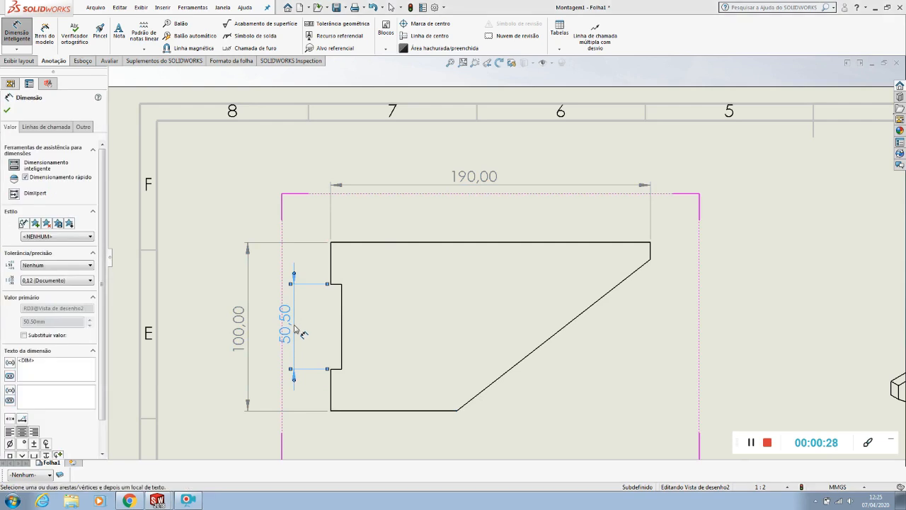
left_click(294, 274)
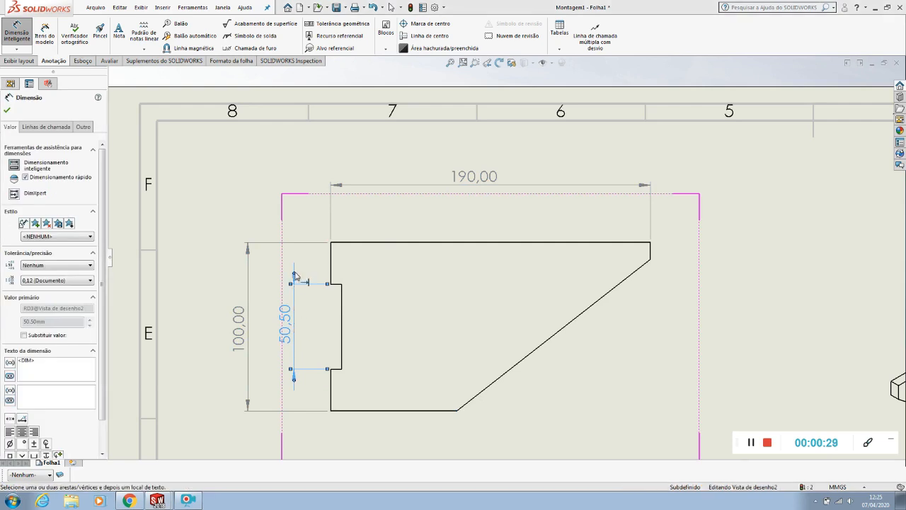
left_click(335, 285)
left_click(392, 266)
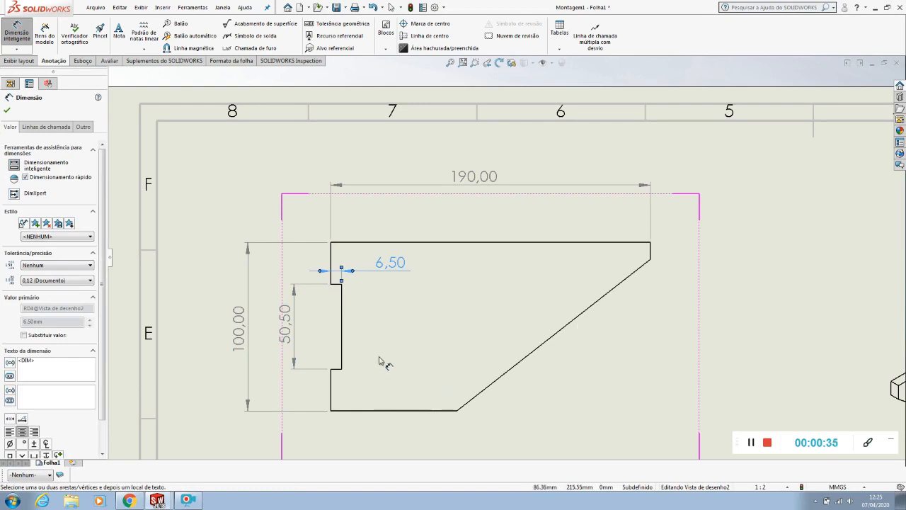
left_click_drag(397, 267, 369, 209)
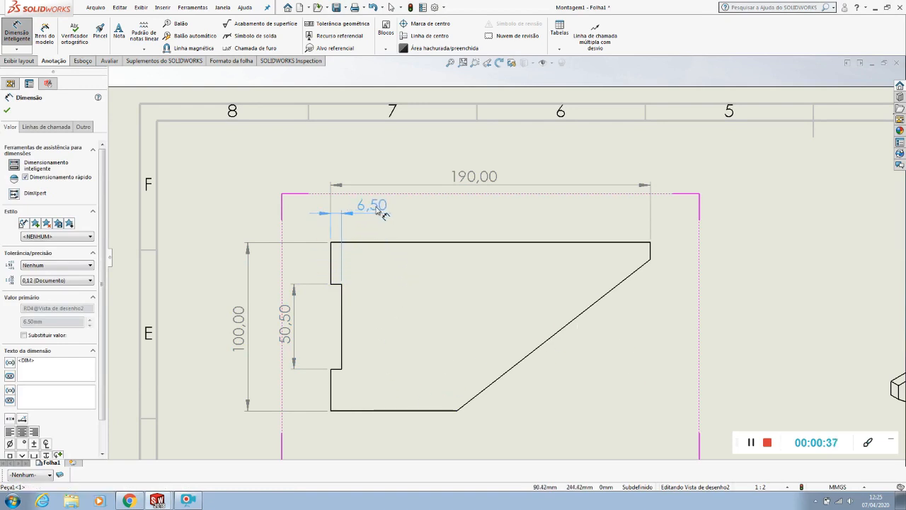
Dimension Peça1's short vertical edge beside the slope and the bottom edge, placing the latter below the outline
left_click(651, 255)
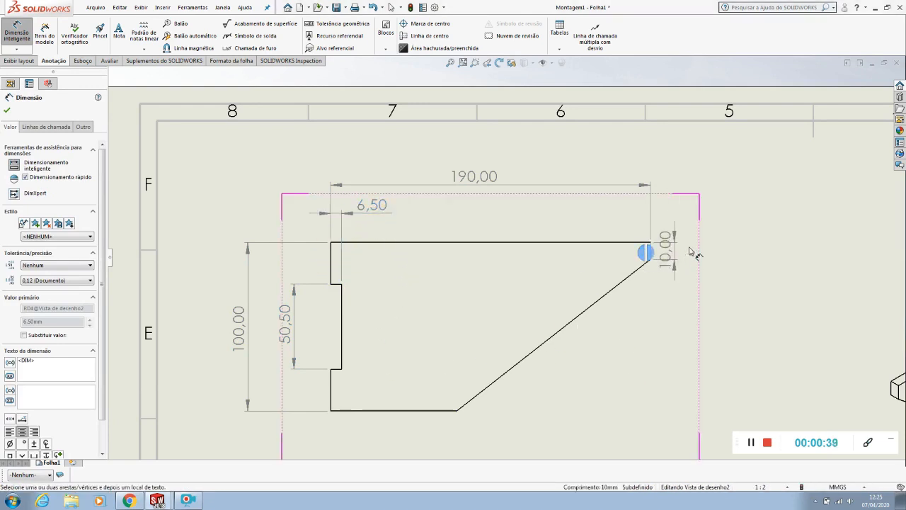
left_click(704, 187)
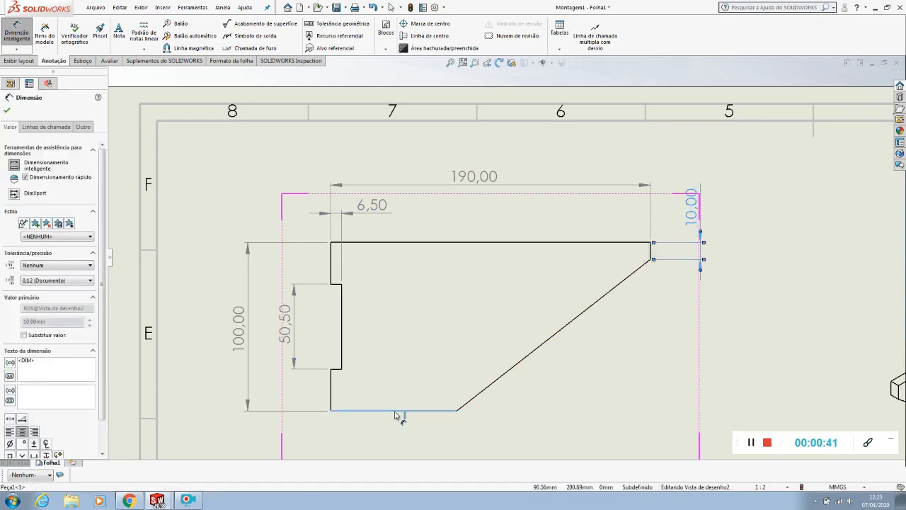
left_click(396, 415)
scroll(397, 415, "up", 2)
left_click(424, 396)
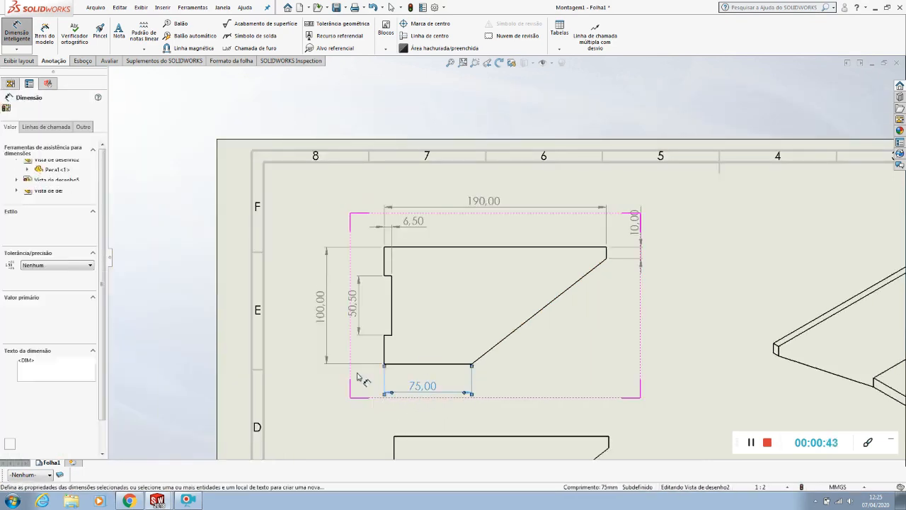
Move Peça1's overall height dimension slightly closer to the notch height dimension
left_click(290, 239)
scroll(361, 312, "down", 3)
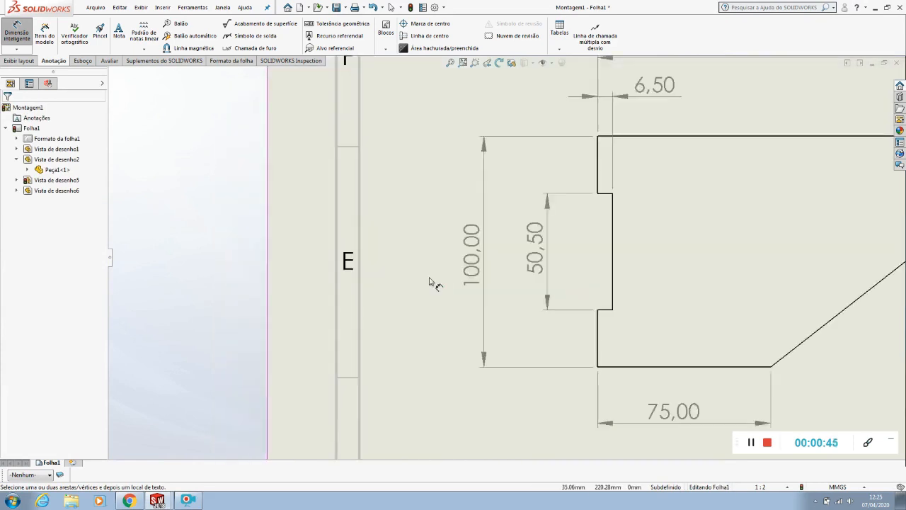
left_click(543, 249)
left_click(483, 245)
left_click_drag(483, 245, 495, 242)
scroll(488, 252, "up", 1)
left_click(496, 256)
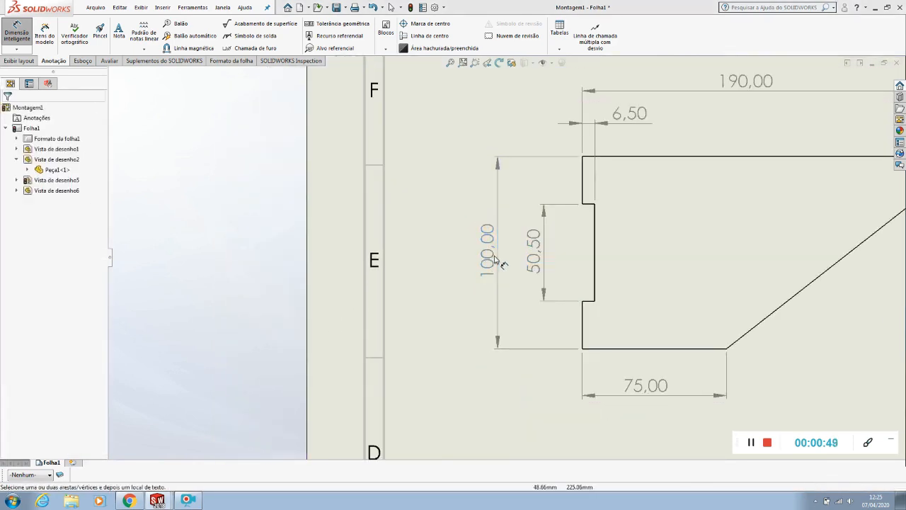
Try the overall height text higher along its dimension line and return it to the middle
left_click_drag(486, 278, 486, 223)
left_click(417, 309)
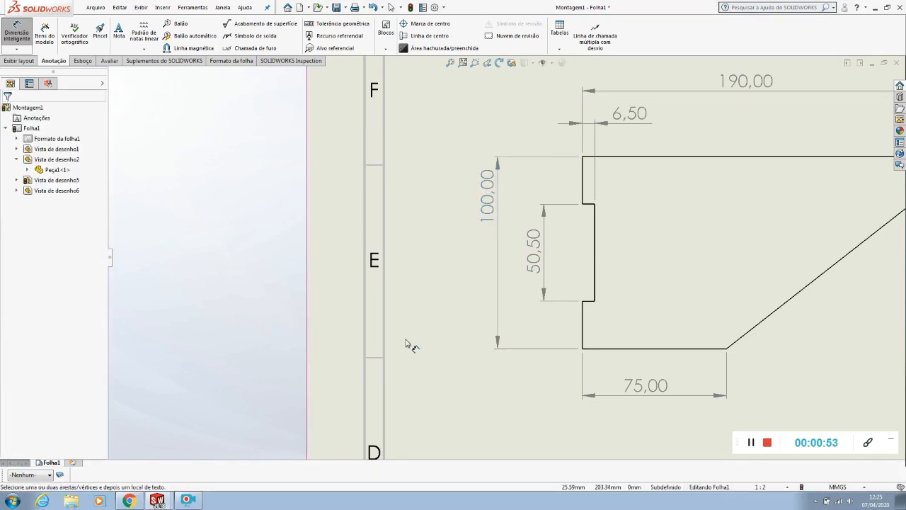
left_click_drag(485, 200, 486, 264)
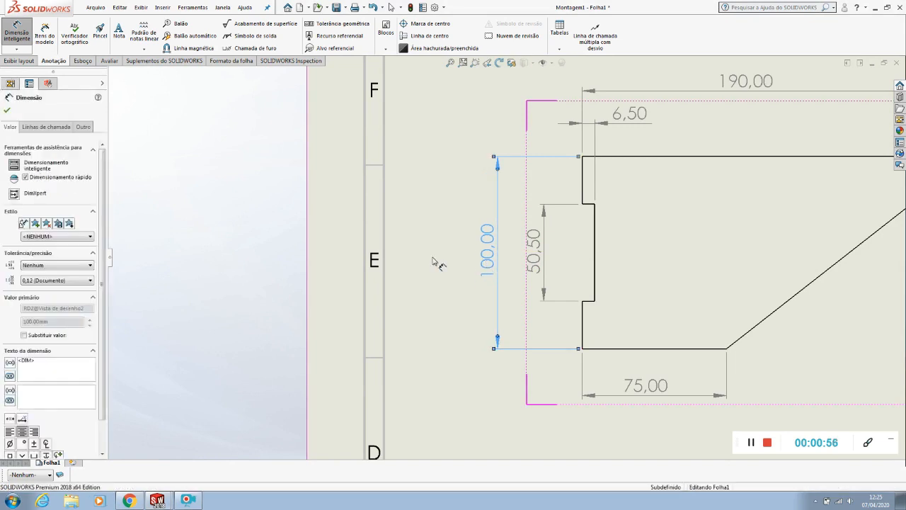
left_click(433, 258)
Check the placement and spacing of the notch depth, short edge and remaining dimensions around Peça1's view
scroll(614, 206, "up", 5)
scroll(614, 205, "down", 6)
left_click(511, 212)
mouse_move(511, 213)
left_mouse_down()
mouse_move(544, 212)
mouse_move(435, 217)
mouse_move(514, 213)
left_mouse_up()
key("Escape")
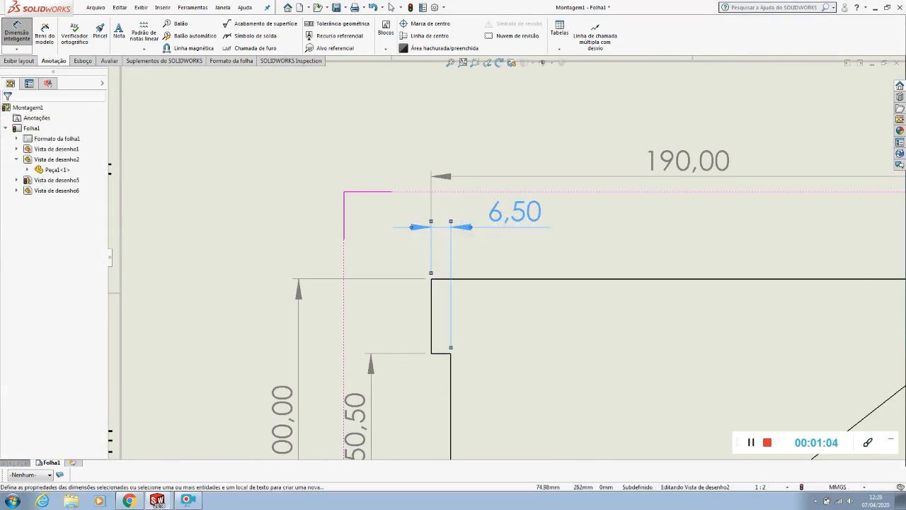
scroll(519, 260, "up", 5)
scroll(736, 267, "down", 2)
left_click(710, 235)
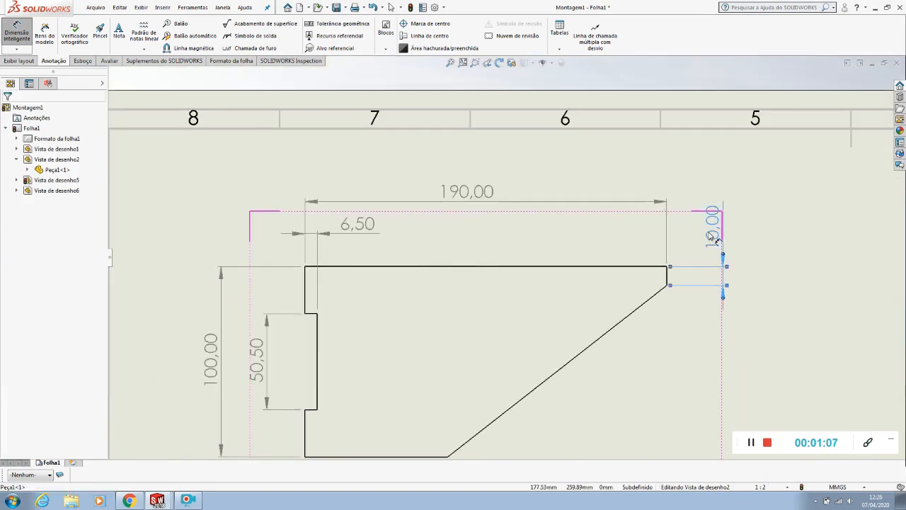
left_click(637, 181)
key("Escape")
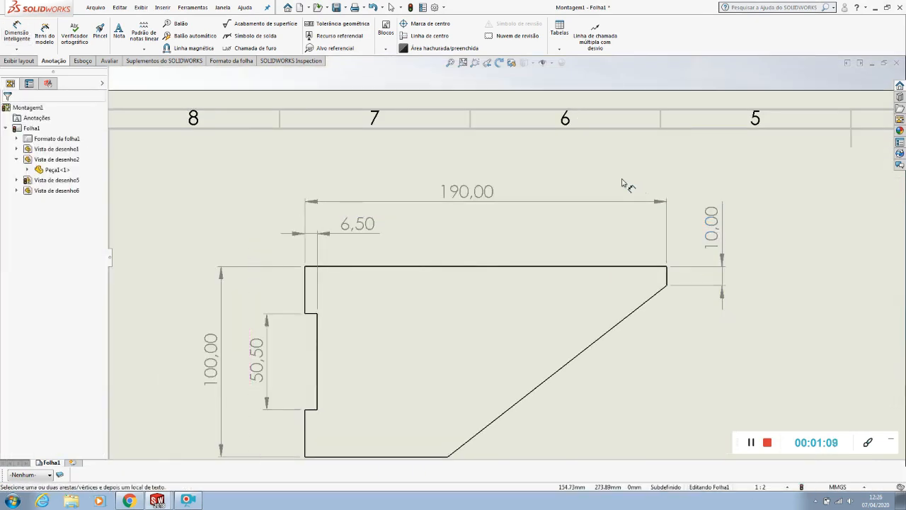
key("f")
scroll(394, 192, "down", 2)
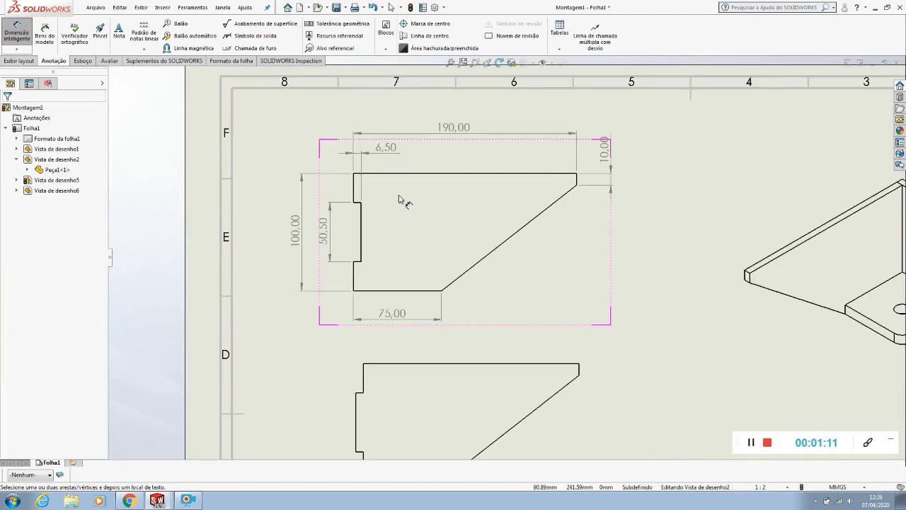
scroll(395, 191, "down", 2)
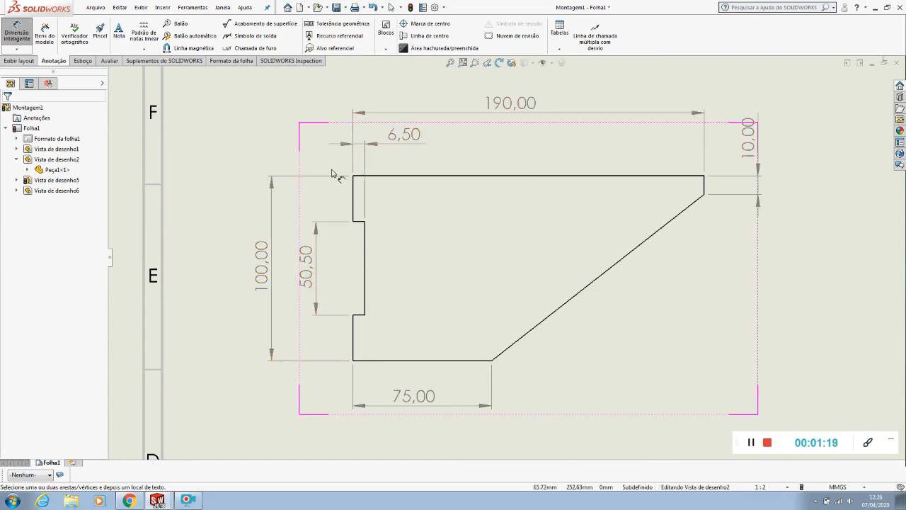
key("Escape")
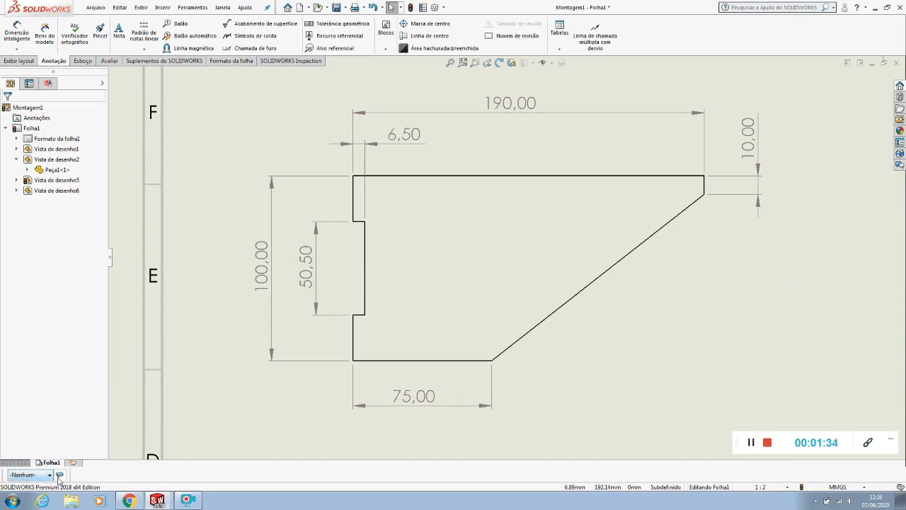
Look at the available layers, hide the layer controls and bring them back
left_click(28, 476)
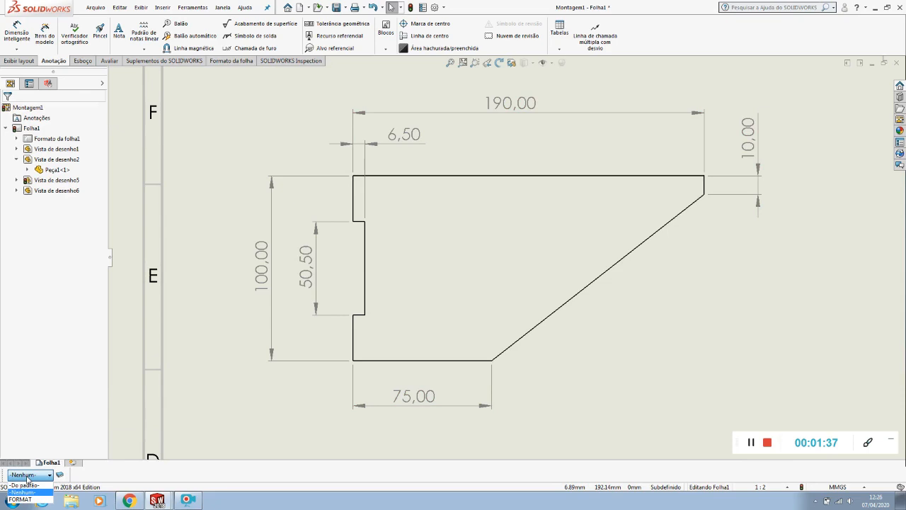
left_click(27, 476)
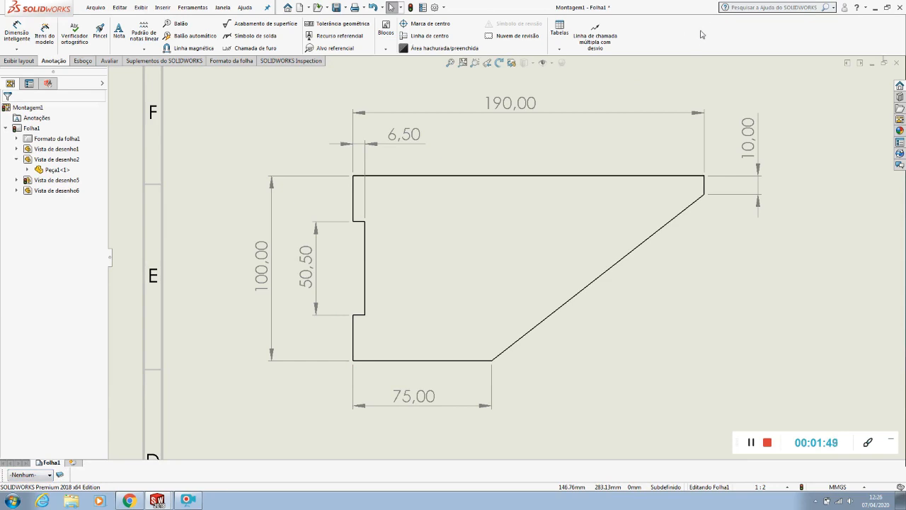
right_click(662, 29)
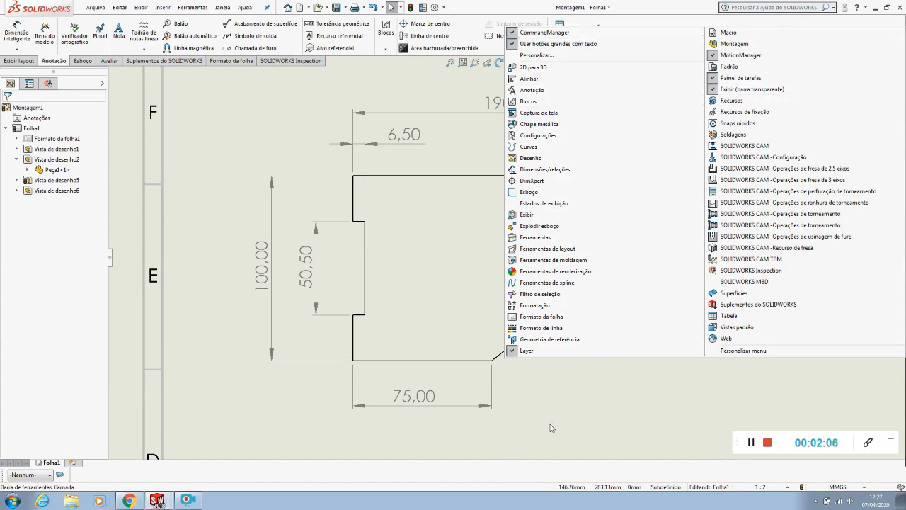
left_click(527, 351)
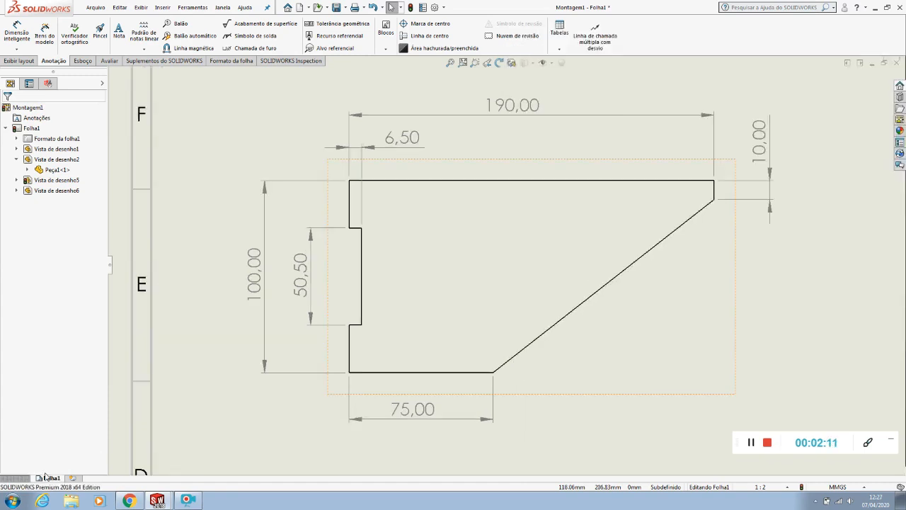
right_click(505, 25)
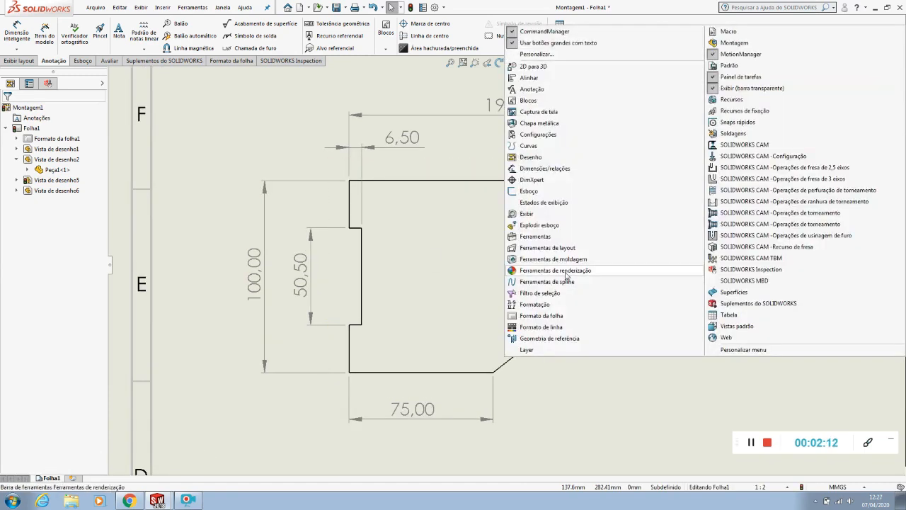
left_click(531, 352)
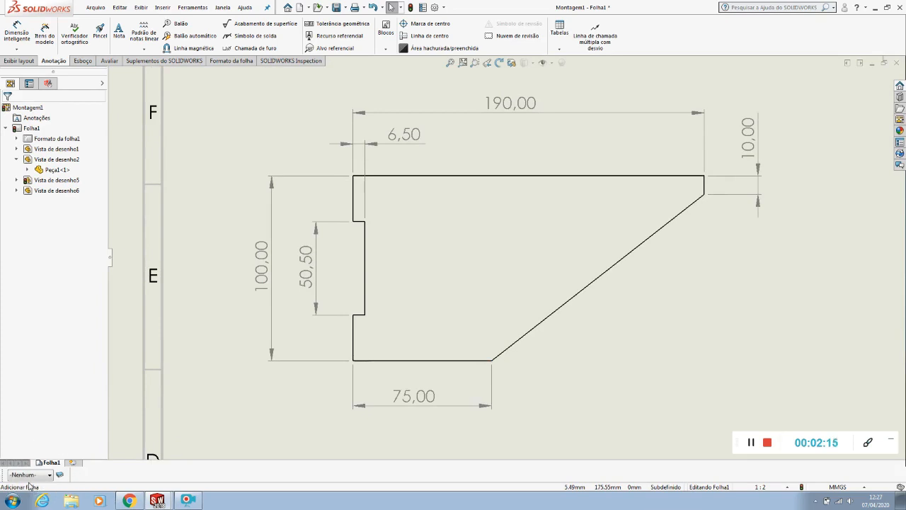
Make FORMAT the active layer and dimension Peça2's overall height between its top and bottom edges
left_click(43, 476)
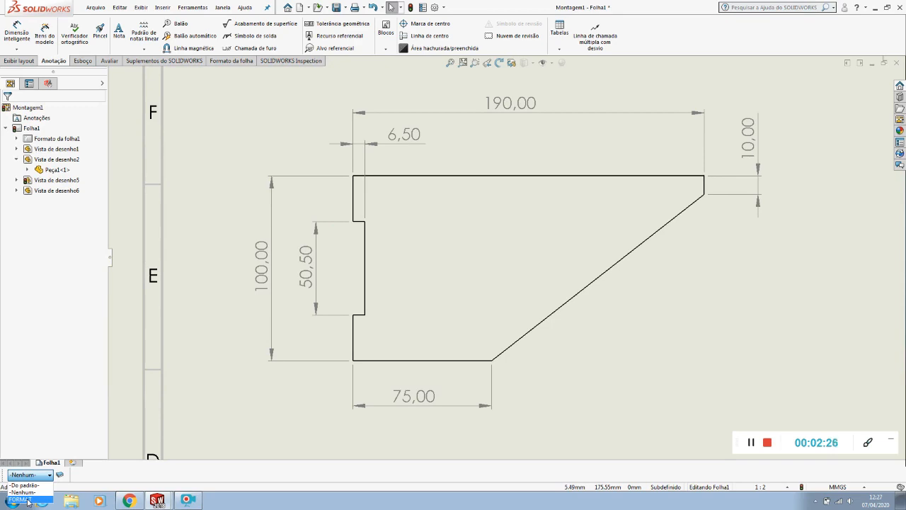
left_click(20, 499)
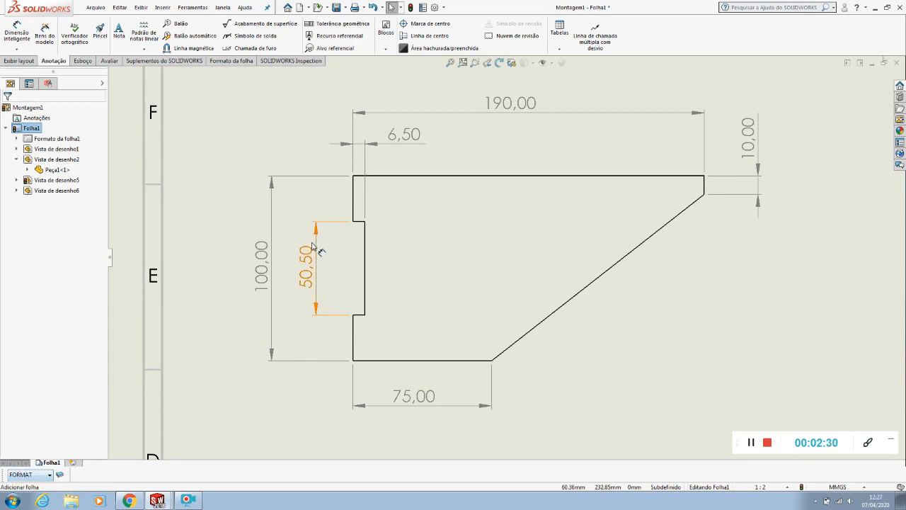
left_click(21, 33)
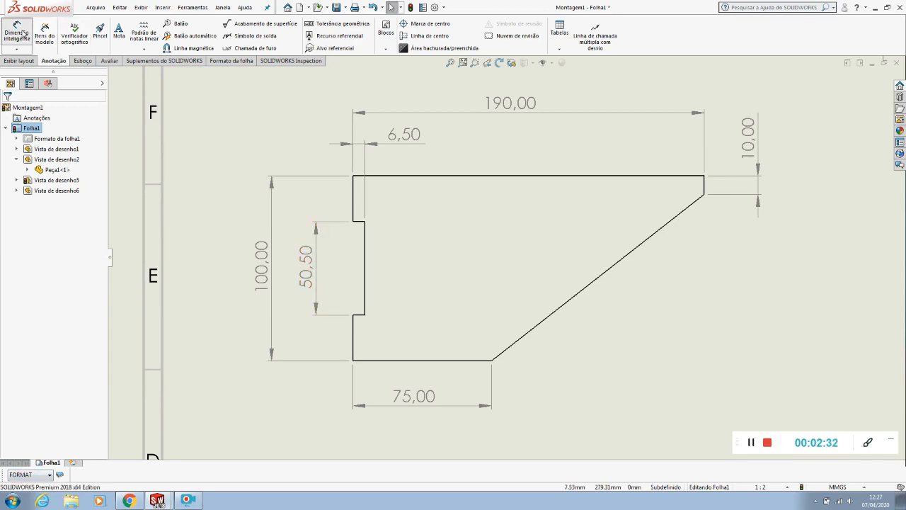
scroll(447, 192, "up", 5)
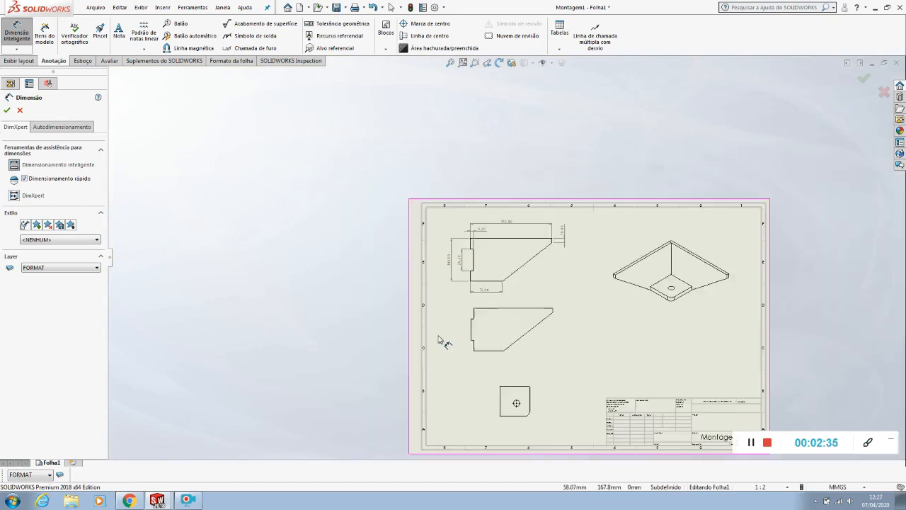
scroll(476, 246, "down", 5)
left_click(482, 229)
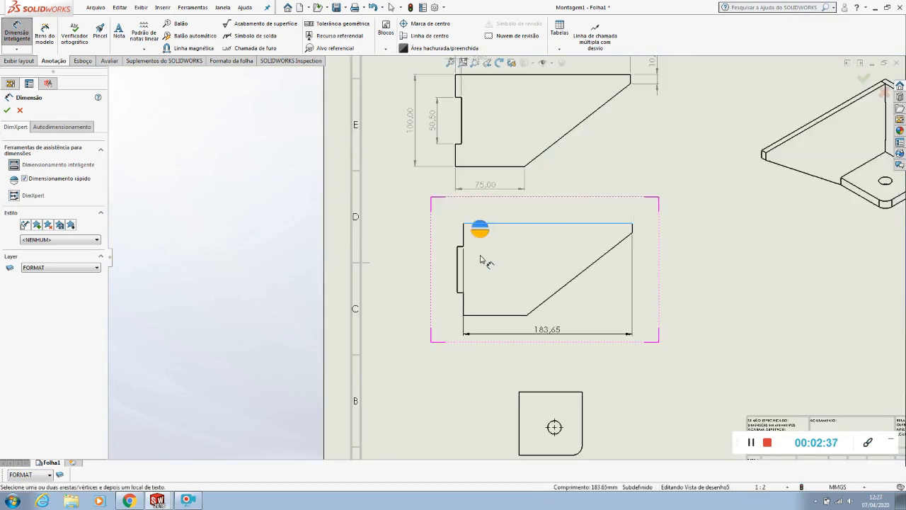
left_click(481, 313)
left_click(427, 276)
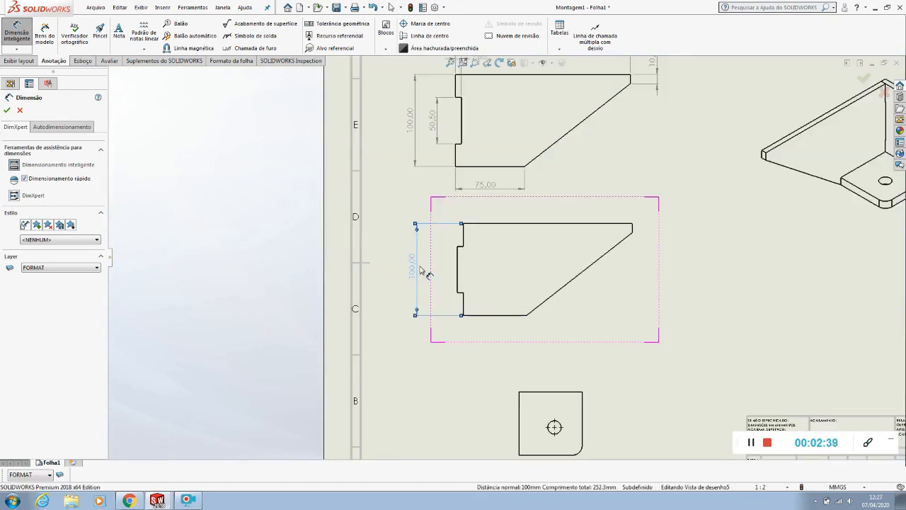
Finish dimensioning and shift the overall height text slightly lower along its dimension line beside Peça2's view
scroll(426, 262, "up", 5)
key("Escape")
scroll(392, 153, "up", 3)
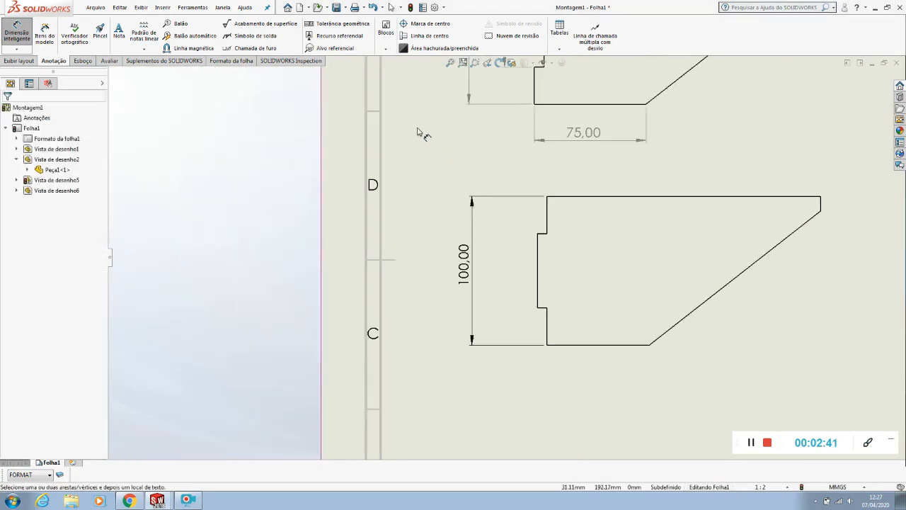
scroll(411, 141, "down", 2)
key("Escape")
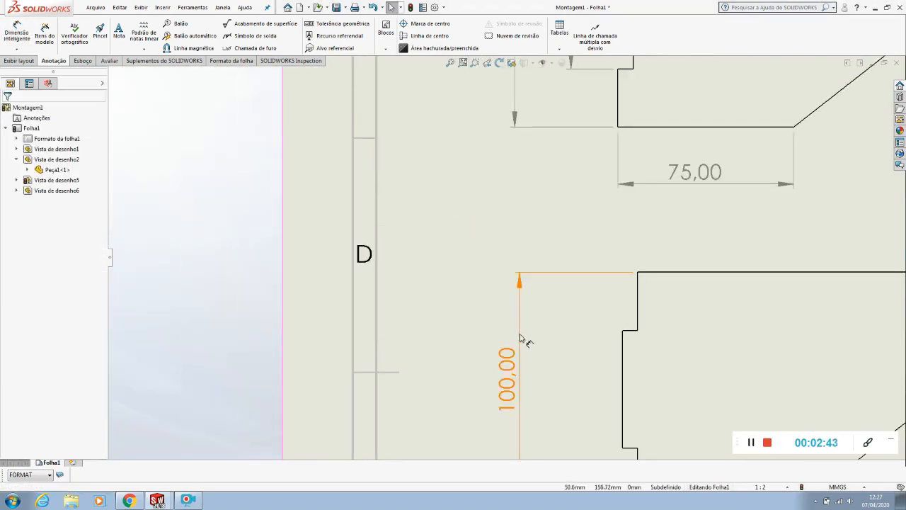
left_click_drag(521, 382, 519, 400)
left_click(429, 341)
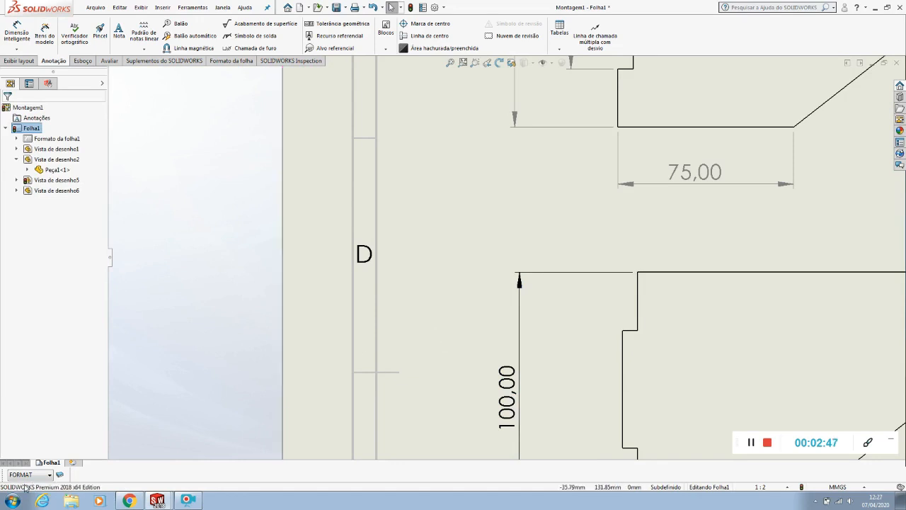
Assign all six dimensions of Peça1's view to the FORMAT layer
scroll(499, 283, "up", 5)
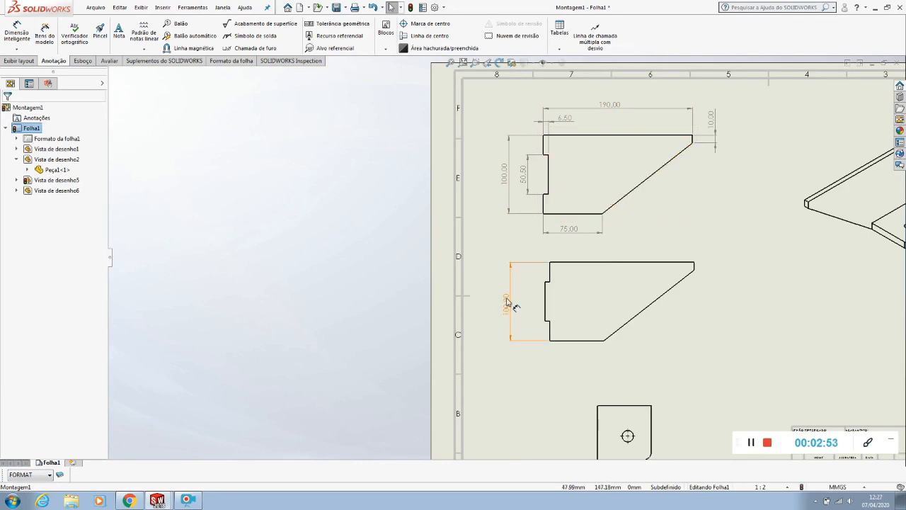
left_click(571, 230)
left_click(523, 180, "ctrl")
left_click(506, 178, "ctrl")
left_click(591, 107, "ctrl")
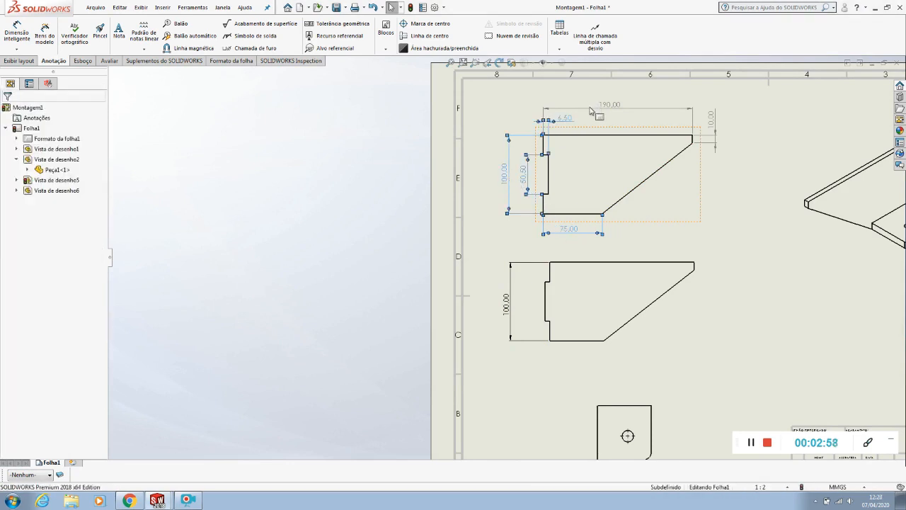
left_click(716, 131, "ctrl")
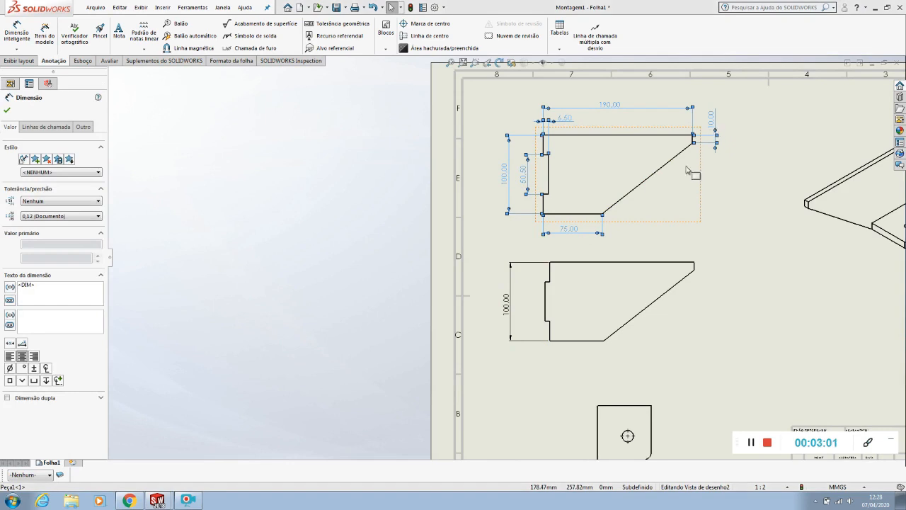
left_click(38, 479)
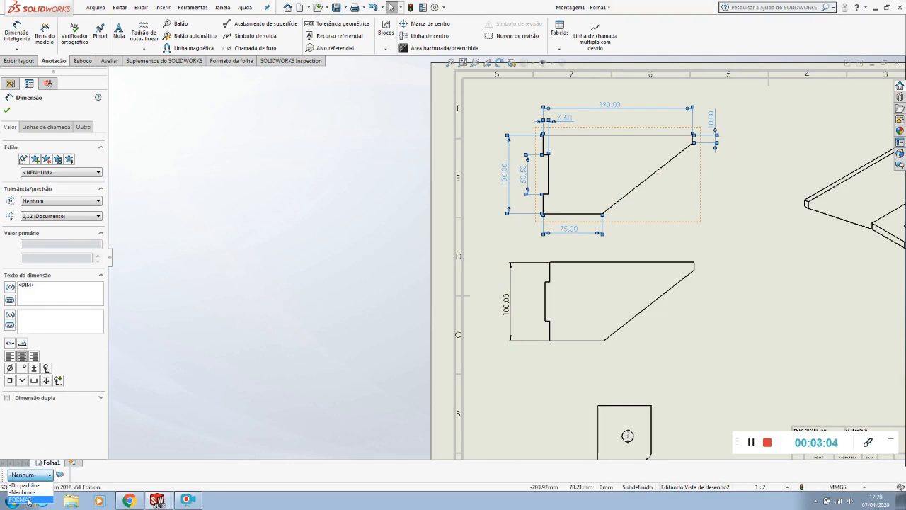
left_click(29, 500)
left_click(315, 168)
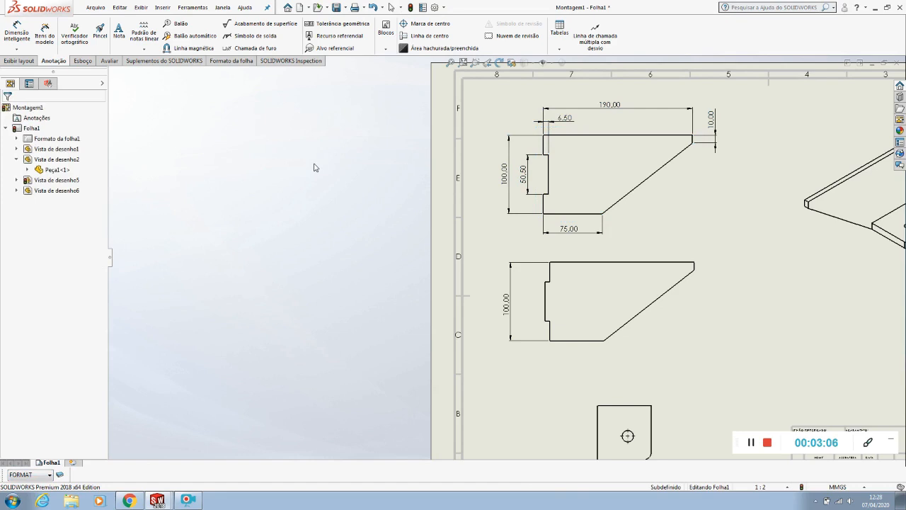
left_click(744, 202)
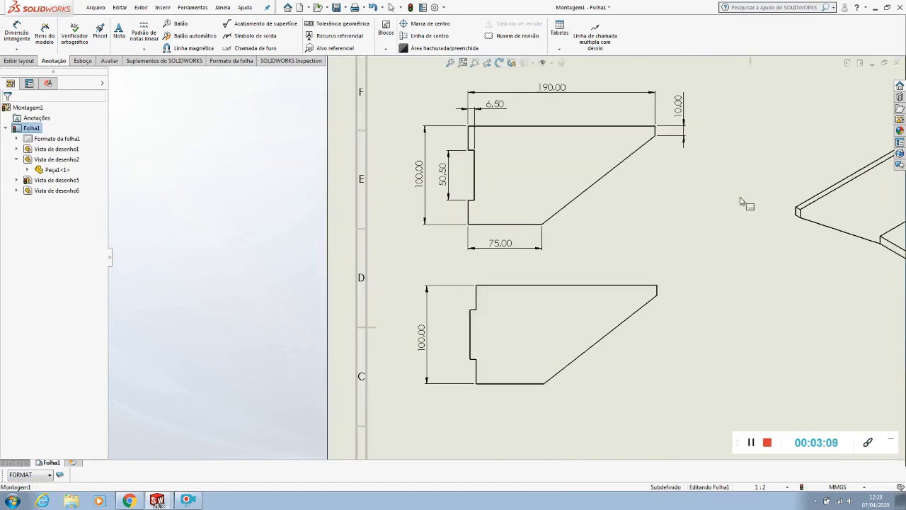
Dimension Peça2's overall length and the depth of its side tab, placing both above the view
scroll(743, 203, "up", 3)
scroll(741, 204, "down", 2)
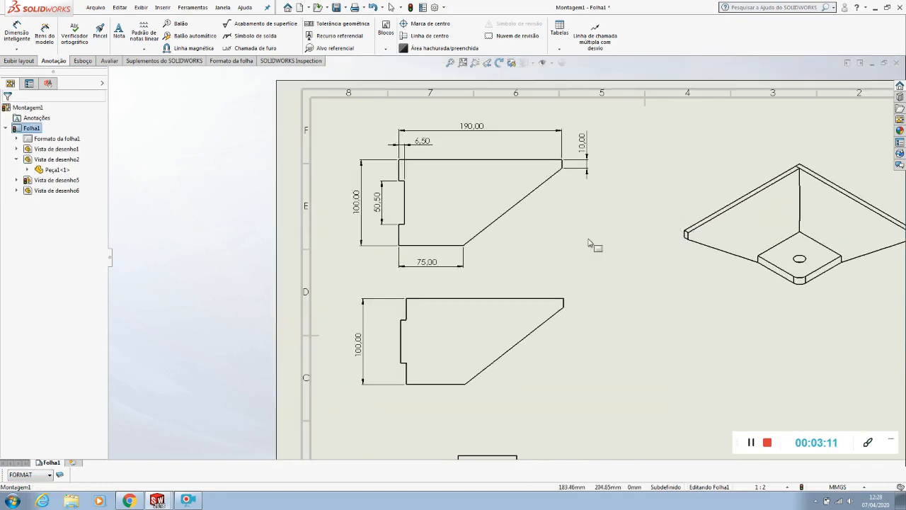
left_click(17, 32)
scroll(463, 357, "down", 3)
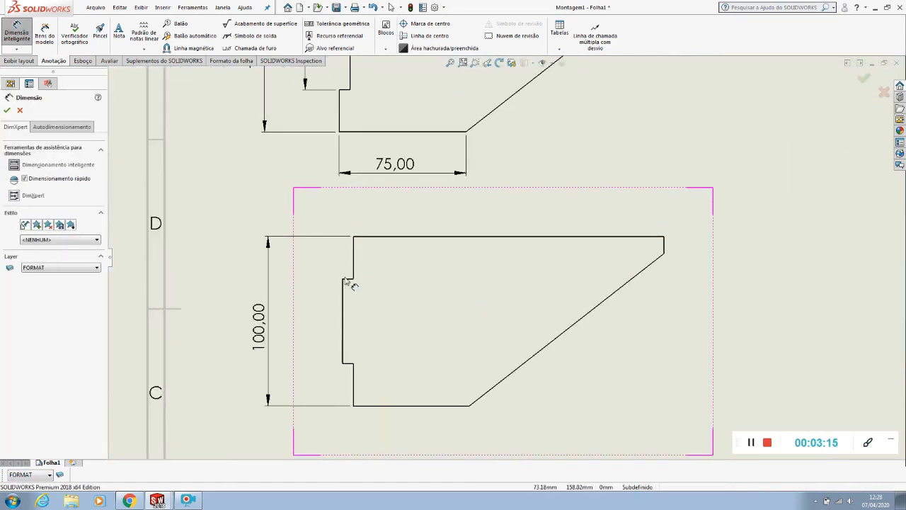
left_click(344, 301)
left_click(665, 246)
left_click(507, 213)
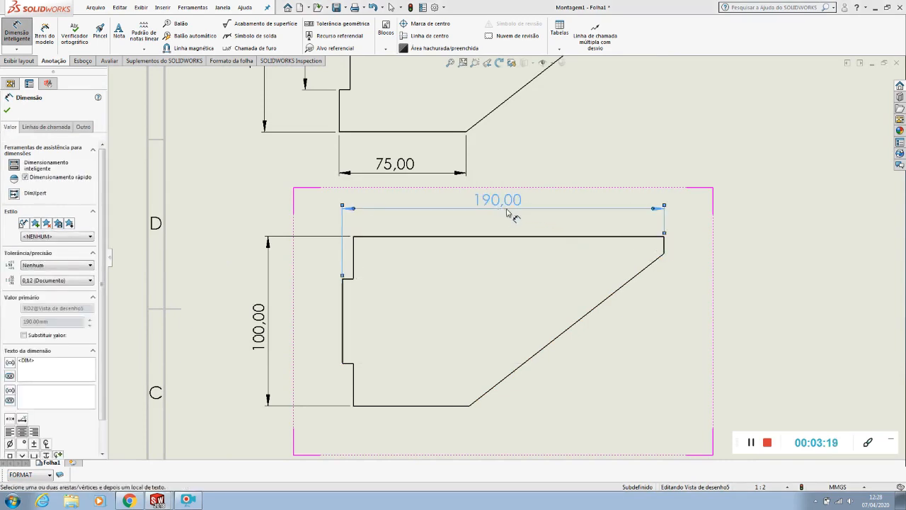
left_click(347, 282)
left_click(390, 226)
Raise Peça2's overall length dimension clear of the tab depth, and move the whole view slightly lower on the sheet
left_click_drag(488, 201, 486, 190)
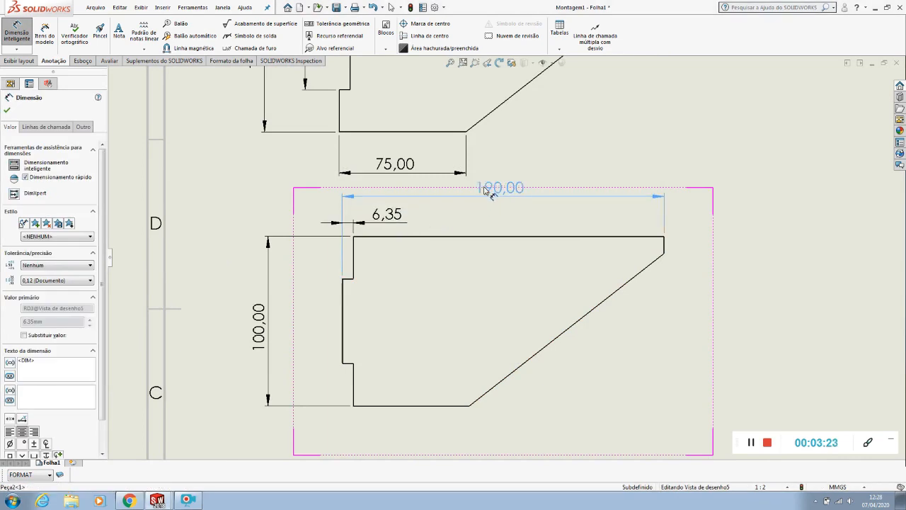
scroll(486, 191, "up", 2)
key("Escape")
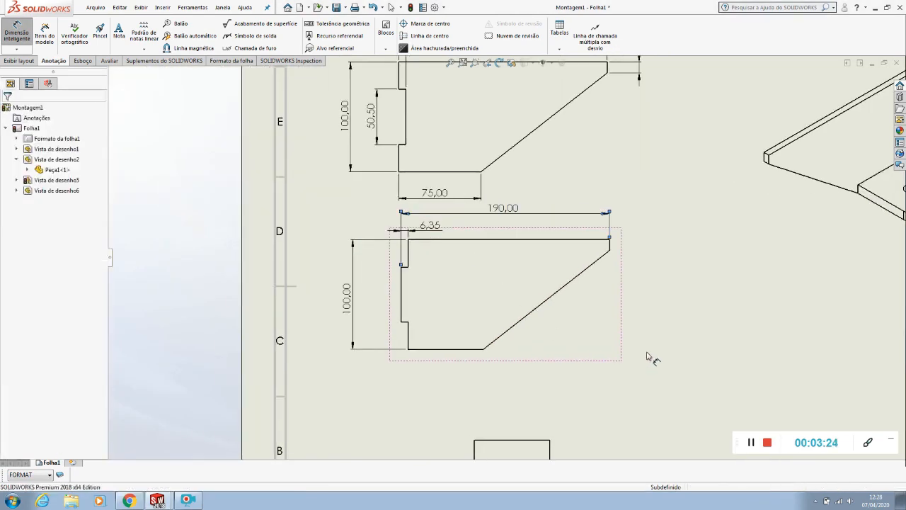
left_click_drag(623, 330, 620, 358)
left_click(693, 242)
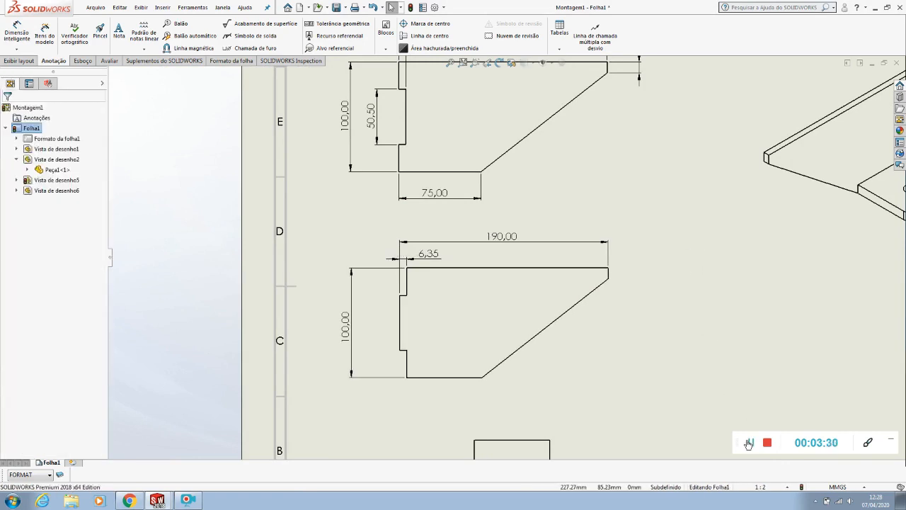
Dimension the height of Peça2's side tab and the short vertical edge at the opposite end
left_click(600, 393)
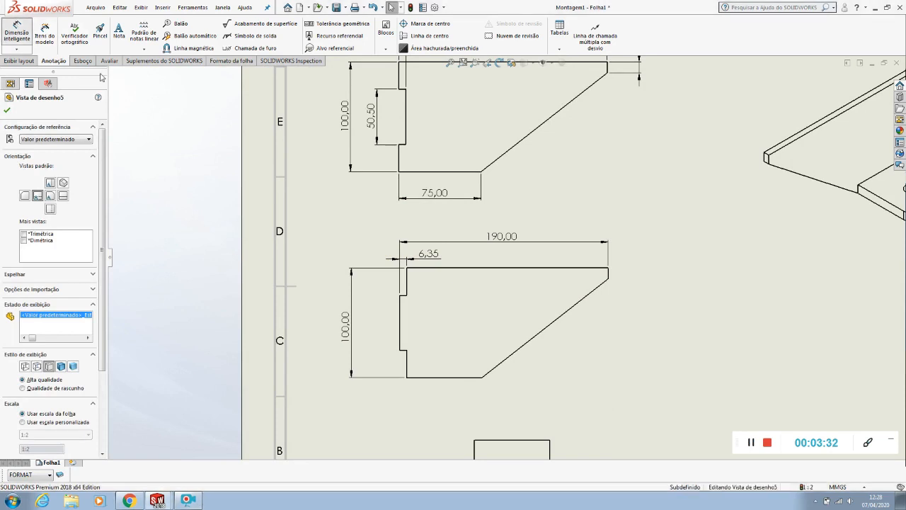
left_click(17, 31)
left_click(401, 323)
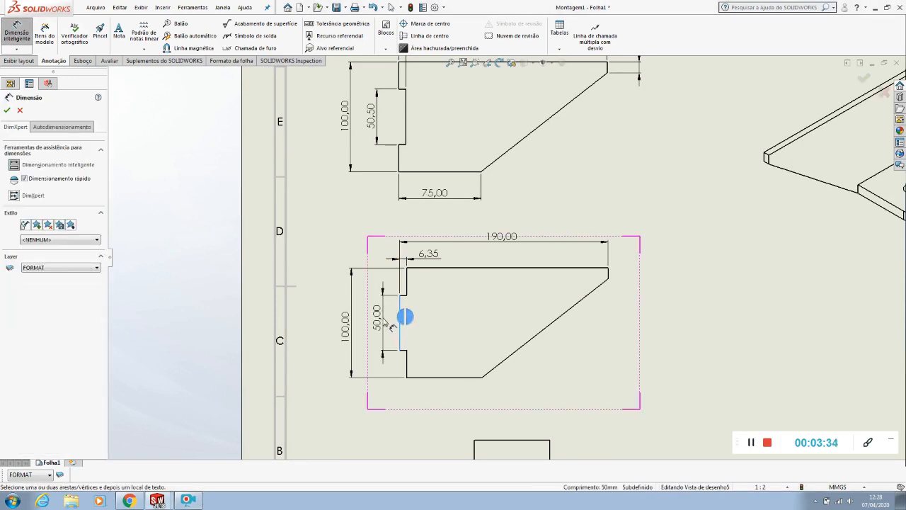
left_click(382, 322)
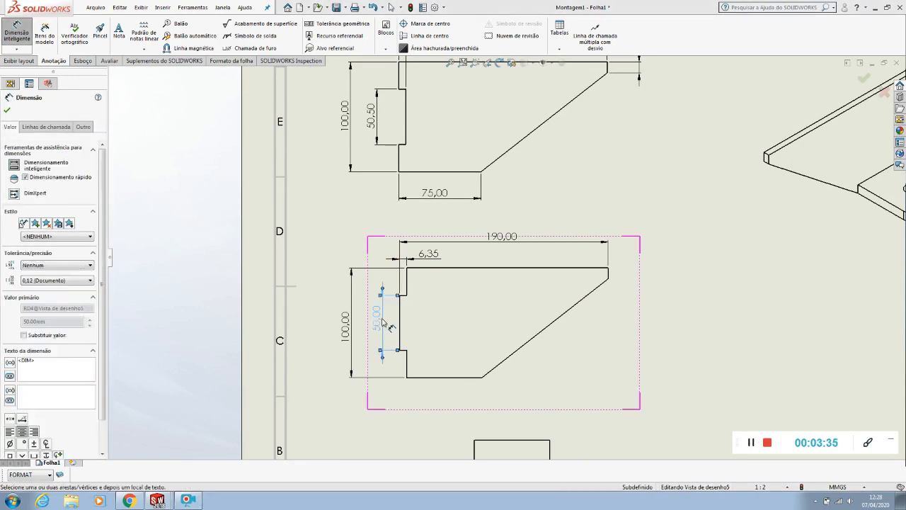
left_click(609, 274)
left_click(623, 272)
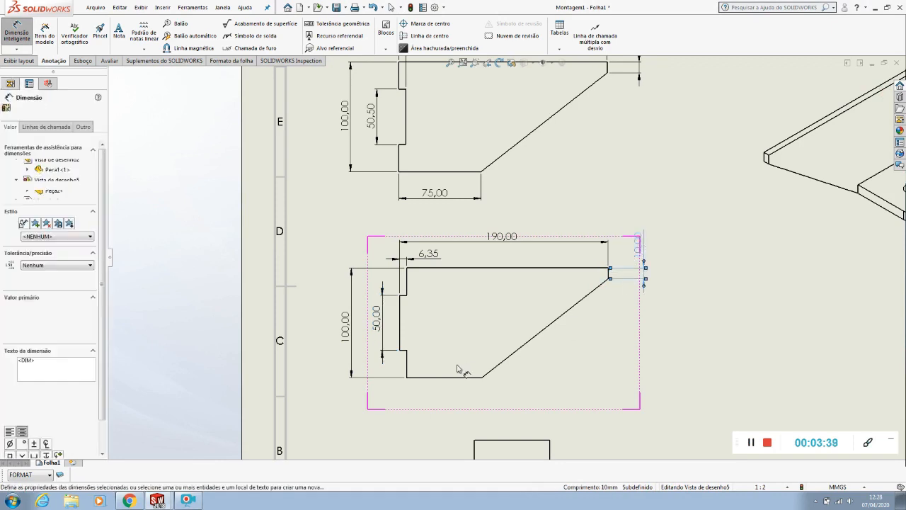
Dimension the horizontal distance from Peça2's tab edge to the lower end of the slope, placing it below the view
left_click(401, 345)
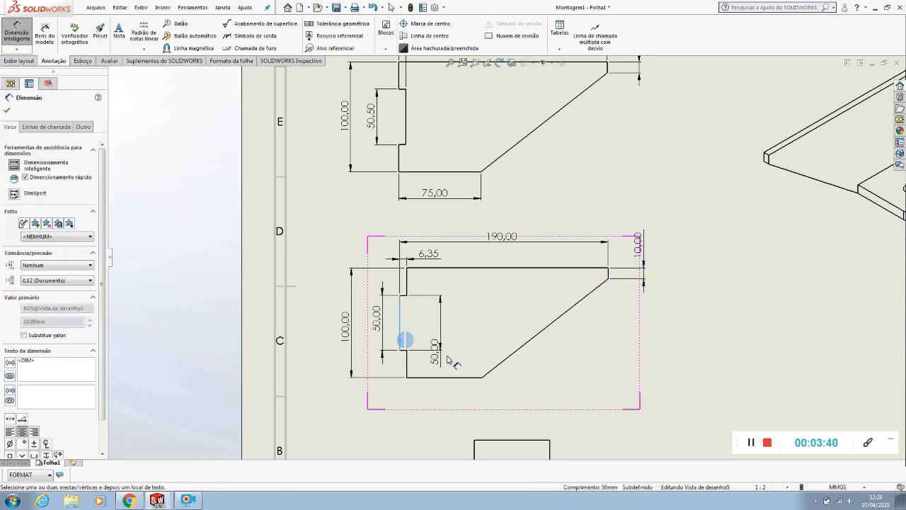
left_click(481, 375)
left_click(439, 407)
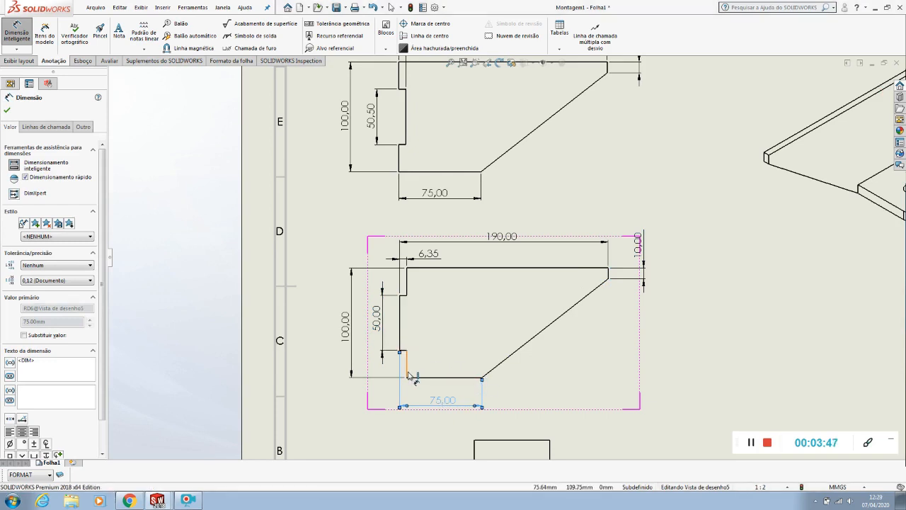
scroll(506, 255, "up", 2)
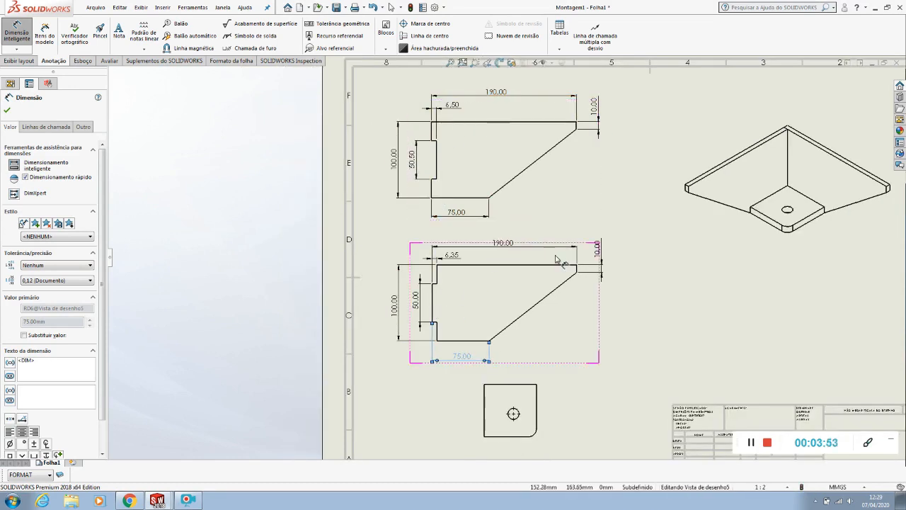
scroll(475, 290, "down", 2)
left_click(684, 309)
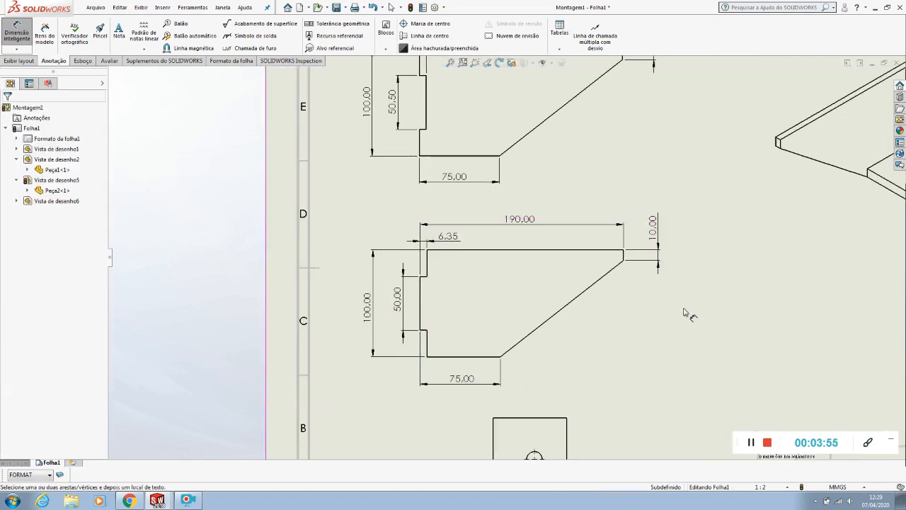
Compare the dimensions on Peça1's and Peça2's views, checking tab and notch sizes, text and spacing across the sheet
scroll(631, 319, "up", 3)
scroll(491, 311, "down", 3)
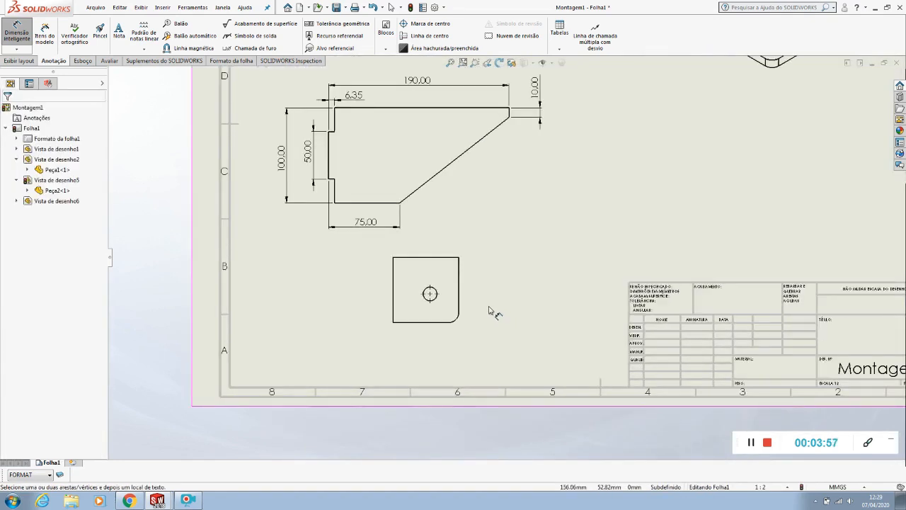
key("Escape")
scroll(489, 310, "up", 3)
scroll(593, 185, "down", 2)
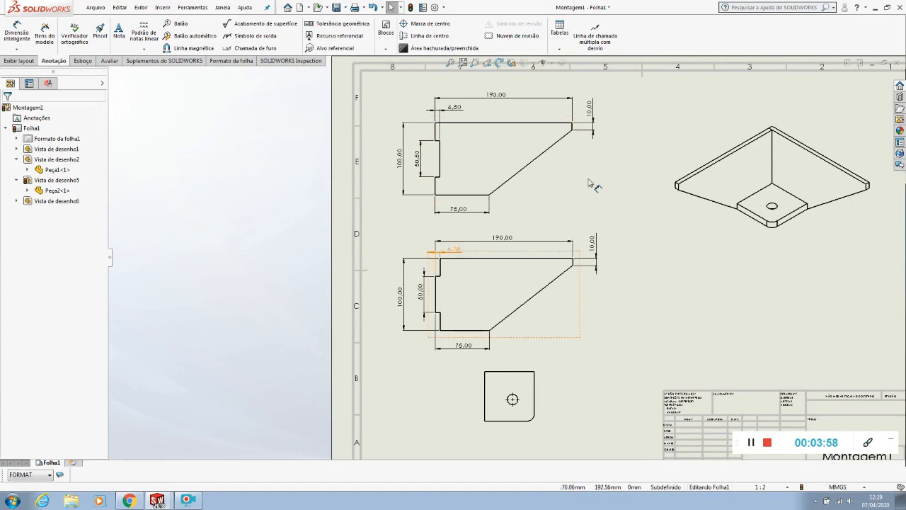
scroll(509, 354, "up", 3)
scroll(606, 276, "down", 2)
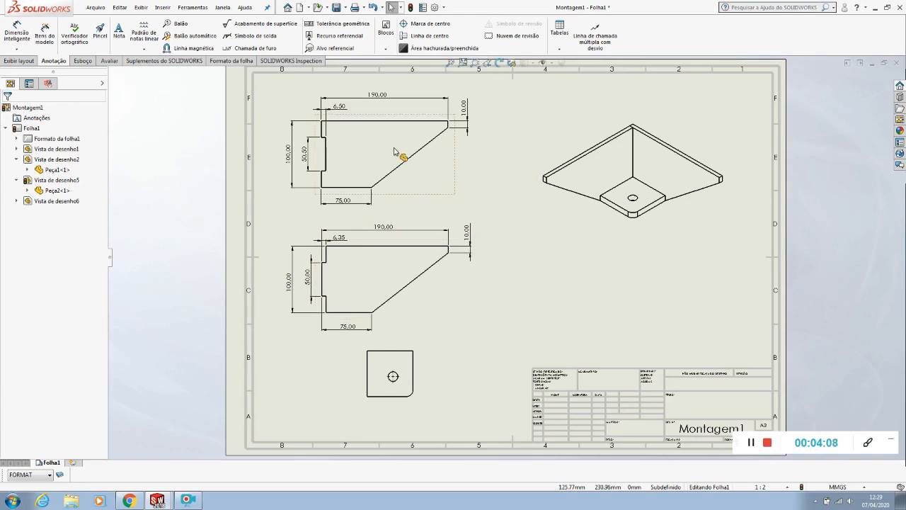
scroll(354, 102, "down", 3)
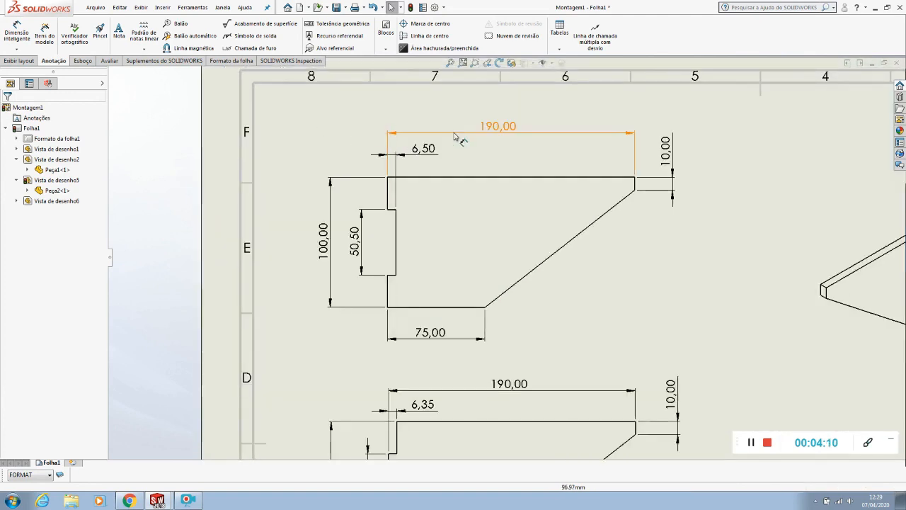
scroll(452, 141, "down", 2)
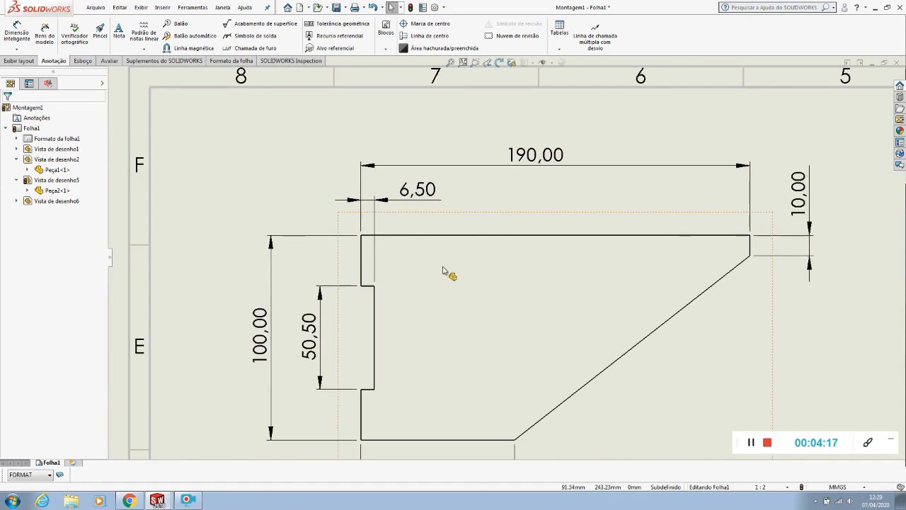
scroll(446, 275, "up", 7)
scroll(508, 392, "down", 3)
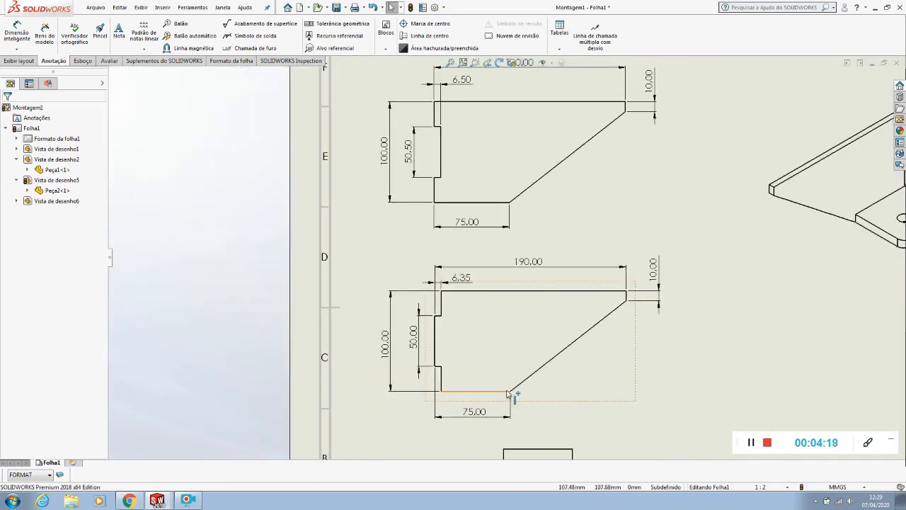
scroll(445, 286, "down", 3)
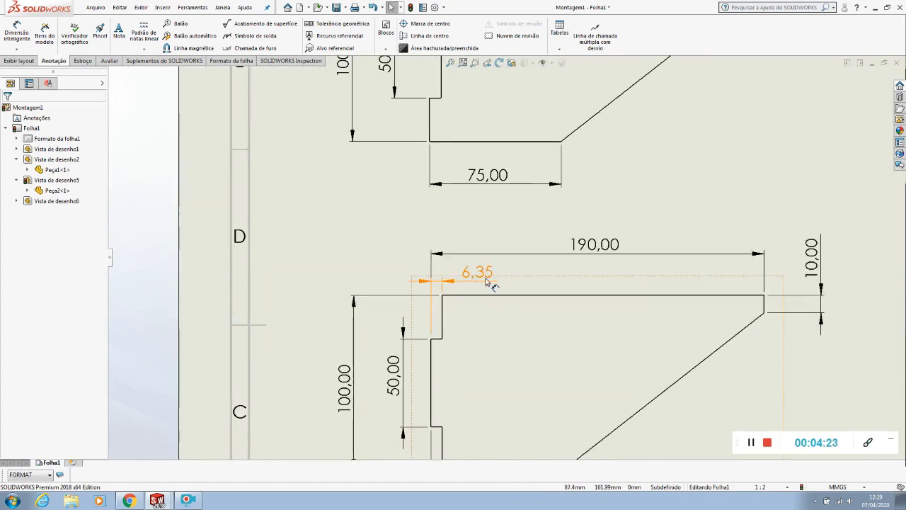
scroll(487, 281, "up", 5)
scroll(495, 255, "down", 5)
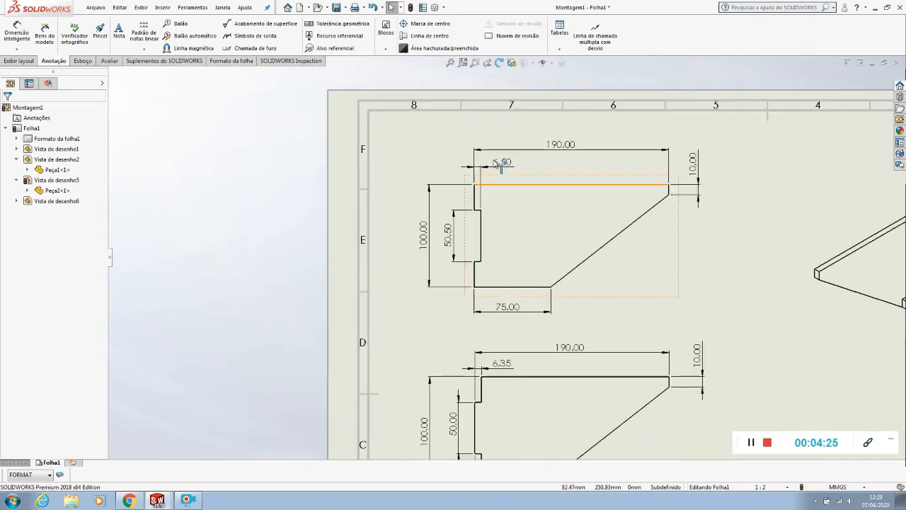
scroll(563, 213, "down", 3)
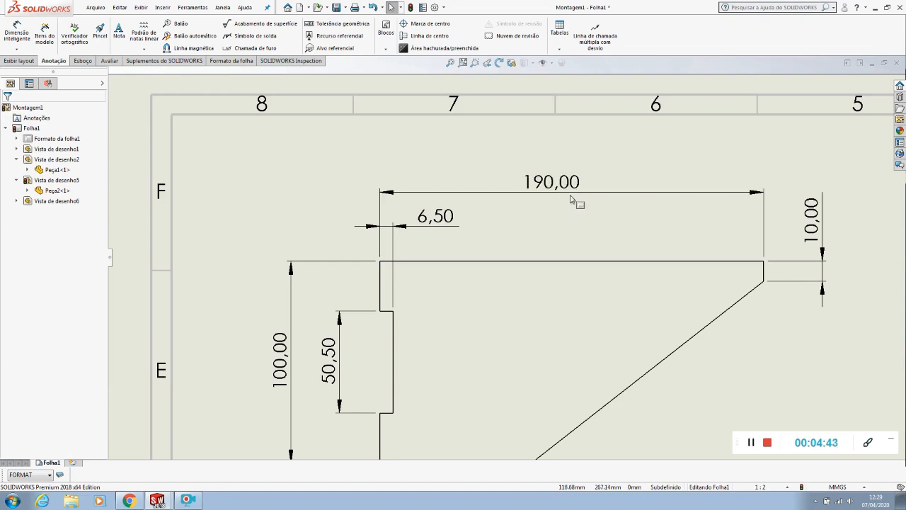
key("f")
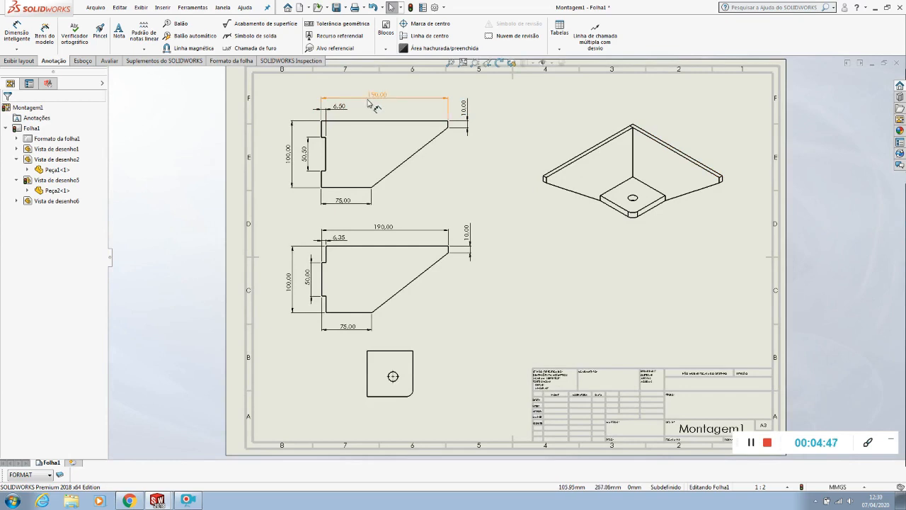
Set the trailing zeros of dimensions to Remover in the drawing's document properties and apply the change
scroll(368, 172, "down", 1)
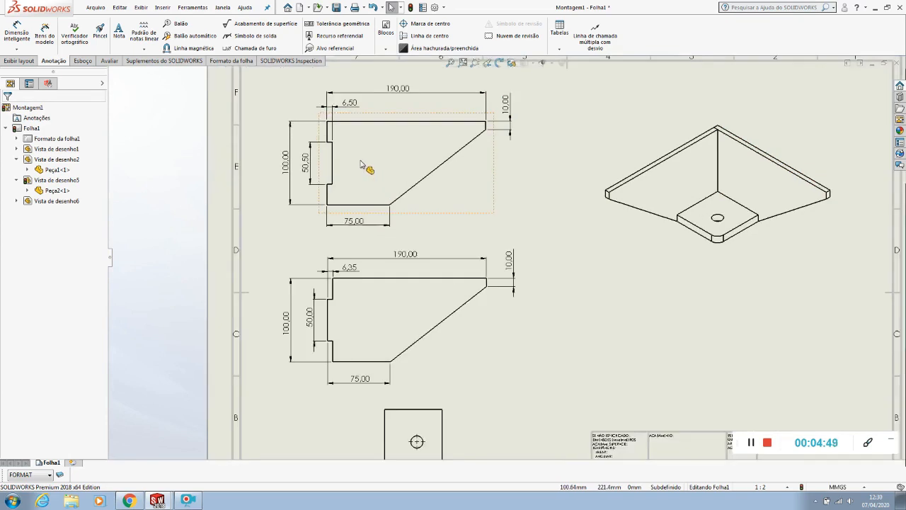
left_click(443, 8)
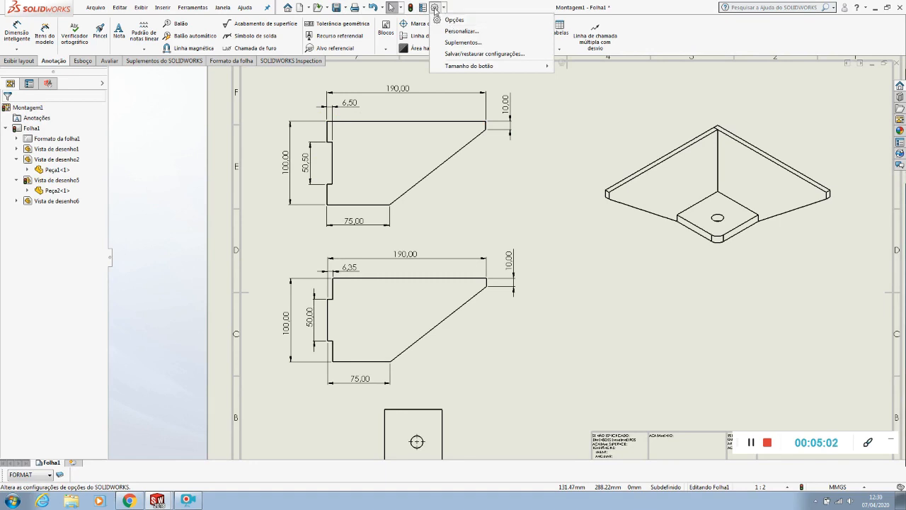
left_click(436, 10)
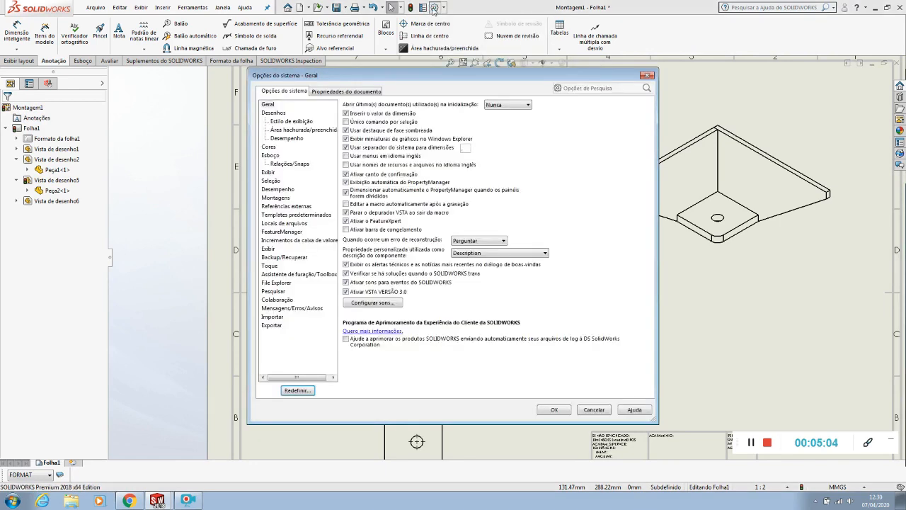
left_click(335, 93)
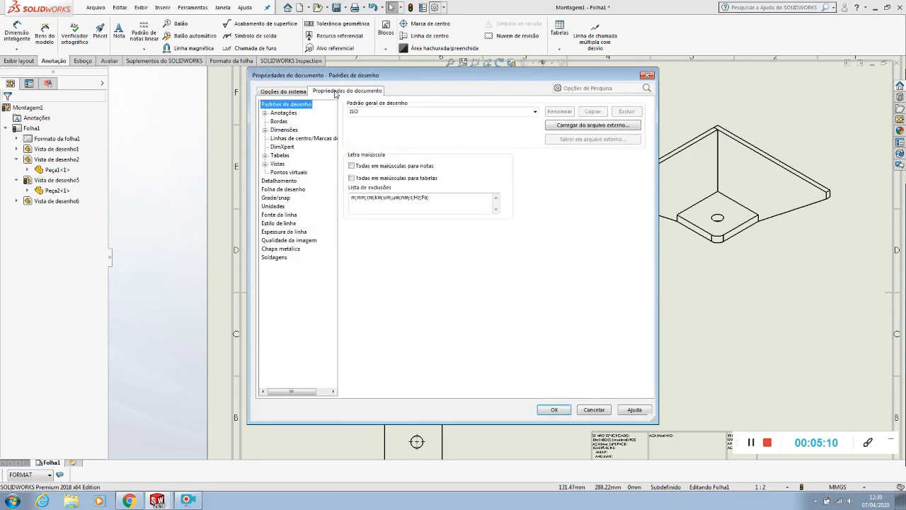
left_click(283, 131)
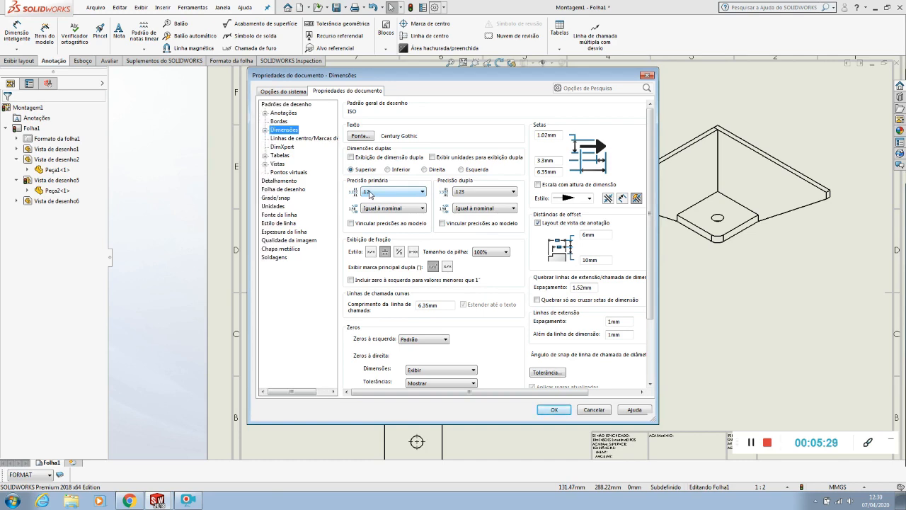
scroll(525, 331, "down", 1)
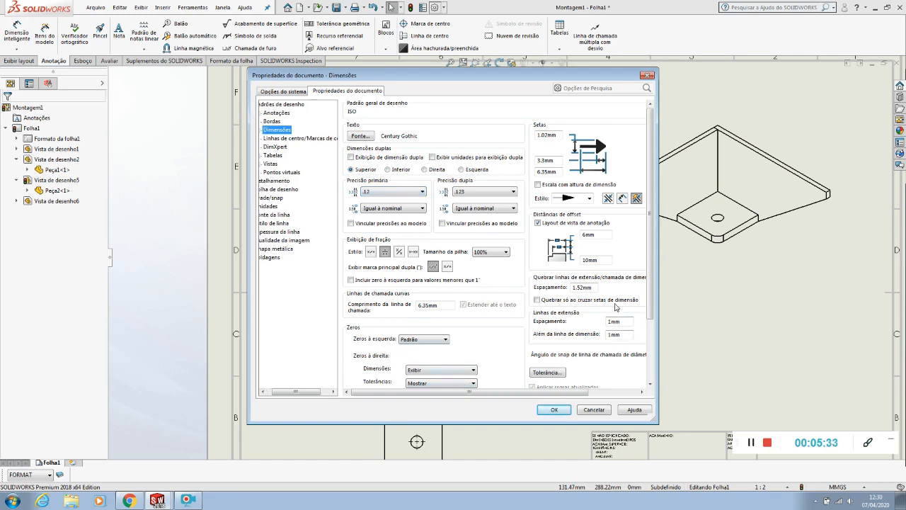
left_click_drag(647, 284, 647, 307)
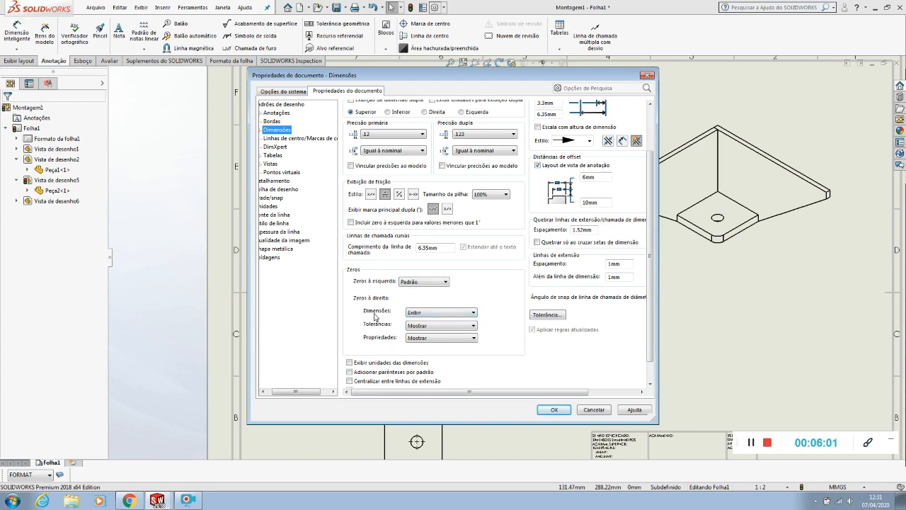
left_click(435, 314)
left_click(429, 327)
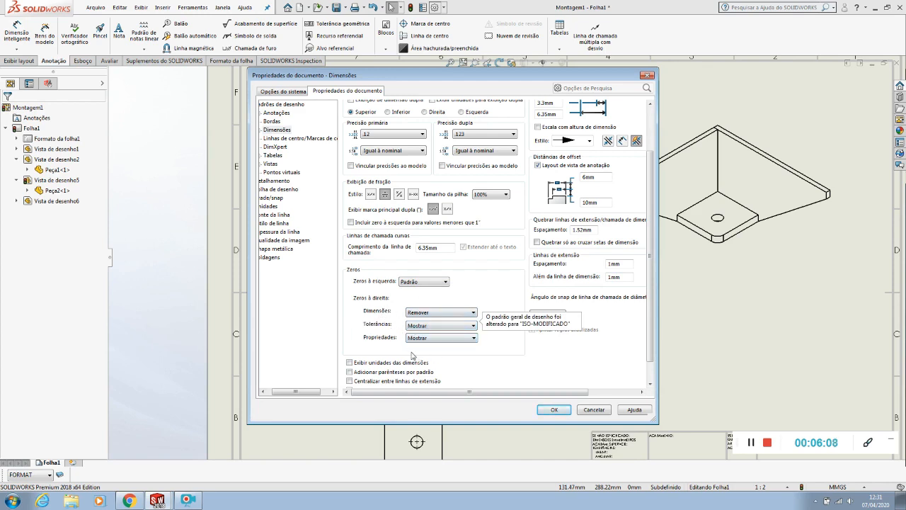
left_click(556, 410)
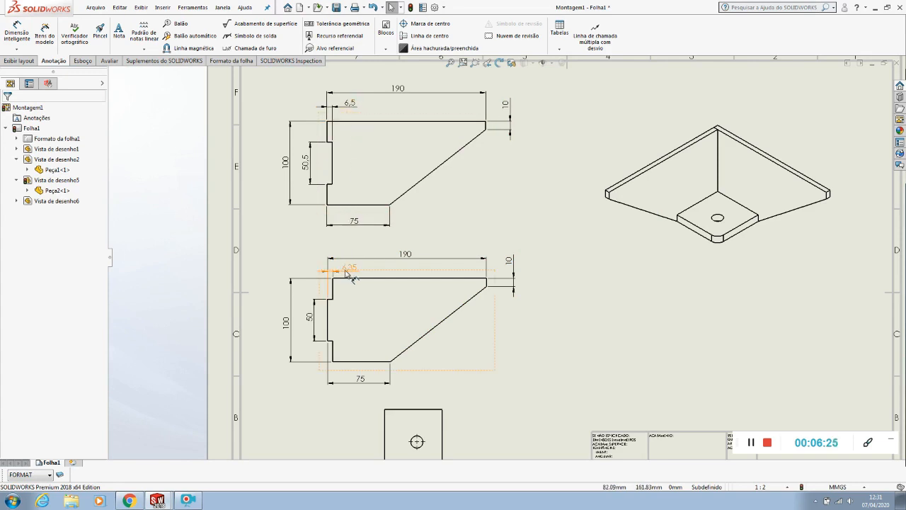
Raise Peça2's overall length and tab depth dimensions slightly, and bring its overall height dimension closer to the view
left_click(605, 330)
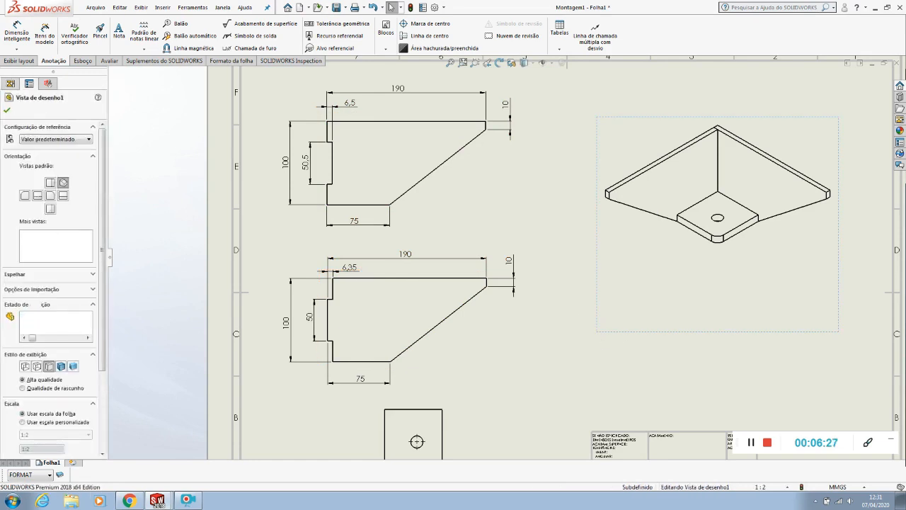
scroll(356, 273, "down", 4)
left_click_drag(507, 236, 491, 218)
left_click_drag(398, 257, 396, 247)
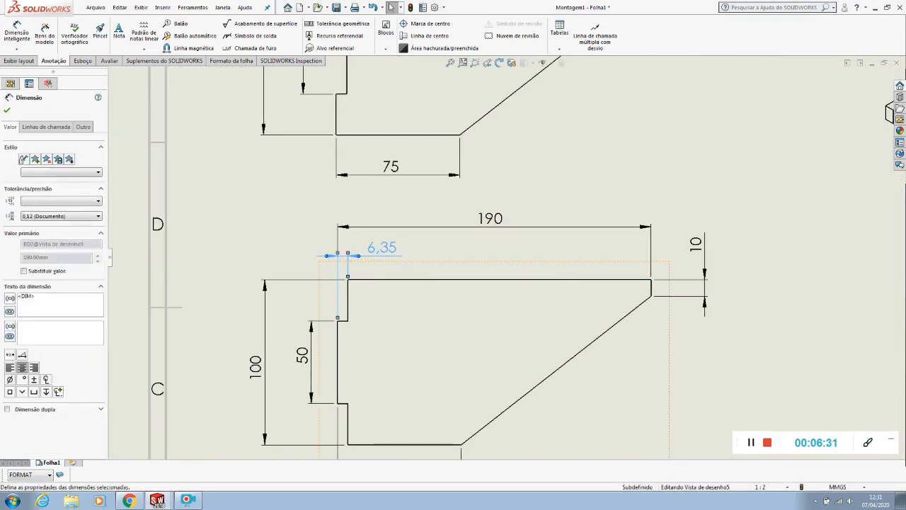
left_click(259, 205)
left_click_drag(252, 327, 268, 327)
left_click(228, 325)
key("f")
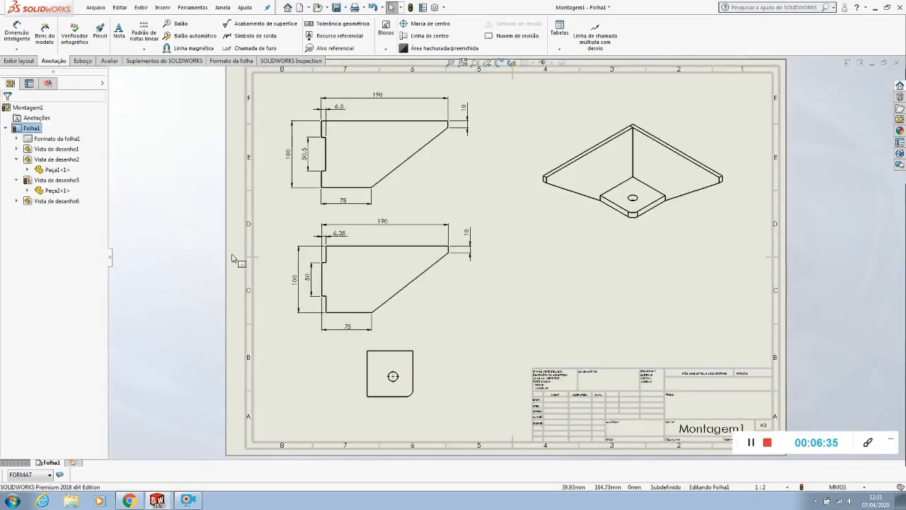
Dimension Peça3's overall width above the view, its overall height beside it, and the radius of its rounded corner
scroll(387, 408, "down", 4)
scroll(459, 291, "down", 1)
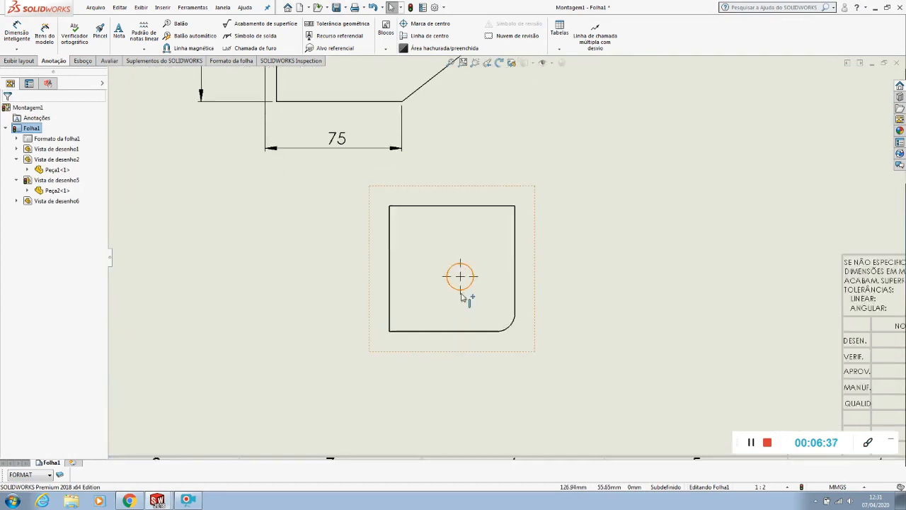
left_click(19, 34)
left_click(467, 206)
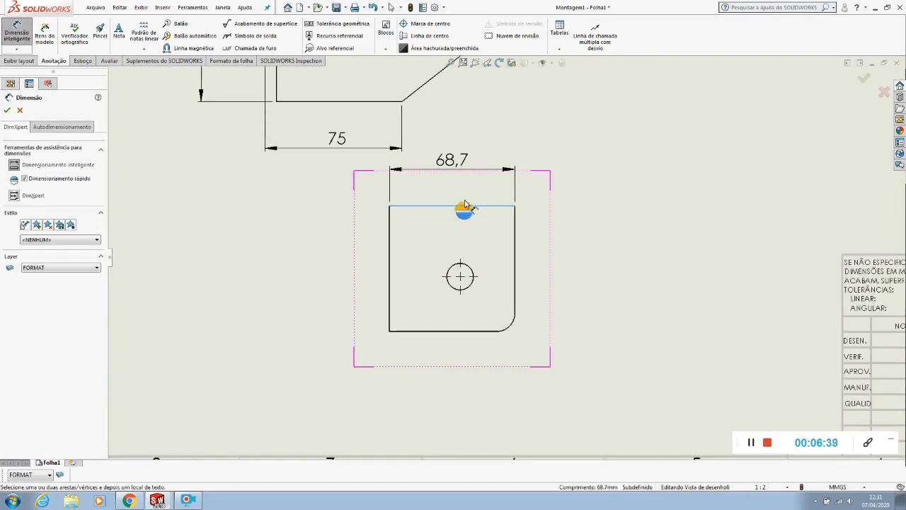
left_click(459, 175)
left_click(388, 276)
left_click(348, 269)
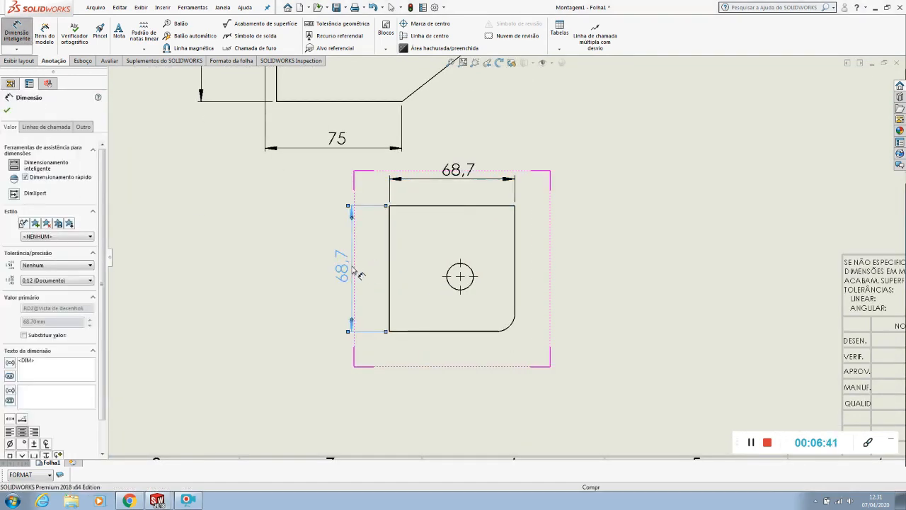
left_click(509, 332)
left_click(539, 369)
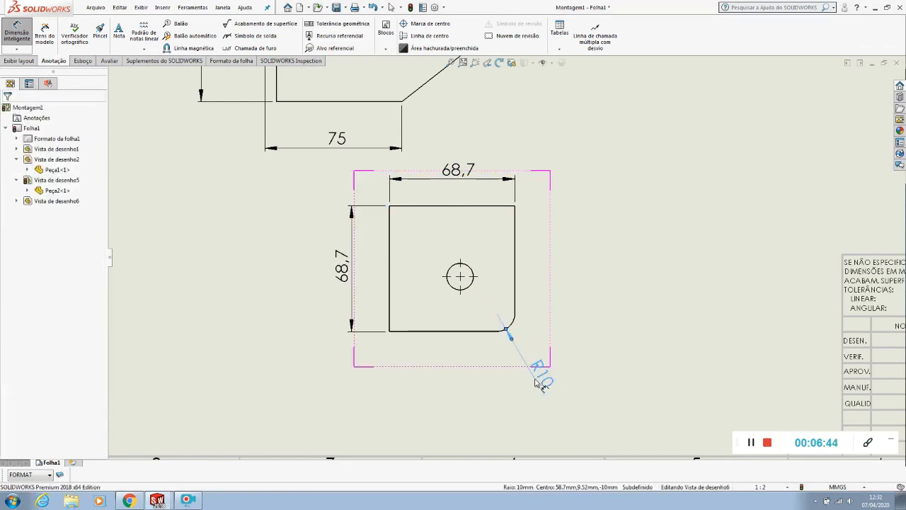
Dimension the vertical and horizontal distances from Peça3's hole centre to the two edges meeting at the rounded corner
left_click(475, 280)
left_click(471, 332)
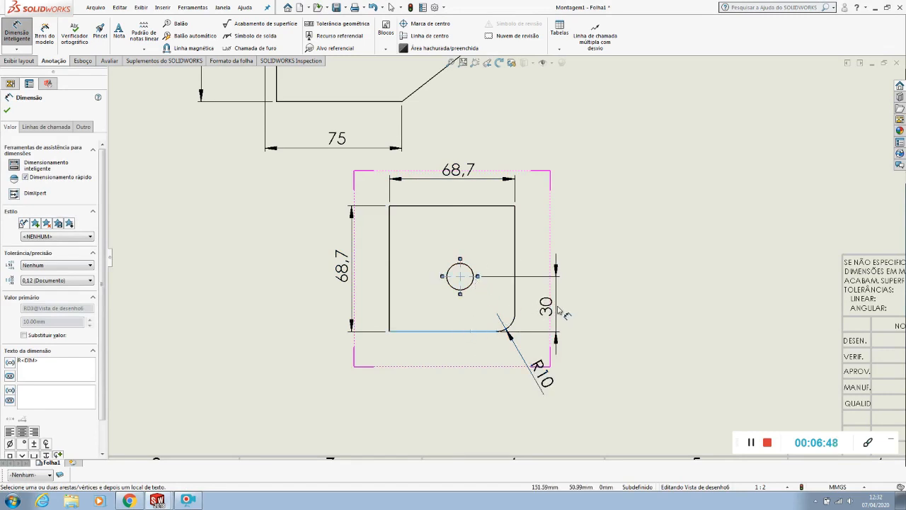
left_click(557, 306)
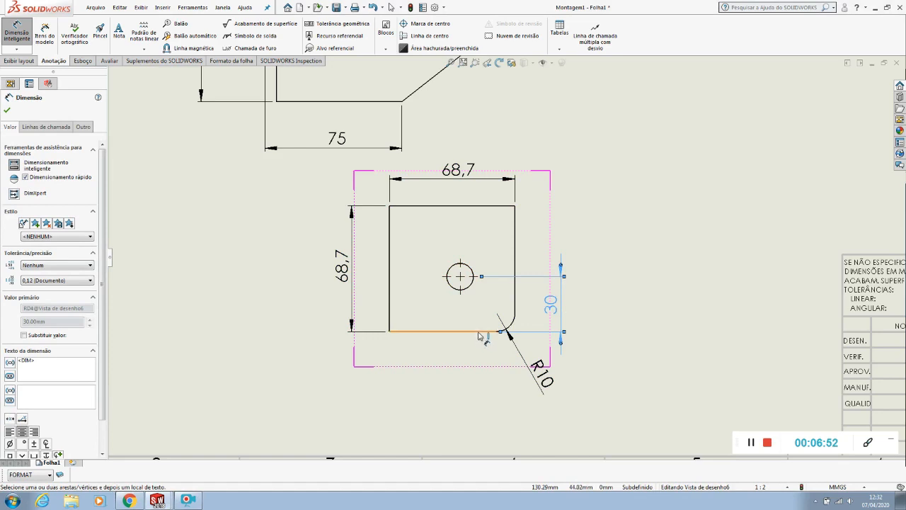
left_click(468, 287)
left_click(515, 279)
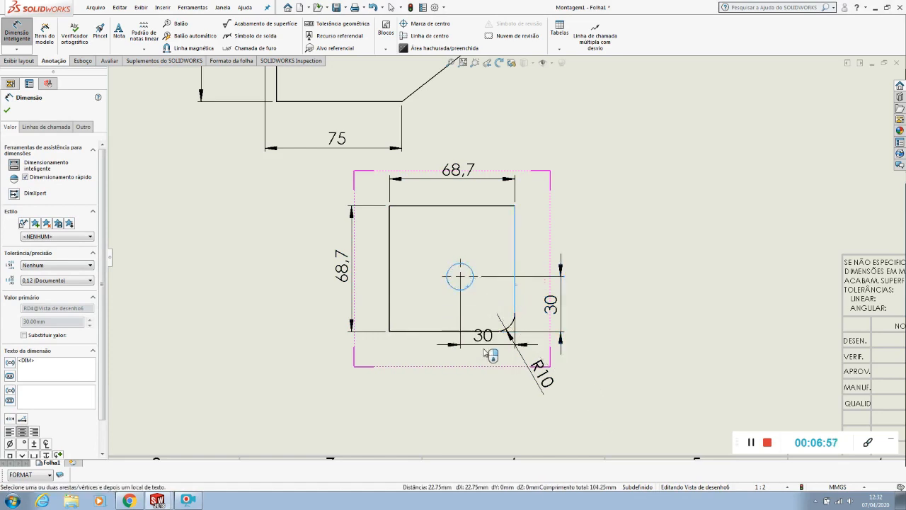
left_click(485, 376)
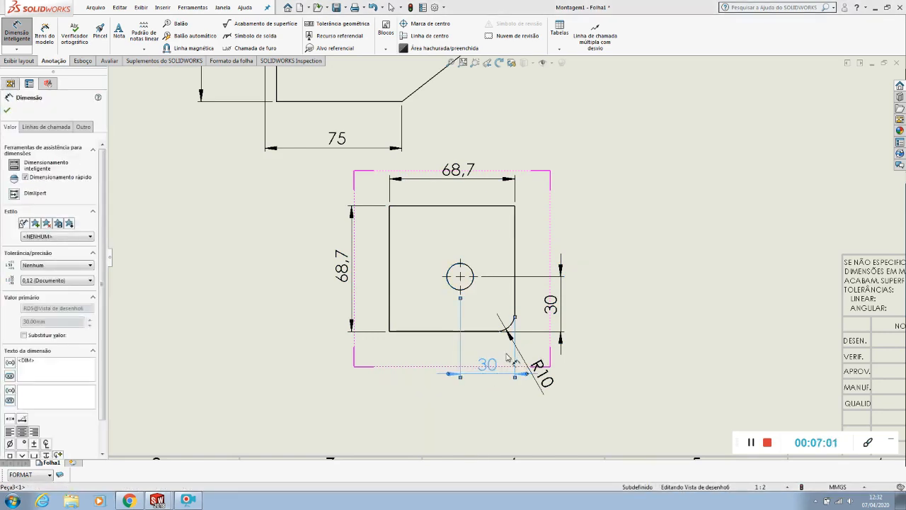
Flip the arrowheads of Peça3's horizontal hole-position dimension to the inside of its extension lines
scroll(507, 358, "down", 3)
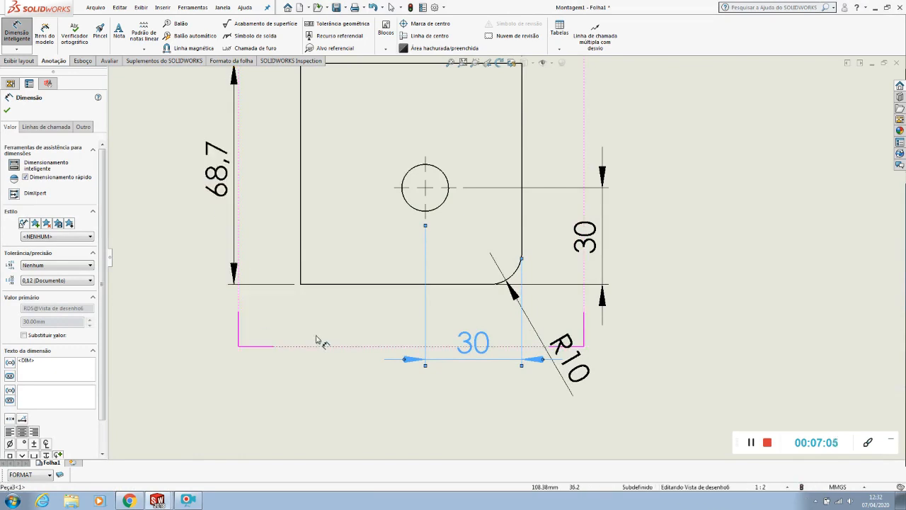
left_click(425, 395)
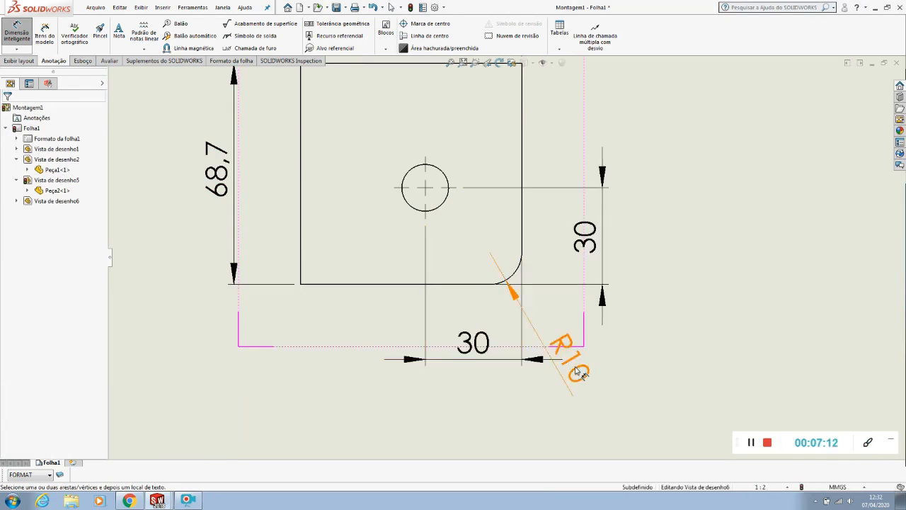
left_click(471, 356)
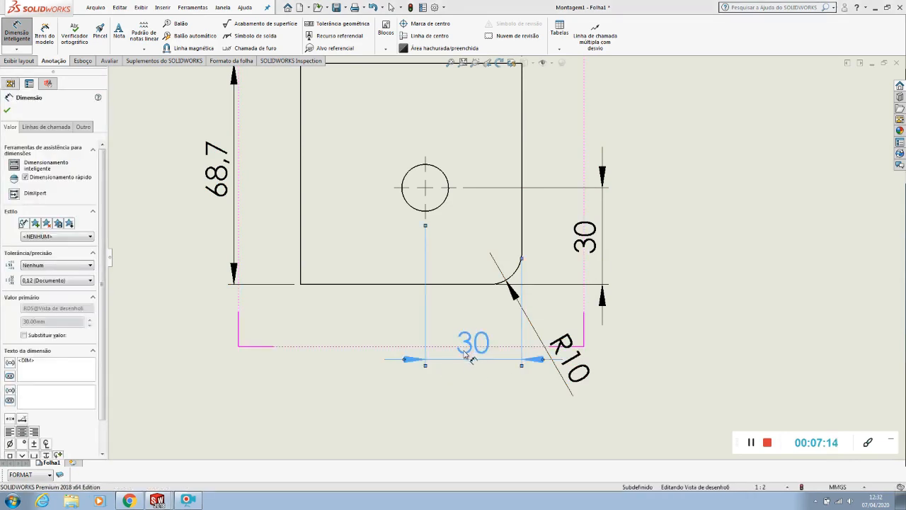
left_click(404, 360)
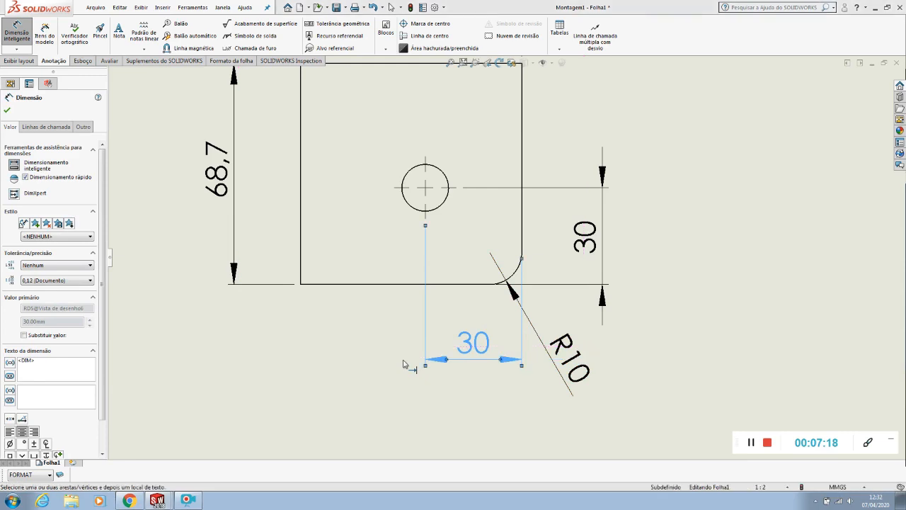
left_click(409, 381)
Flip the arrowheads of Peça3's vertical hole-position dimension to the inside of its extension lines
left_click(587, 247)
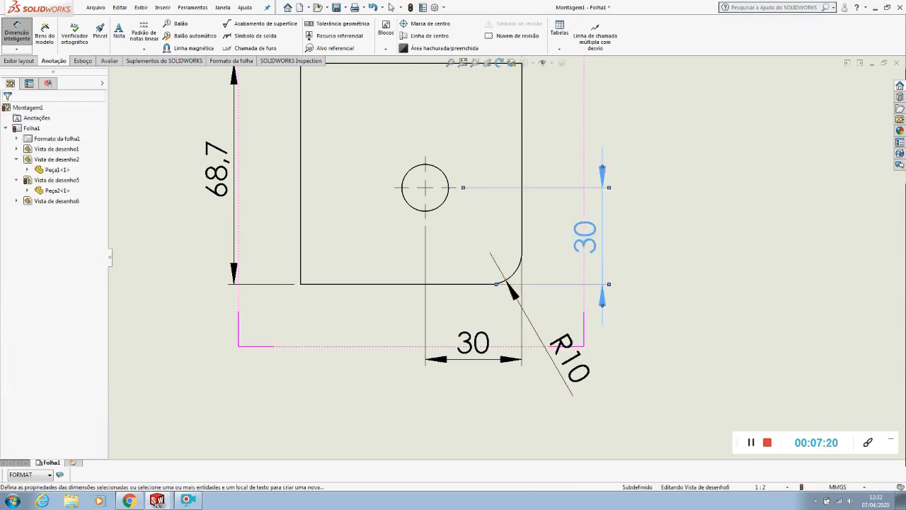
left_click(602, 308)
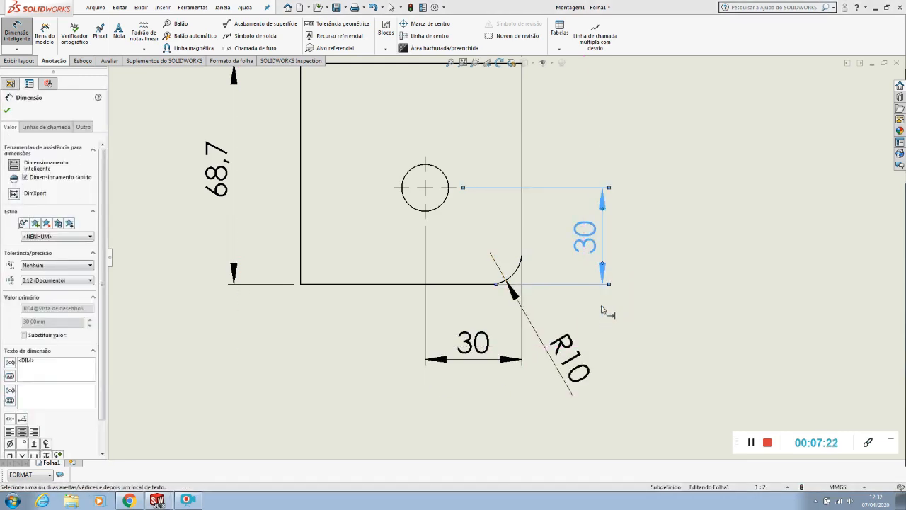
left_click(602, 266)
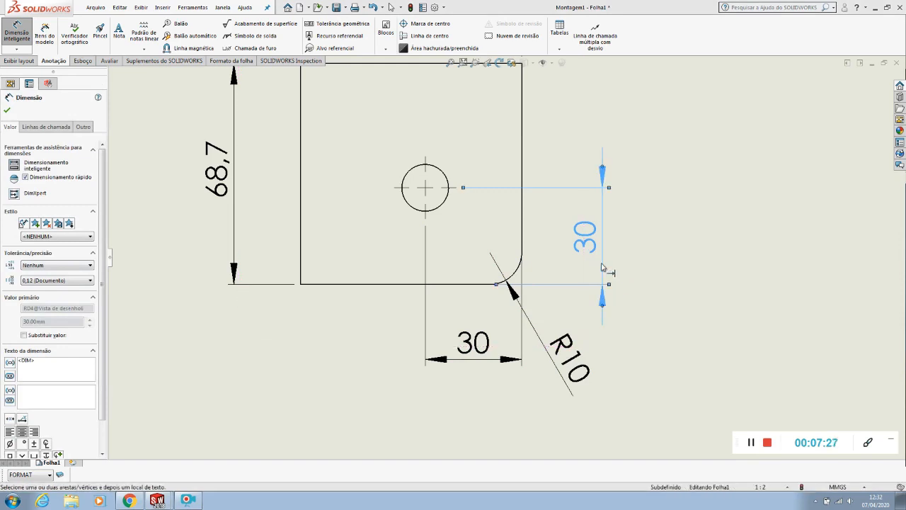
left_click(672, 307)
left_click(602, 298)
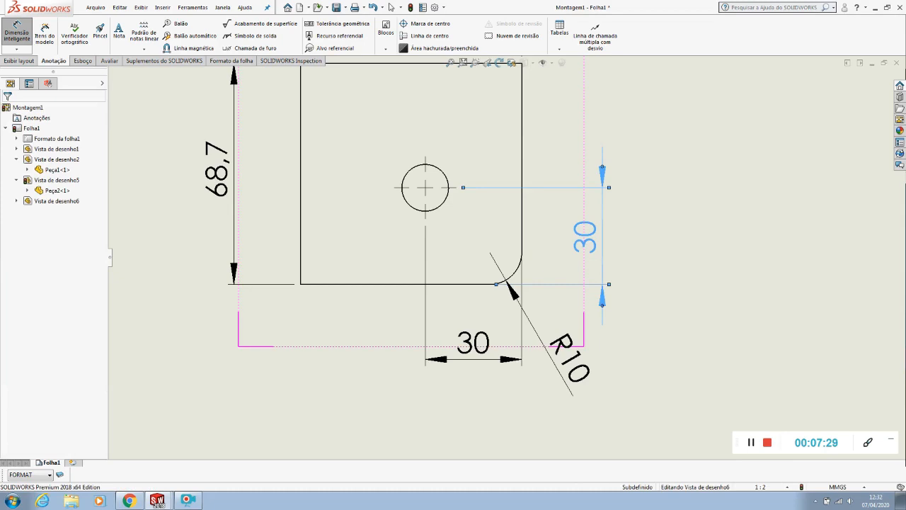
left_click(606, 308)
left_click(639, 324)
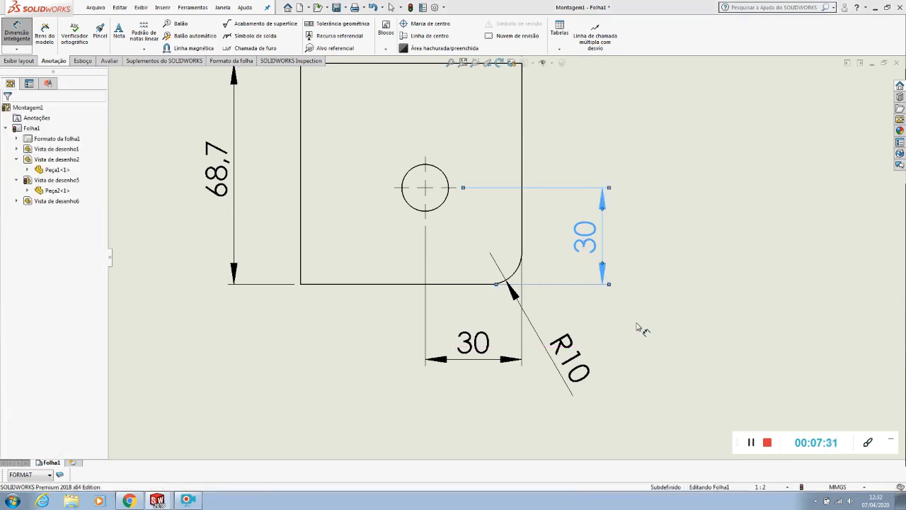
Try the arrowheads of Peça2's tab depth dimension inside its extension lines, and flip them back outside
scroll(568, 288, "up", 8)
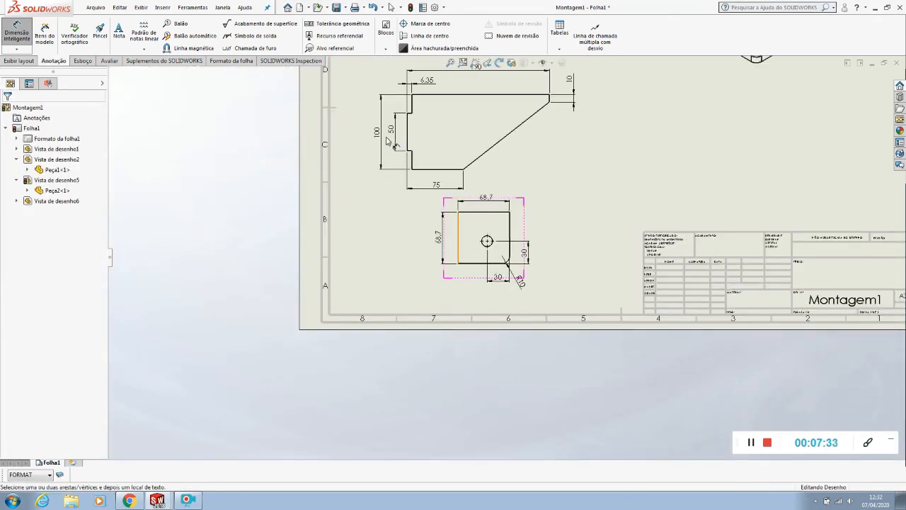
scroll(461, 98, "down", 6)
scroll(488, 129, "down", 4)
left_click(488, 131)
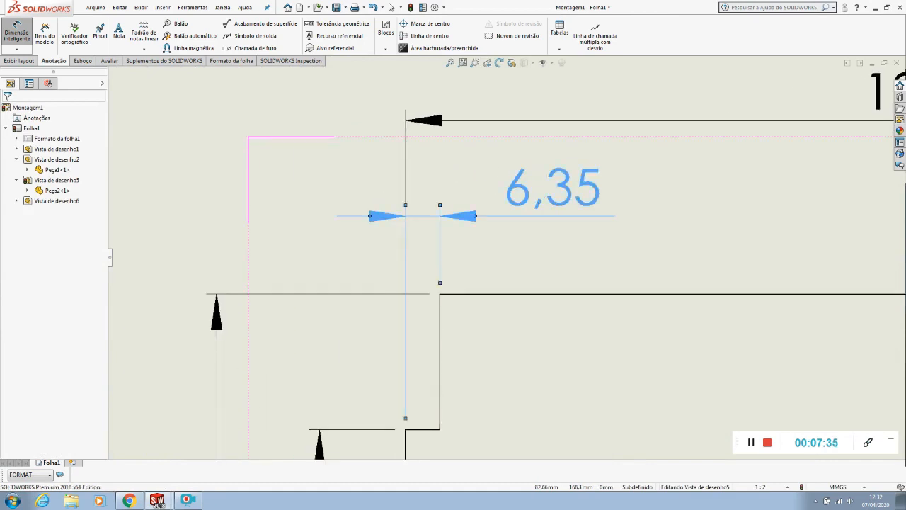
left_click(369, 217)
left_click(372, 221)
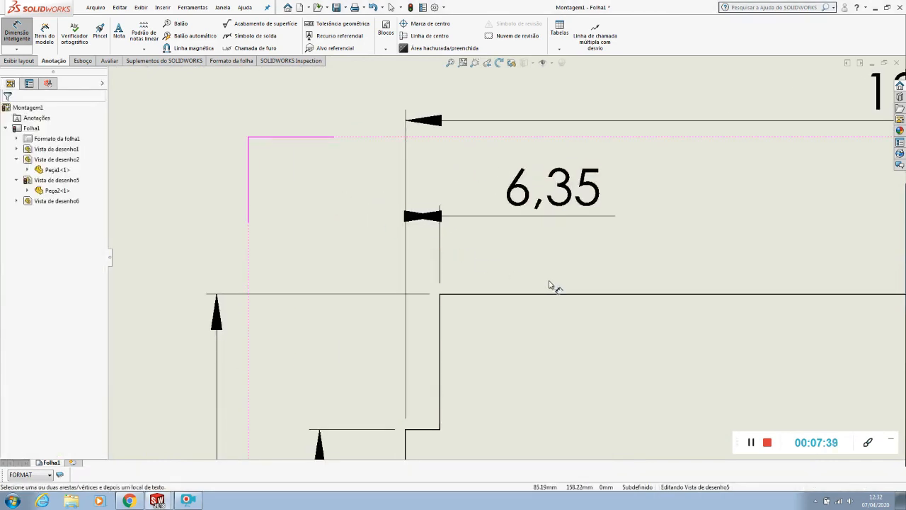
left_click(437, 219)
left_click(441, 218)
left_click(506, 253)
scroll(513, 273, "up", 3)
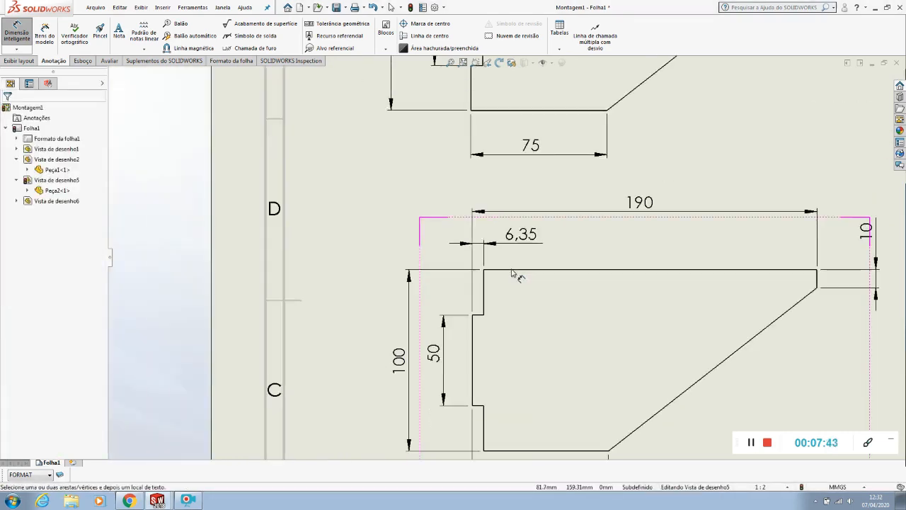
End dimensioning and move Peça3's view lower on the sheet, away from Peça2's bottom dimension
scroll(513, 273, "up", 3)
scroll(488, 329, "down", 4)
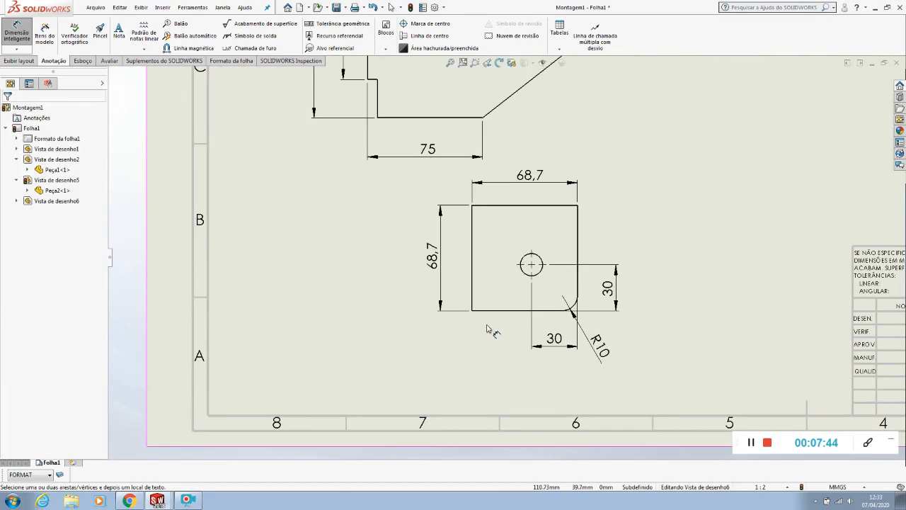
key("Escape")
left_click_drag(509, 337, 511, 378)
left_click(261, 89)
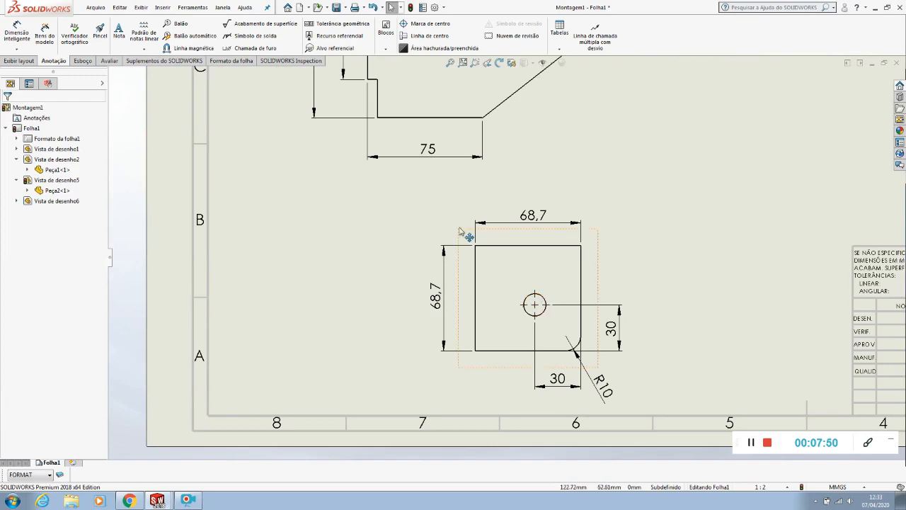
Try a diameter dimension on Peça3's hole with Smart Dimension, and delete it
left_click(26, 31)
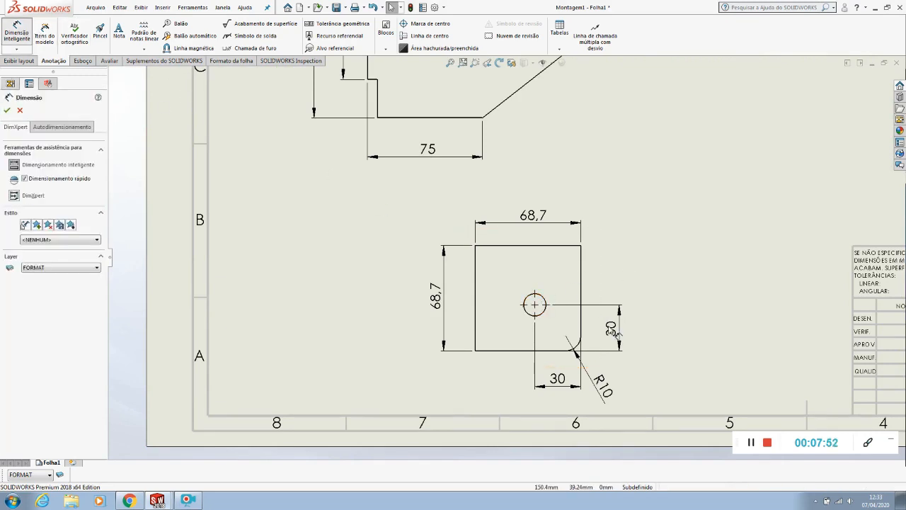
left_click(543, 299)
left_click(626, 246)
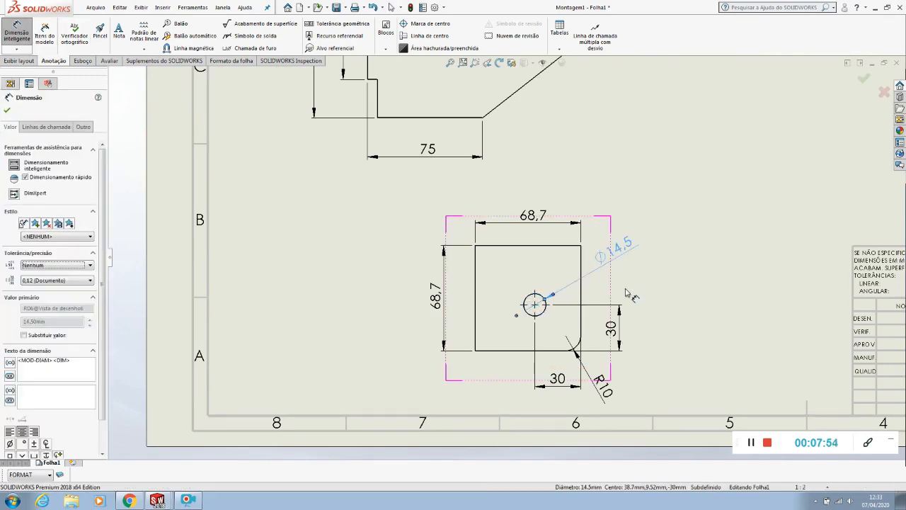
key("Escape")
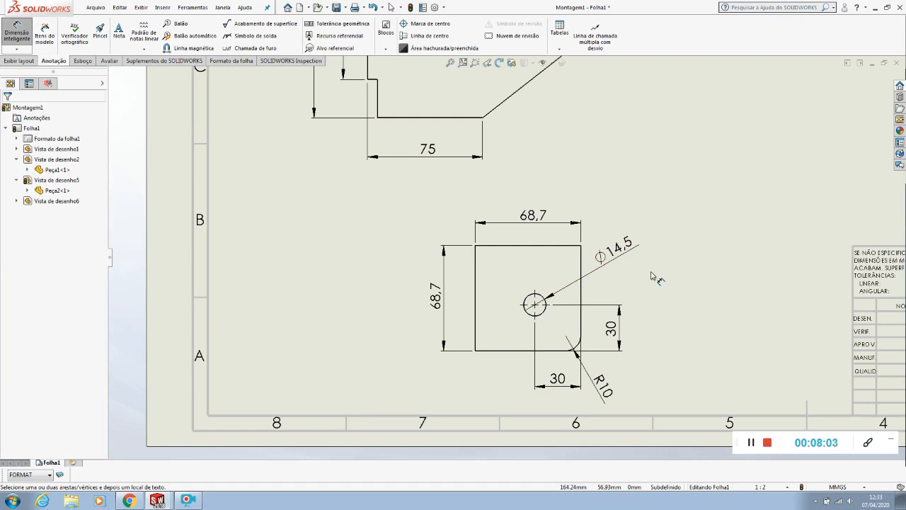
left_click(627, 256)
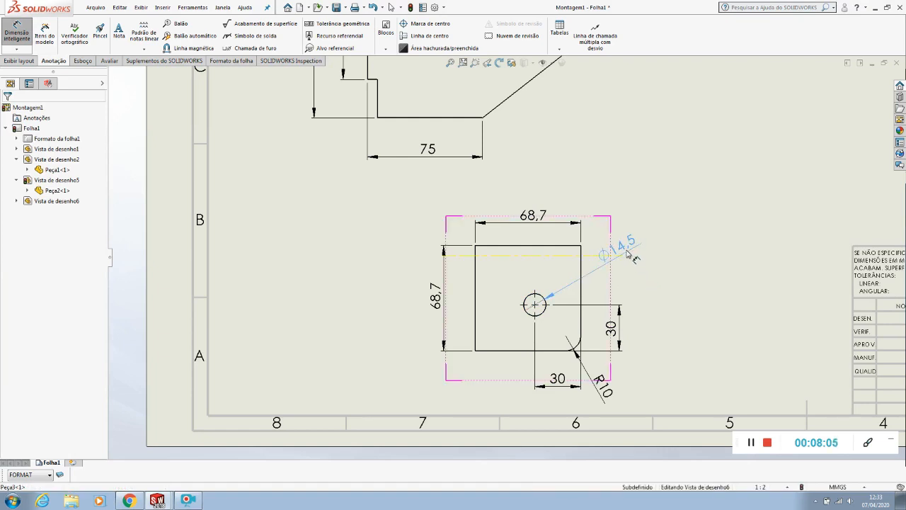
key("Delete")
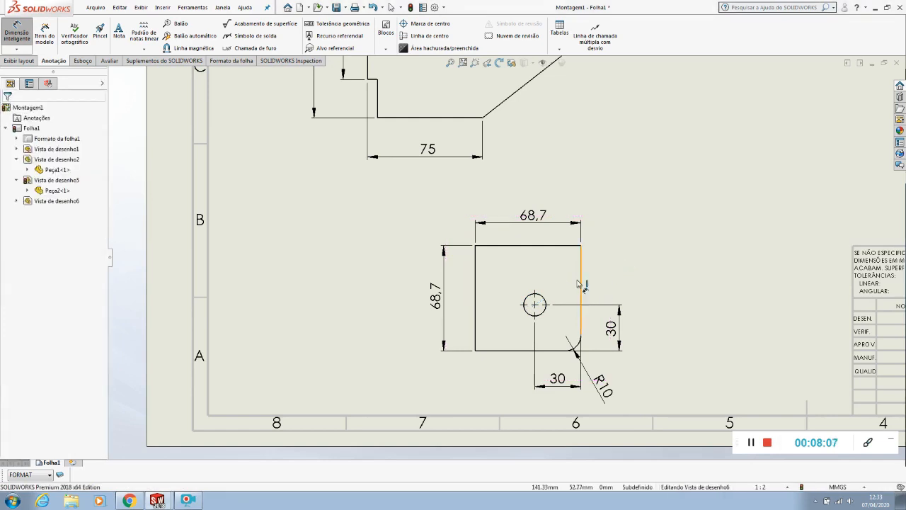
Try a hole callout on Peça3's hole, placed outside the view's upper corner, and delete it
left_click(15, 39)
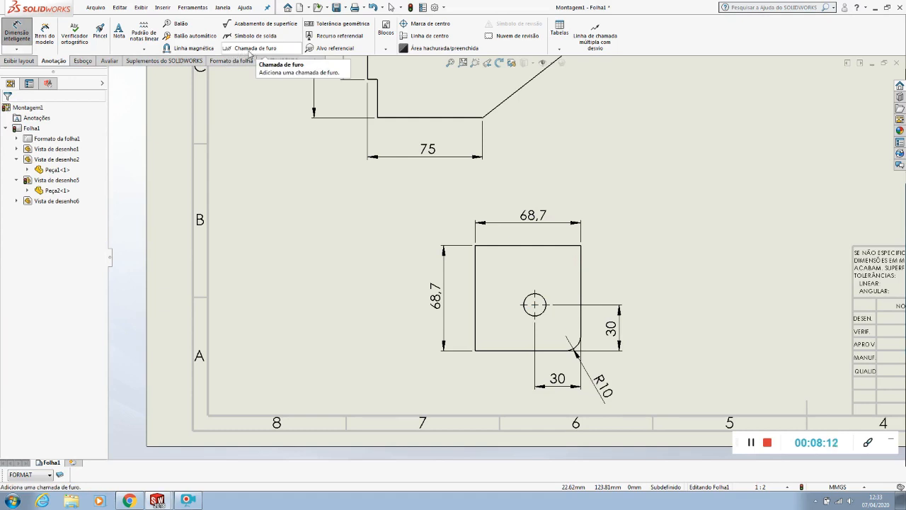
left_click(249, 50)
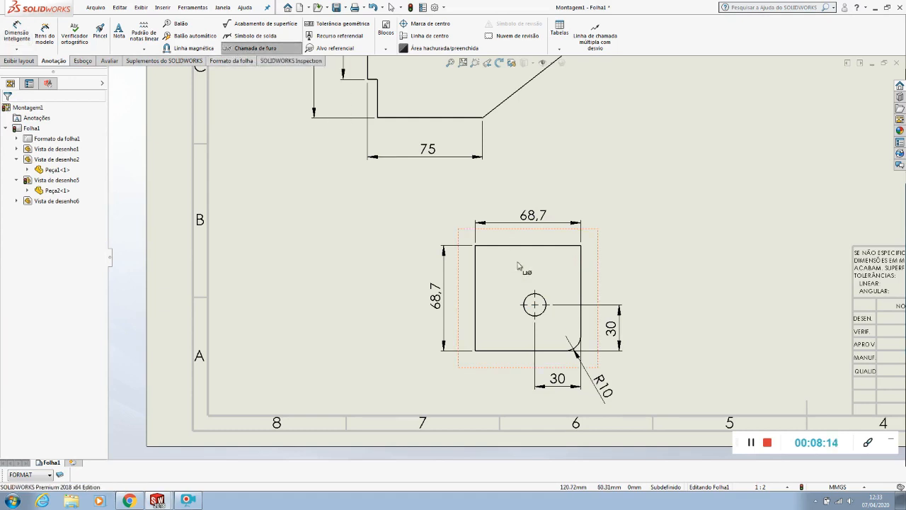
left_click(544, 303)
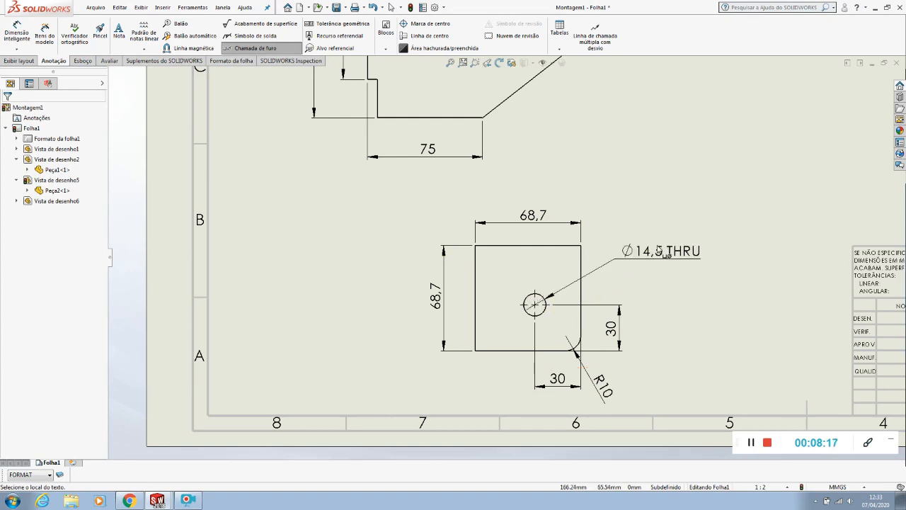
left_click(653, 269)
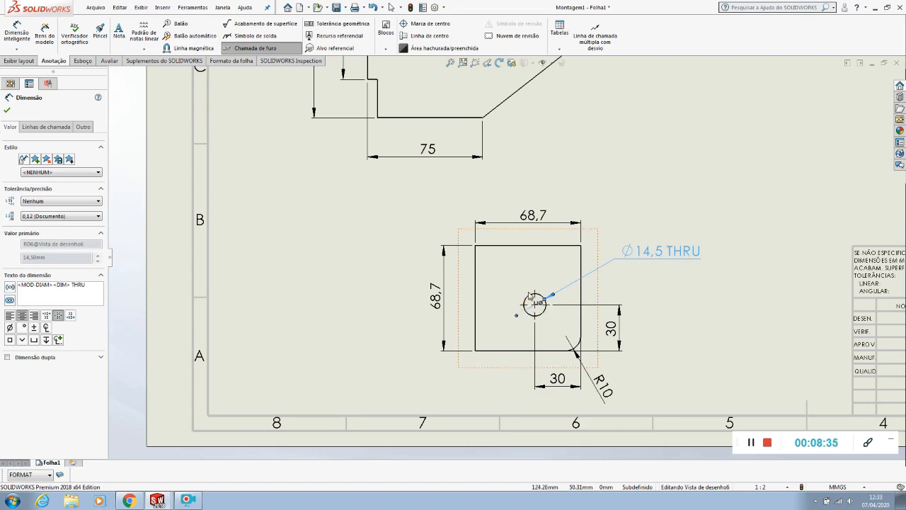
key("Escape")
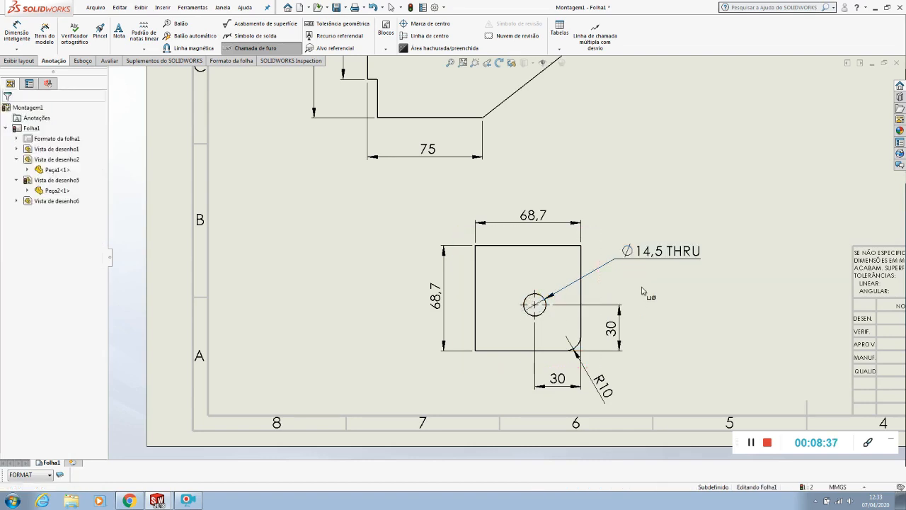
left_click(650, 259)
key("Delete")
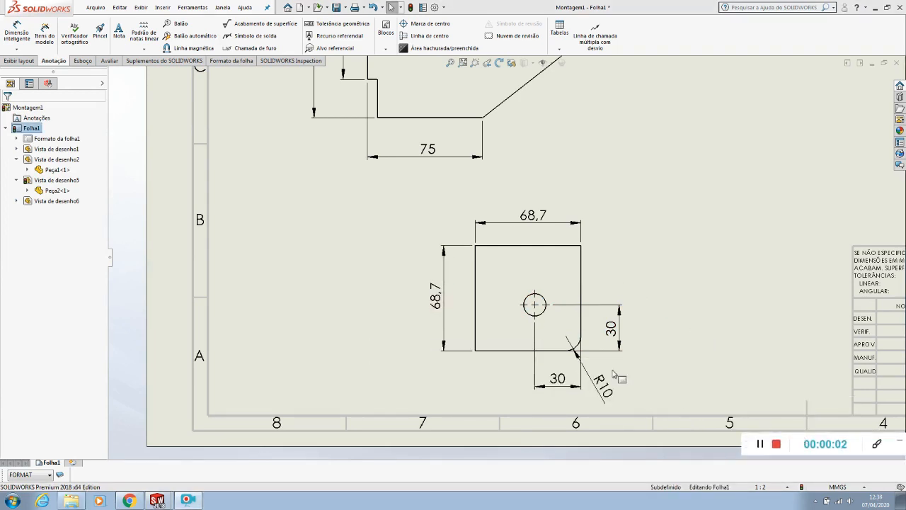
right_click(479, 306)
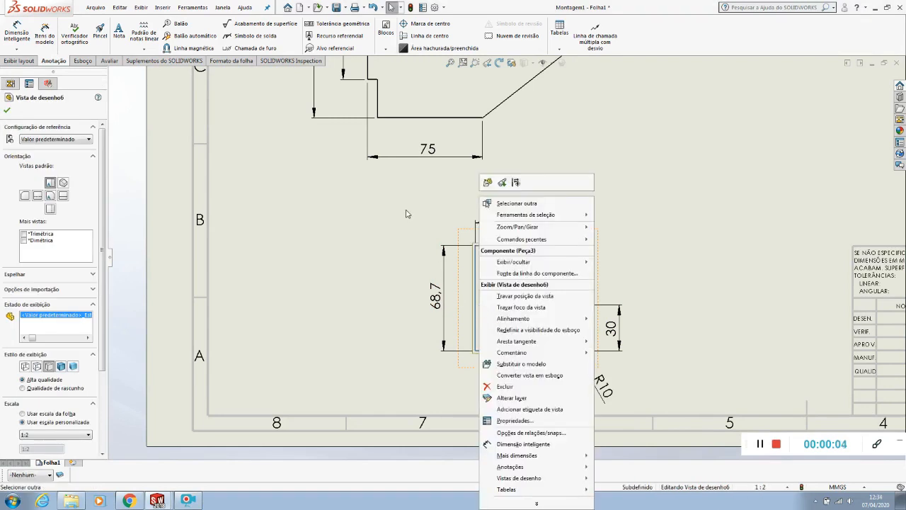
left_click(406, 211)
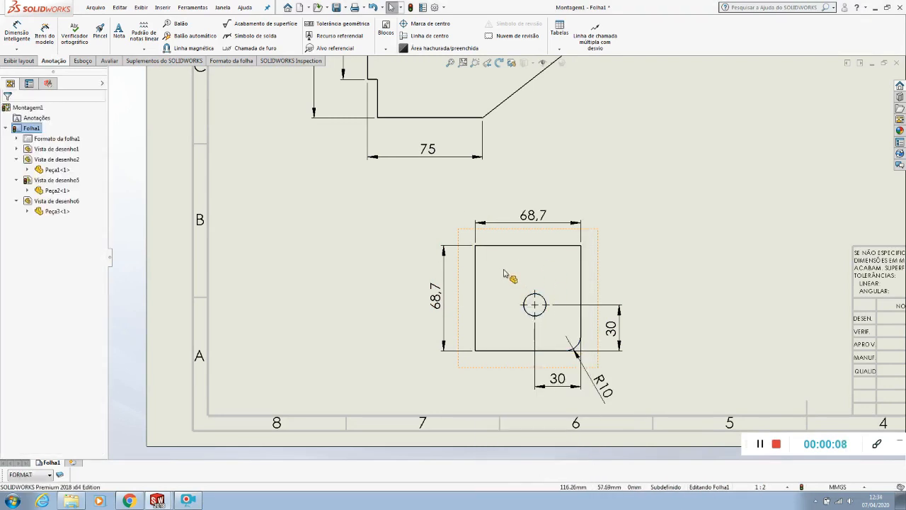
left_click(500, 266)
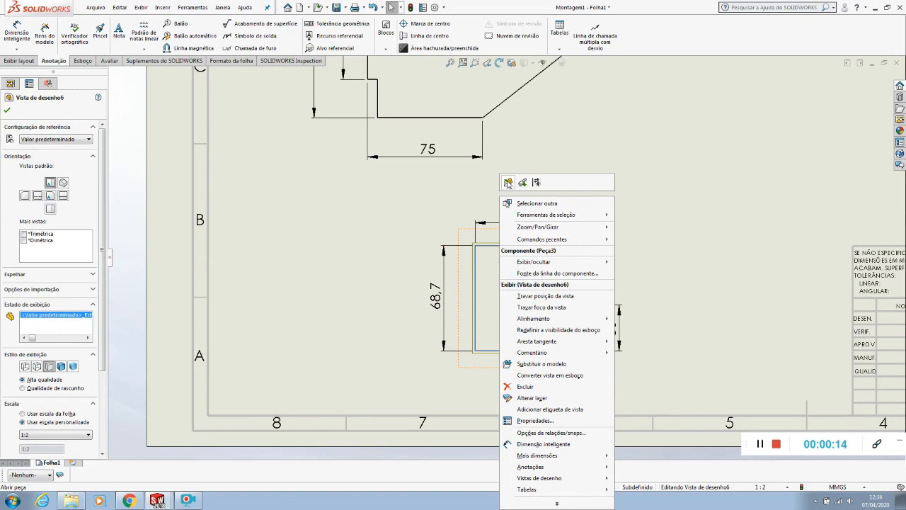
left_click(366, 242)
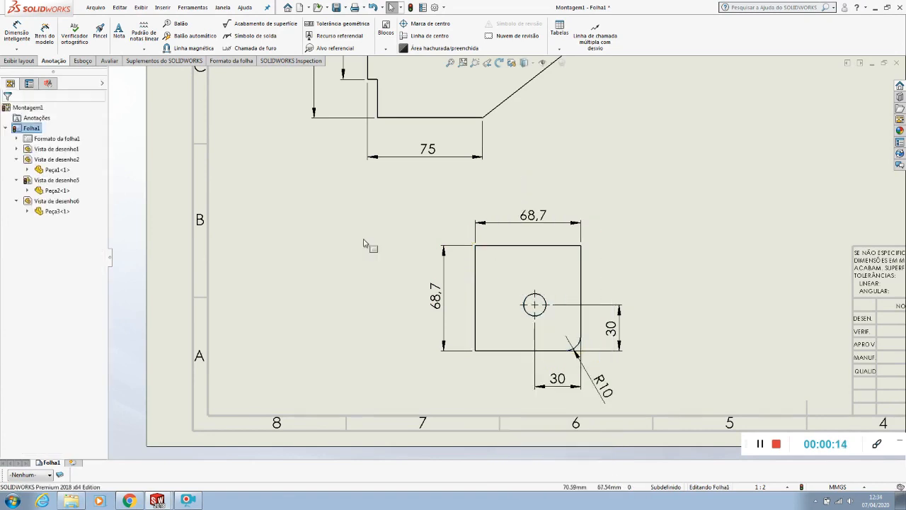
left_click(509, 278)
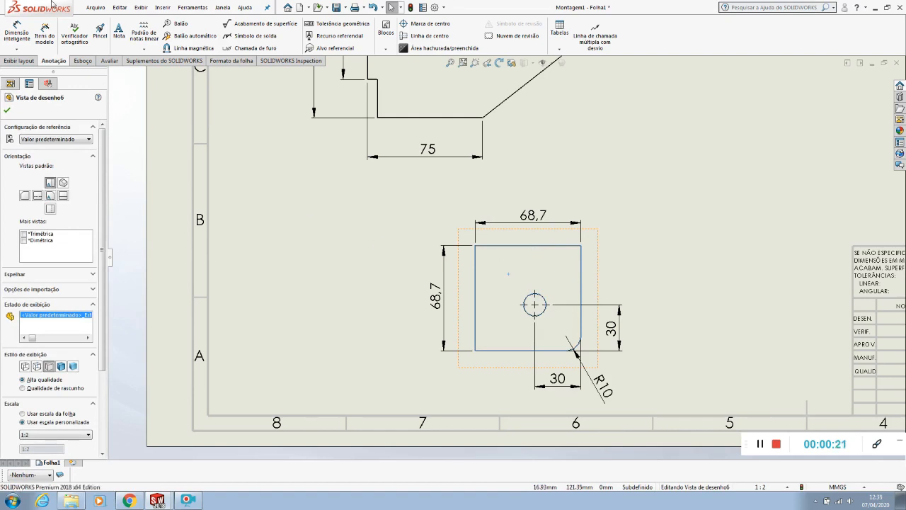
left_click(385, 218)
Open the Peça3 part from its drawing view and edit the base extrusion's sketch, viewed normal to its plane
right_click(519, 269)
left_click(500, 252)
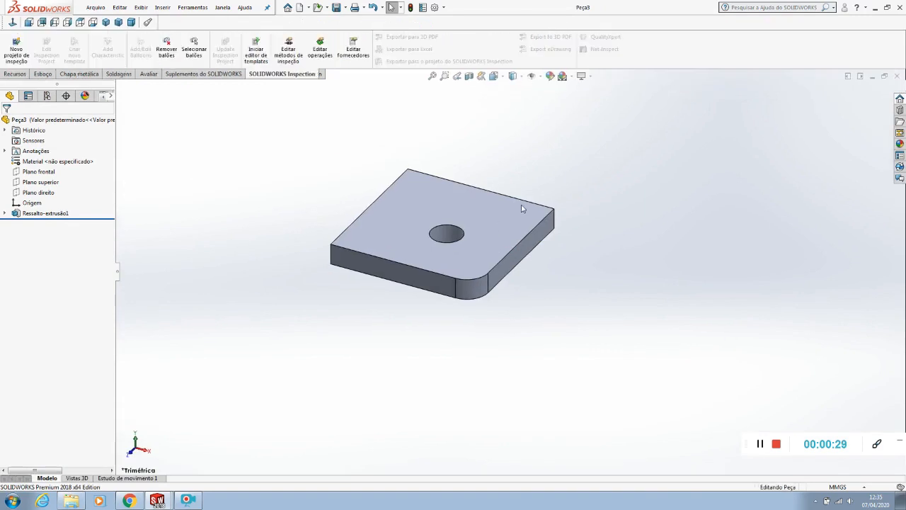
middle_click_drag(521, 208, 557, 316)
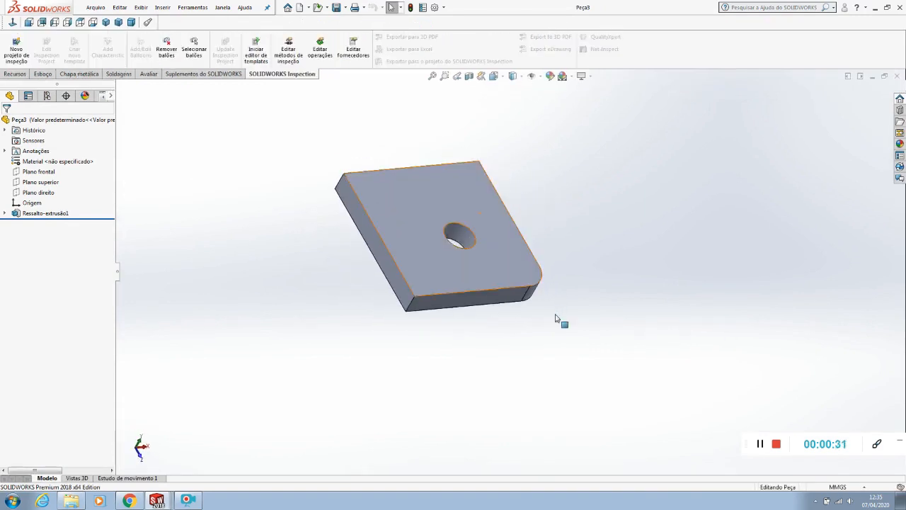
right_click(462, 238)
left_click(487, 211)
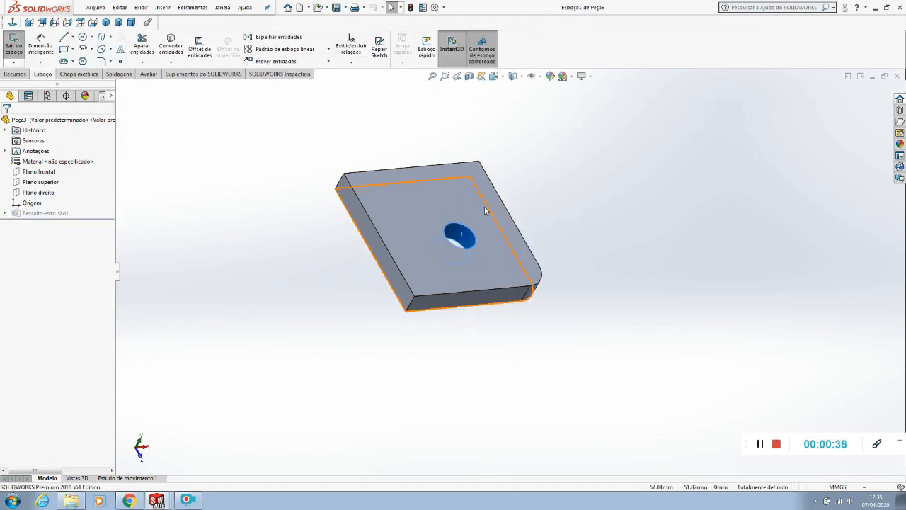
left_click(13, 23)
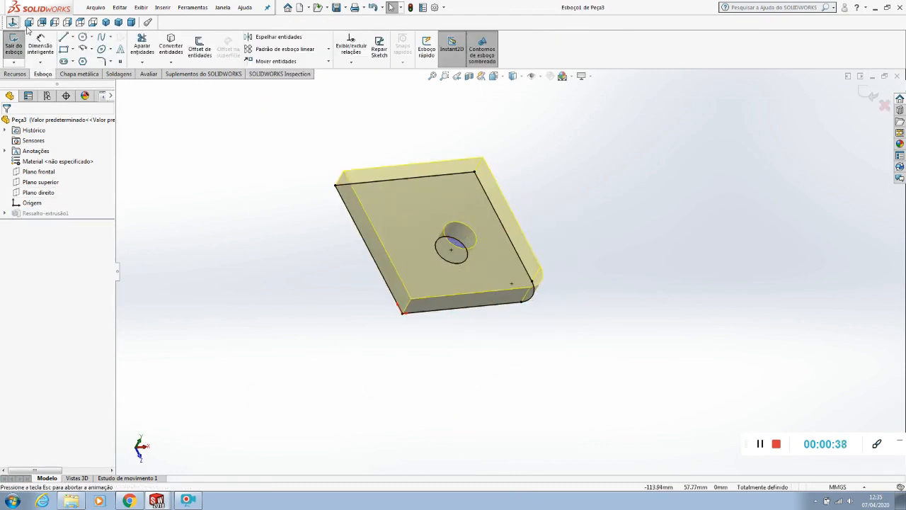
Delete the hole circle from Peça3's base sketch and rebuild the part as a solid plate
left_click(454, 242)
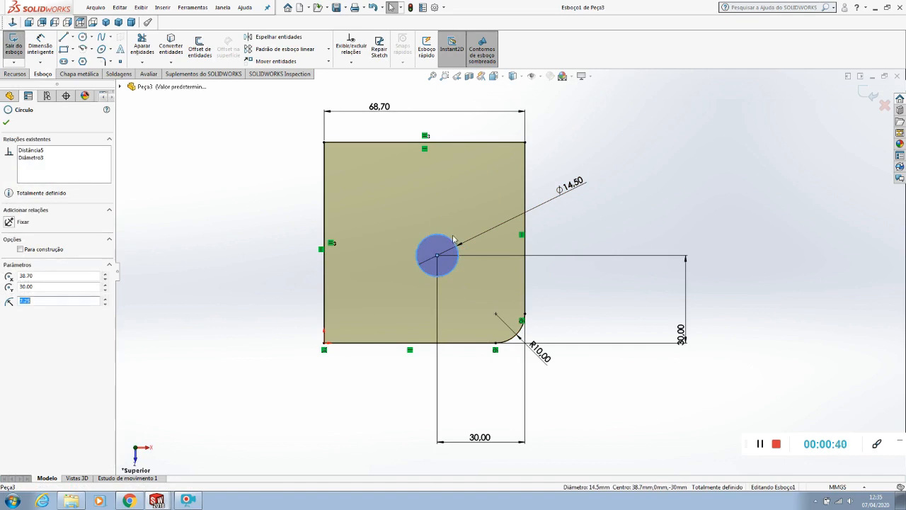
key("Delete")
left_click(386, 253)
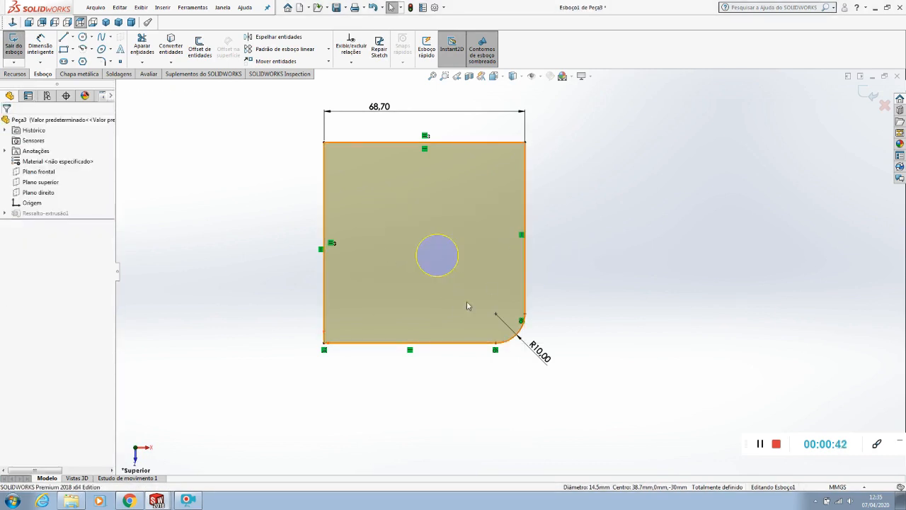
left_click(410, 9)
Set up a Hole Wizard hole on the plate's large face with drill size Ø14.5 and no near-side countersink
middle_click_drag(649, 265, 602, 138)
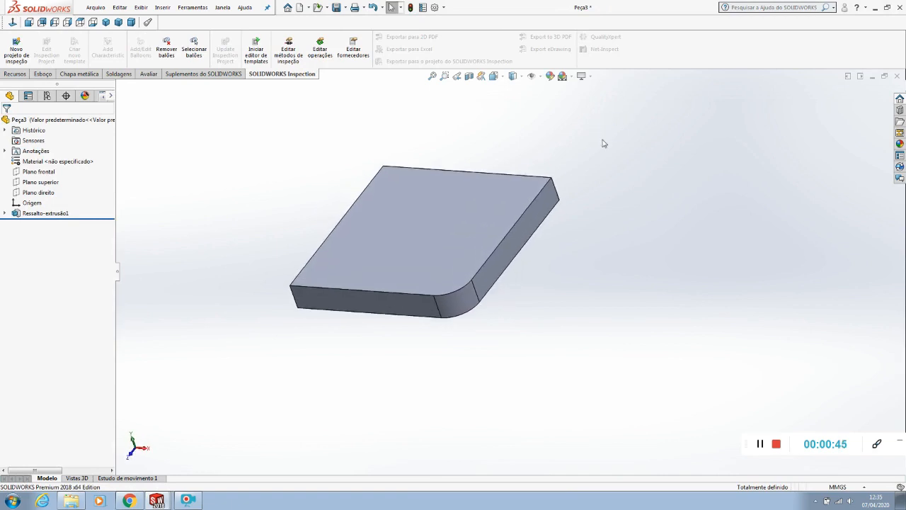
left_click(435, 258)
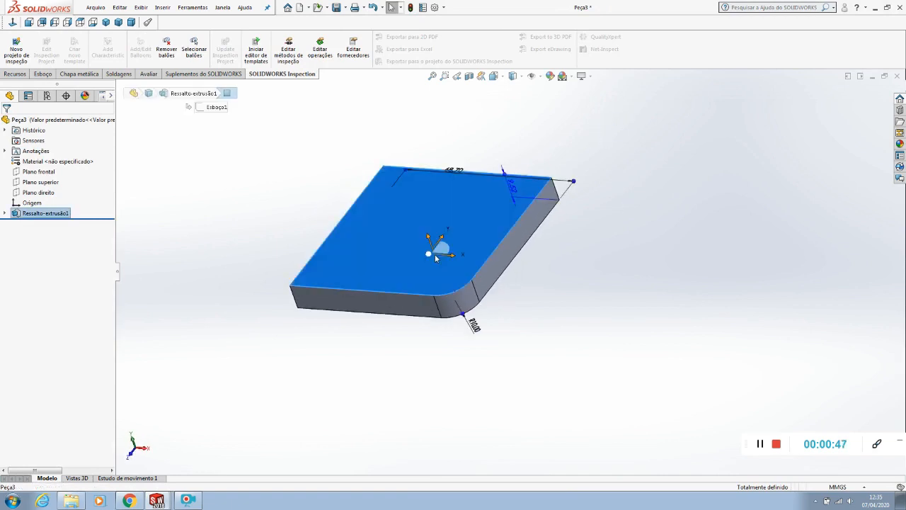
left_click(17, 74)
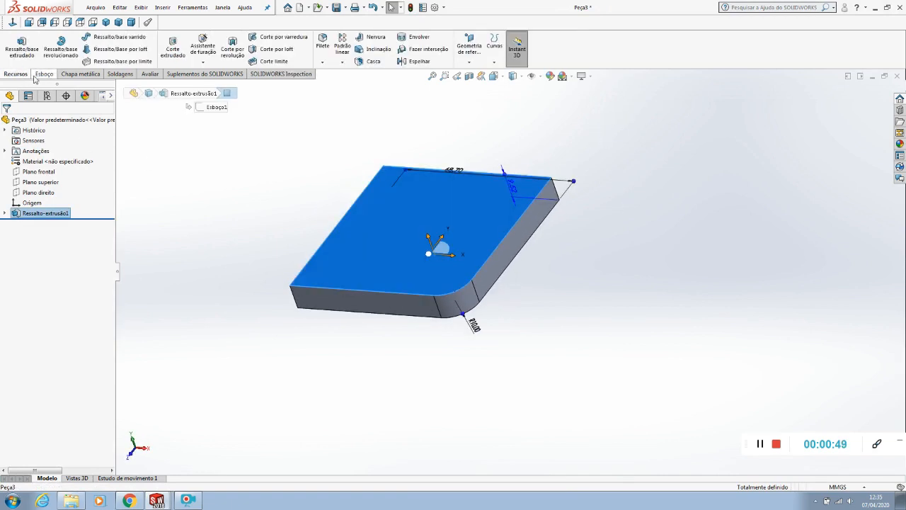
left_click(203, 45)
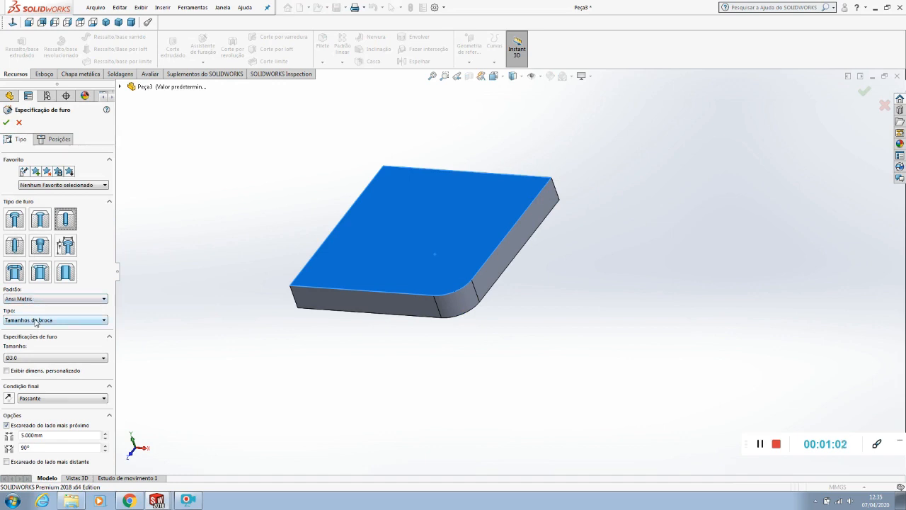
left_click(29, 357)
scroll(24, 425, "down", 12)
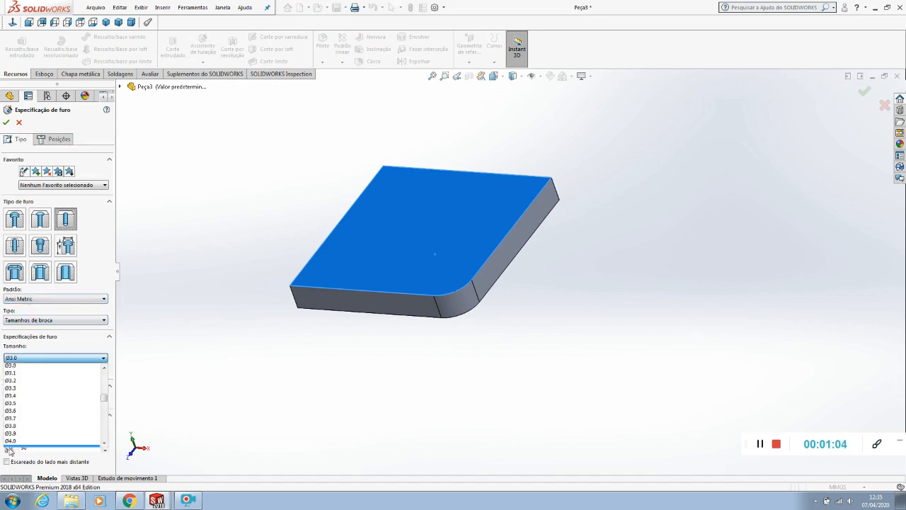
scroll(23, 433, "down", 10)
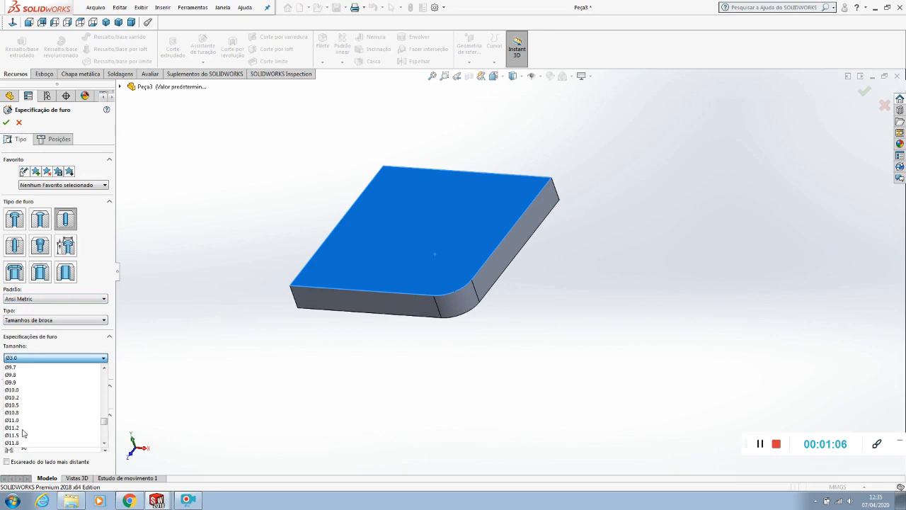
left_click(22, 434)
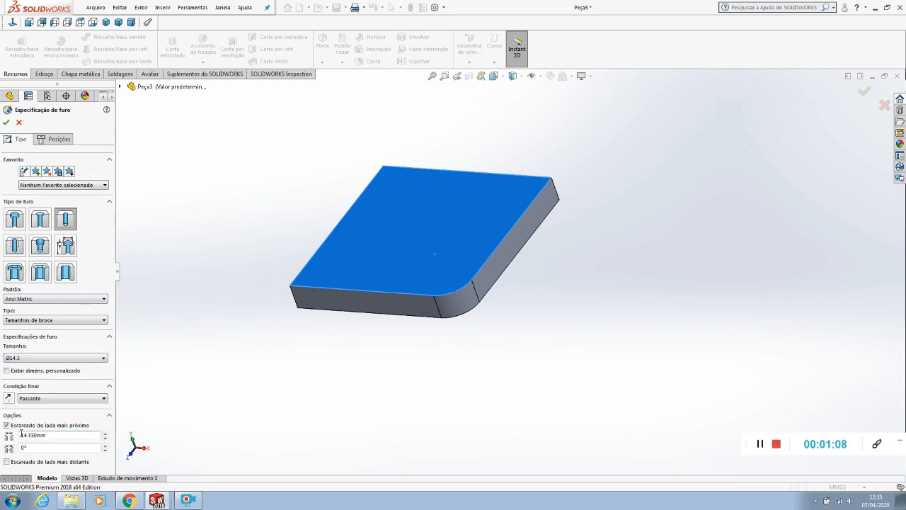
left_click(28, 426)
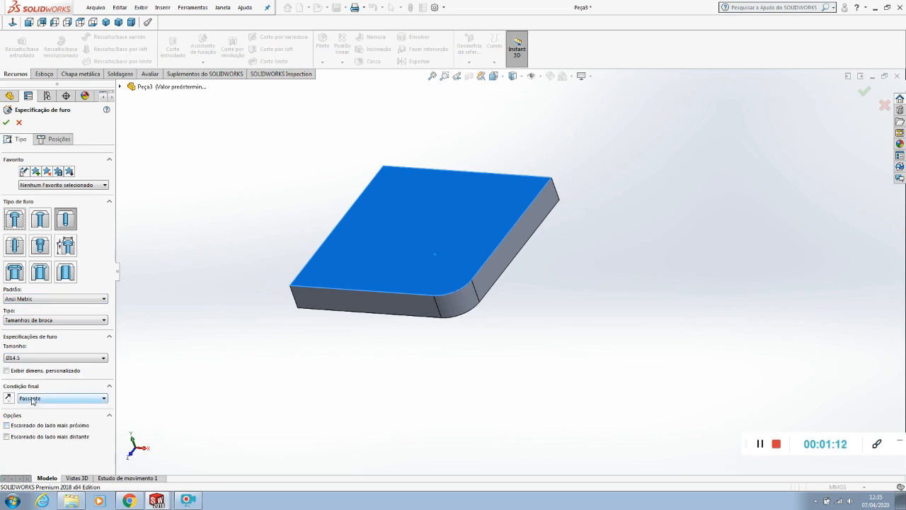
Place the hole's centre point on the plate's large face, inward from the rounded corner
left_click(53, 140)
left_click(13, 23)
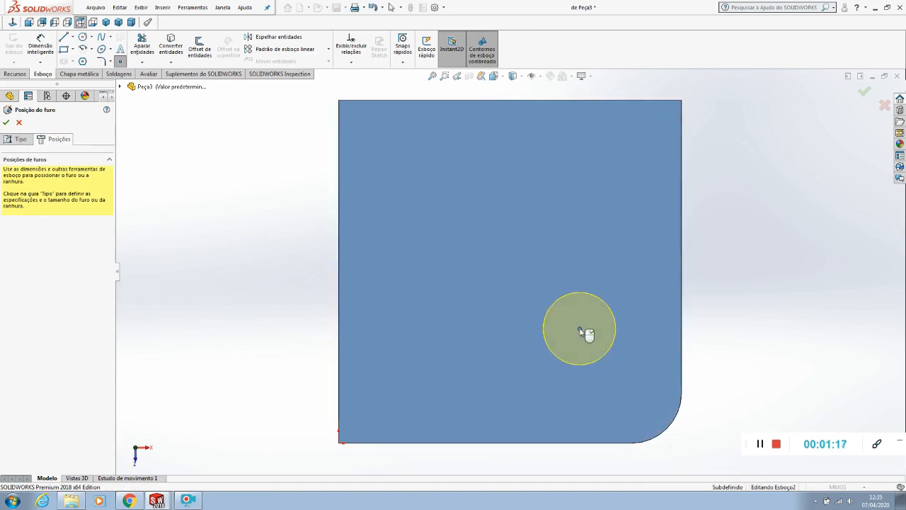
left_click(579, 329)
Dimension the hole centre horizontally from the vertical edge adjoining the rounded corner and set the distance to 30 mm
left_click(40, 46)
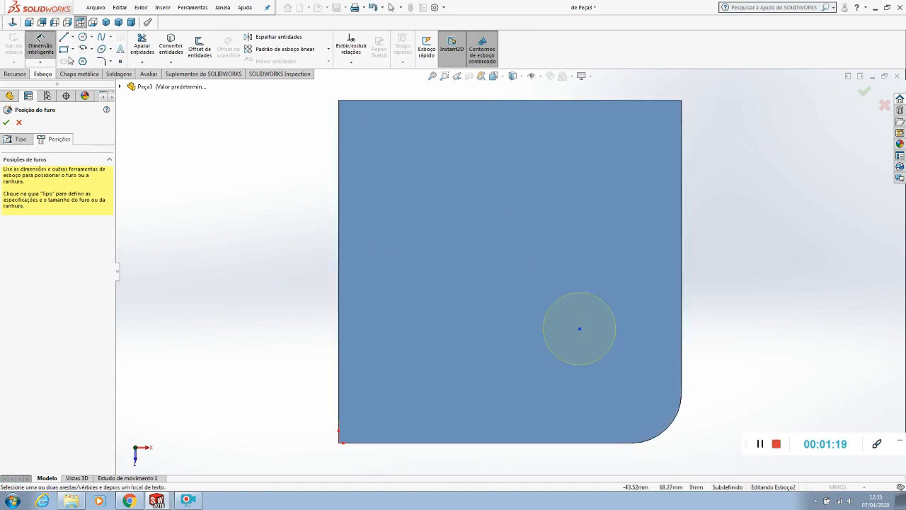
left_click(579, 328)
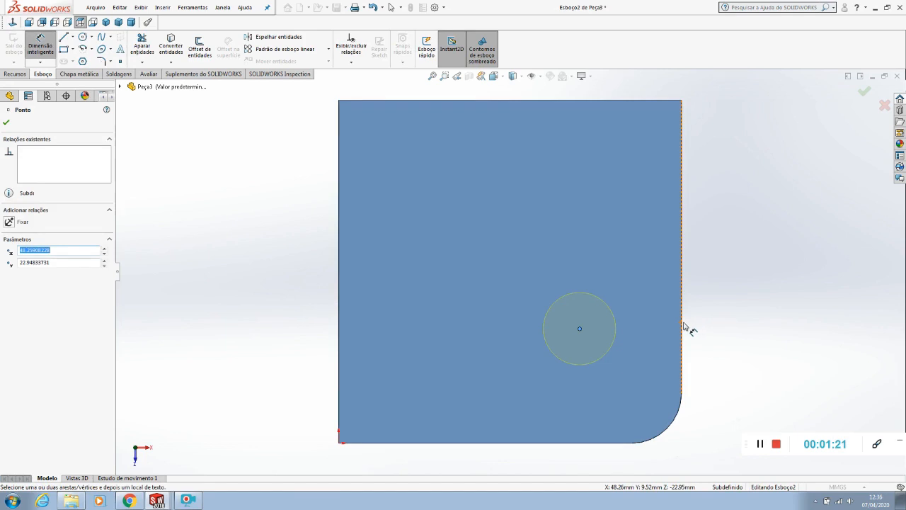
left_click(682, 325)
left_click(646, 256)
type("30")
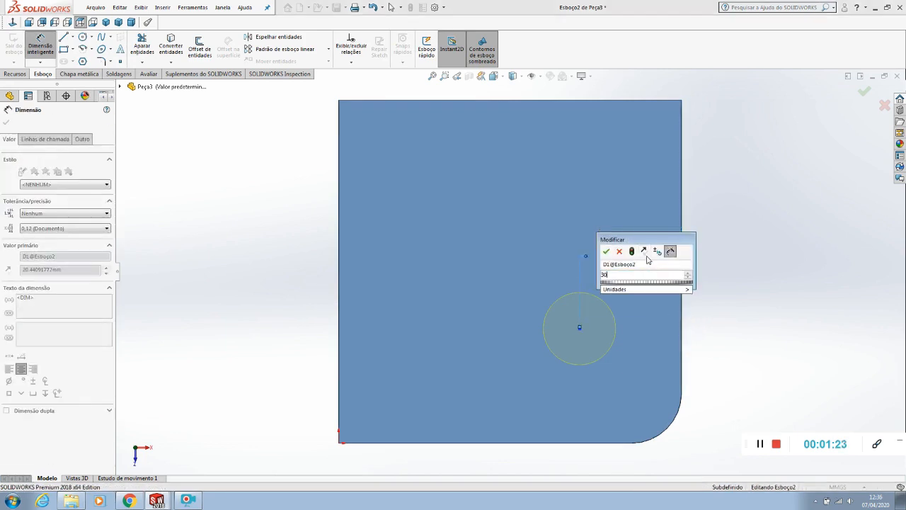
key("Return")
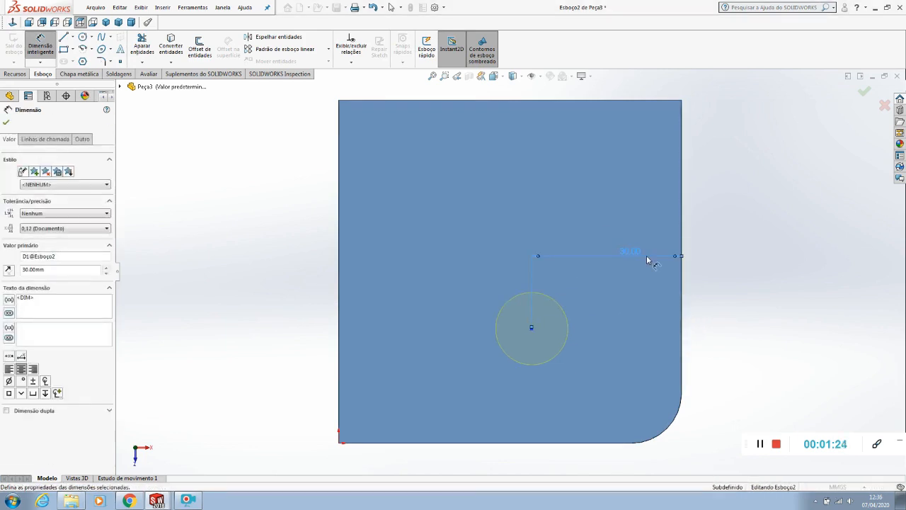
Dimension the hole centre 30 mm from the horizontal edge adjoining the rounded corner and finish the Hole Wizard hole
left_click(536, 443)
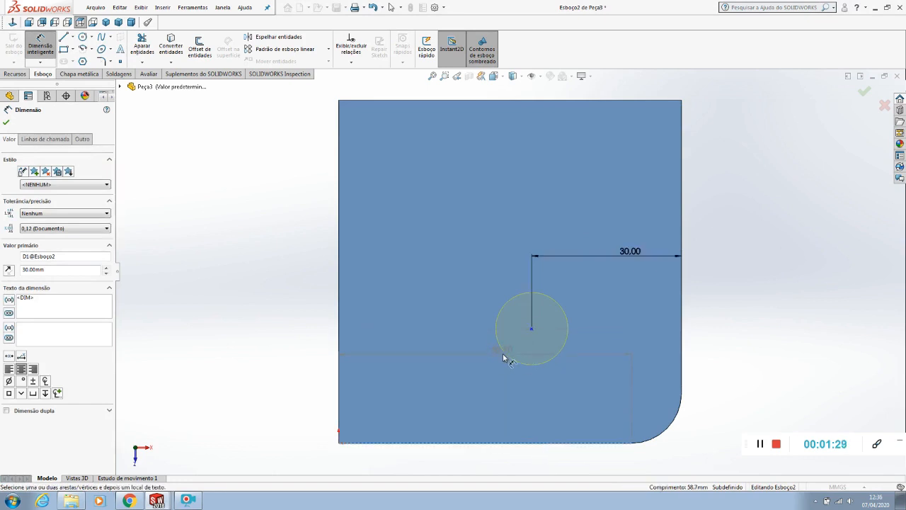
left_click(533, 329)
left_click(717, 346)
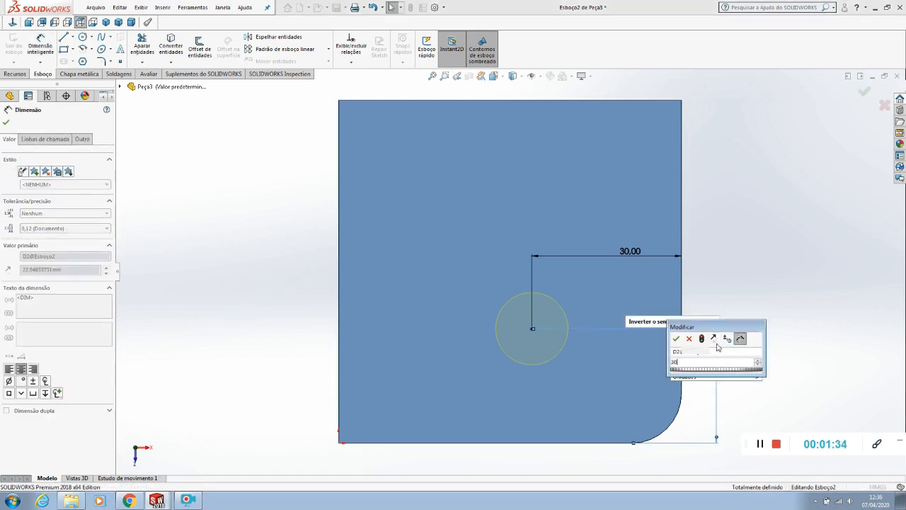
type("30")
key("Return")
left_click(773, 211)
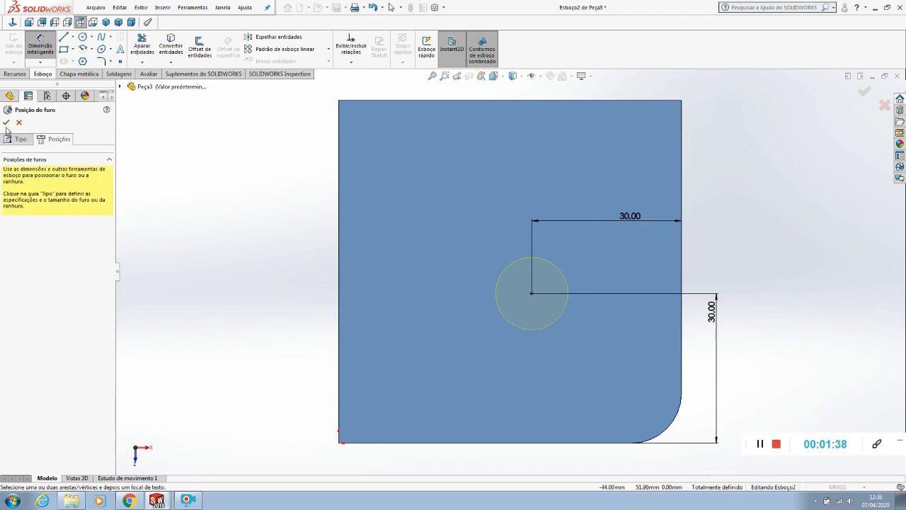
key("Return")
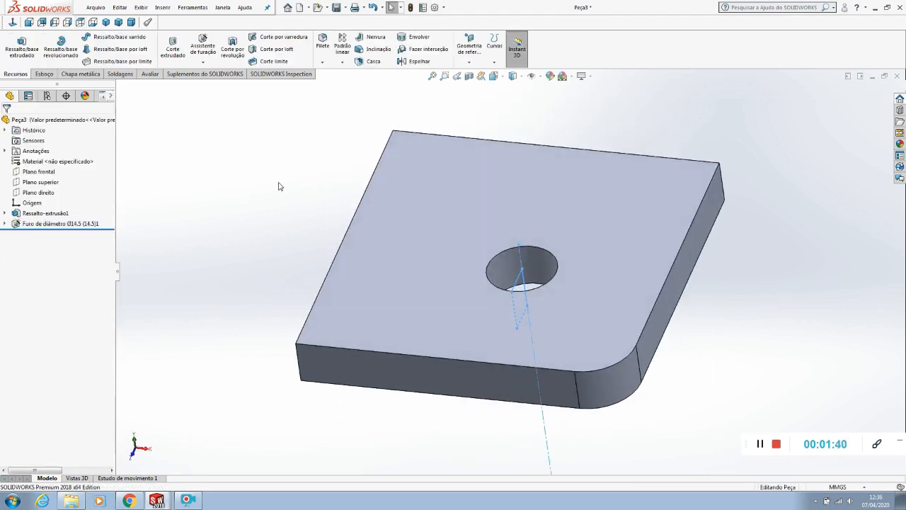
Save the modified Peça3 part and close it to return to the Montagem1 drawing
middle_click_drag(258, 265, 268, 286)
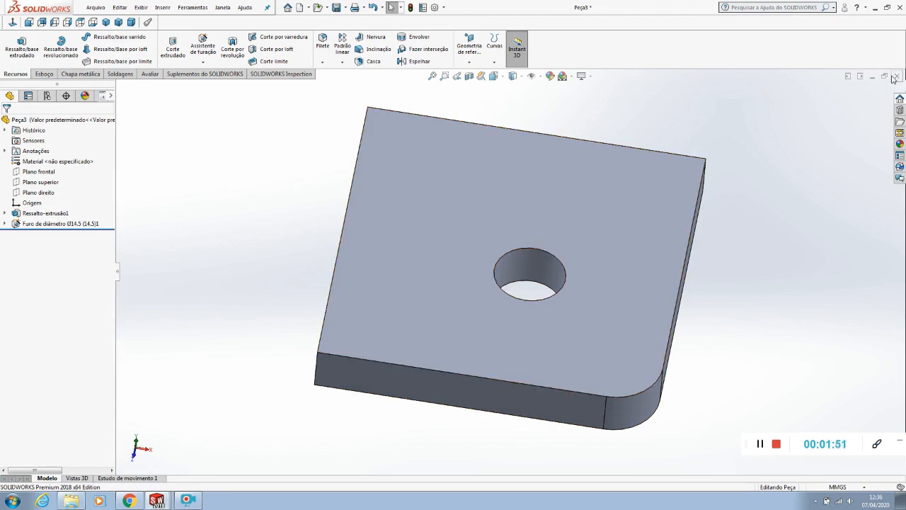
left_click(97, 9)
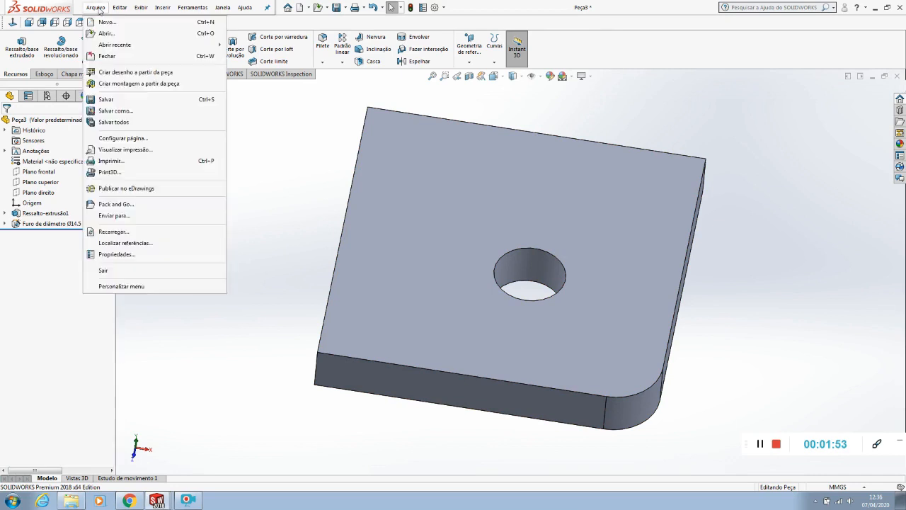
left_click(101, 99)
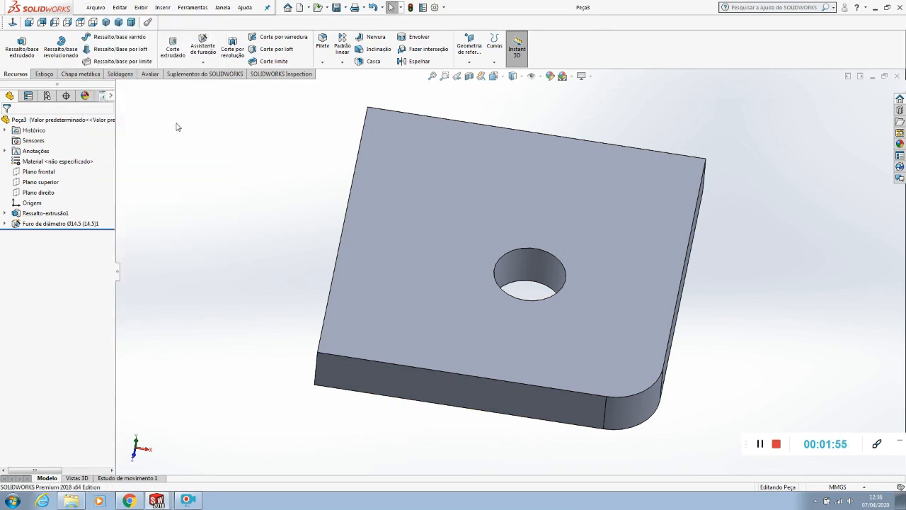
left_click(897, 76)
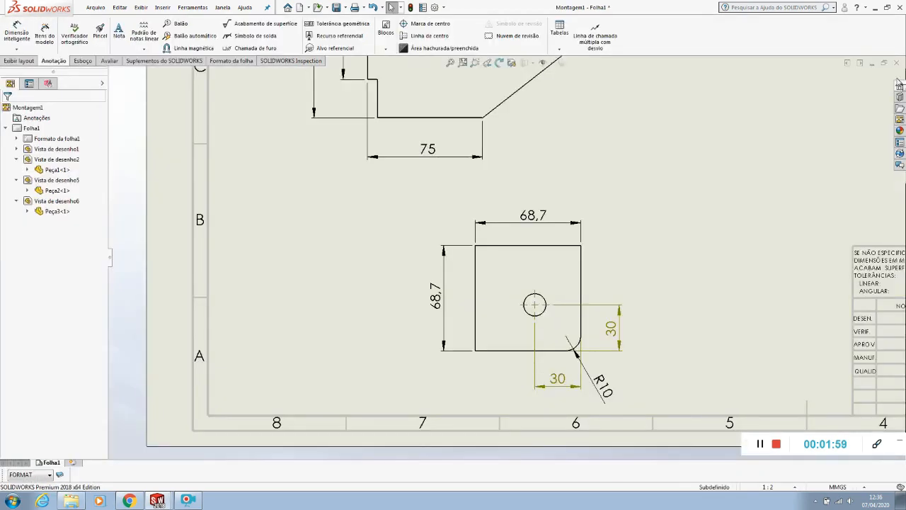
Delete the old centre mark and the two dangling hole position dimensions from the Peça3 view
key("z")
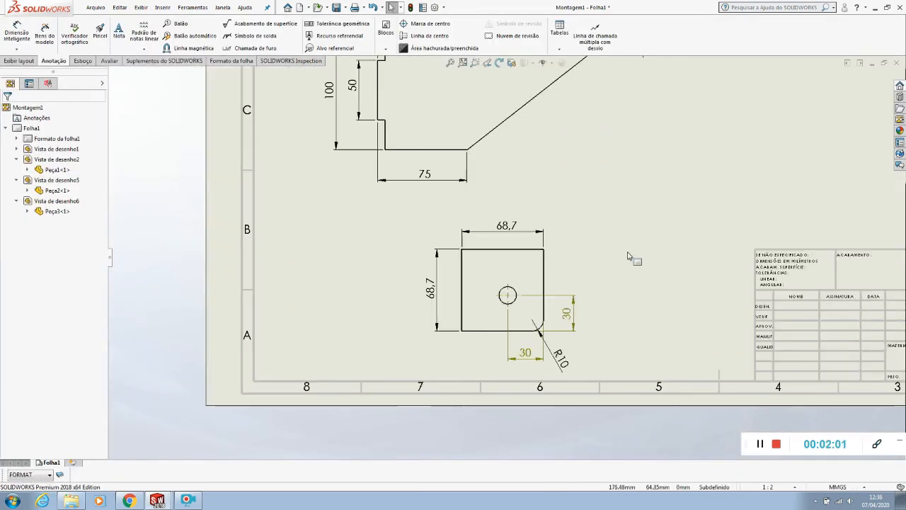
scroll(628, 255, "down", 2)
scroll(528, 365, "down", 2)
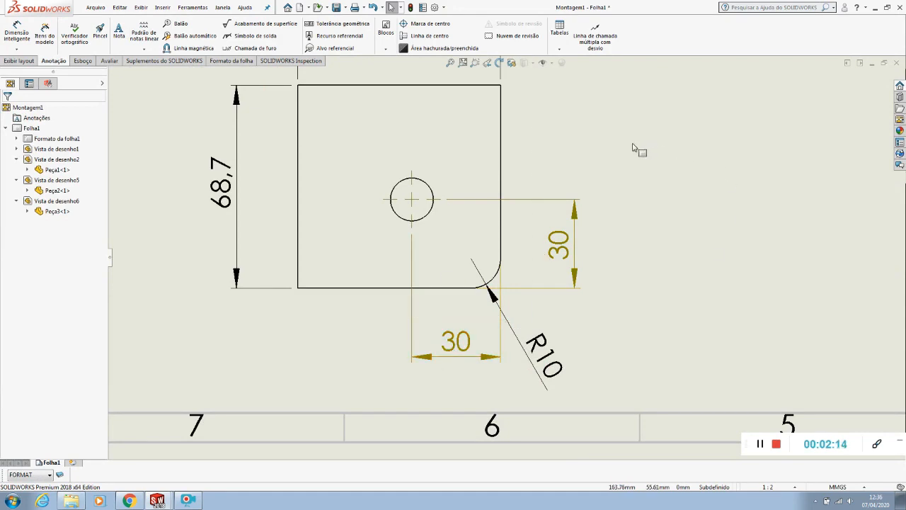
left_click(414, 199)
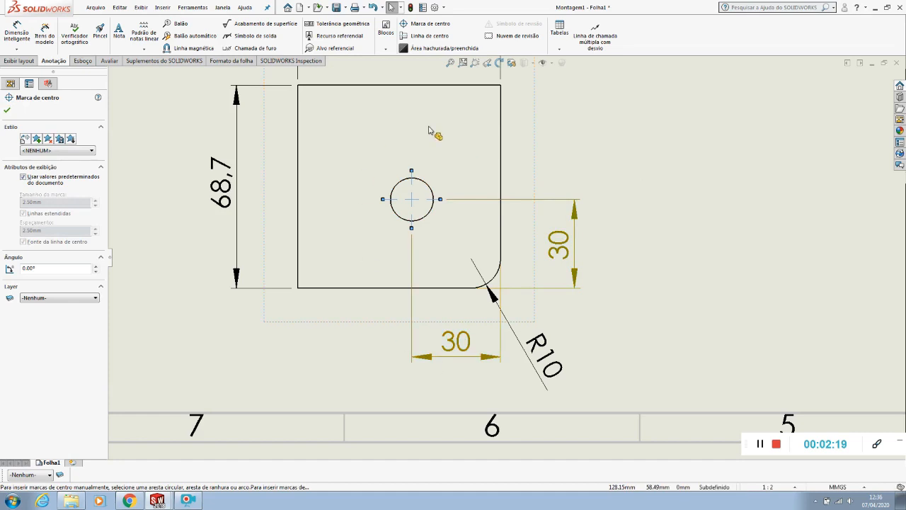
key("Delete")
left_click(533, 201)
key("Delete")
key("Delete")
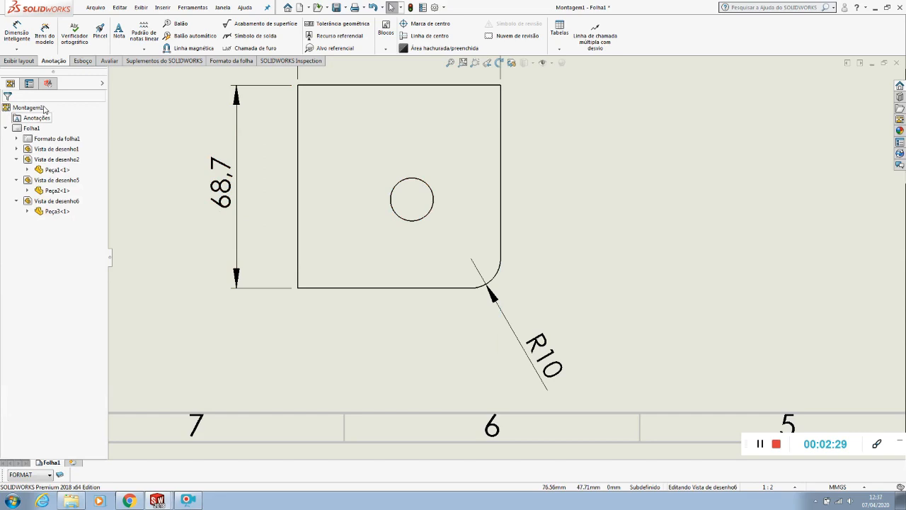
Add a new centre mark to the hole in the Peça3 view
left_click(30, 64)
left_click(48, 65)
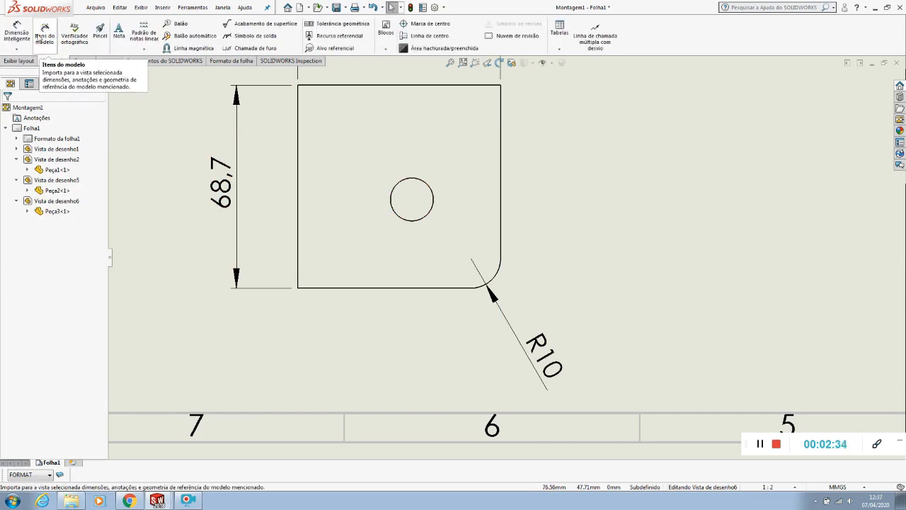
left_click(416, 28)
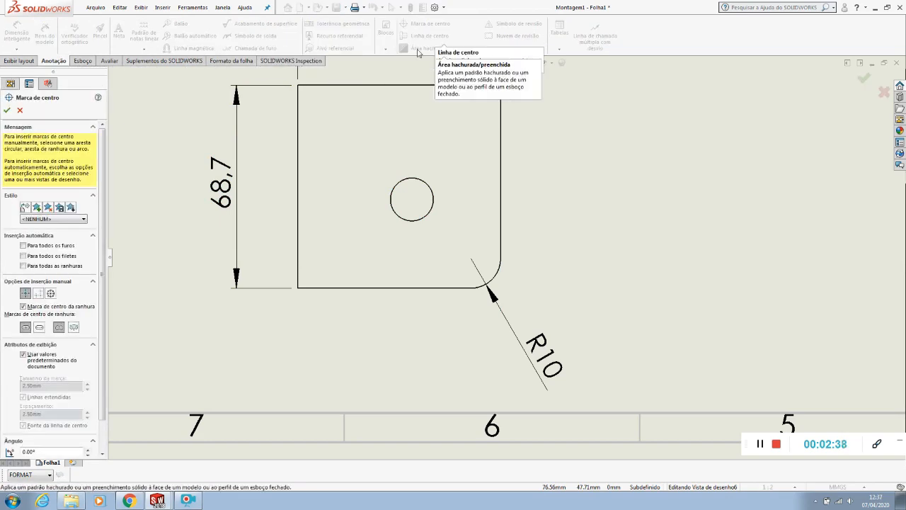
left_click(428, 189)
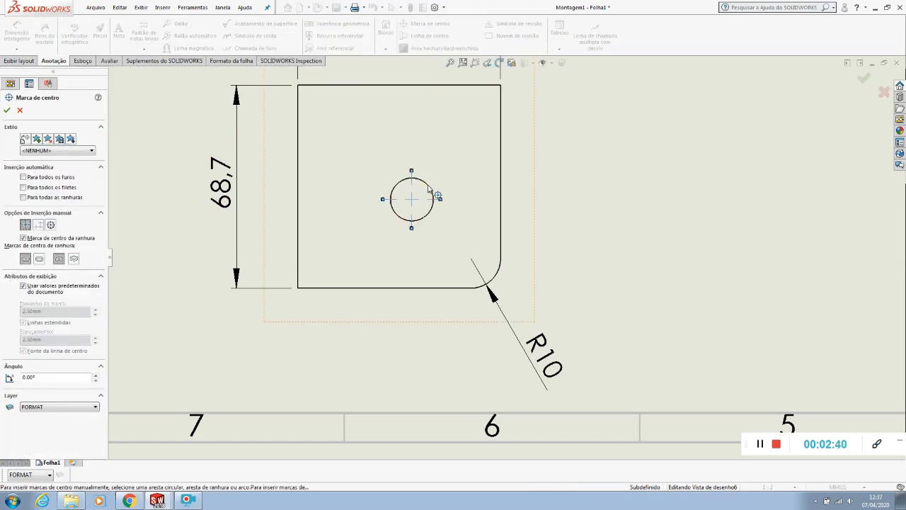
key("Escape")
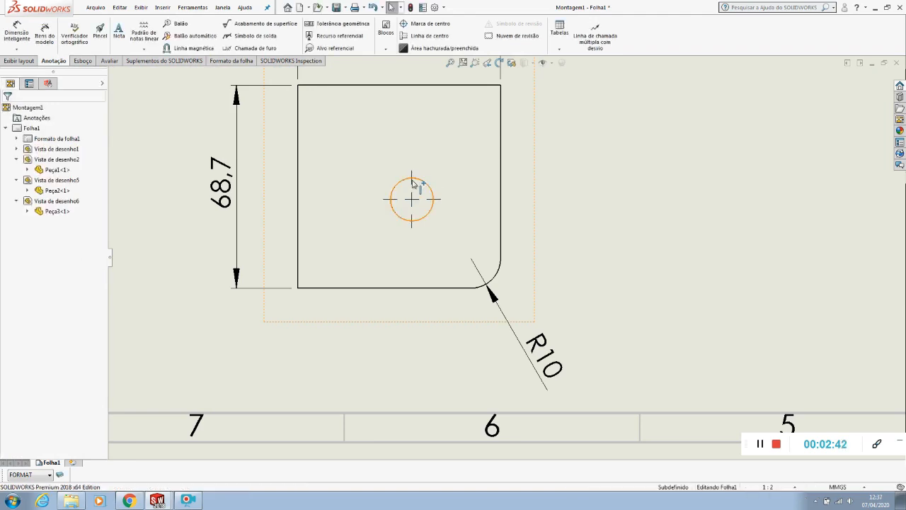
Dimension the hole centre's vertical and horizontal distances from the two plate edges adjoining the rounded corner
left_click(16, 34)
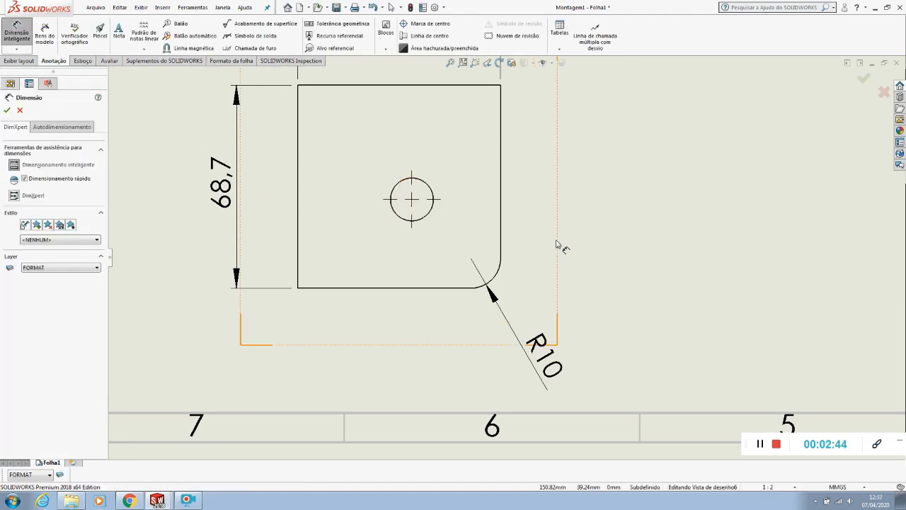
left_click(437, 202)
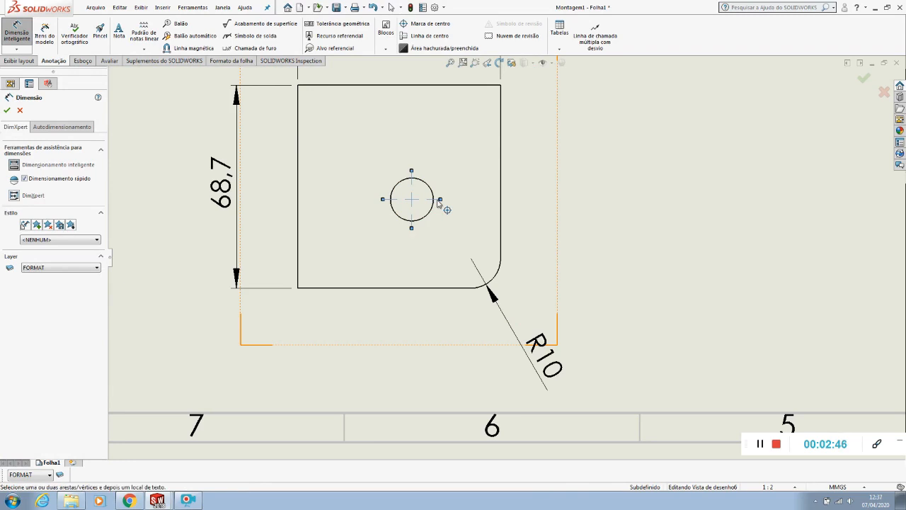
left_click(437, 291)
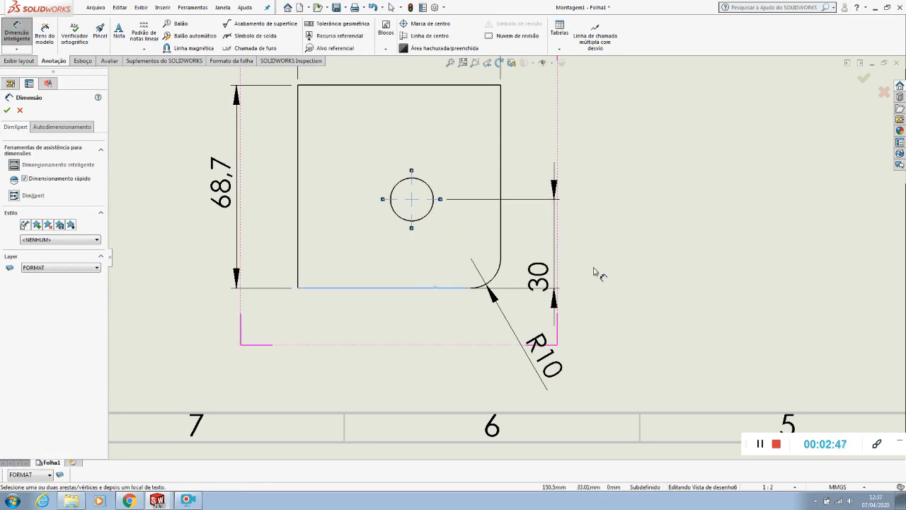
left_click(657, 236)
left_click(502, 222)
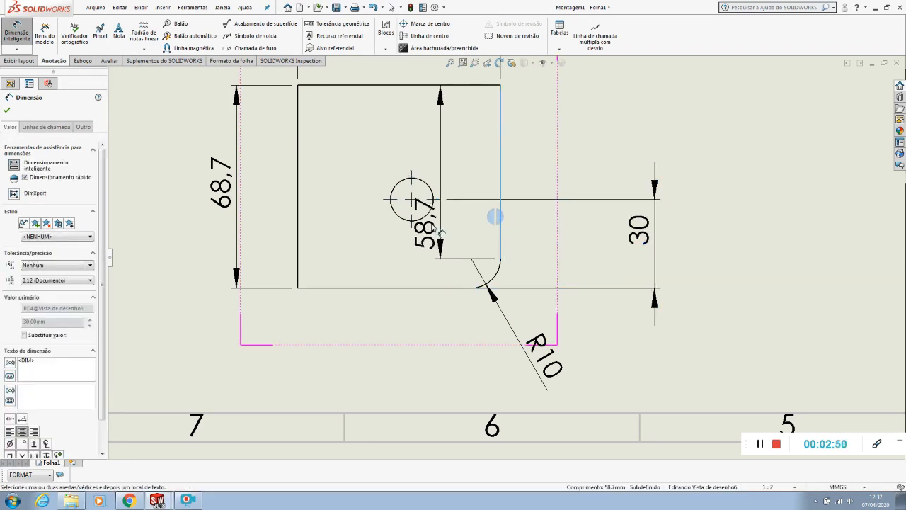
left_click(415, 207)
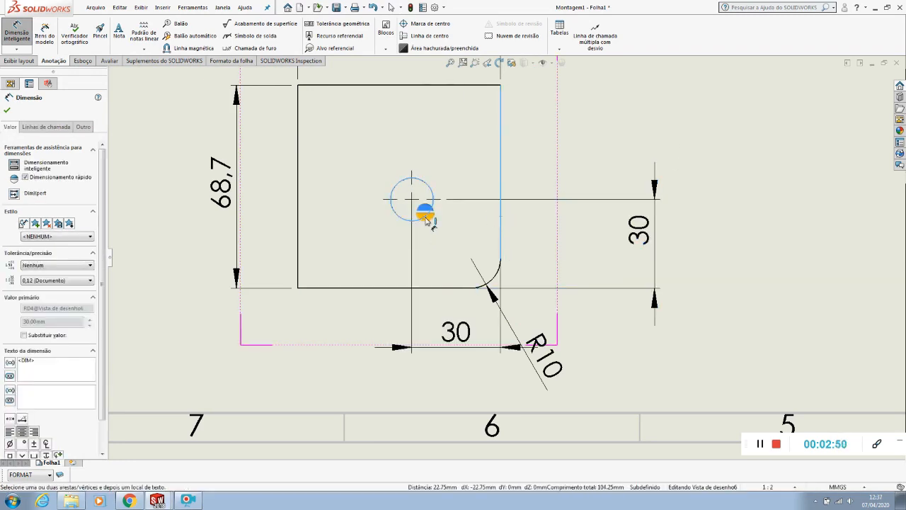
left_click(459, 346)
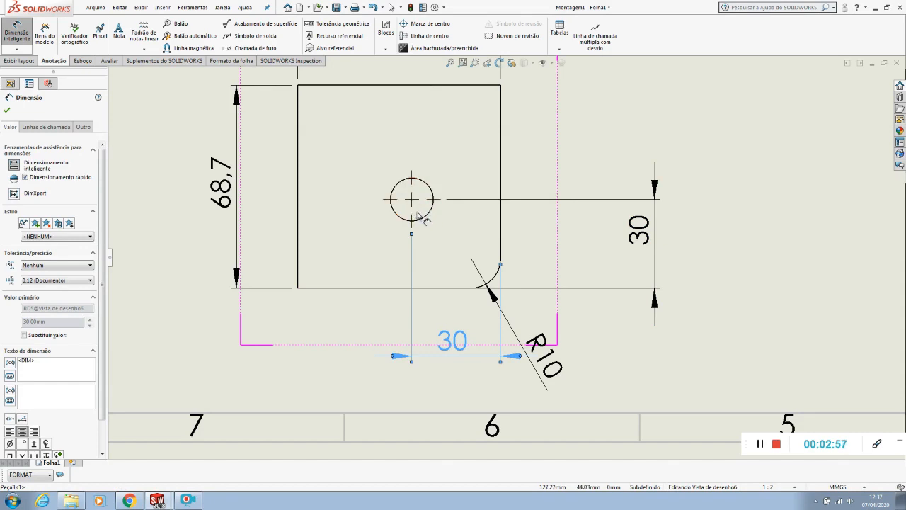
left_click(414, 204)
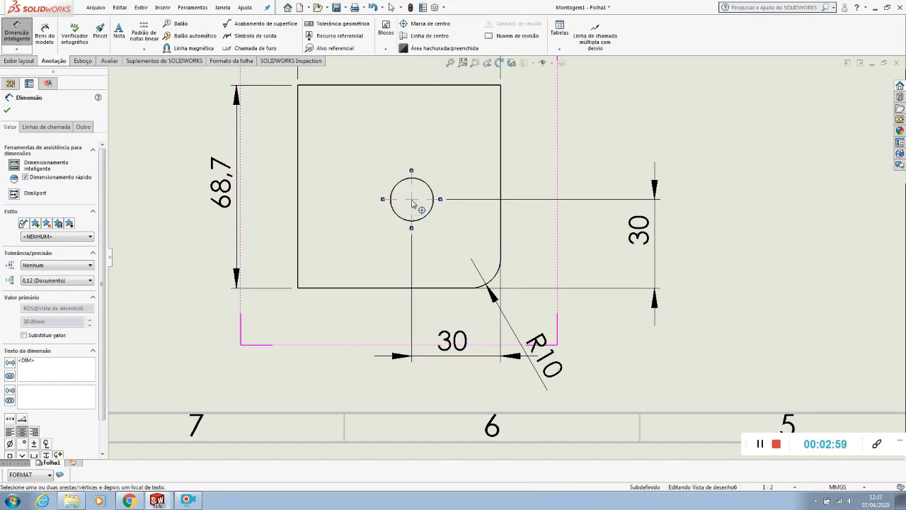
left_click(433, 291)
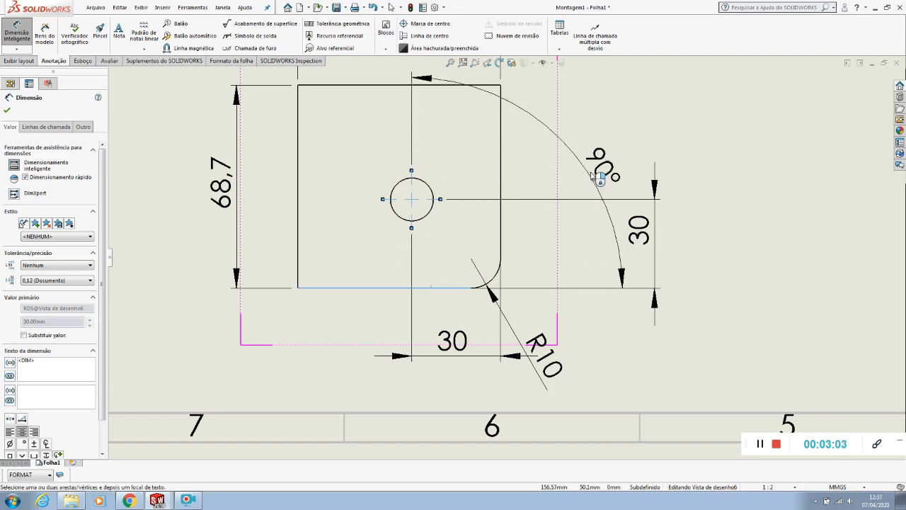
key("Escape")
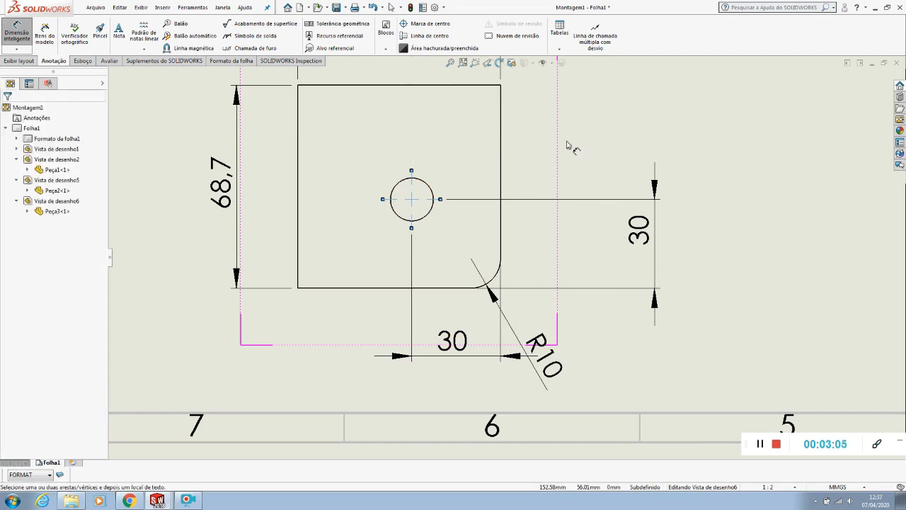
Put the arrows of both hole position dimensions inside, move the vertical one closer to the plate and reposition the R10 dimension
left_click(453, 341)
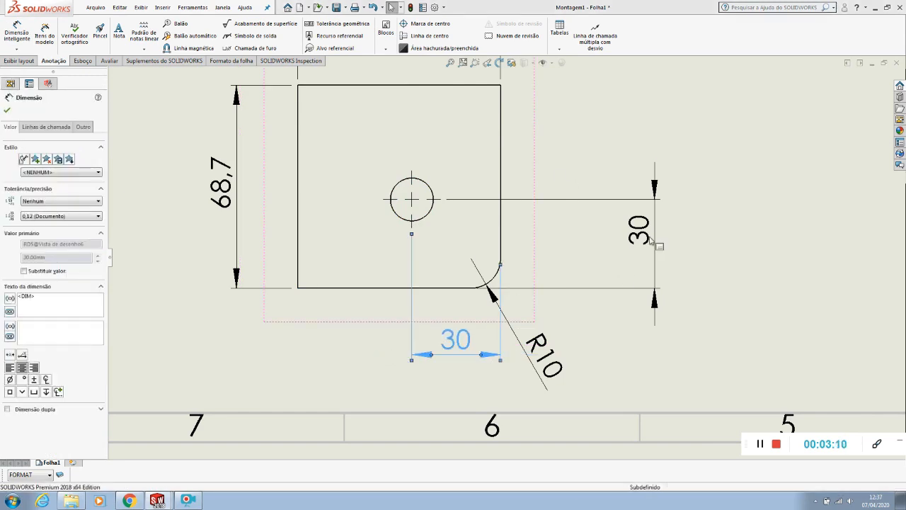
left_click(652, 276)
left_click_drag(644, 270, 548, 245)
left_click(464, 341)
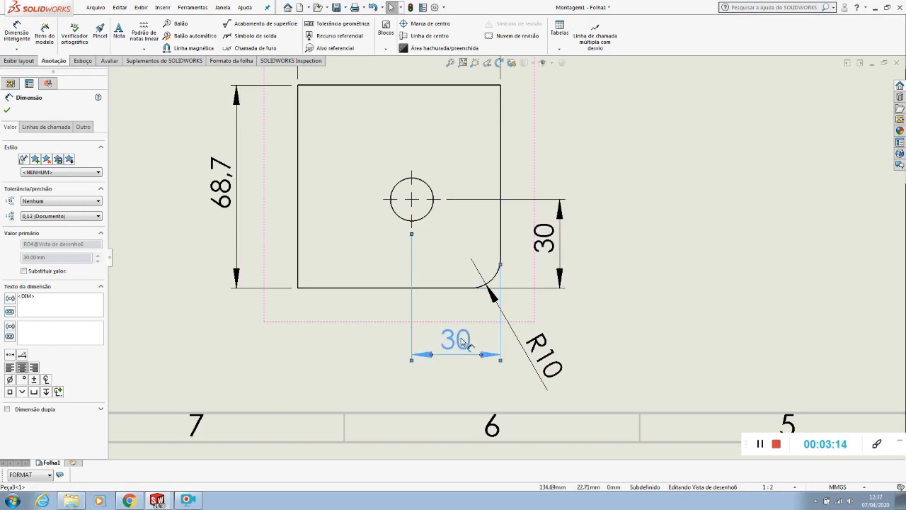
mouse_move(546, 362)
left_mouse_down()
mouse_move(559, 331)
mouse_move(551, 344)
left_mouse_up()
left_click(659, 291)
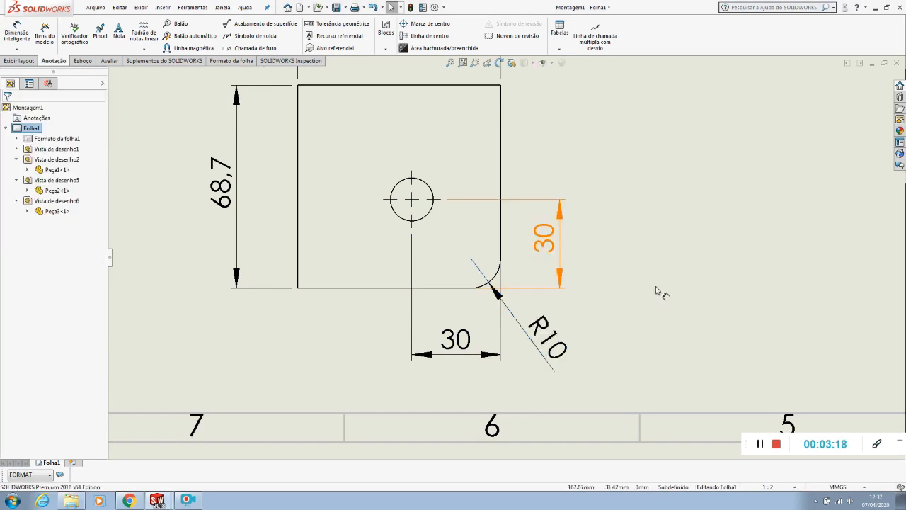
Add a hole callout to the Peça3 hole, placing its text outside the plate beyond the upper corner nearest the hole
key("z")
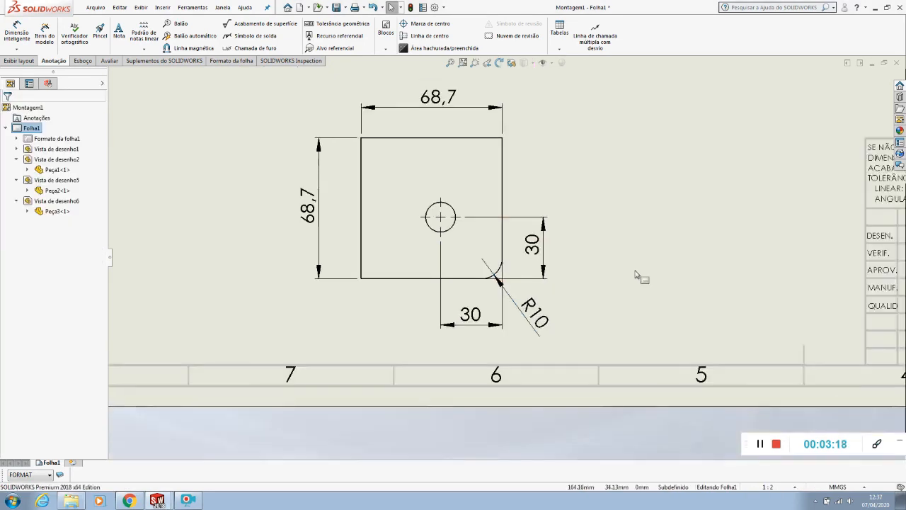
left_click(241, 48)
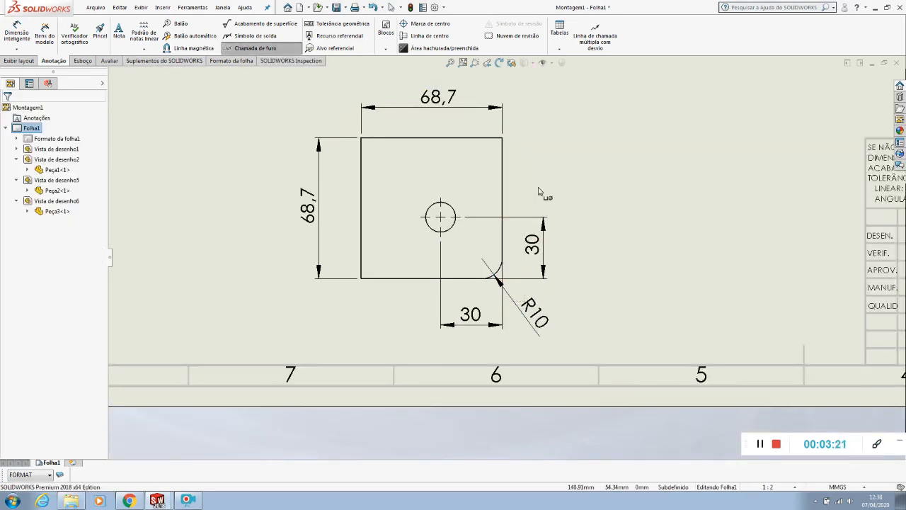
left_click(452, 211)
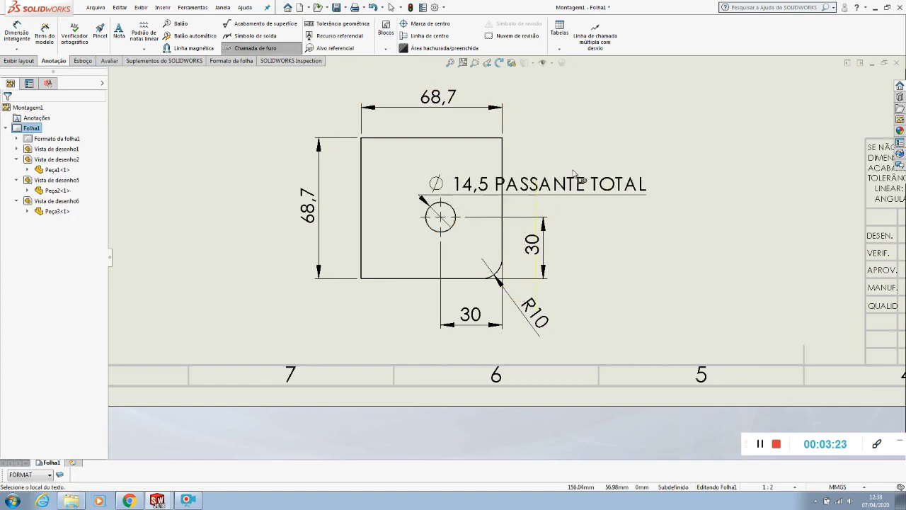
left_click(650, 146)
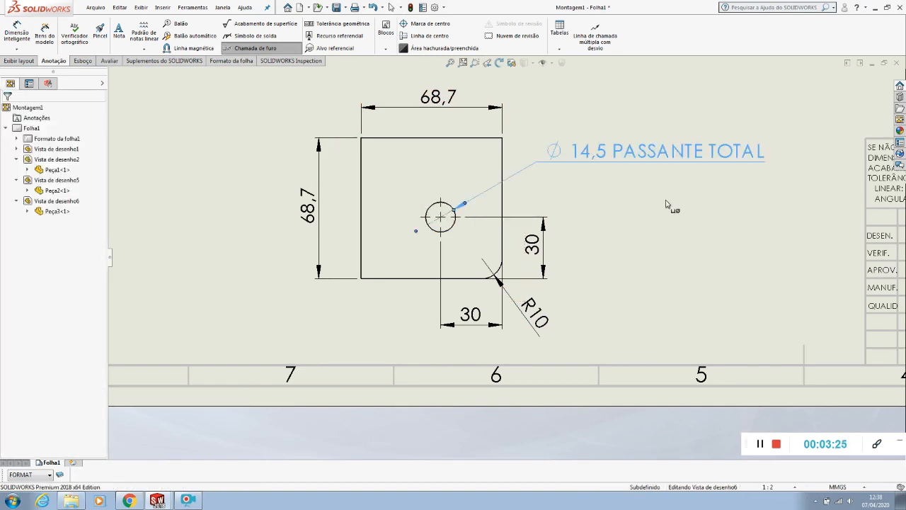
key("Escape")
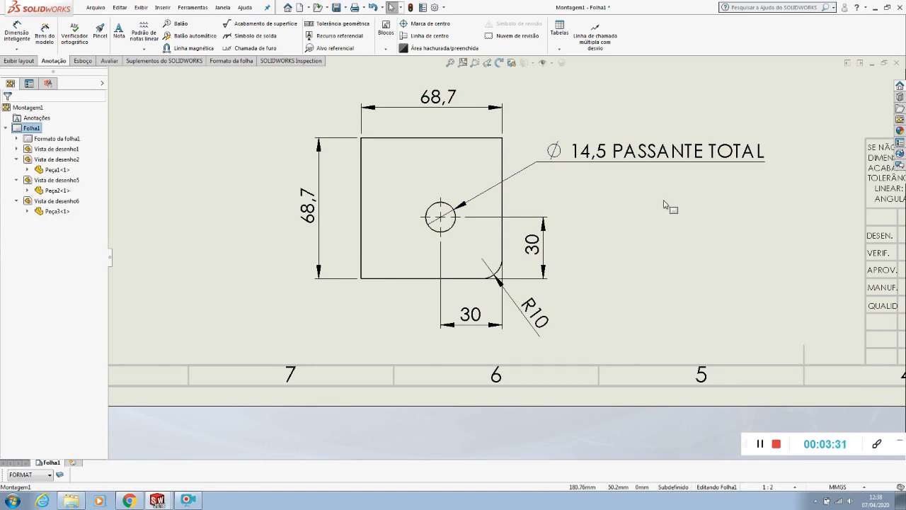
Open the Peça3 part from its drawing view
left_click(444, 156)
right_click(443, 153)
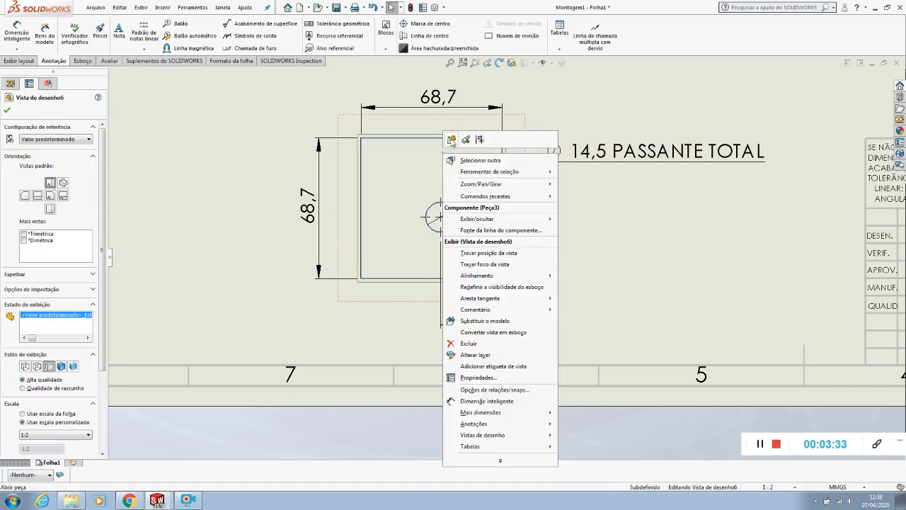
left_click(451, 140)
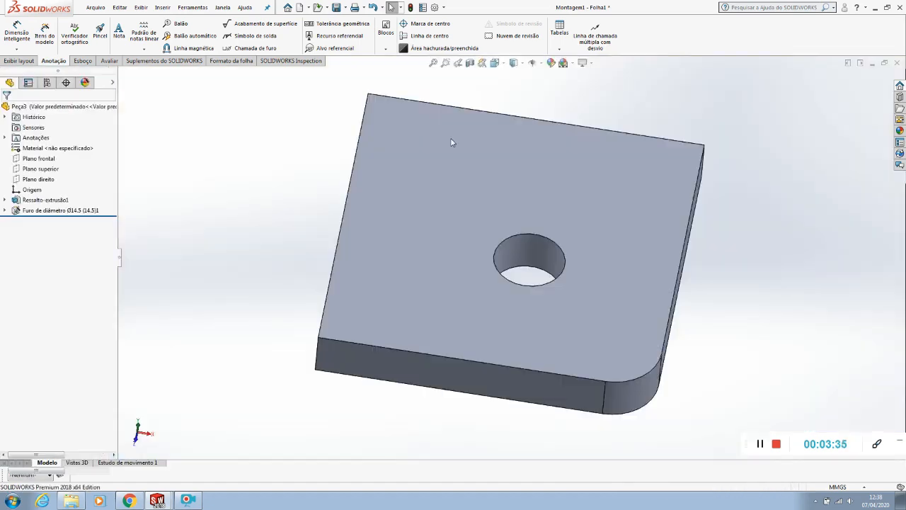
Set the Peça3 hole's end condition to Até o próximo and close the part, saving its changes
right_click(83, 223)
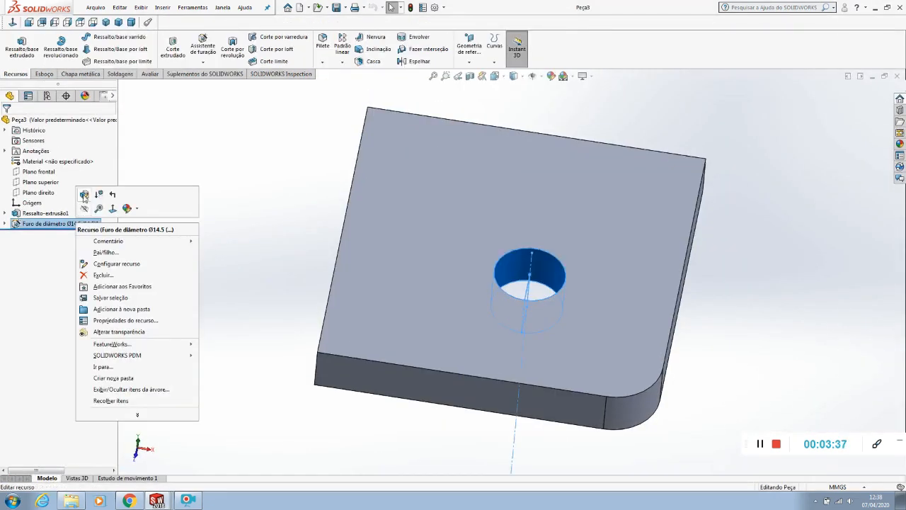
left_click(82, 198)
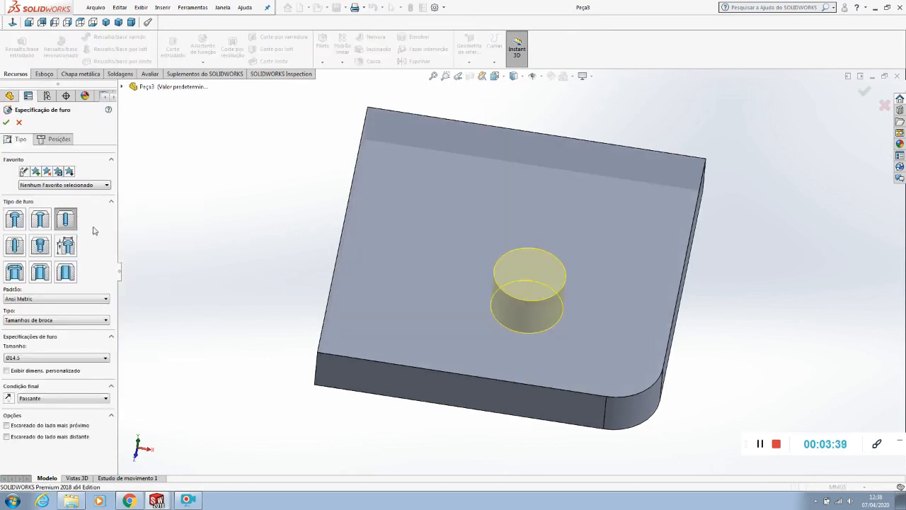
left_click(31, 399)
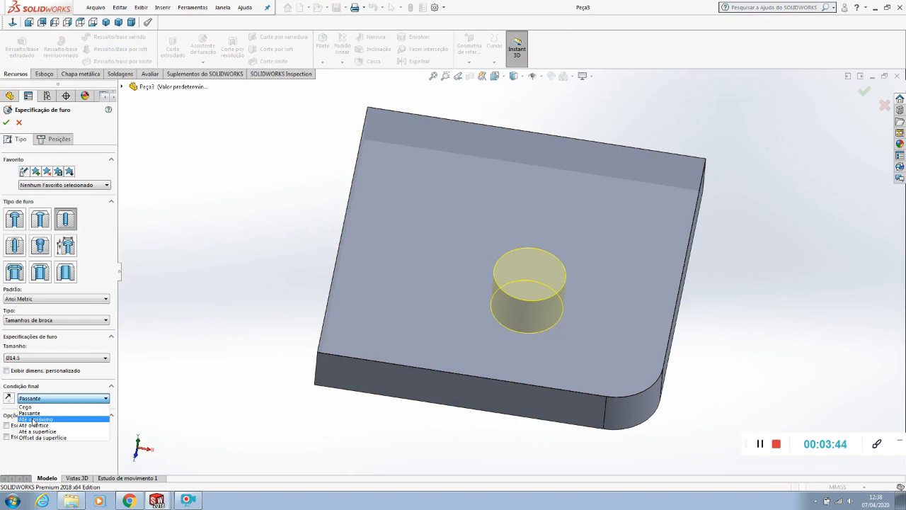
left_click(33, 420)
left_click(7, 123)
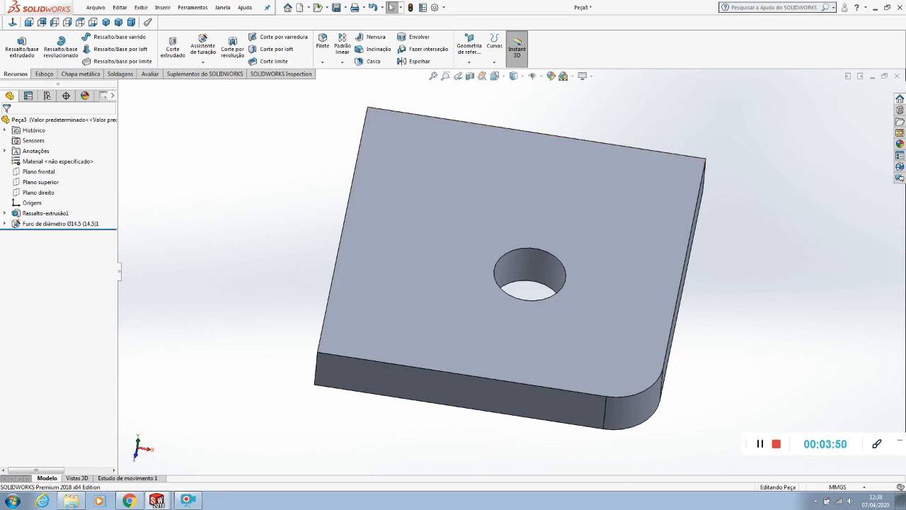
left_click(898, 75)
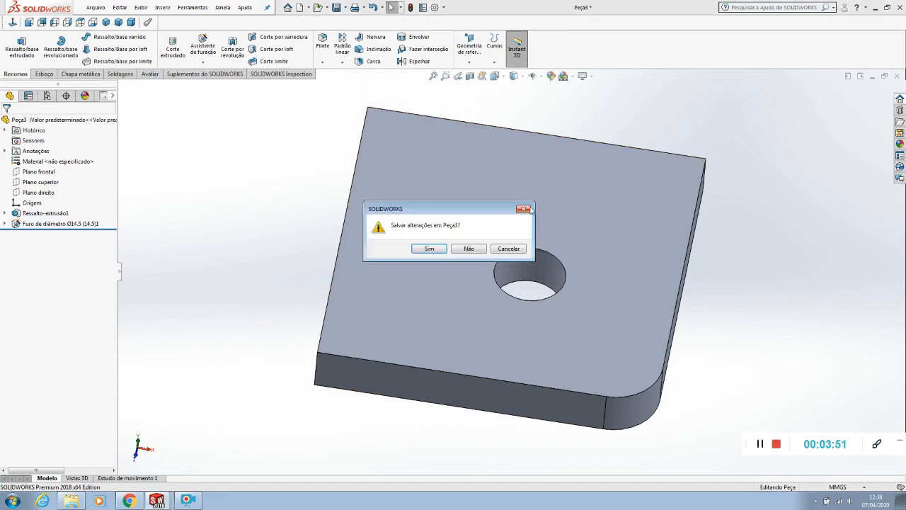
left_click(427, 250)
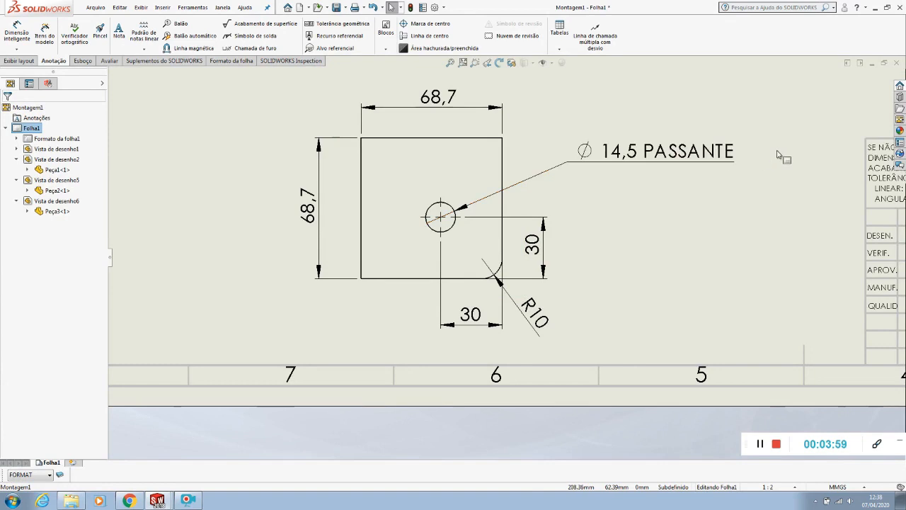
Move the Peça3 hole callout text slightly closer to the plate
left_click_drag(681, 159, 653, 157)
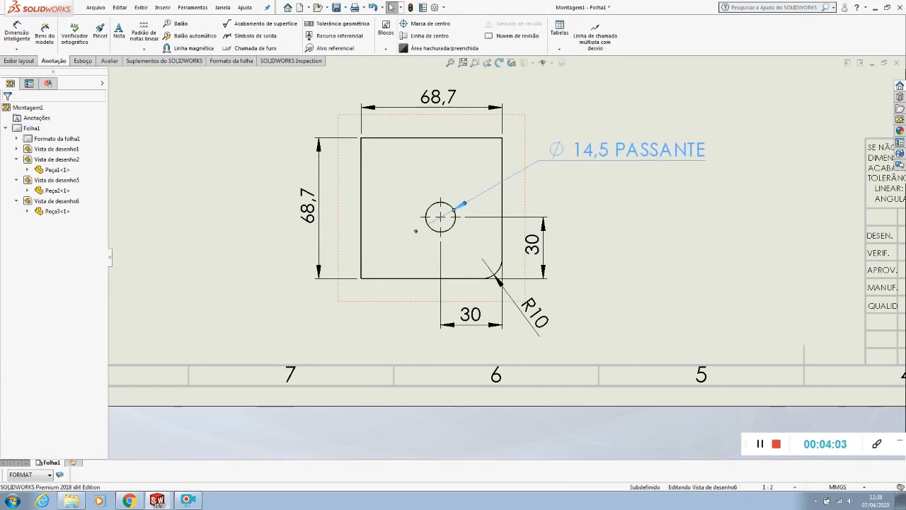
left_click(646, 202)
scroll(645, 202, "up", 9)
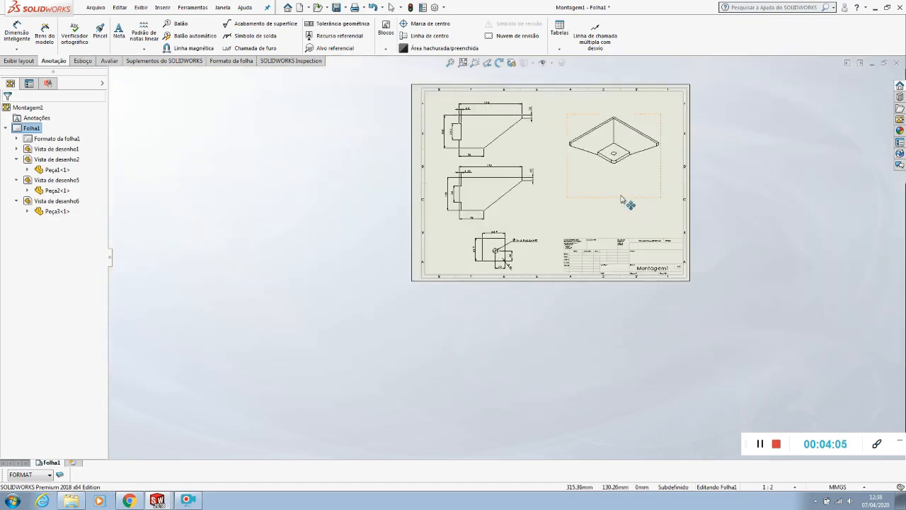
key("f")
left_click(865, 161)
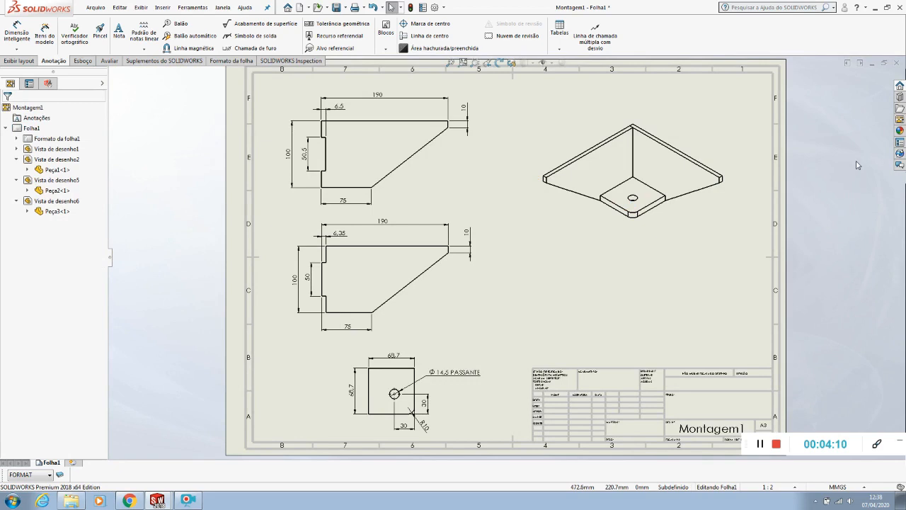
Save the drawing as Montagem1 together with its modified assembly
left_click(100, 7)
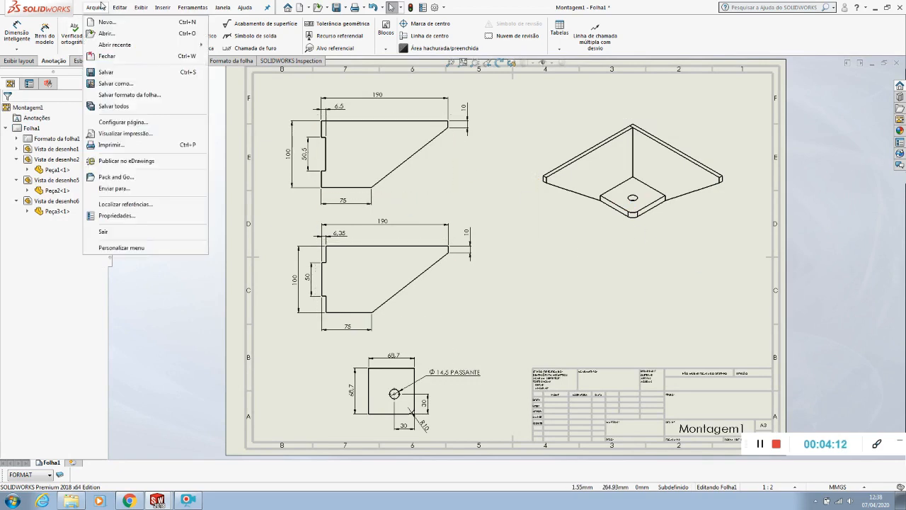
left_click(107, 74)
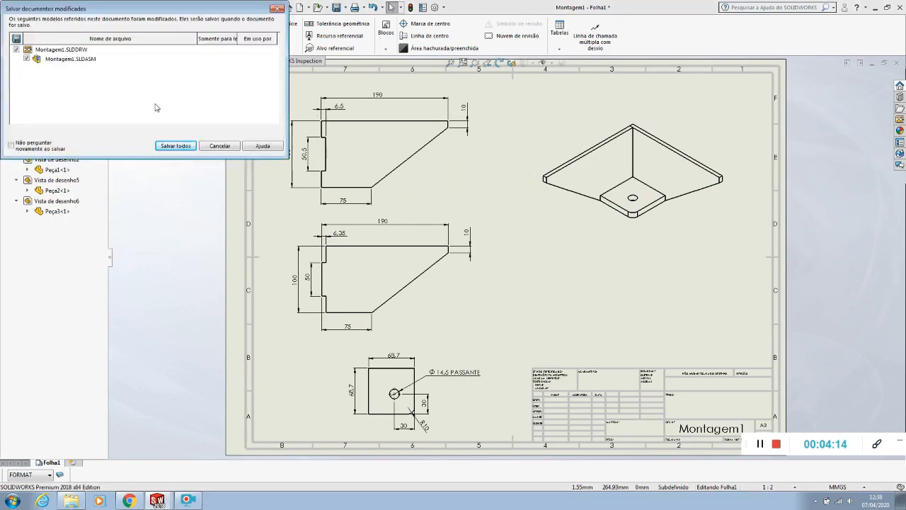
left_click(174, 146)
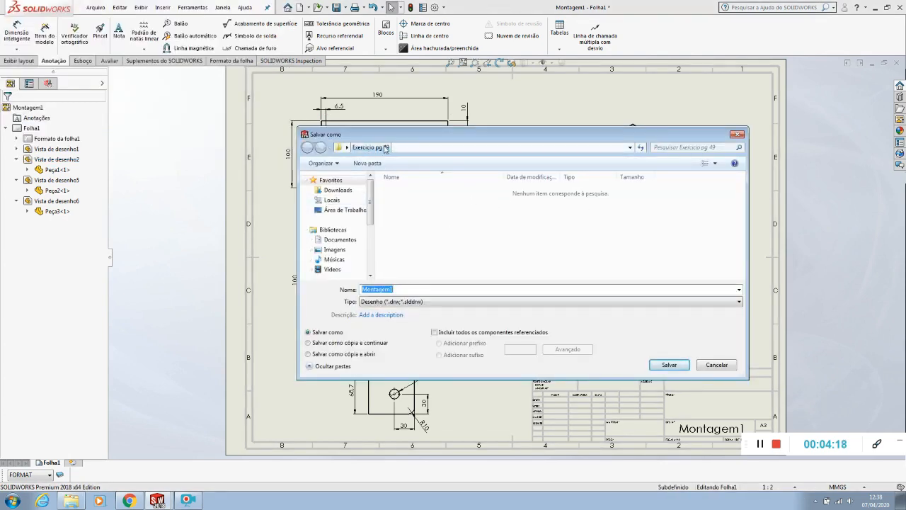
left_click(669, 365)
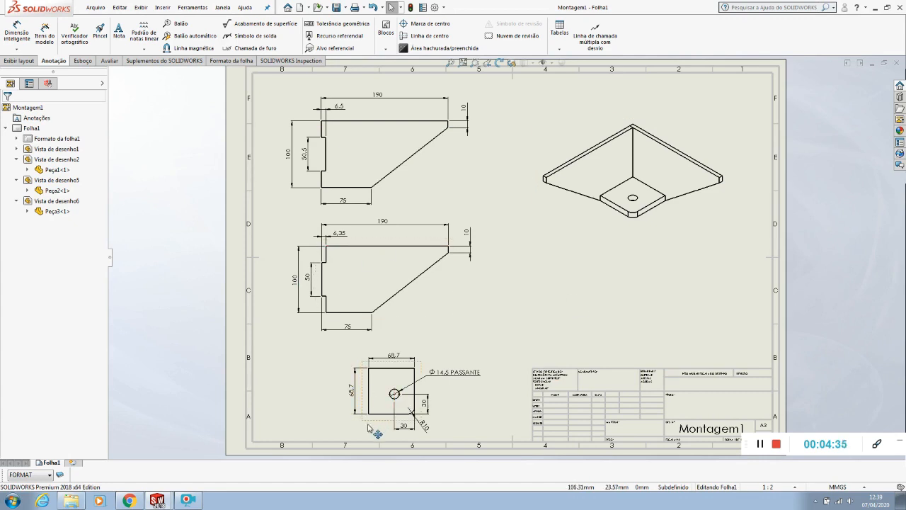
Shift the Peça3 view a little away from the title block
left_click_drag(379, 429, 360, 428)
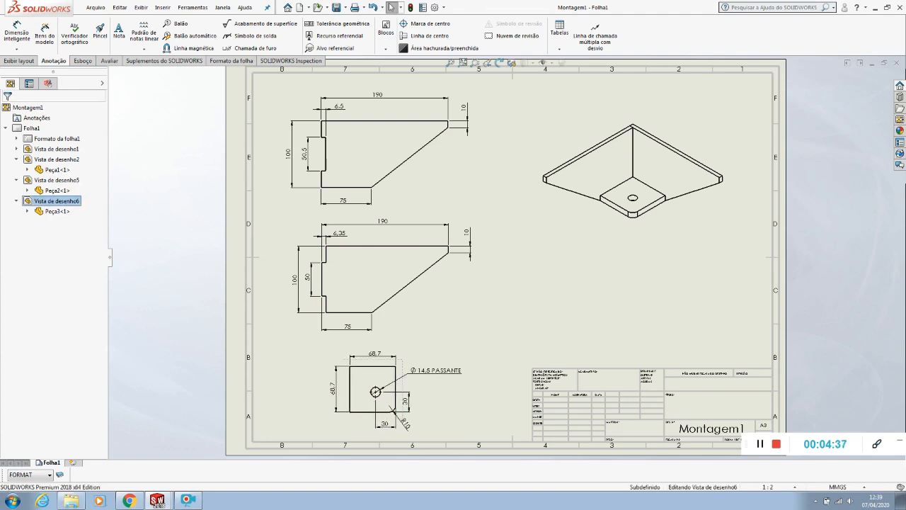
left_click(512, 362)
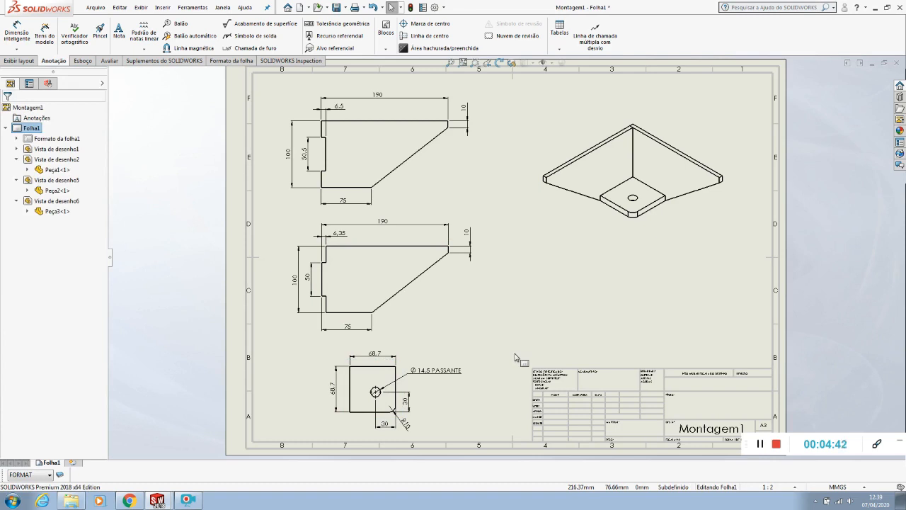
Add the notes Pos 1, Pos 2 and Pos 3 beside the Peça1, Peça2 and Peça3 views respectively
left_click(118, 32)
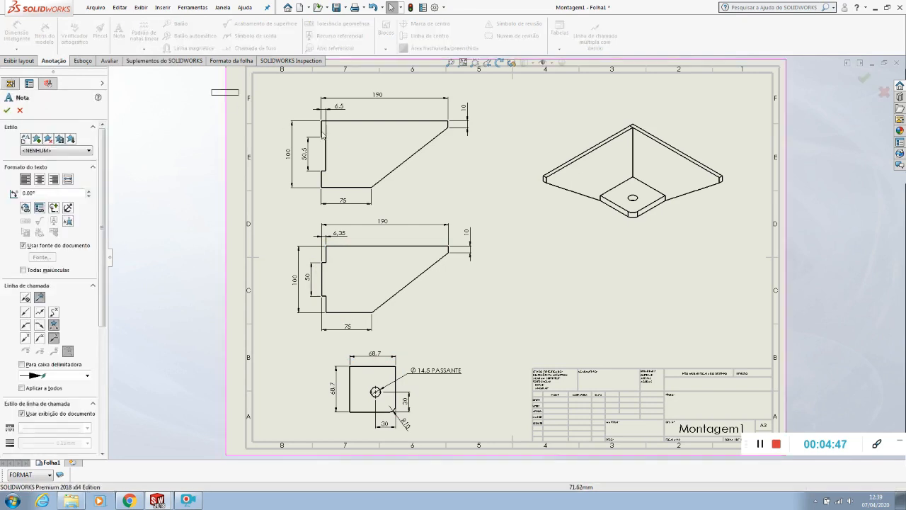
left_click(416, 186)
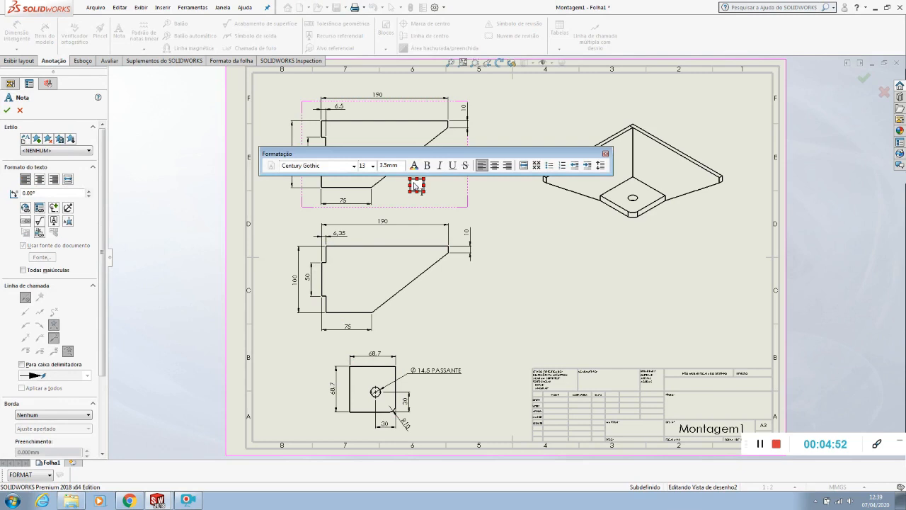
type("Pos 1")
left_click(530, 246)
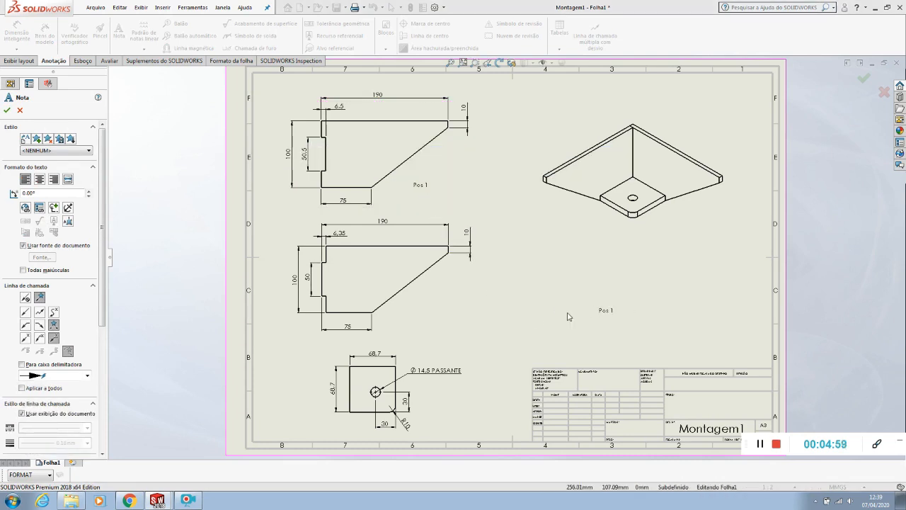
left_click(438, 299)
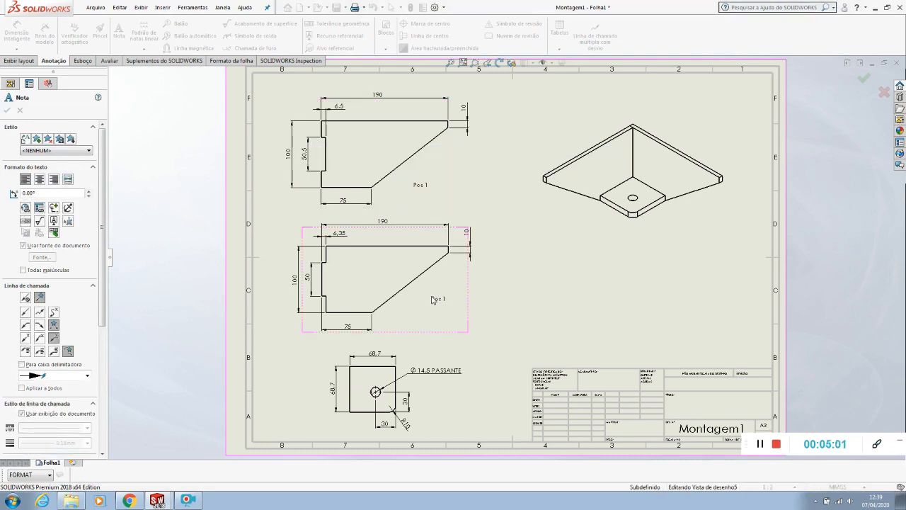
type("2")
left_click(485, 377)
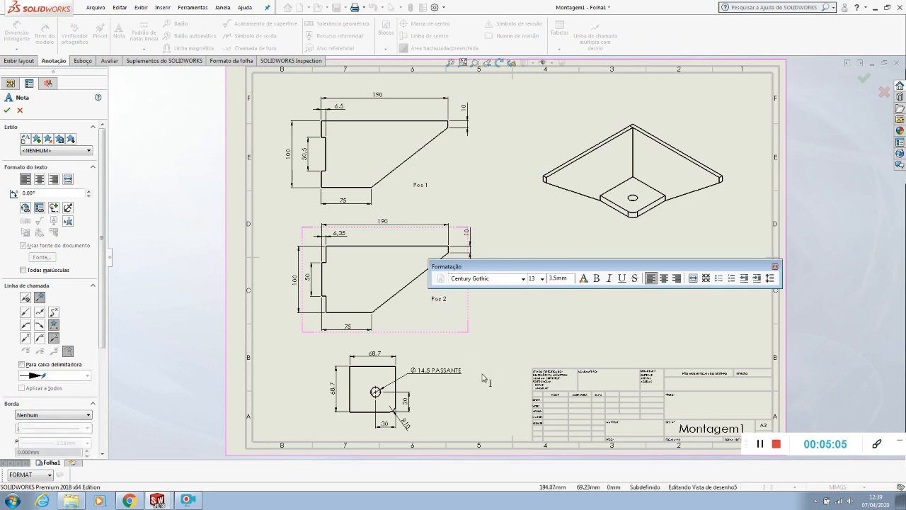
left_click(426, 415)
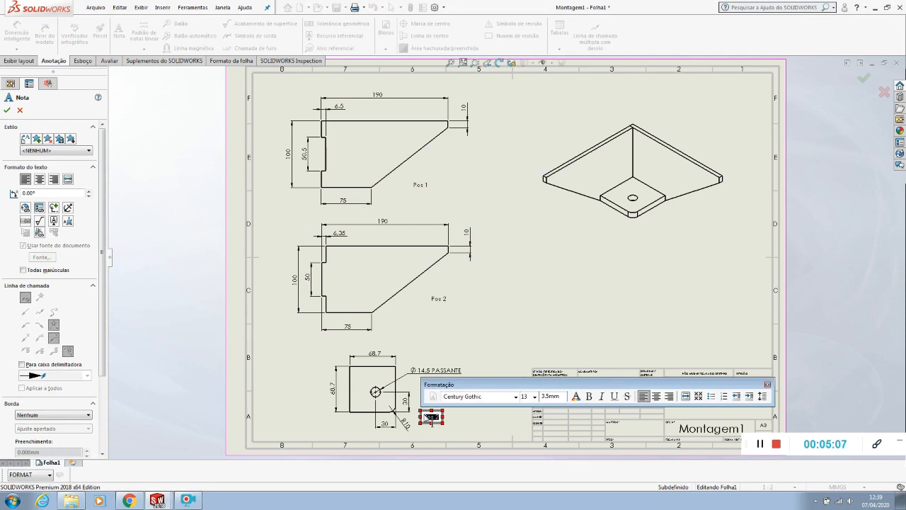
type("Pos 3")
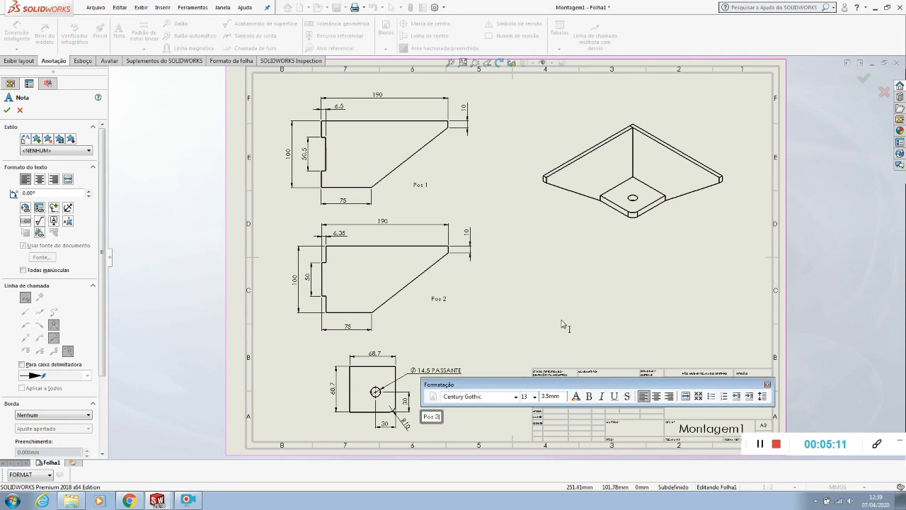
left_click(573, 324)
key("Escape")
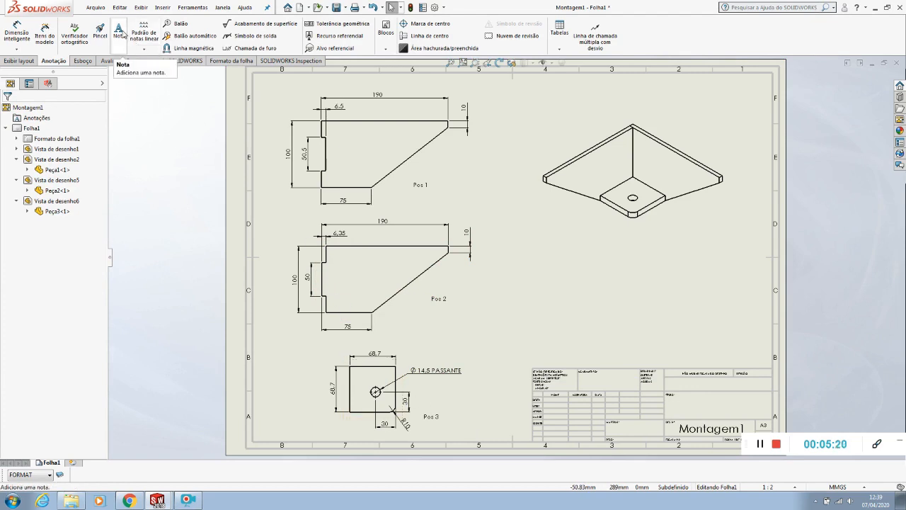
left_click(121, 33)
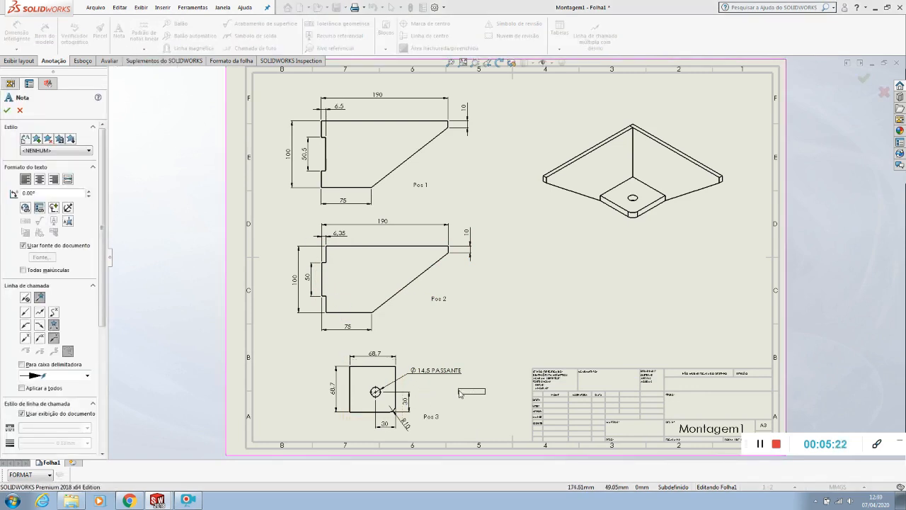
key("Escape")
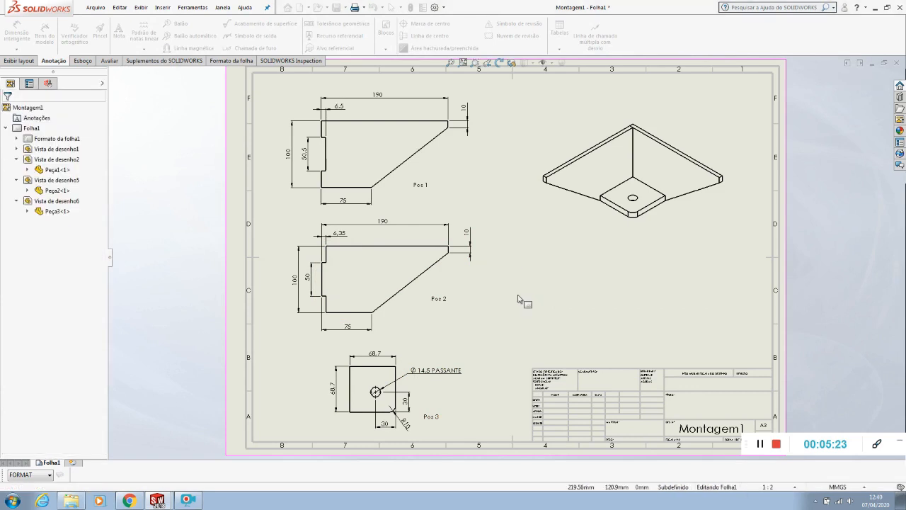
double_click(420, 184)
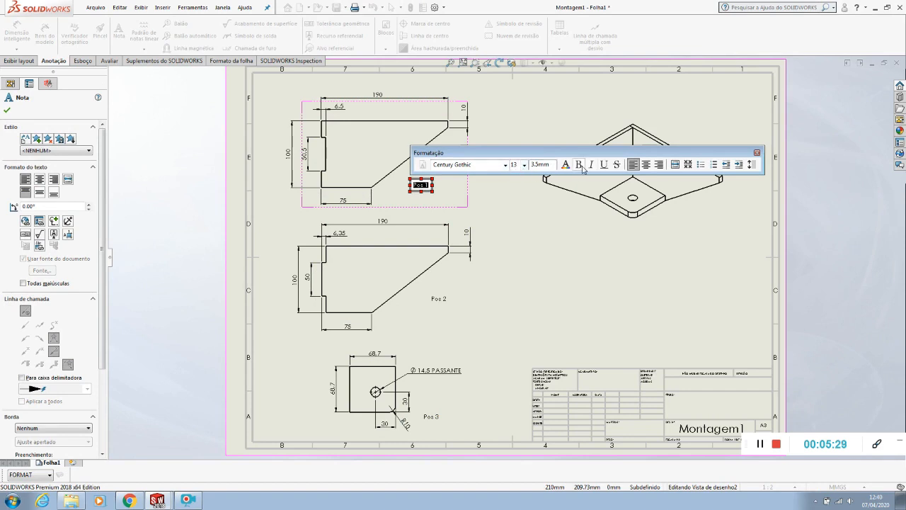
left_click(521, 213)
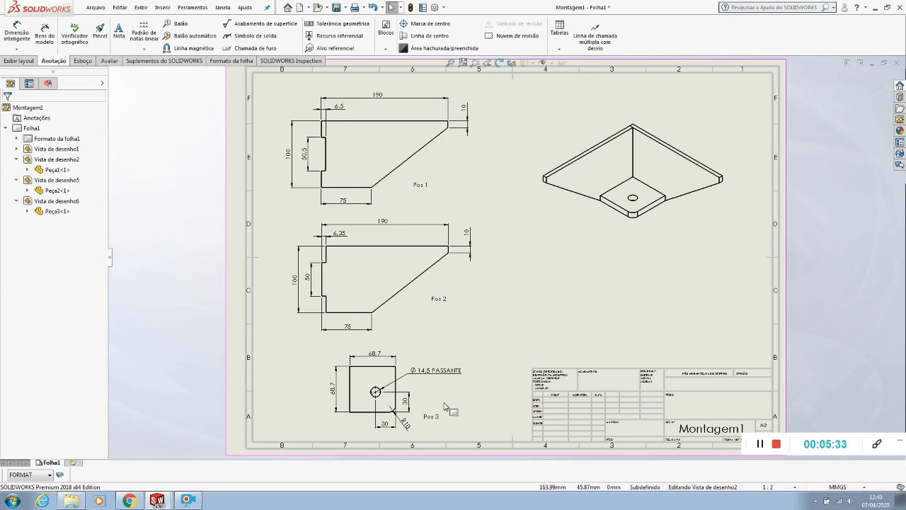
left_click(517, 320)
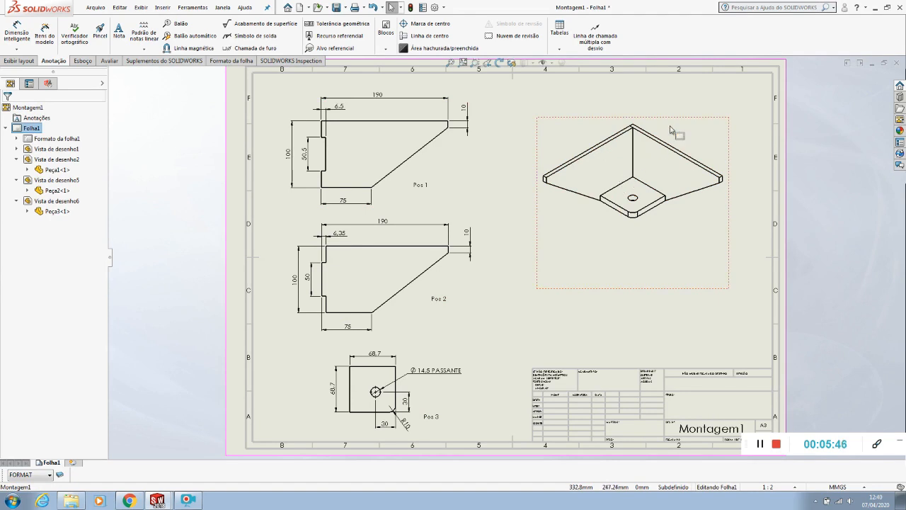
Add circular item-number balloons to both side plates and the base plate in the isometric view, placing them outside the assembly
scroll(676, 131, "up", 1)
left_click(181, 25)
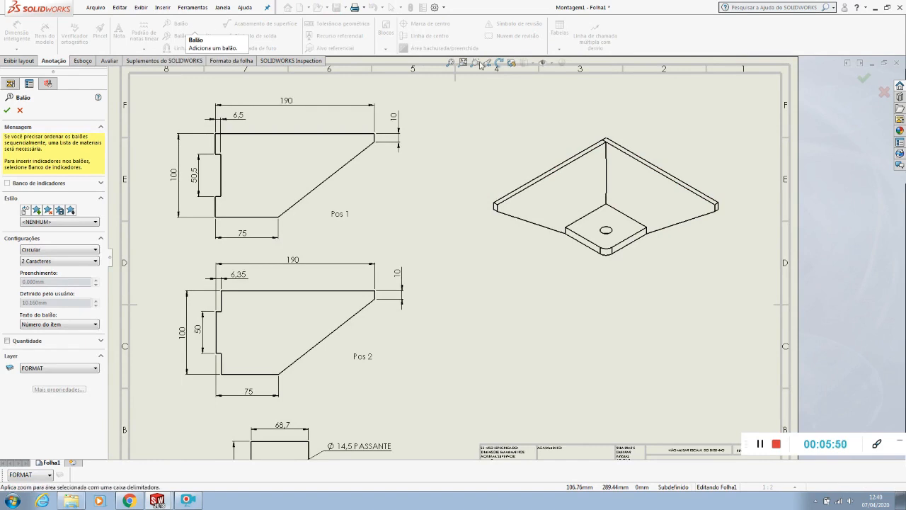
left_click(694, 142)
left_click(560, 173)
left_click(535, 131)
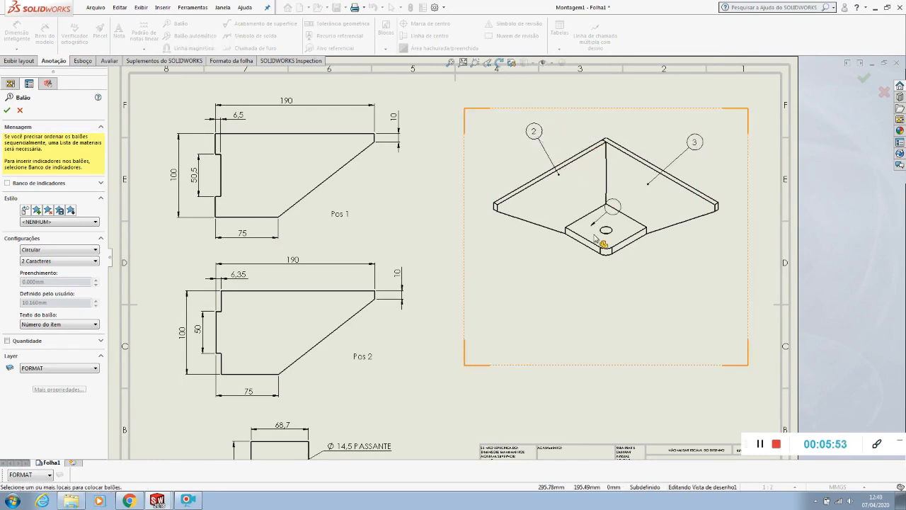
left_click(592, 232)
left_click(575, 283)
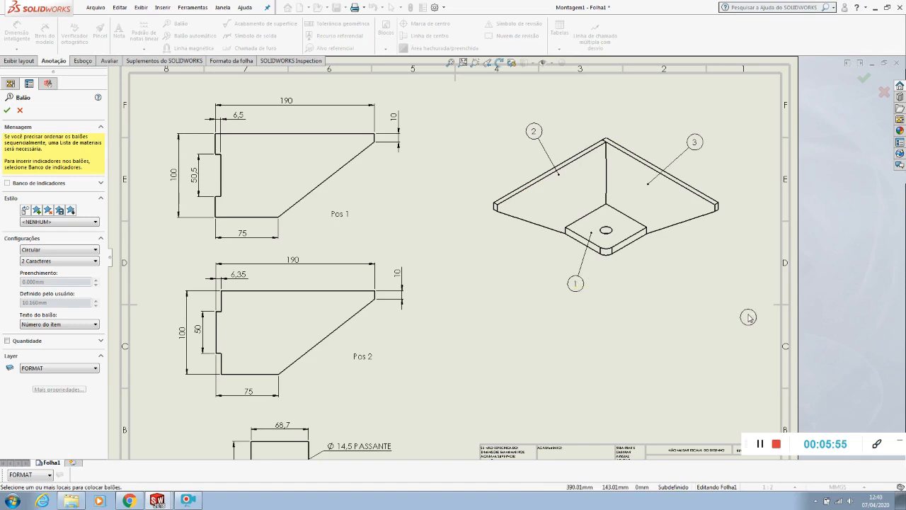
scroll(682, 263, "up", 3)
scroll(682, 263, "down", 1)
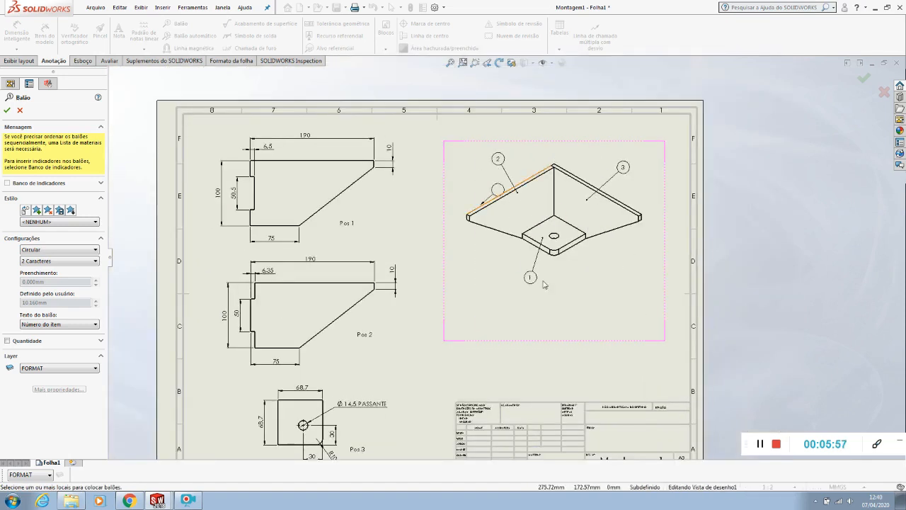
key("Escape")
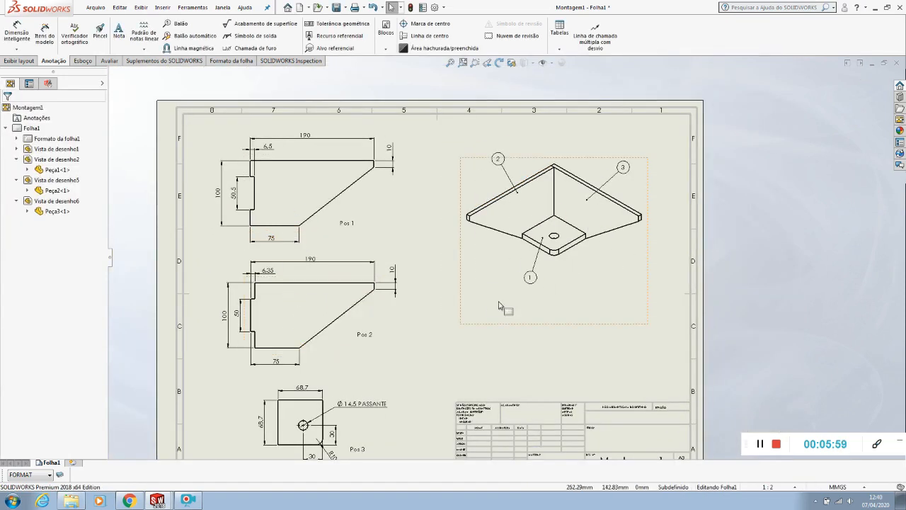
left_click(543, 232)
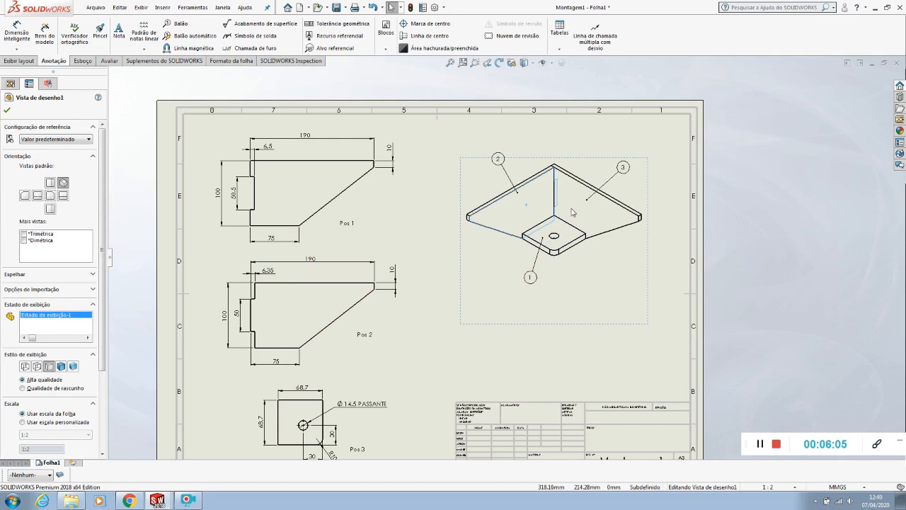
left_click(810, 285)
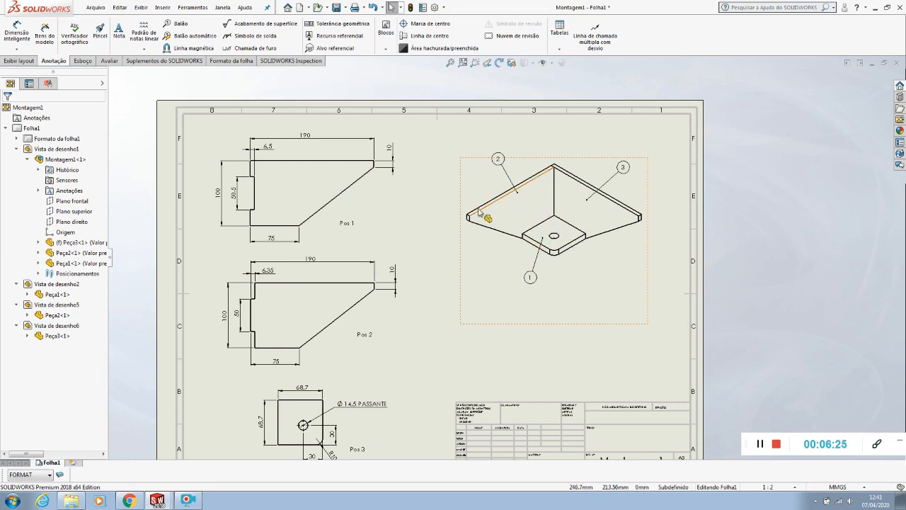
Change the base plate view's position note to Pos 1 and the uppermost side plate view's note to Pos 3, matching the balloons
scroll(364, 393, "up", 2)
scroll(404, 338, "down", 2)
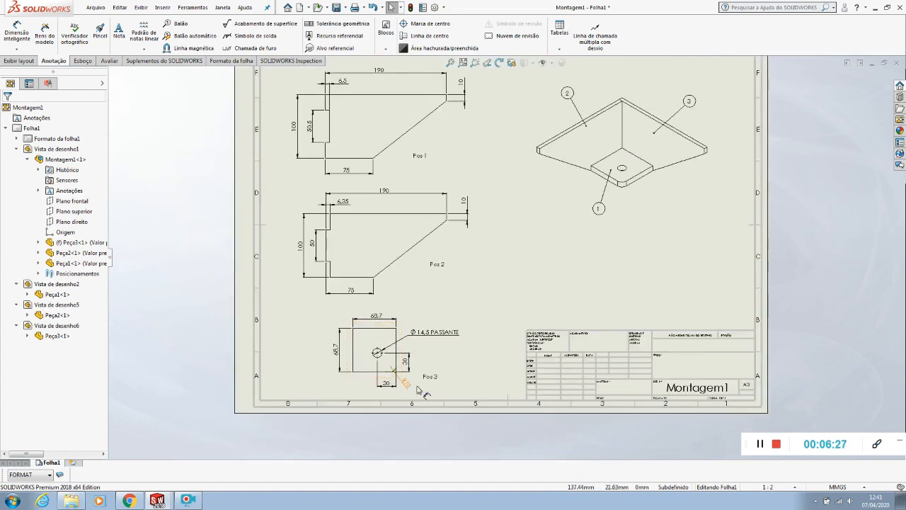
double_click(430, 376)
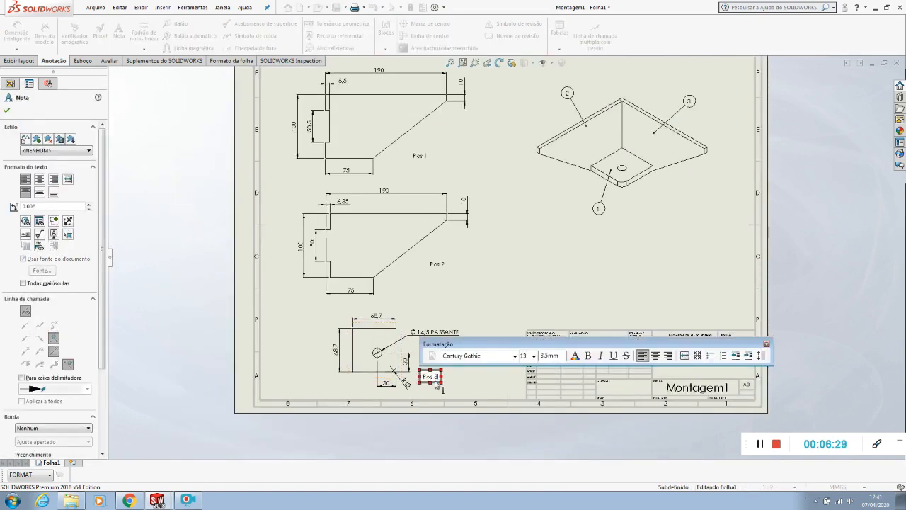
left_click(509, 264)
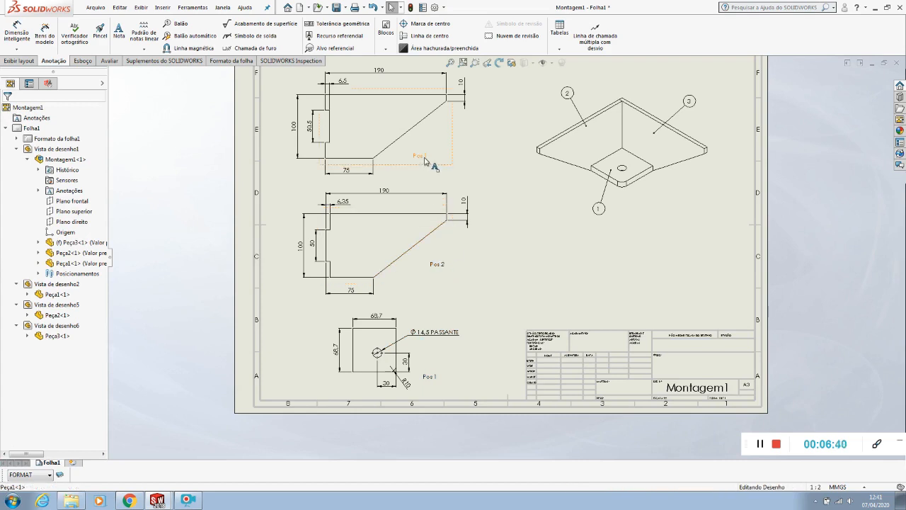
double_click(425, 158)
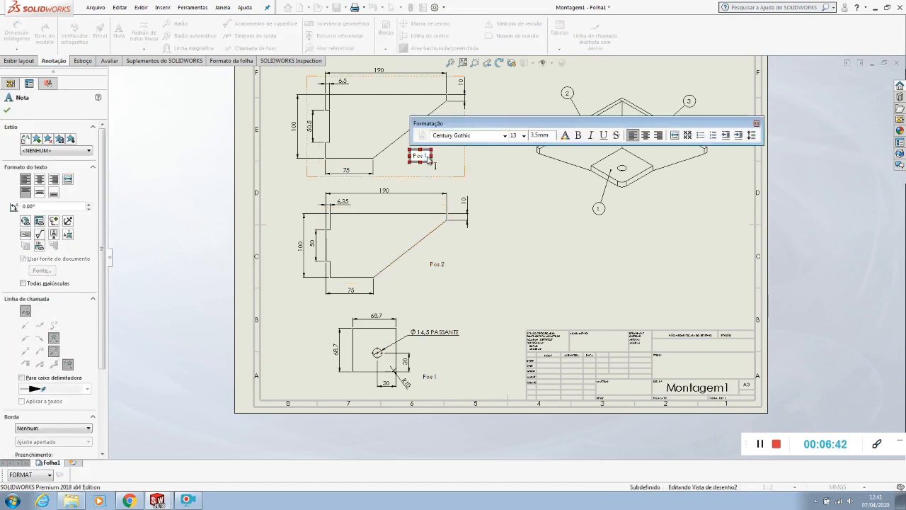
left_click(548, 210)
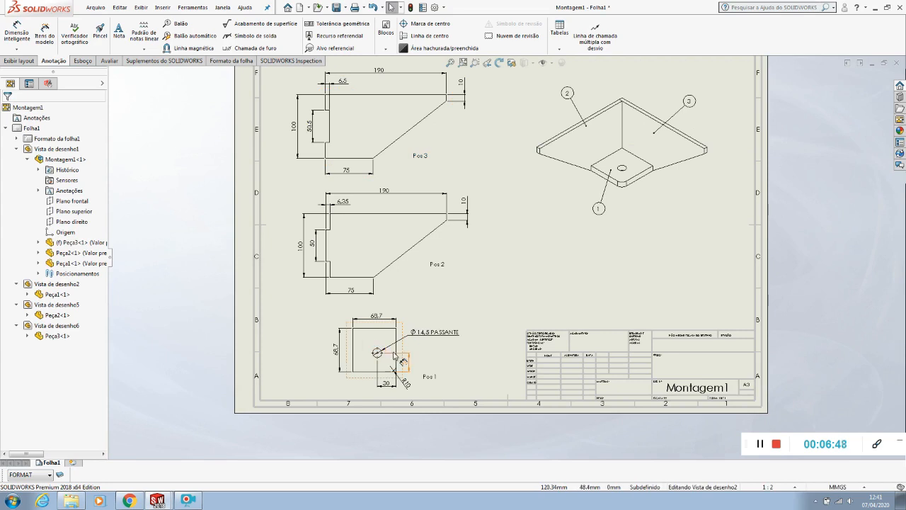
left_click(483, 292)
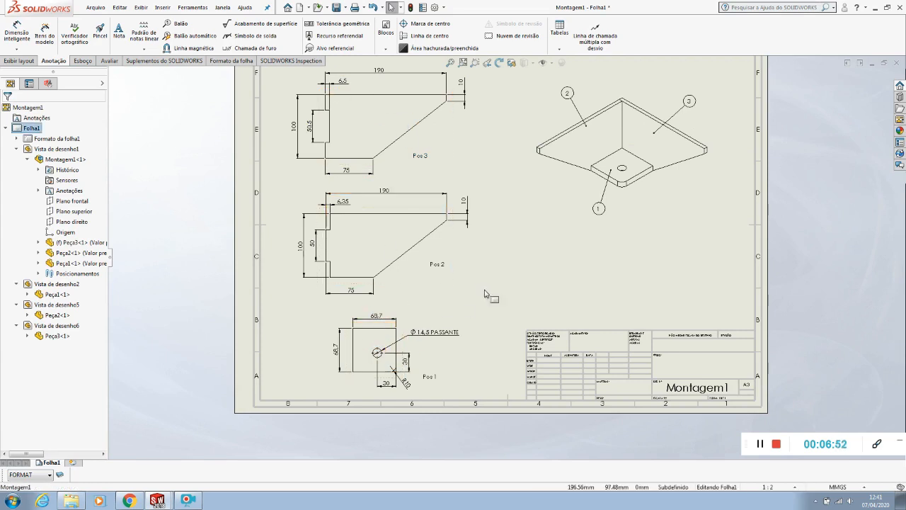
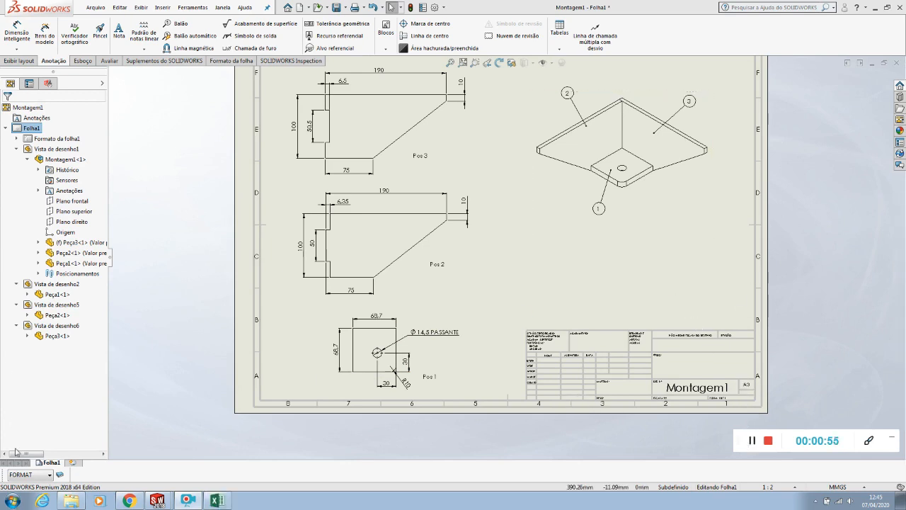
Switch to Excel and enter the header N° DO ITEM in cell N12 of the blank sheet
left_click(14, 502)
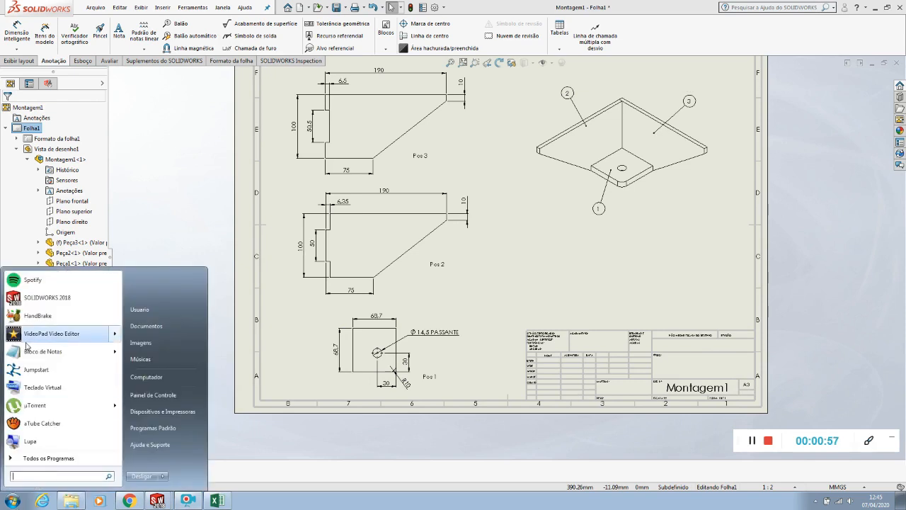
left_click(256, 475)
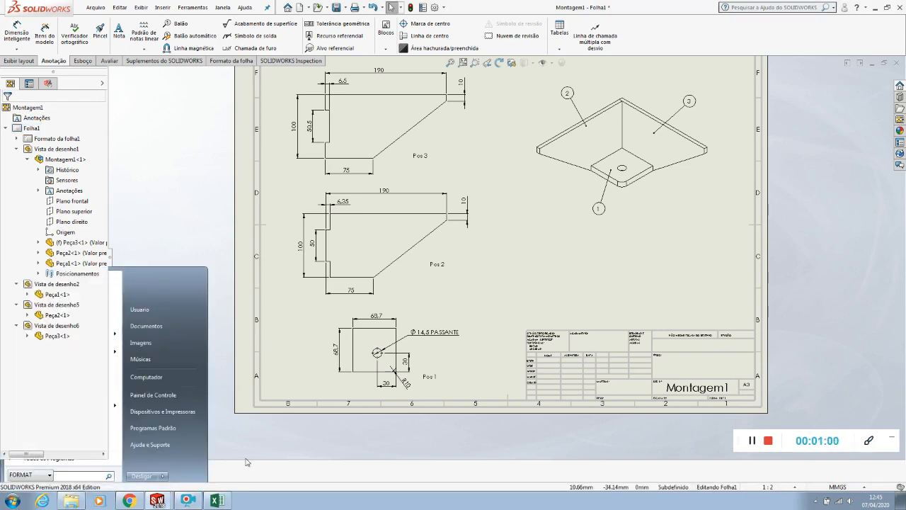
left_click(217, 501)
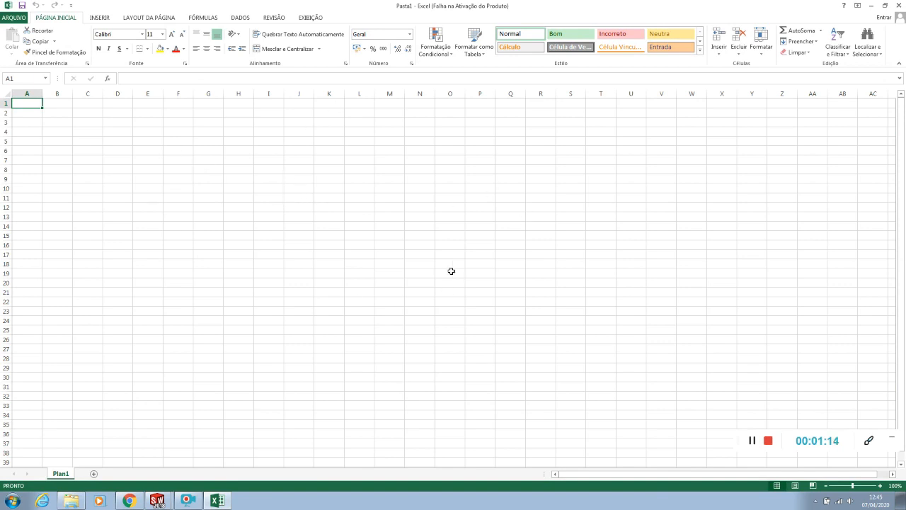
left_click(303, 190)
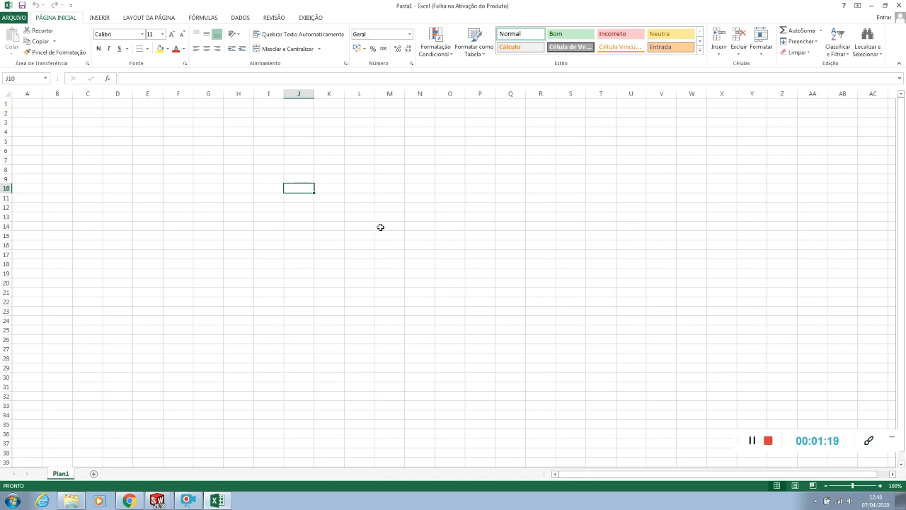
left_click(420, 208)
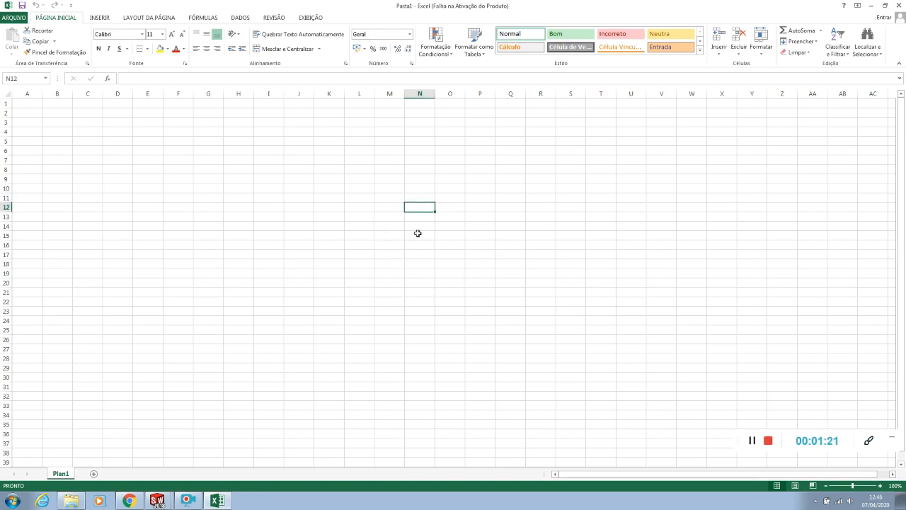
type("N")
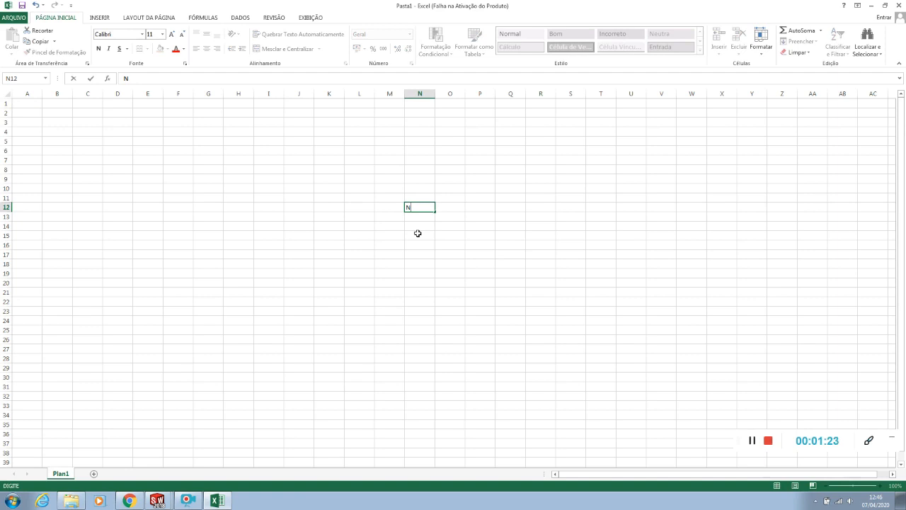
type("°")
type("DO ITEM")
left_click(469, 254)
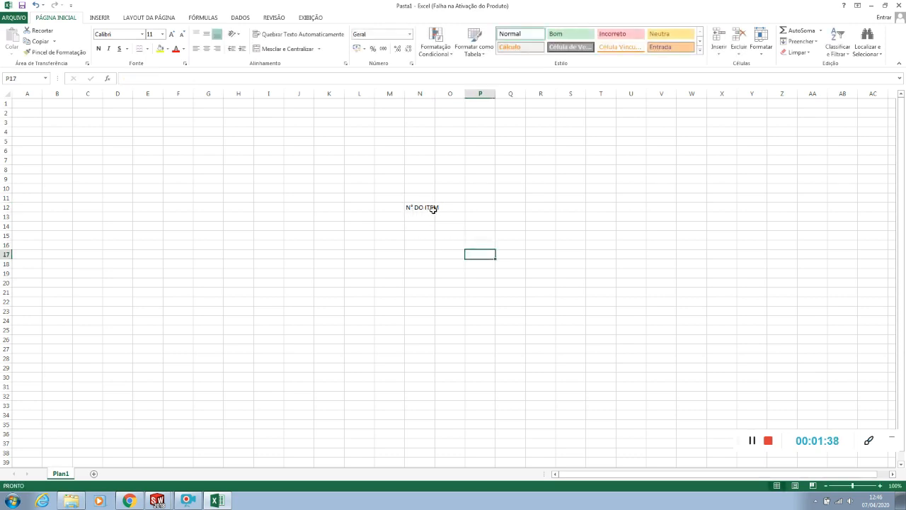
Widen column N to fit the N° DO ITEM header
mouse_move(435, 95)
left_mouse_down()
mouse_move(456, 97)
mouse_move(444, 94)
left_mouse_up()
double_click(443, 94)
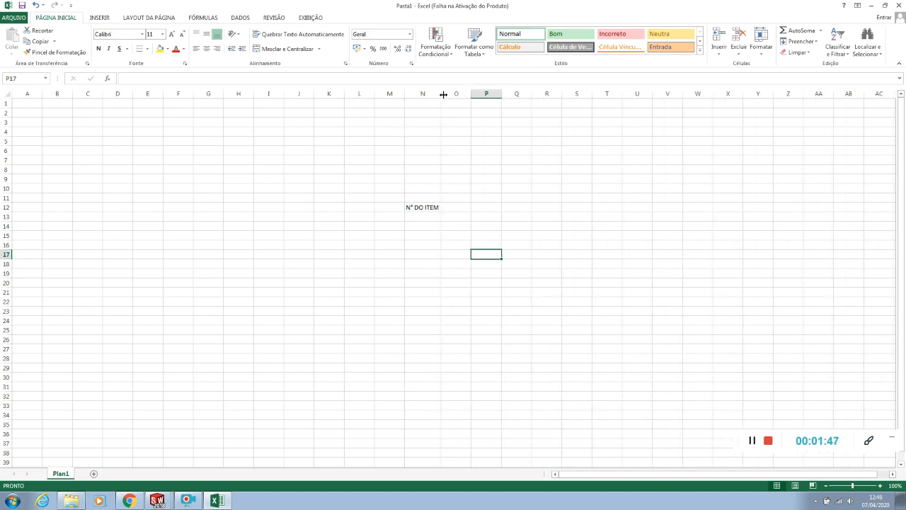
left_click_drag(440, 95, 472, 97)
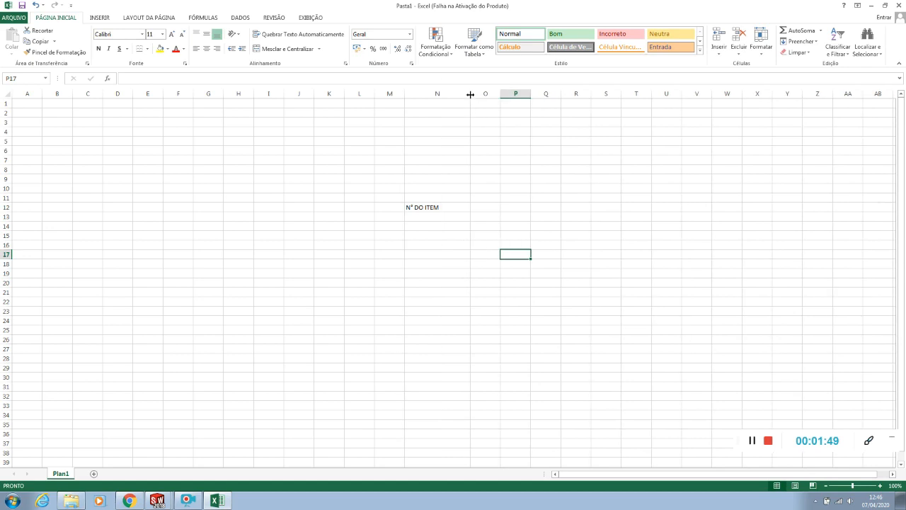
double_click(470, 94)
left_click_drag(440, 95, 431, 97)
double_click(431, 95)
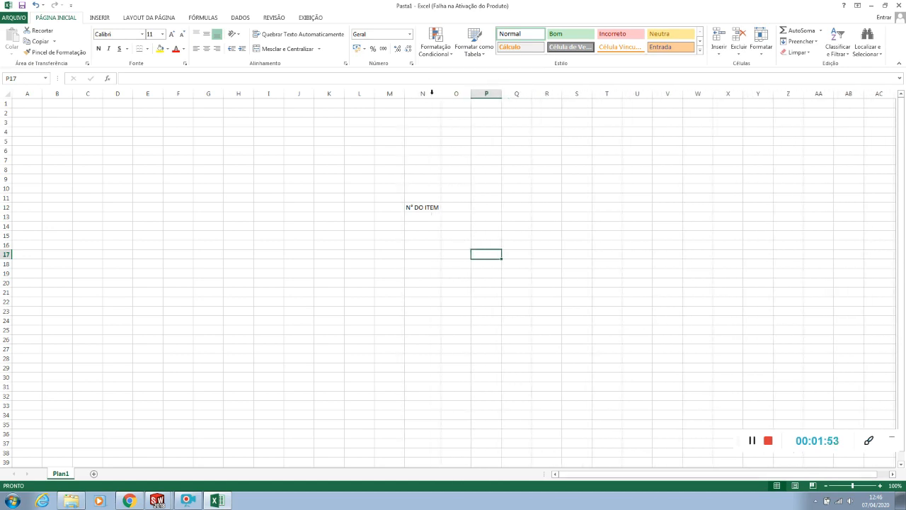
Enter the header DESCRIÇÃO in cell O12 and widen column O to roughly three times its width
left_click(452, 208)
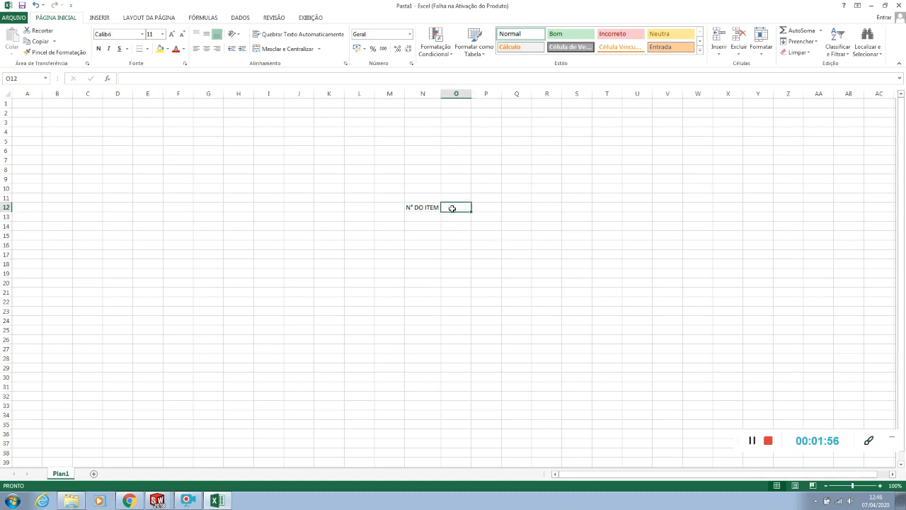
type("DE")
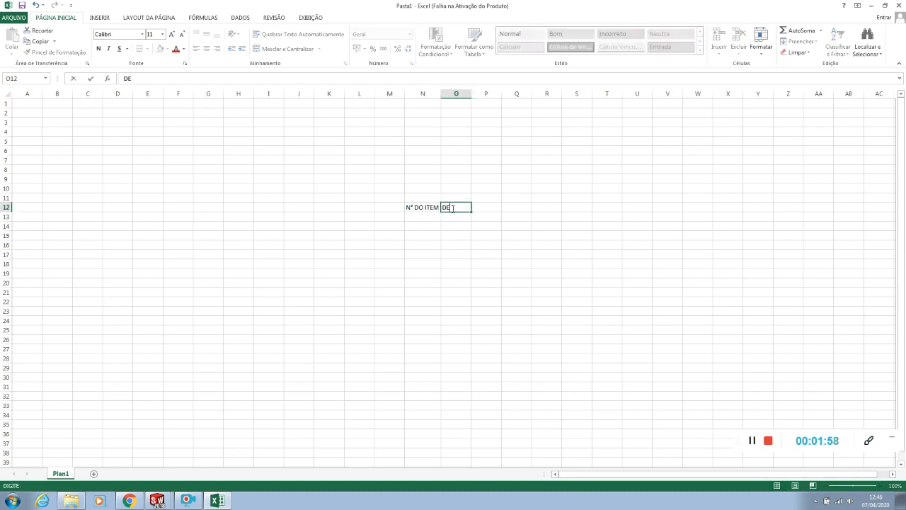
type("SCRIÇÃO")
key("Return")
key("Return")
left_click_drag(470, 94, 543, 94)
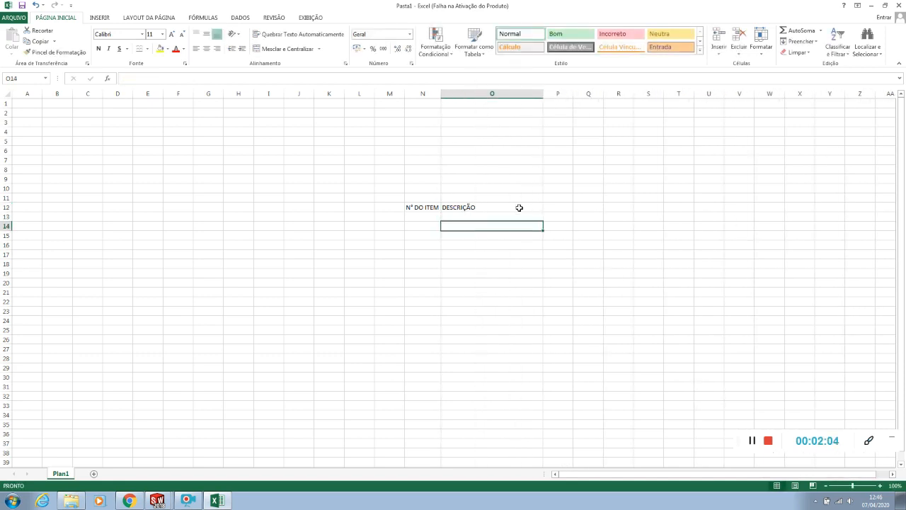
Enter the header QTD in cell P12
left_click(552, 207)
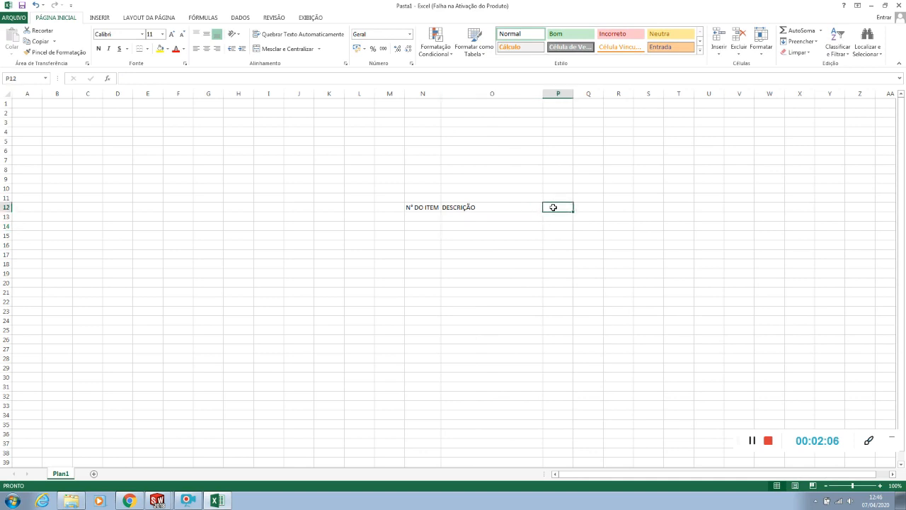
type("QTD")
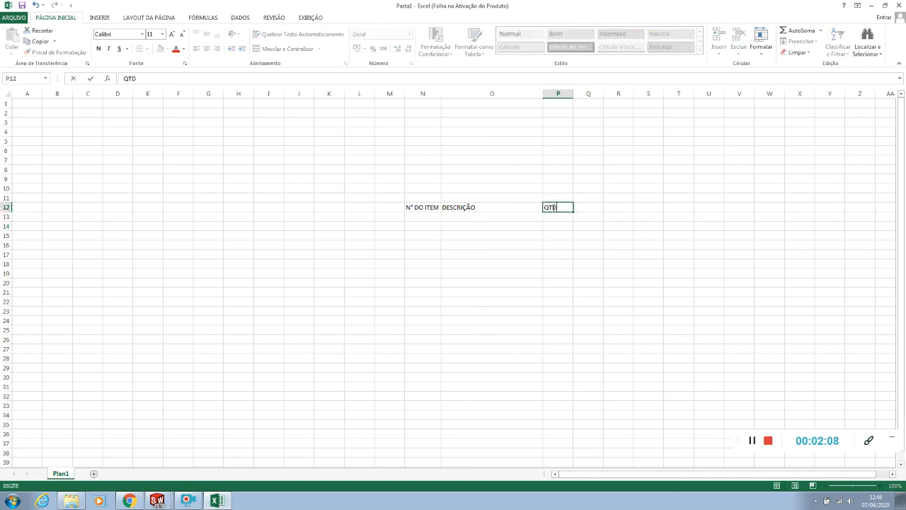
left_click(574, 247)
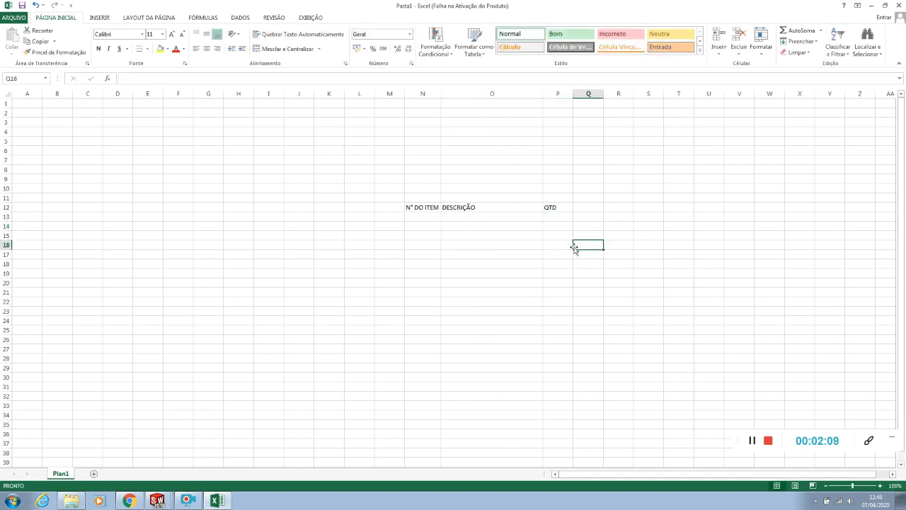
Center the three headers in cells N12 to P12 horizontally
left_click_drag(420, 208, 555, 207)
left_click(432, 221)
left_click_drag(430, 207, 550, 206)
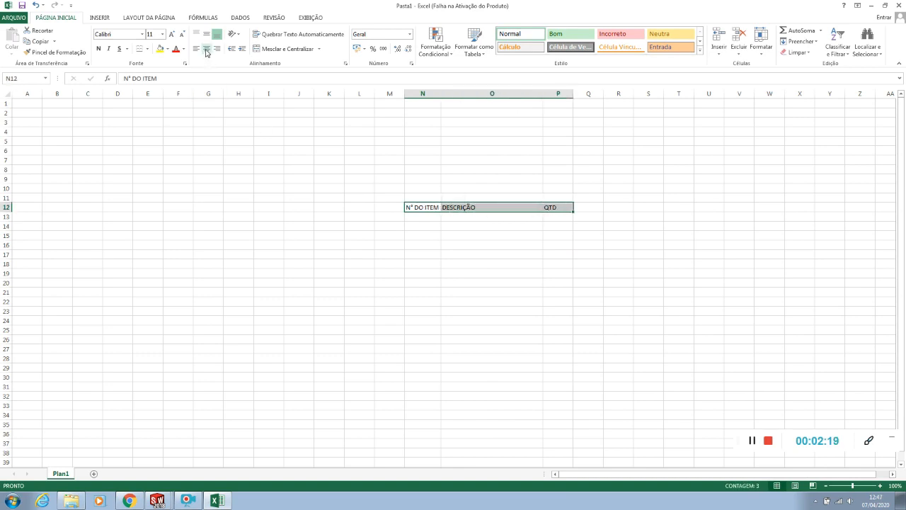
left_click(206, 51)
left_click(508, 255)
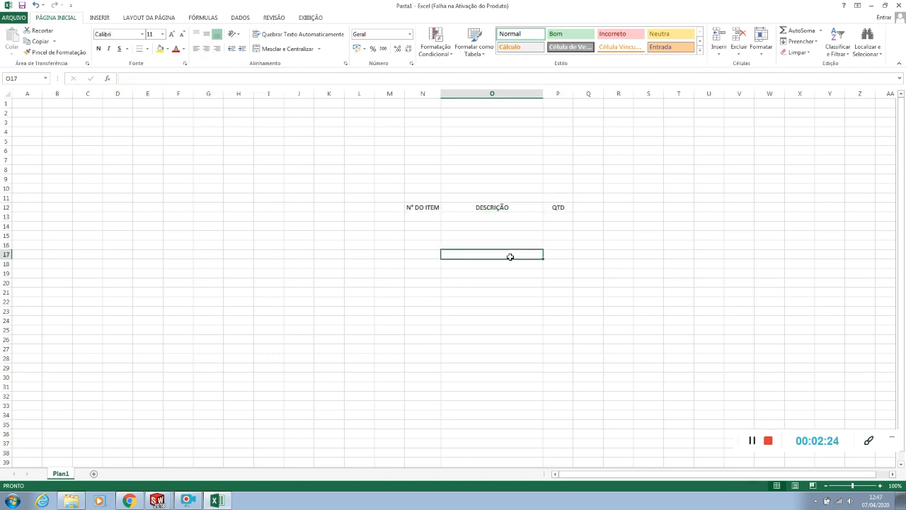
Enter the item numbers 1, 2 and 3 in cells N13 to N15
left_click(421, 218)
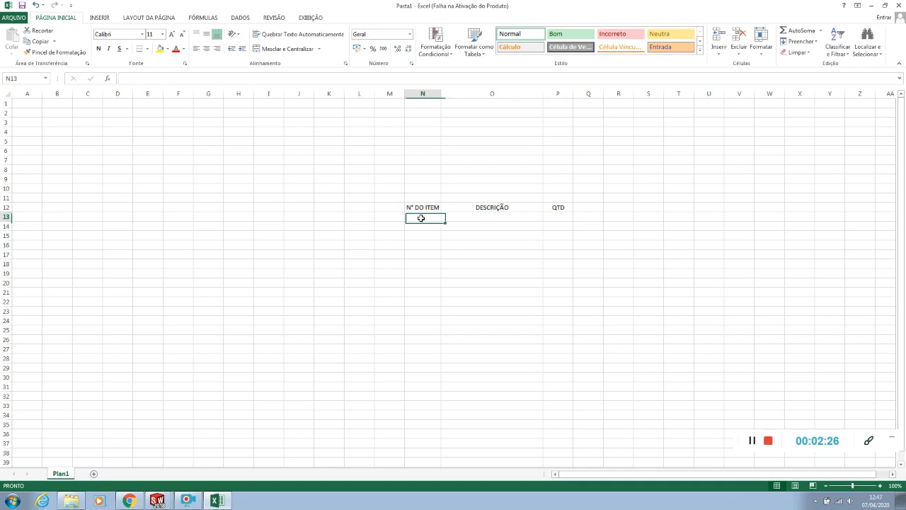
type("1")
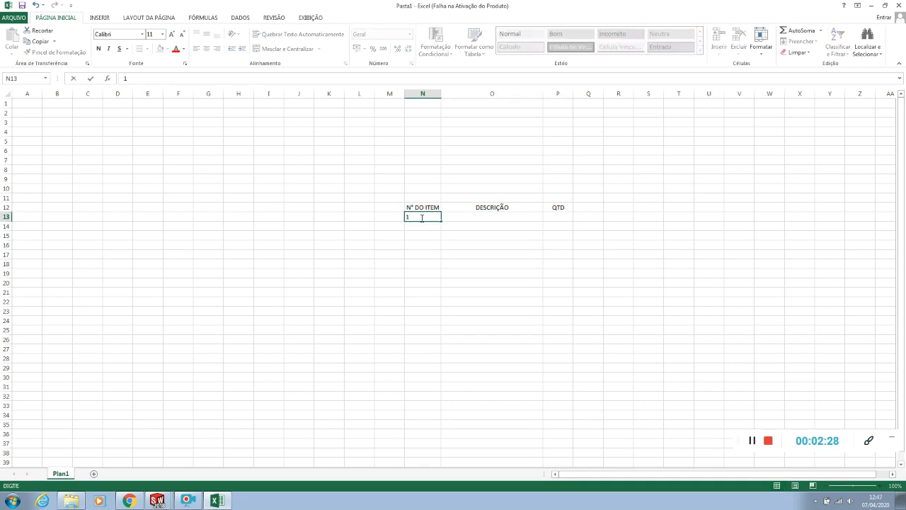
key("Return")
type("2")
key("Return")
type("3")
left_click(471, 260)
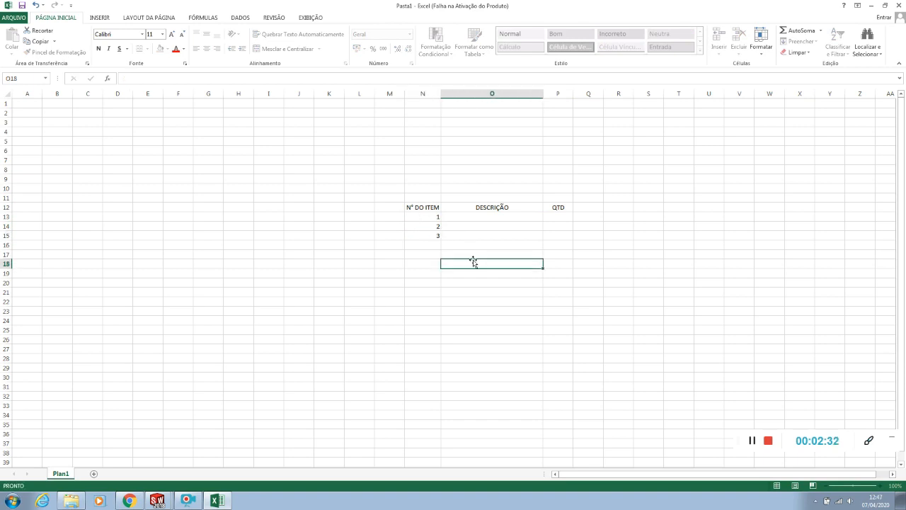
Center the item numbers in cells N13 to N15 horizontally
left_click_drag(411, 216, 412, 234)
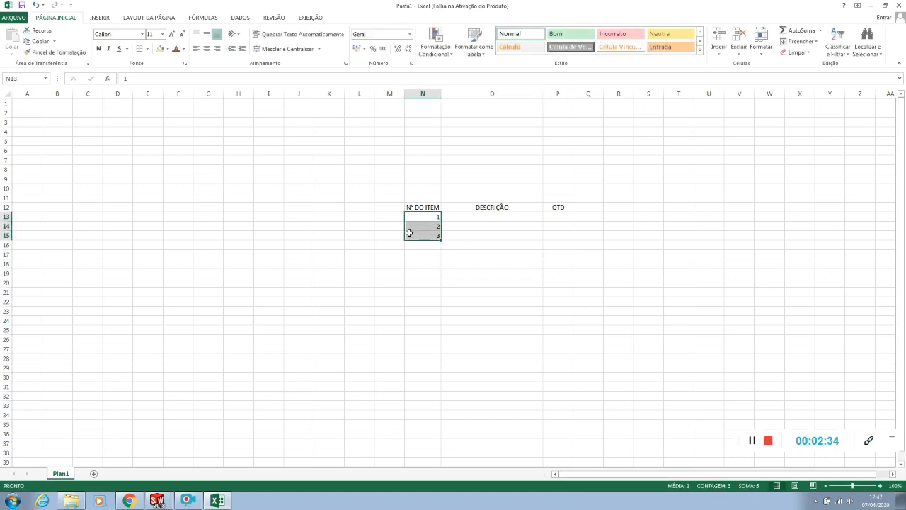
left_click(206, 48)
left_click(450, 254)
left_click(466, 246)
left_click(497, 273)
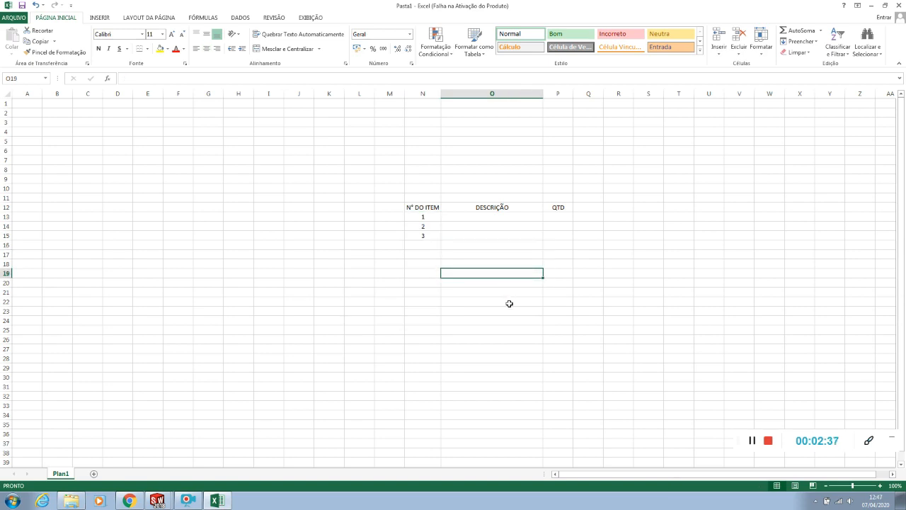
Enter the description "Chapa isa #9,52 x 68,7 x 68,7" for item 1 in cell O13
left_click(552, 217)
left_click(491, 217)
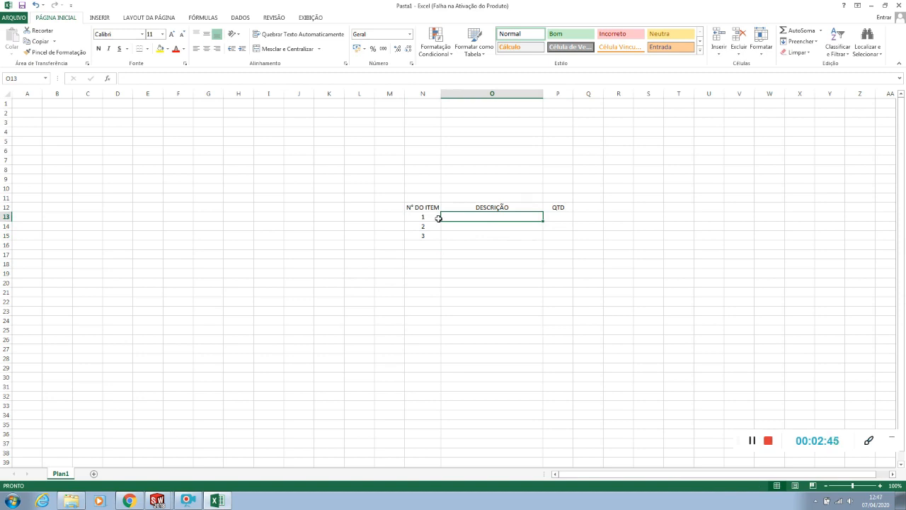
type("c")
type("Chapa")
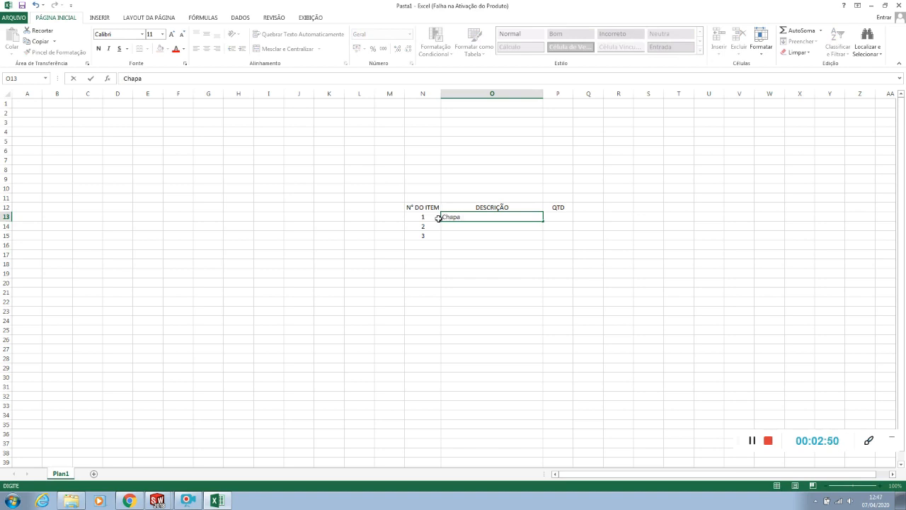
type(" isa #9,52 x 68,7 x 68,7")
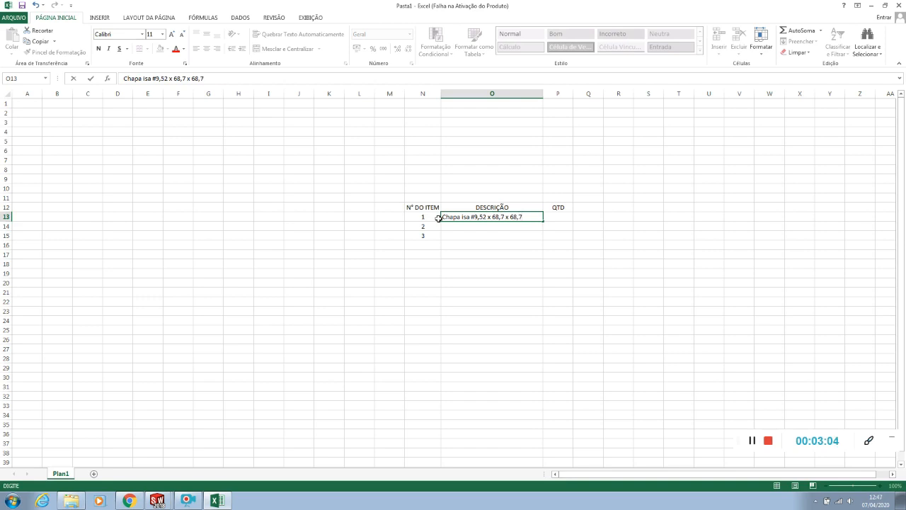
key("Tab")
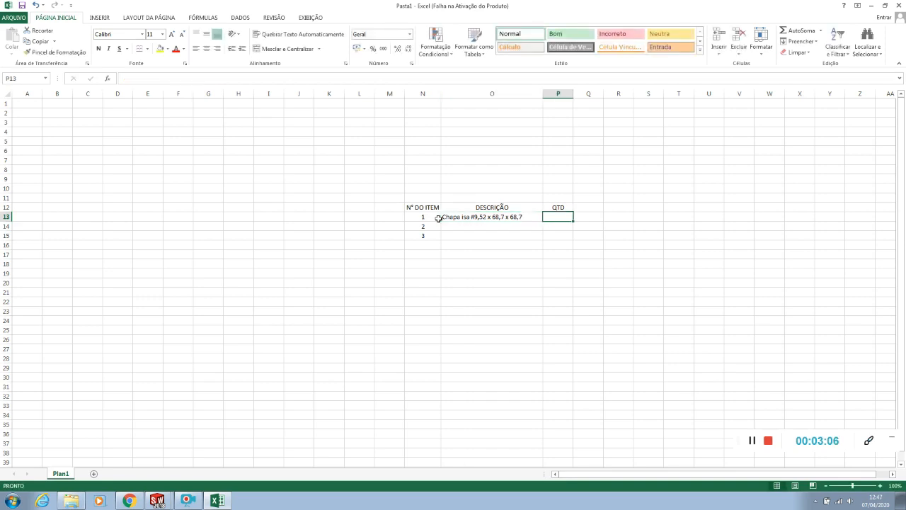
Enter a quantity of 1 for each of the three items in cells P13 to P15 and center the values
type("1")
left_click(556, 230)
type("1")
left_click(550, 235)
type("1")
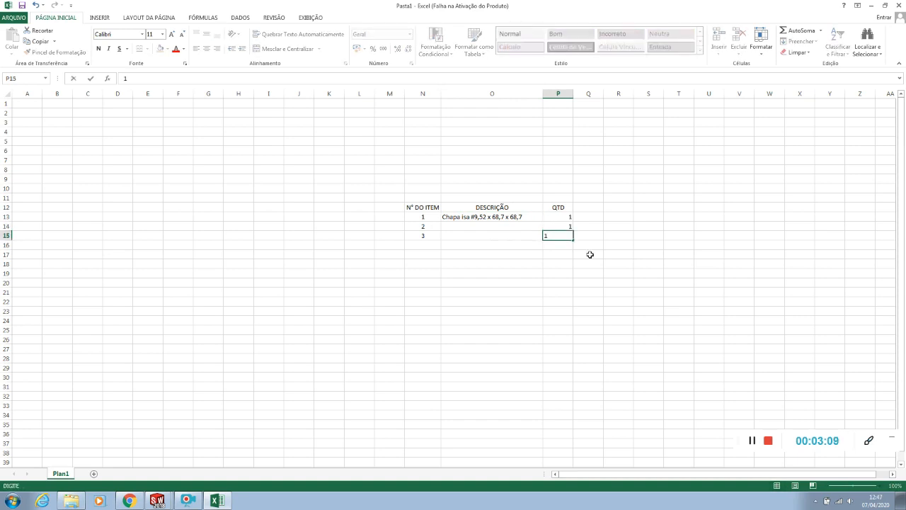
left_click(590, 254)
left_click_drag(557, 219, 557, 236)
left_click(206, 48)
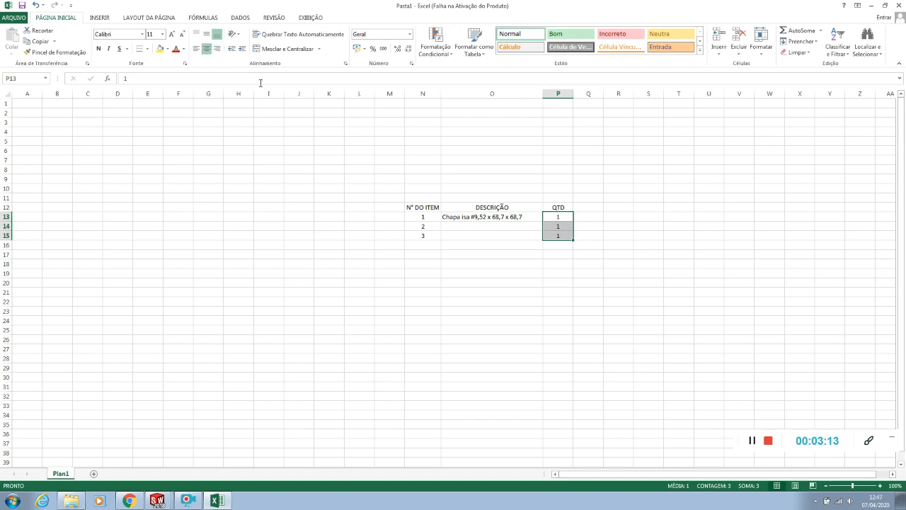
left_click(618, 291)
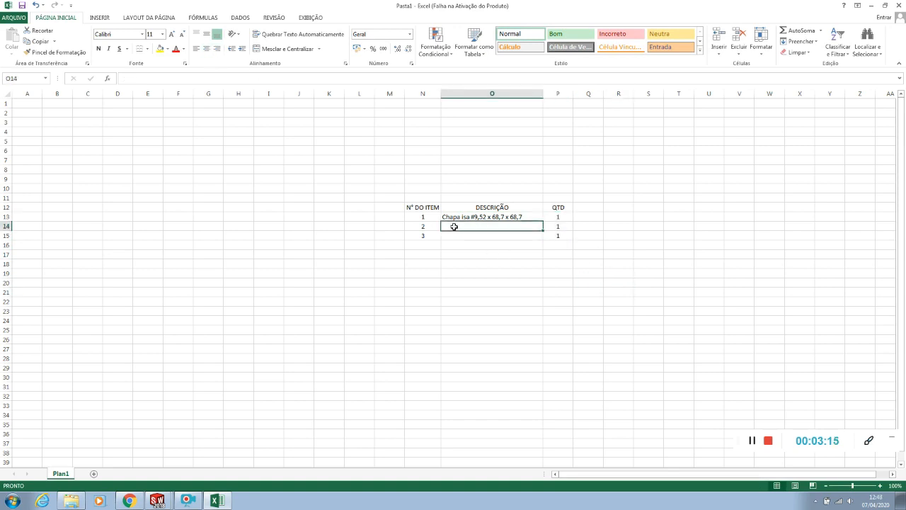
Fill cell O14 with item 1's description and correct the wording in O13 to "Chapa lisa"
type("C")
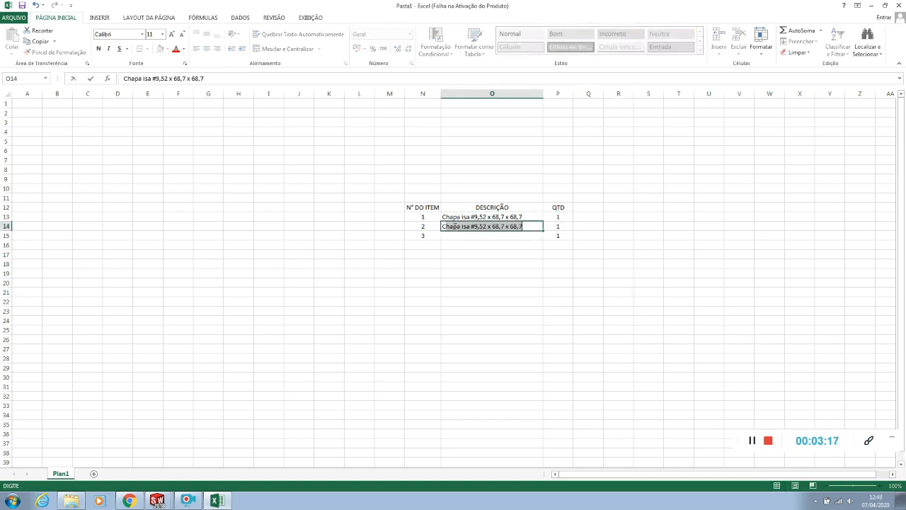
type("hapa")
double_click(462, 216)
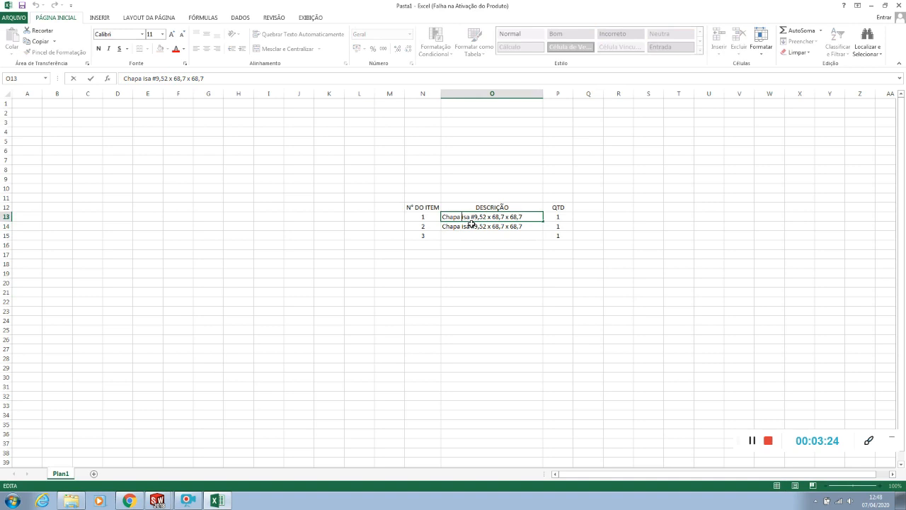
type("l")
Change item 2's description in cell O14 to "Chapa lisa #6,35 x 100 x 190"
double_click(464, 227)
left_click_drag(464, 227, 539, 234)
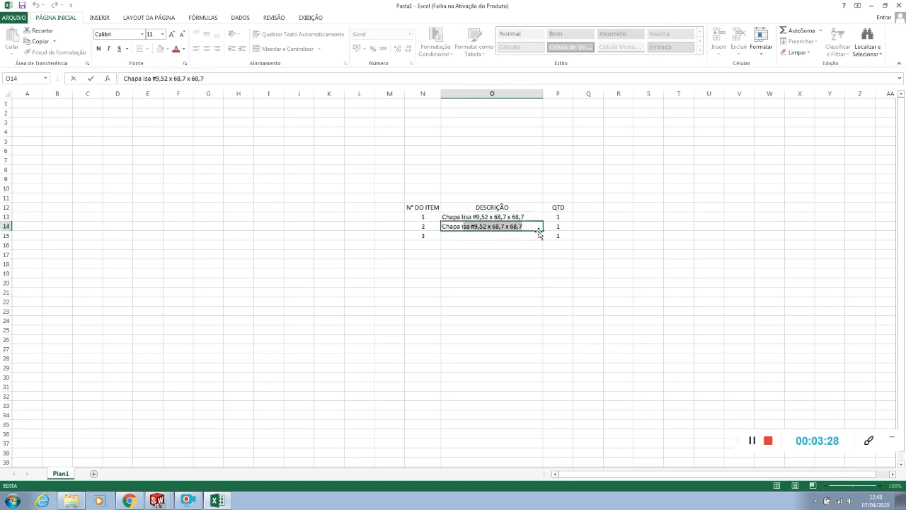
key("Delete")
type("lisa ")
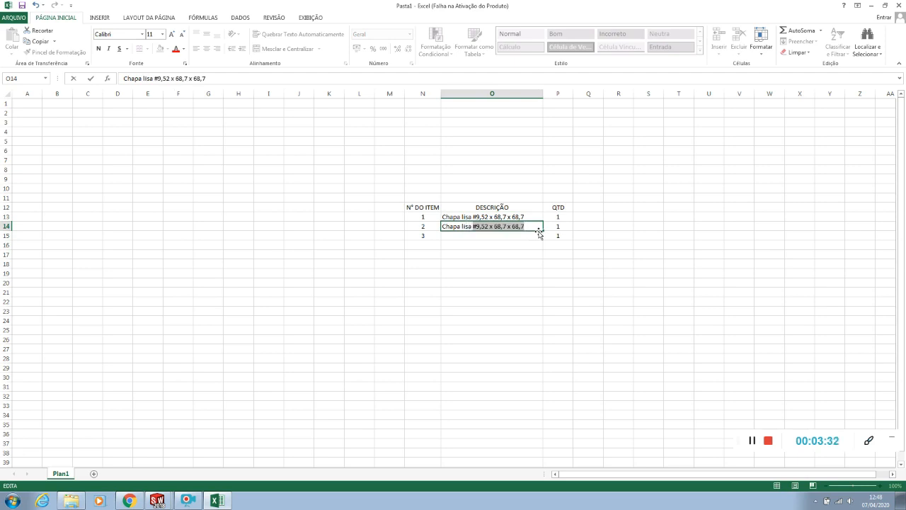
type("#6,35 x")
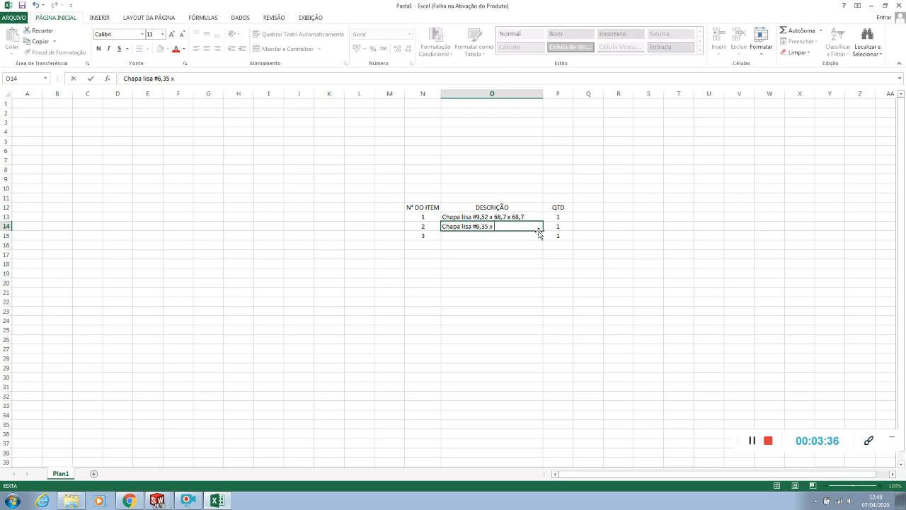
type(" 100 x 190")
left_click(542, 246)
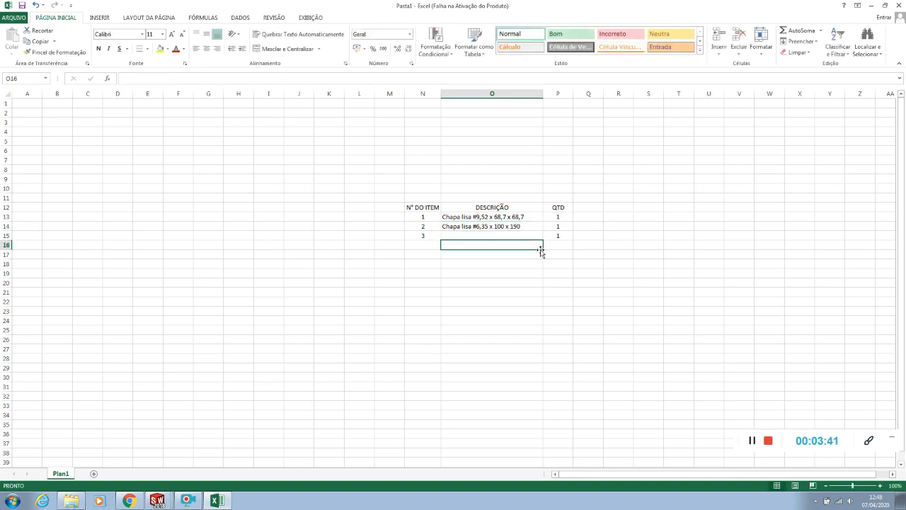
Copy item 2's description from cell O14 into cell O15 for item 3
left_click(478, 228)
key("ctrl+c")
left_click(479, 235)
key("ctrl+v")
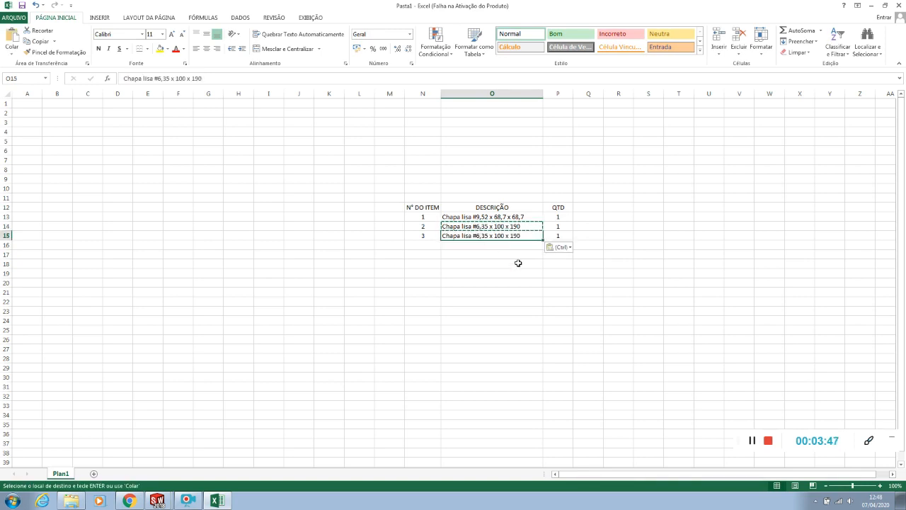
left_click(518, 262)
key("Escape")
left_click(479, 228)
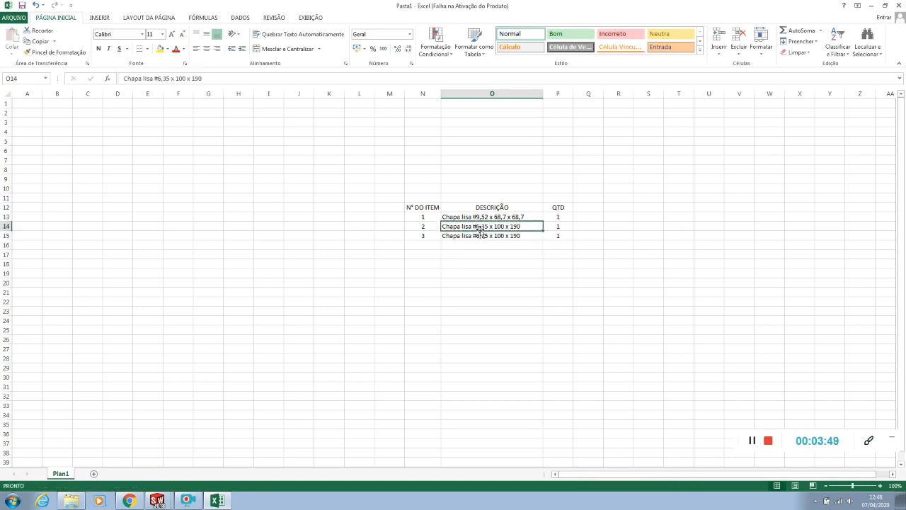
key("ctrl+c")
left_click(487, 236)
key("ctrl+v")
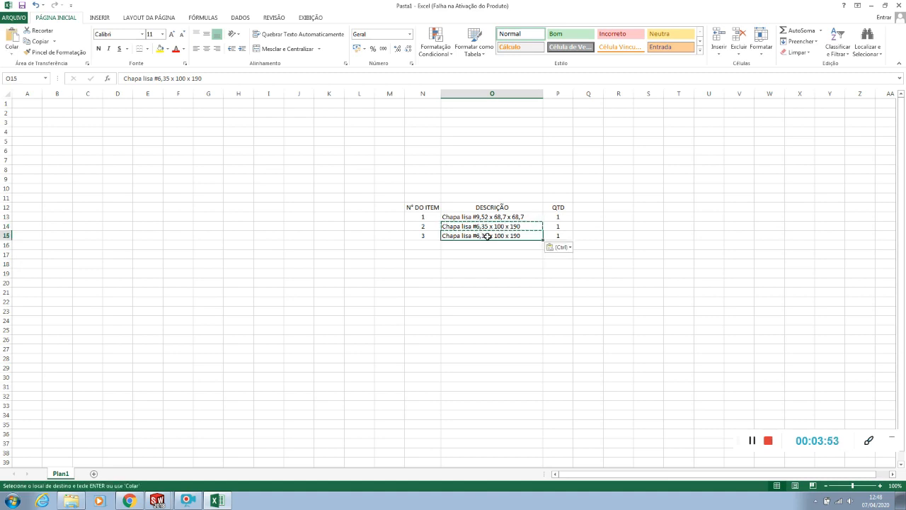
left_click(553, 283)
key("Escape")
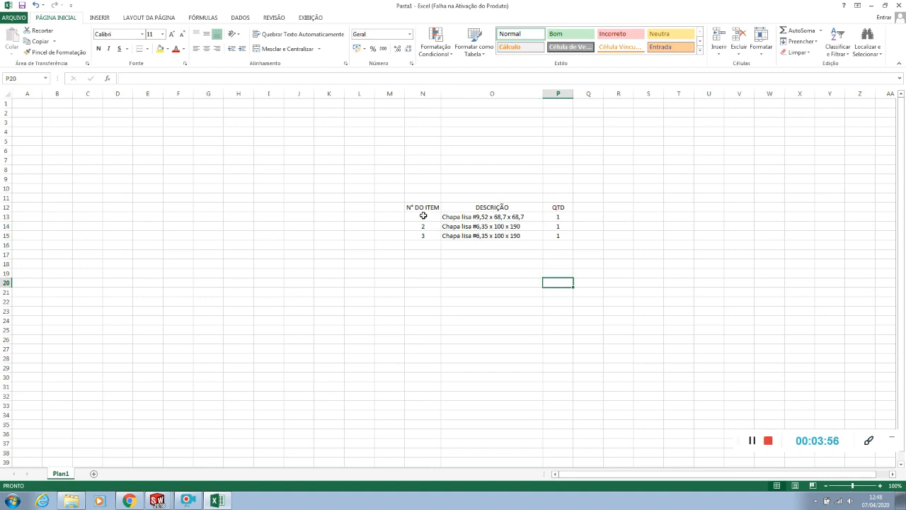
Apply borders to all cells of the parts list in N12 to P15
left_click_drag(420, 209, 558, 240)
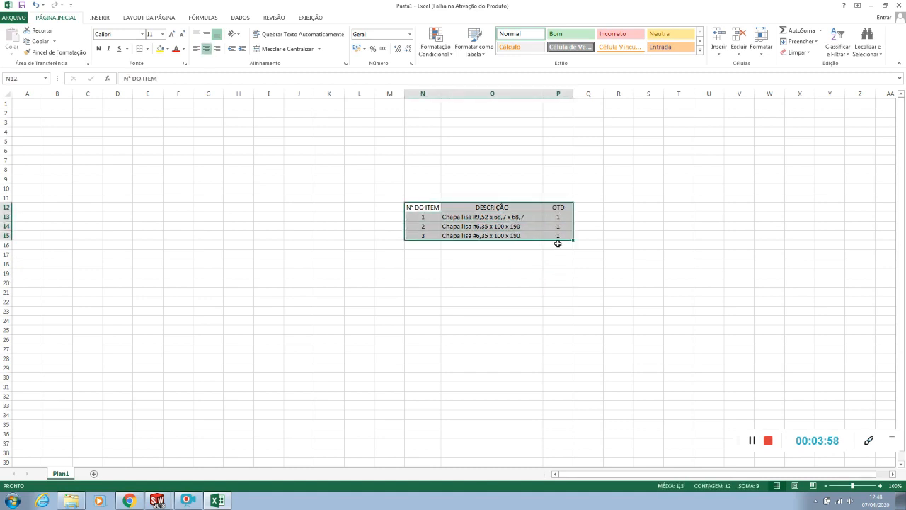
left_click(598, 290)
left_click_drag(424, 208, 554, 242)
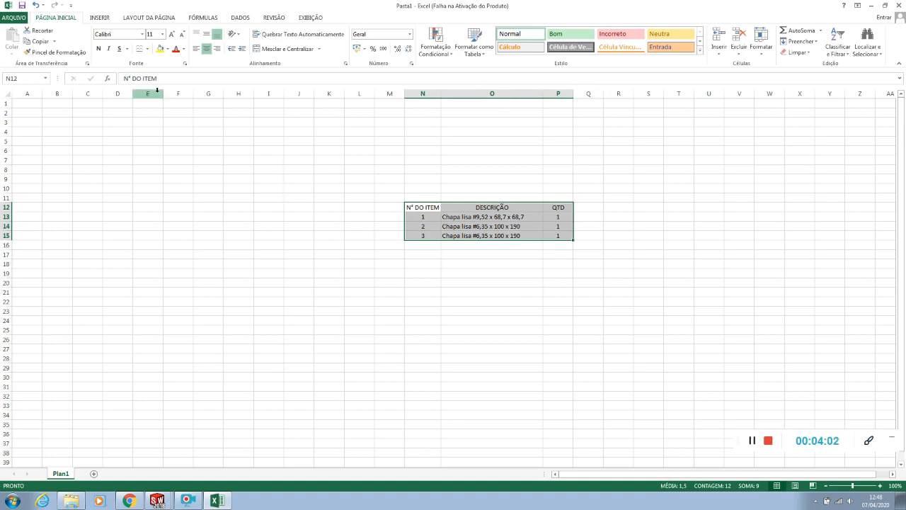
left_click(464, 318)
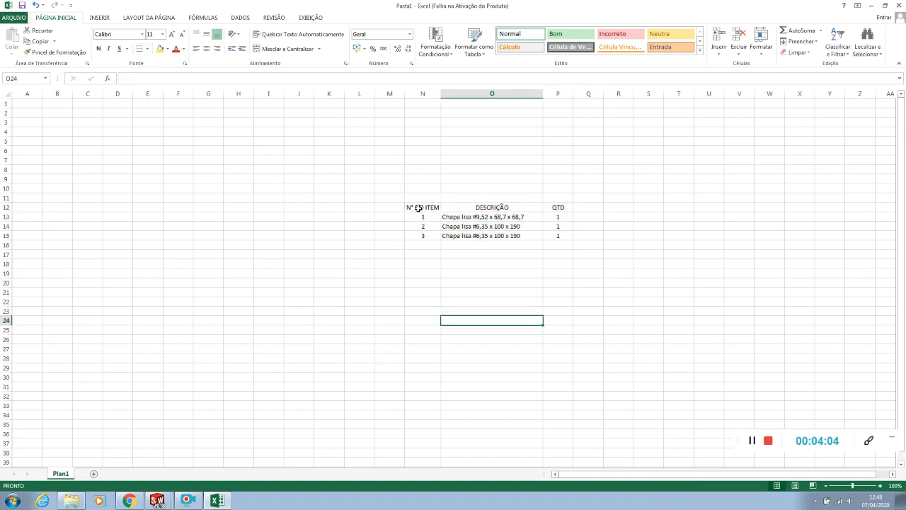
left_click_drag(418, 208, 554, 236)
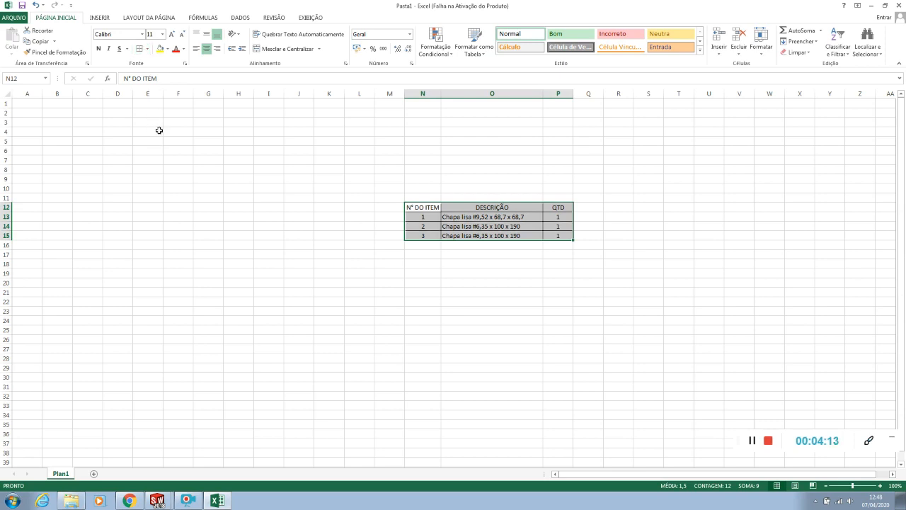
left_click(577, 329)
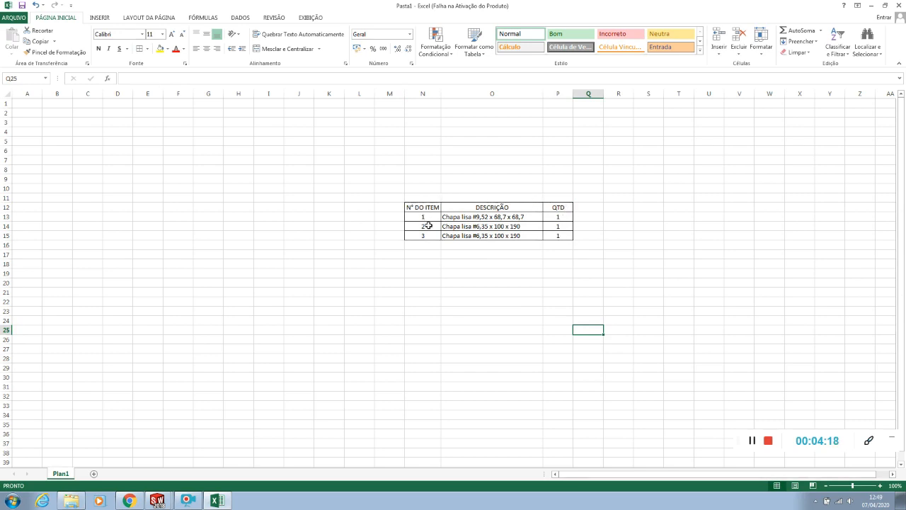
Copy the parts list N12 to P15 and paste it into the Montagem1 drawing sheet in SOLIDWORKS
left_click_drag(423, 209, 552, 234)
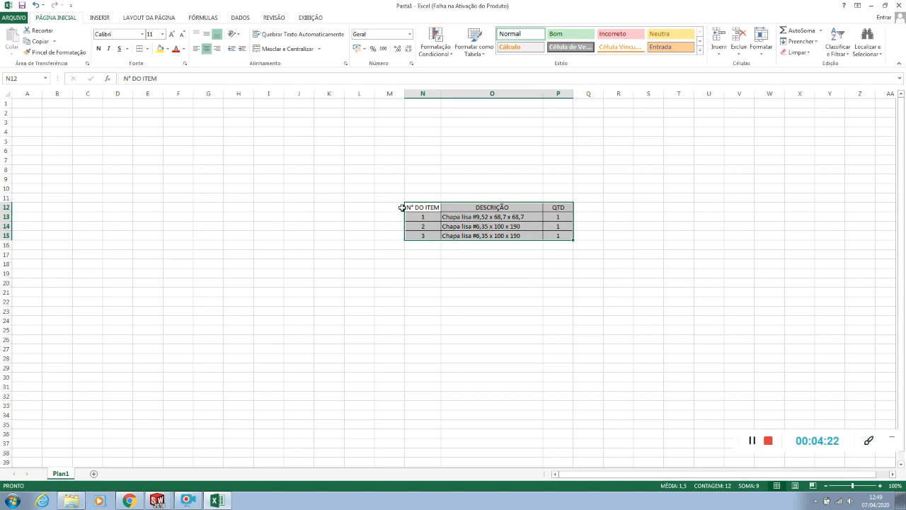
key("ctrl+c")
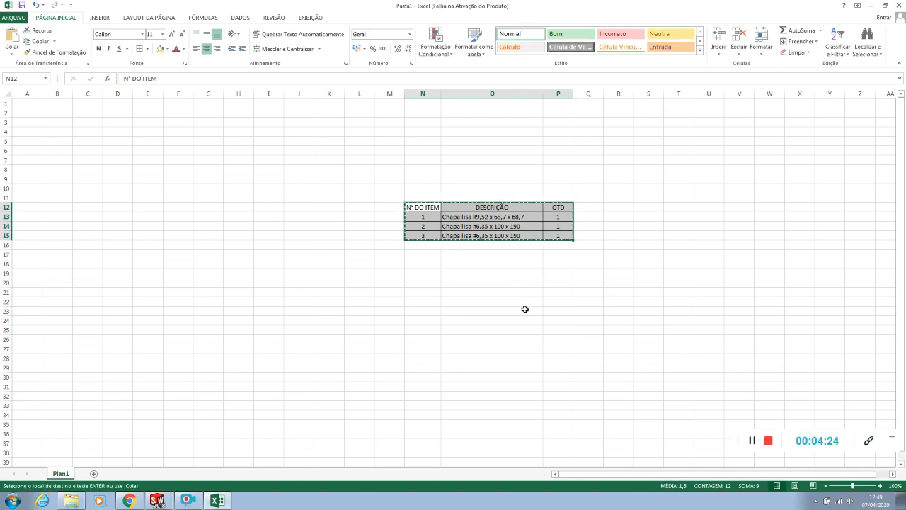
key("alt+Tab")
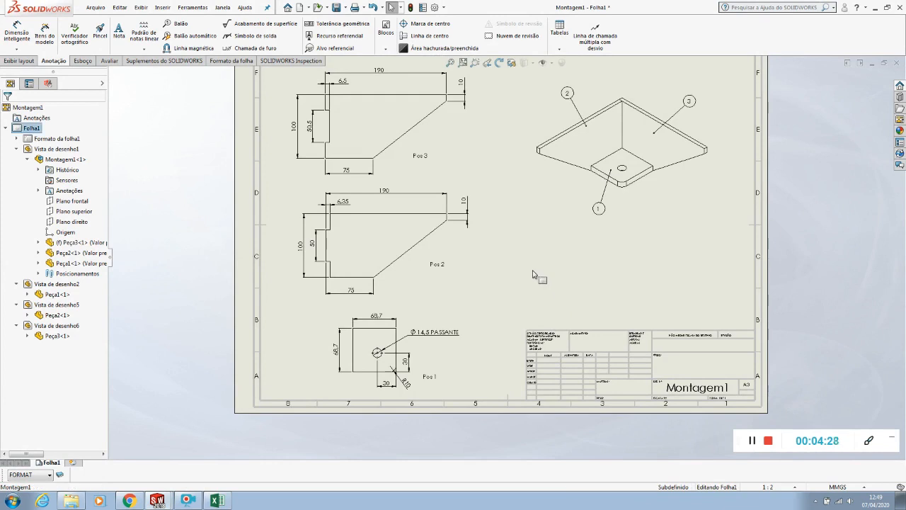
key("ctrl+v")
scroll(666, 306, "down", 4)
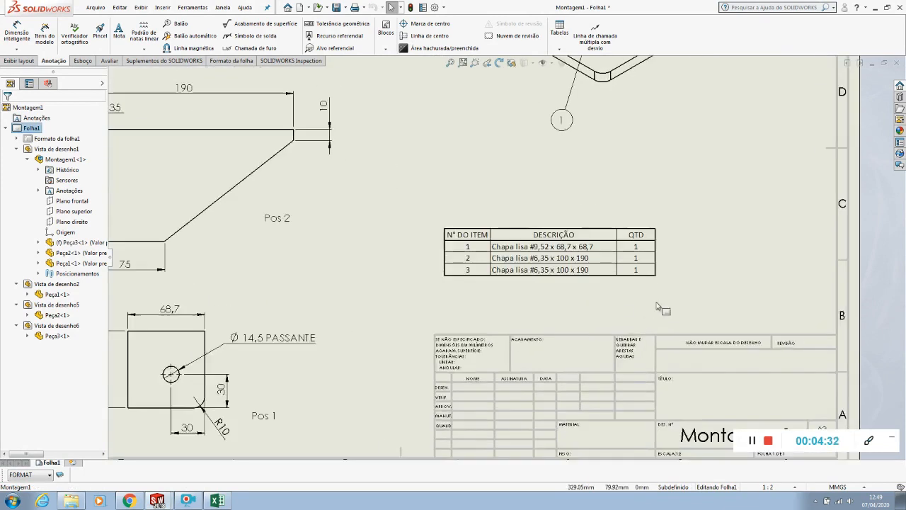
Place the pasted parts list directly above the title block and enlarge it to the title block's full width
left_click(524, 244)
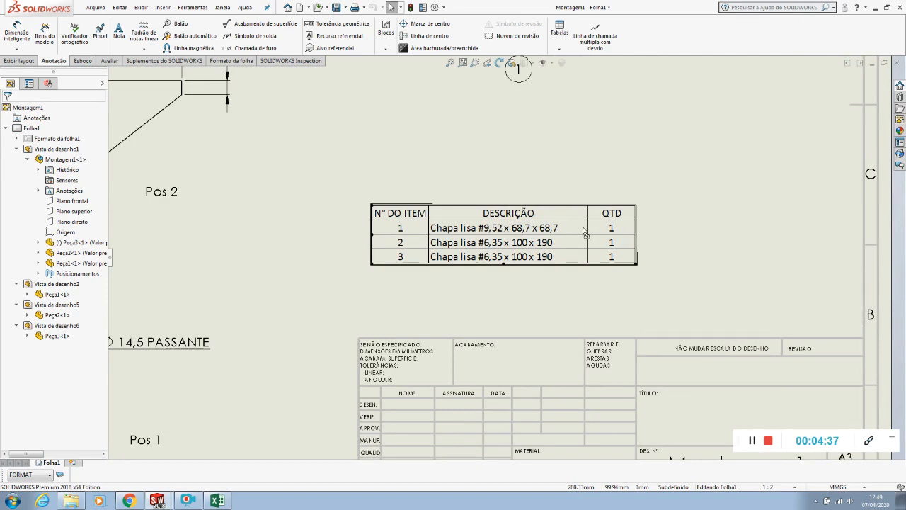
left_click_drag(522, 246, 583, 231)
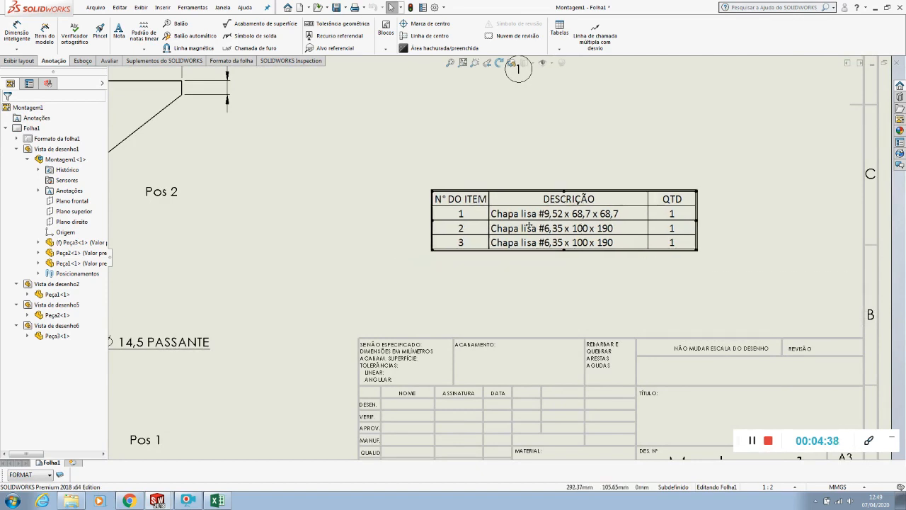
left_click(734, 314)
left_click(630, 301)
left_click_drag(600, 281, 364, 225)
left_click(323, 239)
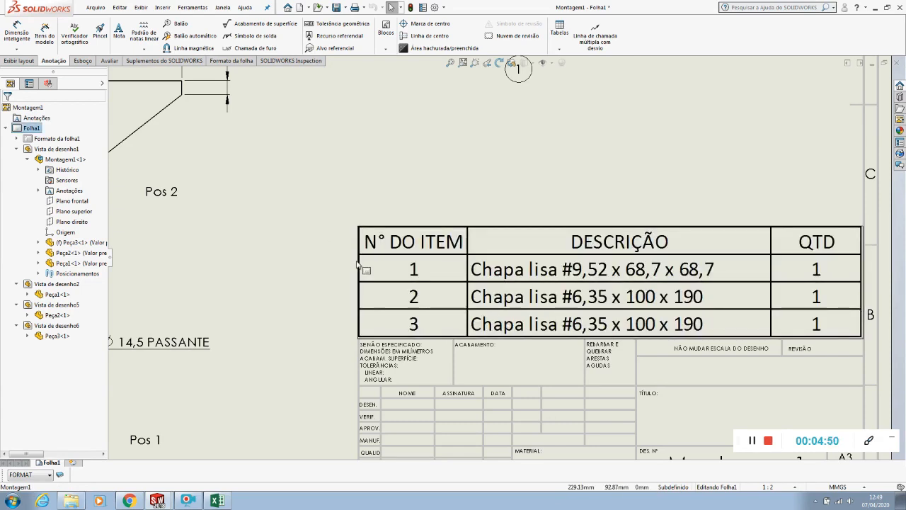
Shift the isometric assembly view and its balloons slightly down and to the right on the sheet
scroll(356, 267, "up", 2)
key("f")
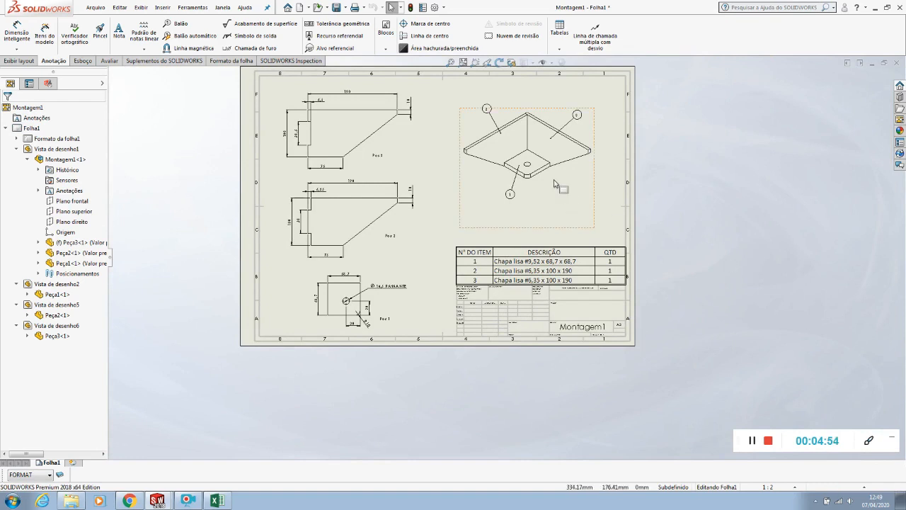
left_click_drag(594, 203, 602, 209)
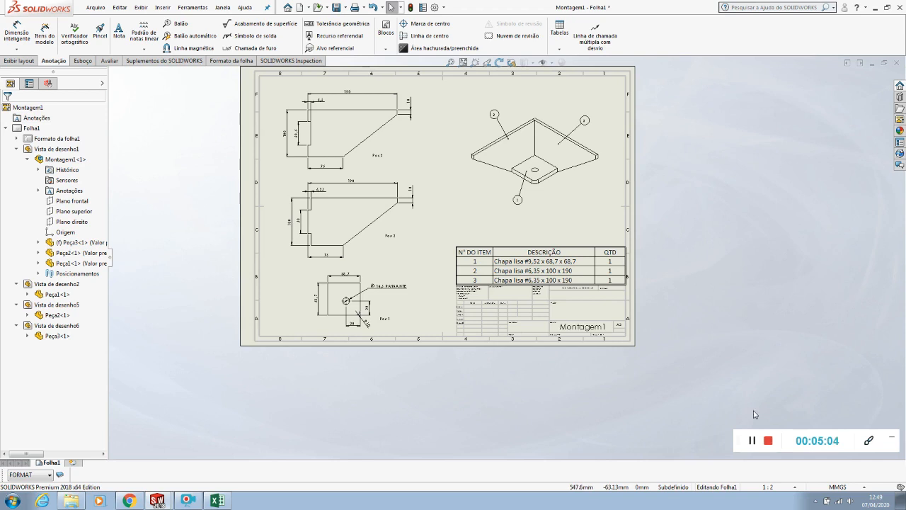
left_click(752, 440)
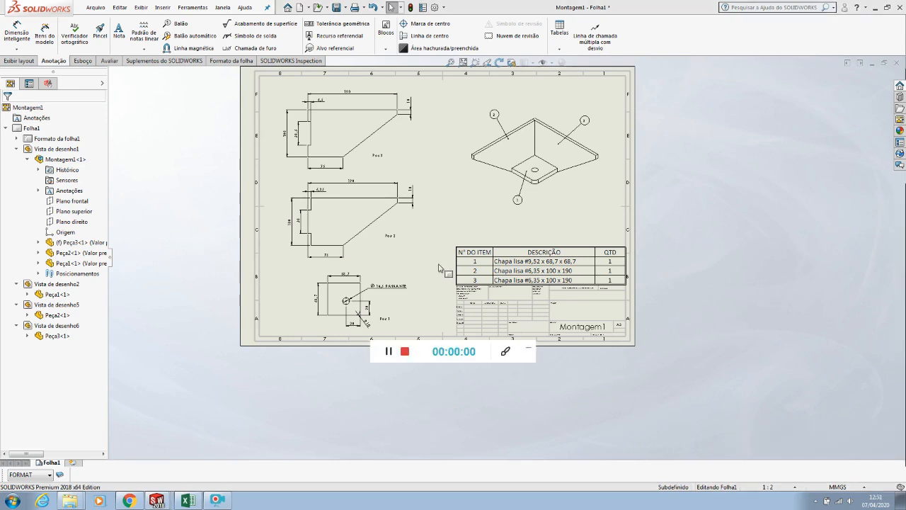
mouse_move(426, 347)
left_mouse_down()
mouse_move(661, 411)
mouse_move(793, 434)
left_mouse_up()
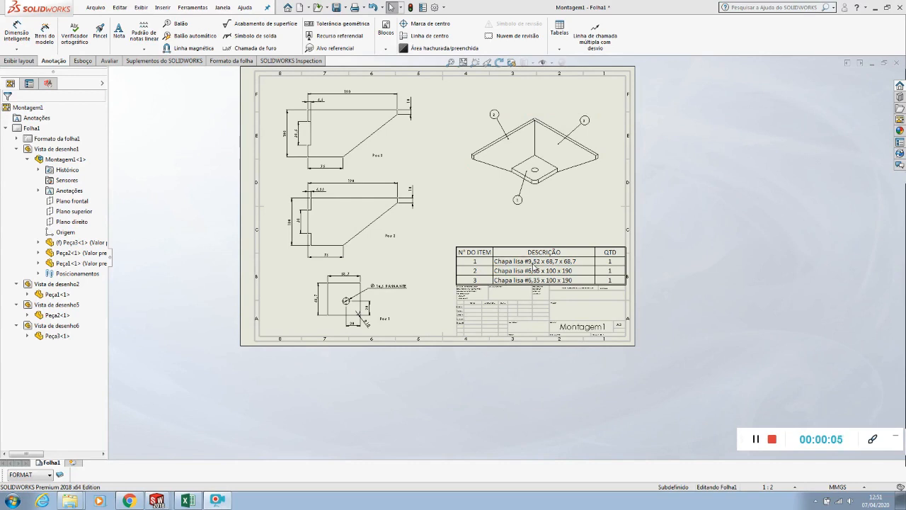
Open the part Peça2 from the isometric assembly view
left_click(499, 161)
right_click(500, 158)
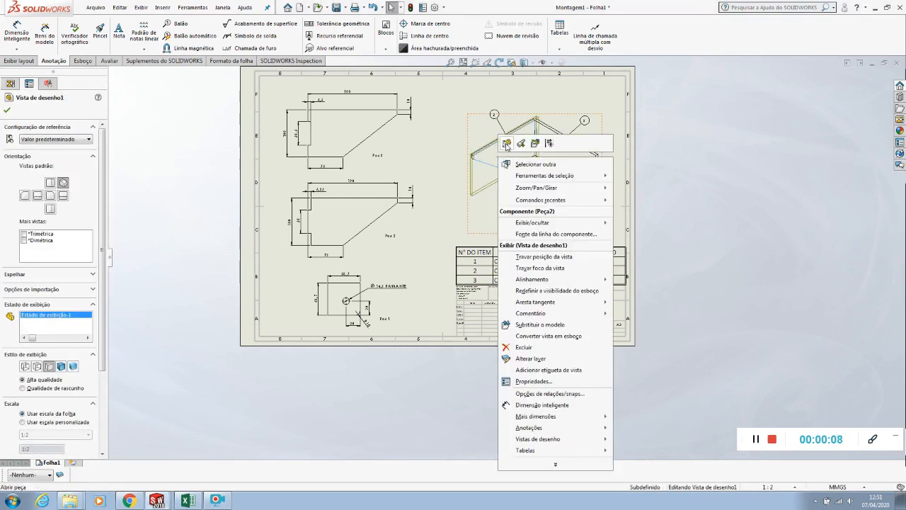
left_click(507, 144)
middle_click_drag(356, 254, 481, 281)
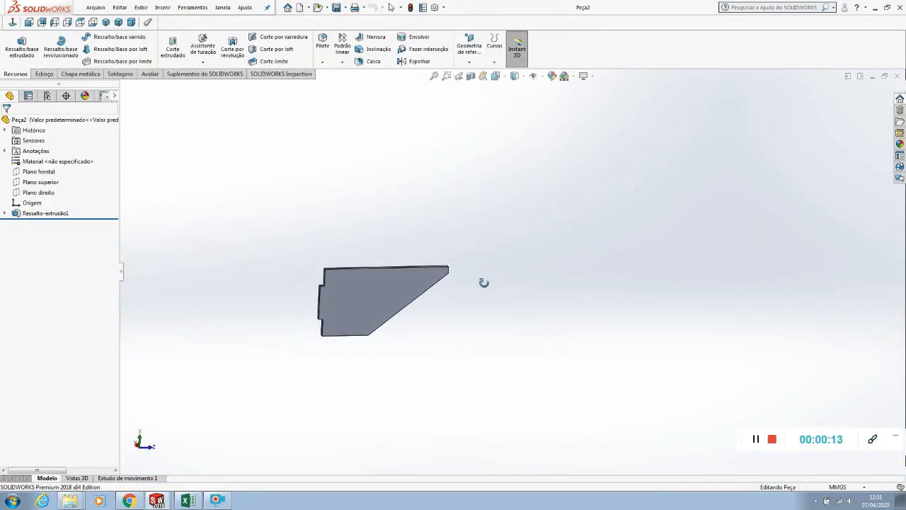
Add a custom file property Description to Peça2 with the text value "Chapa lisa #6,35 x 100 x 190"
left_click(422, 9)
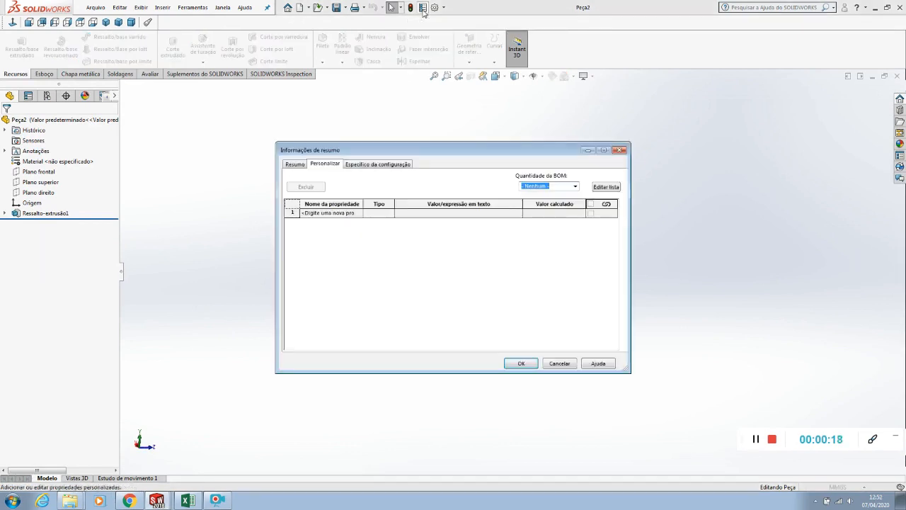
left_click(297, 165)
left_click(316, 168)
left_click(367, 165)
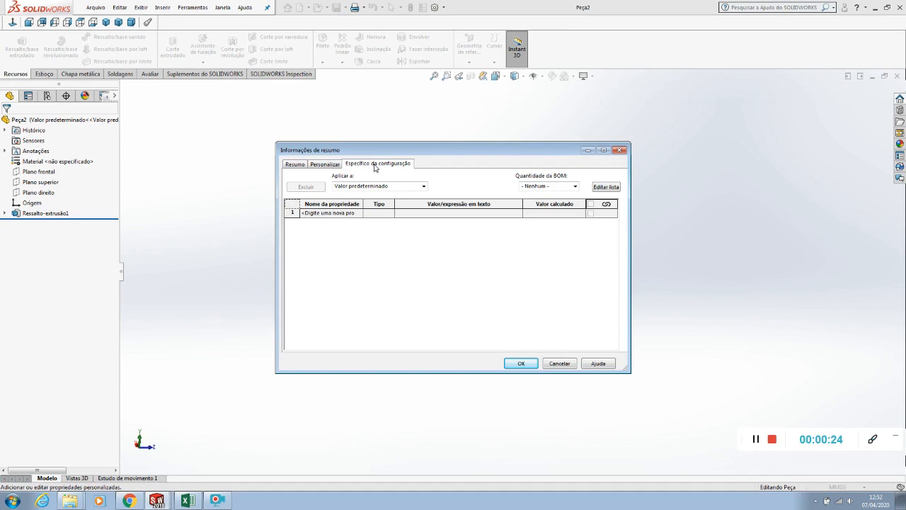
left_click(324, 164)
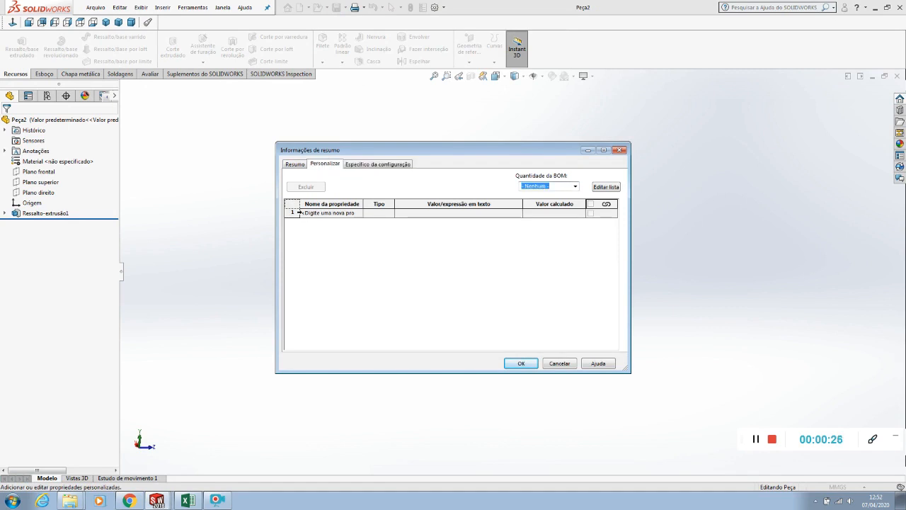
left_click(311, 213)
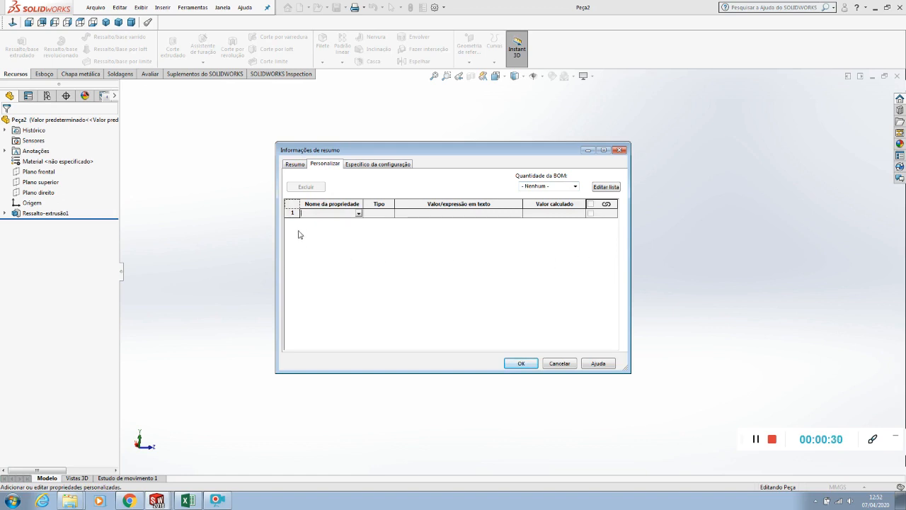
left_click(359, 213)
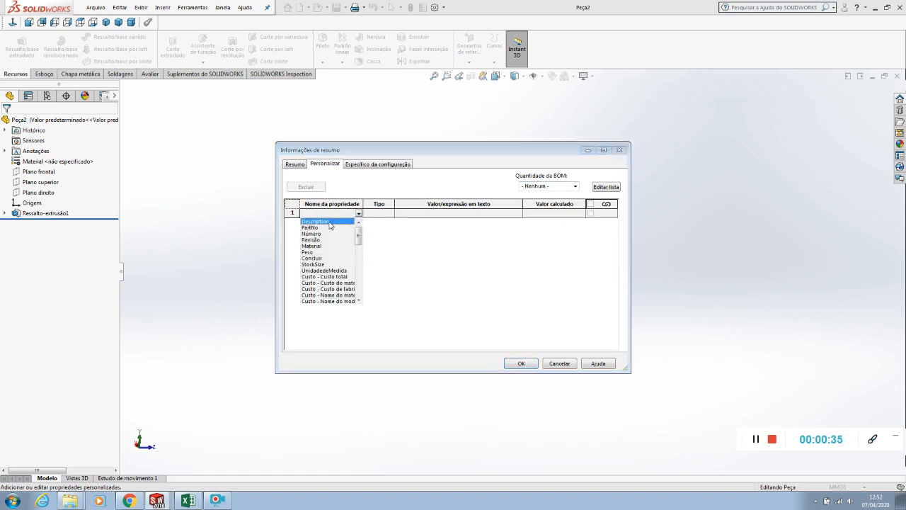
left_click(329, 222)
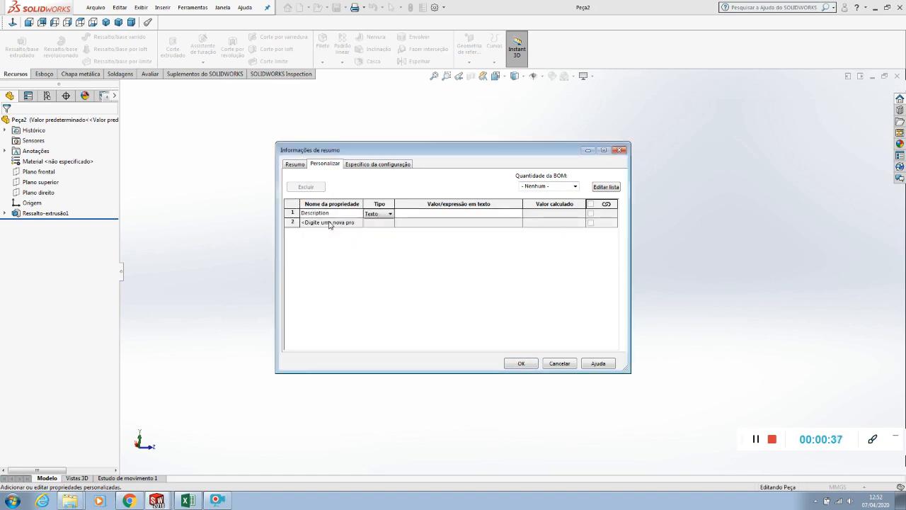
left_click(430, 213)
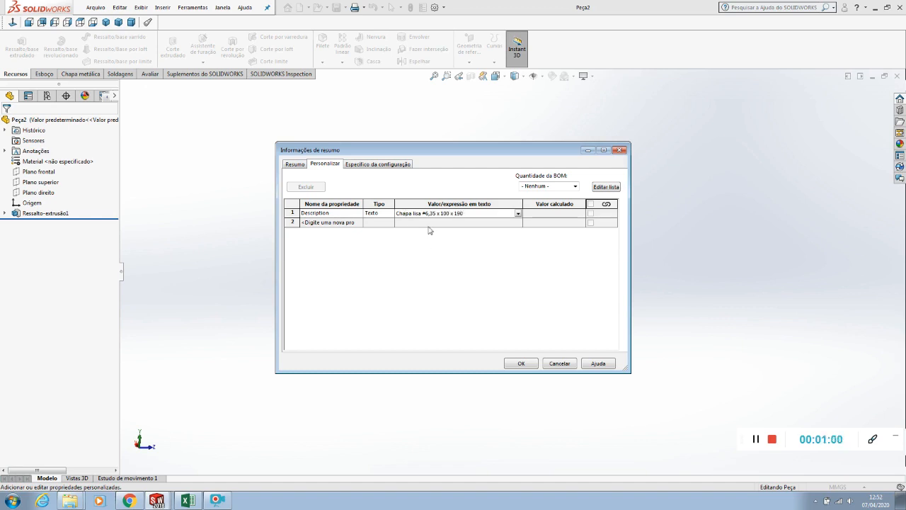
left_click(519, 363)
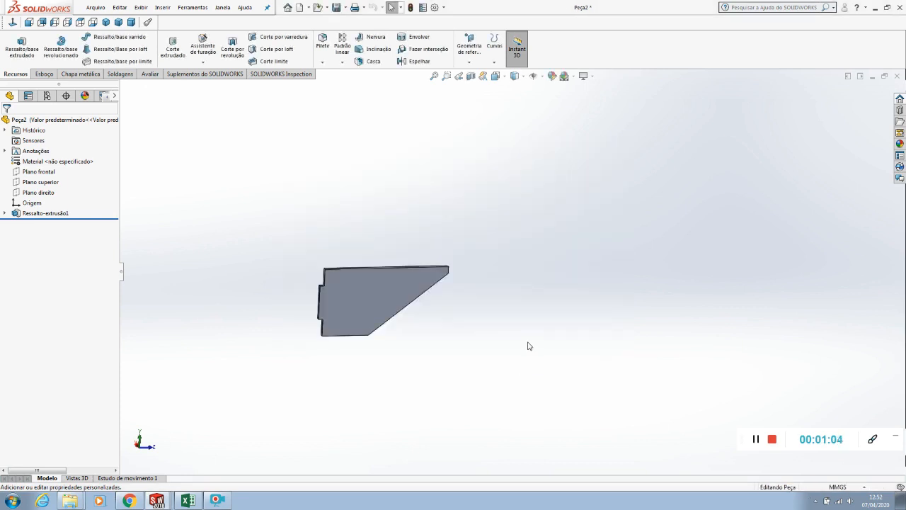
Check the Description value in Peça2's custom file properties
left_click(422, 7)
left_click(477, 212)
key("ctrl+c")
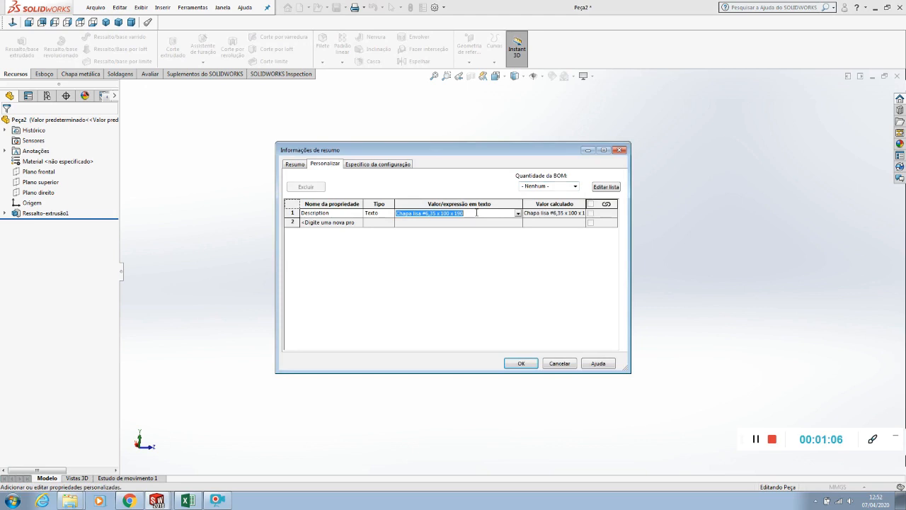
left_click(521, 364)
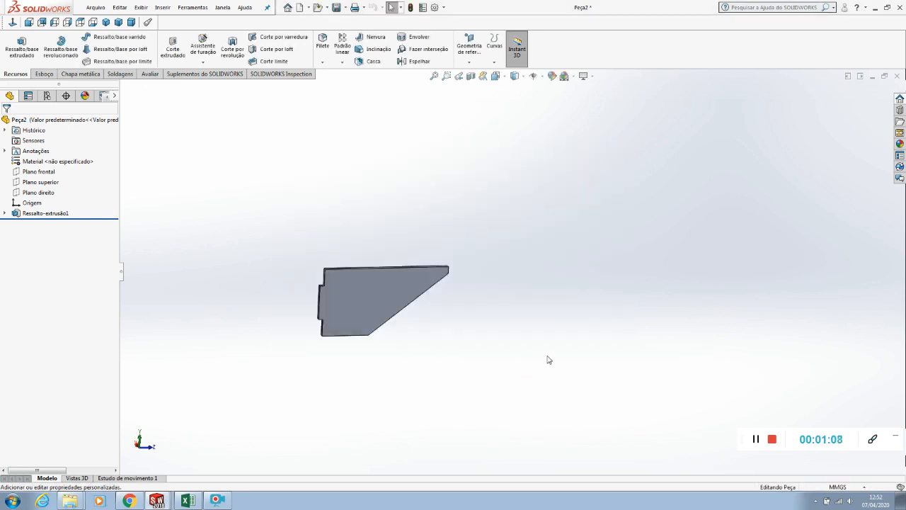
Close Peça2 with its changes saved and open the part Peça1 from the isometric assembly view
left_click(897, 77)
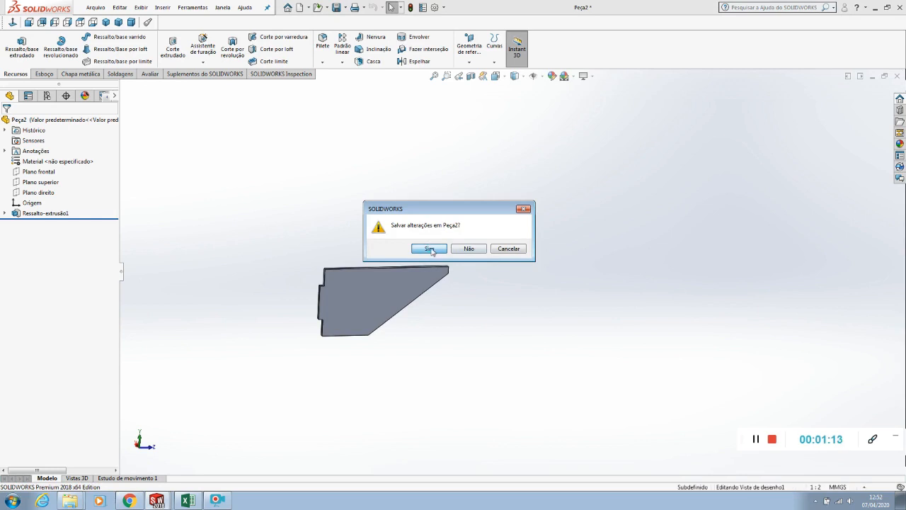
left_click(430, 248)
left_click(546, 138)
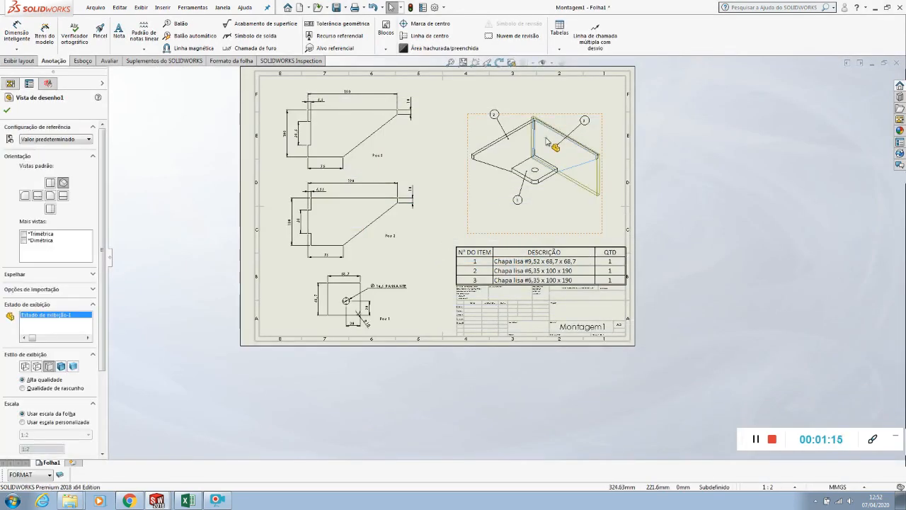
right_click(546, 140)
left_click(552, 125)
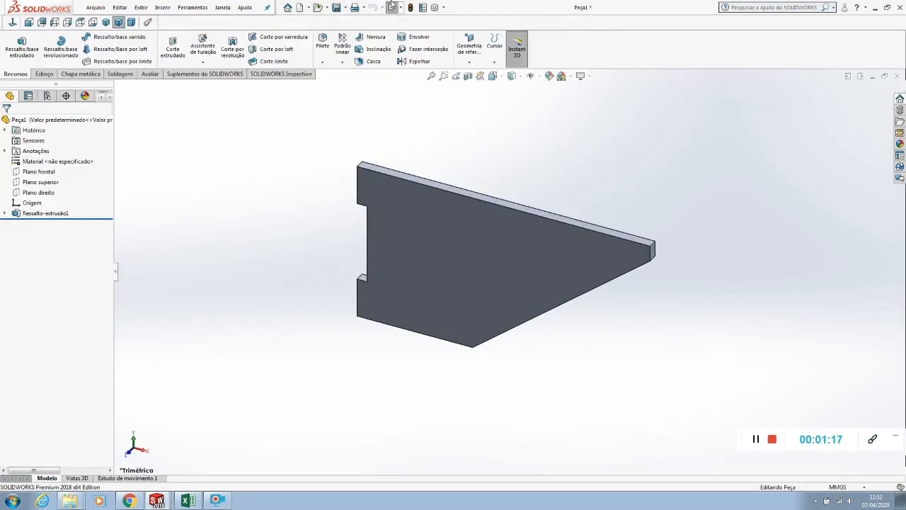
Add a custom file property Description to Peça1 with the text value "Chapa lisa #6,35 x 100 x 190"
left_click(392, 5)
left_click(322, 213)
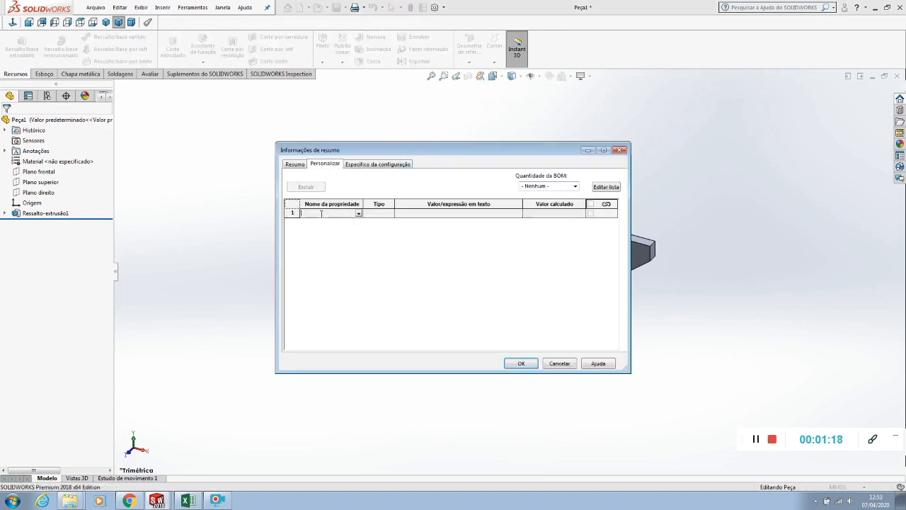
left_click(358, 213)
left_click(357, 222)
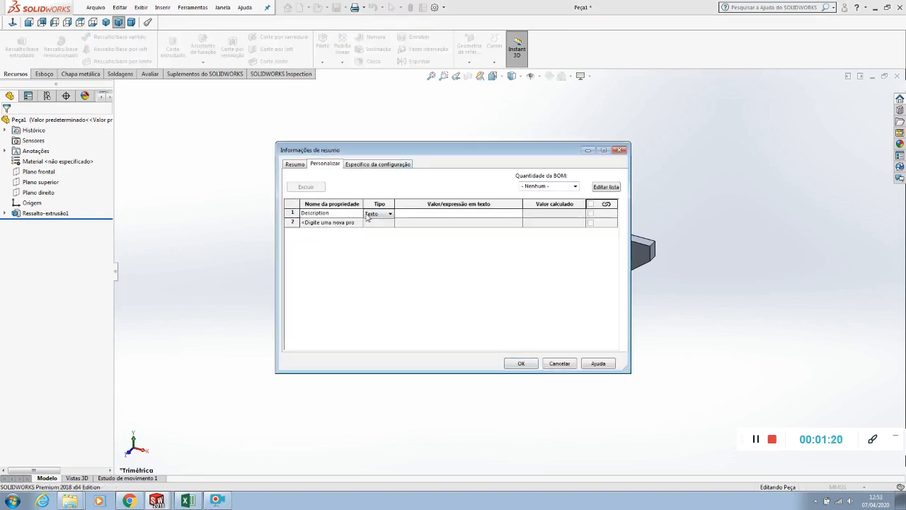
left_click(428, 213)
key("ctrl+v")
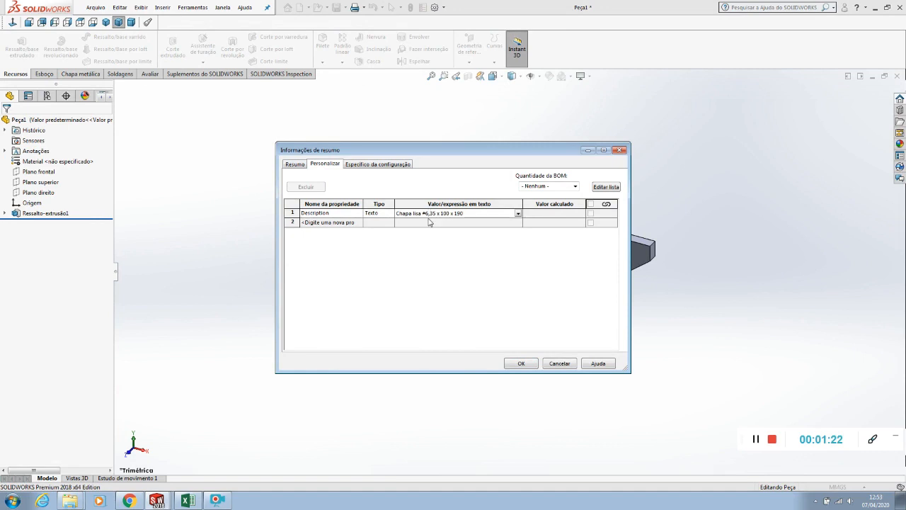
left_click(518, 364)
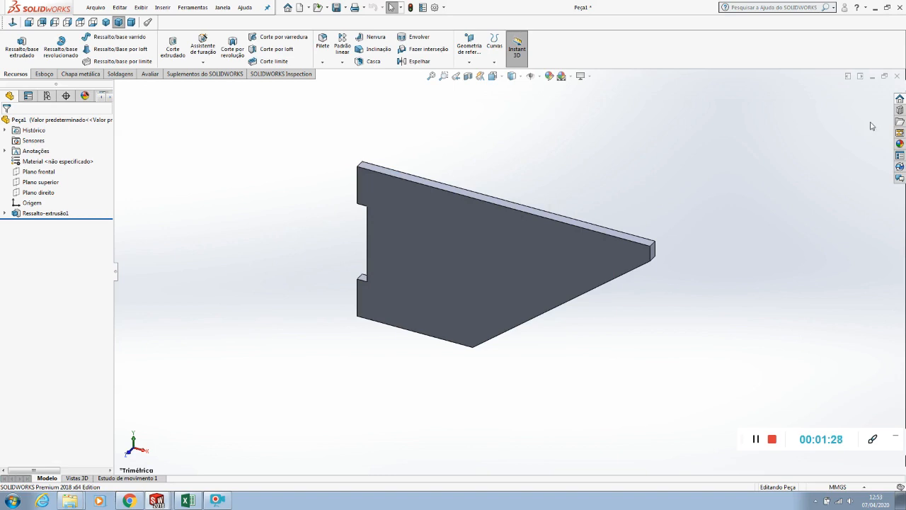
Close Peça1 with its changes saved and open the part Peça3 from the isometric assembly view
left_click(897, 76)
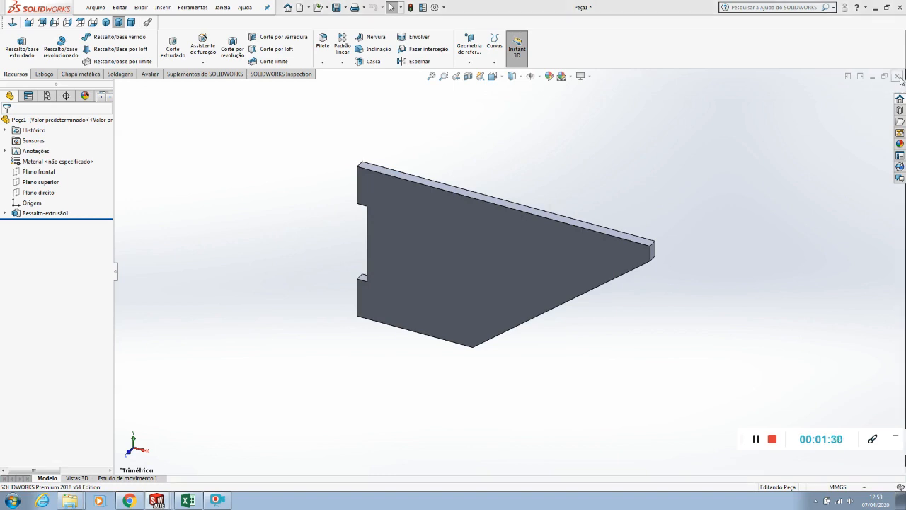
left_click(430, 249)
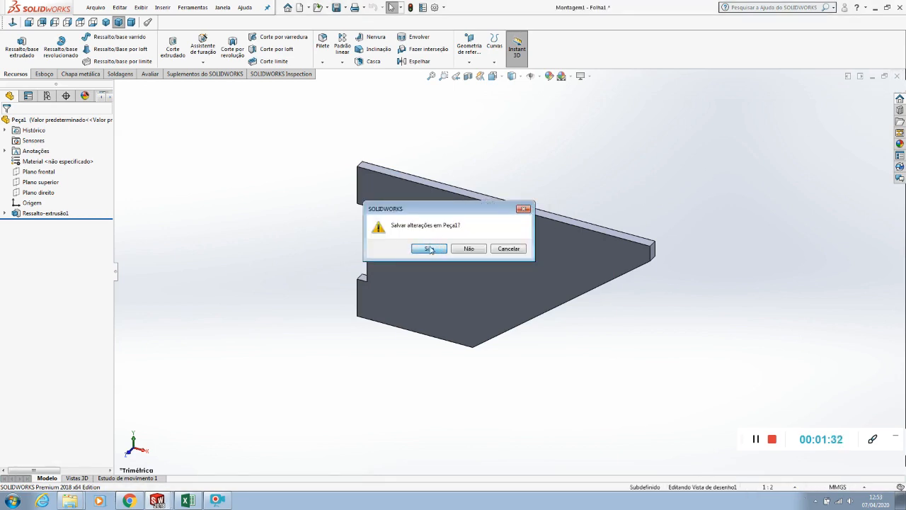
right_click(547, 169)
left_click(554, 153)
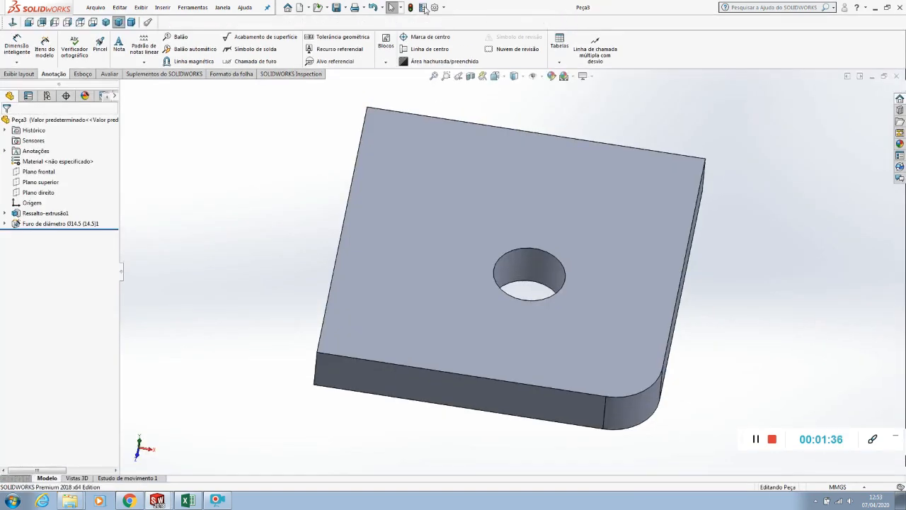
Add a custom file property Description to Peça3 with the text value "Chapa lisa #9,52 x 68,7 x 68,7"
left_click(422, 8)
left_click(323, 212)
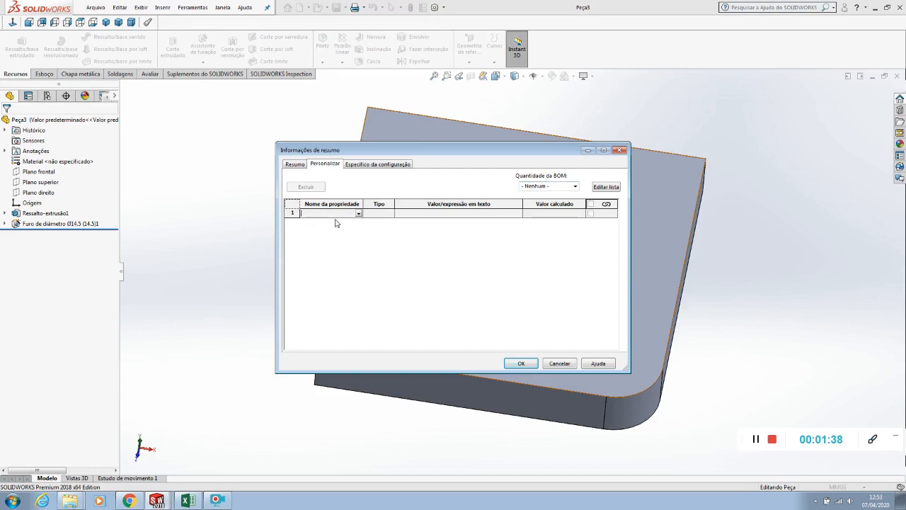
left_click(359, 214)
left_click(338, 225)
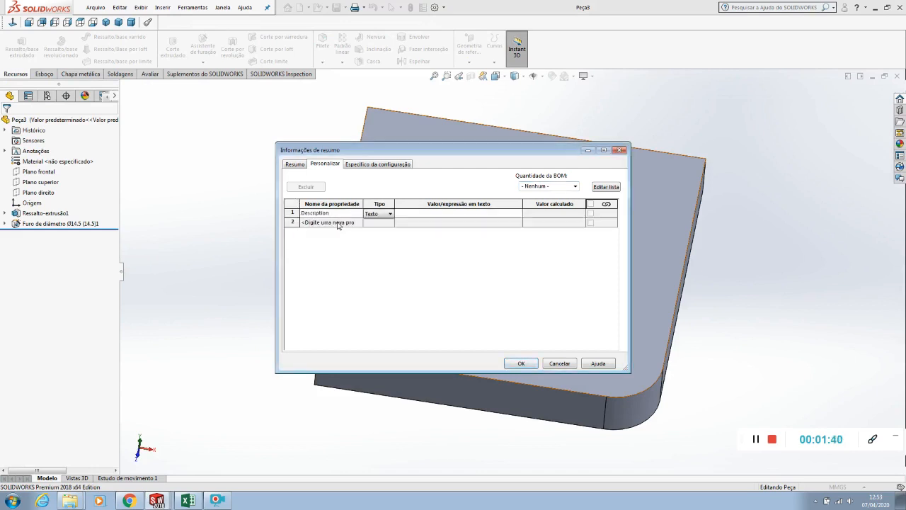
left_click(426, 214)
type("Chapa lisa 4,35 x 100 x 190")
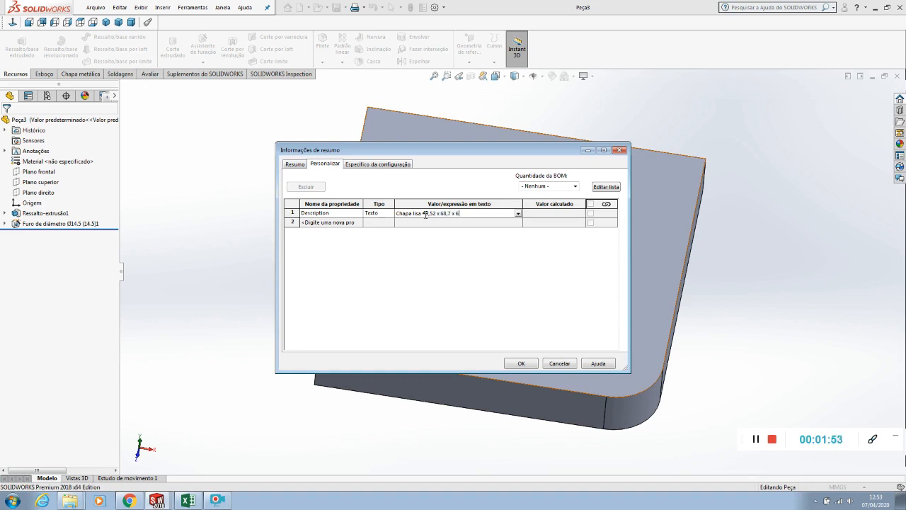
left_click(520, 363)
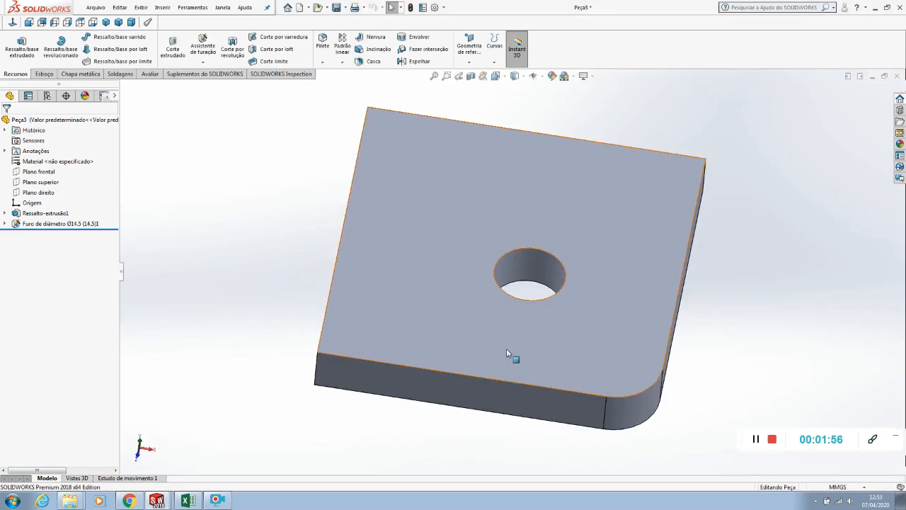
Save the changes to Peça3 and close it to return to the assembly drawing
middle_click_drag(292, 193, 262, 176)
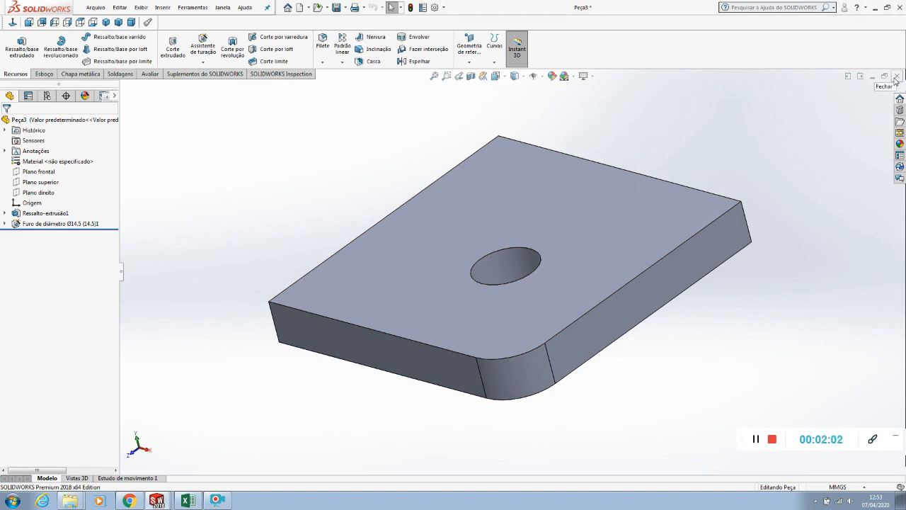
left_click(896, 76)
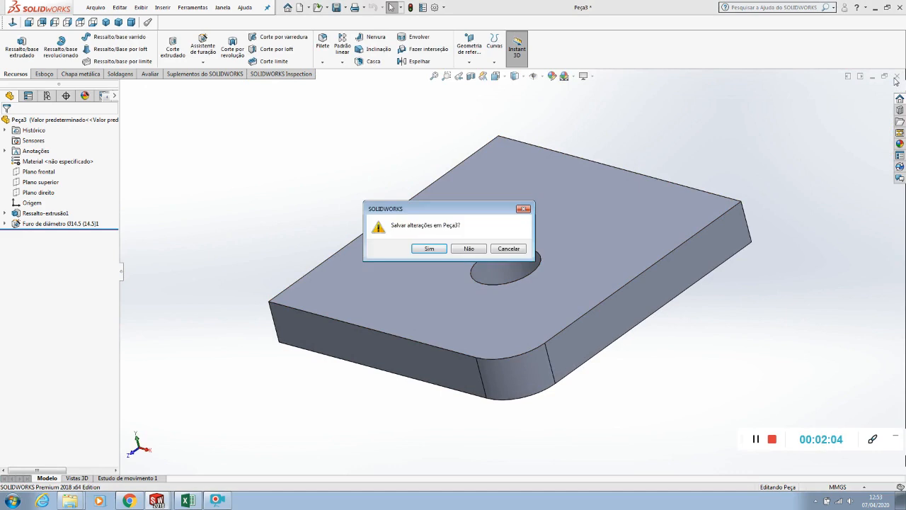
left_click(442, 248)
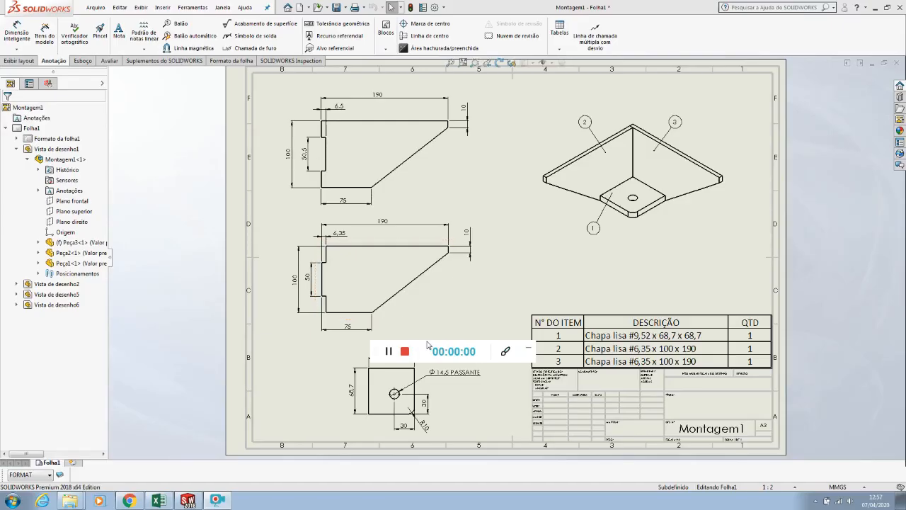
left_click_drag(400, 347, 785, 422)
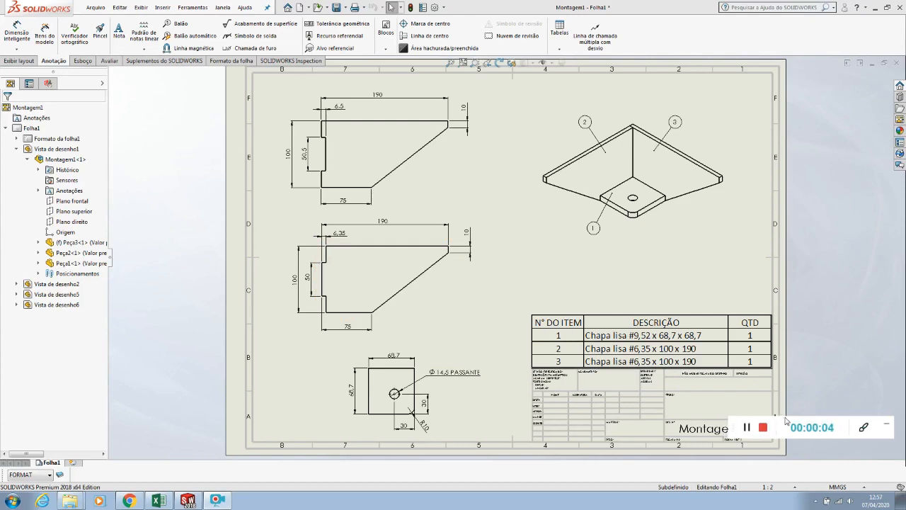
Create a bill of materials from the isometric assembly view, using the bom-standard template and the top-level-only type
left_click(618, 249)
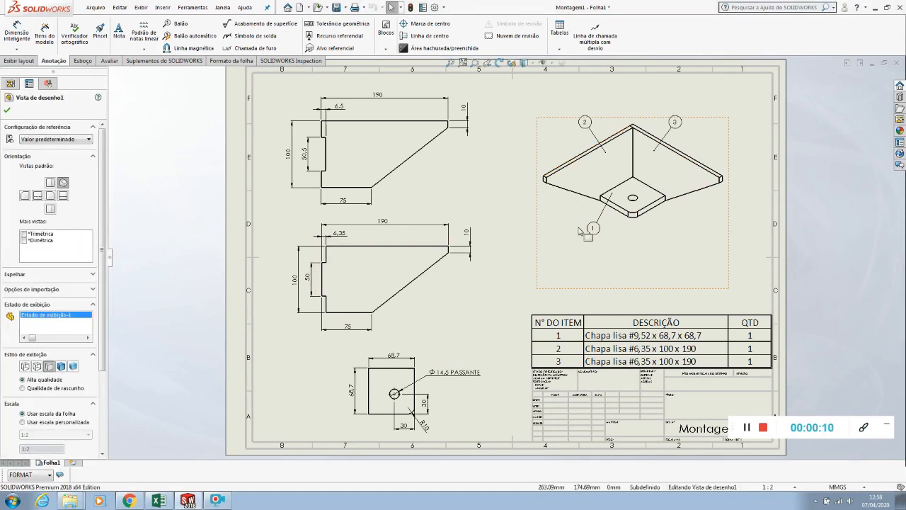
left_click(163, 7)
mouse_move(172, 62)
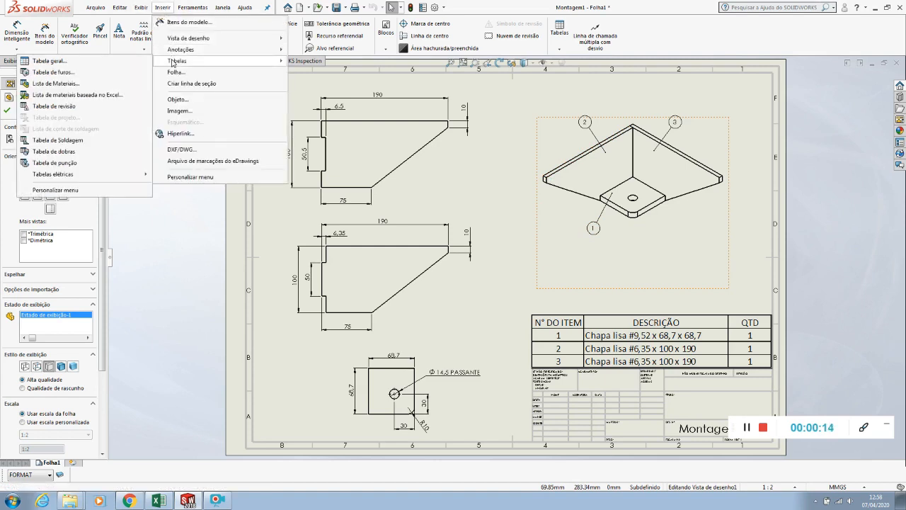
left_click(76, 85)
right_click(693, 236)
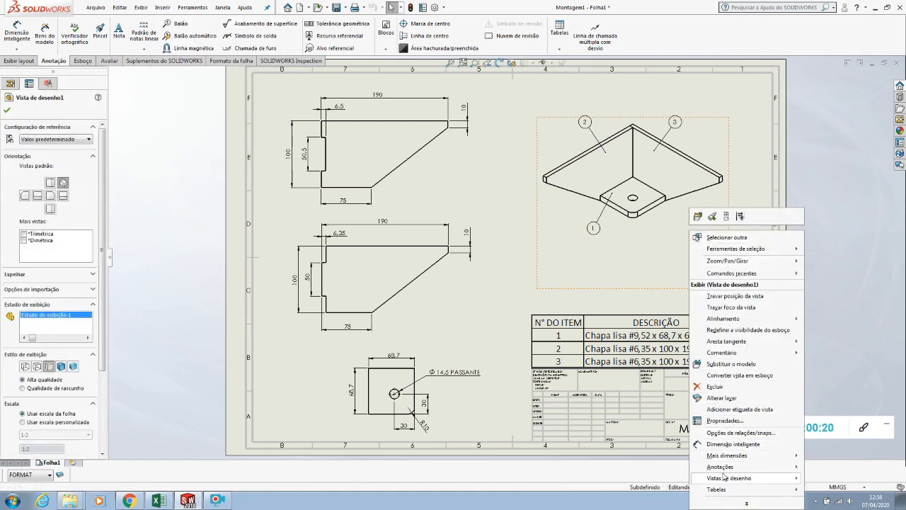
mouse_move(724, 491)
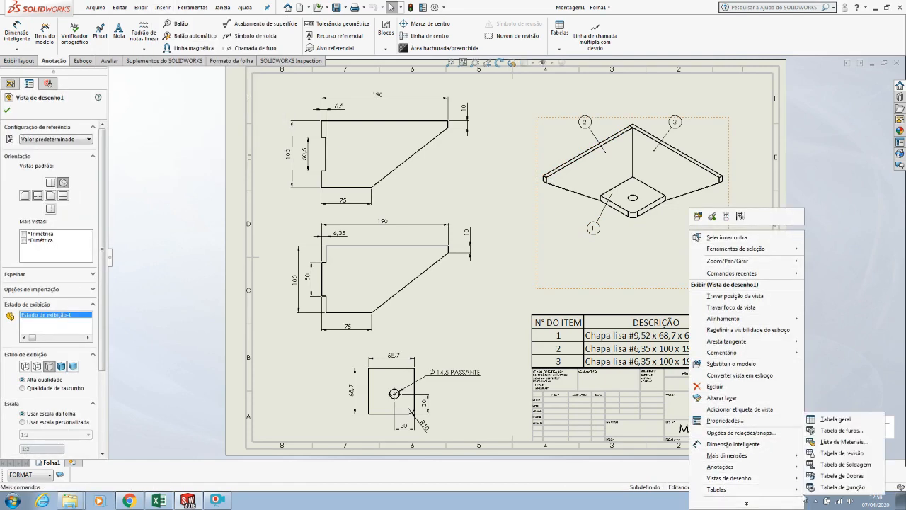
left_click(843, 442)
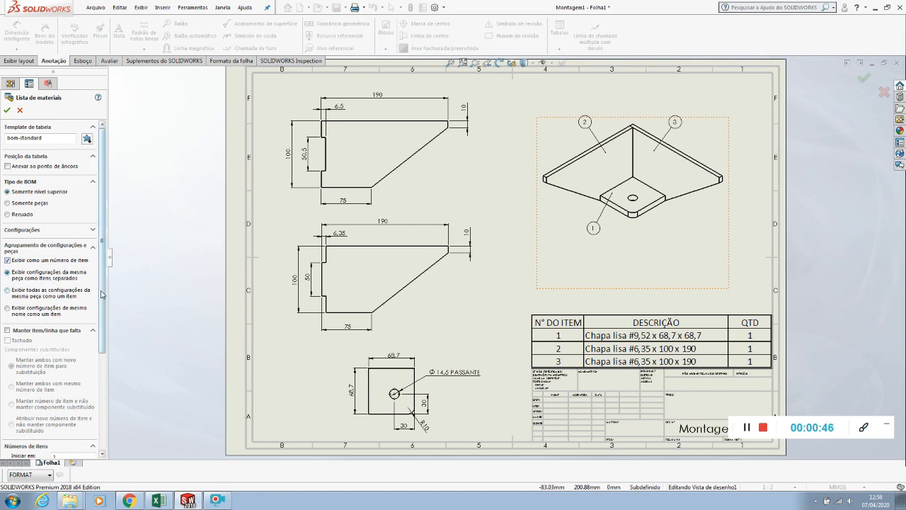
scroll(96, 354, "down", 3)
scroll(71, 298, "up", 3)
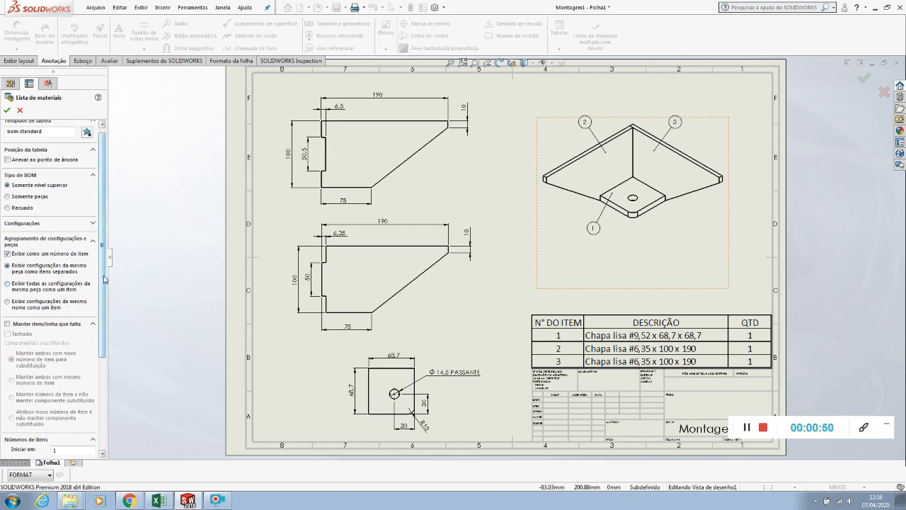
scroll(99, 373, "down", 5)
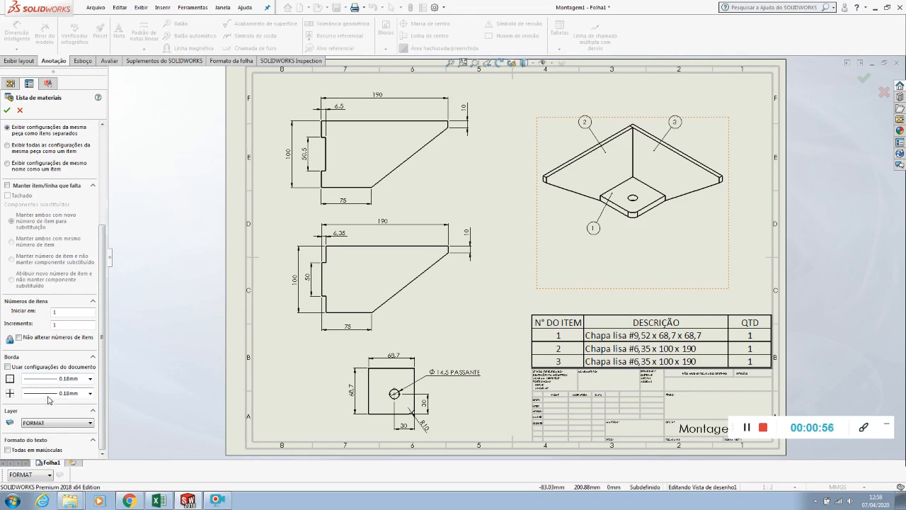
scroll(100, 395, "up", 6)
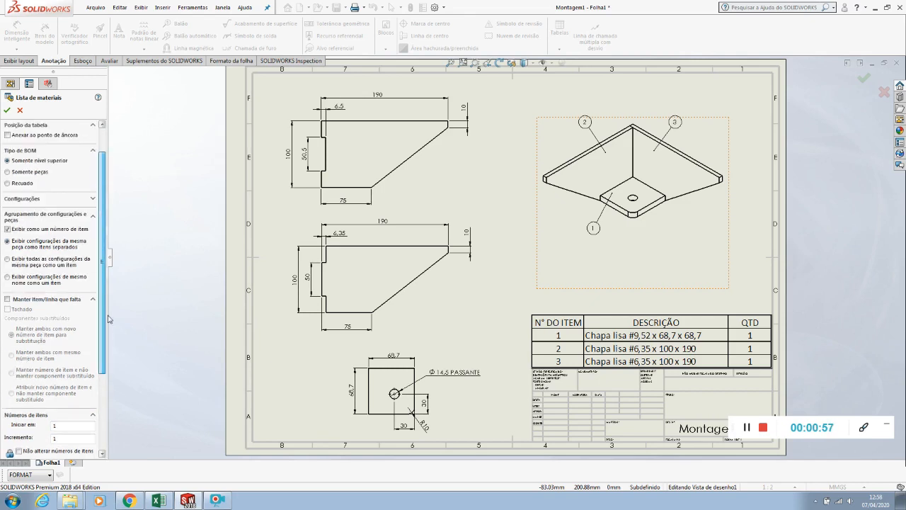
left_click(6, 110)
Place the bill of materials on the sheet just above the parts list pasted from Excel
left_click(535, 269)
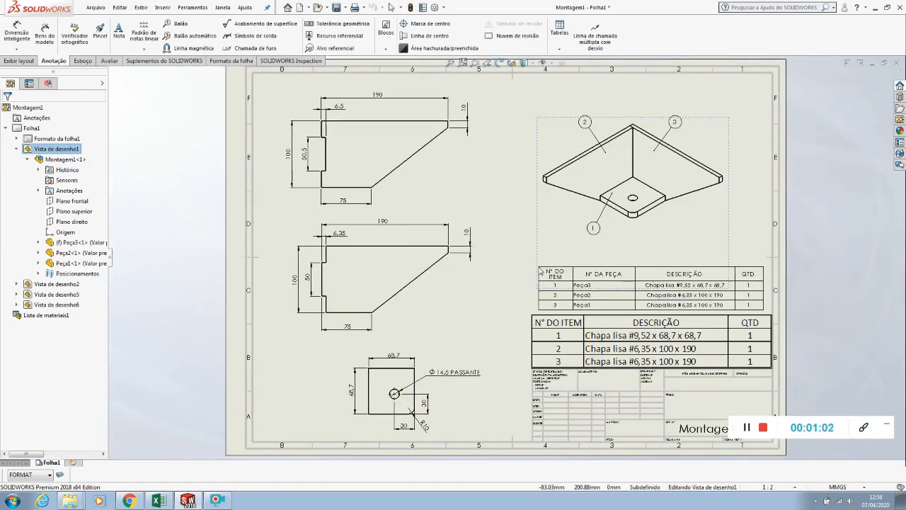
left_click(652, 278)
left_click(799, 286)
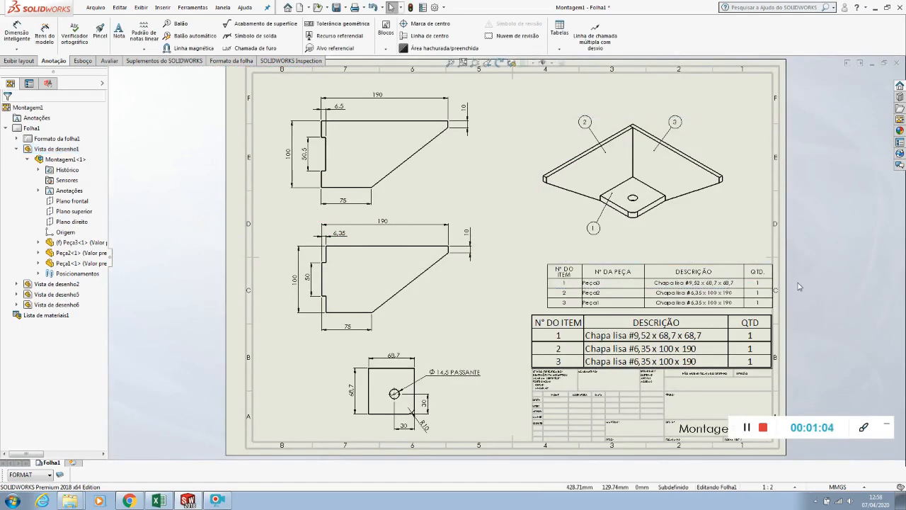
Delete the "Nº DA PEÇA" column from the bill of materials
scroll(801, 284, "down", 3)
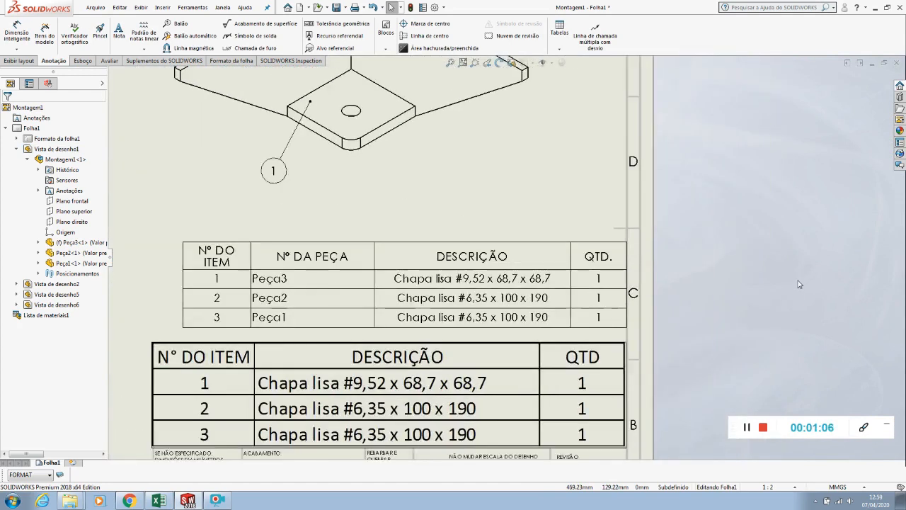
scroll(693, 309, "up", 1)
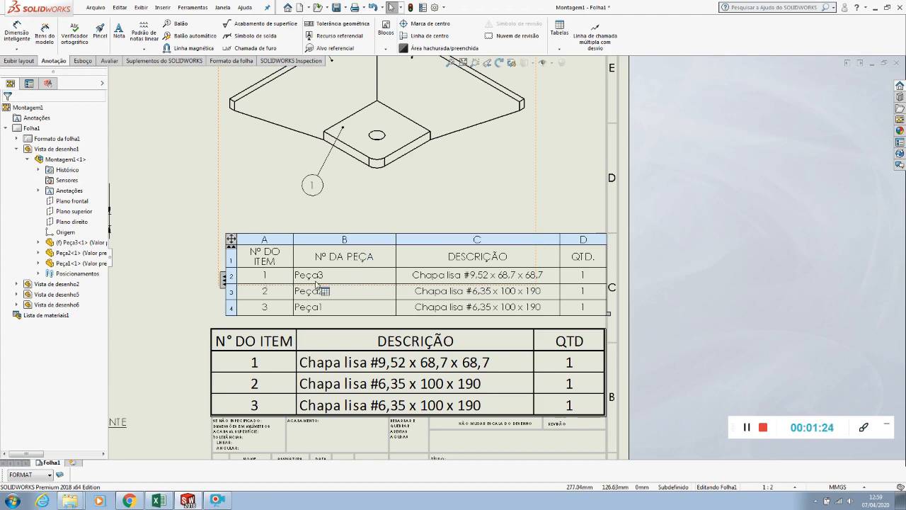
right_click(326, 239)
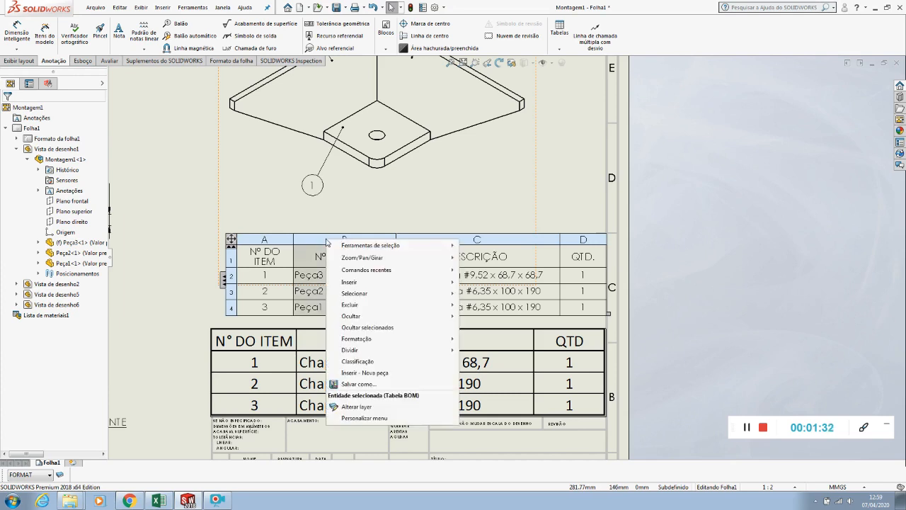
mouse_move(344, 305)
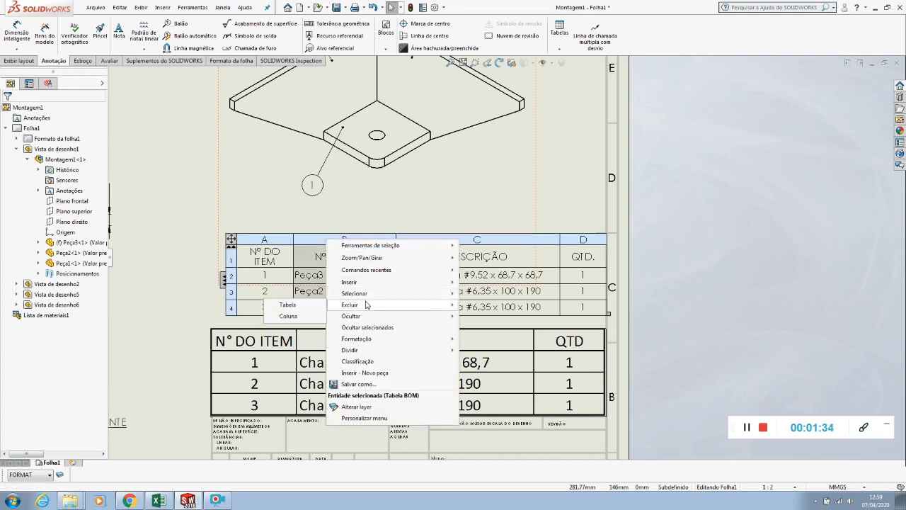
left_click(296, 317)
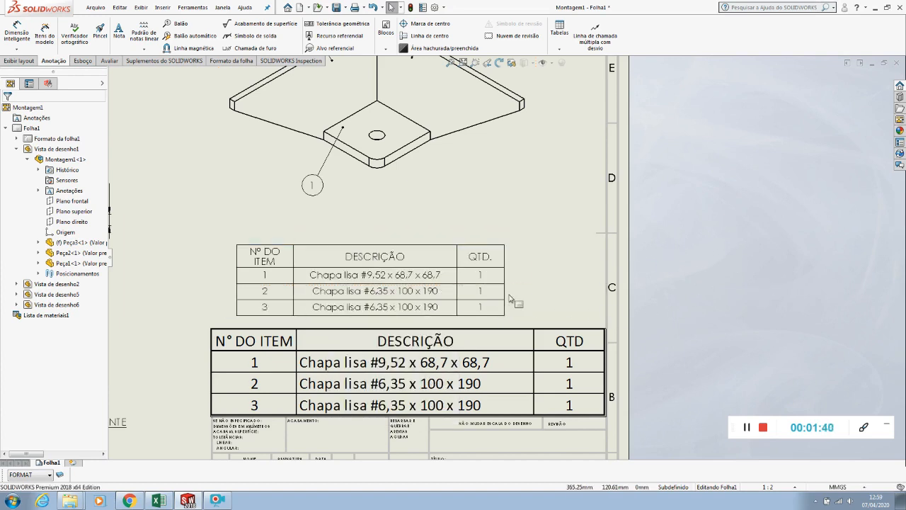
Widen the bill of materials' three columns so the item heading fits on one line, and align the table with the sheet's right border
left_click_drag(504, 290, 600, 289)
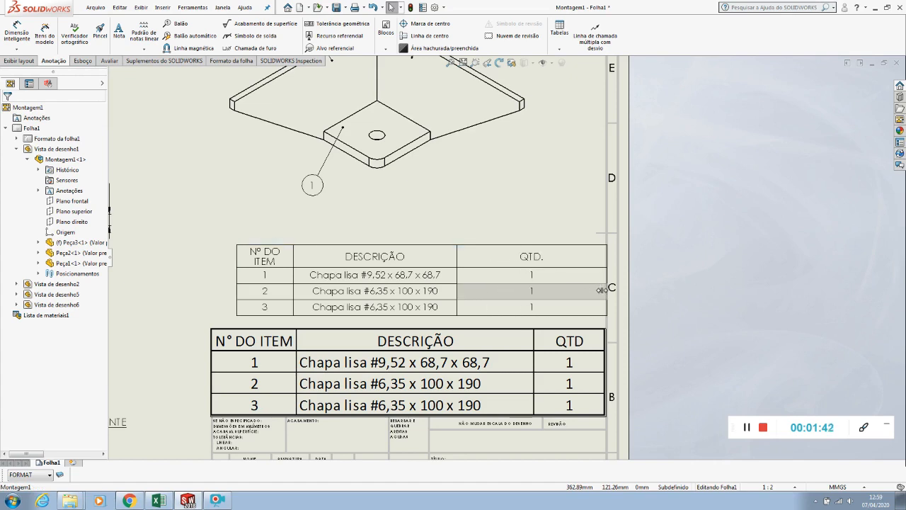
left_click_drag(456, 258, 495, 258)
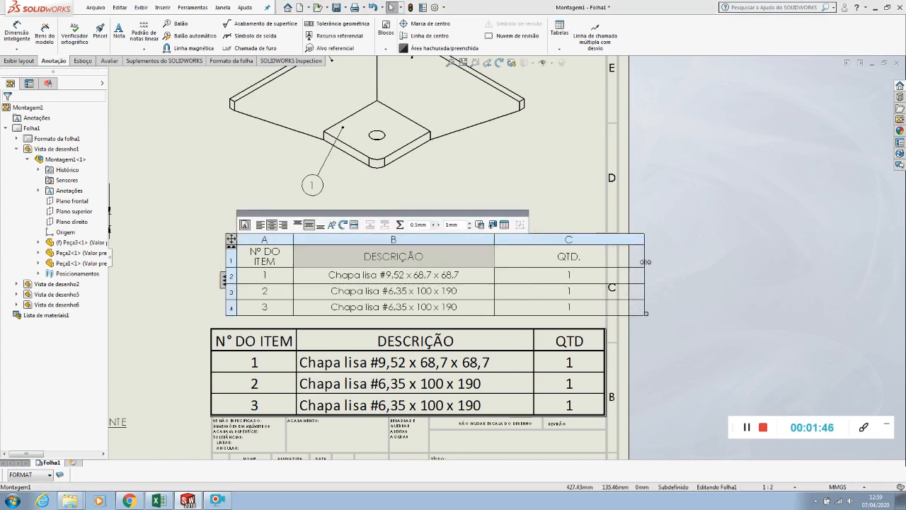
left_click_drag(644, 262, 606, 262)
left_click_drag(293, 257, 324, 261)
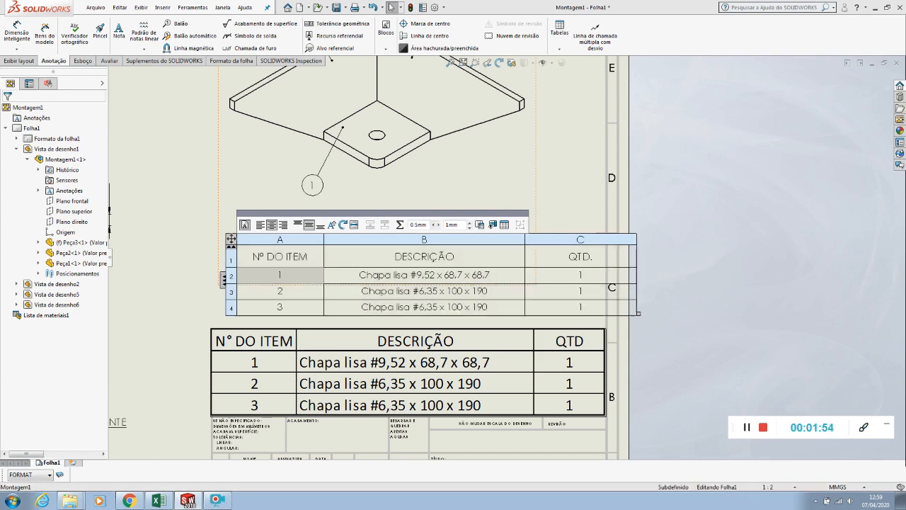
left_click_drag(235, 245, 197, 248)
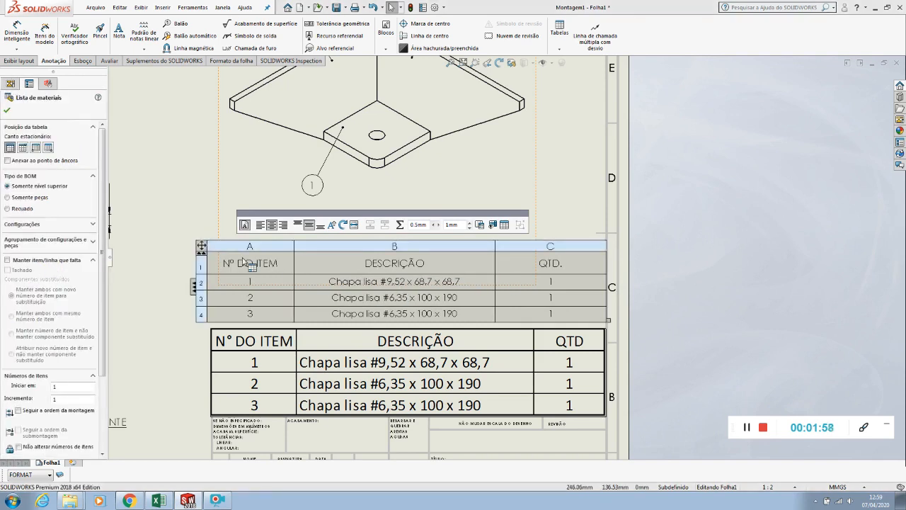
Move the Excel-pasted parts list off the sheet and place the bill of materials directly above the title block
left_click(179, 225)
scroll(179, 225, "up", 3)
scroll(324, 318, "down", 2)
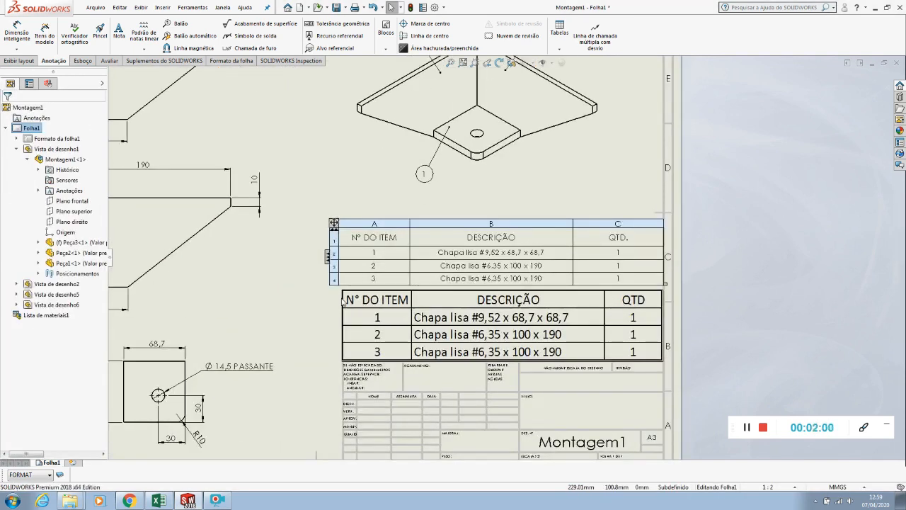
left_click_drag(357, 296, 727, 147)
left_click_drag(333, 229, 331, 306)
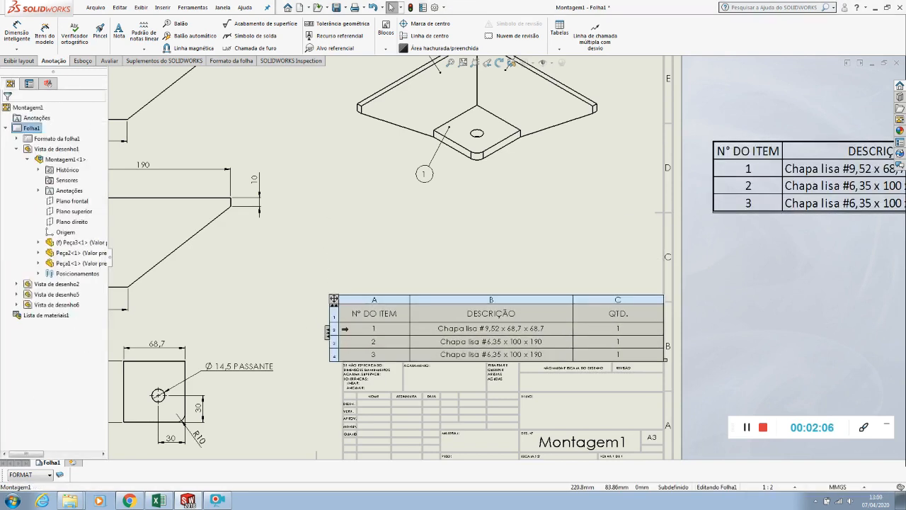
Narrow the item number column slightly and shift the bill of materials to line up with the title block and right border
scroll(333, 347, "down", 5)
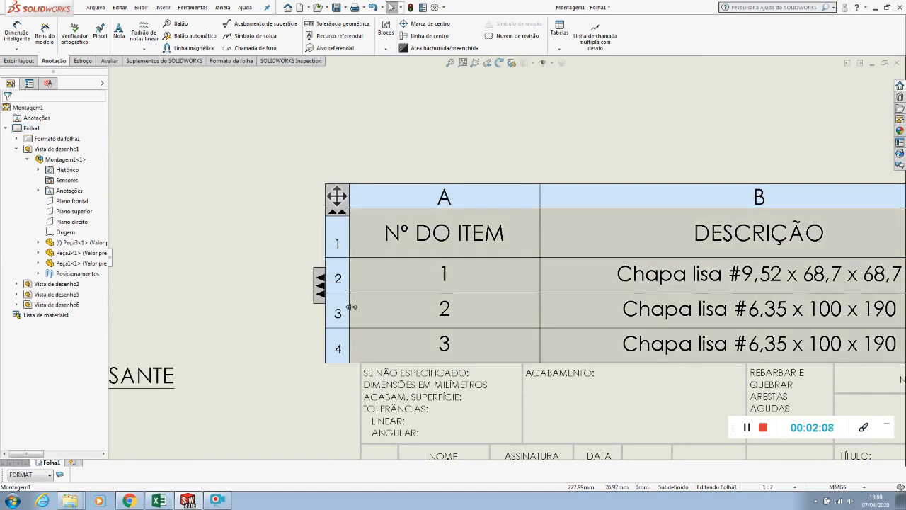
left_click(382, 307)
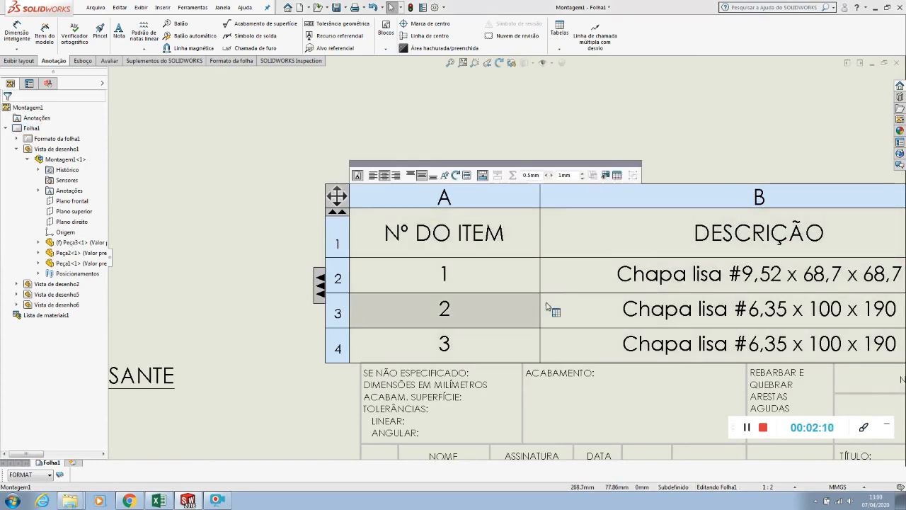
left_click_drag(541, 305, 523, 296)
scroll(523, 296, "up", 5)
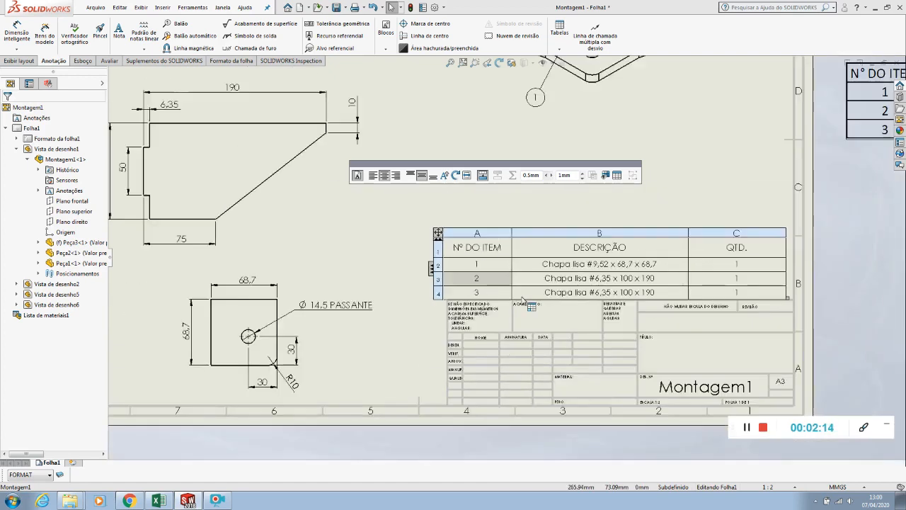
left_click_drag(439, 230, 446, 236)
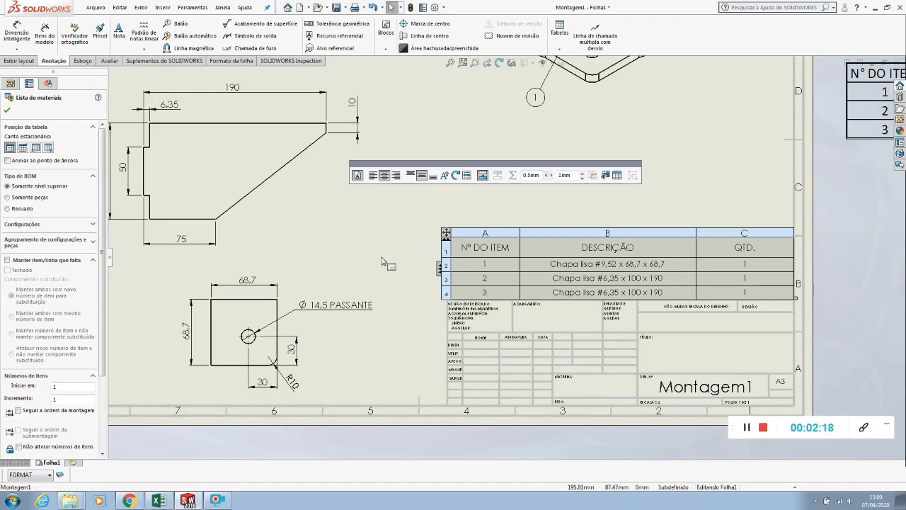
left_click(389, 262)
scroll(467, 261, "up", 8)
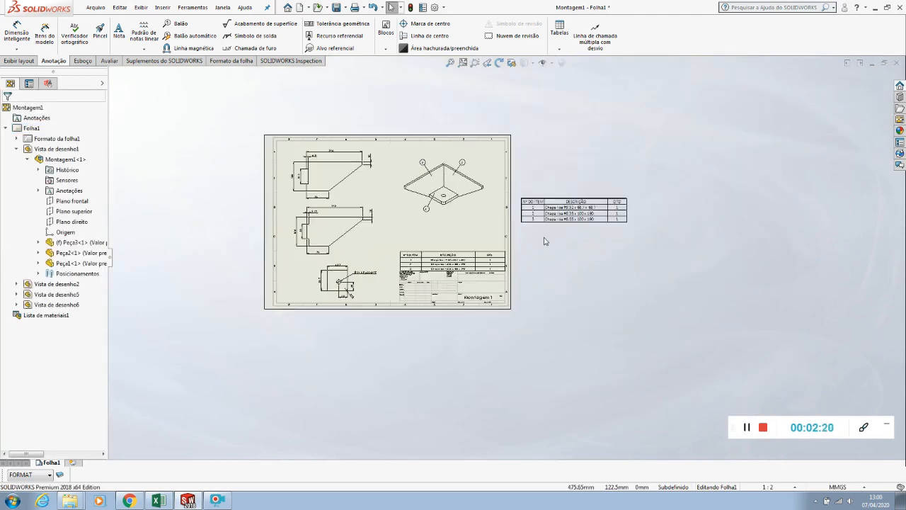
Examine the completed drawing sheet, comparing the bill of materials above the title block with the Excel-pasted parts list
scroll(544, 238, "down", 4)
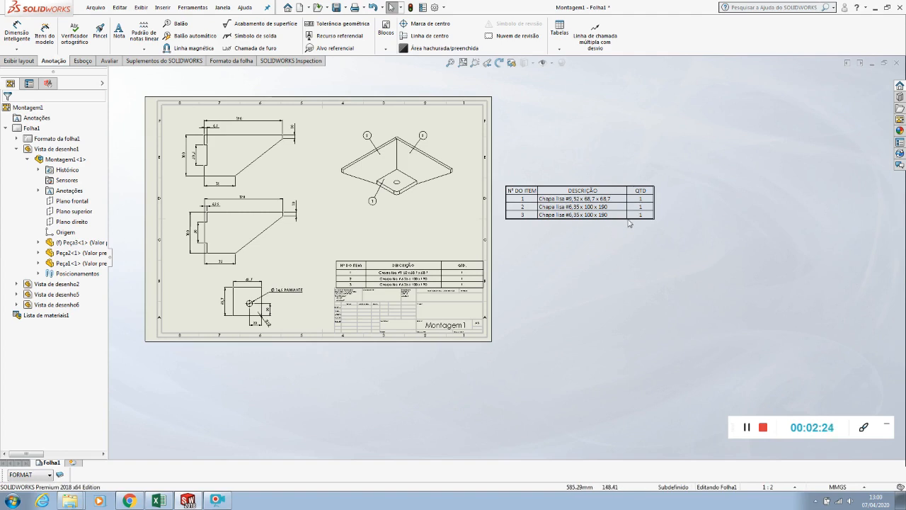
scroll(393, 286, "down", 2)
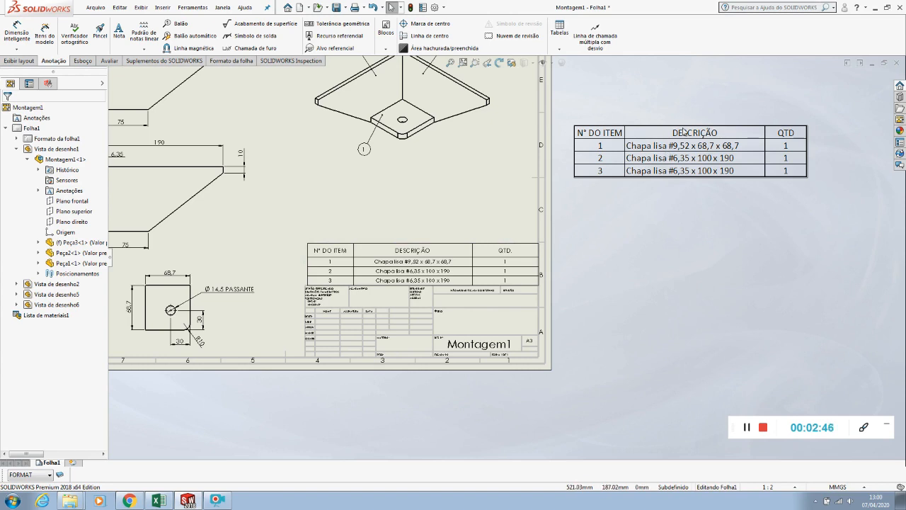
key("f")
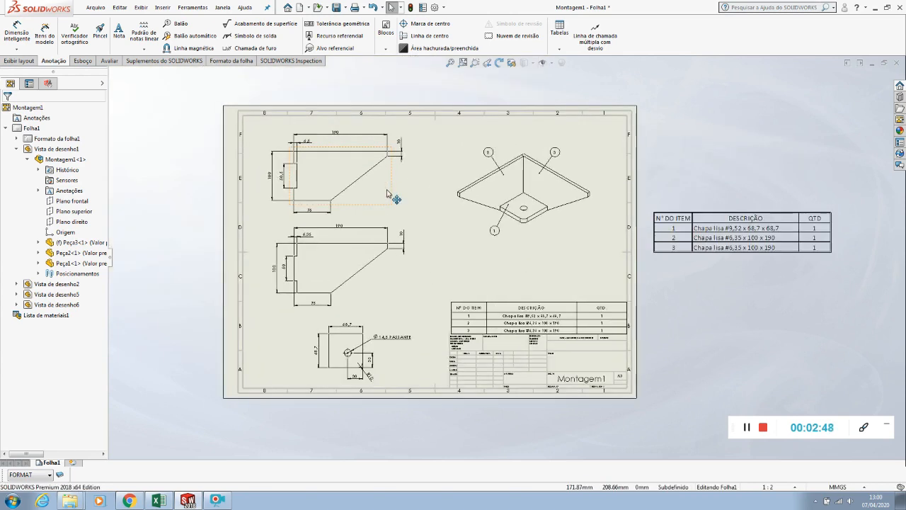
scroll(386, 211, "up", 1)
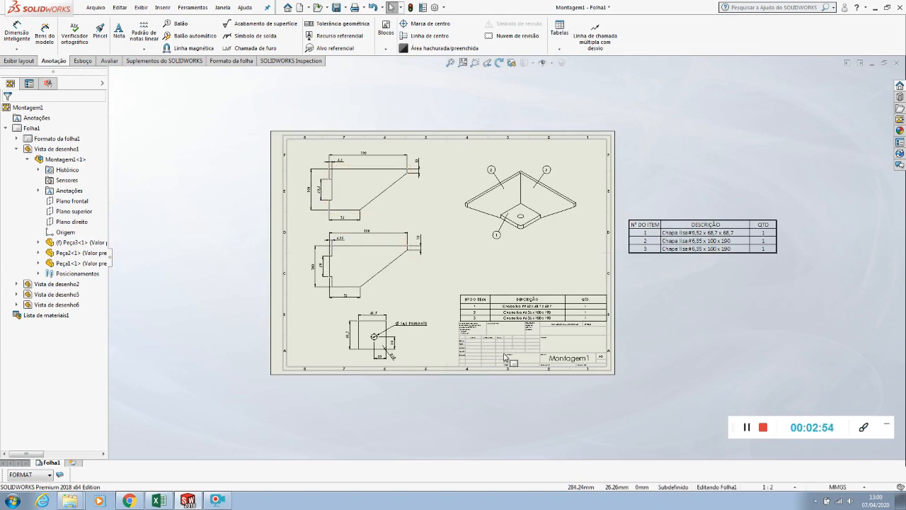
scroll(504, 354, "down", 5)
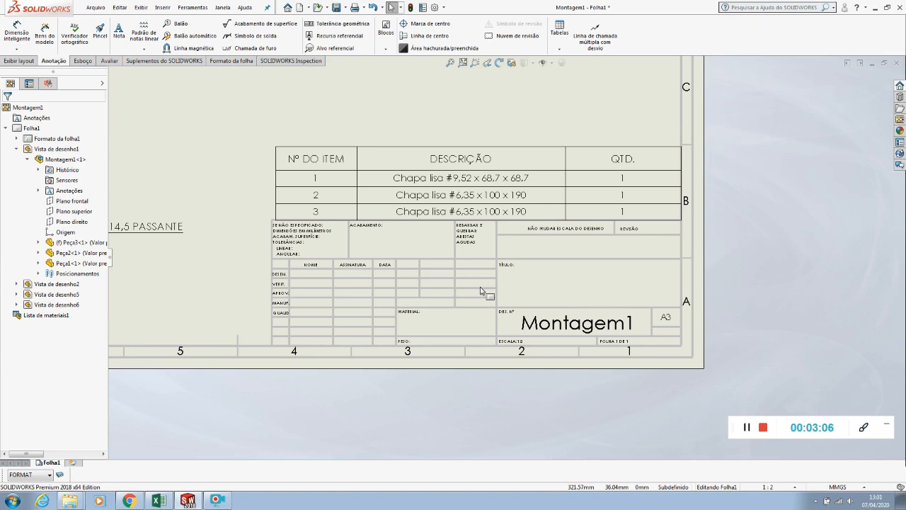
scroll(481, 291, "up", 9)
scroll(393, 217, "down", 2)
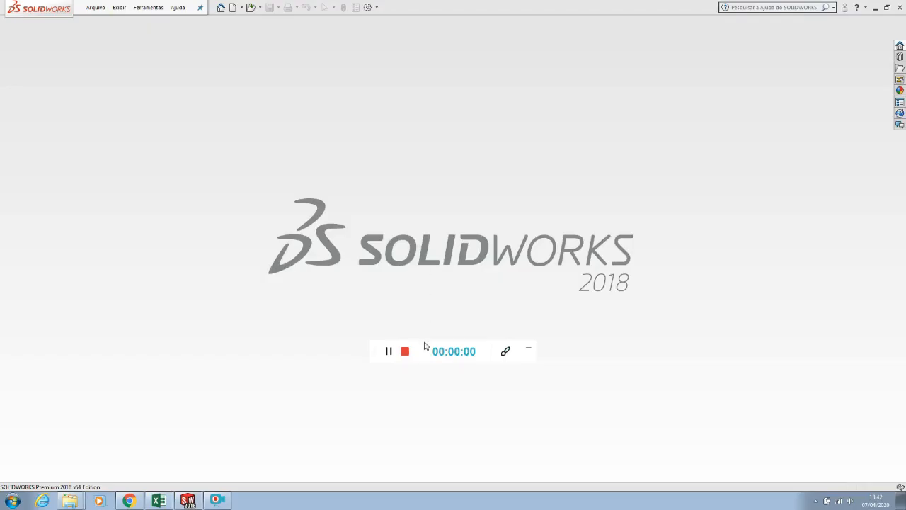
left_click_drag(425, 346, 791, 434)
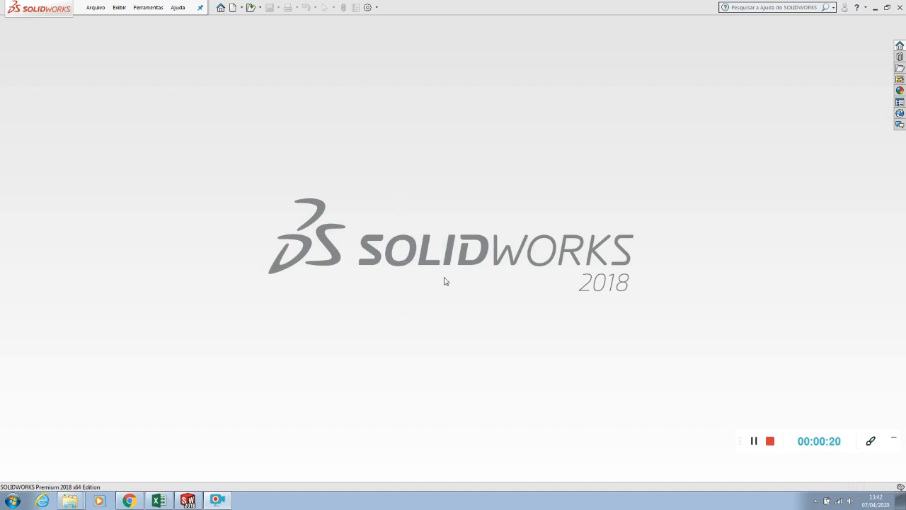
Open the part Peça1 from the "exercici Pag 32" folder
left_click(97, 8)
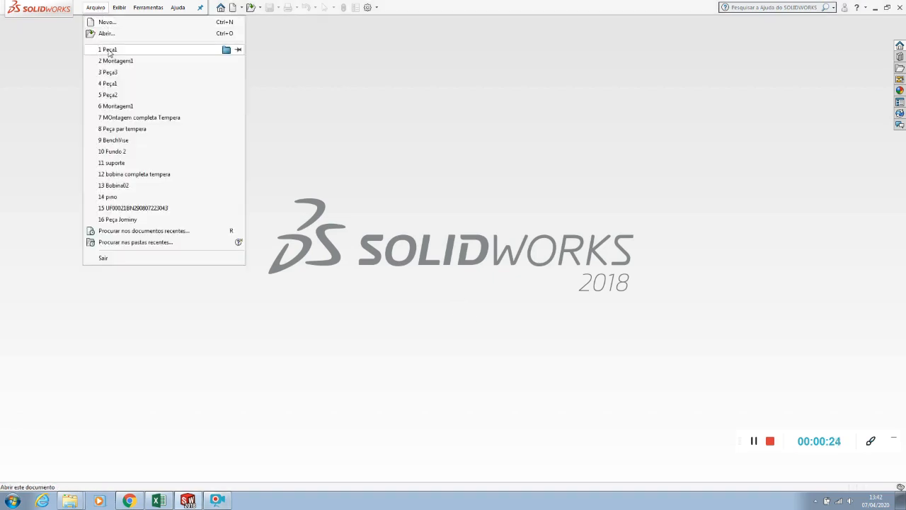
left_click(108, 35)
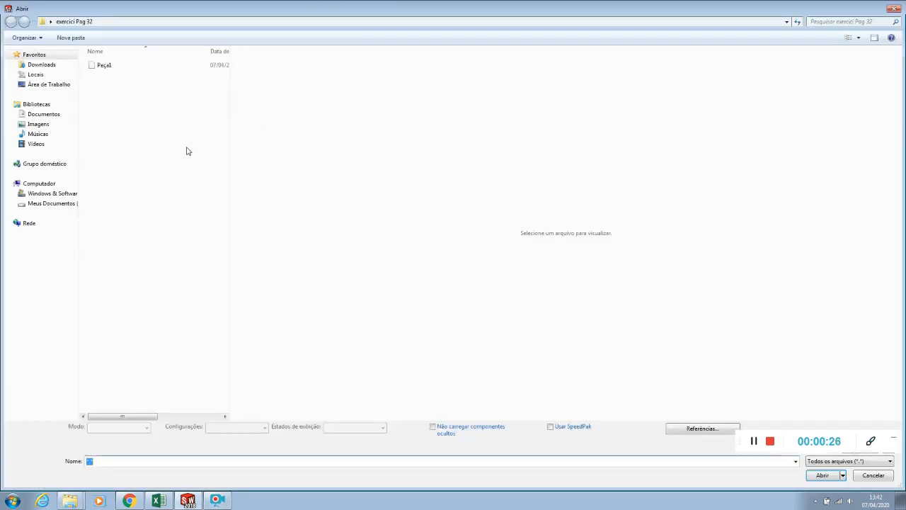
left_click(101, 64)
left_click(822, 475)
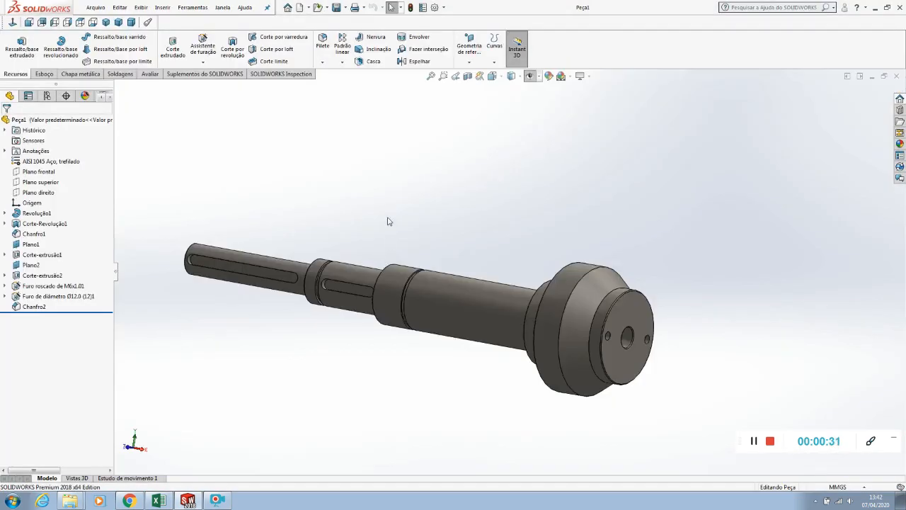
Examine the shaft from both ends, including its stepped diameters, end-face holes and the revolved recess behind the conical flange
middle_click_drag(387, 222, 332, 305)
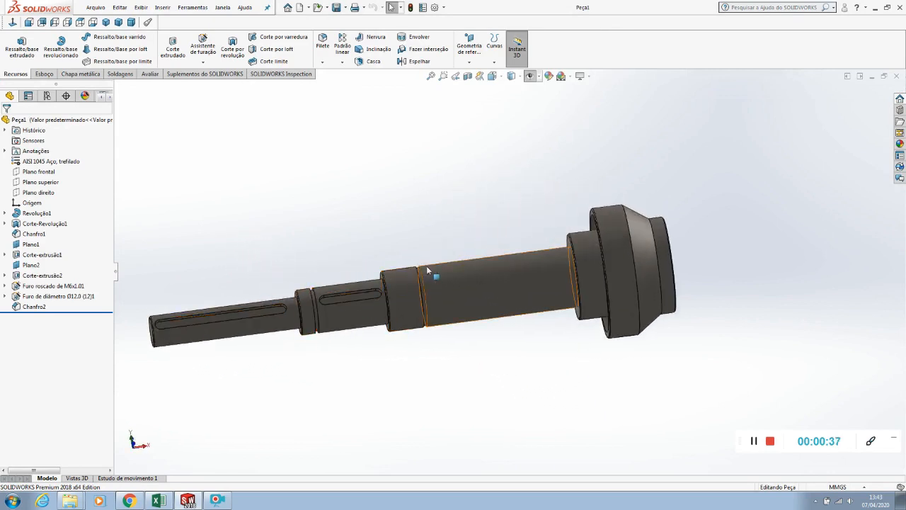
middle_click_drag(319, 304, 254, 145)
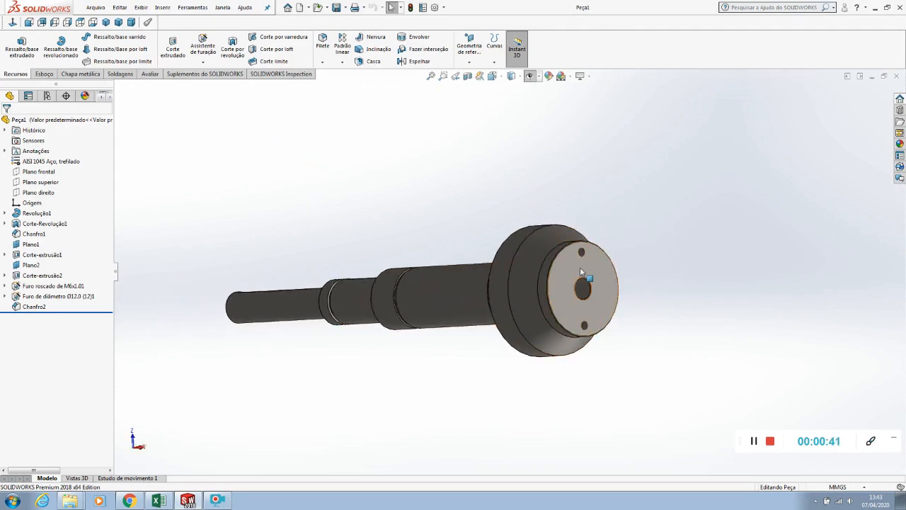
middle_click_drag(536, 247, 223, 277)
left_click(317, 259)
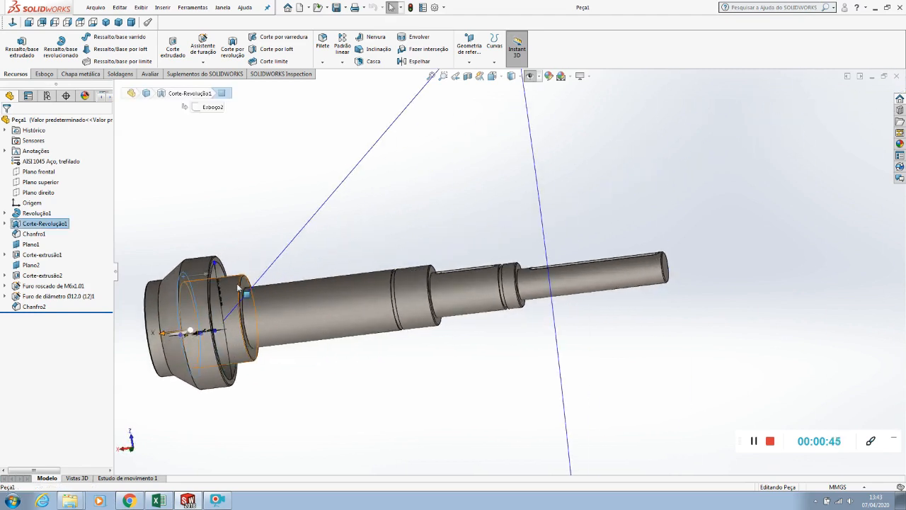
left_click(221, 275)
scroll(221, 275, "down", 3)
left_click(302, 215)
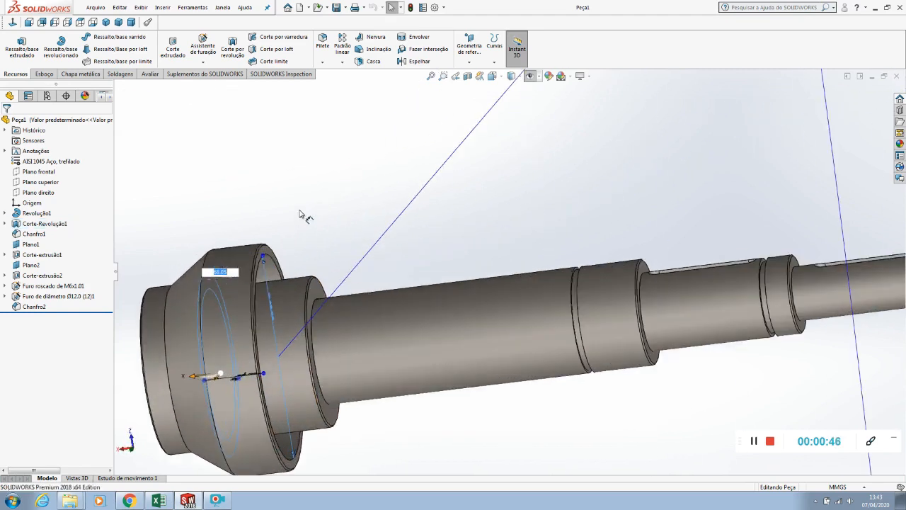
left_click(275, 278)
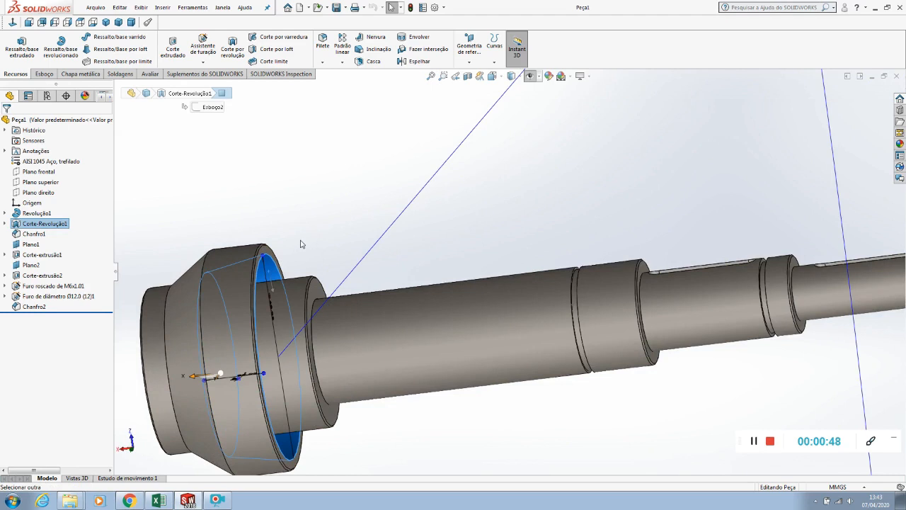
middle_click_drag(302, 244, 282, 234)
left_click(332, 185)
Inspect the shaft's interior with a temporary lengthwise section view, checking the centre hole and the recess in the flange
left_click(467, 76)
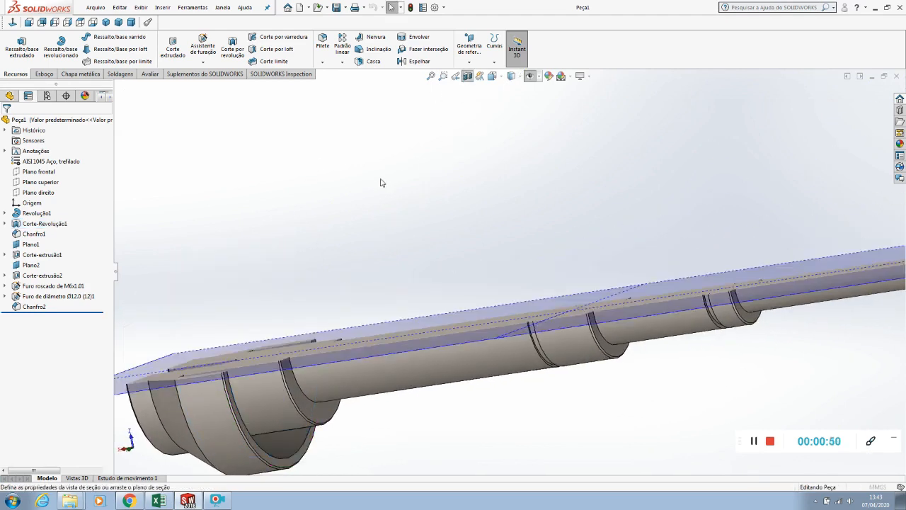
left_click(7, 122)
scroll(344, 172, "up", 4)
middle_click_drag(344, 172, 428, 334)
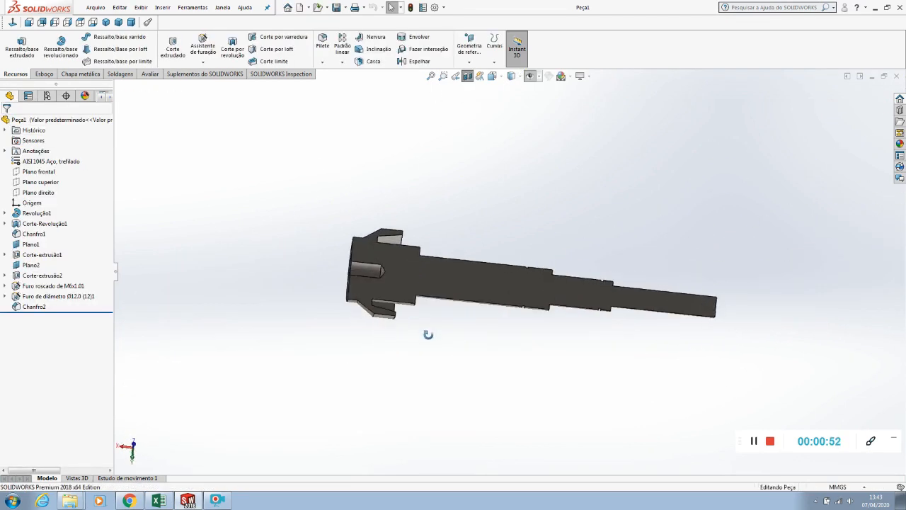
scroll(391, 227, "down", 3)
middle_click_drag(391, 227, 366, 337)
scroll(393, 301, "up", 4)
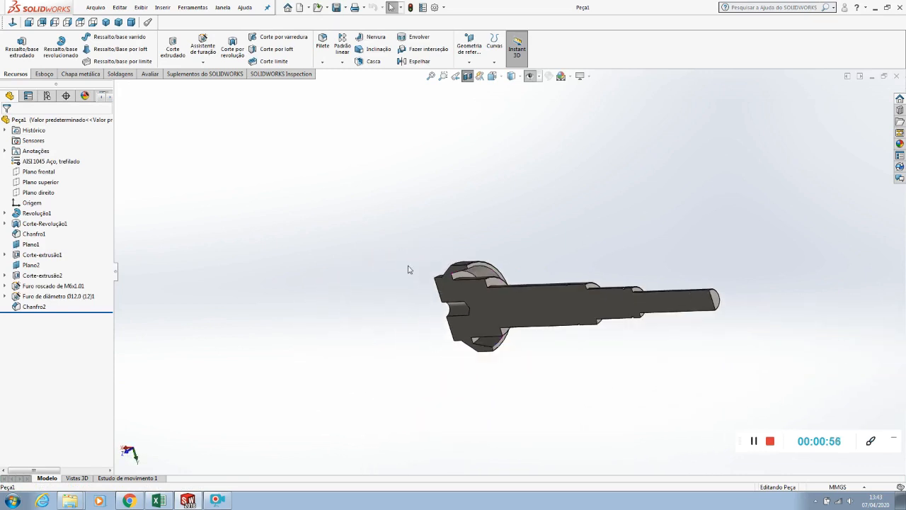
middle_click_drag(390, 302, 499, 165)
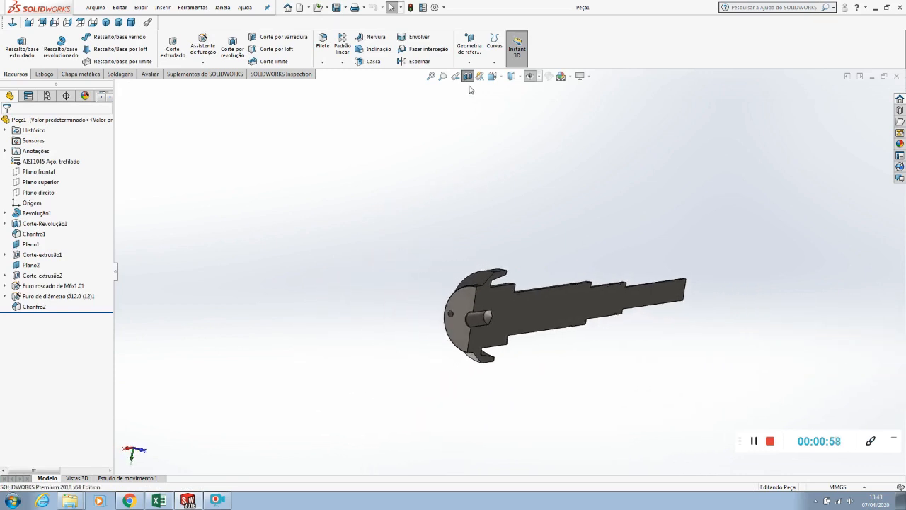
left_click(468, 76)
Examine the unsectioned shaft from the flange end, including its three end-face holes and the two keyways
middle_click_drag(366, 277, 368, 354)
scroll(525, 309, "down", 2)
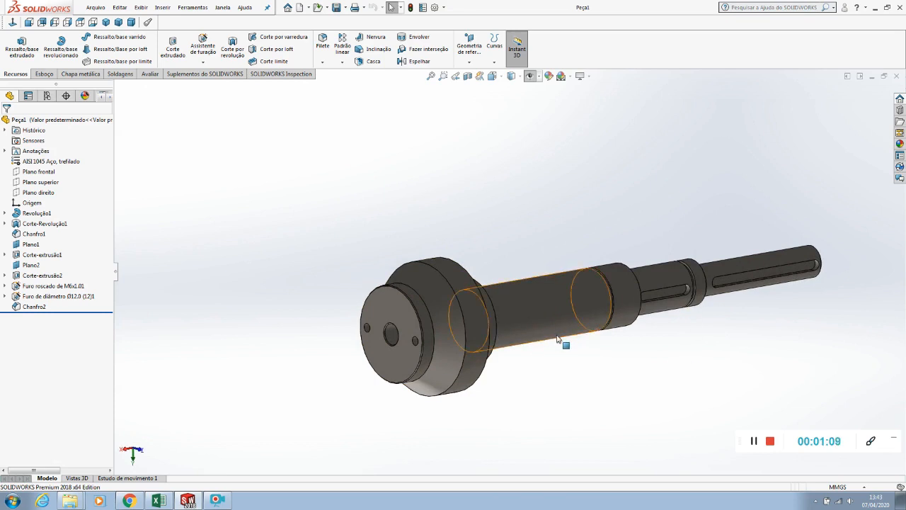
scroll(697, 311, "down", 1)
scroll(699, 310, "down", 1)
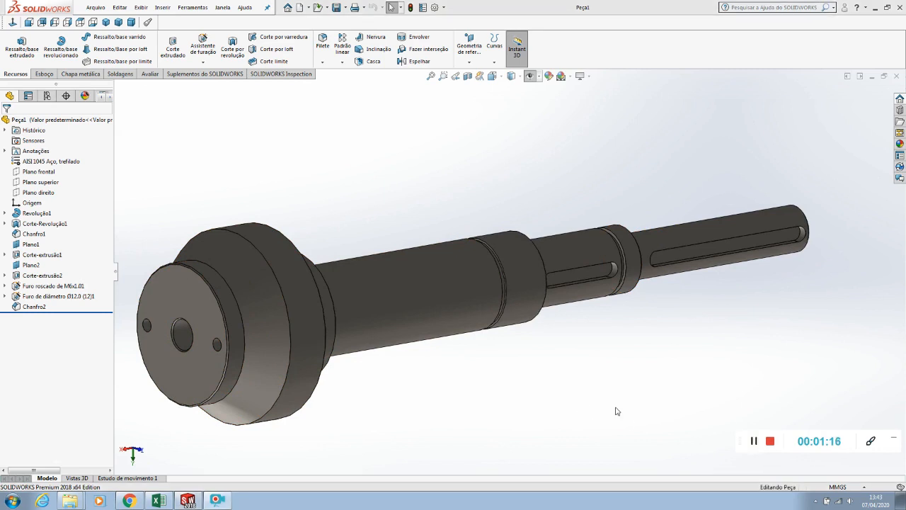
middle_click_drag(504, 410, 482, 379)
scroll(482, 378, "up", 3)
middle_click_drag(493, 337, 520, 356)
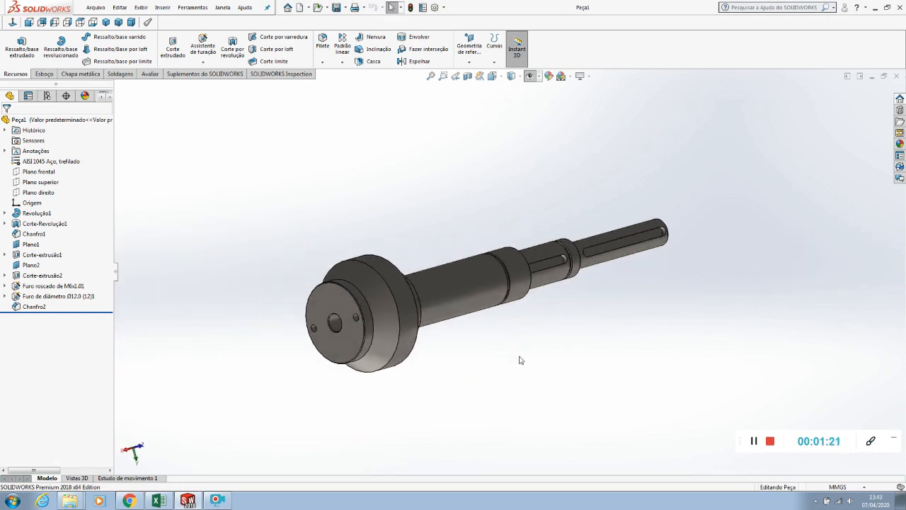
Create a new drawing on a standard A3 (ISO) sheet
left_click(97, 8)
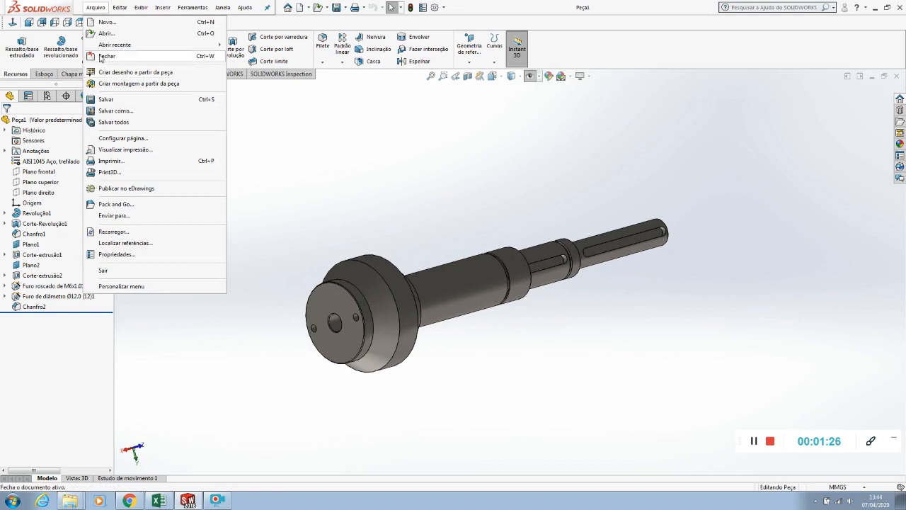
left_click(300, 8)
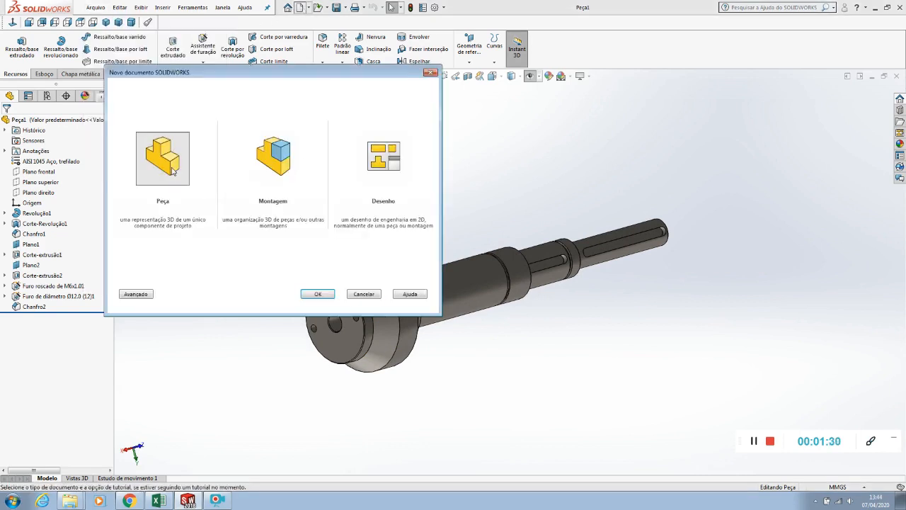
left_click(384, 157)
left_click(318, 293)
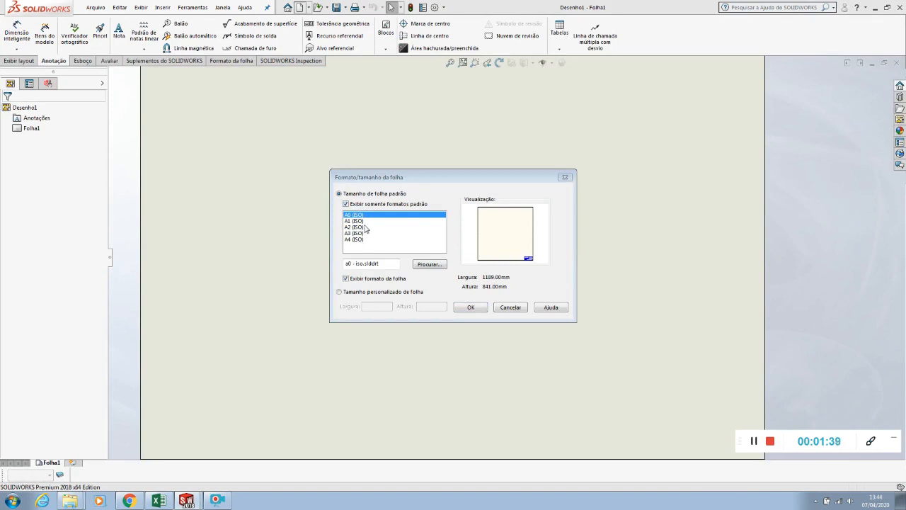
double_click(362, 234)
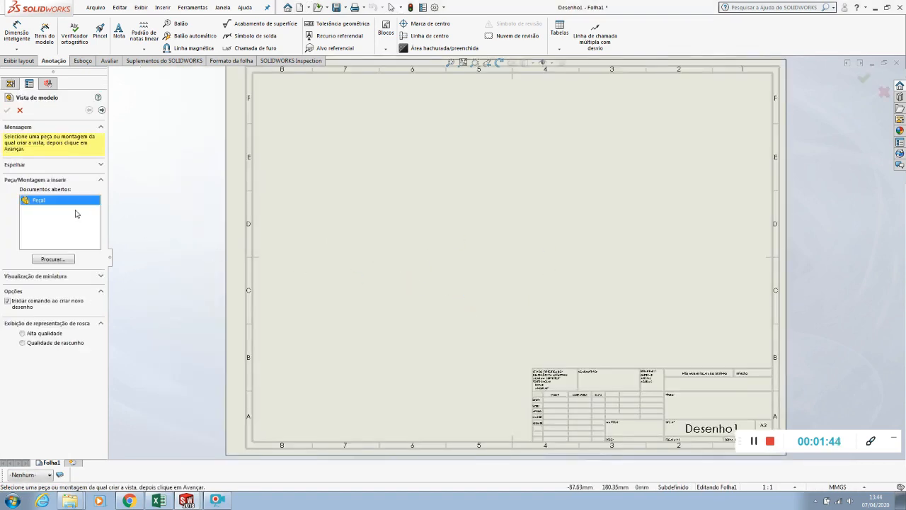
Insert a front view of Peça1 in the upper half of the sheet and project an isometric view from it
double_click(39, 201)
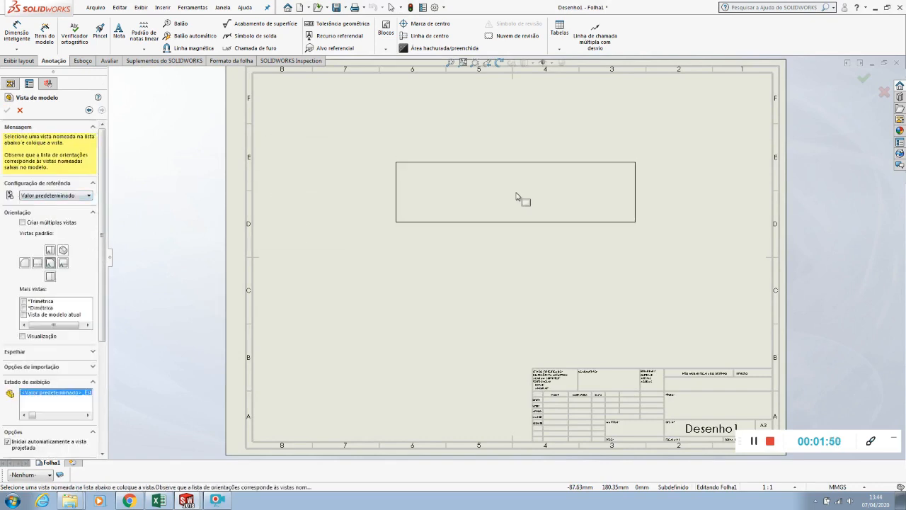
left_click(515, 205)
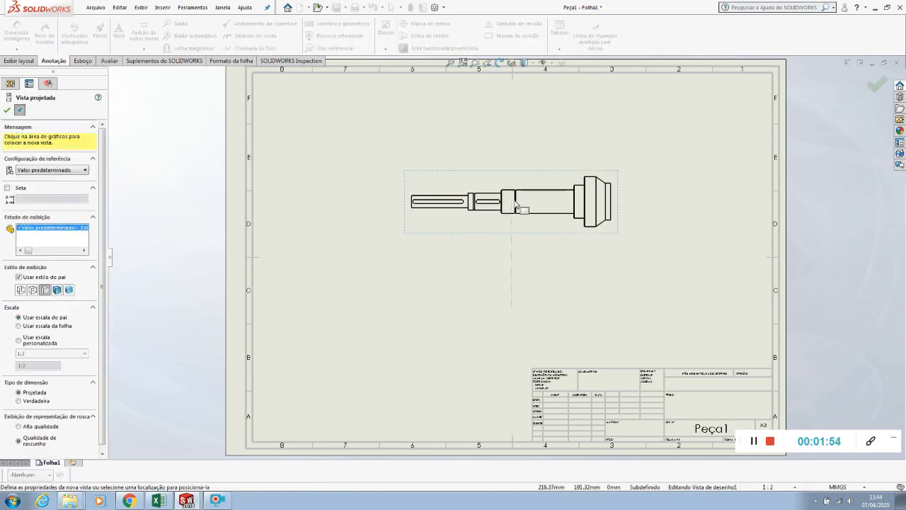
key("f")
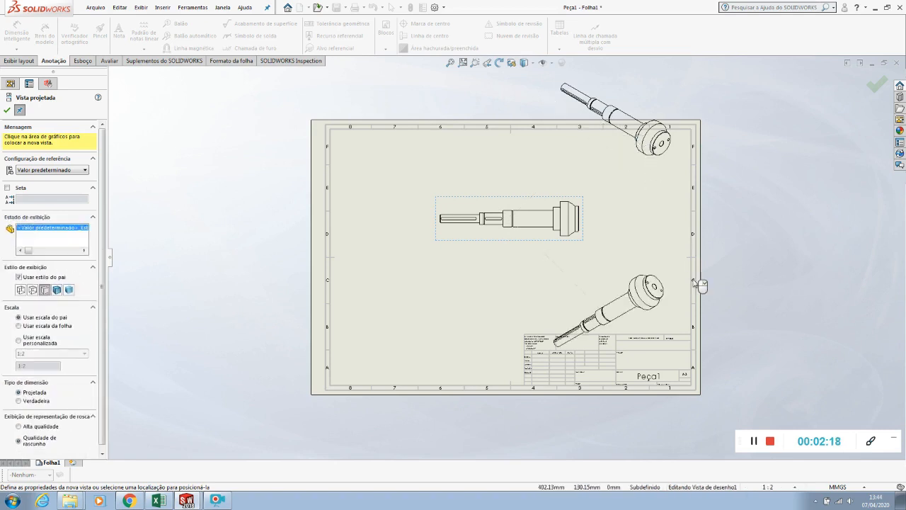
key("Escape")
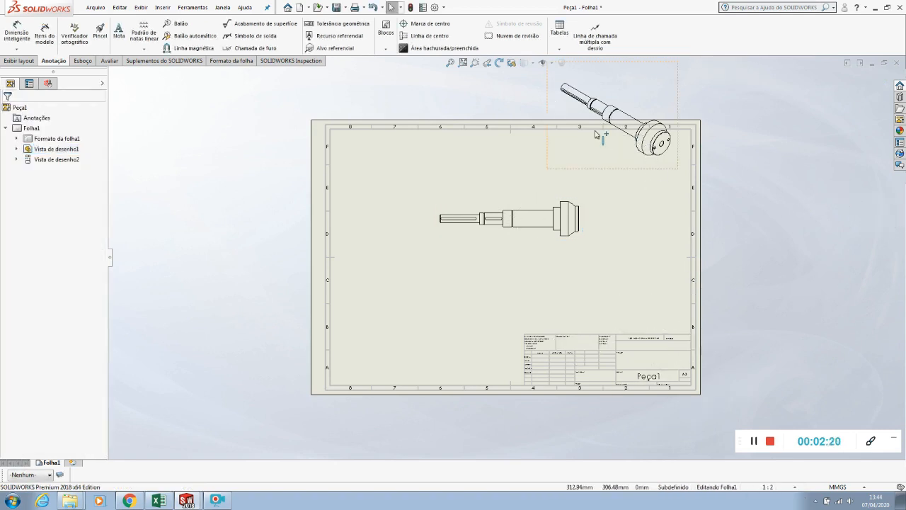
Move the isometric view to just above the title block and shift the front view slightly upward
left_click_drag(671, 176, 685, 344)
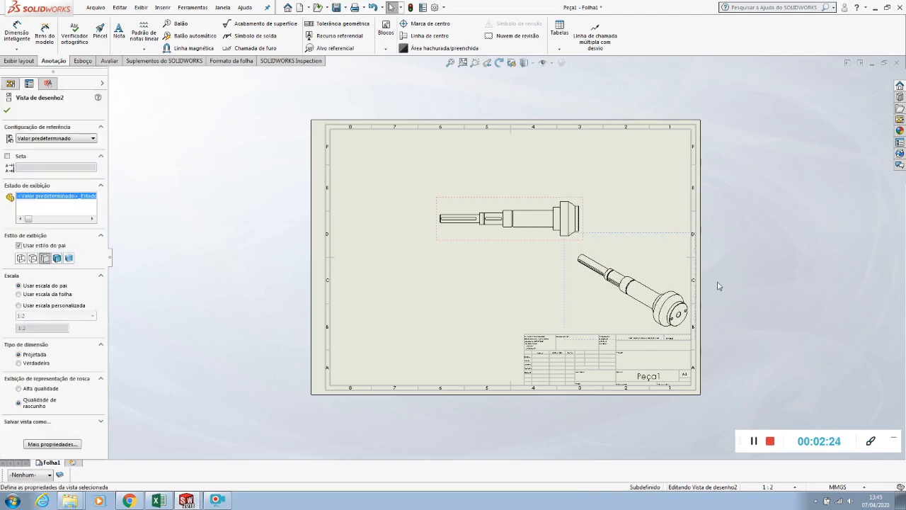
left_click(765, 237)
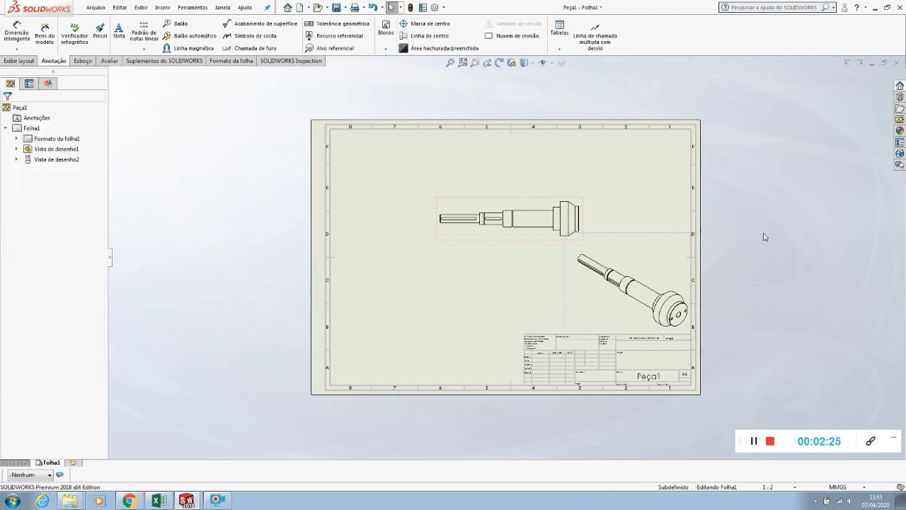
left_click(508, 244)
left_click_drag(508, 244, 506, 231)
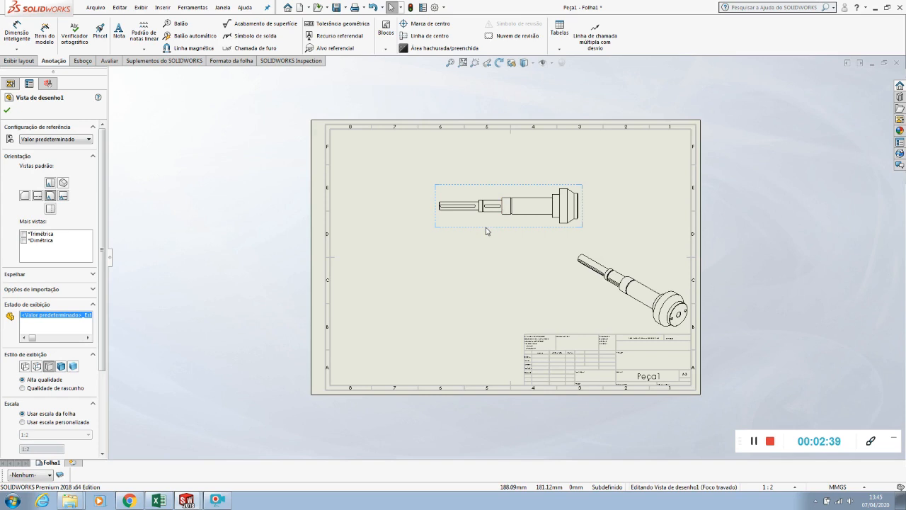
Give the front view a custom scale of 1:1 and reposition it in the upper part of the sheet
left_click_drag(103, 255, 105, 336)
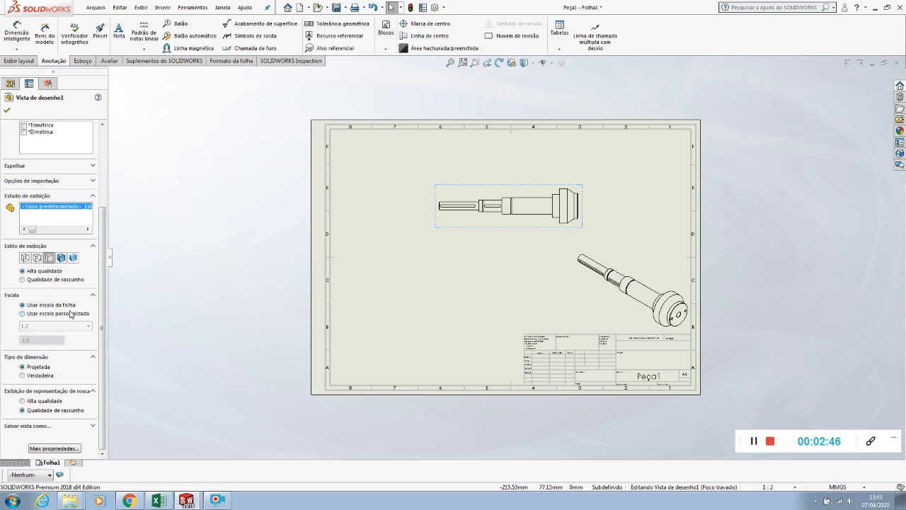
left_click(22, 313)
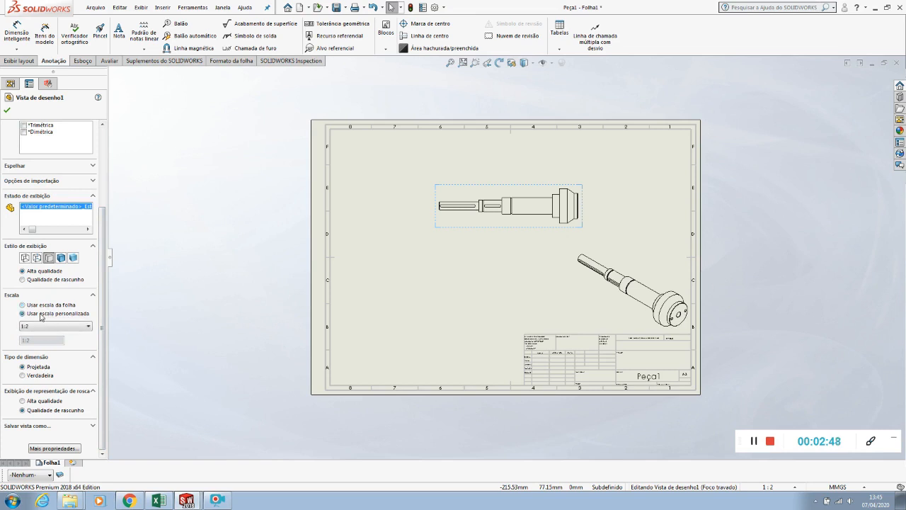
left_click(46, 327)
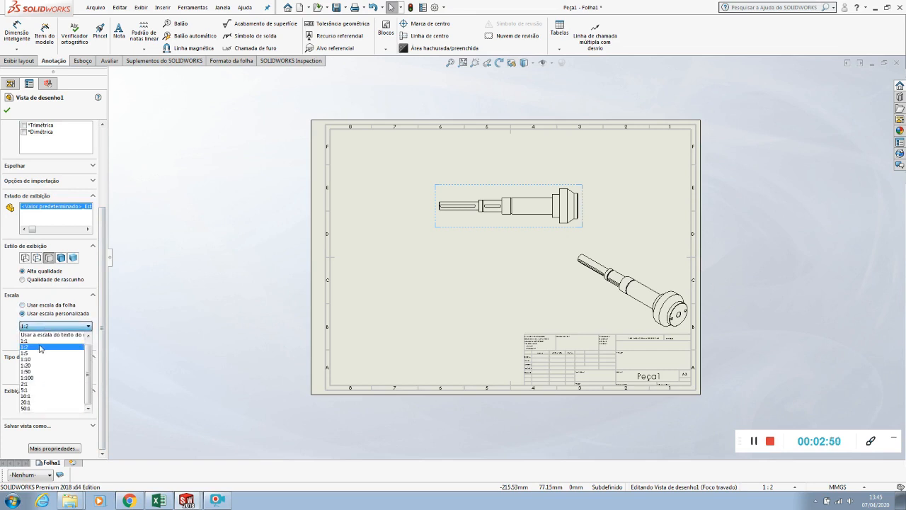
left_click(38, 341)
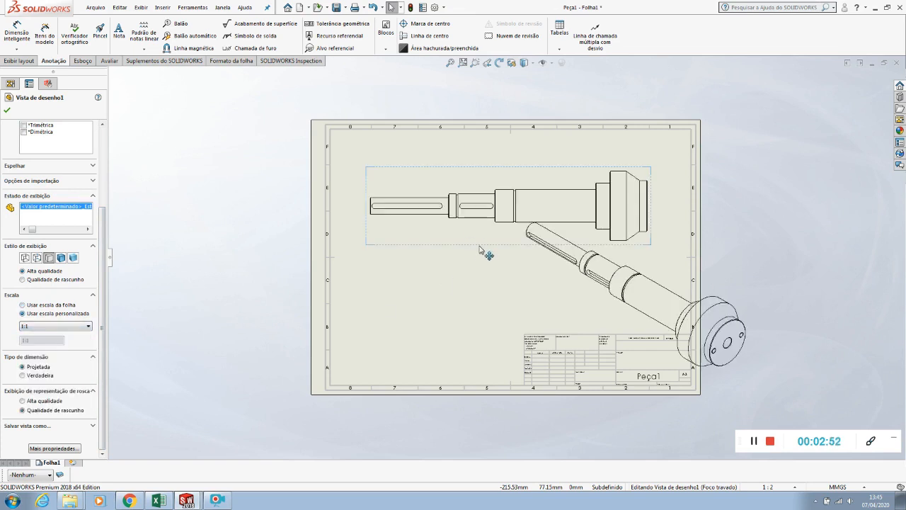
left_click_drag(480, 249, 476, 242)
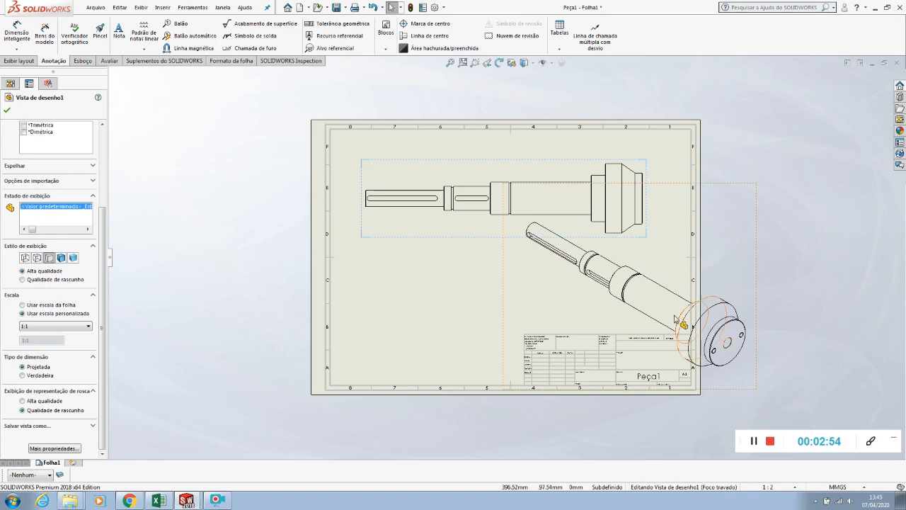
Give the isometric view a custom scale of 1:2 and place it between the front view and the title block
left_click_drag(766, 334, 816, 428)
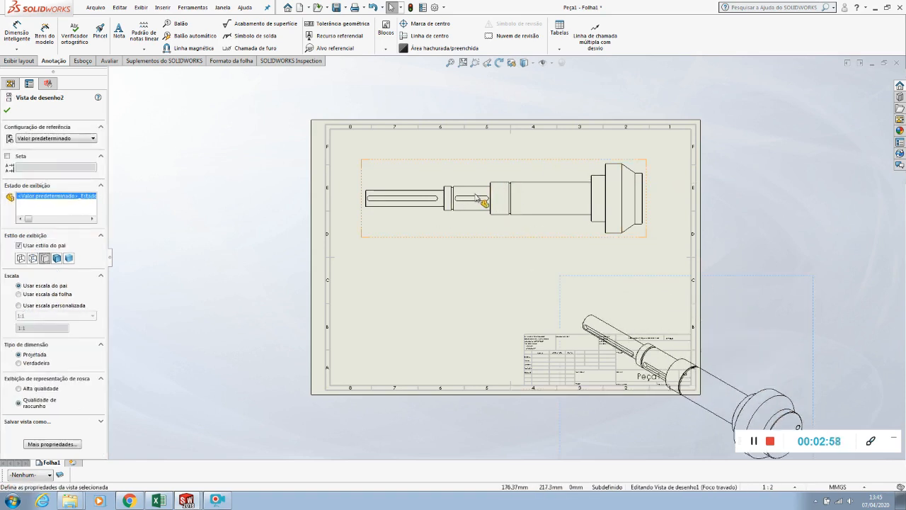
scroll(476, 198, "up", 2)
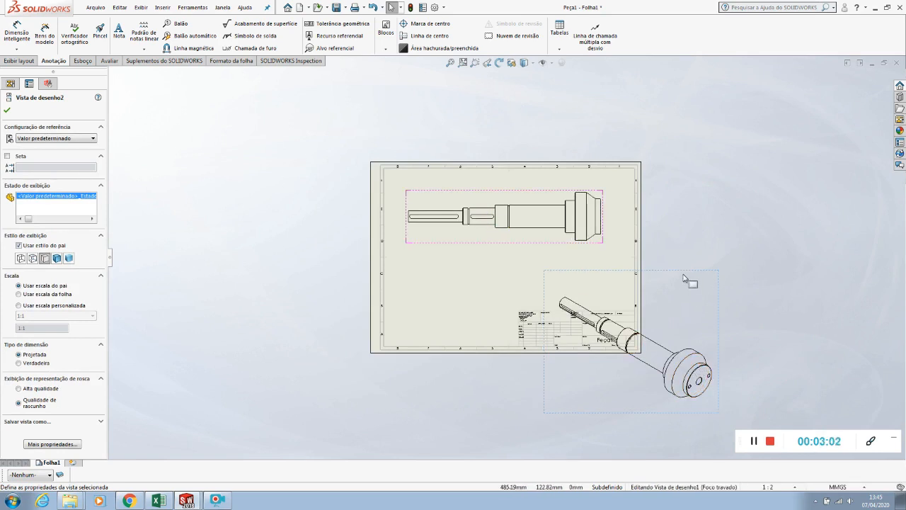
left_click_drag(686, 279, 708, 270)
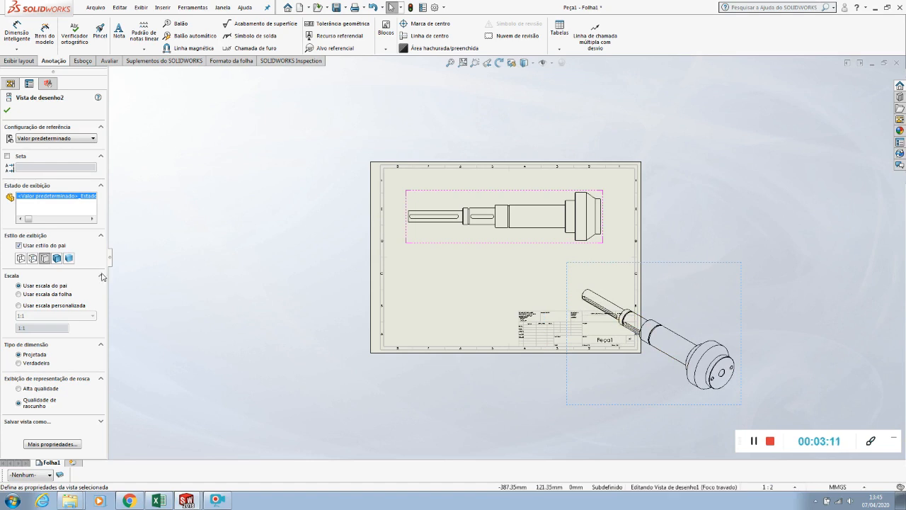
left_click(18, 305)
left_click(32, 316)
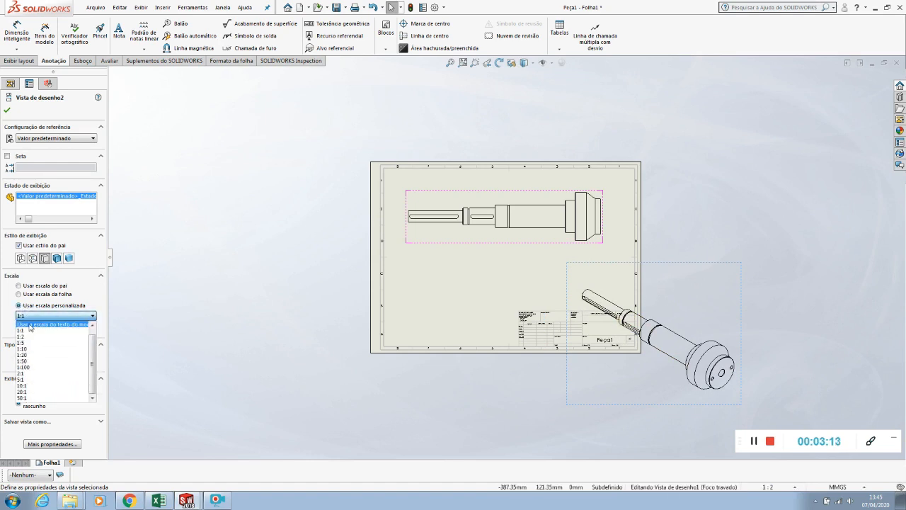
left_click(30, 337)
left_click(262, 373)
mouse_move(673, 375)
left_mouse_down()
mouse_move(646, 340)
mouse_move(611, 320)
left_mouse_up()
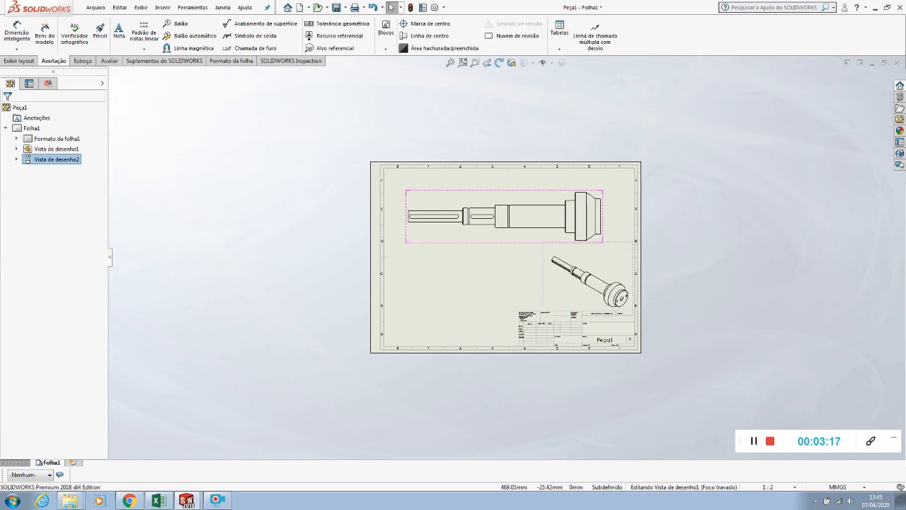
left_click(730, 256)
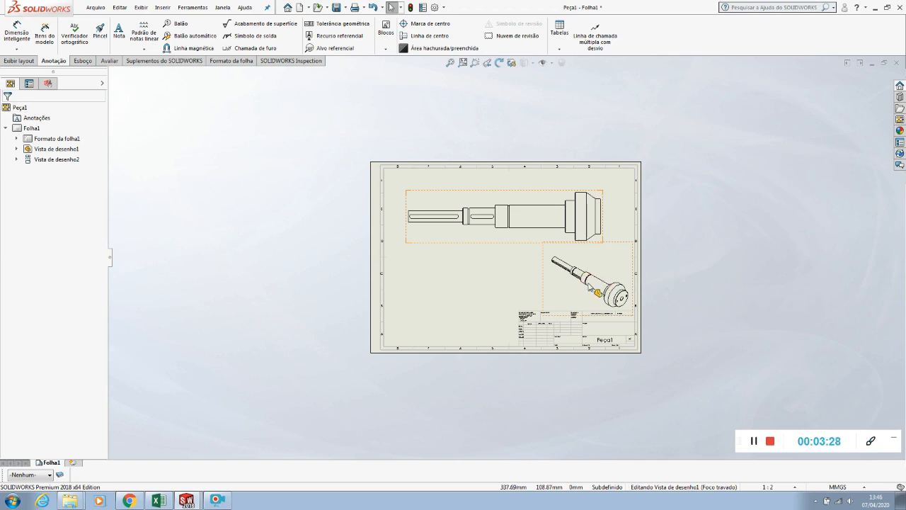
Add a centre line along the shaft's axis in the front view
scroll(589, 287, "down", 2)
left_click(332, 290)
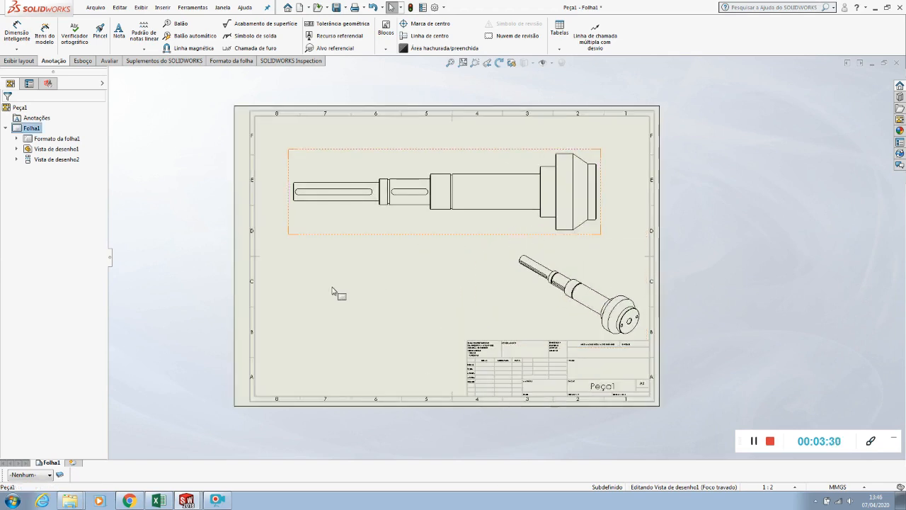
left_click(749, 210)
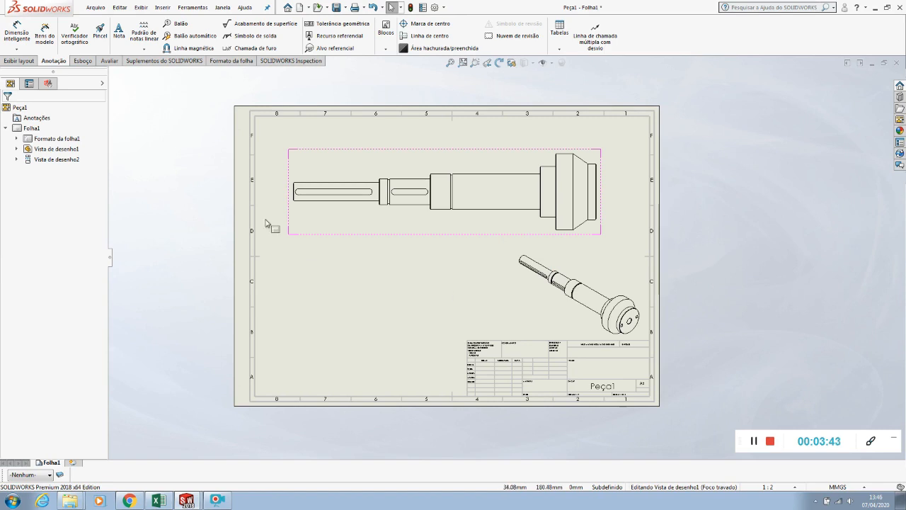
left_click(427, 36)
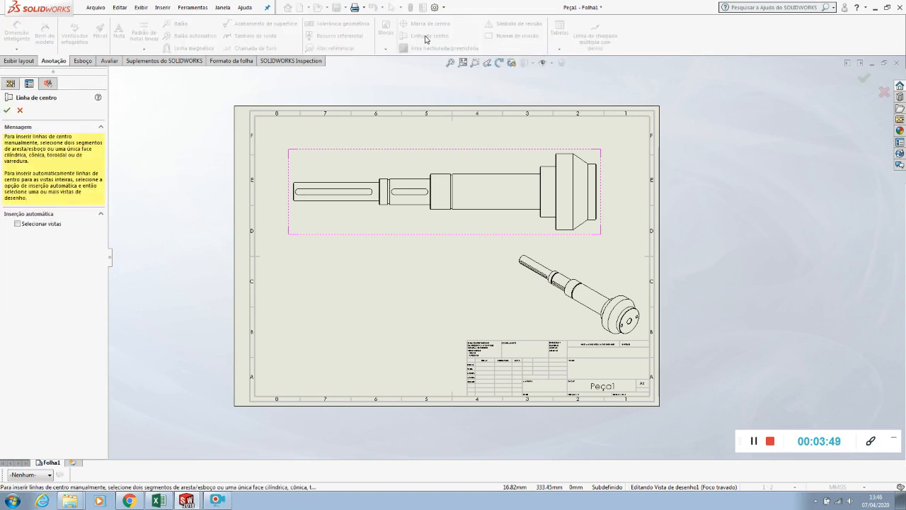
left_click(502, 195)
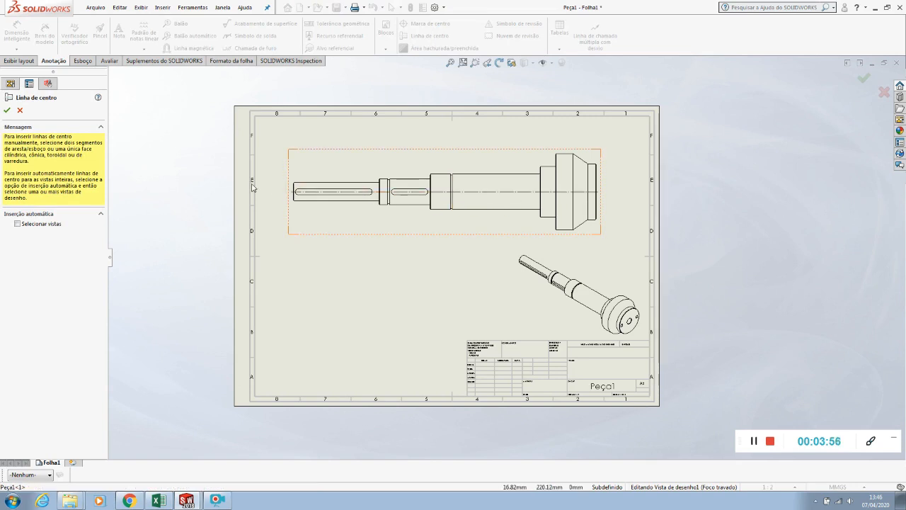
left_click(5, 110)
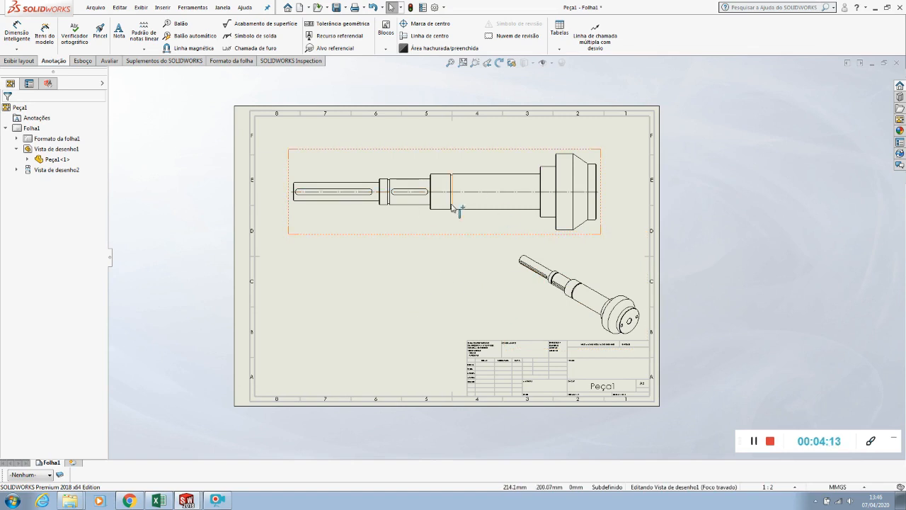
Make FORMAT the current layer and set the document's dimensions to remove trailing zeros
left_click(32, 475)
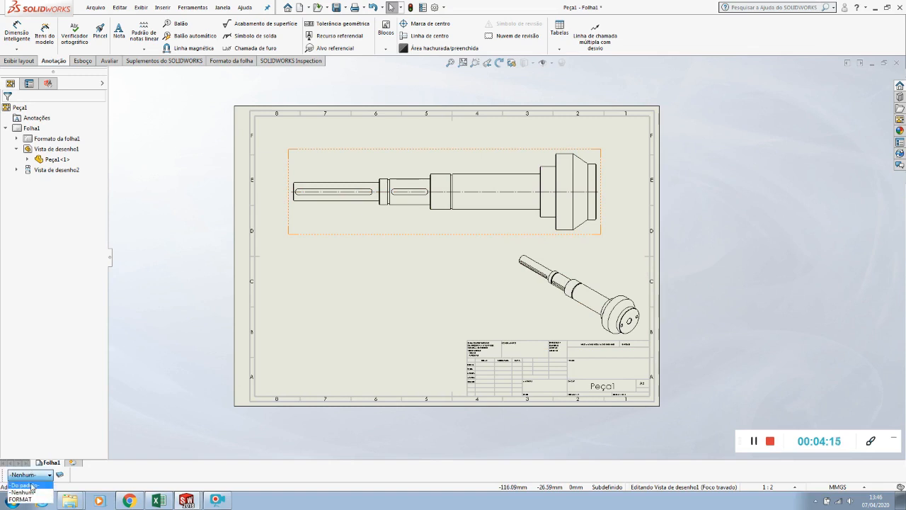
left_click(21, 499)
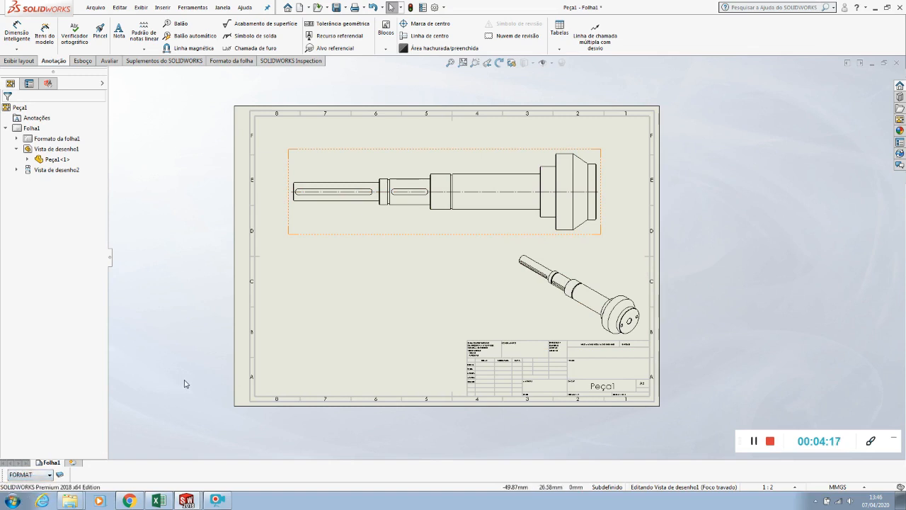
left_click(434, 7)
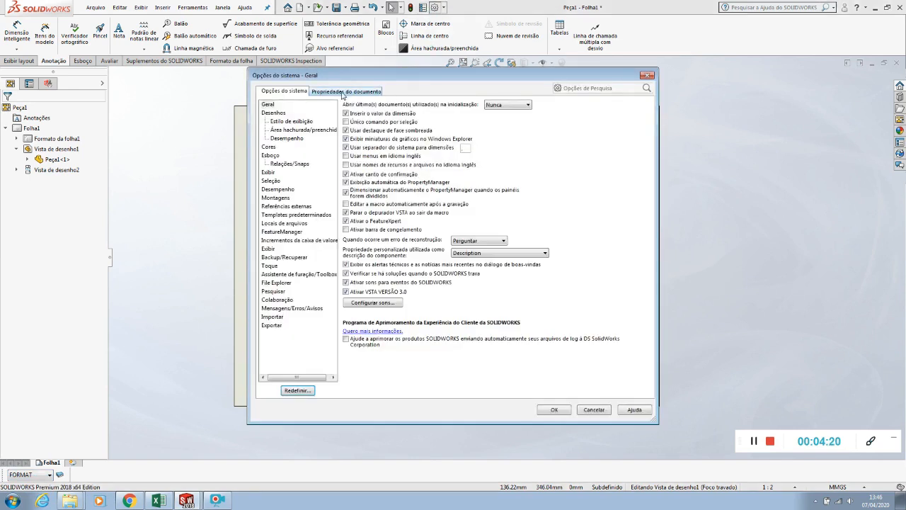
left_click(338, 93)
left_click(283, 130)
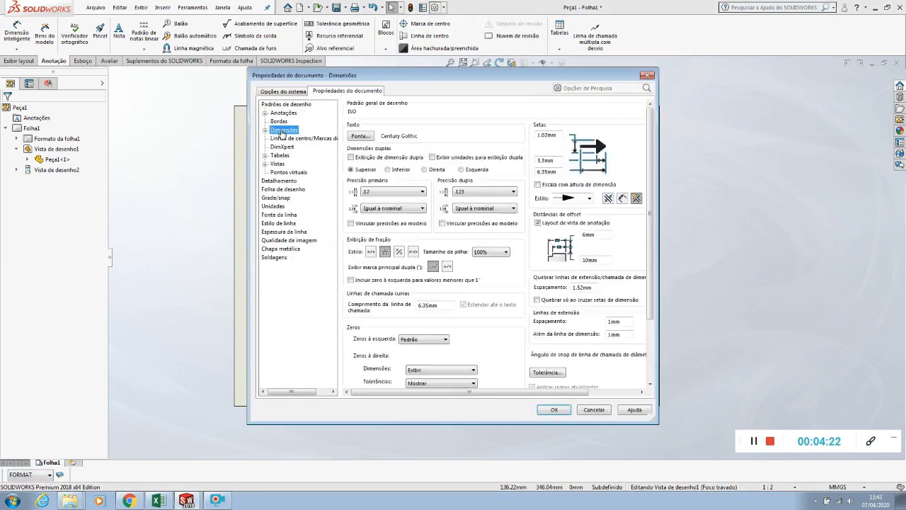
left_click(424, 370)
left_click(424, 383)
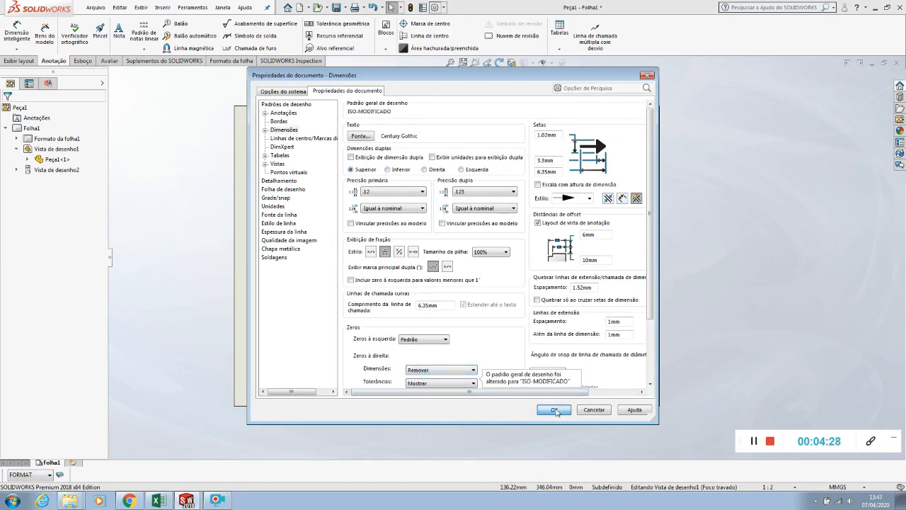
left_click(555, 410)
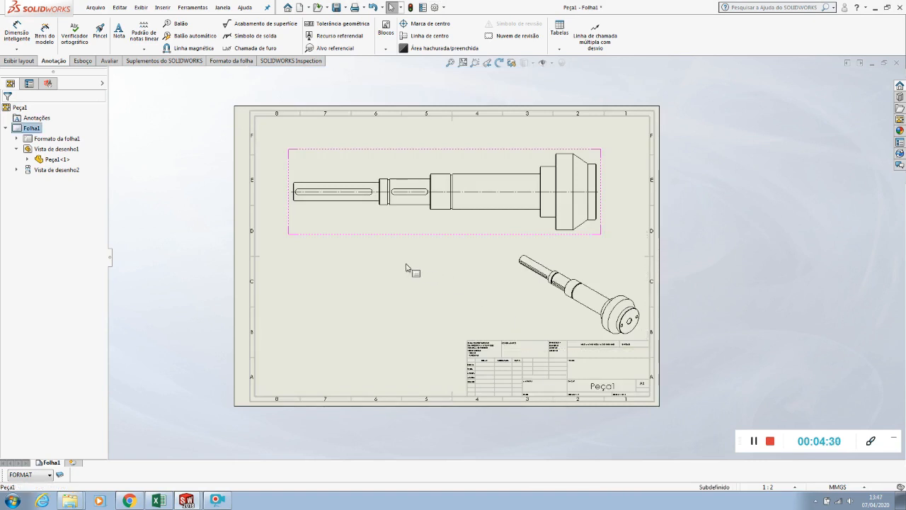
Dimension the shaft's overall length in the front view, from left end face to right end face, placed above the view
left_click(15, 32)
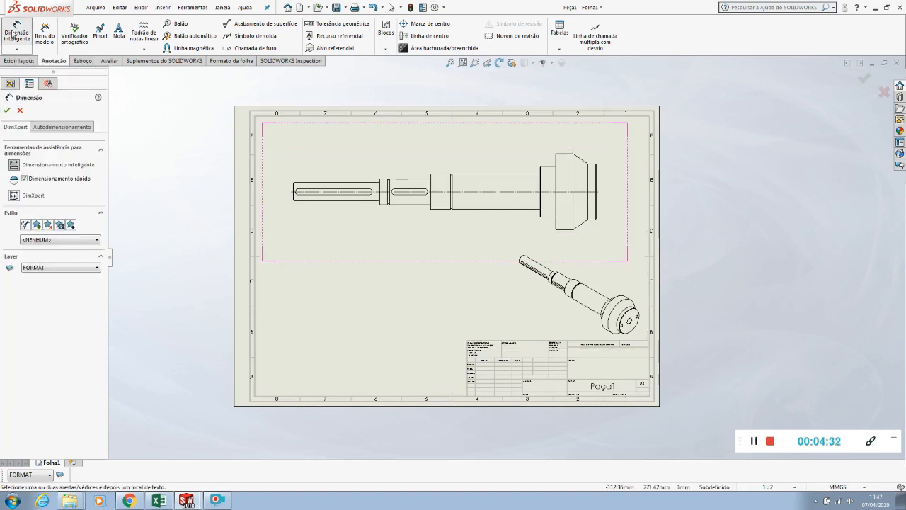
scroll(602, 161, "down", 5)
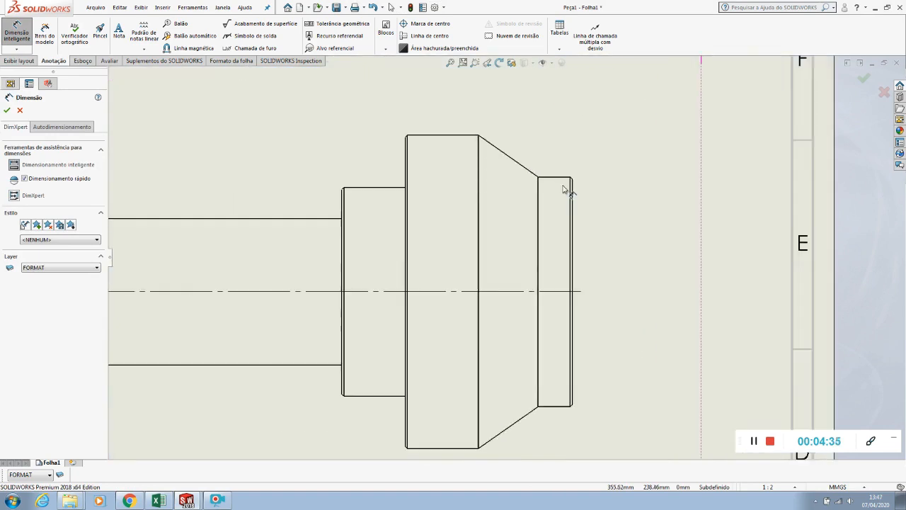
left_click(572, 213)
scroll(559, 227, "up", 5)
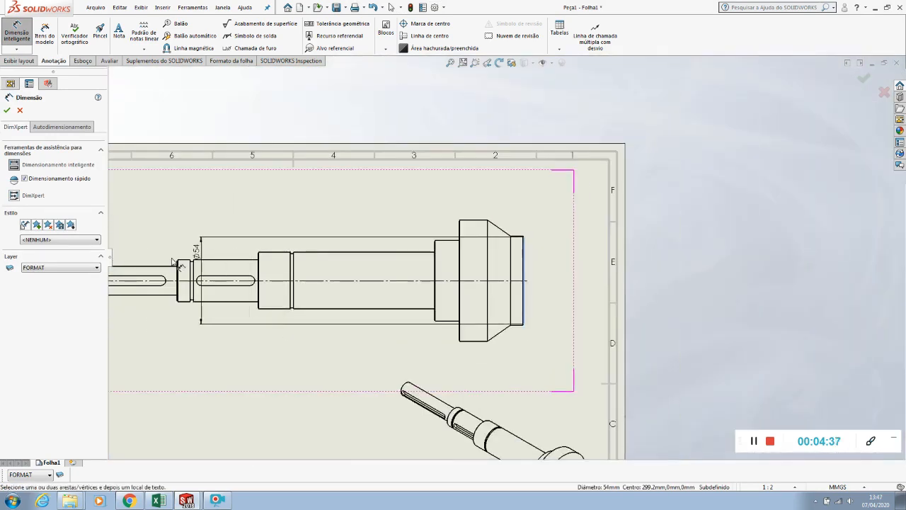
scroll(188, 260, "down", 6)
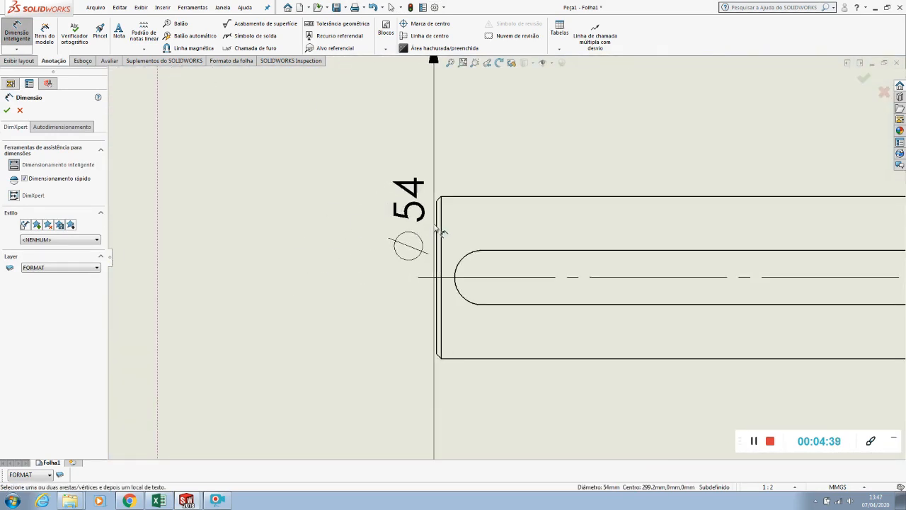
left_click(438, 231)
scroll(437, 230, "up", 6)
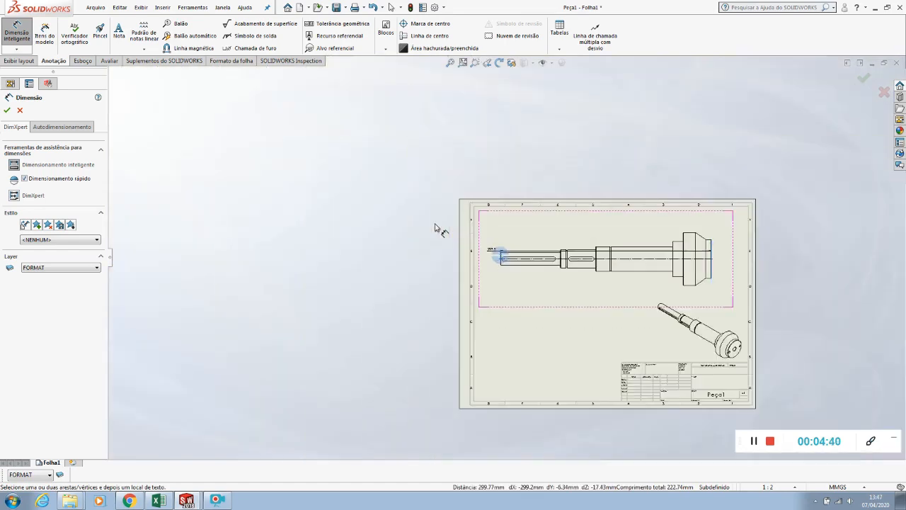
scroll(586, 227, "down", 4)
scroll(566, 258, "down", 3)
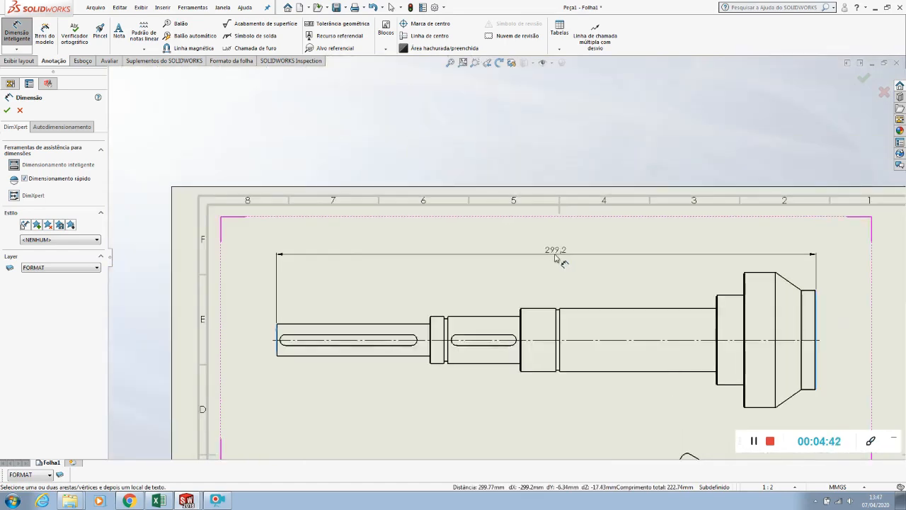
left_click(529, 239)
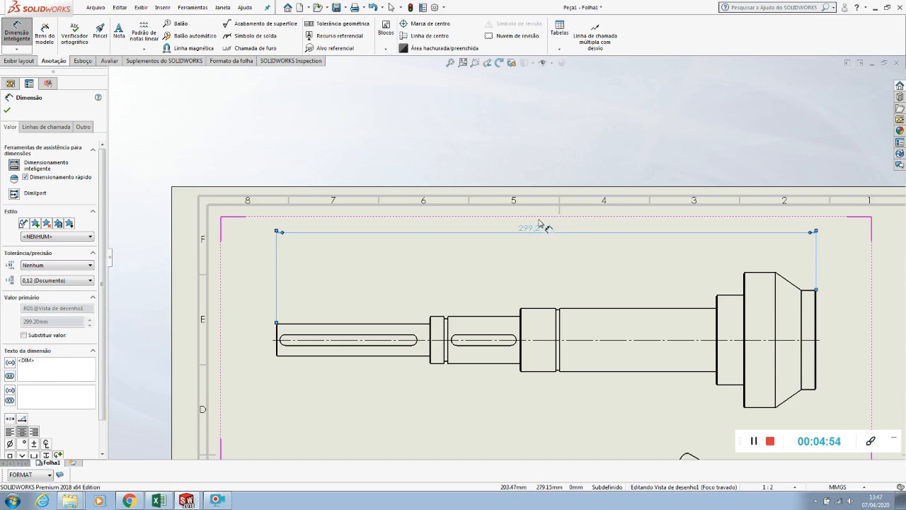
left_click(489, 148)
Dimension the length of the shaft's thin left section, from the end face to the first shoulder
scroll(489, 149, "up", 1)
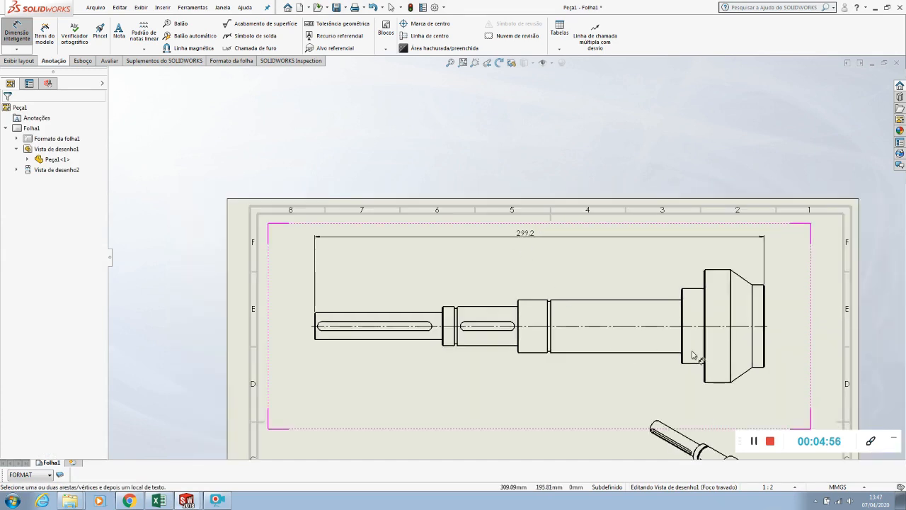
scroll(677, 354, "down", 1)
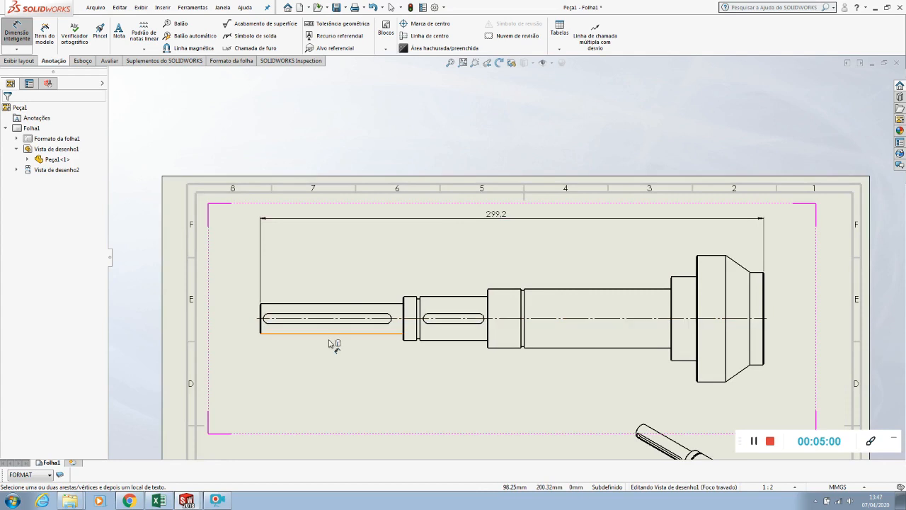
scroll(347, 303, "down", 2)
scroll(529, 310, "down", 1)
left_click(578, 309)
left_click(185, 314)
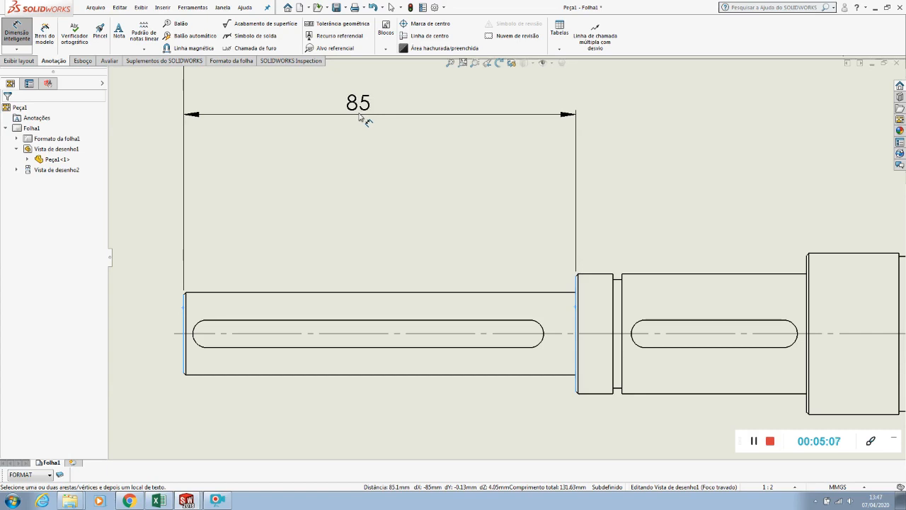
left_click(361, 120)
Dimension the long keyway's left arc centre from the end face and its straight length, with both dimensions in one row
left_click(201, 327)
left_click(185, 313)
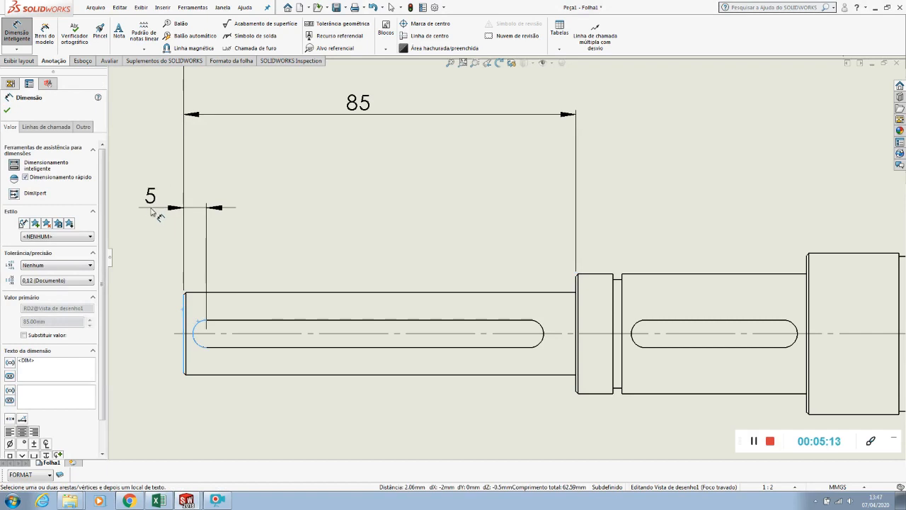
left_click(199, 213)
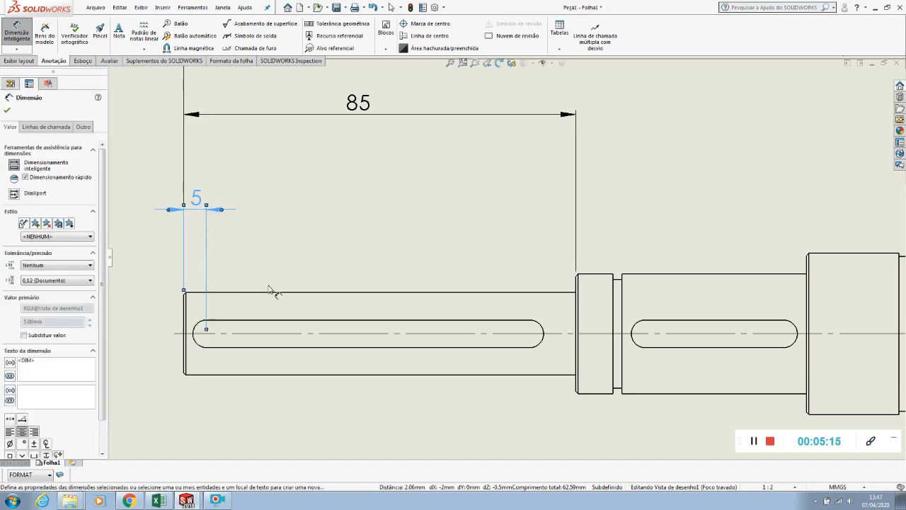
left_click(281, 323)
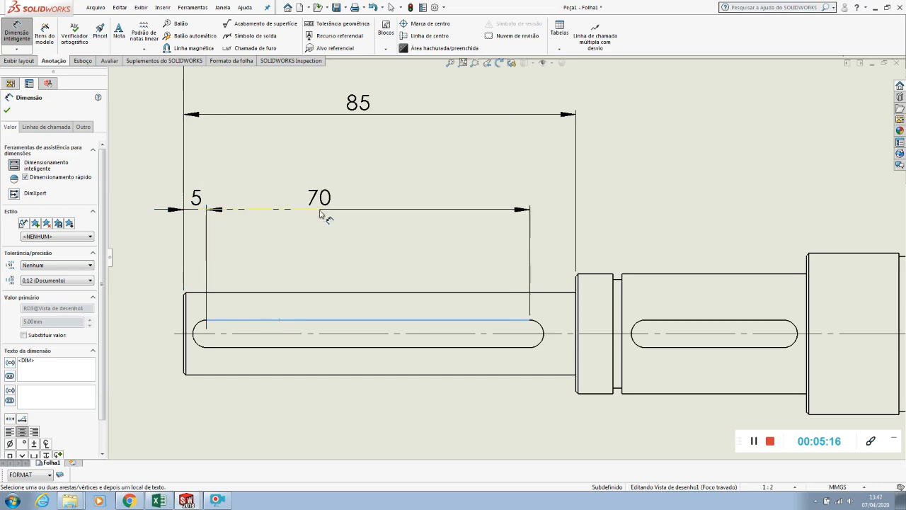
left_click(359, 214)
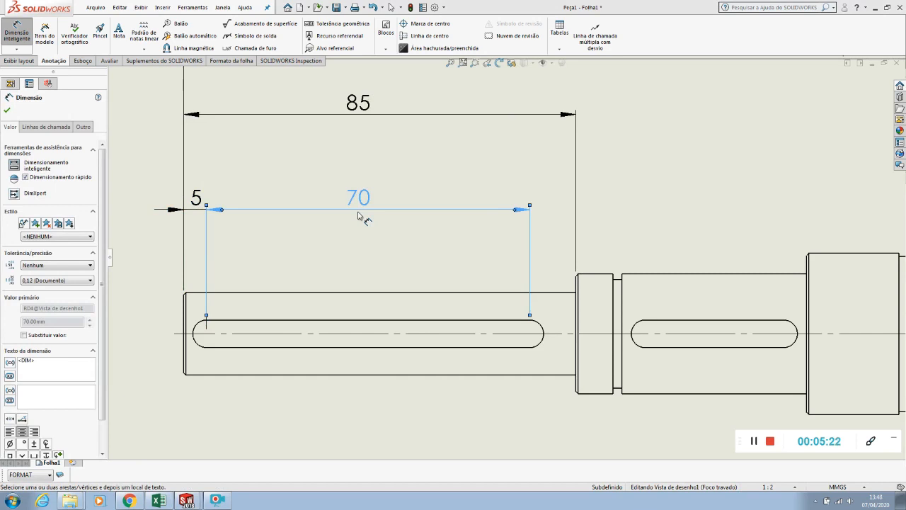
Dimension the narrow groove's width and the length of the section with the short keyway, in line with the long keyway's dimensions
scroll(359, 216, "up", 2)
scroll(684, 220, "down", 5)
scroll(668, 229, "up", 3)
scroll(455, 318, "down", 3)
left_click(481, 291)
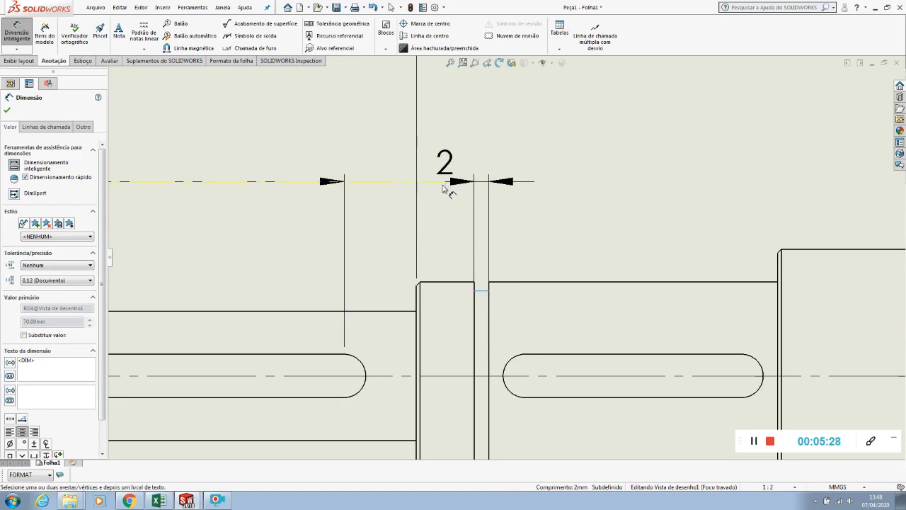
left_click(437, 189)
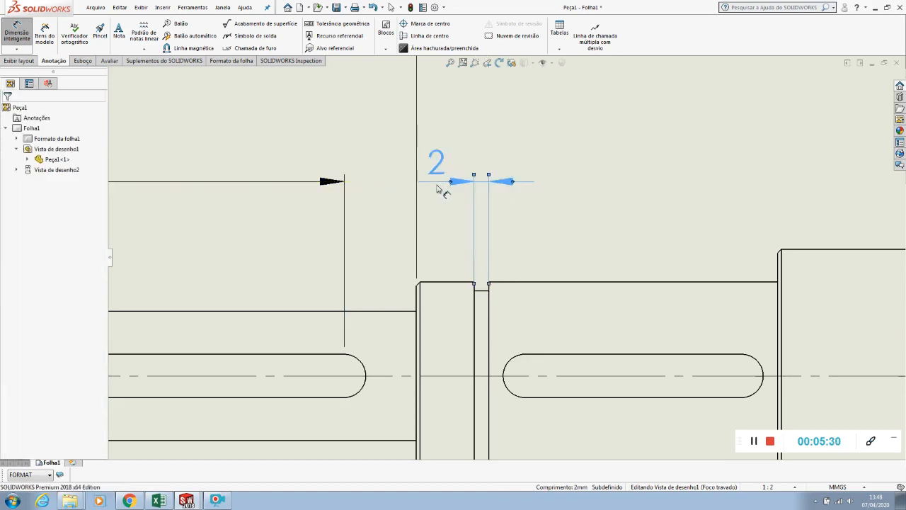
scroll(538, 241, "up", 3)
left_click(599, 277)
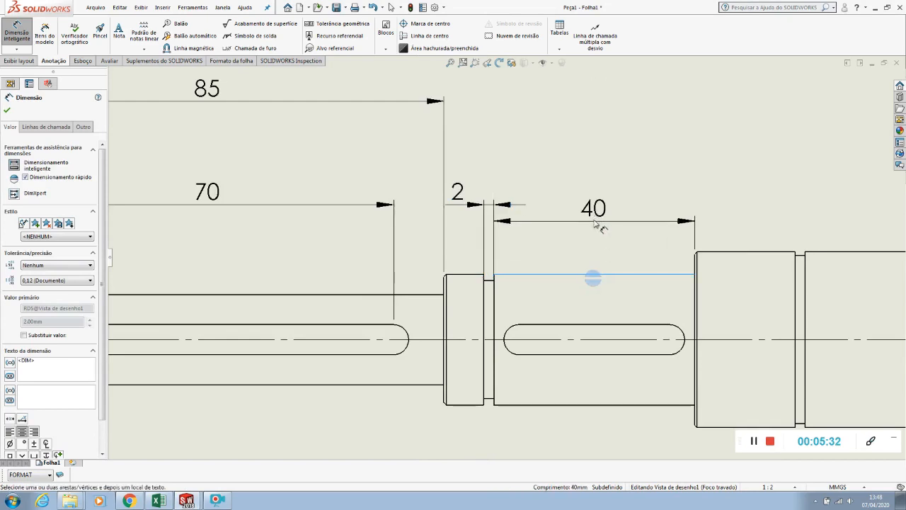
left_click(595, 209)
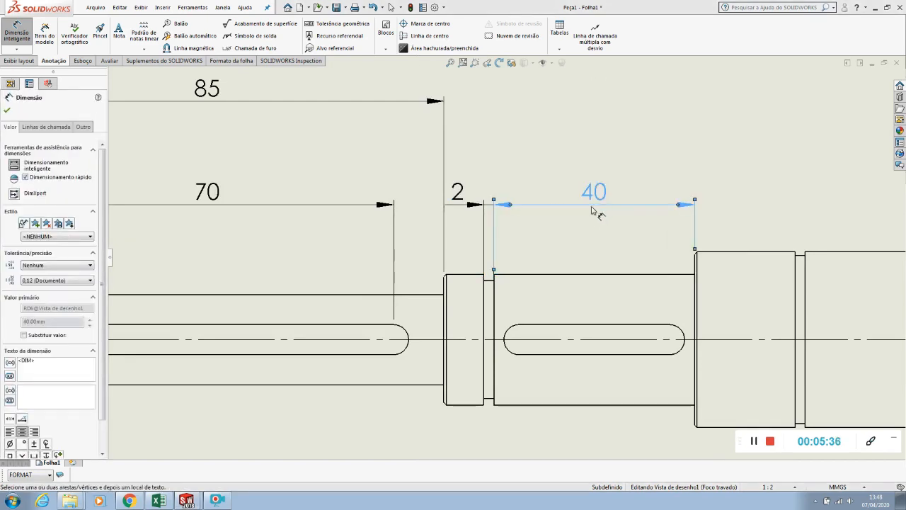
Dimension the short keyway's straight length and its right arc centre's distance to the adjacent shoulder, aligned in one row
left_click(581, 329)
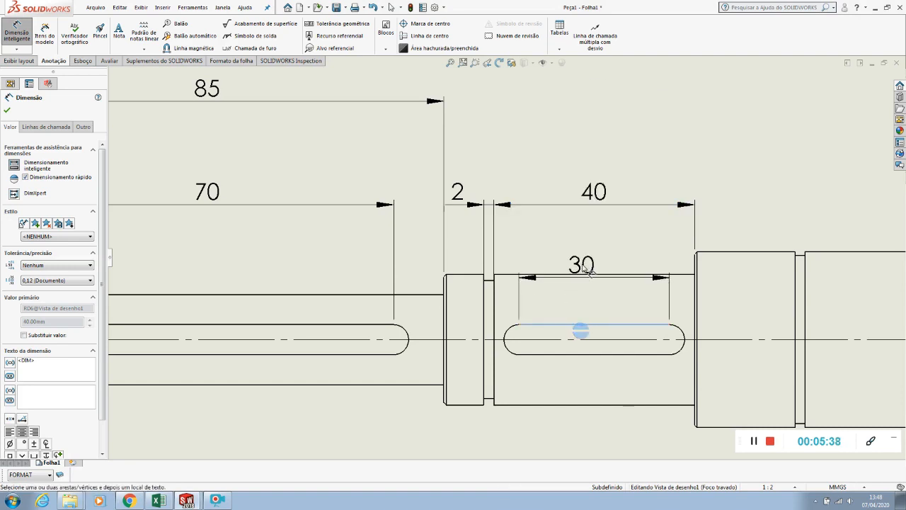
left_click(599, 248)
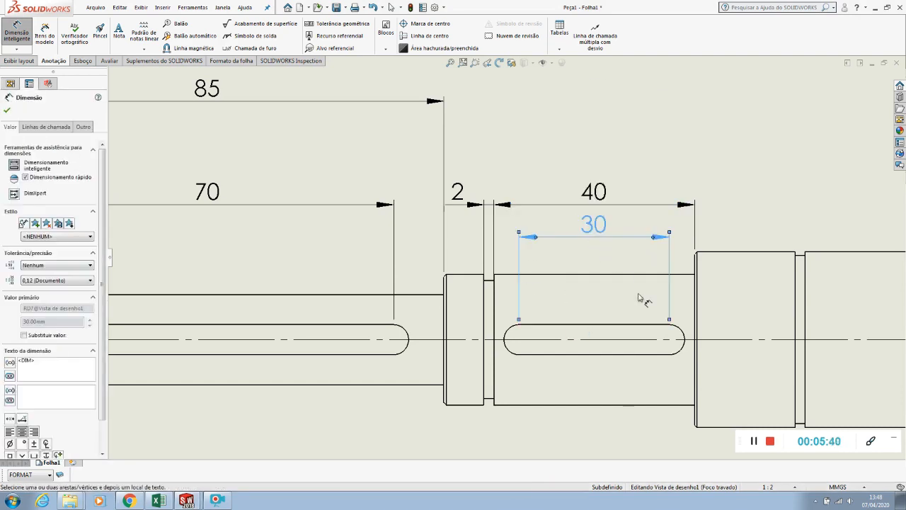
left_click(683, 332)
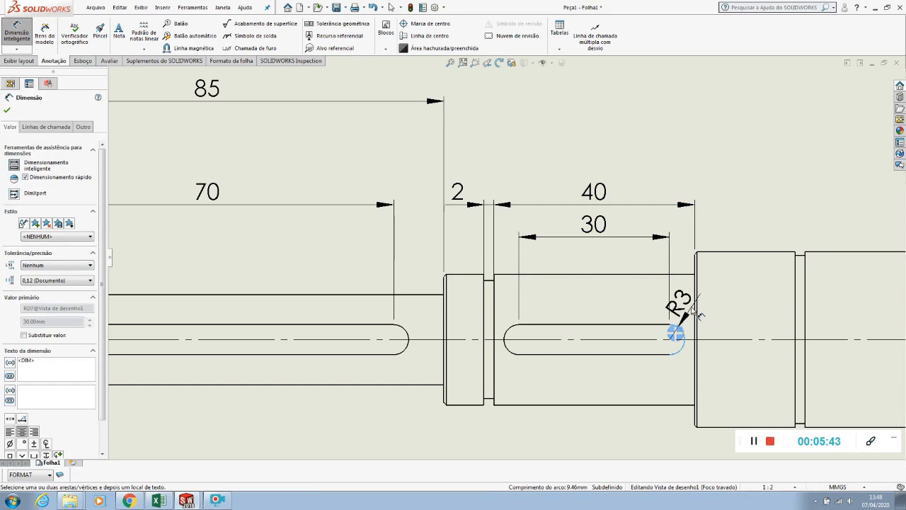
left_click(696, 305)
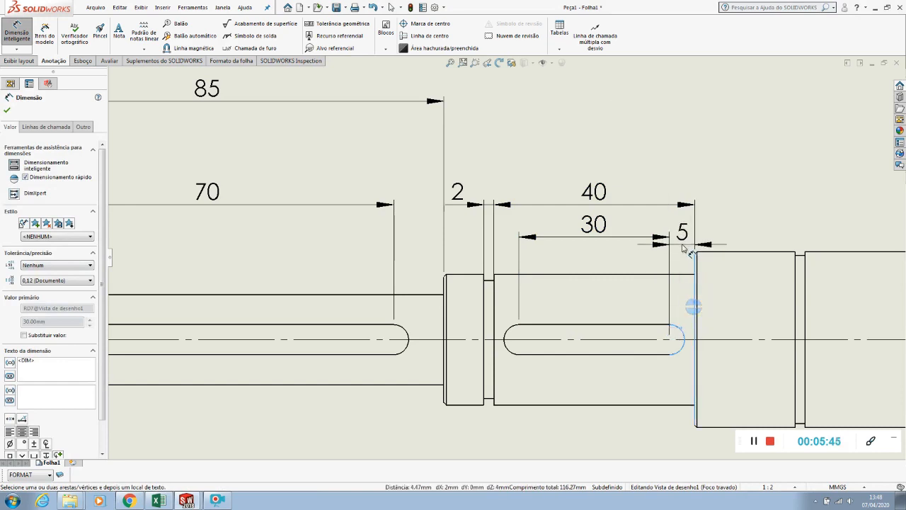
left_click(683, 243)
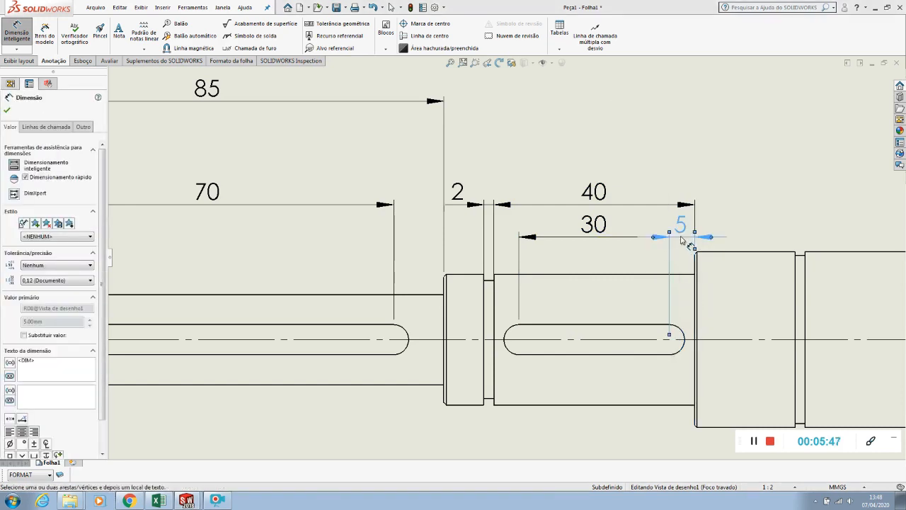
scroll(683, 242, "up", 2)
left_click(603, 180)
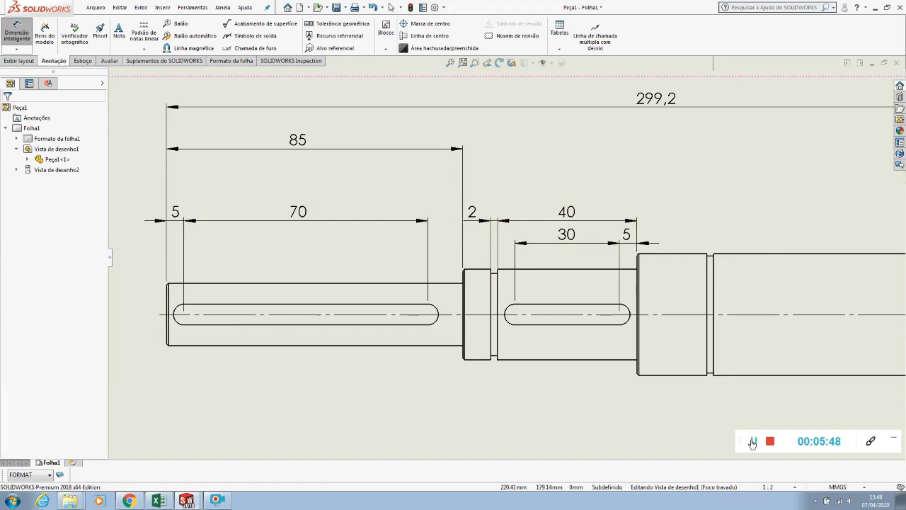
Dimension the distance between the first and second shoulders and line up the left section's 85 dimension with it
scroll(478, 278, "up", 2)
left_click(465, 277)
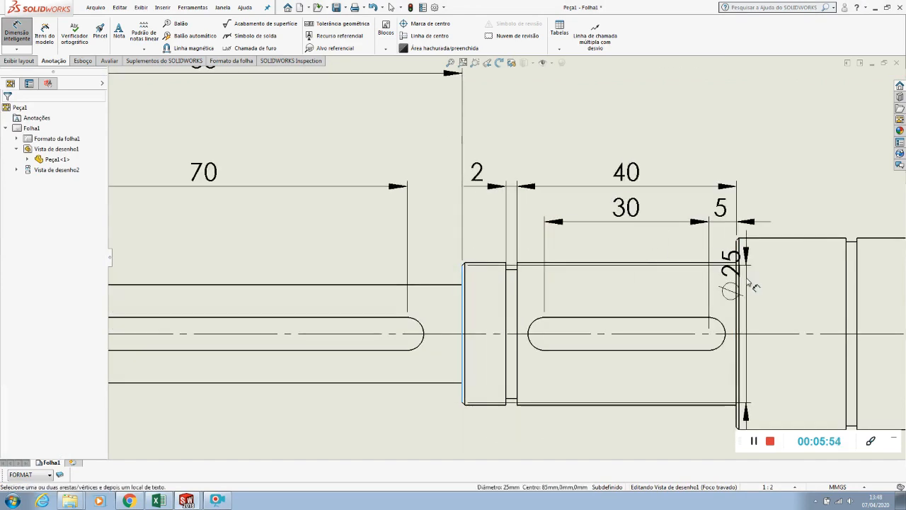
left_click(737, 282)
scroll(734, 283, "down", 2)
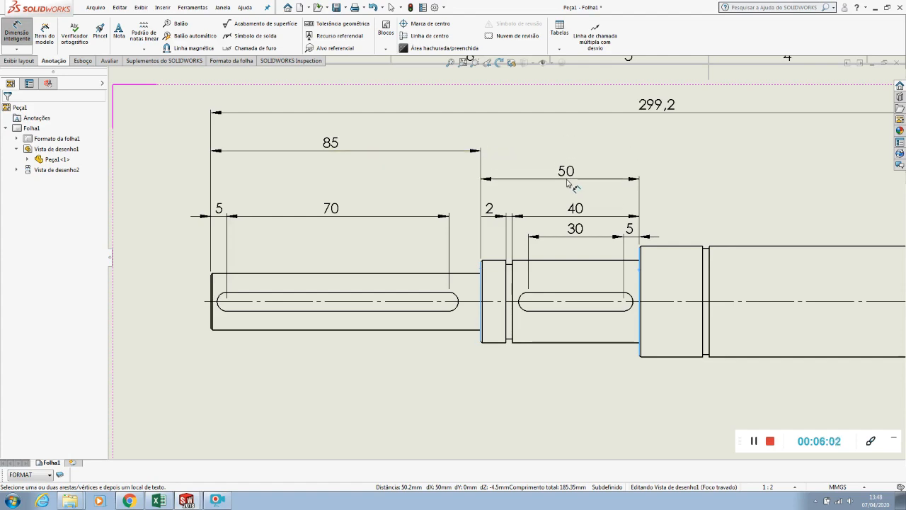
left_click(571, 189)
left_click_drag(329, 144, 333, 177)
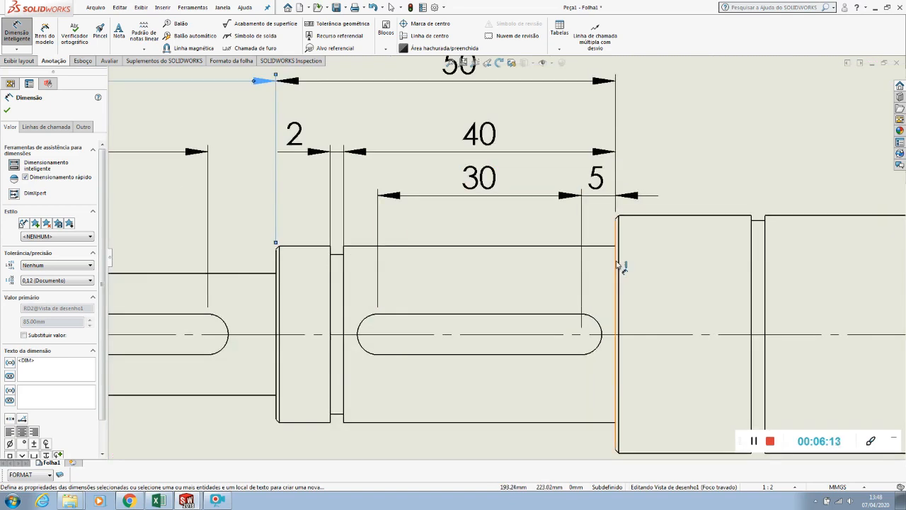
Dimension the distance from the left end face to the second shoulder, placed just below the overall length dimension
left_click(619, 264)
scroll(599, 259, "up", 5)
scroll(179, 270, "down", 3)
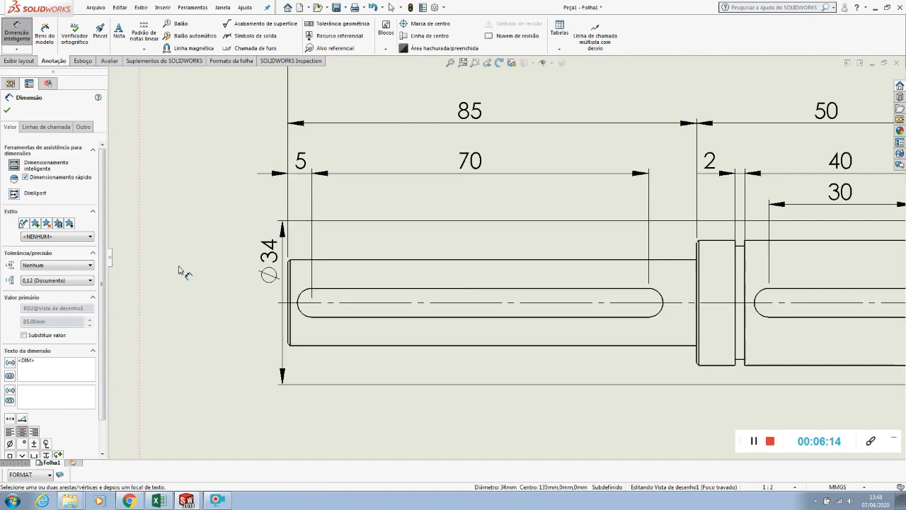
left_click(288, 283)
scroll(506, 257, "up", 3)
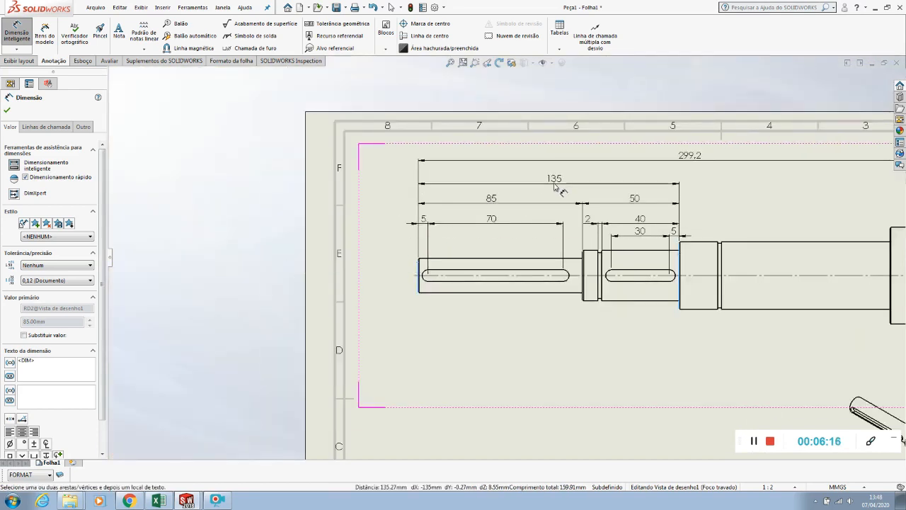
left_click(549, 186)
Reposition the 135 dimension so it is evenly spaced between the overall length and the 85 and 50 dimensions
scroll(495, 158, "down", 4)
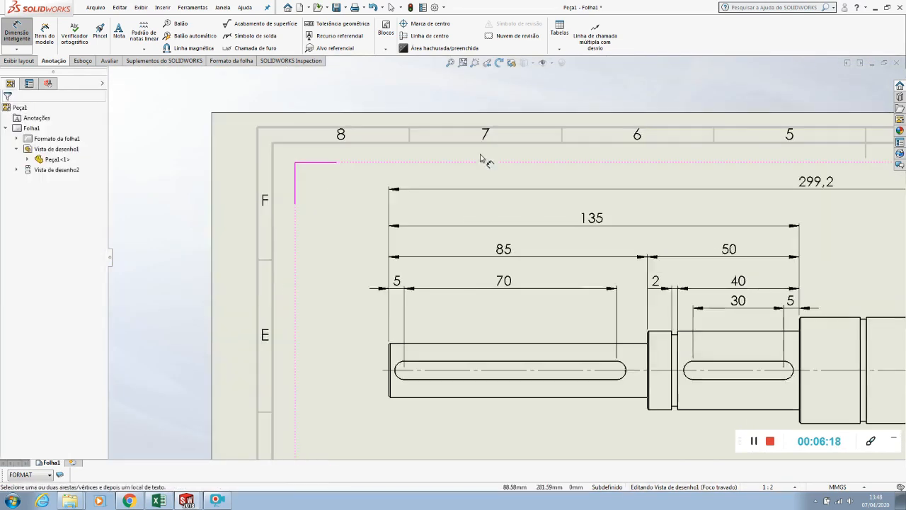
left_click(605, 216)
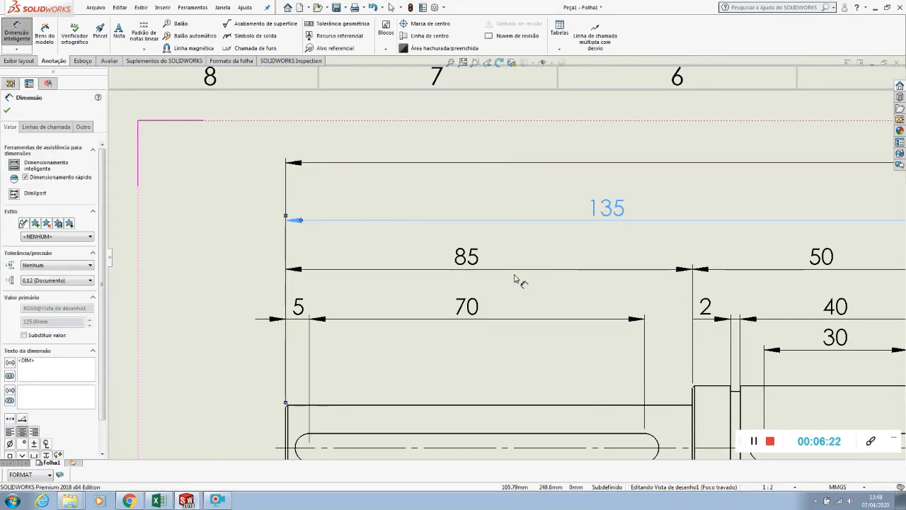
scroll(617, 210, "down", 3)
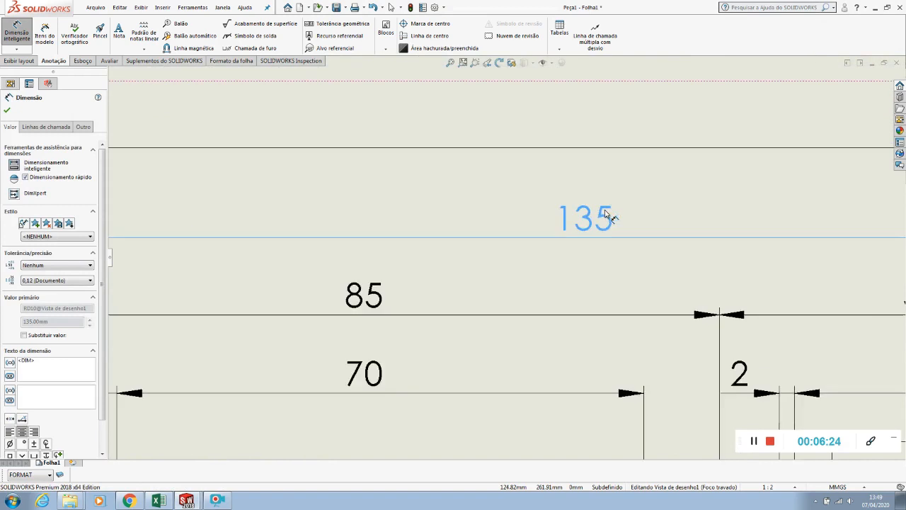
left_click(440, 196)
scroll(439, 196, "up", 4)
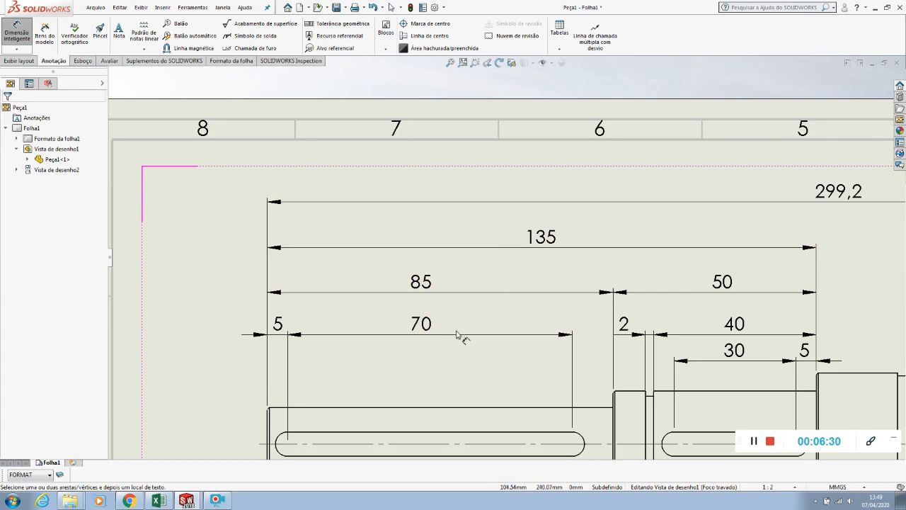
Adjust the short keyway's 30 and 5 dimensions so they sit in one row below the 40 dimension
scroll(457, 369, "up", 4)
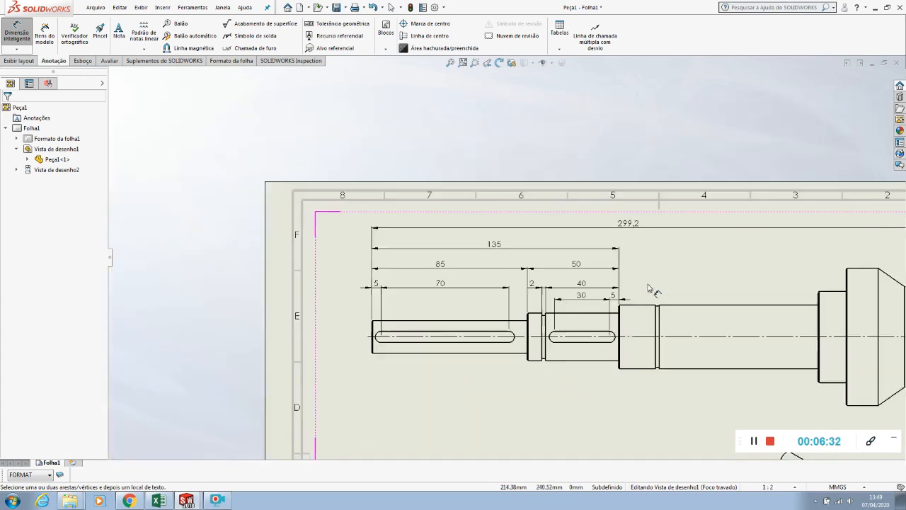
scroll(662, 288, "down", 5)
left_click_drag(504, 287, 511, 299)
left_click_drag(580, 285, 584, 300)
scroll(579, 301, "down", 3)
left_click_drag(551, 276, 555, 255)
left_click_drag(380, 276, 370, 251)
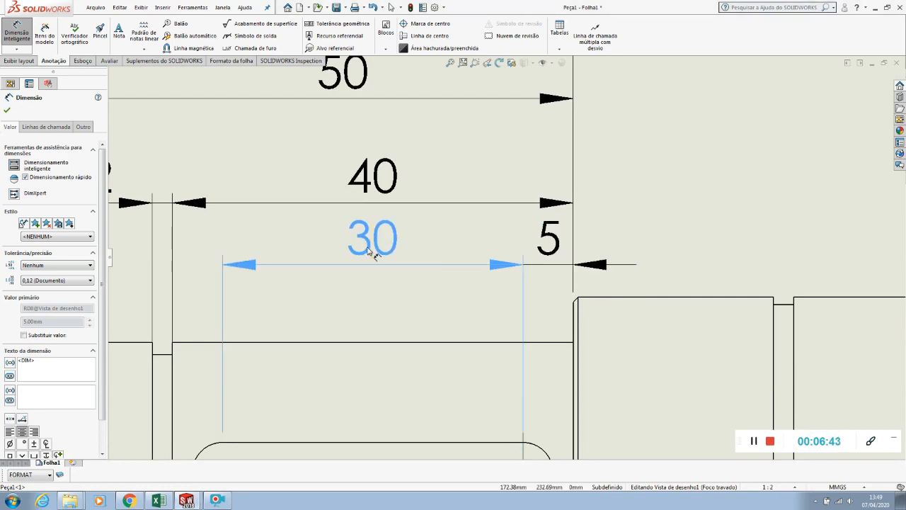
Dimension the width of the second groove and the length of the long cylindrical section, lining the latter up with the 40 dimension
left_click(387, 318)
scroll(383, 320, "up", 4)
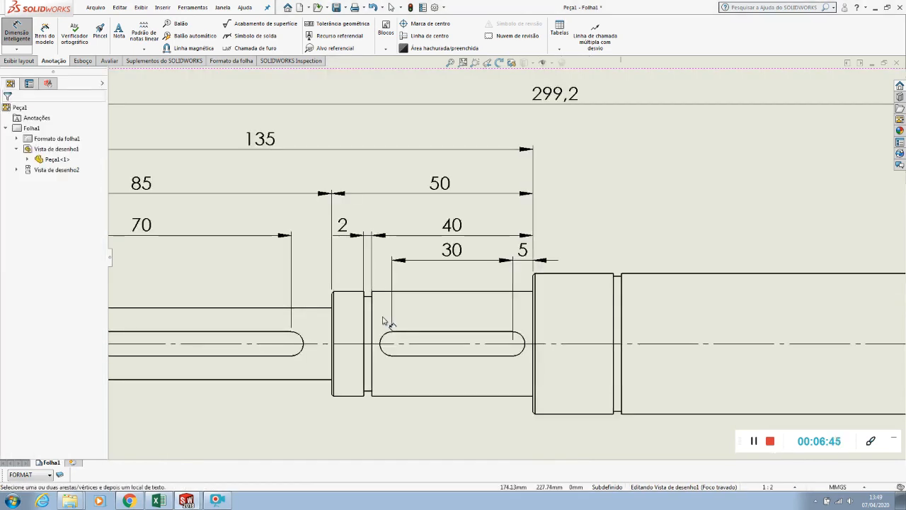
scroll(383, 316, "up", 3)
scroll(691, 307, "down", 2)
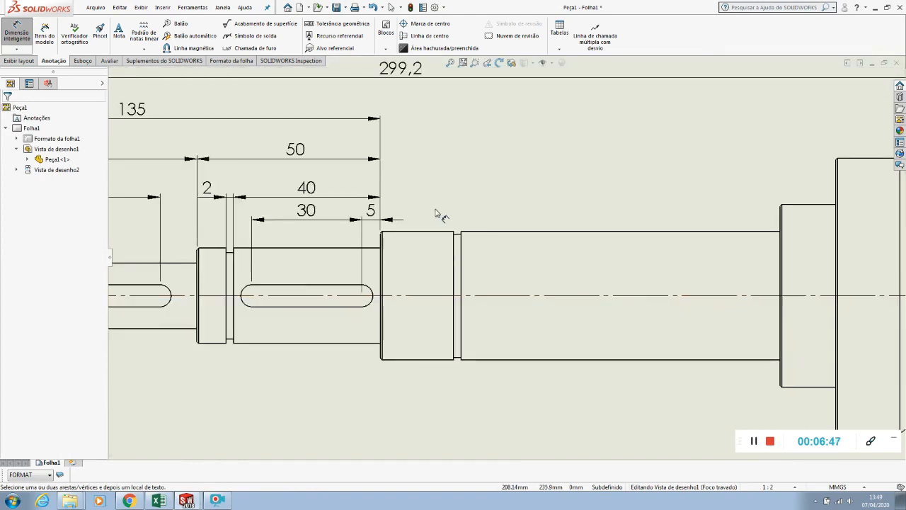
left_click(459, 238)
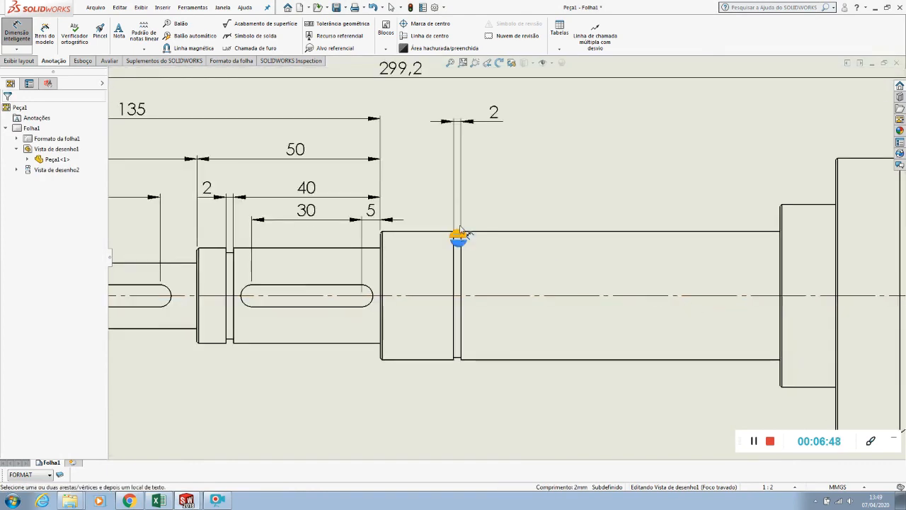
left_click(500, 225)
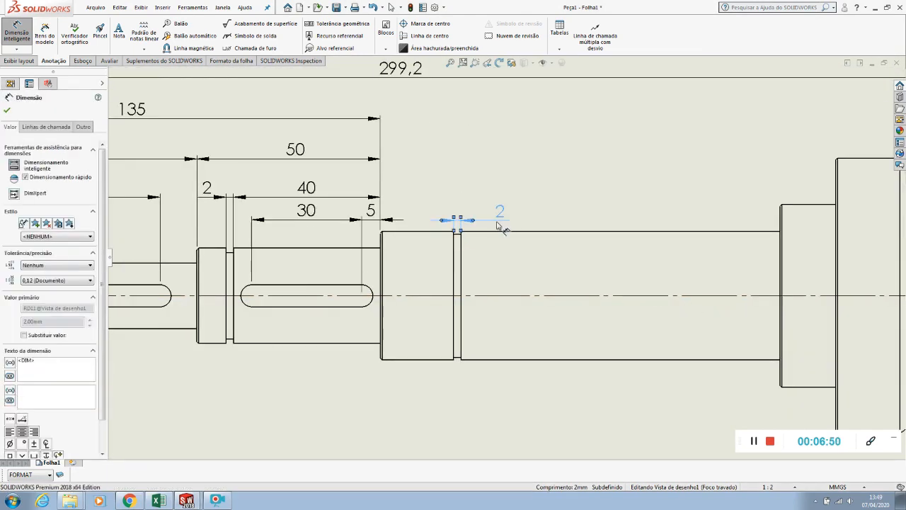
left_click(488, 230)
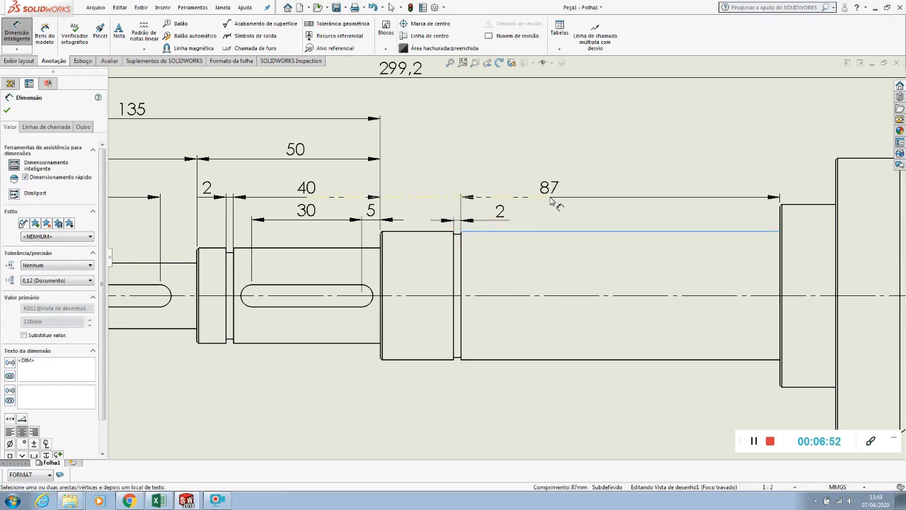
left_click(614, 204)
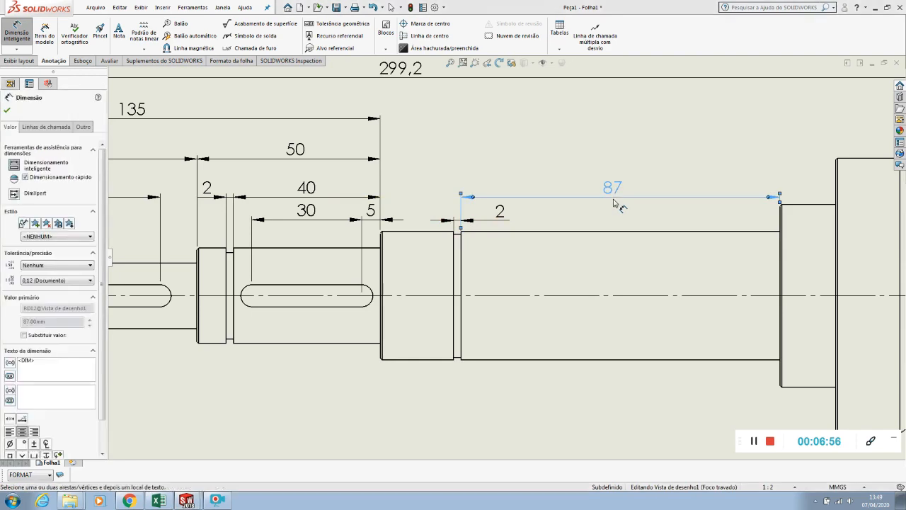
Dimension the distance from the shoulder to the second groove, chamfer included, in line with the 40 and 87 dimensions
left_click(435, 233)
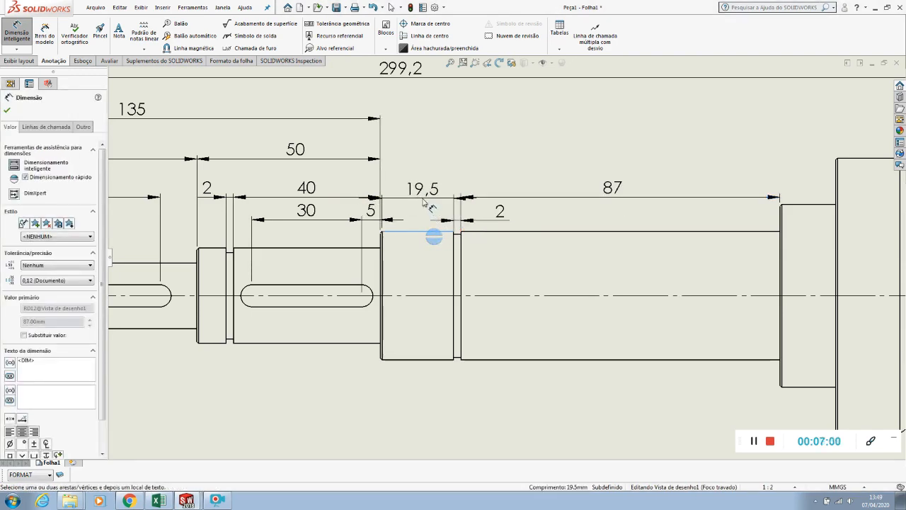
key("Escape")
left_click(449, 246)
left_click(382, 254)
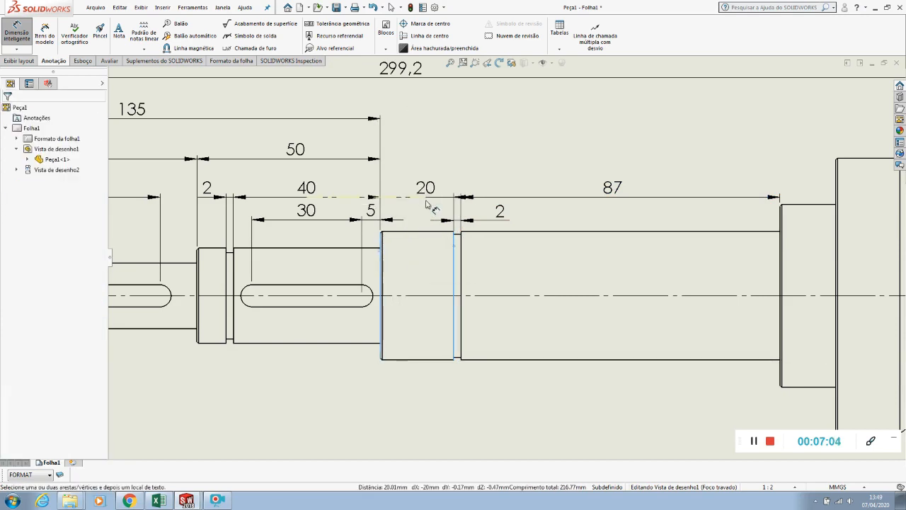
left_click(427, 200)
left_click(433, 161)
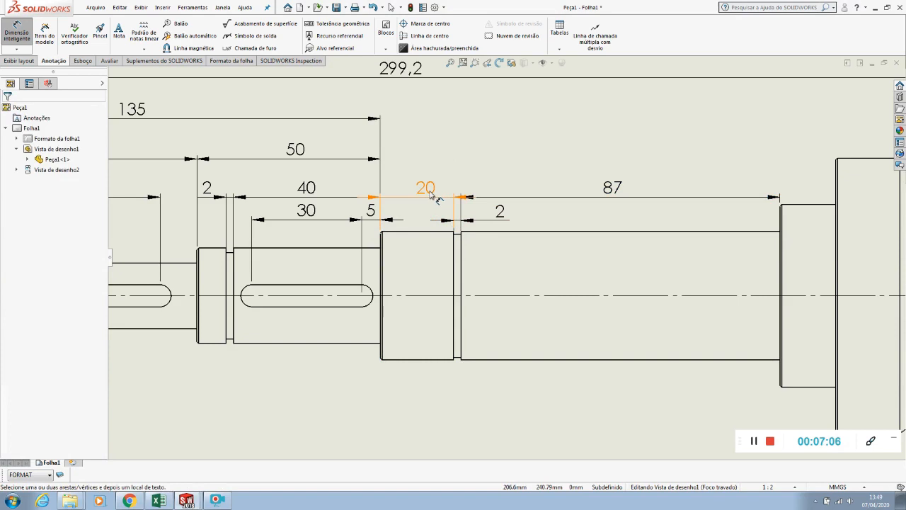
Flip the arrows of the 20 dimension so they point outward from between its extension lines
left_click(468, 201)
scroll(472, 206, "down", 5)
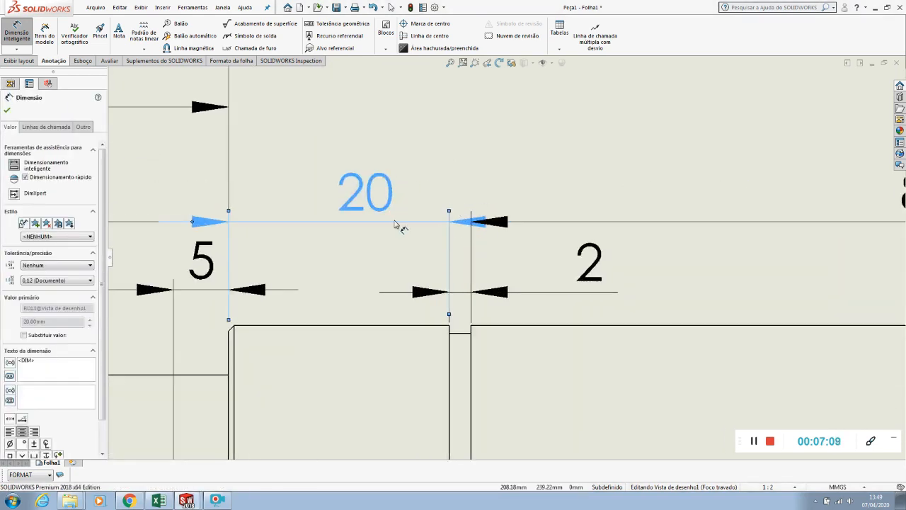
left_click(195, 224)
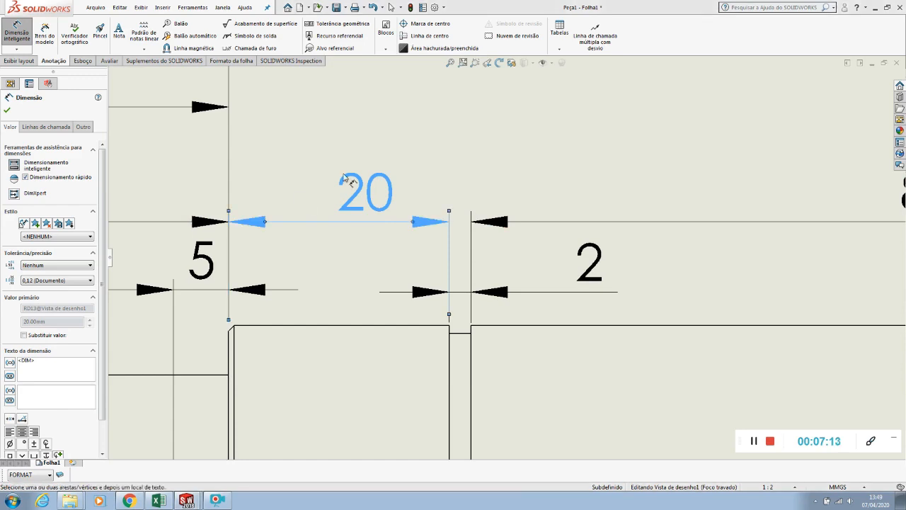
left_click(384, 239)
Dimension the distance from the shoulder at the short keyway section to the collar face, lined up with the 50 dimension
key("f")
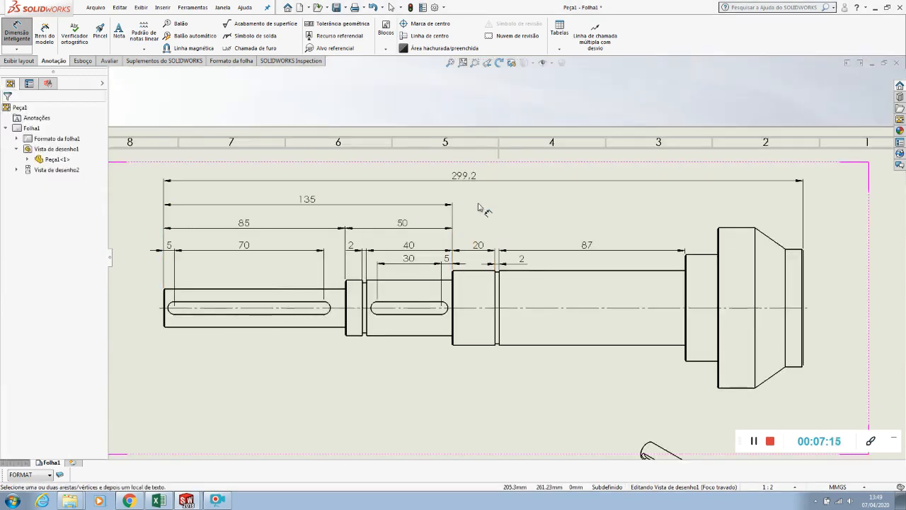
scroll(473, 277, "down", 4)
left_click(467, 283)
key("f")
scroll(602, 270, "down", 3)
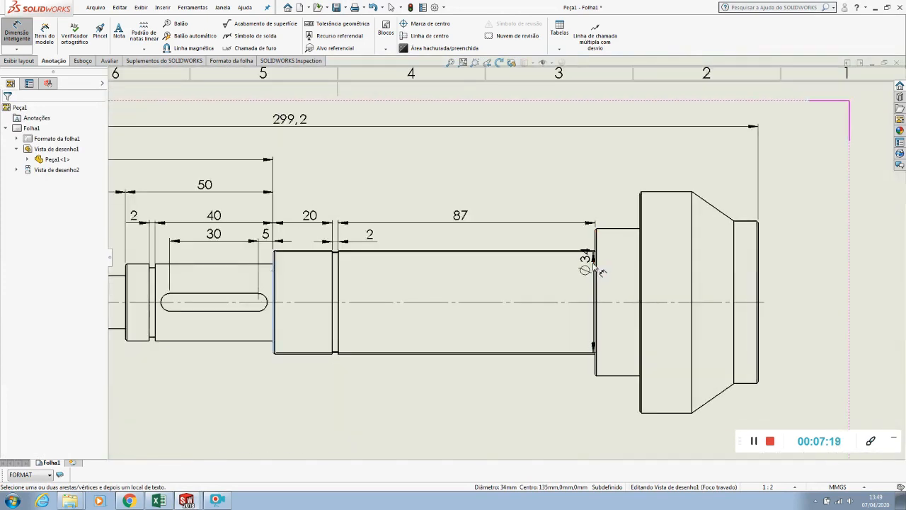
left_click(596, 268)
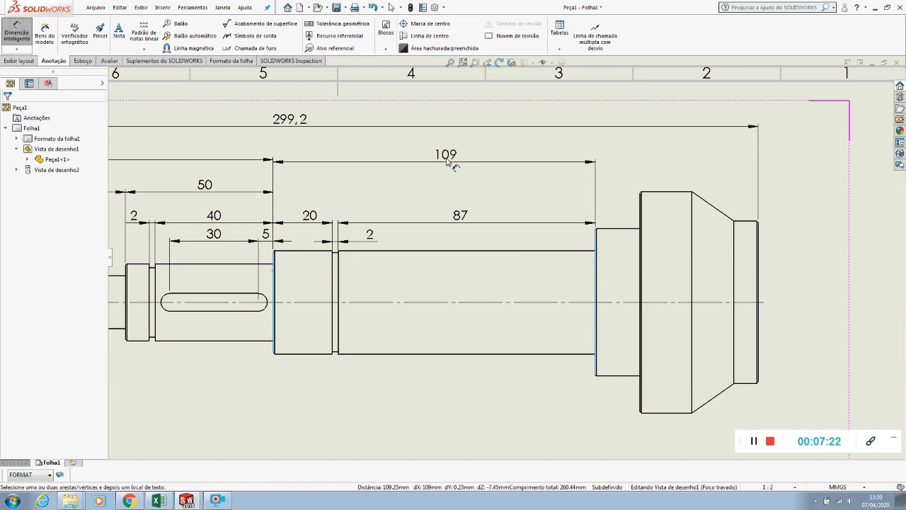
scroll(446, 162, "down", 3)
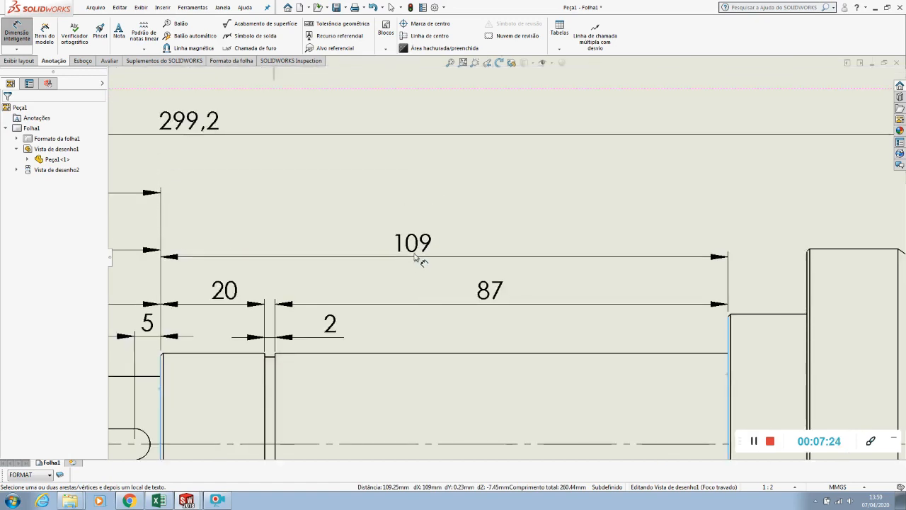
left_click(427, 256)
left_click(380, 205)
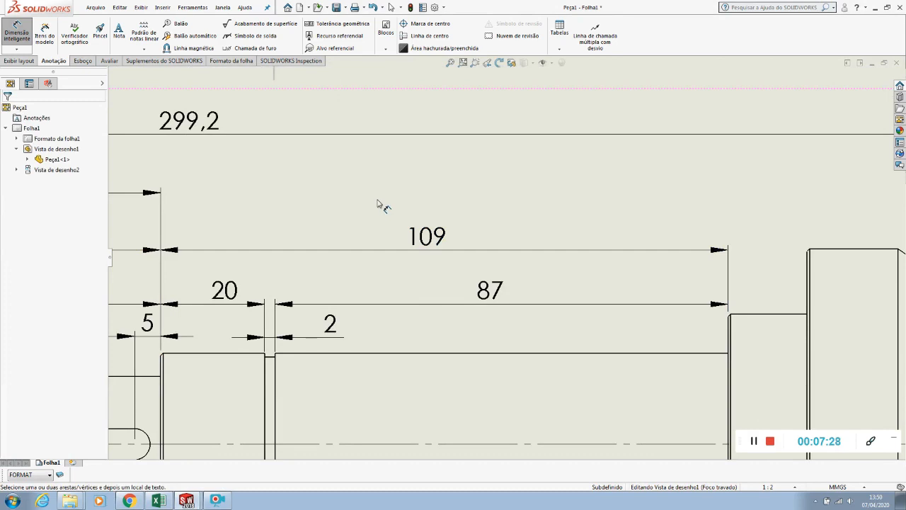
Dimension the collar's width up to the large flange face, placed between the overall length and 109 dimensions
scroll(380, 204, "up", 3)
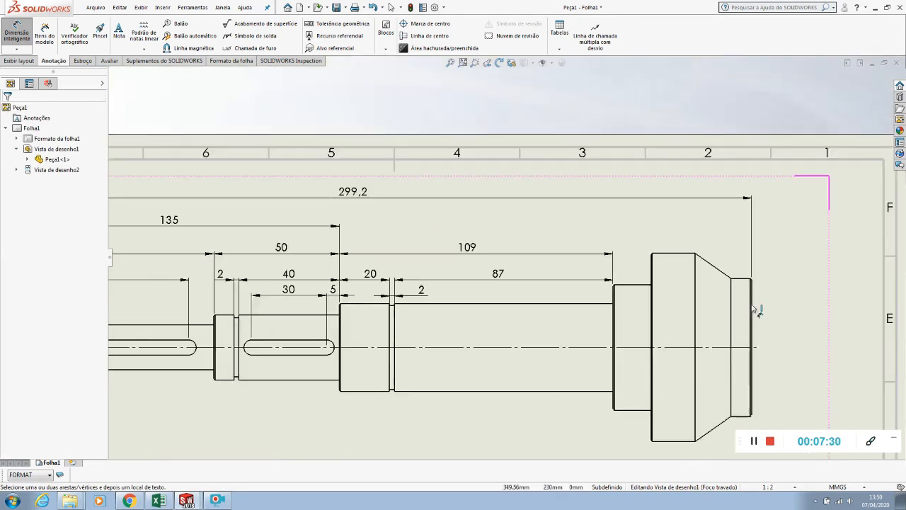
scroll(427, 248, "down", 5)
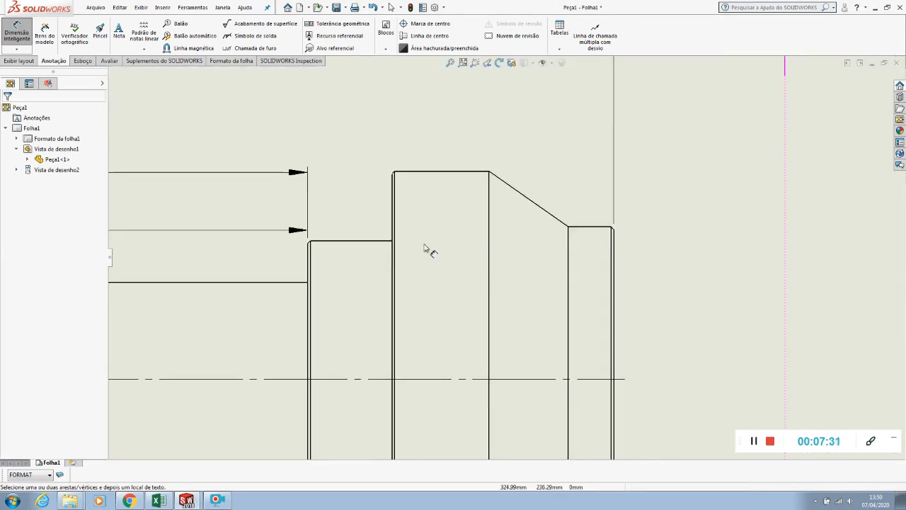
left_click(309, 255)
left_click(394, 253)
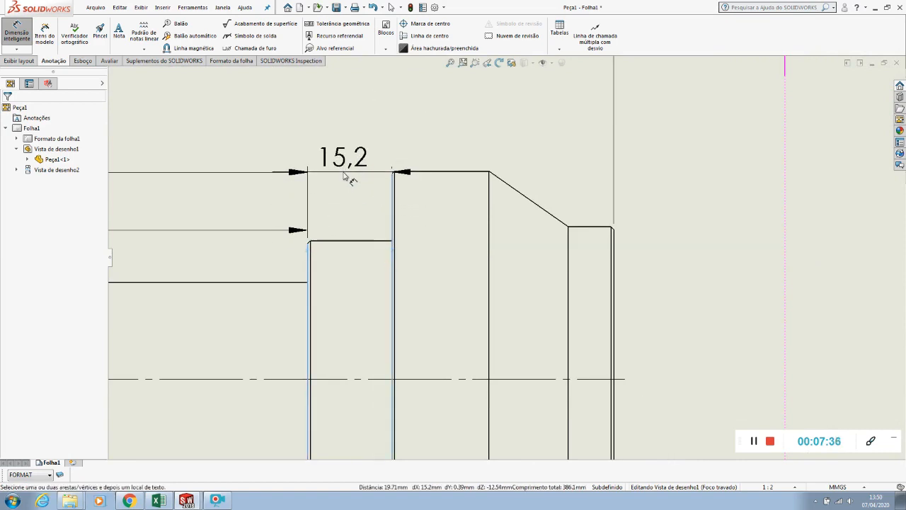
scroll(350, 162, "up", 2)
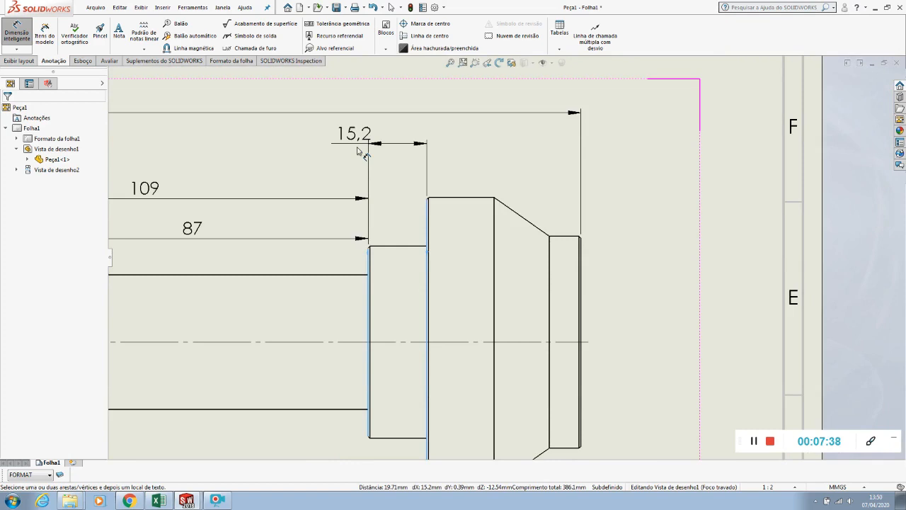
left_click(399, 168)
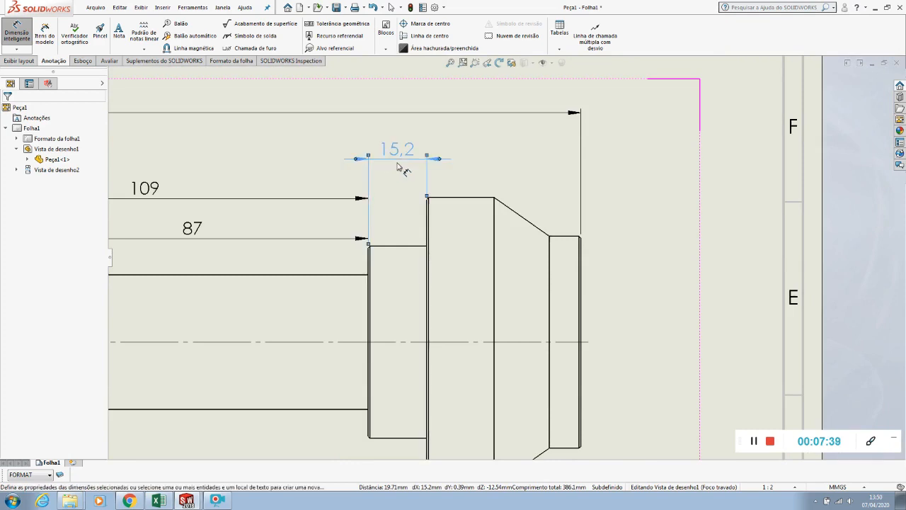
Dimension the distance from the large flange face to the shaft's right end, in line with the 15,2 dimension
left_click(427, 213)
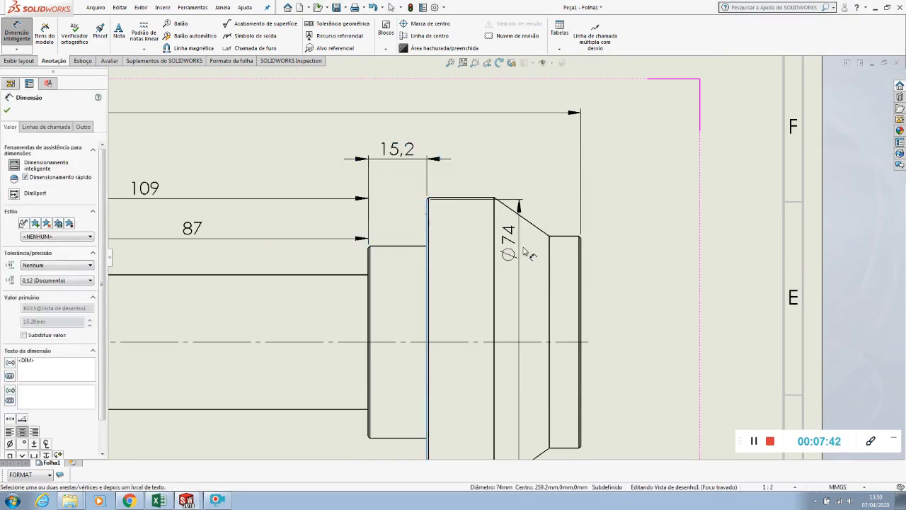
left_click(582, 263)
left_click(499, 162)
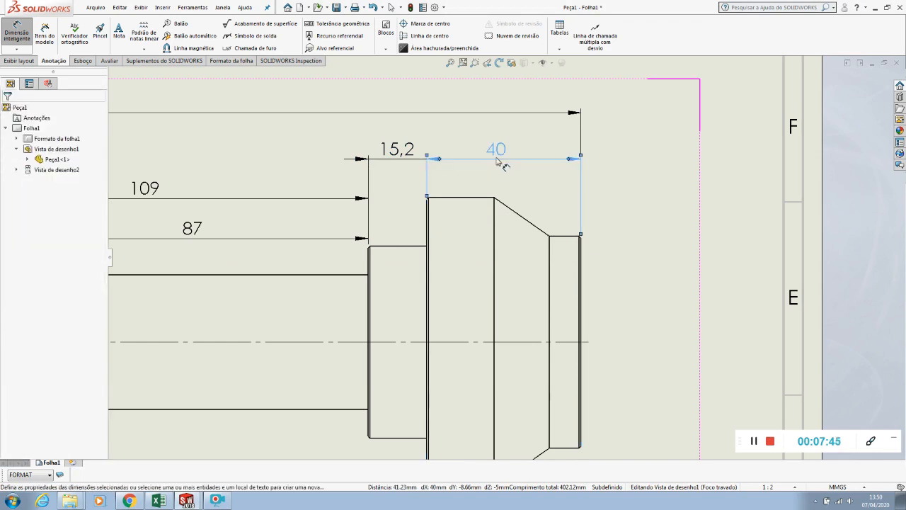
Dimension the width of the flange's cylindrical rim, from its left face to the cone edge, placed below the 40 dimension
scroll(499, 161, "down", 5)
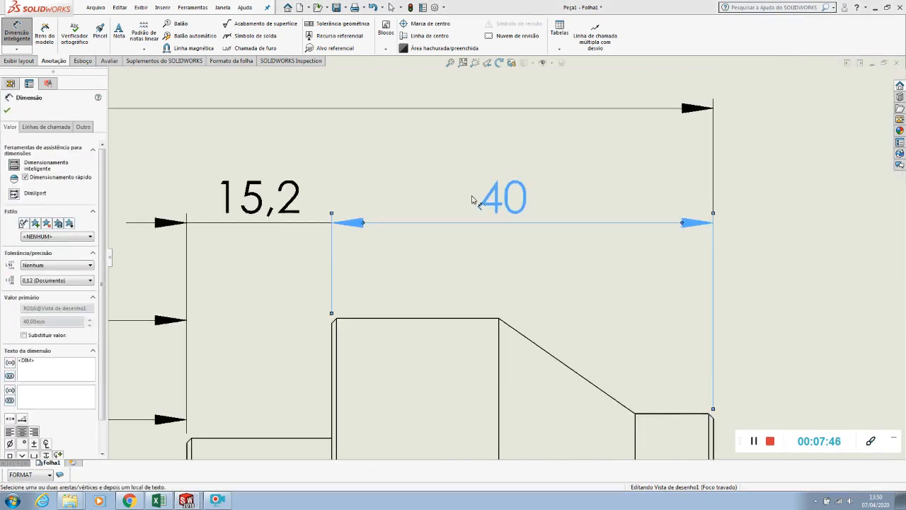
left_click(337, 334)
left_click(499, 344)
left_click(426, 278)
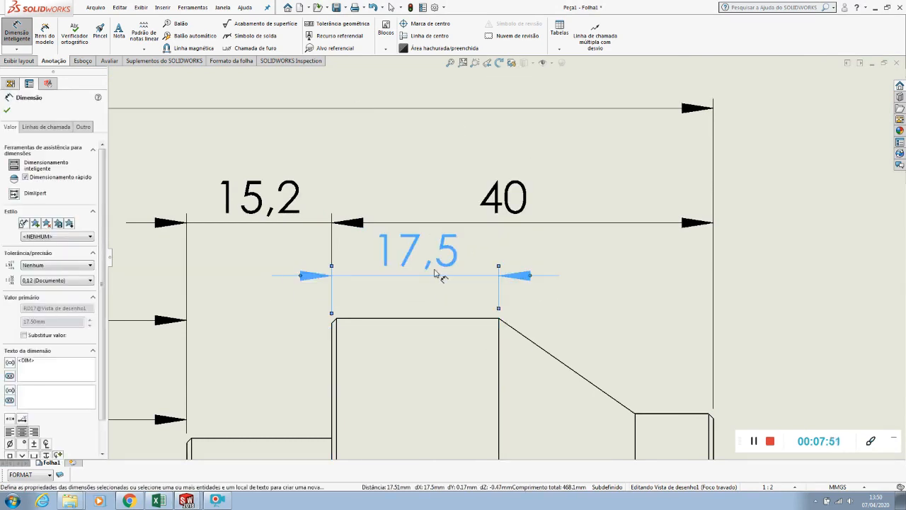
Raise the 40 and 15,2 dimensions into one row and nudge the 17,5 dimension up for even spacing
scroll(505, 216, "up", 1)
left_click_drag(505, 215, 511, 187)
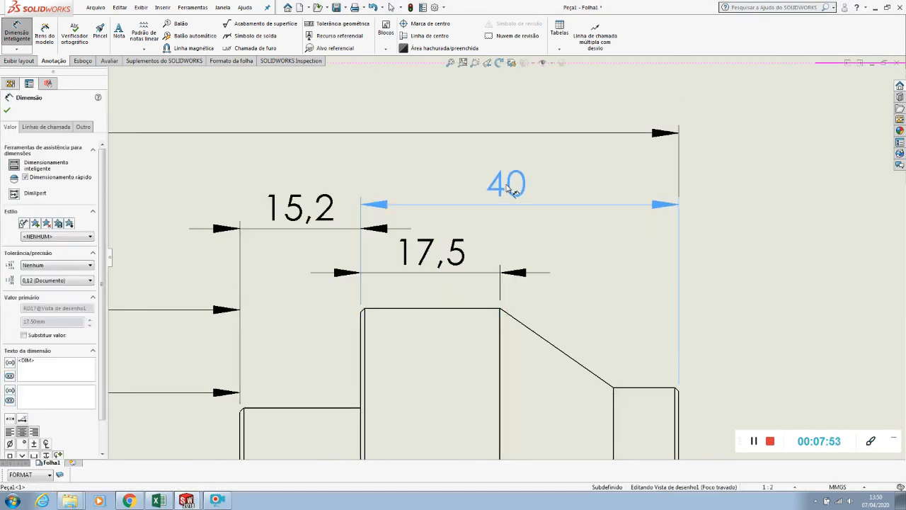
left_click_drag(300, 215, 301, 197)
left_click_drag(420, 253, 421, 249)
left_click(335, 268)
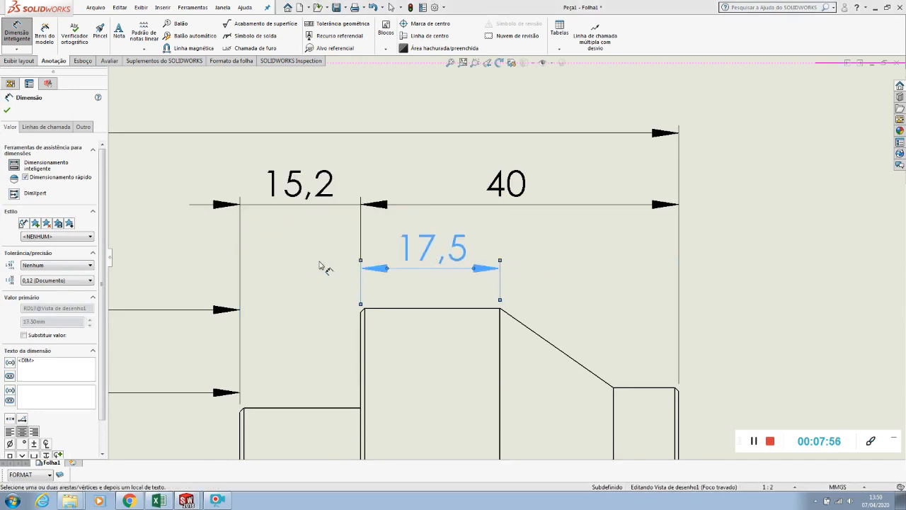
left_click(294, 261)
Dimension the angle between the flange's rim and the conical edge, with its arrows inside the extension lines
scroll(293, 261, "up", 1)
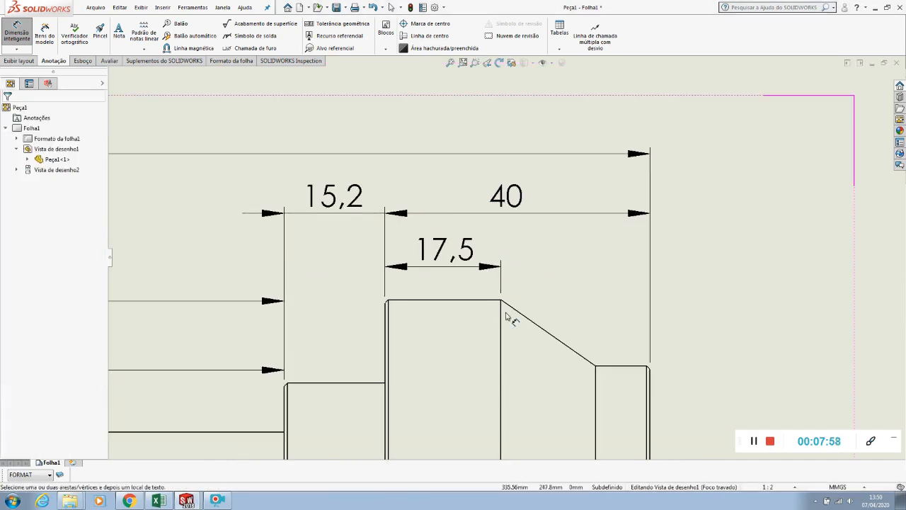
scroll(551, 322, "down", 2)
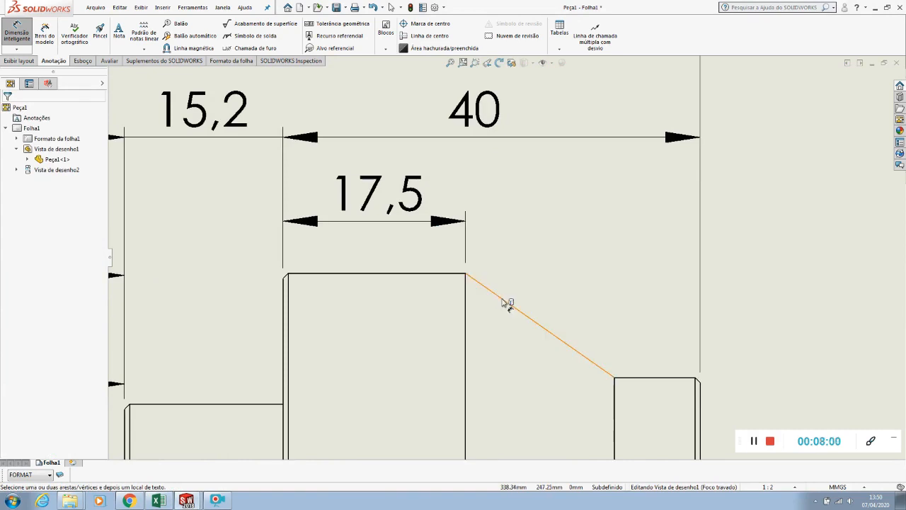
left_click(446, 277)
left_click(488, 289)
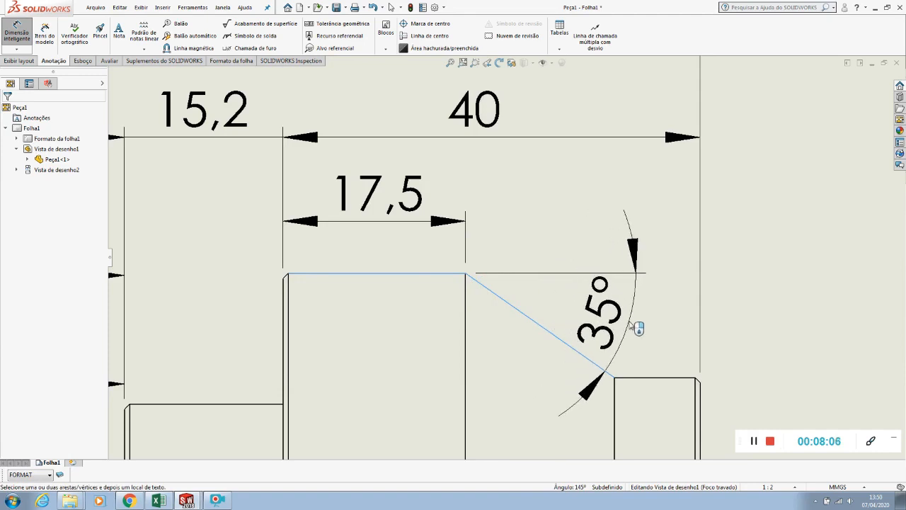
left_click(637, 328)
key("Escape")
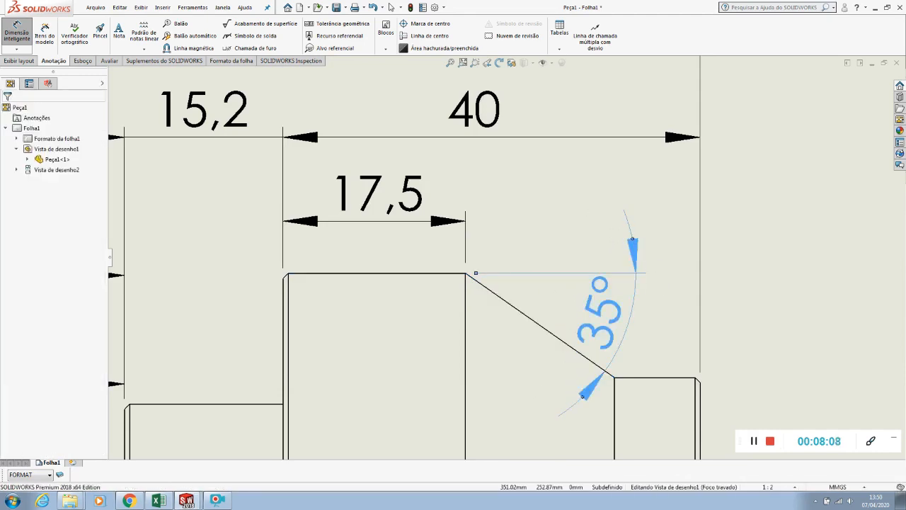
left_click(633, 239)
left_click(558, 227)
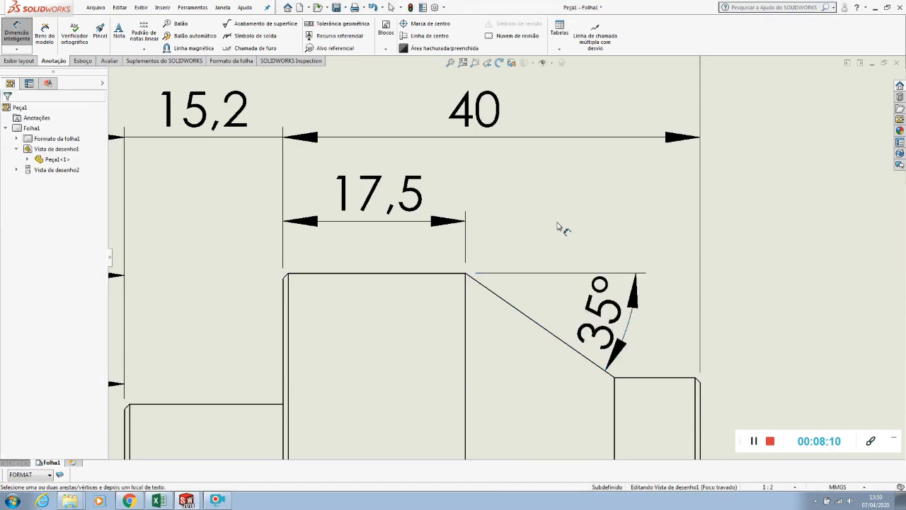
Move the 35° angle text above the cone, outside its extension lines, with the arc closer to the vertex
left_click(601, 317)
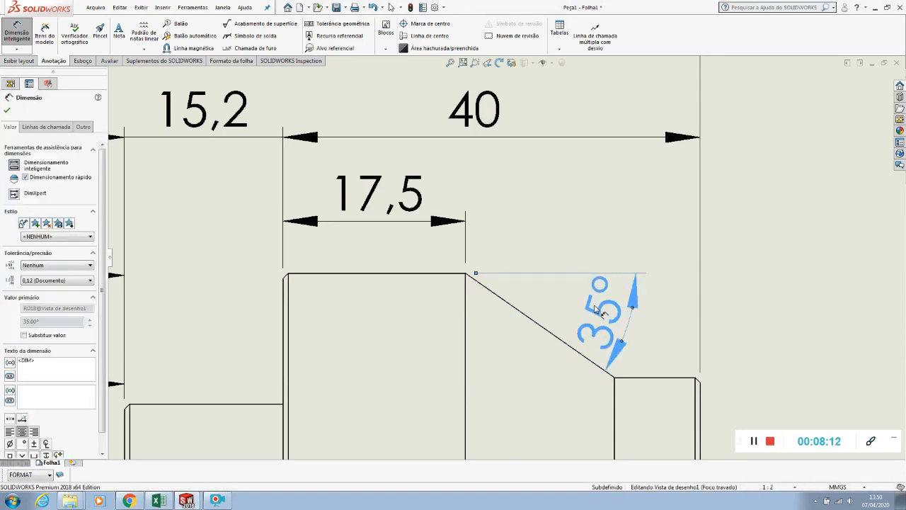
left_click_drag(600, 318, 557, 224)
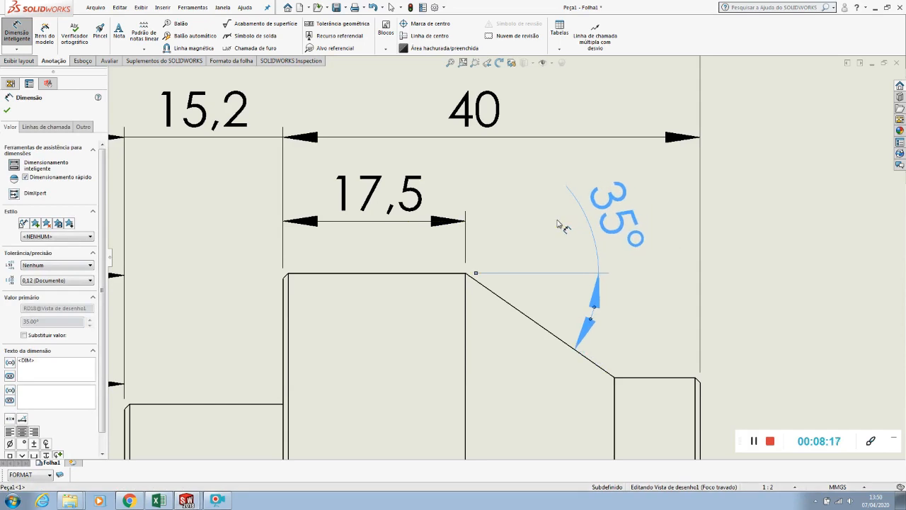
left_click(741, 246)
scroll(715, 265, "up", 2)
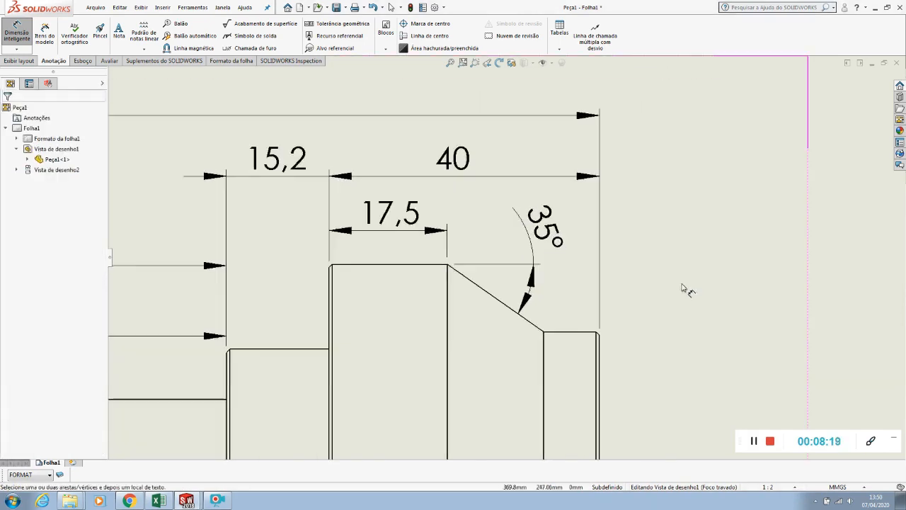
Raise the 109 and 135 dimensions into one row with the 15,2 and 40 dimensions
scroll(673, 290, "up", 6)
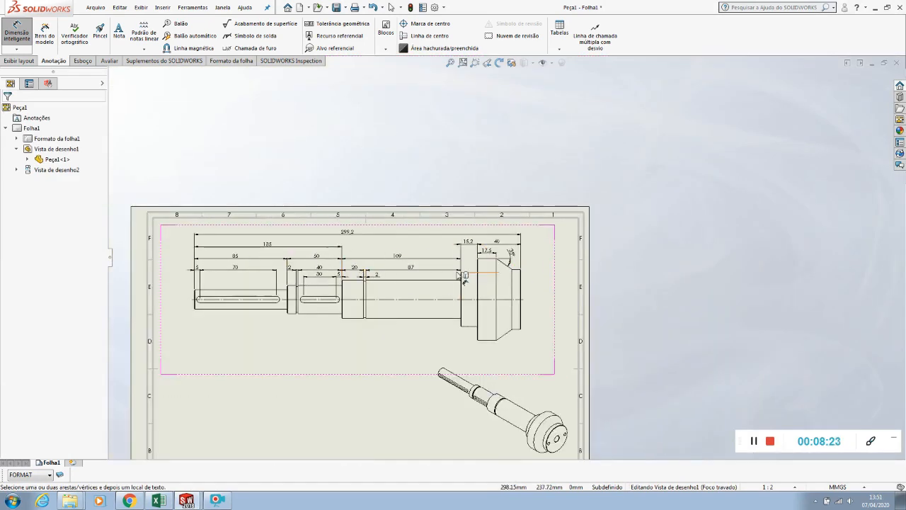
scroll(415, 269, "down", 5)
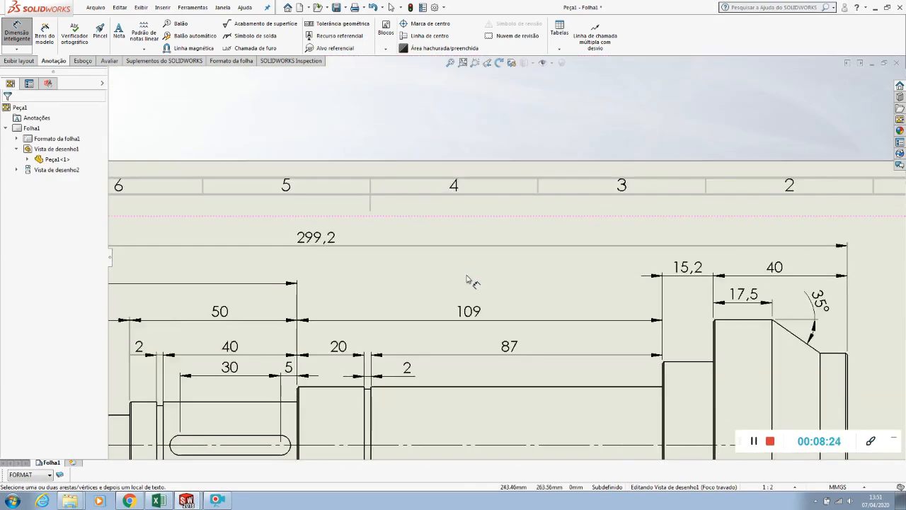
left_click(466, 280)
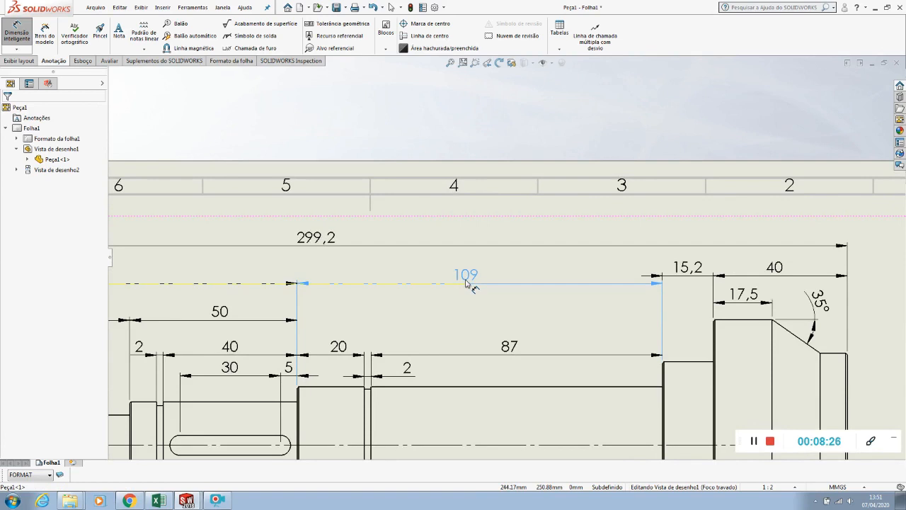
scroll(350, 283, "up", 4)
scroll(279, 298, "down", 5)
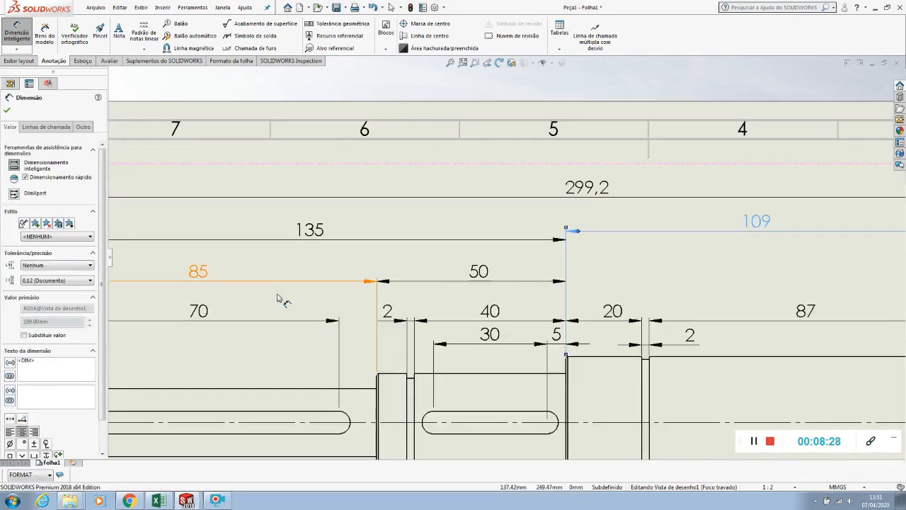
left_click_drag(310, 229, 315, 224)
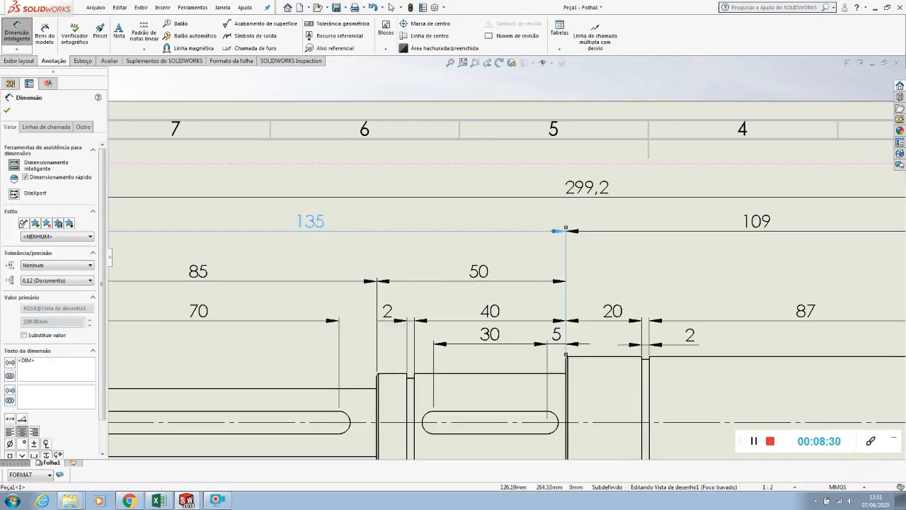
Raise the 299,2 overall dimension, and move the 50 and 85 dimensions up into an evenly spaced row
scroll(315, 224, "up", 4)
scroll(499, 238, "down", 4)
left_click(501, 238)
left_click_drag(500, 238, 492, 228)
scroll(495, 241, "up", 4)
scroll(433, 276, "down", 5)
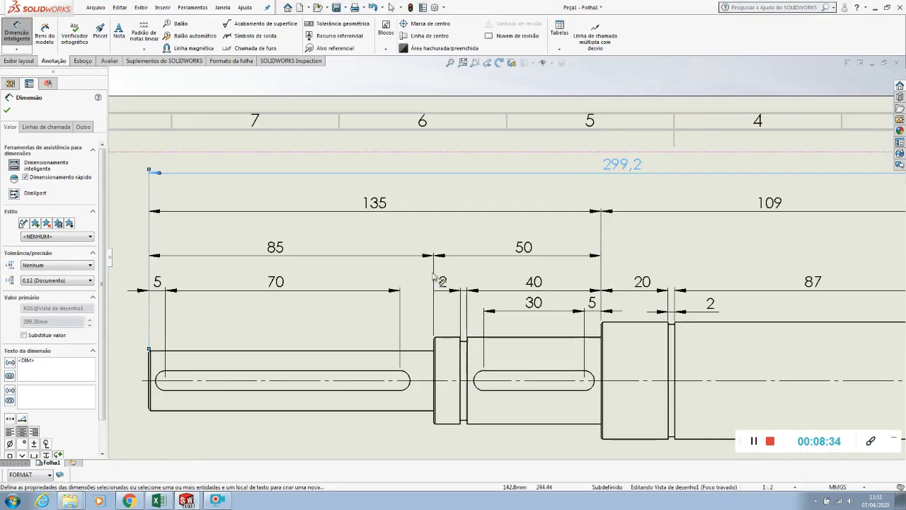
left_click_drag(525, 249, 526, 241)
left_click_drag(291, 257, 285, 248)
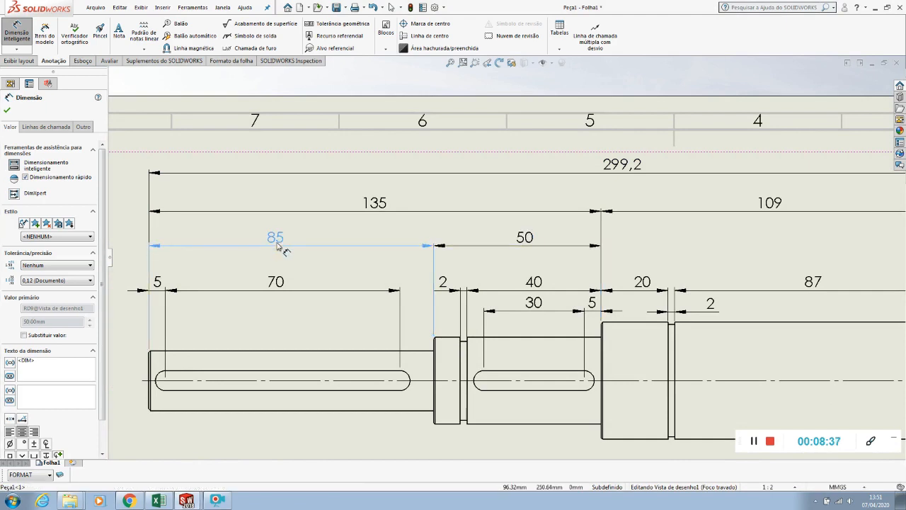
Raise the 70, 5, 40, 2, 20 and 87 dimensions into one evenly spaced row below the 85 and 50 row
left_click(276, 282)
mouse_move(274, 273)
left_mouse_down()
mouse_move(276, 283)
mouse_move(277, 276)
left_mouse_up()
left_click_drag(156, 285, 158, 276)
scroll(212, 281, "up", 4)
scroll(549, 272, "down", 5)
left_click_drag(475, 252, 476, 238)
left_click_drag(330, 255, 333, 241)
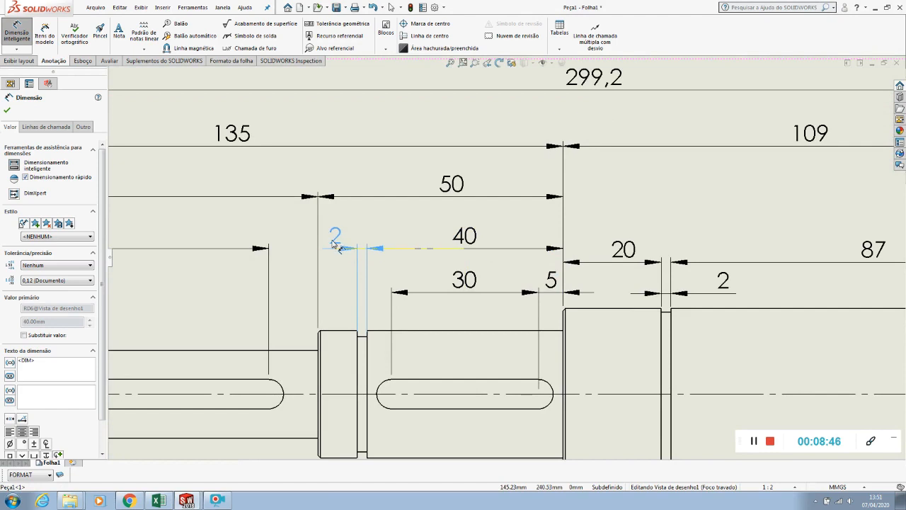
left_click_drag(622, 260, 601, 249)
scroll(610, 242, "up", 4)
scroll(566, 248, "down", 4)
Move the 2 dimension of the groove beside the 20 section up, level with the 30 and 5 dimensions
left_click_drag(420, 309, 425, 297)
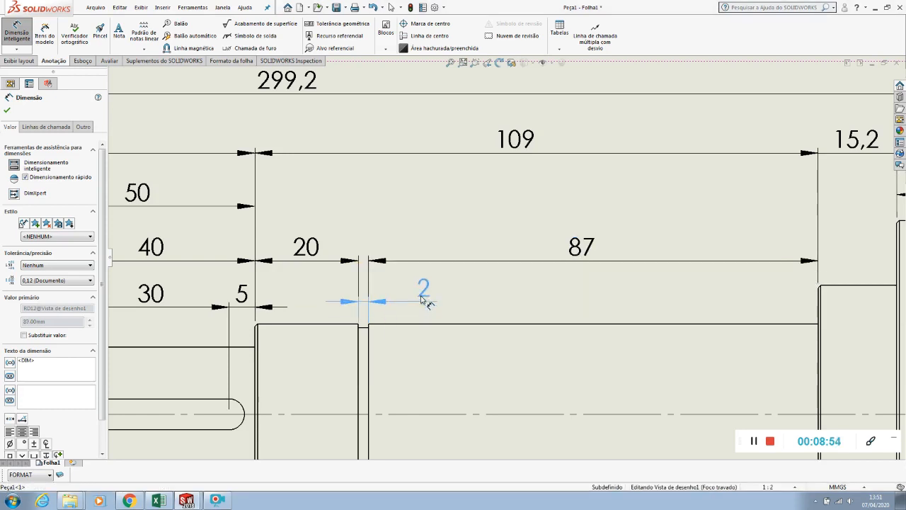
left_click_drag(424, 292, 424, 298)
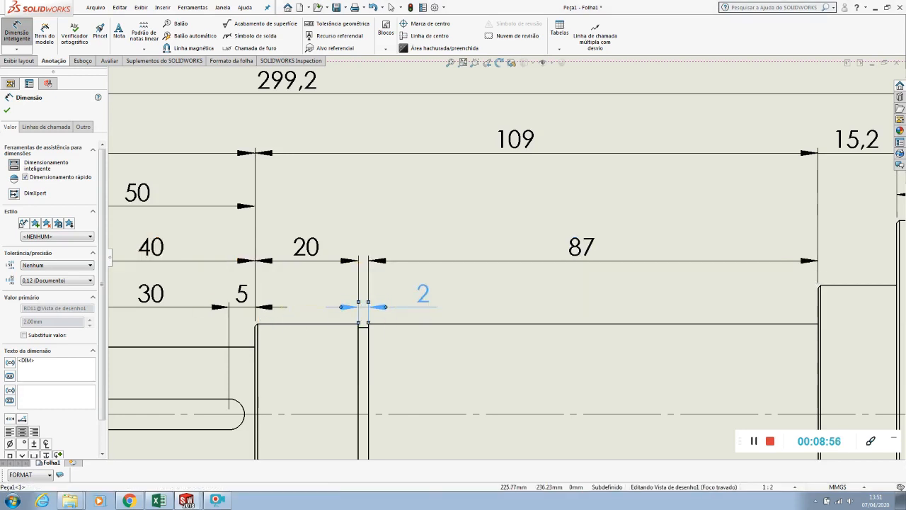
left_click(489, 304)
Move the dimensioned front view slightly down the sheet, away from the upper border
scroll(489, 304, "up", 4)
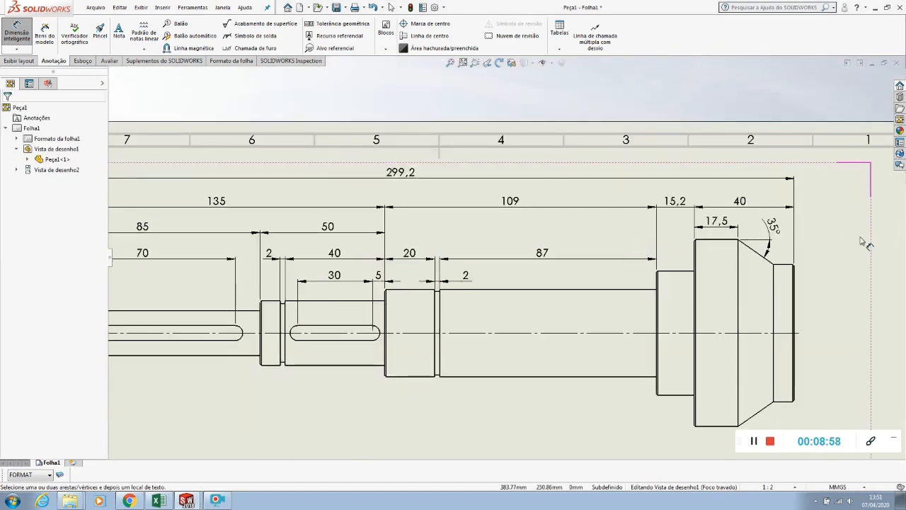
scroll(508, 255, "up", 4)
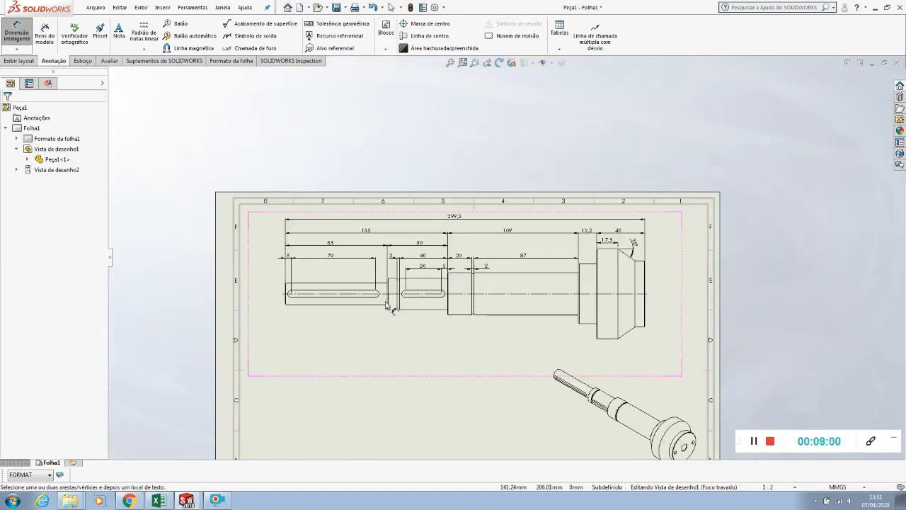
key("Escape")
left_click_drag(436, 349, 433, 370)
left_click(433, 372)
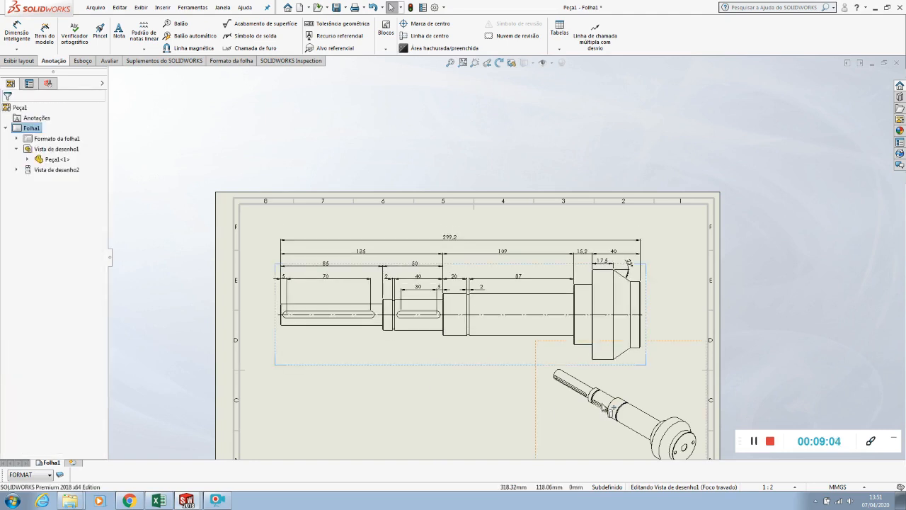
Dimension the diameters of the flange's rim and of the cylindrical end beyond the cone, placing the rim's dimension outermost beside the view
scroll(603, 410, "up", 2)
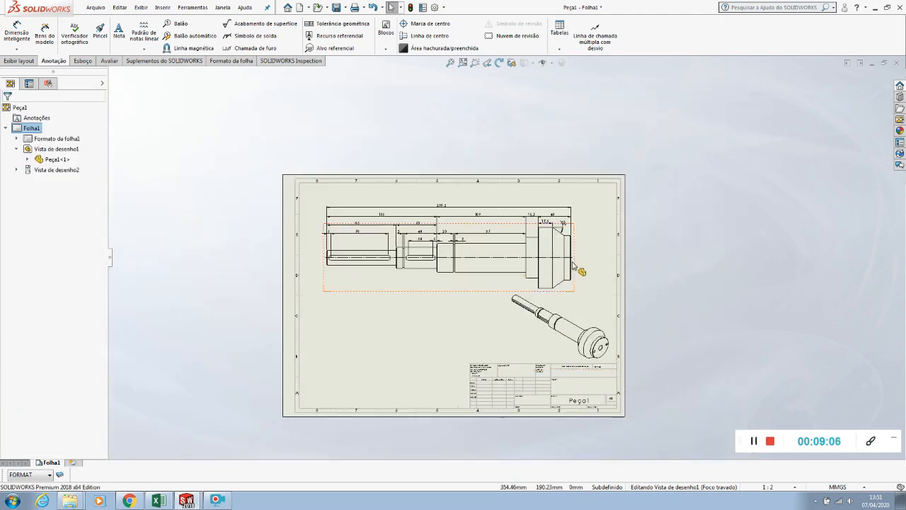
scroll(583, 243, "down", 5)
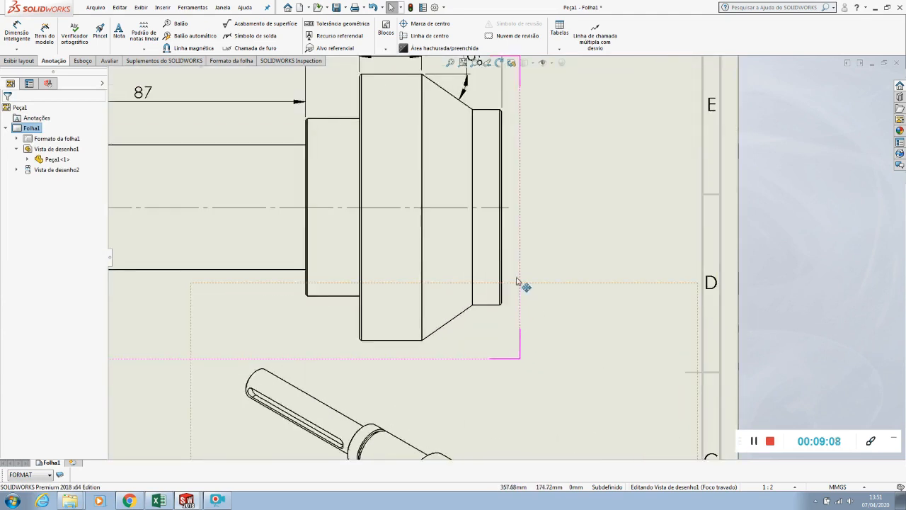
scroll(522, 283, "up", 1)
left_click(17, 33)
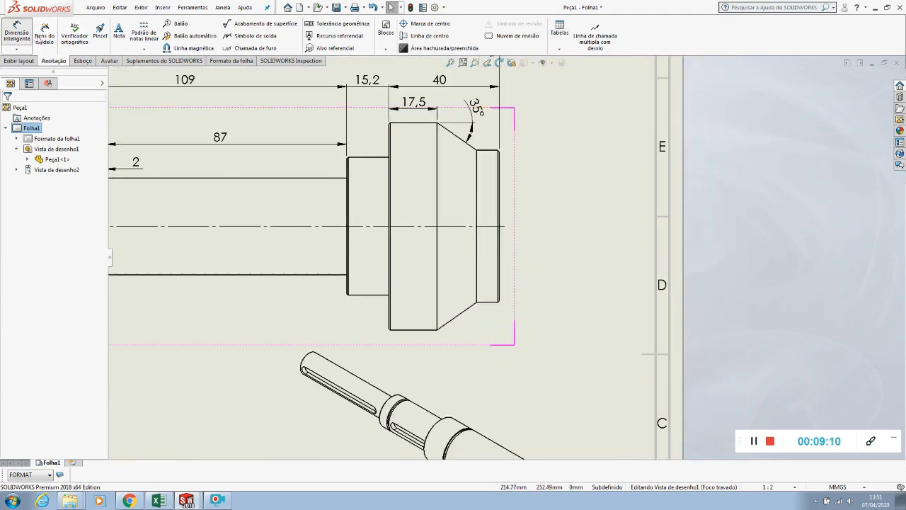
left_click(437, 170)
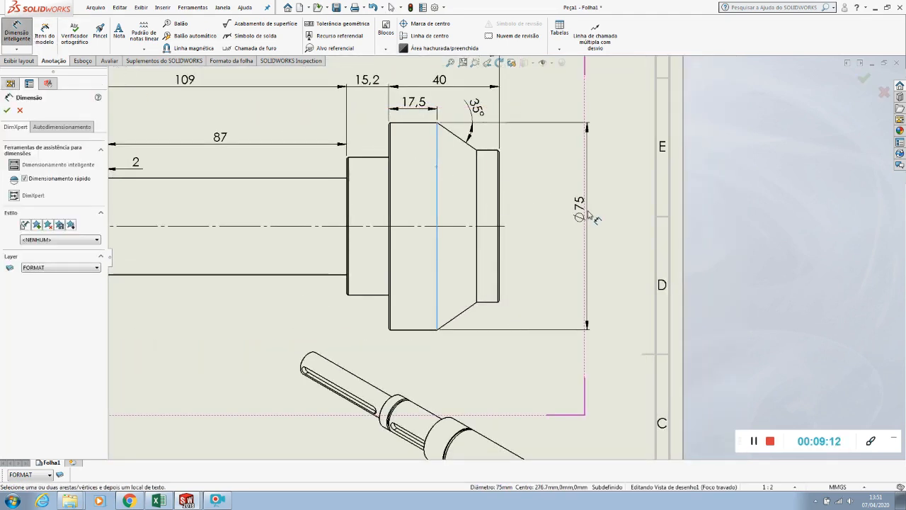
left_click(598, 222)
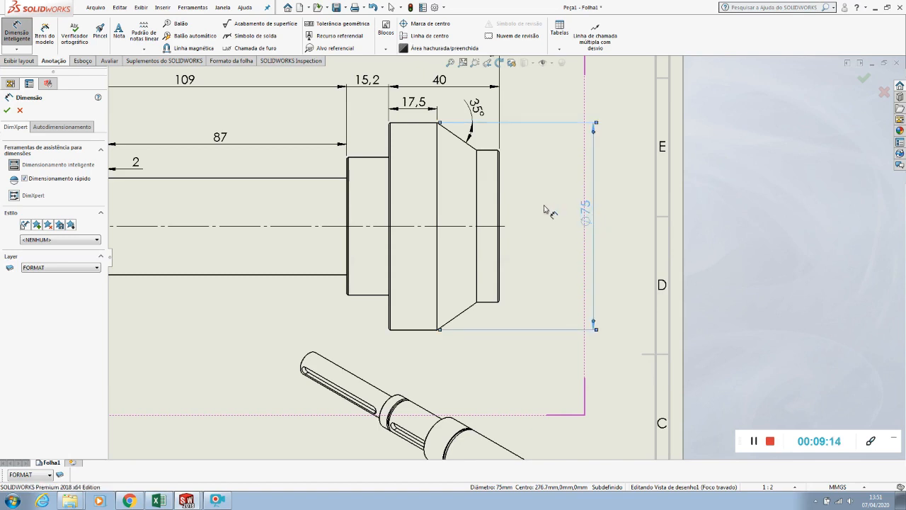
left_click(478, 198)
left_click(545, 221)
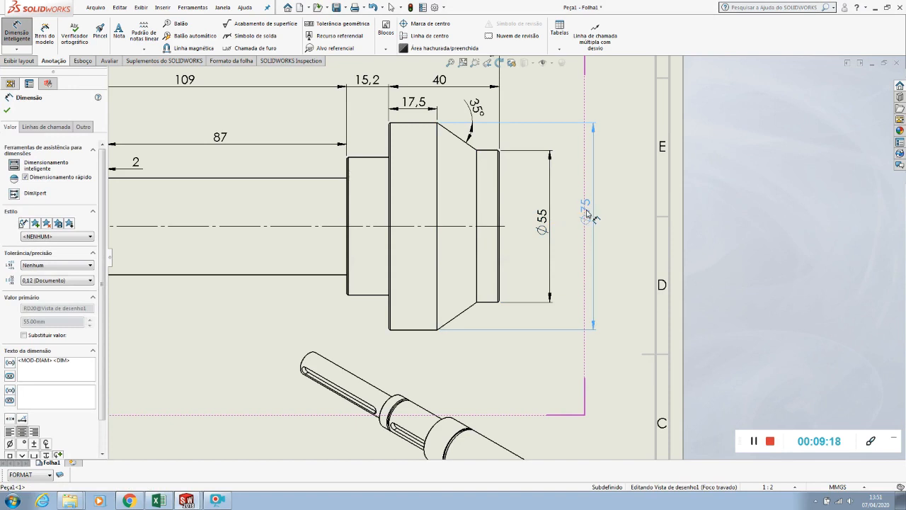
left_click(587, 212)
left_click(543, 211)
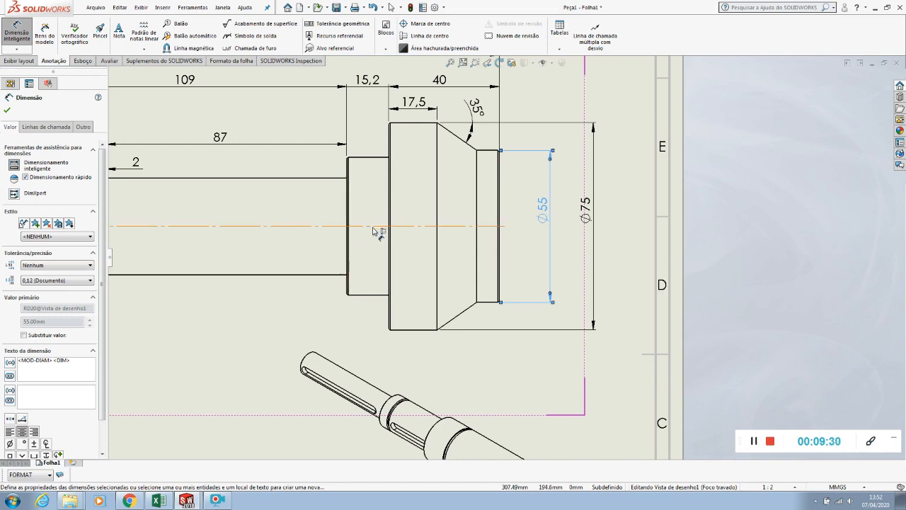
Dimension the diameter of the collar beside the flange, with the text placed inside the collar
left_click(347, 193)
left_click(377, 205)
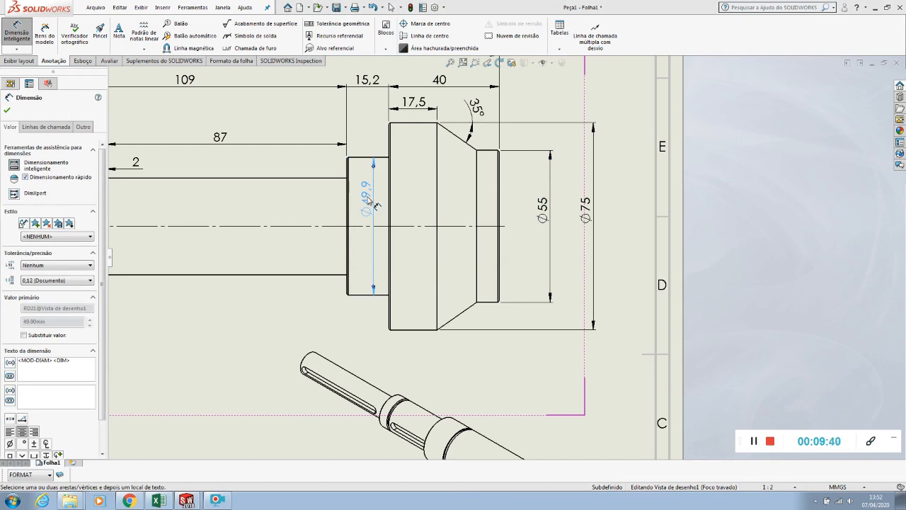
mouse_move(369, 202)
left_mouse_down()
mouse_move(368, 253)
mouse_move(369, 214)
left_mouse_up()
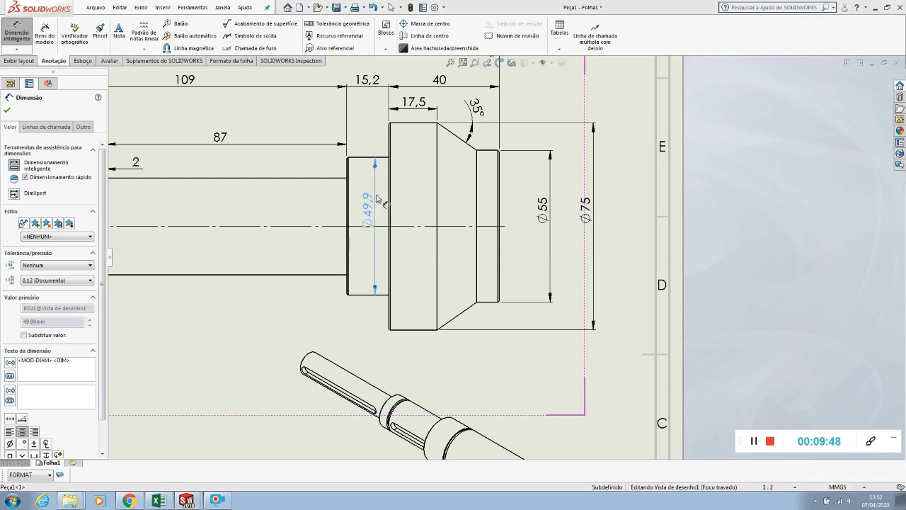
Set the tolerance type of the collar's diameter dimension to Ajuste com tolerância
left_click(42, 267)
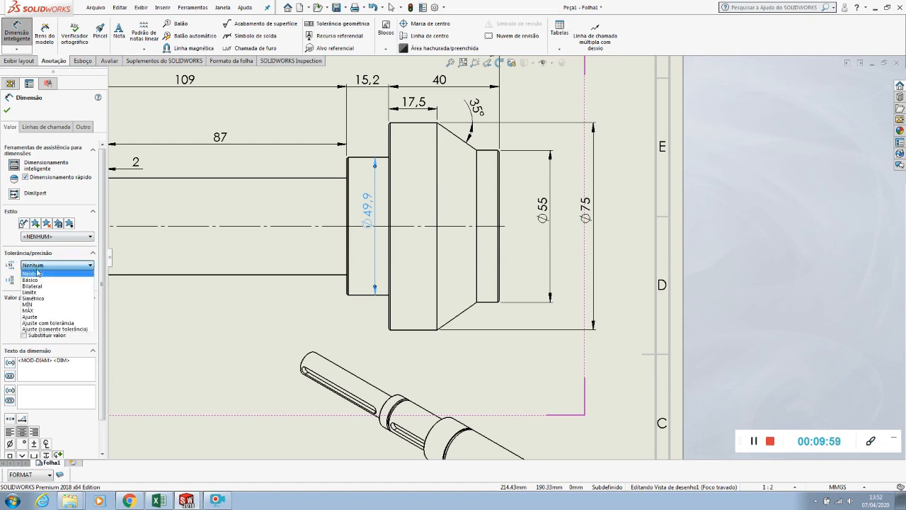
left_click(36, 323)
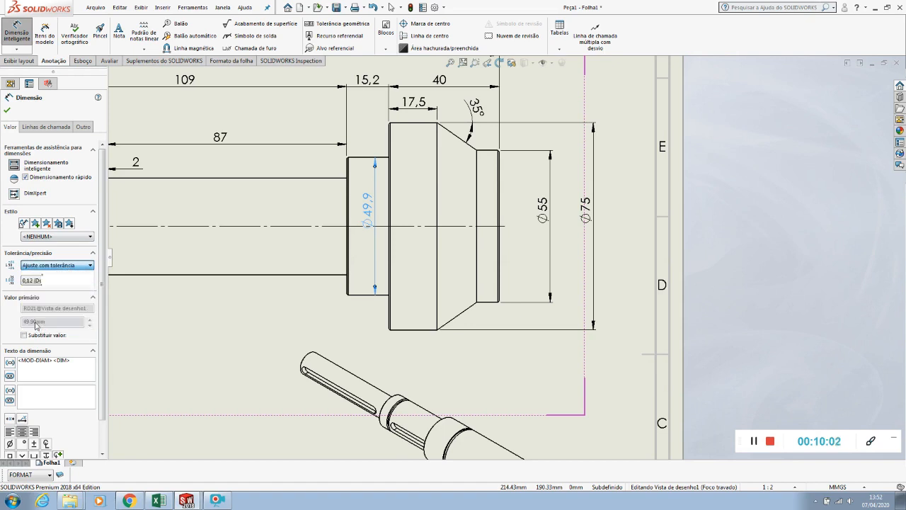
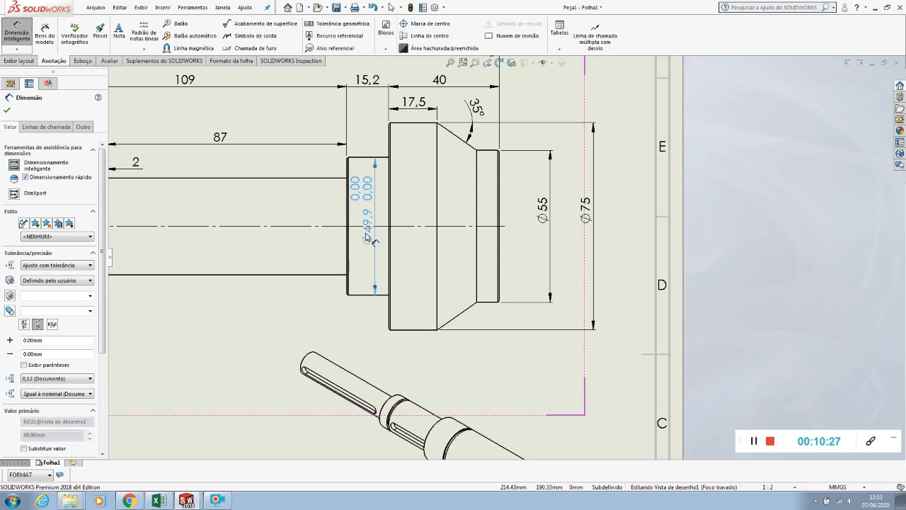
scroll(366, 238, "up", 3)
scroll(364, 239, "down", 6)
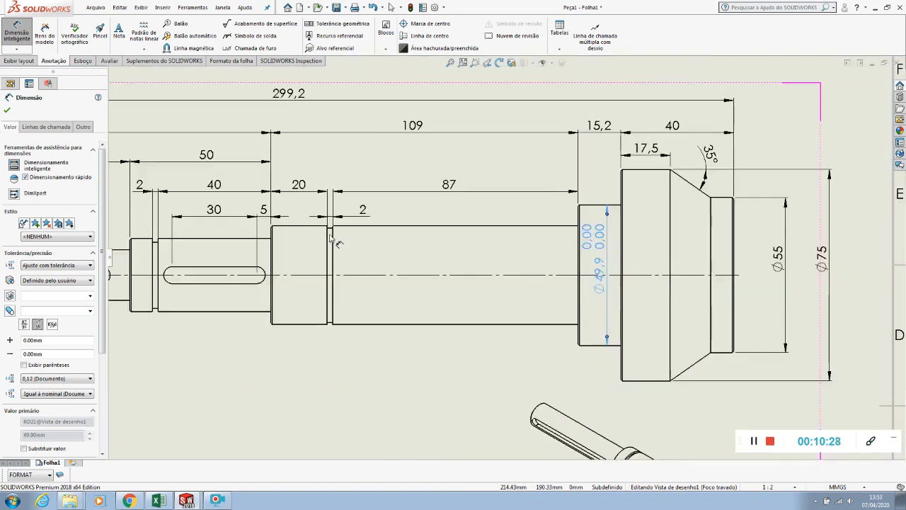
left_click(397, 197)
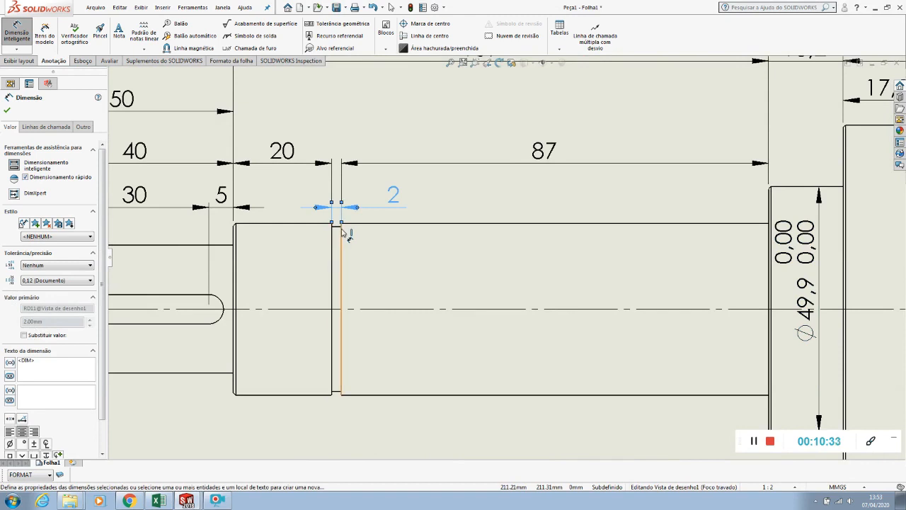
scroll(341, 233, "up", 5)
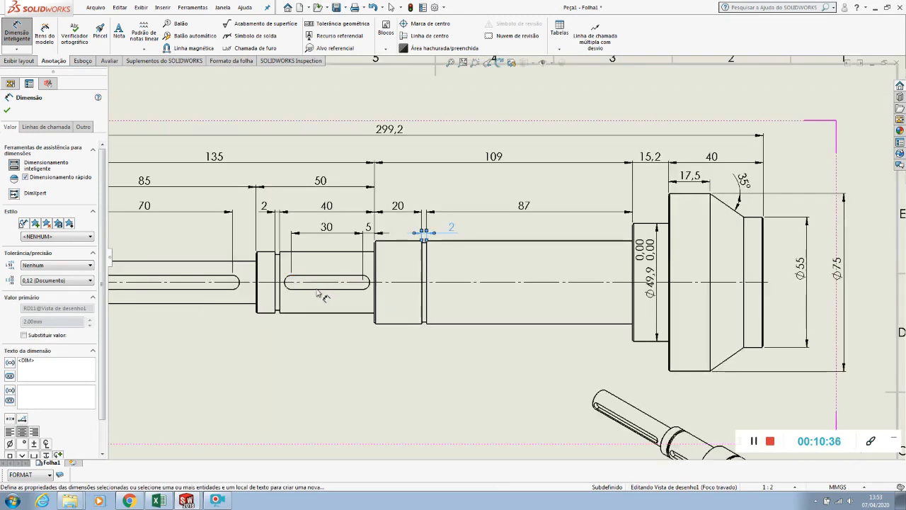
scroll(479, 296, "up", 4)
scroll(632, 268, "down", 5)
scroll(585, 262, "down", 2)
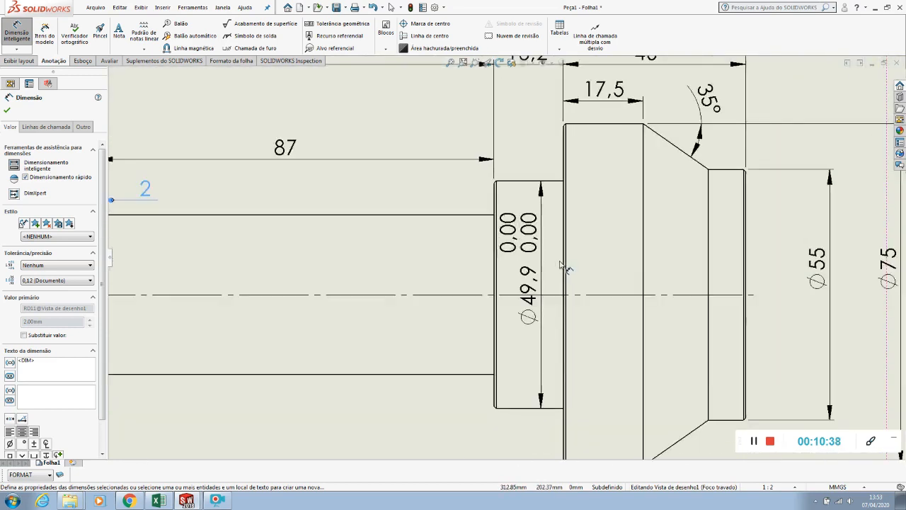
Set the shaft fit of the diameter dimension on the collar beside the flange to g6
left_click(529, 274)
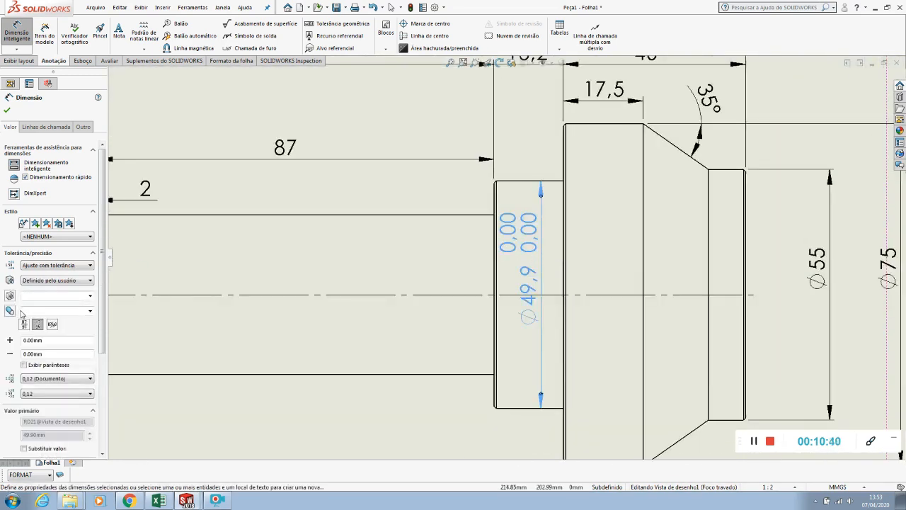
left_click(94, 312)
scroll(76, 341, "down", 3)
scroll(75, 341, "down", 7)
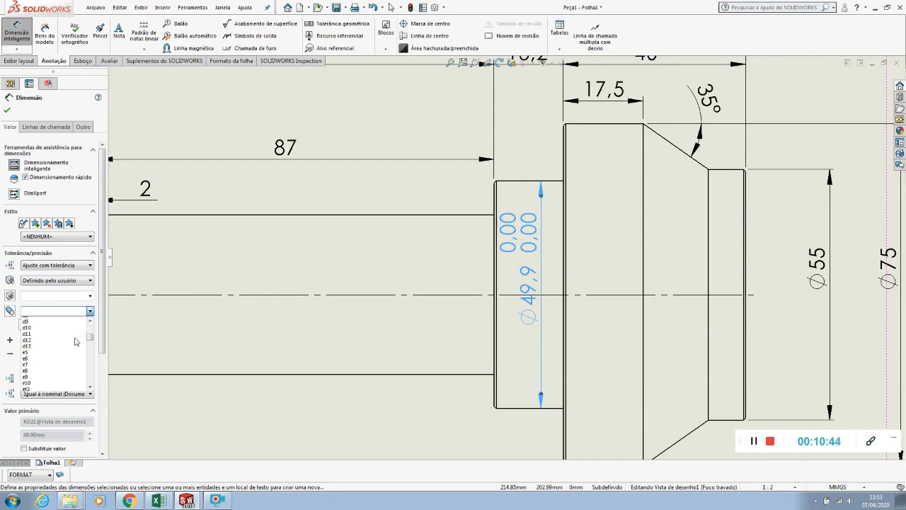
scroll(53, 369, "down", 4)
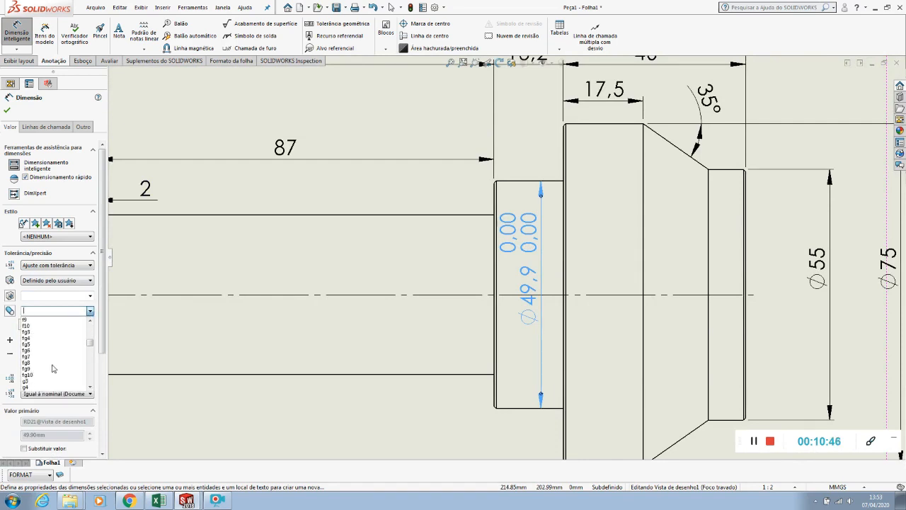
left_click(39, 367)
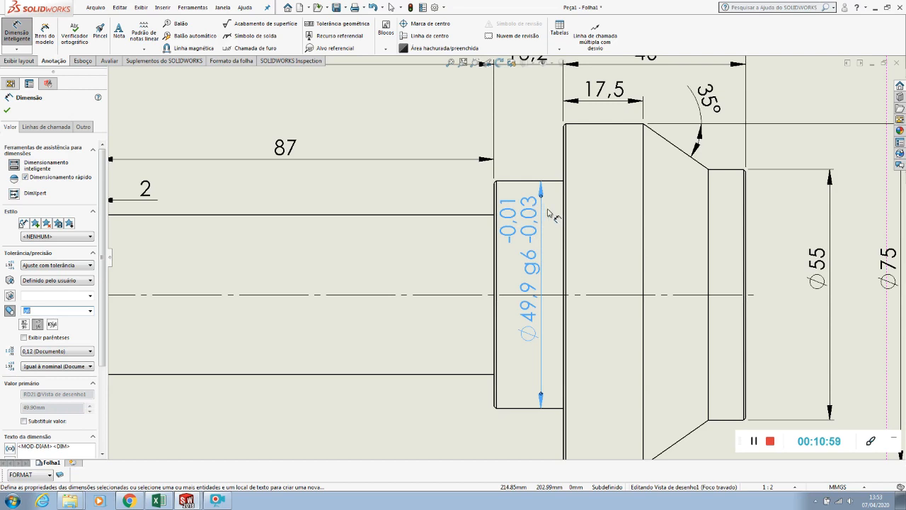
Reposition the collar's toleranced diameter dimension so that its text sits inside the collar, roughly midway along its height
left_click_drag(536, 207, 538, 155)
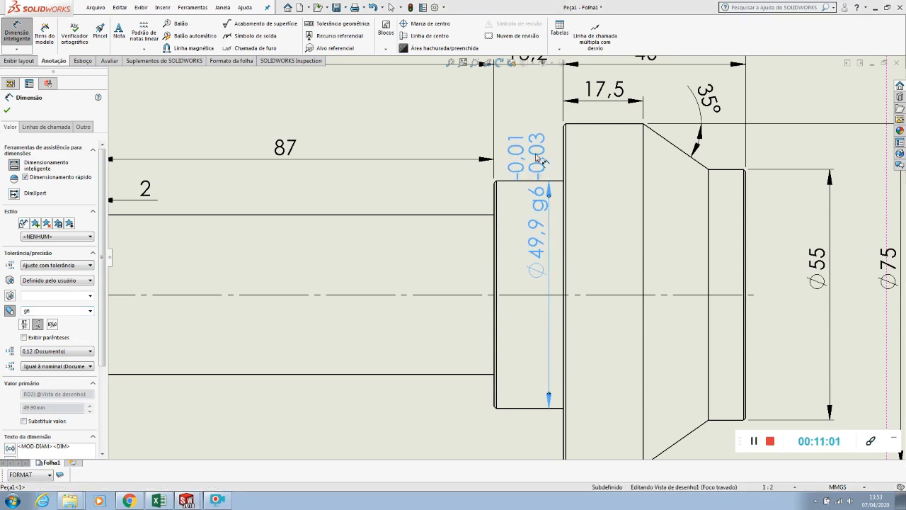
left_click_drag(538, 157, 533, 240)
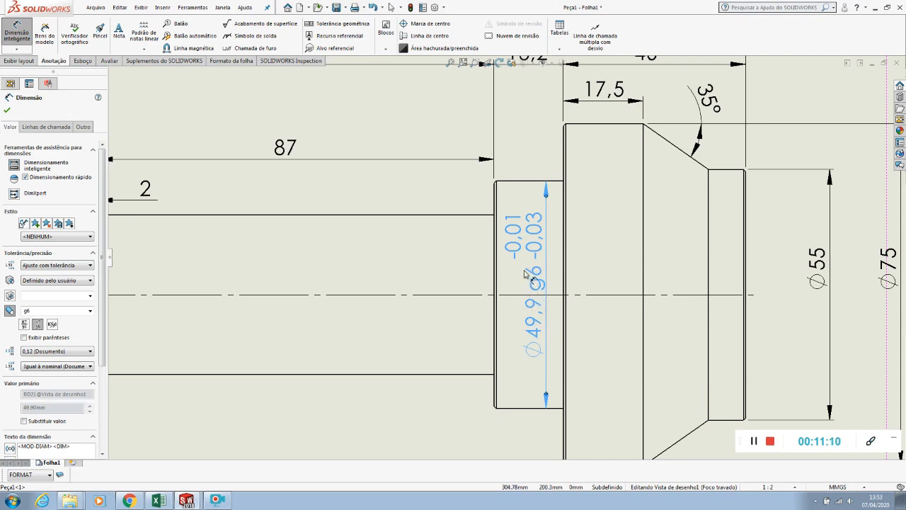
scroll(525, 275, "up", 3)
left_click_drag(524, 280, 524, 253)
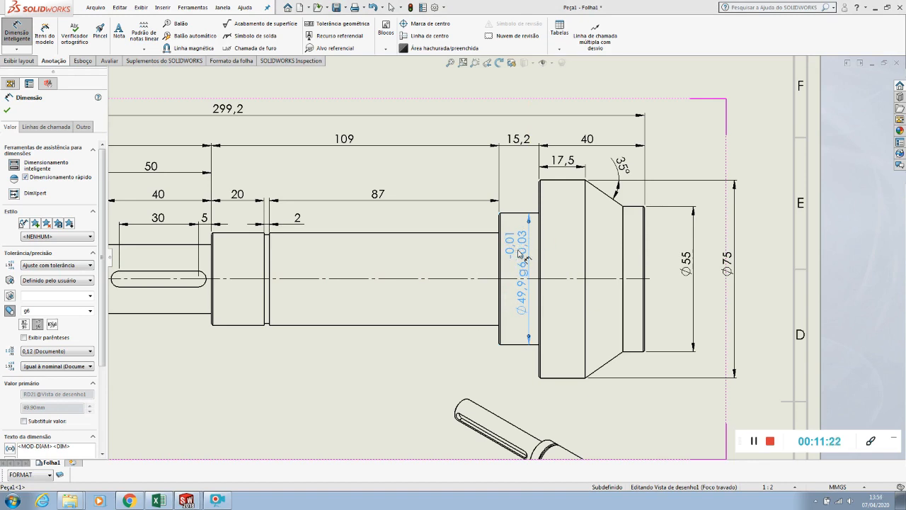
scroll(521, 253, "up", 3)
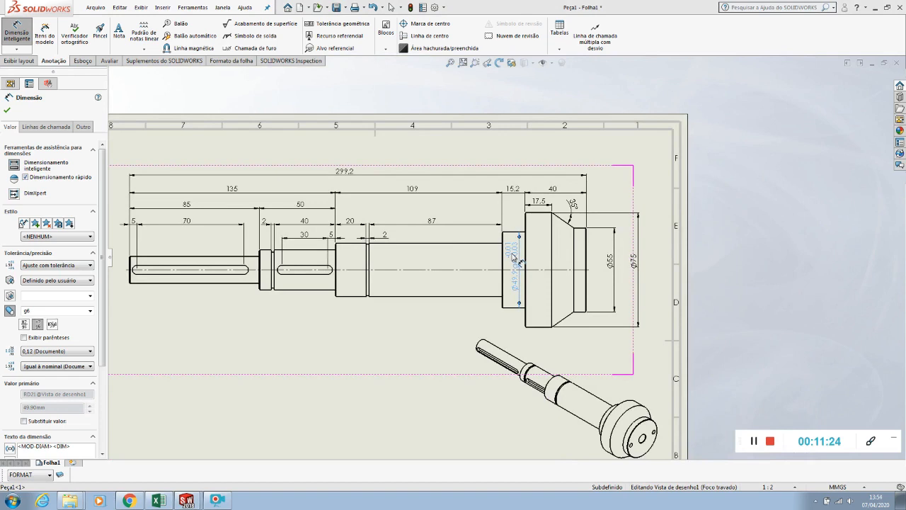
left_click_drag(516, 257, 518, 333)
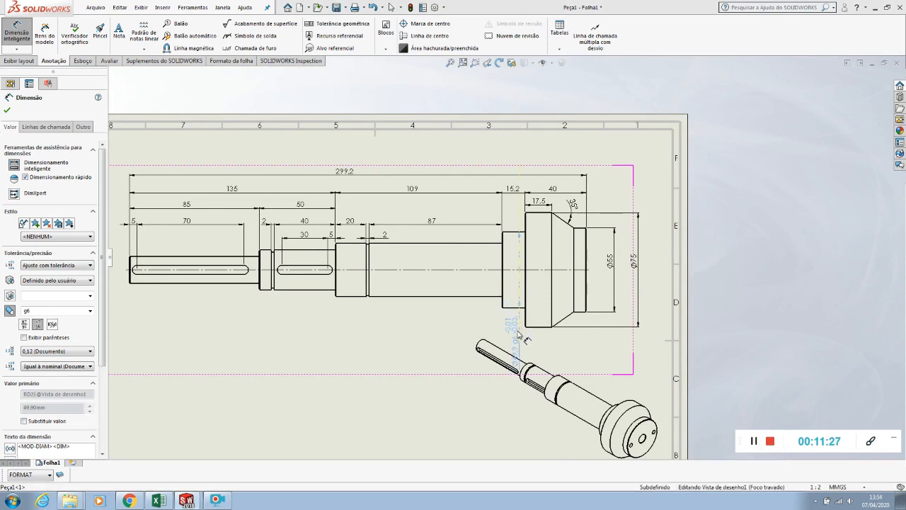
mouse_move(518, 328)
left_mouse_down()
mouse_move(518, 210)
mouse_move(519, 277)
mouse_move(518, 251)
left_mouse_up()
scroll(519, 267, "down", 8)
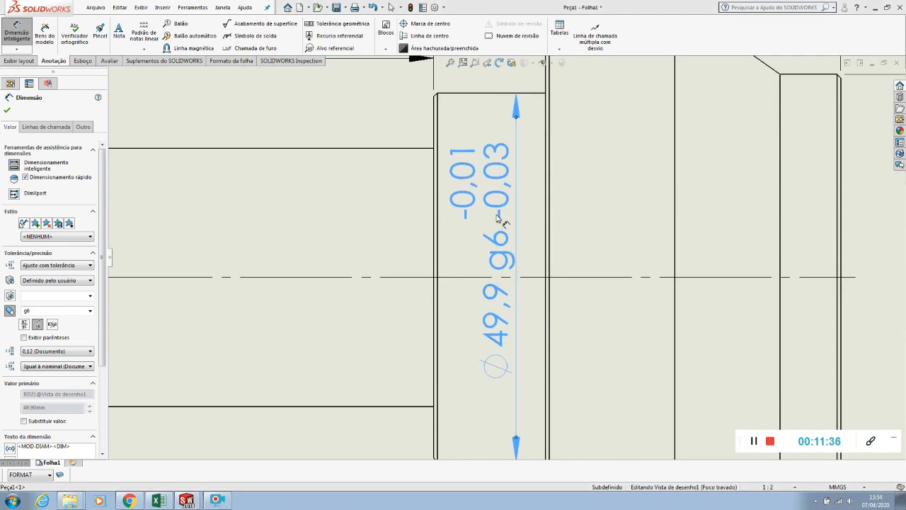
Dimension the diameter of the long shaft section between the groove and the collar, with the text inside the section
scroll(498, 218, "up", 4)
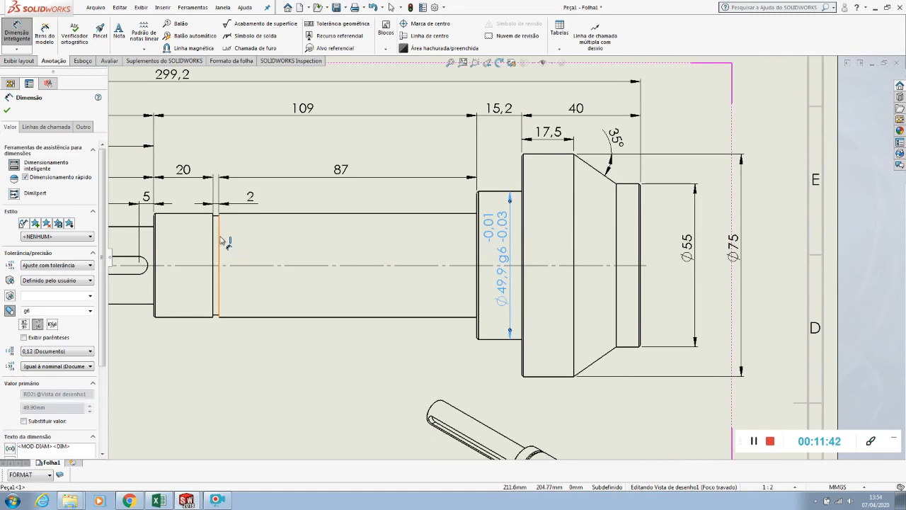
left_click(240, 213)
left_click(283, 318)
left_click(302, 257)
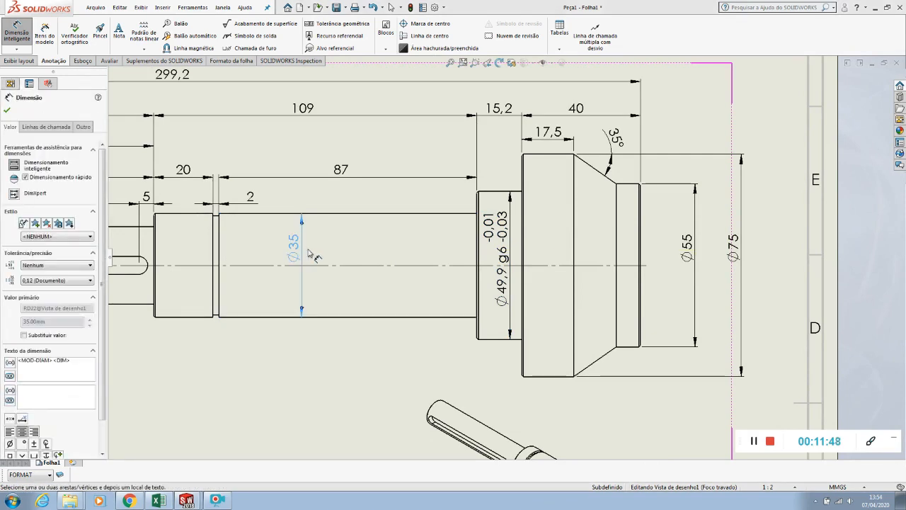
Give the long section's diameter dimension an Ajuste com tolerância tolerance with shaft fit g8
left_click(57, 265)
left_click(43, 322)
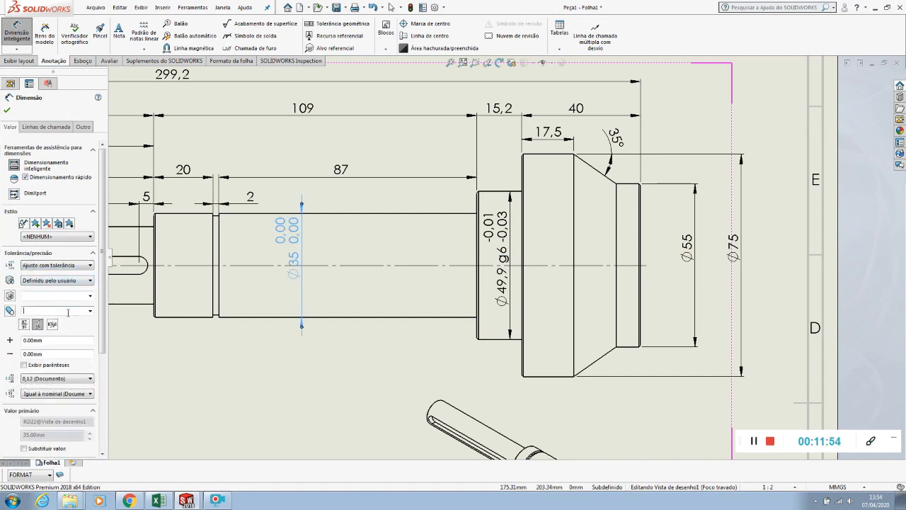
left_click(90, 311)
scroll(55, 365, "down", 8)
scroll(43, 377, "down", 1)
left_click(43, 375)
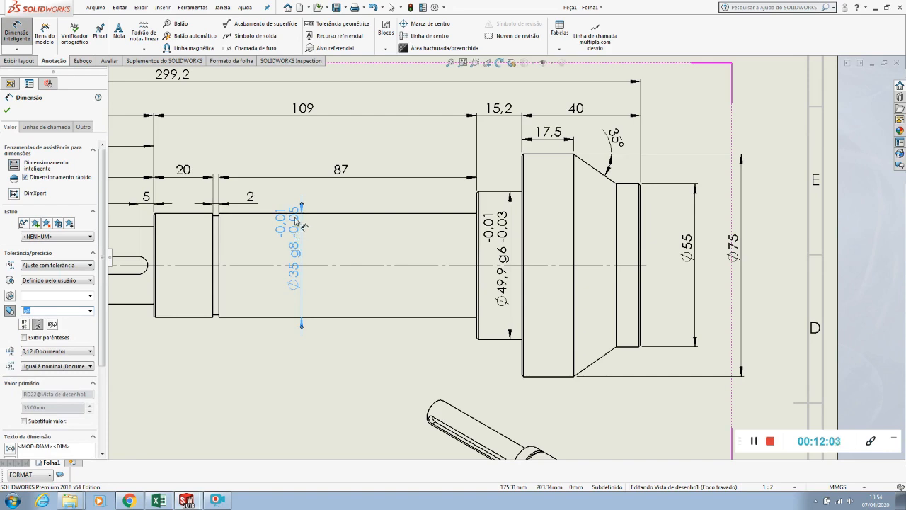
Fit the g8 diameter dimension's text within the long section's outline and shift it towards the section's middle, away from the groove
left_click_drag(297, 228, 296, 239)
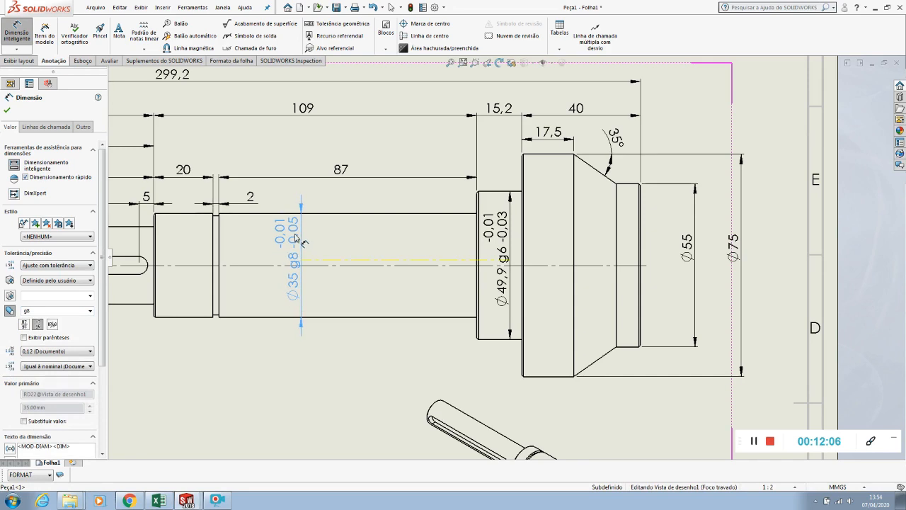
left_click(300, 328)
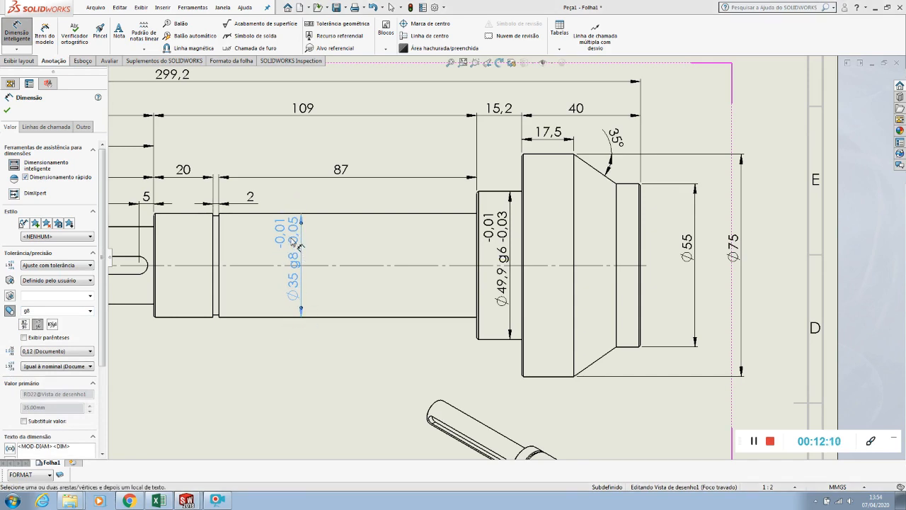
left_click_drag(300, 244, 298, 259)
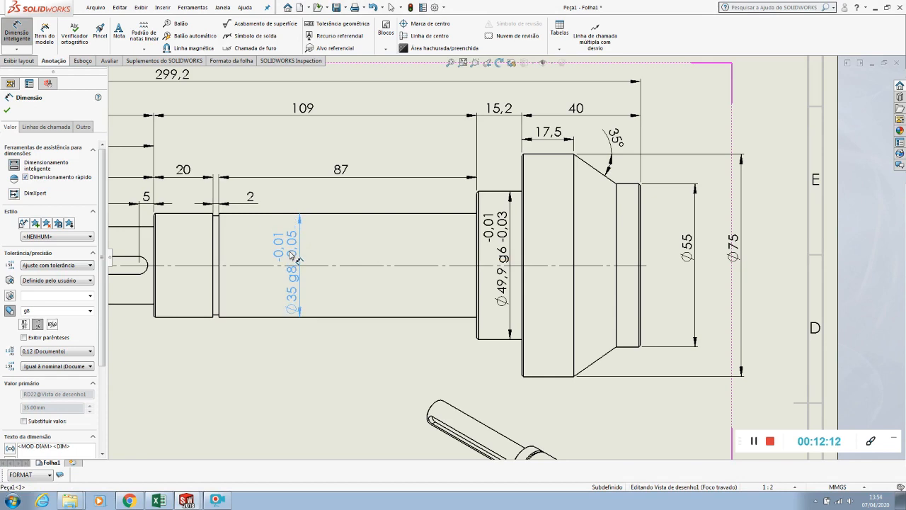
left_click(257, 390)
left_click_drag(298, 254, 342, 257)
left_click(293, 383)
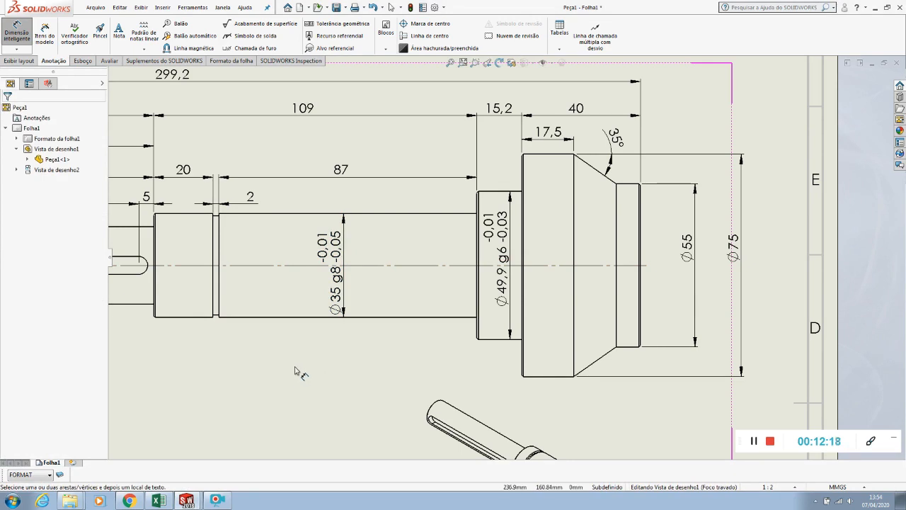
Dimension the diameter of the groove next to the long section, placing it between the groove and the g8 diameter dimension
left_click(217, 215)
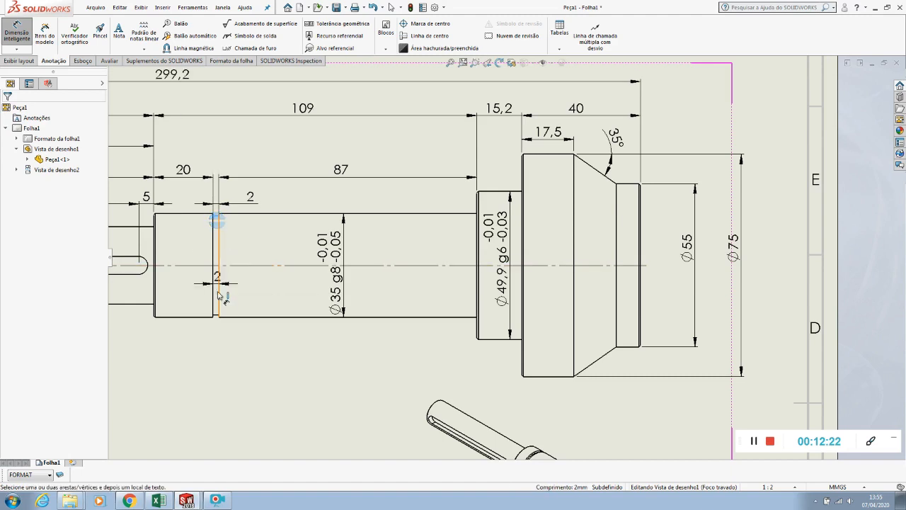
left_click(210, 316)
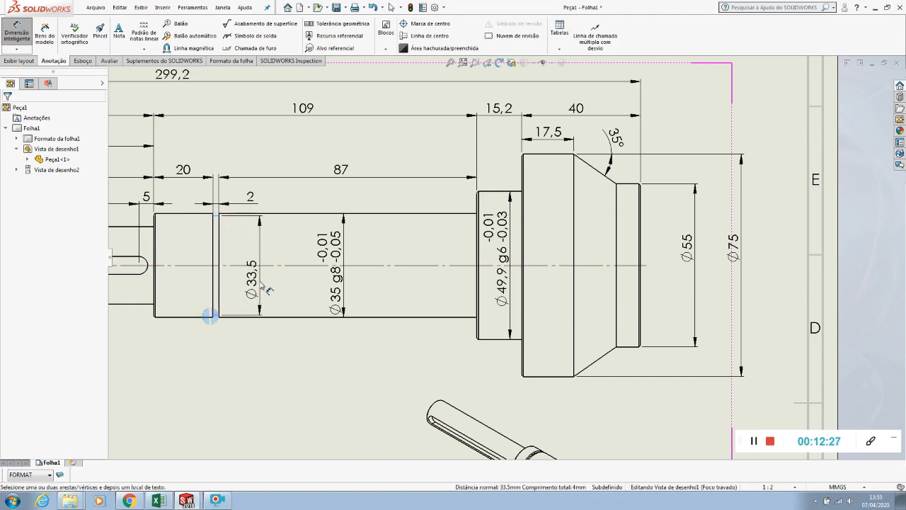
left_click(277, 262)
left_click(269, 367)
Dimension the diameter of the section with the short keyway, placing the text below the shaft
scroll(241, 287, "up", 3)
scroll(240, 284, "down", 3)
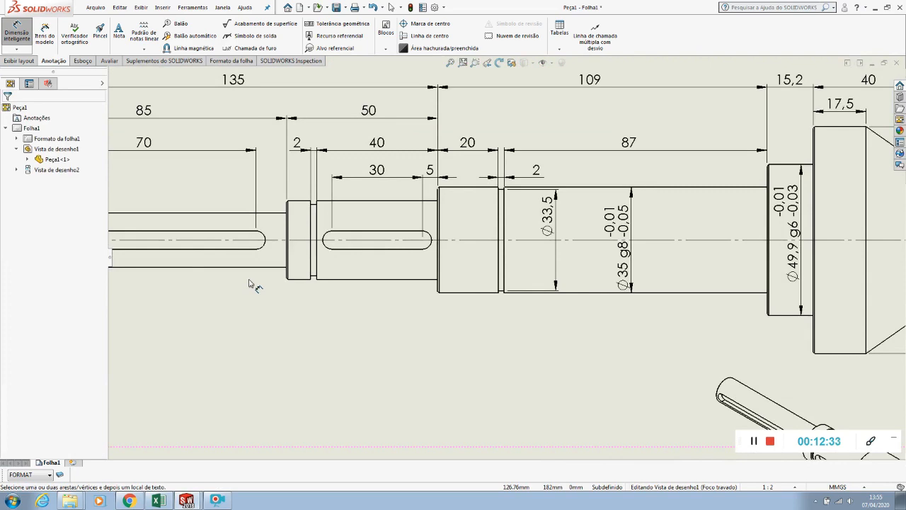
scroll(254, 226, "down", 2)
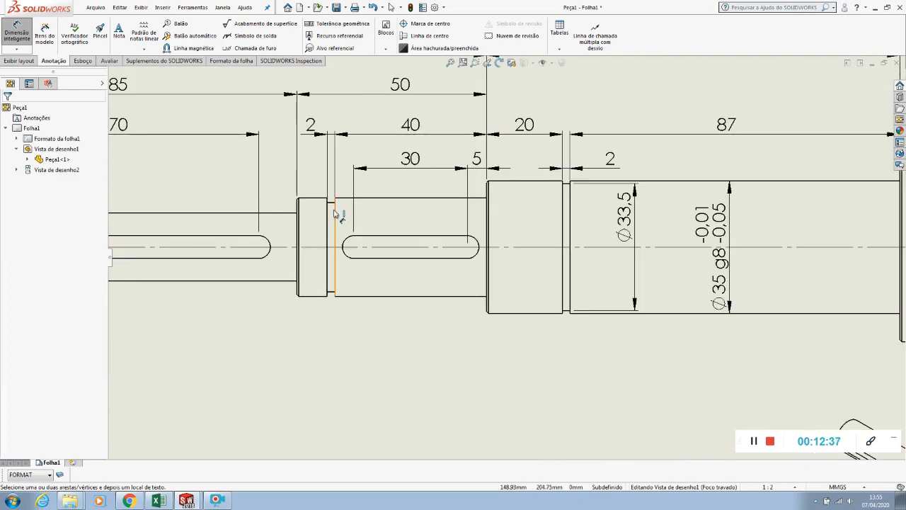
left_click(335, 213)
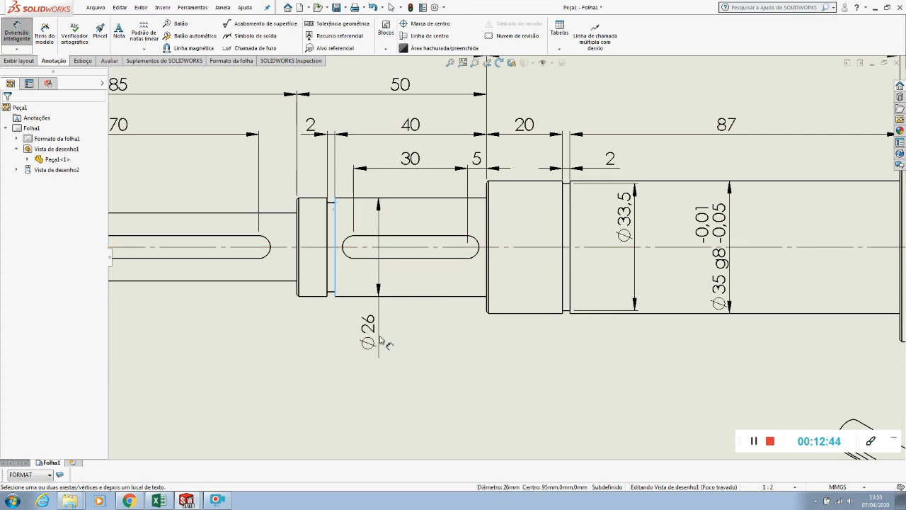
left_click(383, 354)
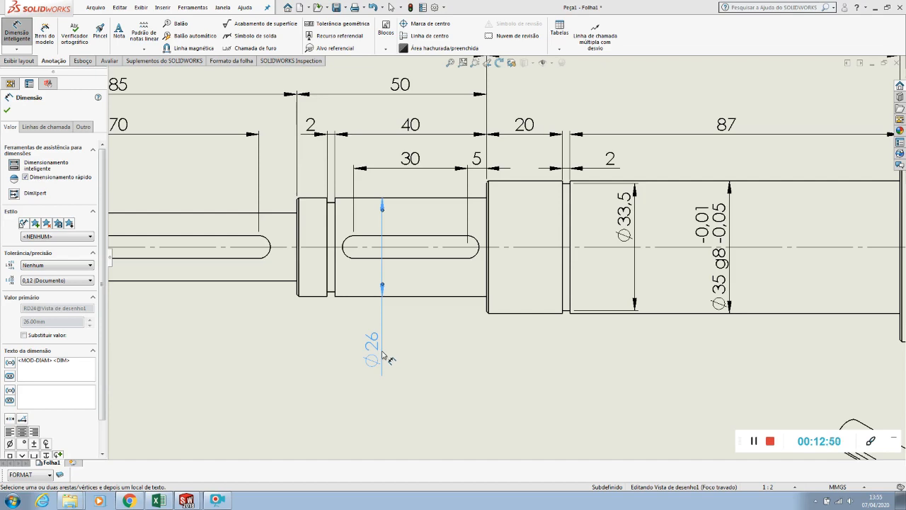
Give the short keyway section's diameter dimension an Ajuste com tolerância tolerance with shaft fit g8, and move its text slightly lower, clear of the shaft
left_click(50, 266)
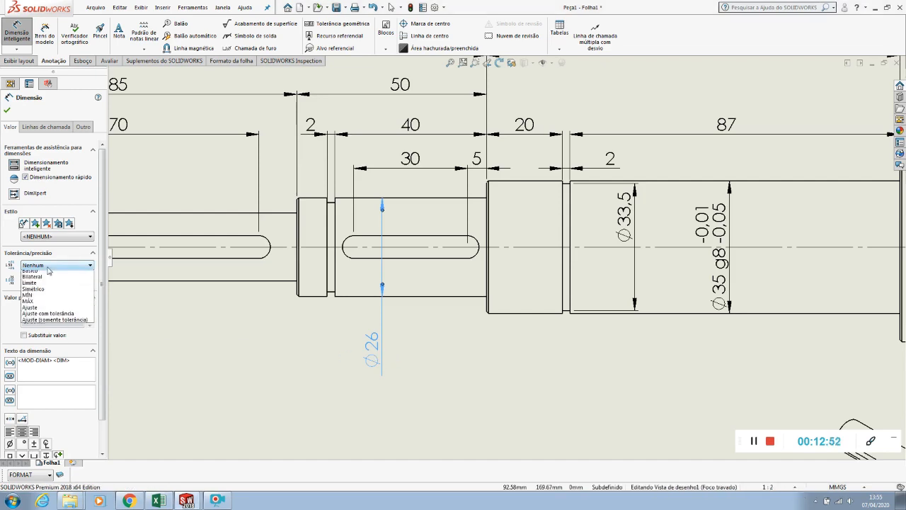
left_click(51, 322)
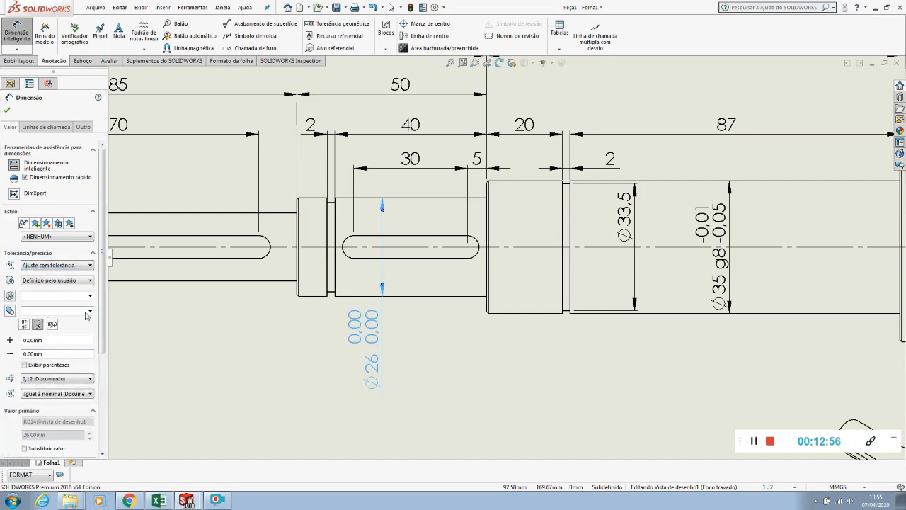
left_click(90, 311)
scroll(52, 375, "down", 2)
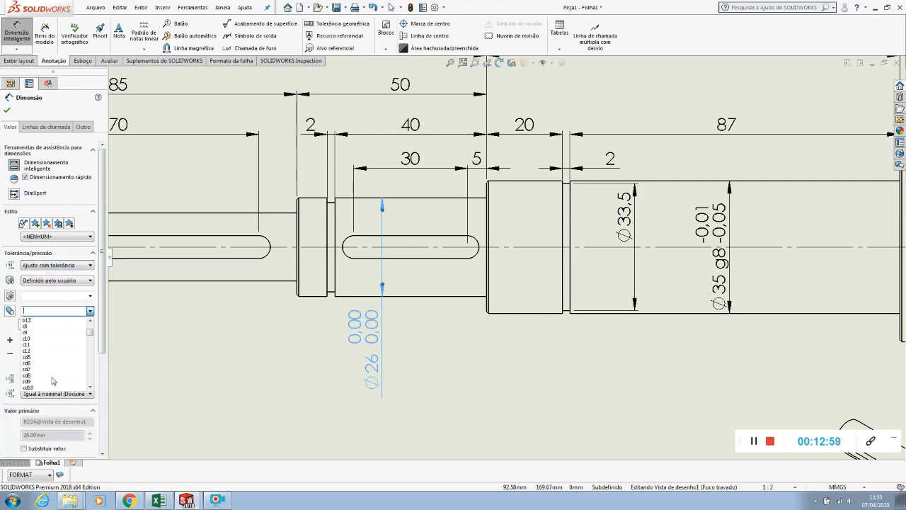
scroll(52, 381, "down", 8)
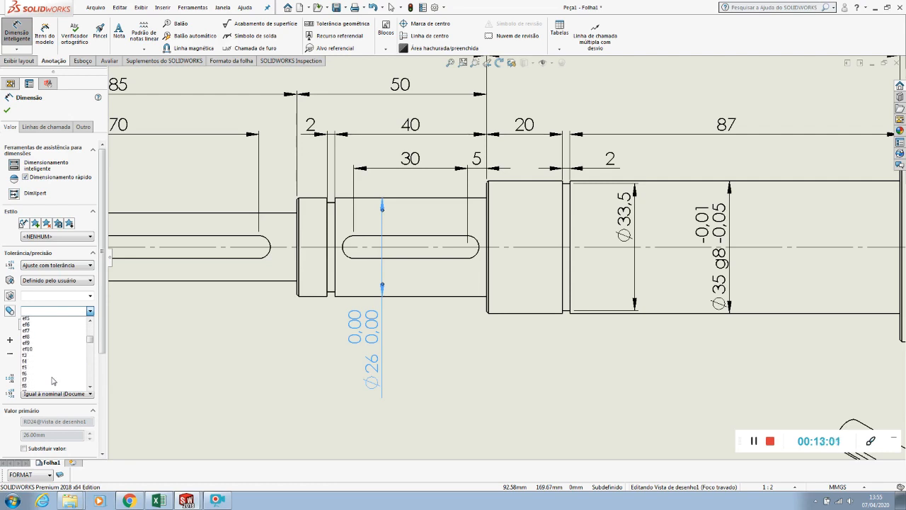
scroll(51, 381, "down", 5)
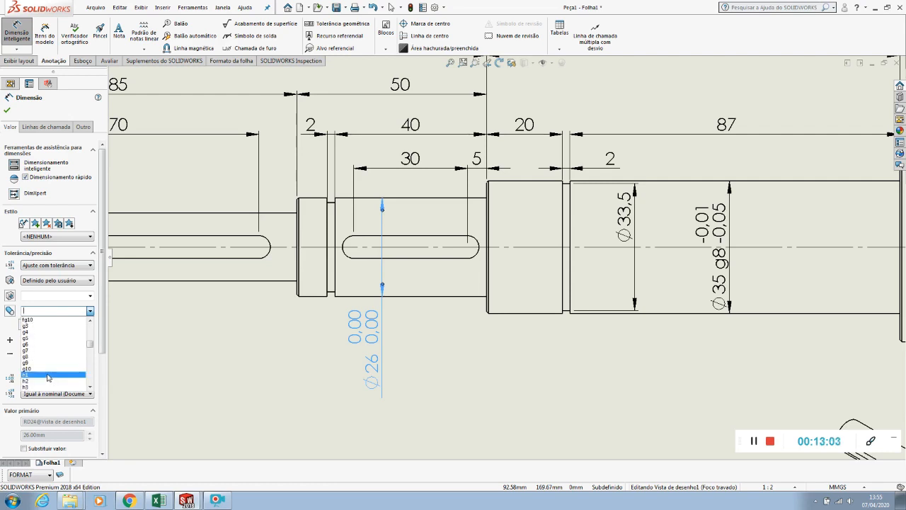
left_click(45, 356)
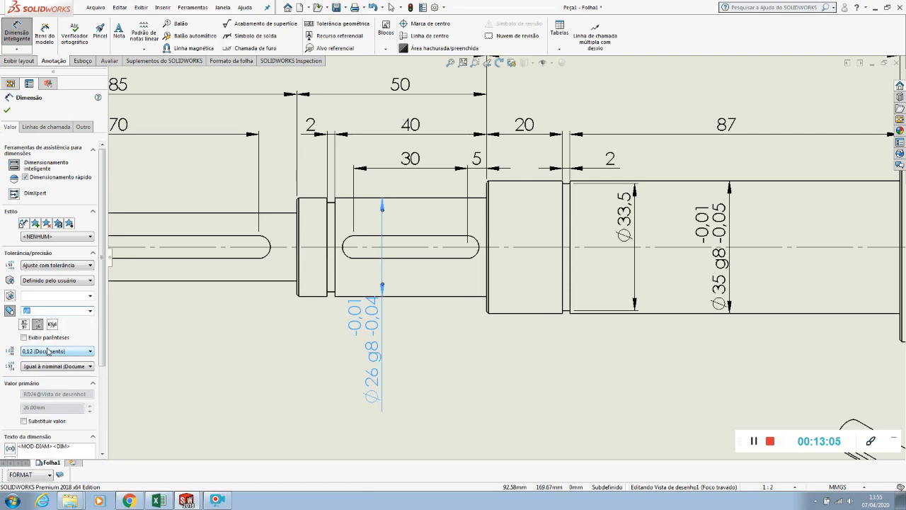
left_click_drag(381, 340, 381, 349)
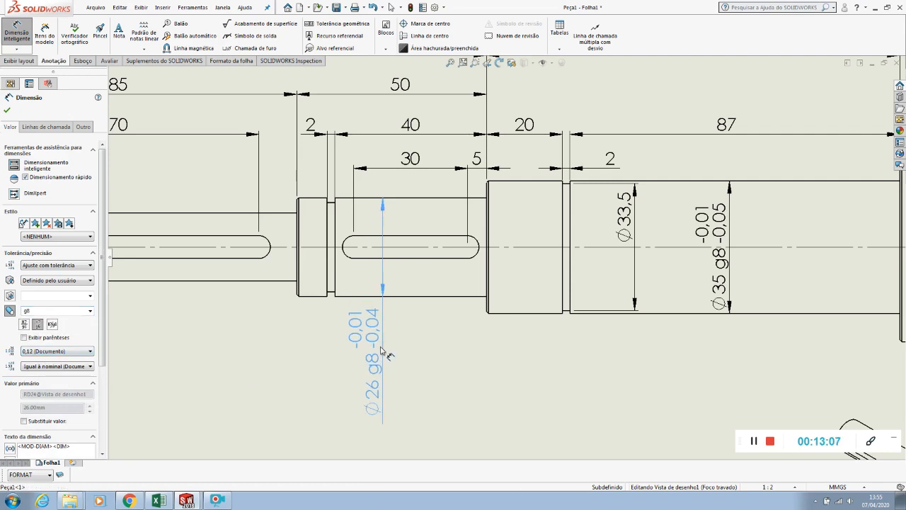
Dimension the diameter of the groove beside the short keyway section, placing the text inside the adjacent collar's outline
left_click(306, 388)
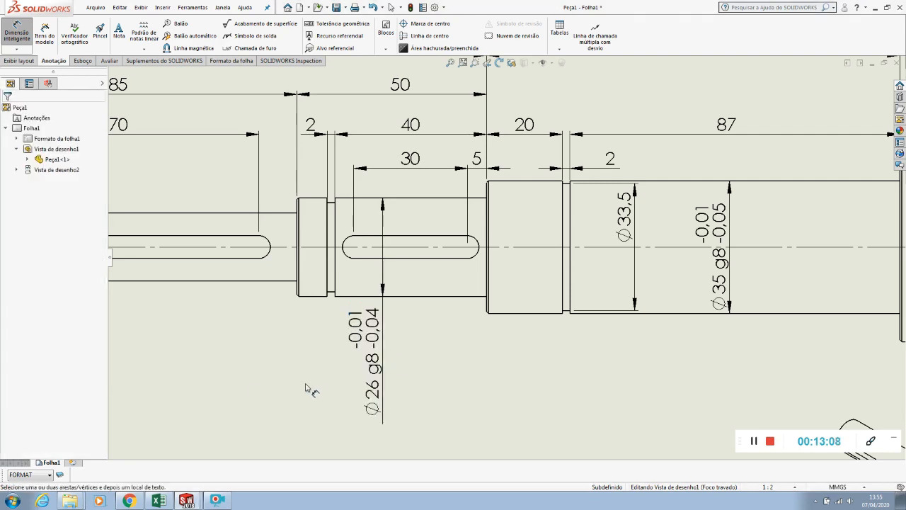
scroll(320, 270, "down", 3)
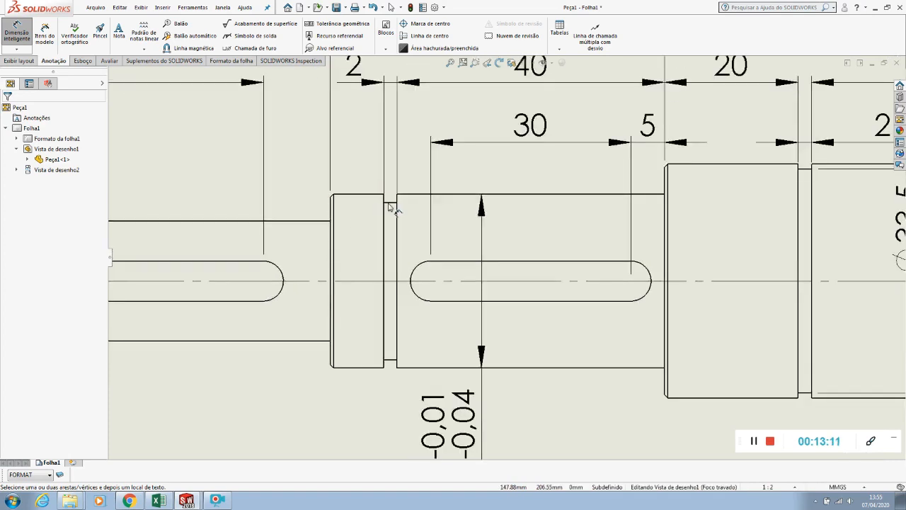
left_click(391, 203)
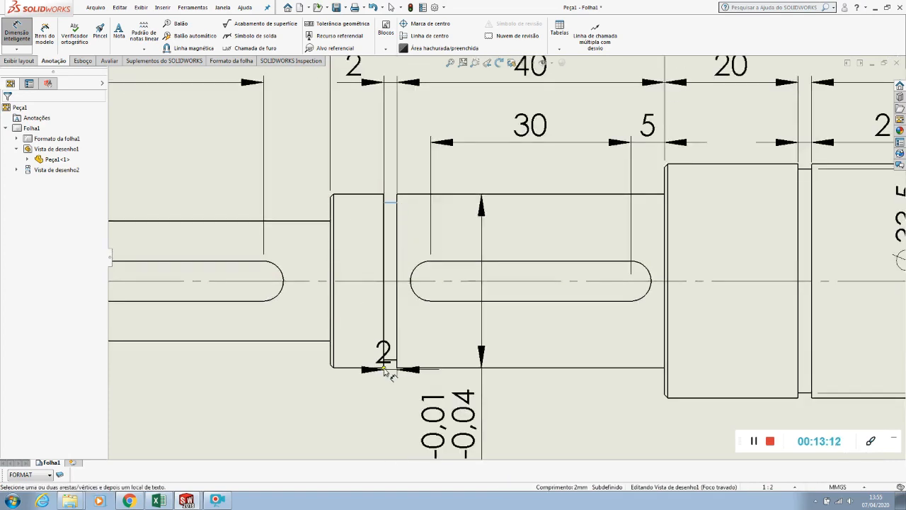
left_click(392, 361)
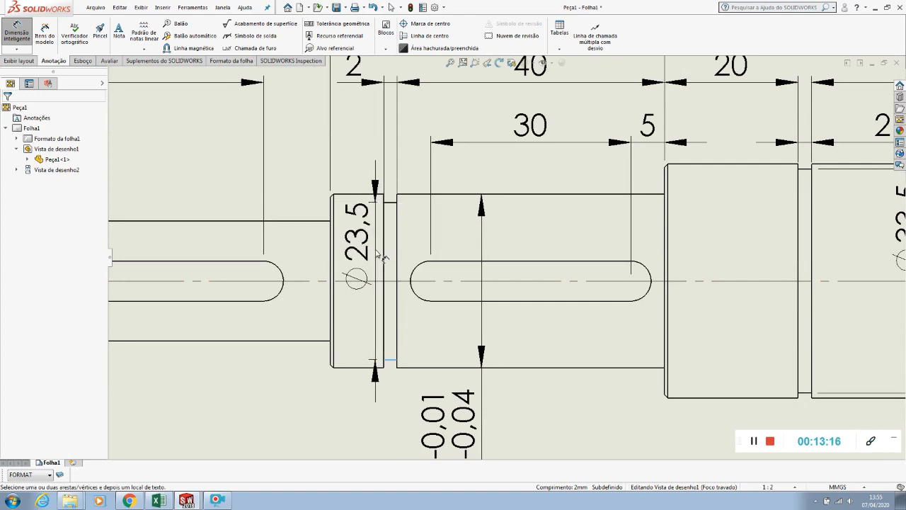
left_click(379, 256)
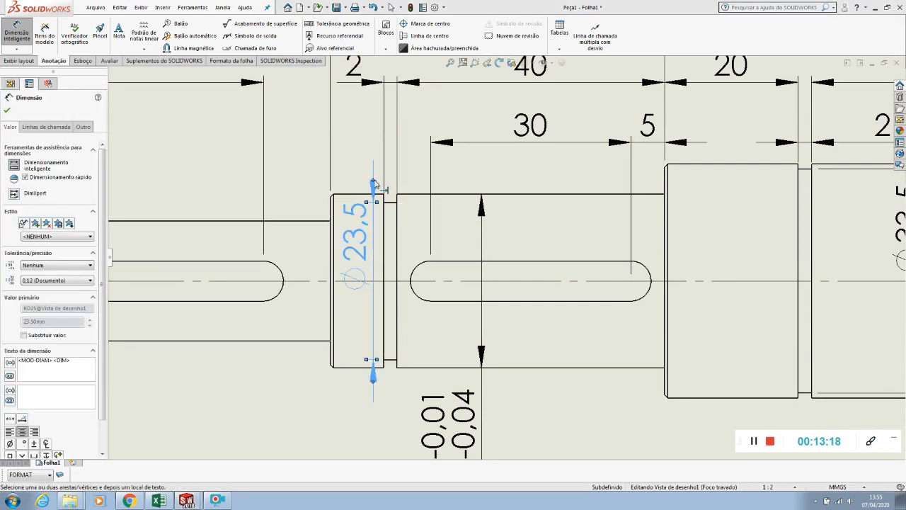
Flip the new groove diameter dimension's arrows inside its extension lines and nudge its text slightly within the collar
left_click(374, 183)
scroll(350, 245, "down", 1)
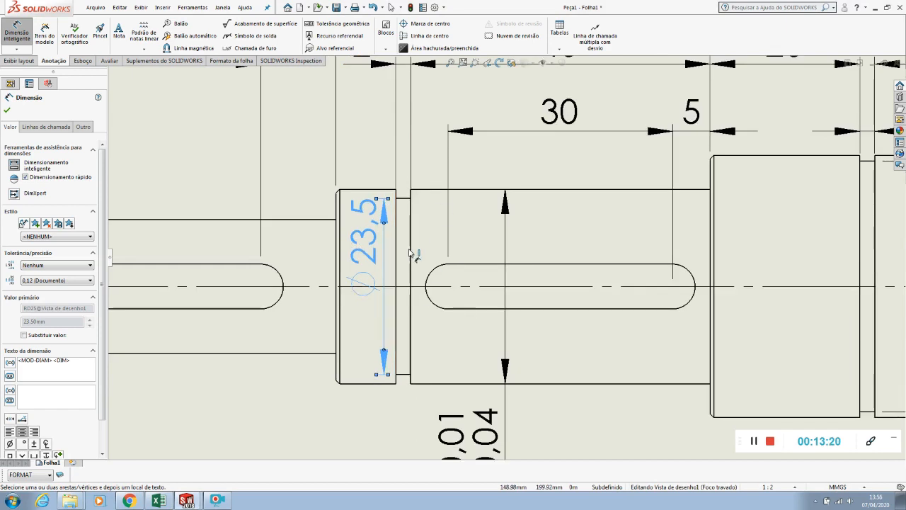
left_click_drag(363, 250, 360, 250)
Dimension the diameter of the long keyway section from its chamfered end, placing the text below the shaft
scroll(363, 251, "up", 8)
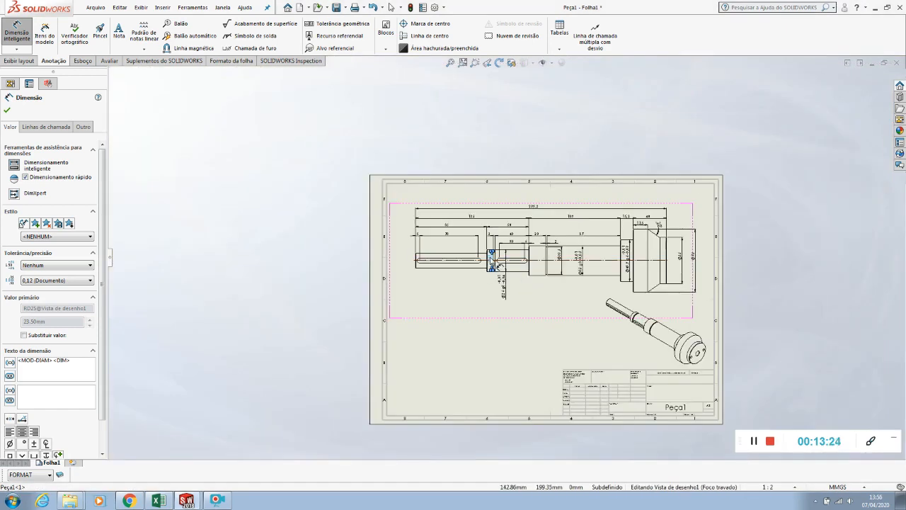
scroll(496, 261, "down", 8)
scroll(509, 258, "up", 2)
scroll(479, 265, "down", 3)
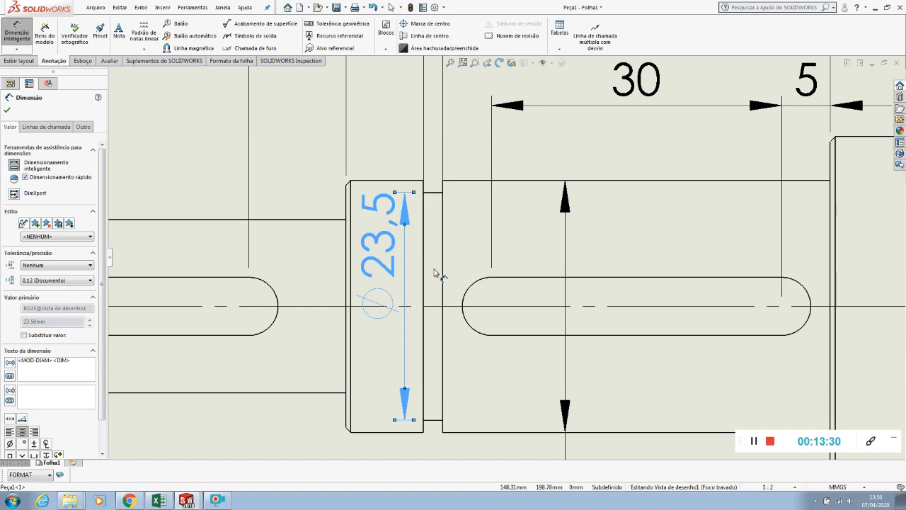
scroll(435, 271, "up", 4)
scroll(339, 279, "down", 4)
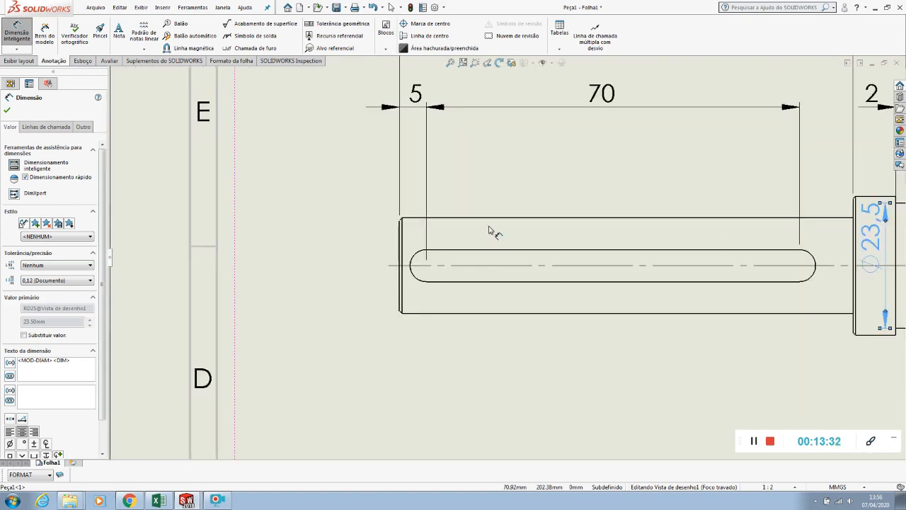
left_click(401, 254)
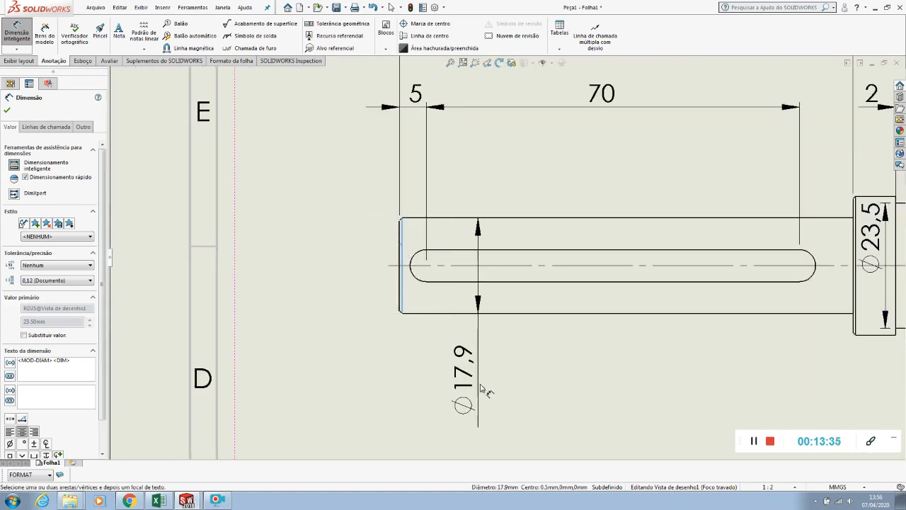
left_click(483, 402)
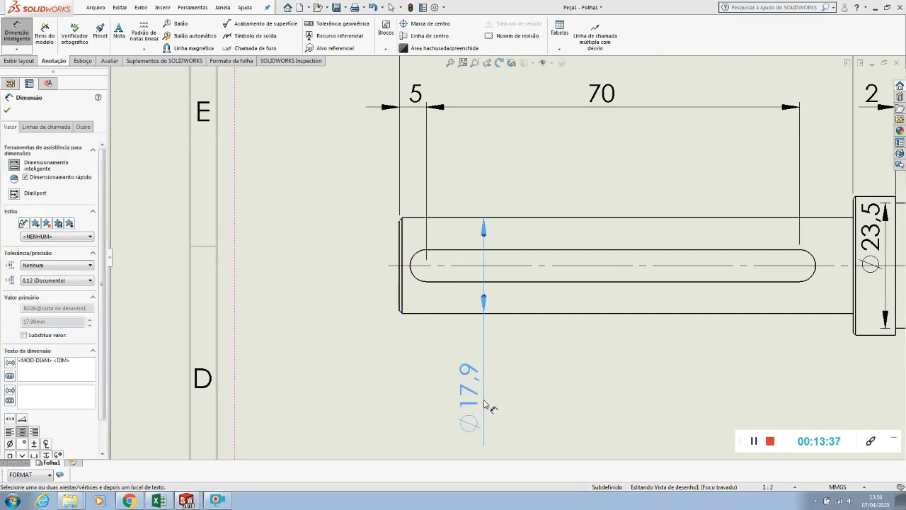
Give the long keyway section's diameter dimension an Ajuste com tolerância tolerance with shaft fit g8, and move its text slightly lower, clear of the shaft
scroll(485, 401, "up", 3)
scroll(536, 316, "down", 2)
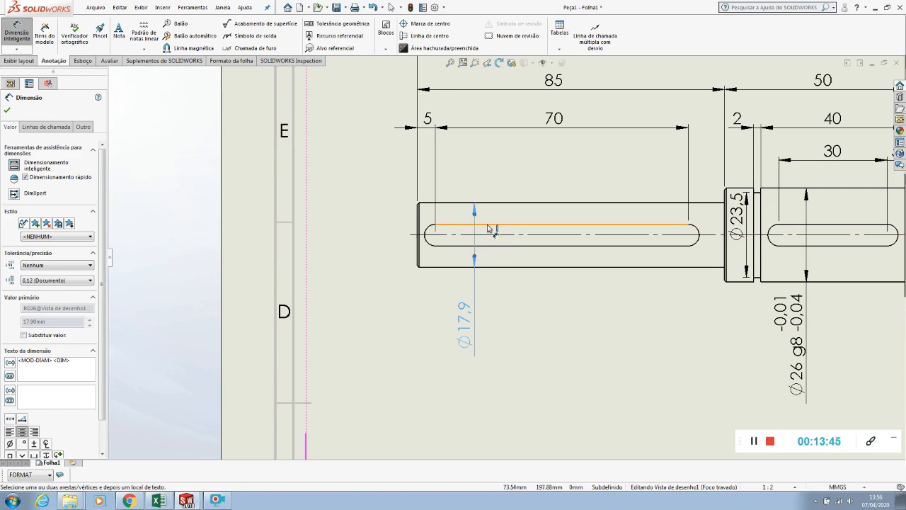
left_click(42, 265)
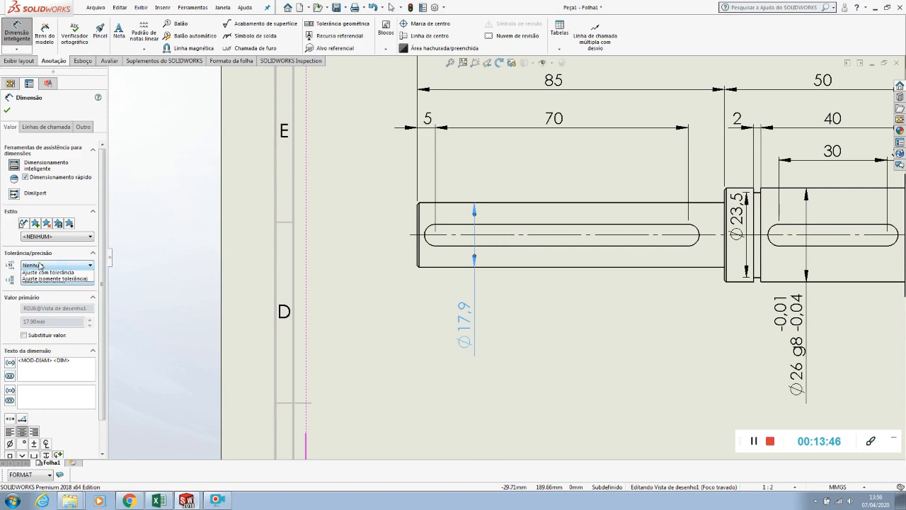
left_click(34, 314)
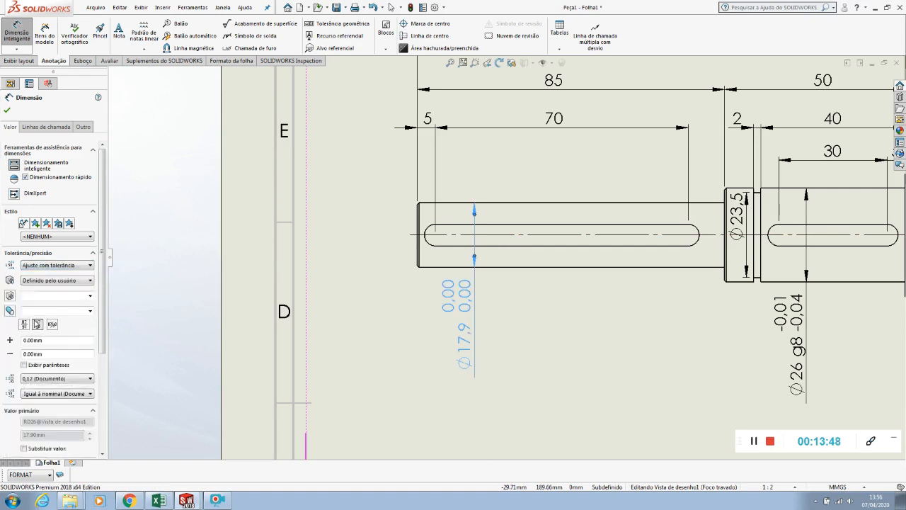
left_click(90, 311)
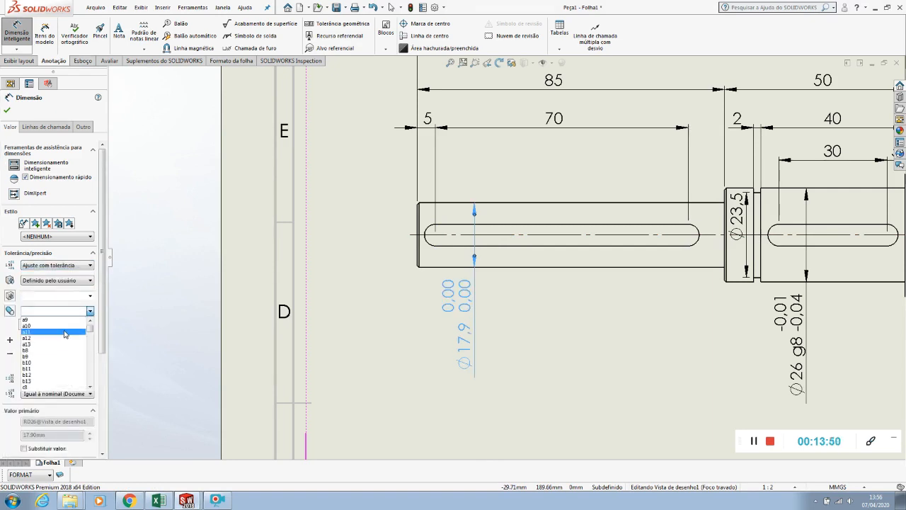
scroll(64, 375, "down", 8)
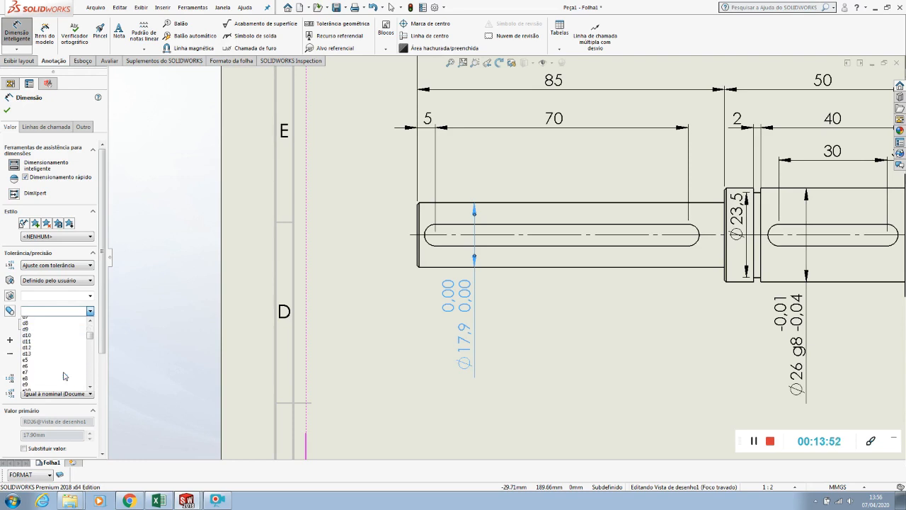
scroll(64, 375, "down", 4)
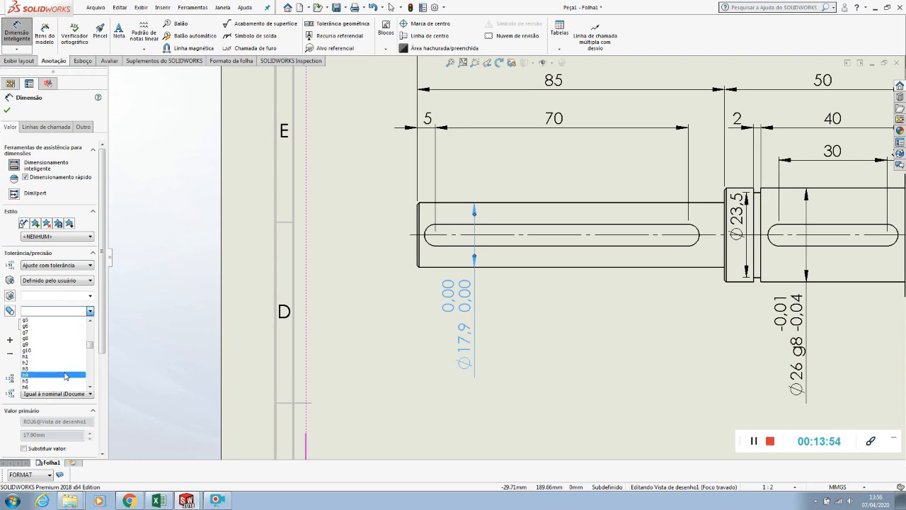
left_click(62, 338)
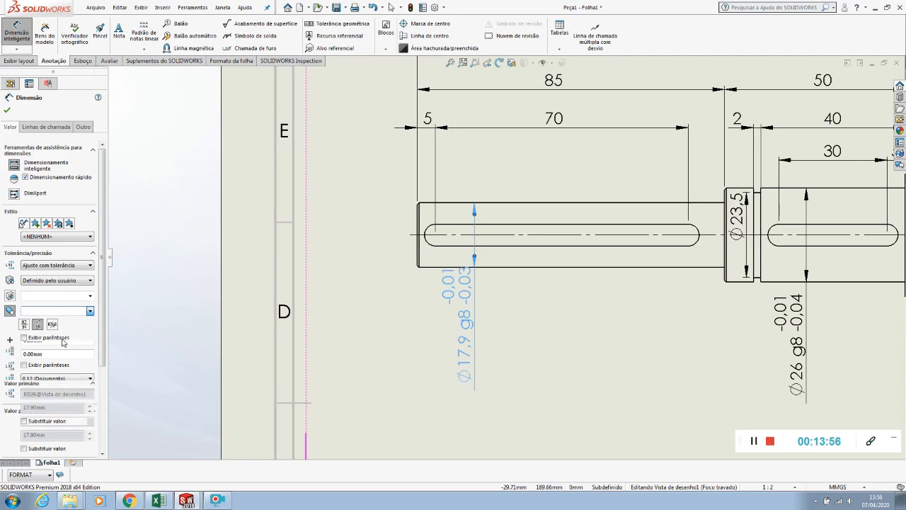
left_click_drag(457, 302, 462, 314)
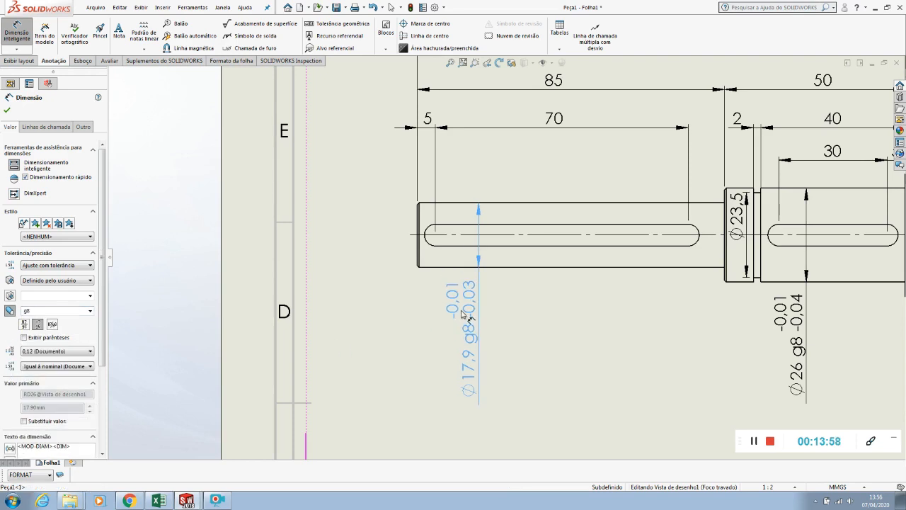
left_click(383, 330)
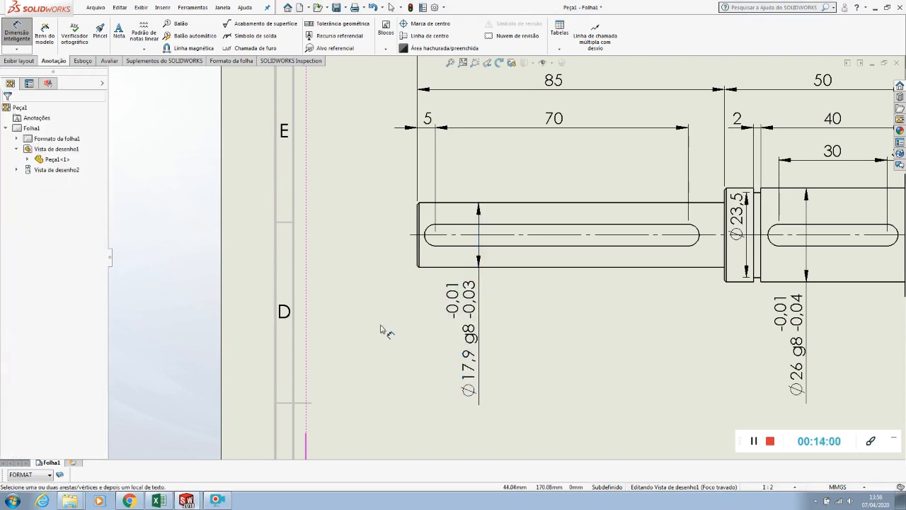
key("z")
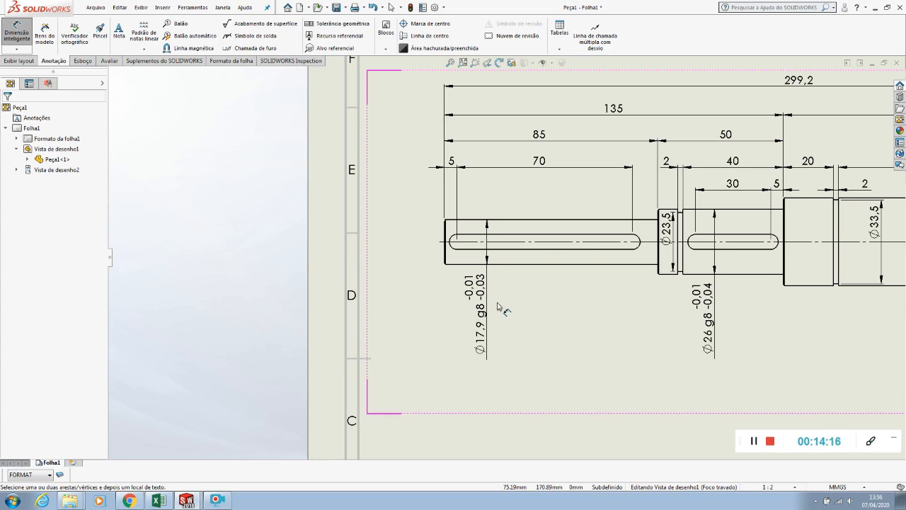
scroll(498, 306, "up", 4)
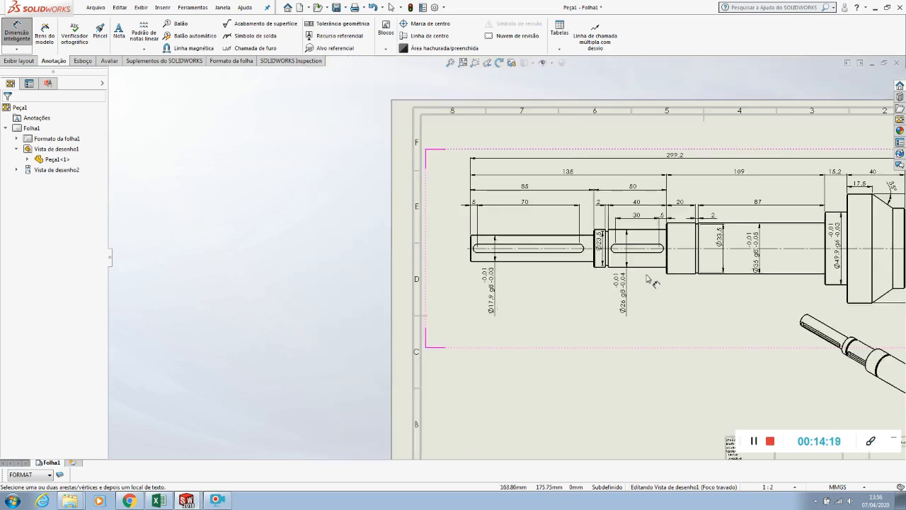
scroll(692, 263, "down", 3)
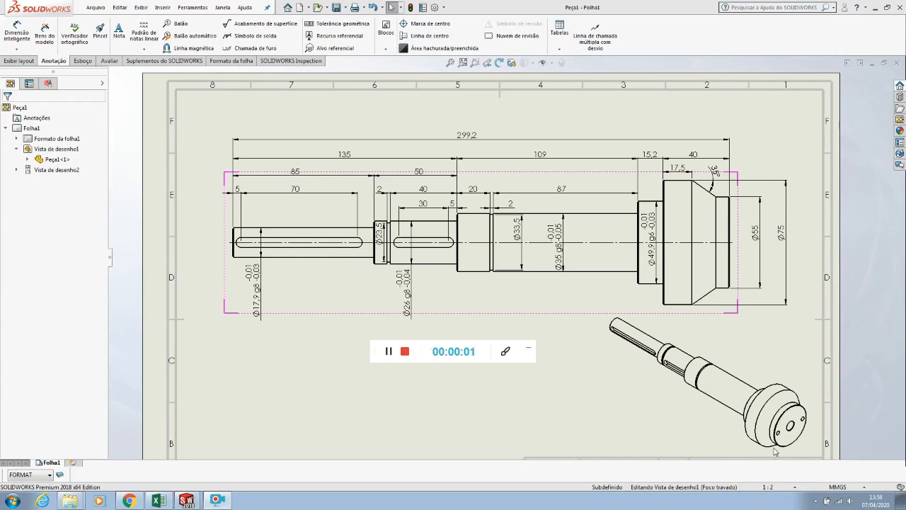
left_click_drag(420, 346, 786, 433)
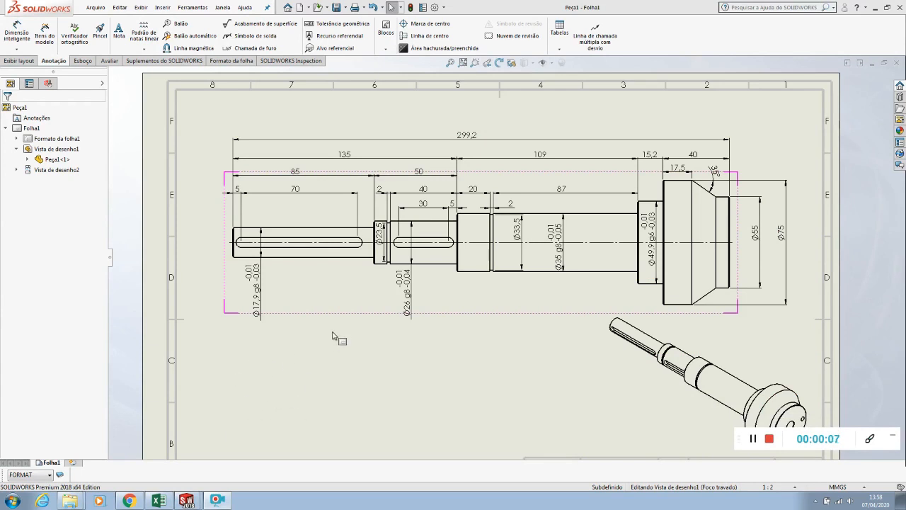
left_click(380, 351)
Start a section view of the dimensioned shaft view with a horizontal cutting line along the shaft's centre line
scroll(379, 351, "up", 4)
scroll(571, 235, "down", 5)
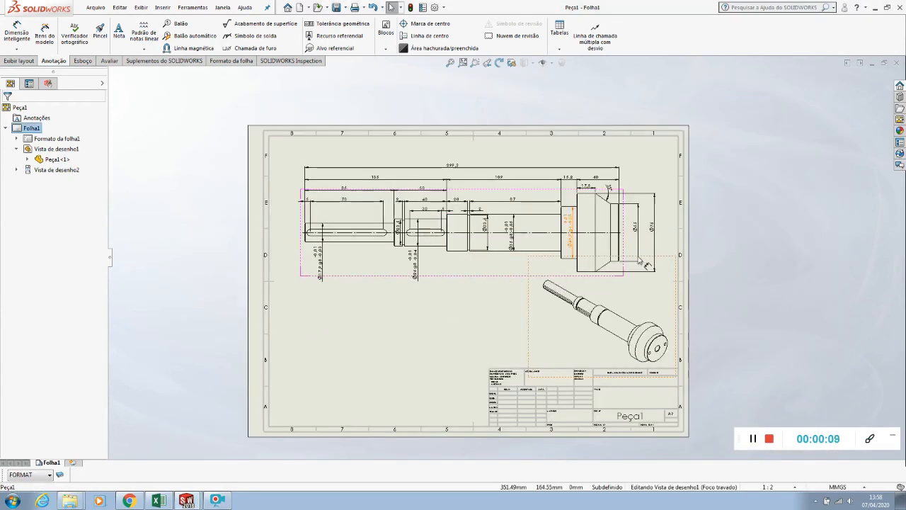
left_click(24, 61)
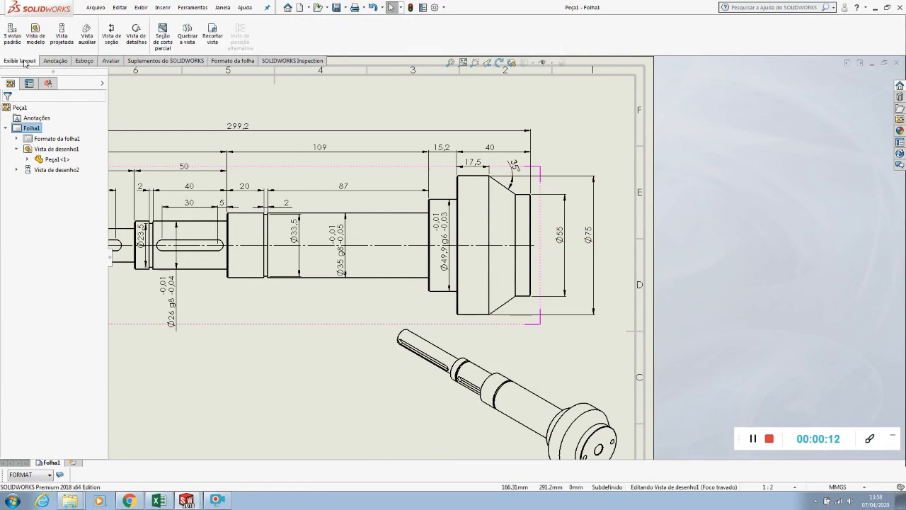
left_click(114, 40)
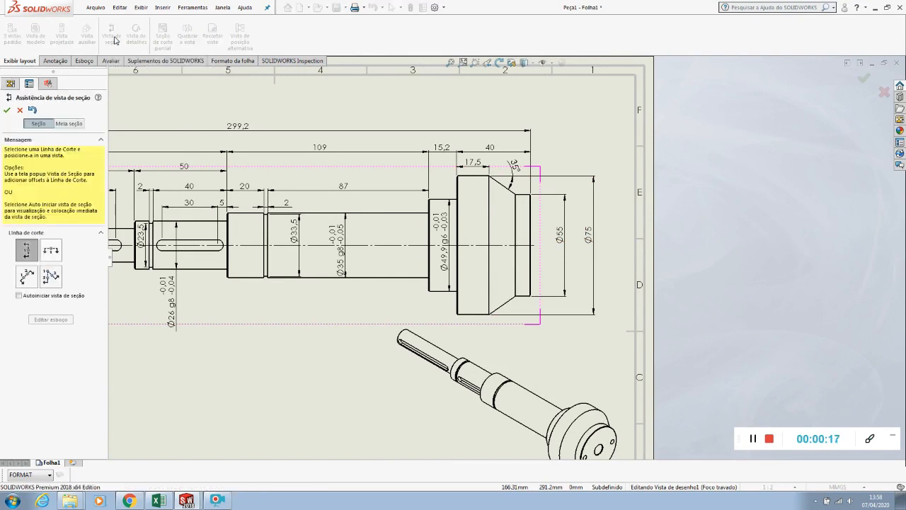
left_click(26, 249)
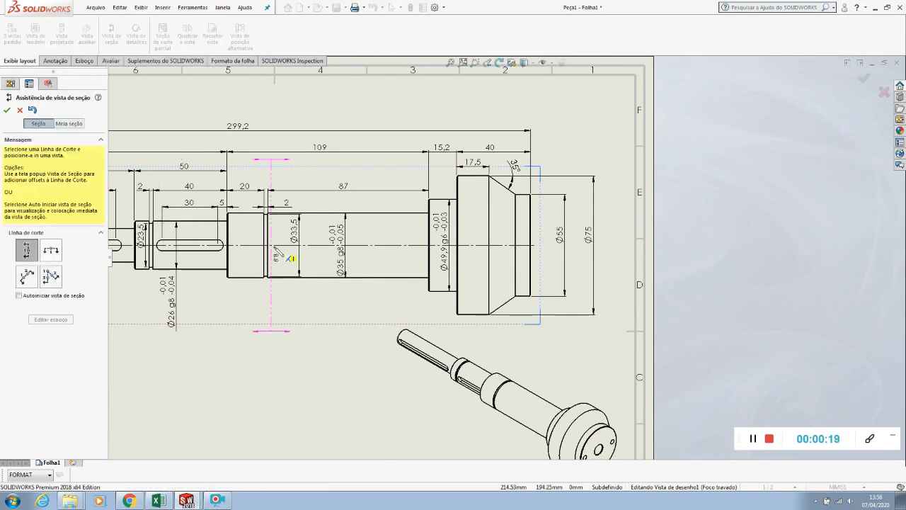
left_click(51, 249)
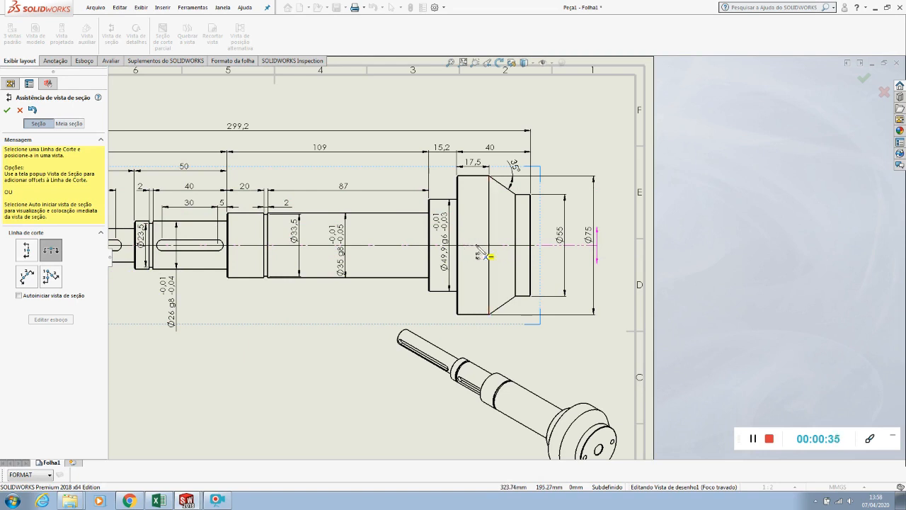
left_click(488, 250)
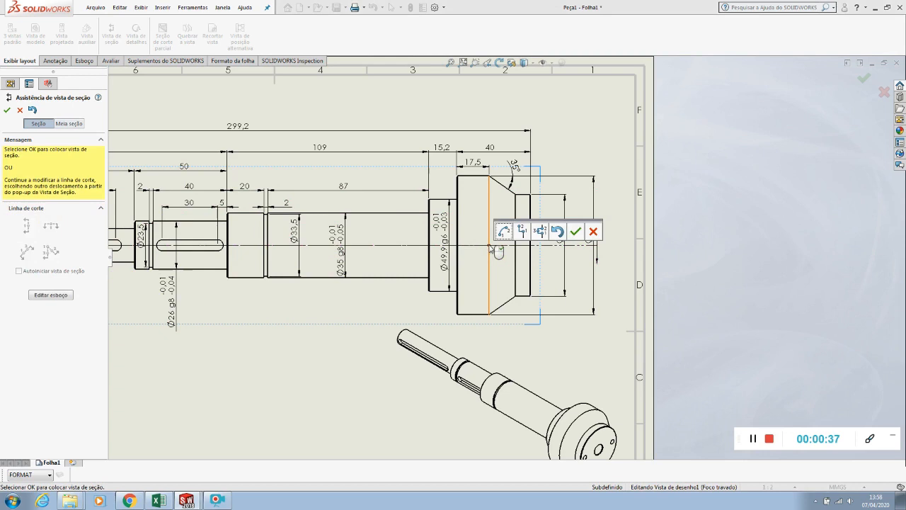
left_click(575, 232)
Place the section view above the dimensioned view, outside the sheet border, and finish its properties
scroll(458, 239, "up", 5)
scroll(504, 255, "up", 2)
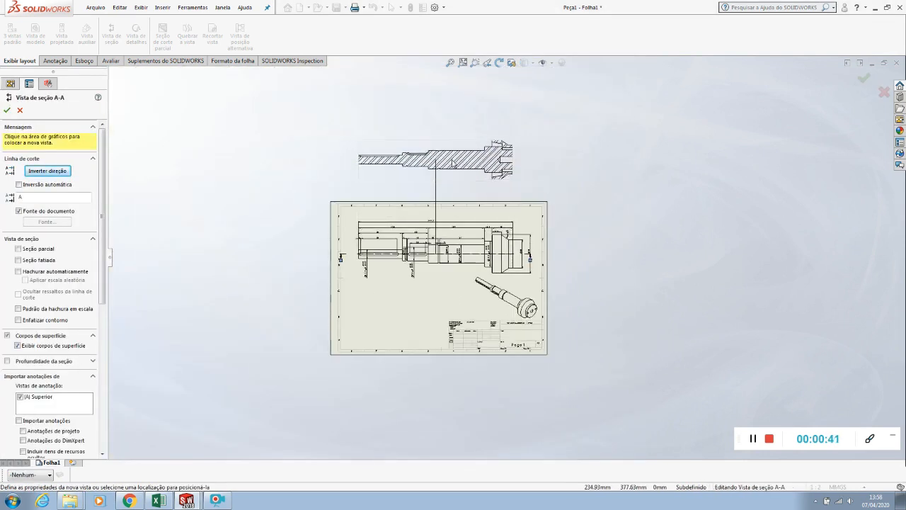
left_click(483, 179)
scroll(520, 188, "down", 8)
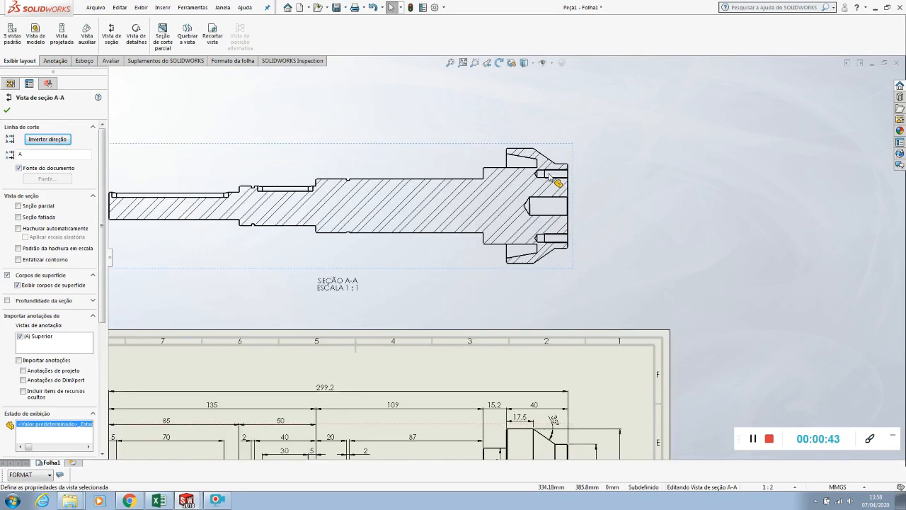
scroll(521, 190, "down", 1)
scroll(567, 237, "up", 5)
scroll(383, 230, "down", 3)
scroll(386, 234, "up", 2)
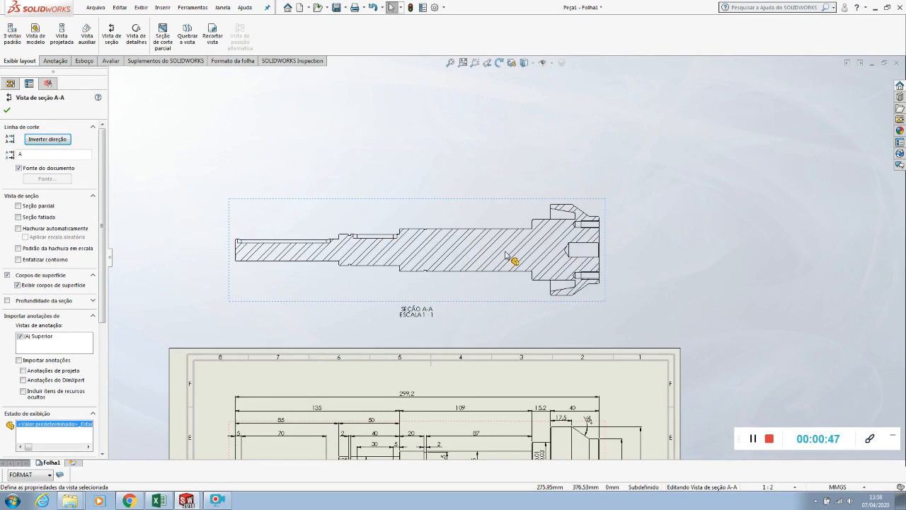
left_click(649, 233)
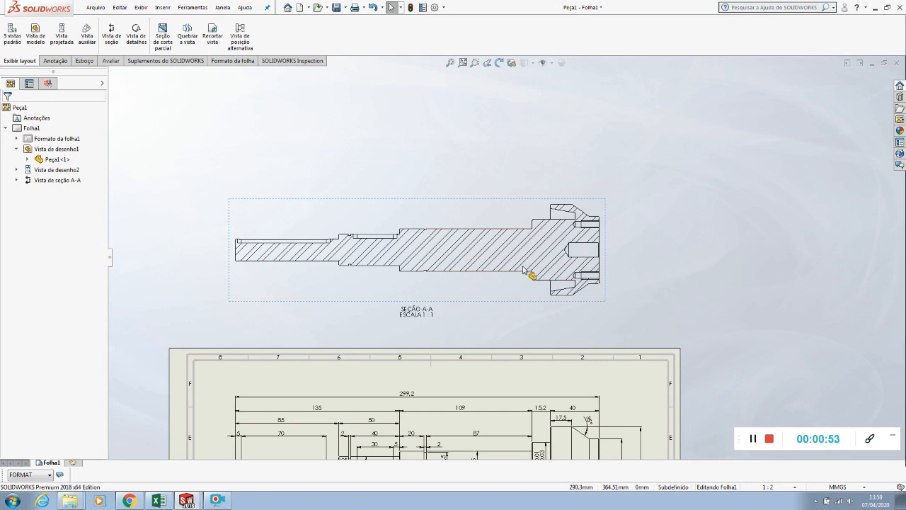
scroll(524, 269, "up", 1)
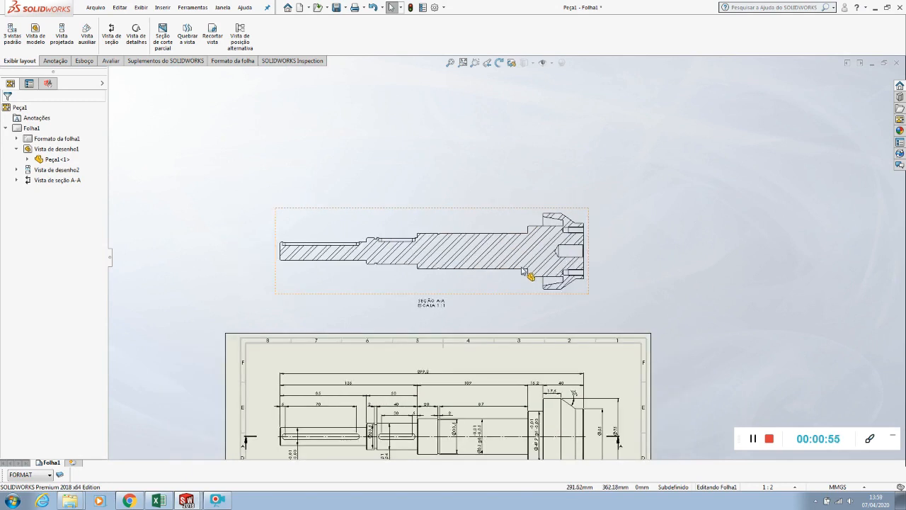
Pull the flange end of section line A-A in so it stops just beyond the shaft's end face, inside the Ø55 dimension
scroll(524, 270, "up", 1)
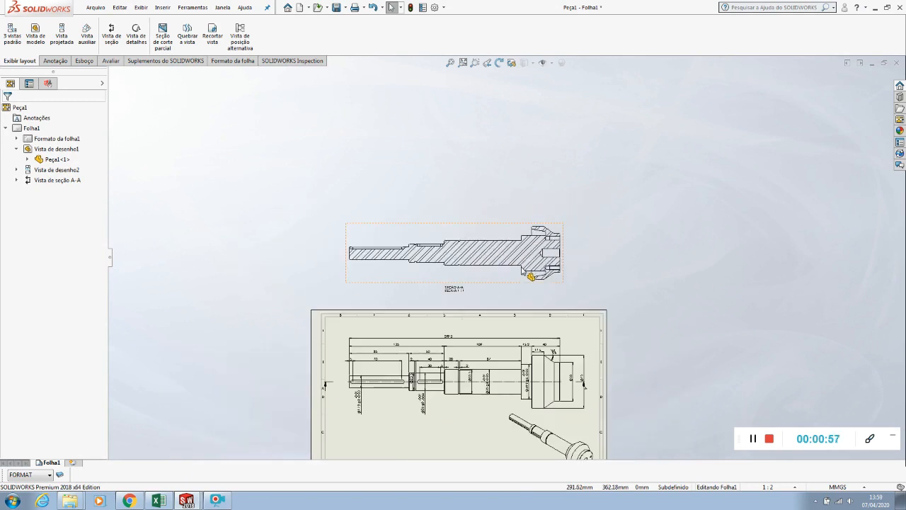
scroll(516, 399, "down", 4)
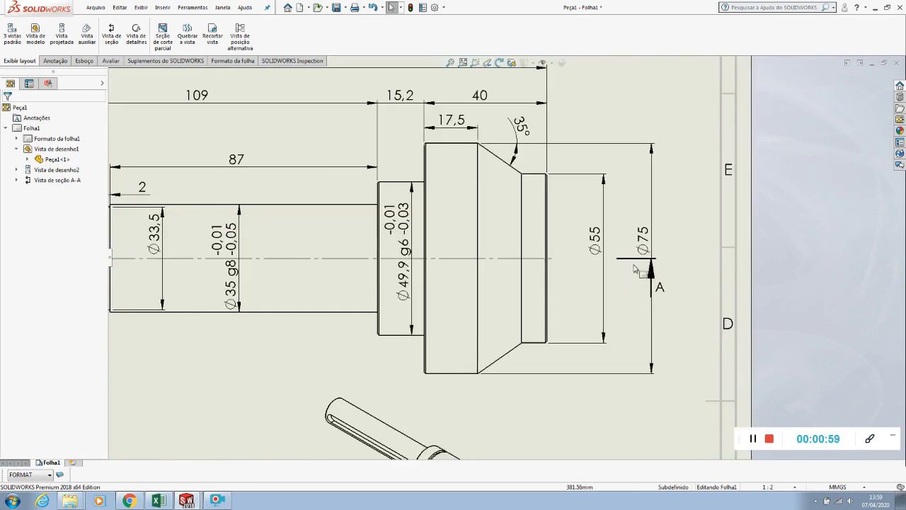
left_click(631, 260)
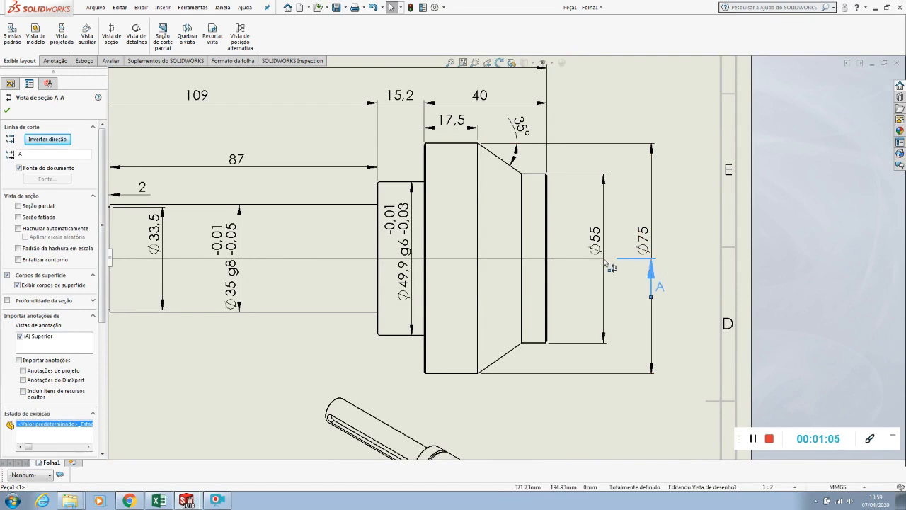
left_click_drag(586, 263, 585, 262)
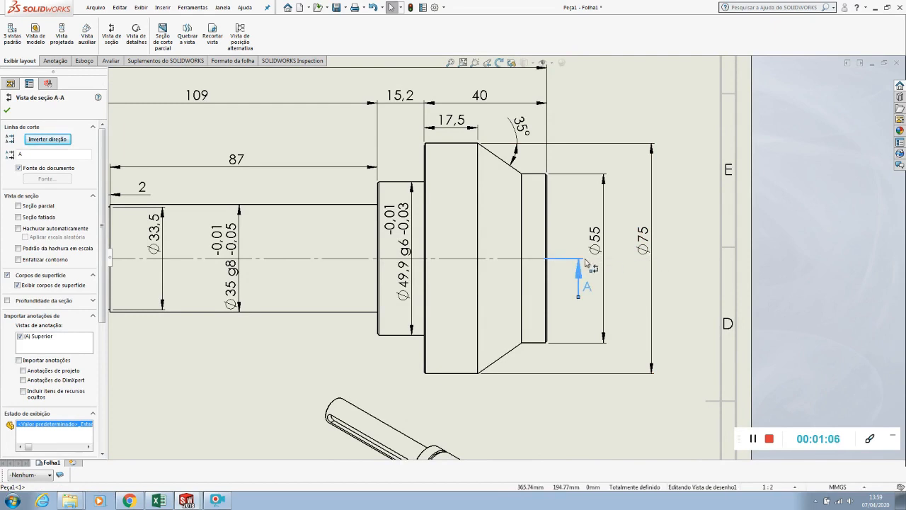
left_click(624, 281)
scroll(623, 281, "up", 5)
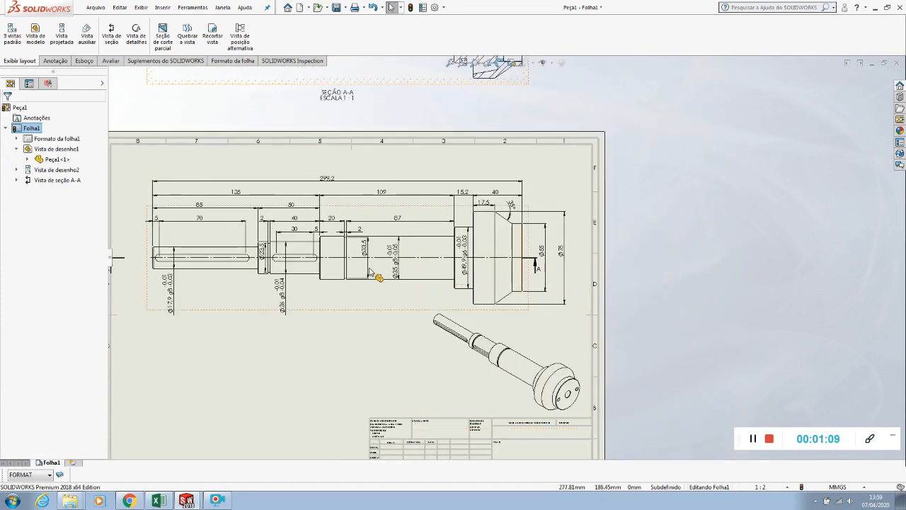
Shorten the keyway end of section line A-A to the Ø35 g8 section, close to the collar, so only the shaft's head is sectioned
scroll(141, 270, "up", 1)
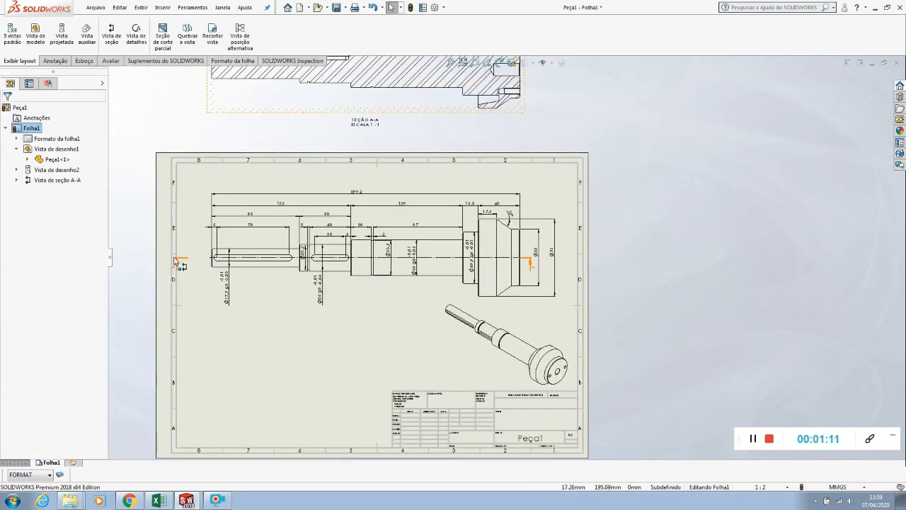
left_click(176, 261)
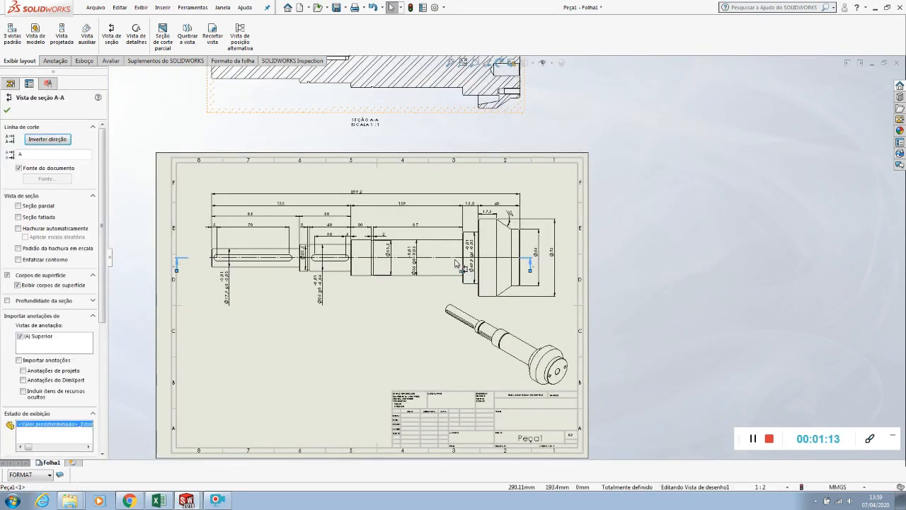
scroll(454, 263, "down", 4)
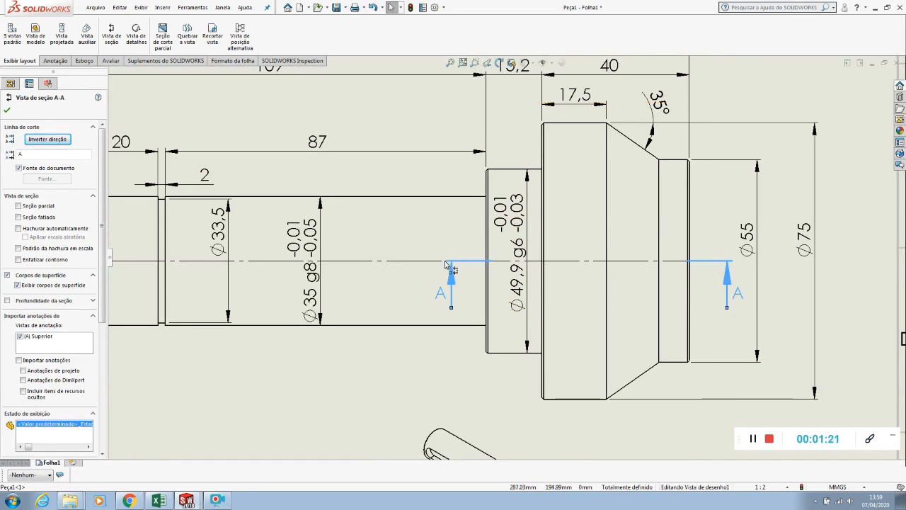
key("f")
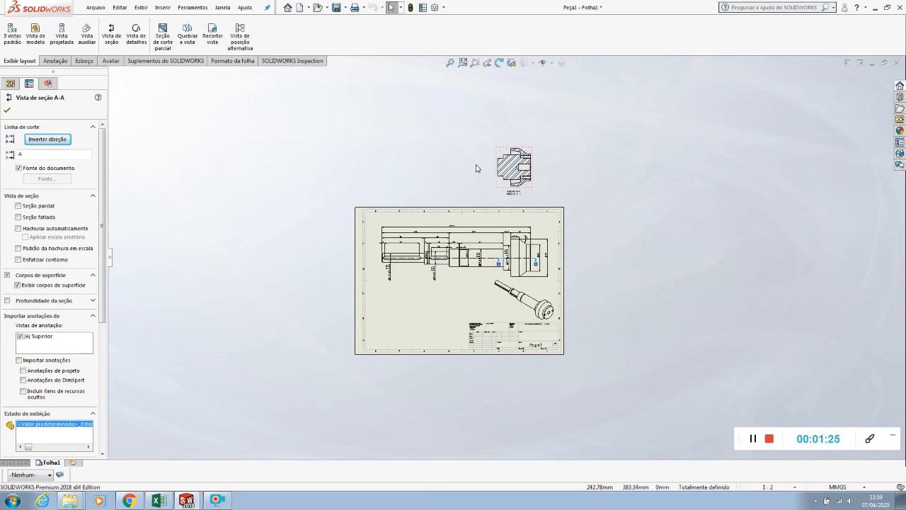
scroll(524, 132, "down", 8)
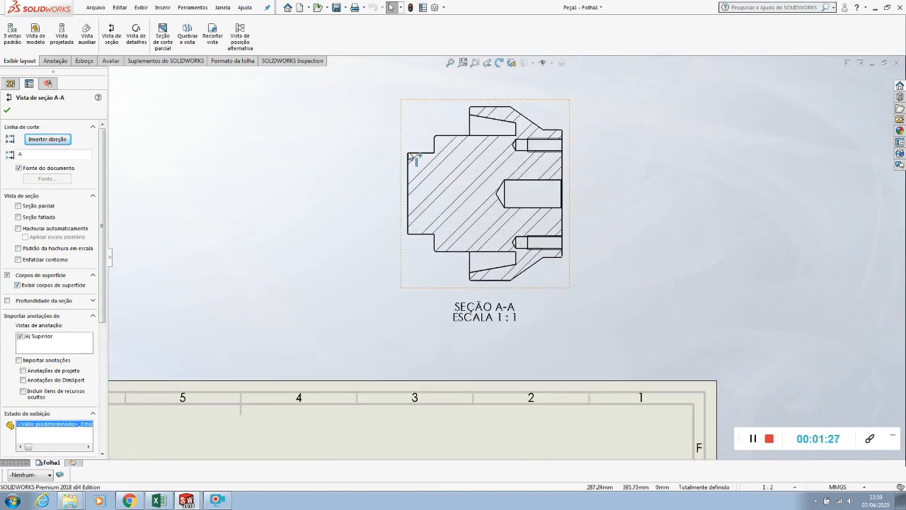
scroll(495, 240, "up", 15)
scroll(517, 235, "down", 9)
Move the inner end of section line A-A onto the Ø49,9 g6 collar, shifting the collar's diameter dimension aside for access
scroll(511, 209, "down", 5)
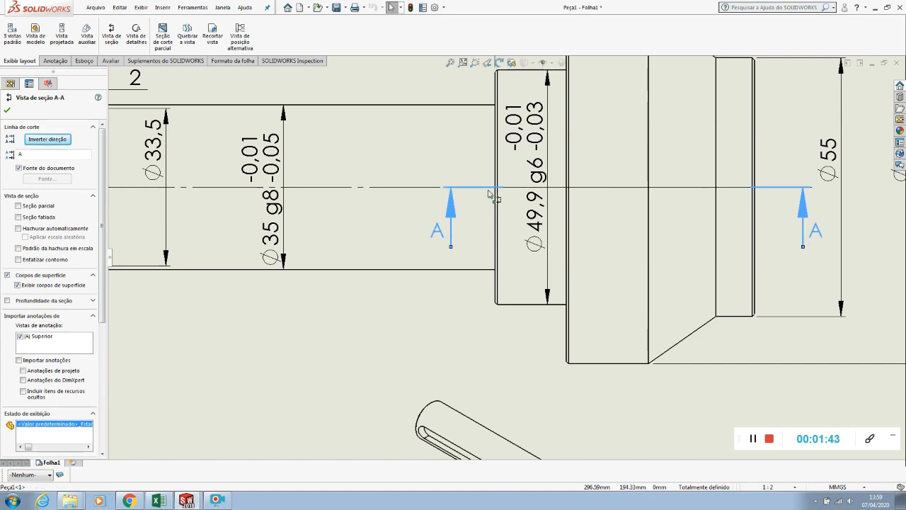
left_click_drag(444, 187, 528, 192)
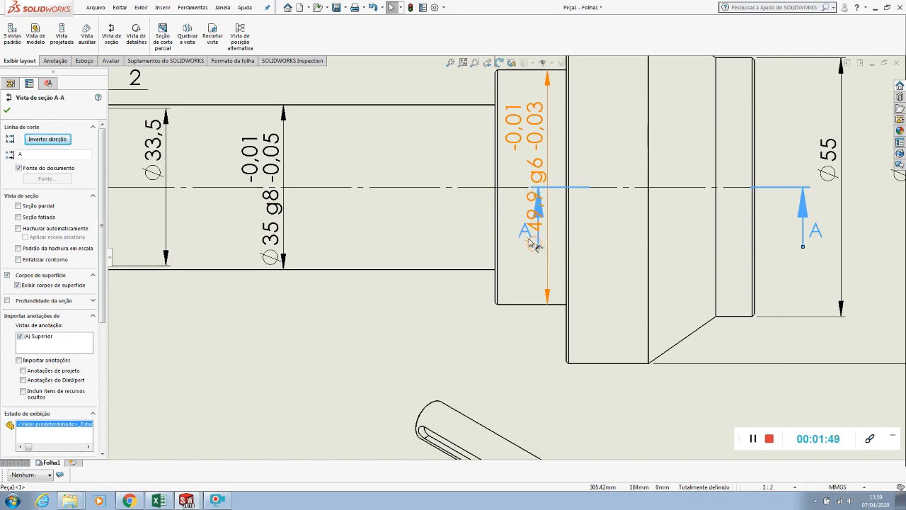
left_click_drag(541, 150, 378, 151)
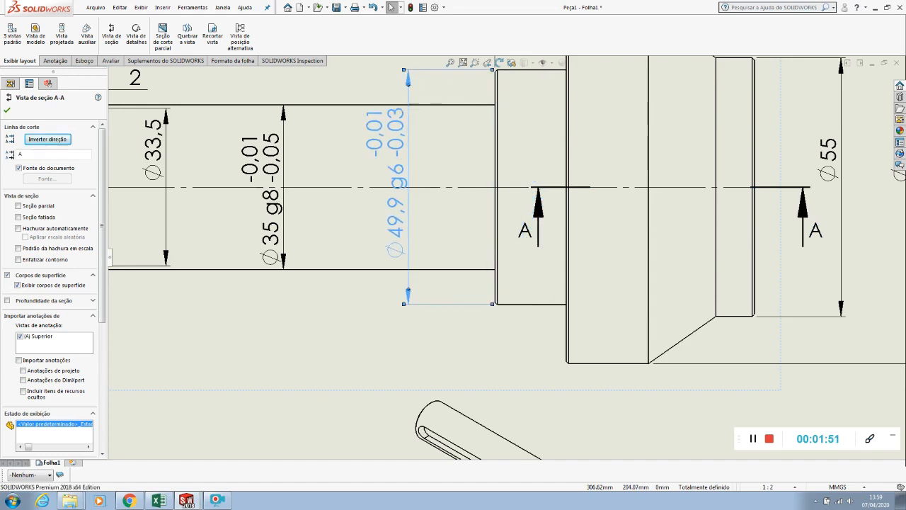
left_click(532, 189)
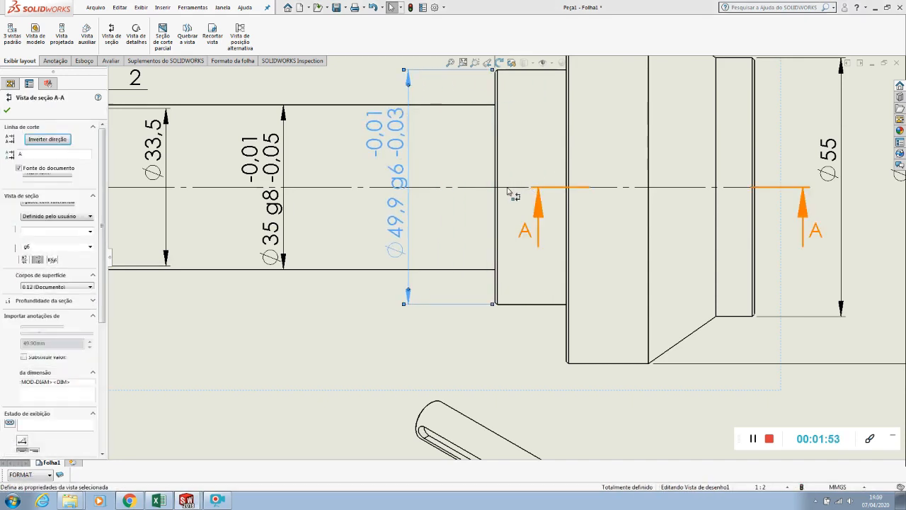
left_click_drag(533, 189, 504, 189)
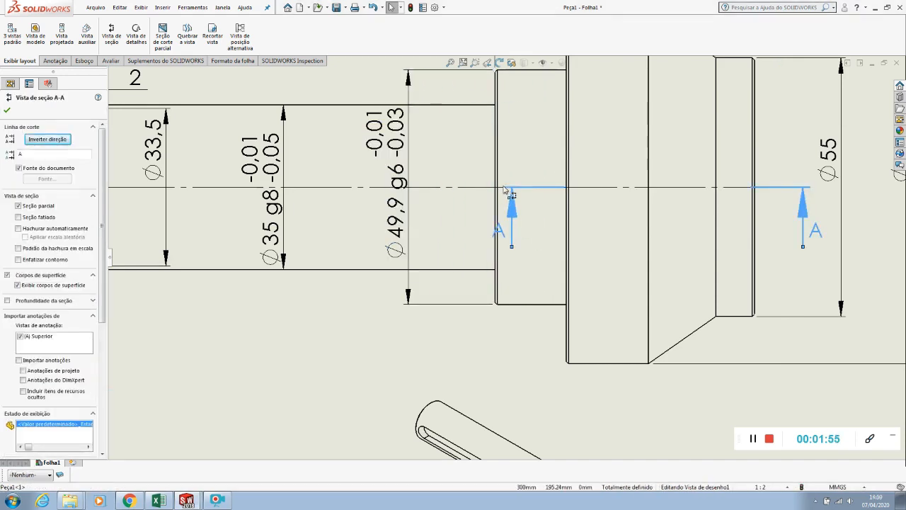
Place the Ø49,9 g6 dimension back on its collar and rebuild the drawing to update the section view
left_click_drag(405, 157, 542, 144)
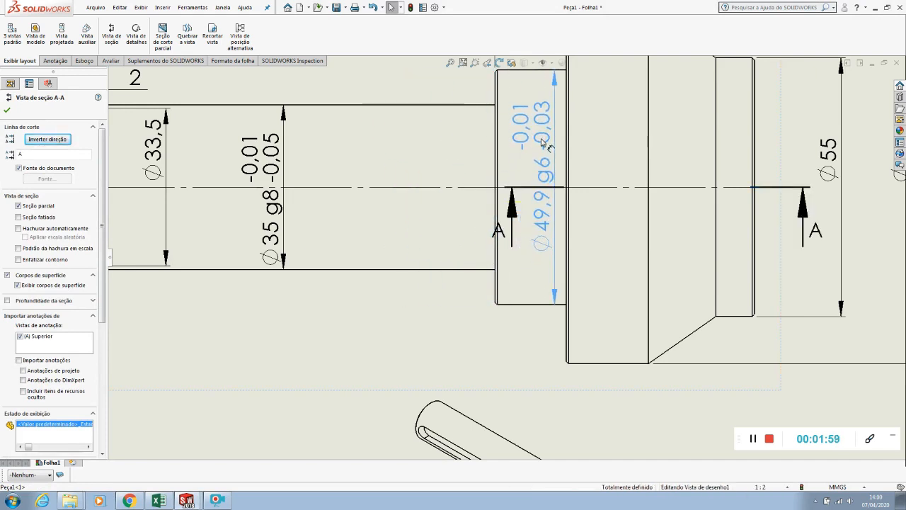
left_click(451, 314)
scroll(461, 297, "up", 6)
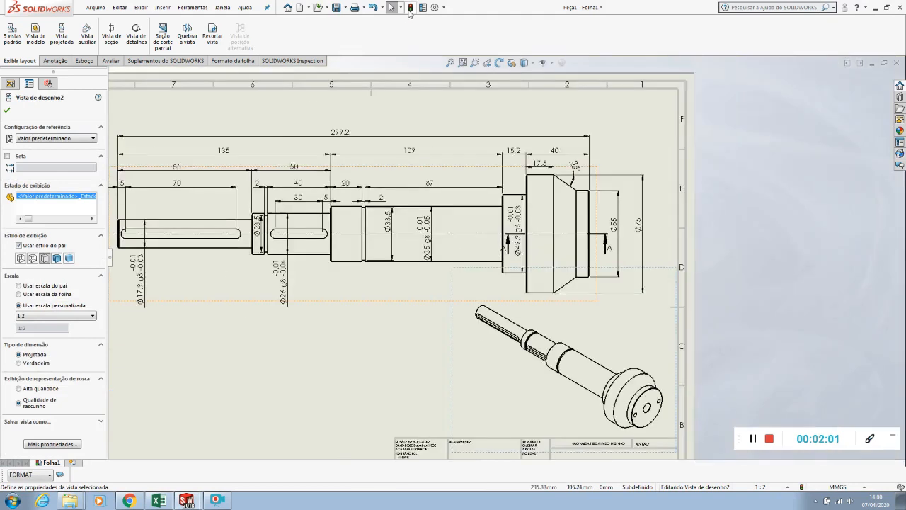
scroll(446, 106, "up", 5)
scroll(534, 236, "down", 4)
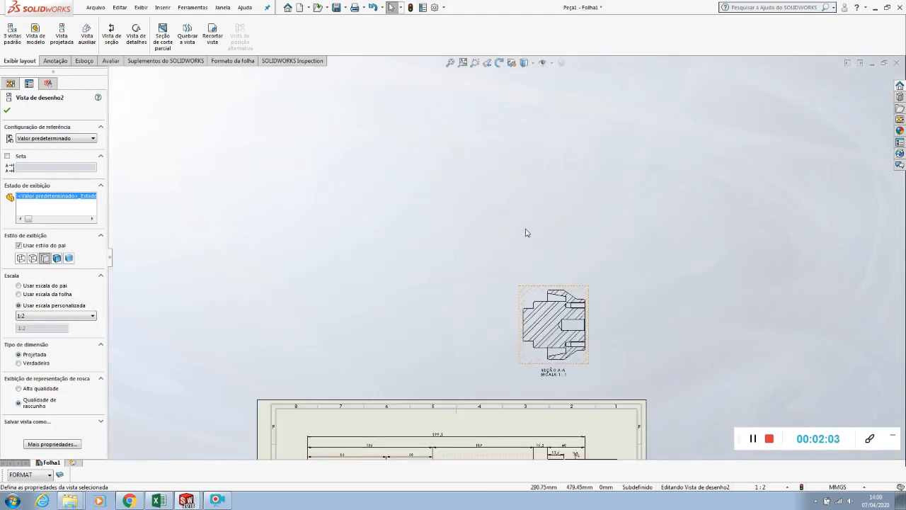
scroll(575, 316, "down", 1)
left_click(411, 9)
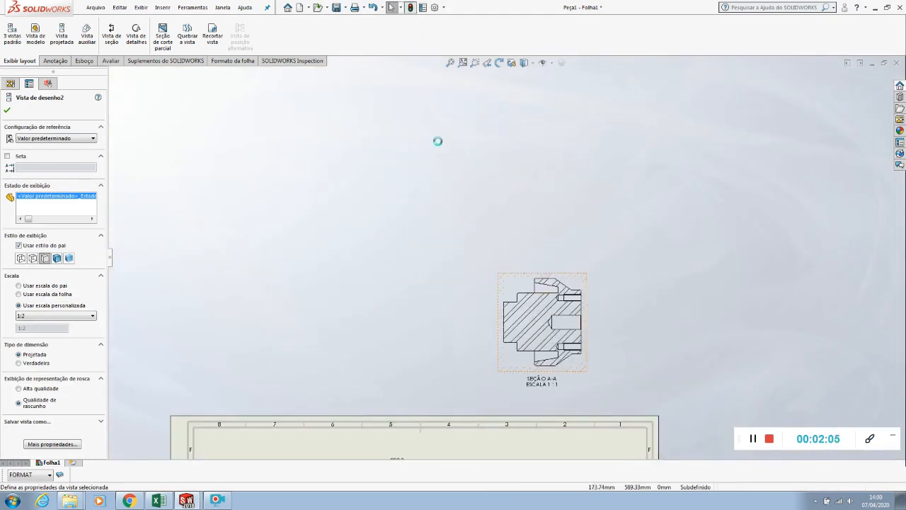
left_click(478, 303)
scroll(495, 304, "up", 2)
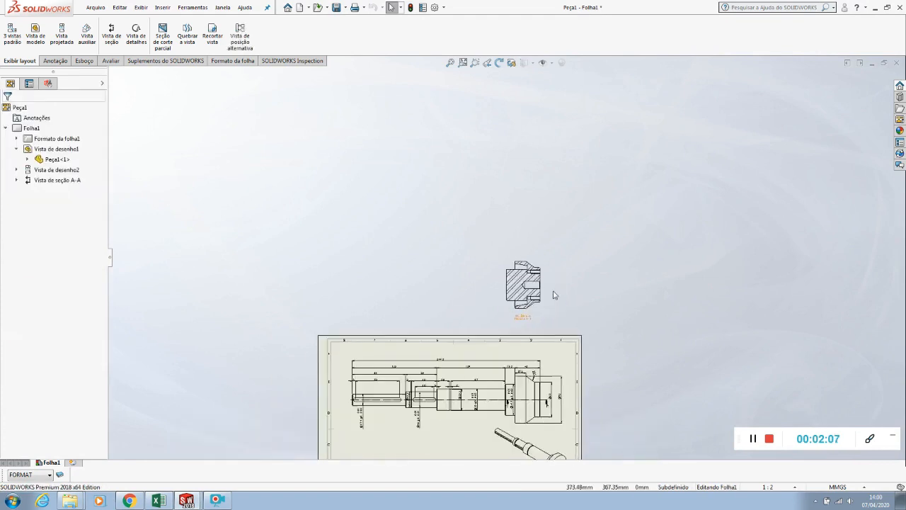
Reposition both A letters of the section line directly below their arrows
scroll(542, 301, "down", 1)
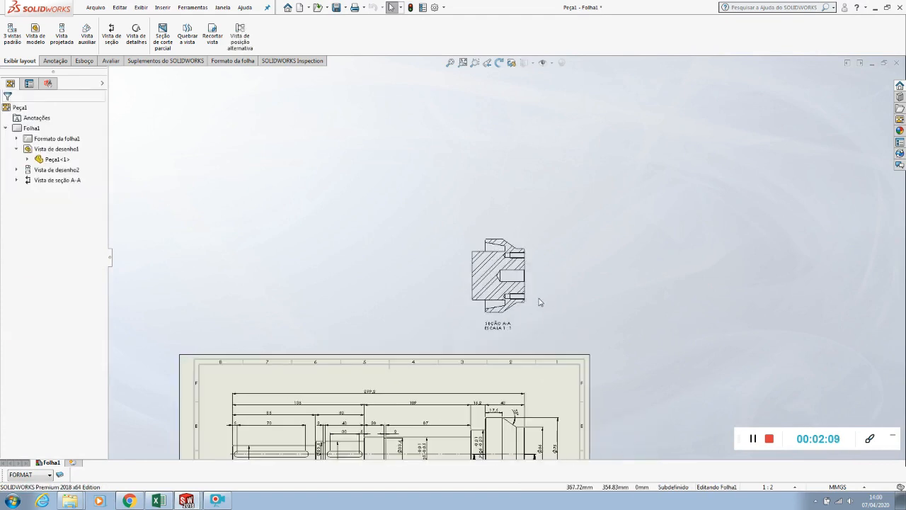
scroll(539, 302, "up", 2)
scroll(496, 283, "down", 10)
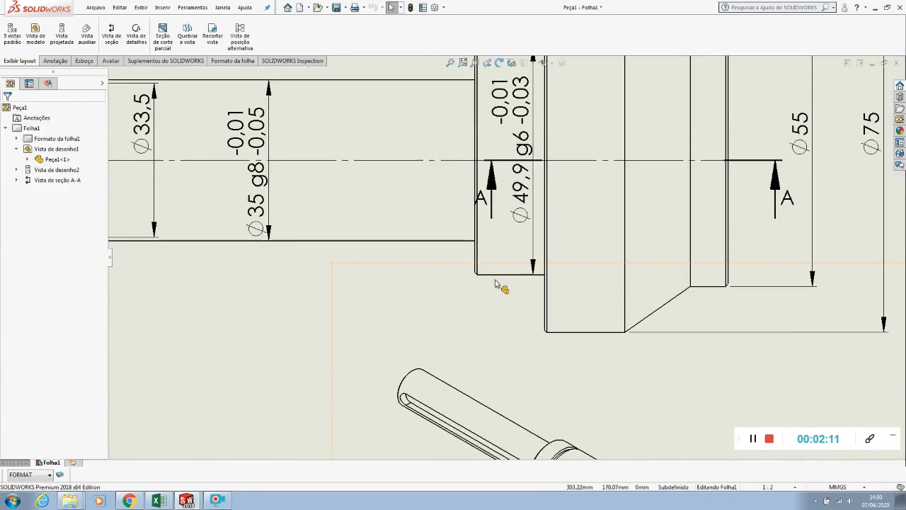
scroll(485, 209, "down", 3)
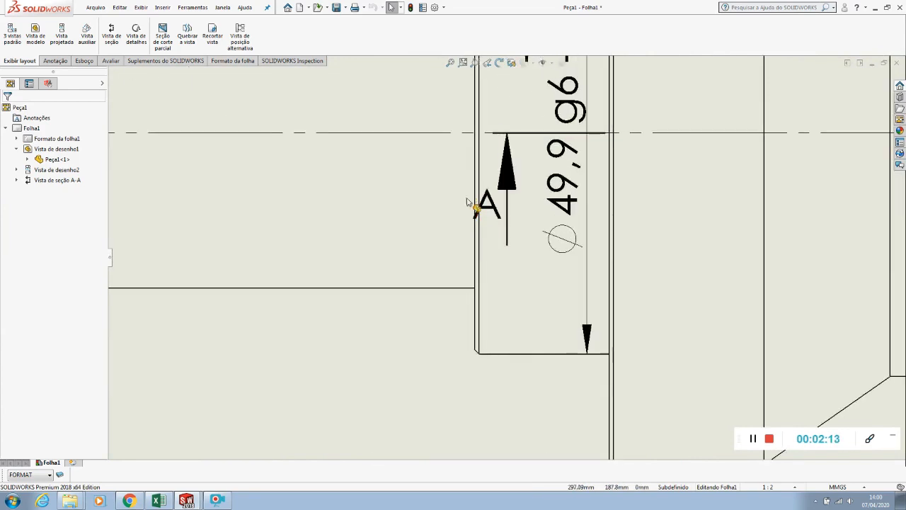
left_click(485, 207)
mouse_move(486, 207)
left_mouse_down()
mouse_move(478, 235)
mouse_move(496, 275)
mouse_move(496, 264)
left_mouse_up()
scroll(497, 270, "up", 2)
scroll(497, 270, "up", 1)
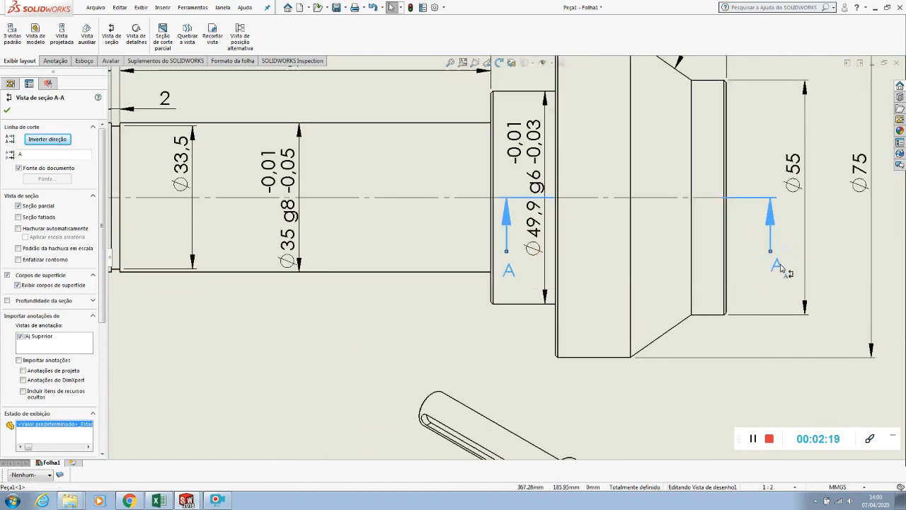
left_click(754, 354)
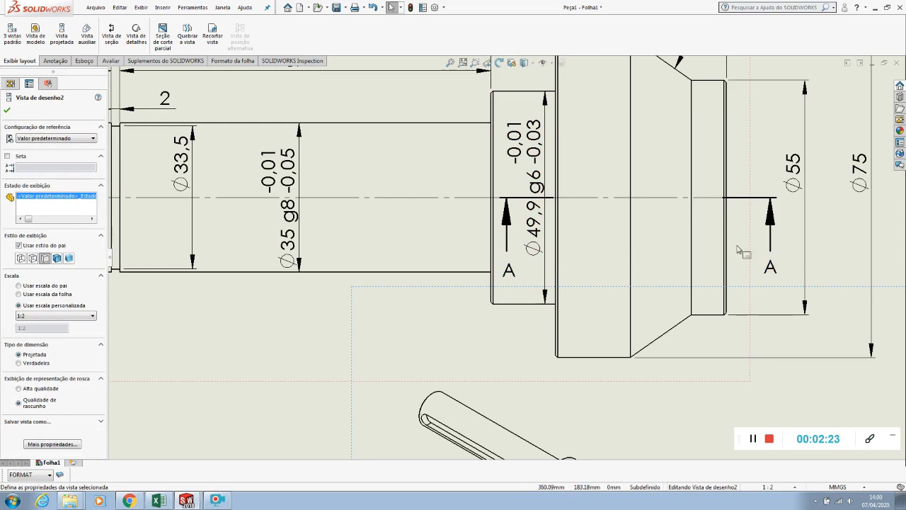
Try to move section view A-A sideways, out of line with the shaft view
scroll(592, 257, "up", 5)
left_click(422, 309)
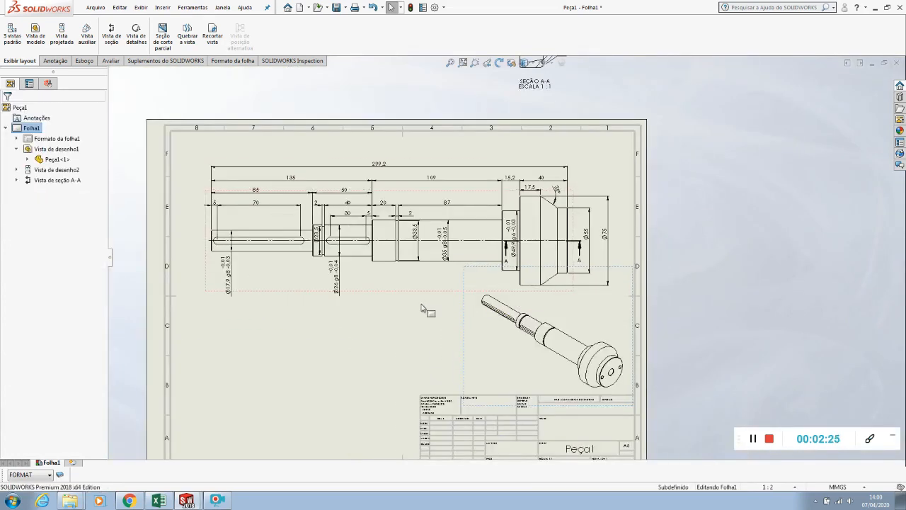
scroll(536, 259, "up", 3)
mouse_move(535, 183)
left_mouse_down()
mouse_move(425, 303)
mouse_move(460, 280)
mouse_move(504, 182)
mouse_move(376, 350)
mouse_move(477, 178)
mouse_move(495, 185)
mouse_move(382, 307)
mouse_move(474, 185)
mouse_move(437, 280)
mouse_move(455, 169)
left_mouse_up()
scroll(515, 150, "down", 5)
scroll(646, 254, "down", 3)
Break the alignment between section view A-A and the shaft view
left_click(694, 263)
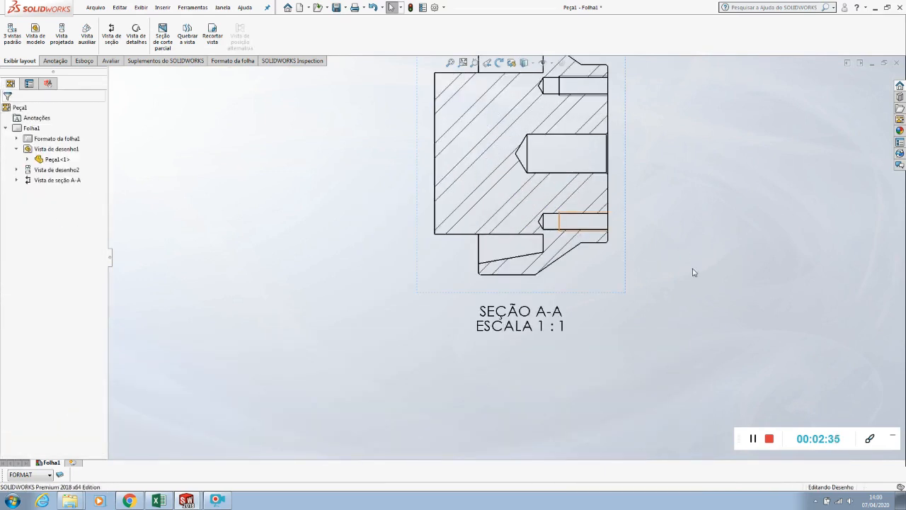
left_click(580, 274)
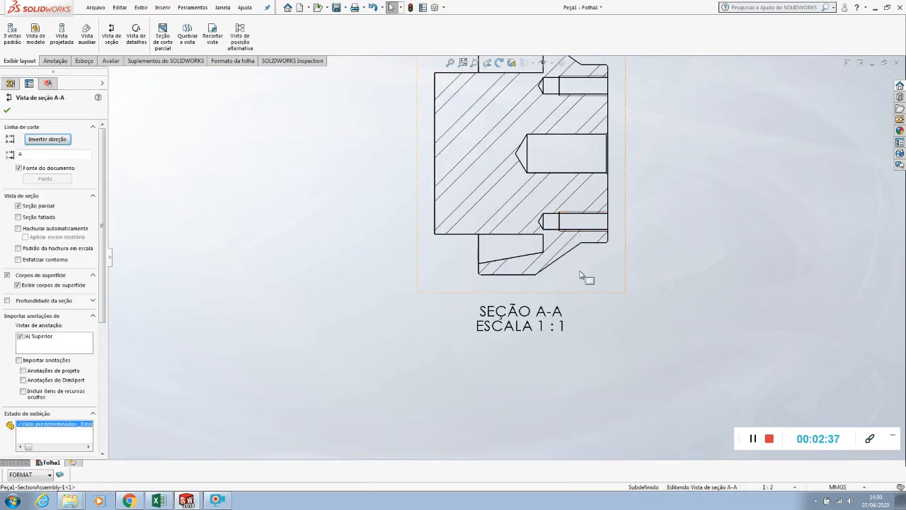
right_click(581, 275)
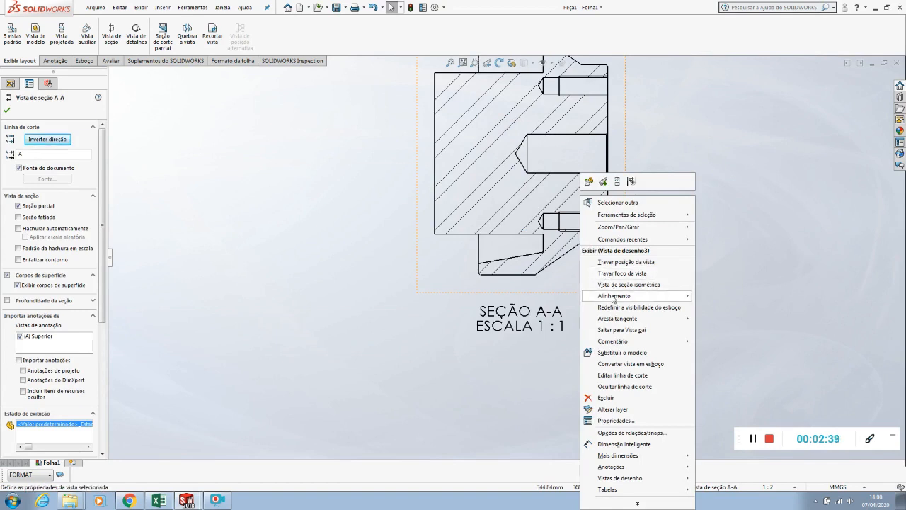
mouse_move(614, 297)
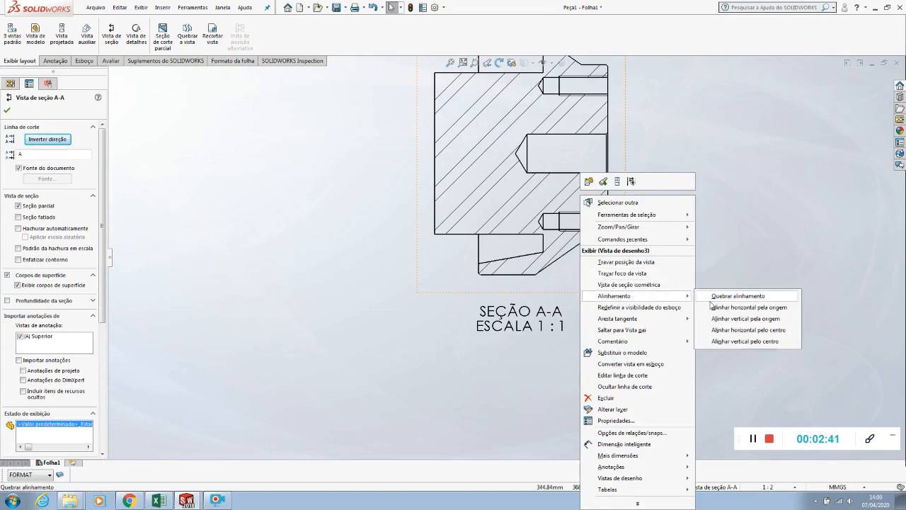
left_click(734, 301)
Place section view A-A inside the sheet, below the shaft's keyway end and opposite the isometric view
scroll(637, 303, "up", 5)
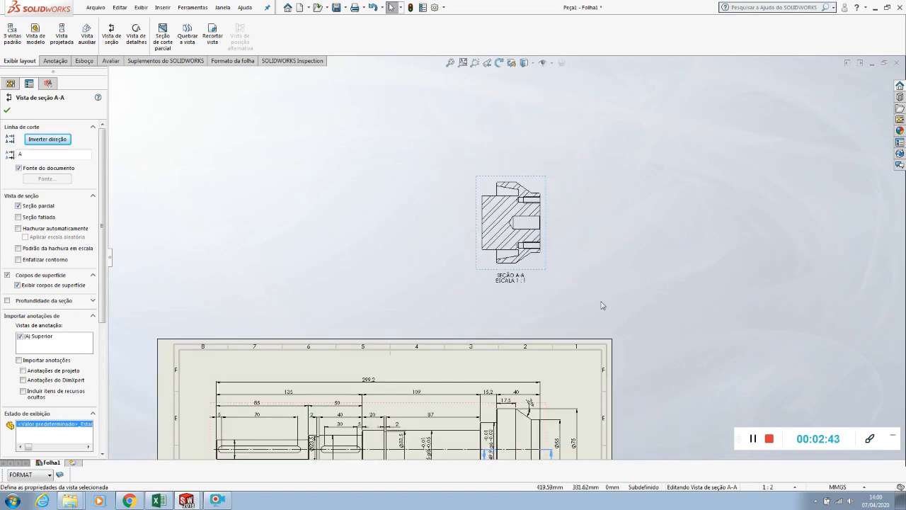
mouse_move(538, 273)
left_mouse_down()
mouse_move(461, 333)
mouse_move(392, 405)
mouse_move(419, 364)
mouse_move(370, 455)
mouse_move(380, 453)
left_mouse_up()
scroll(392, 402, "up", 4)
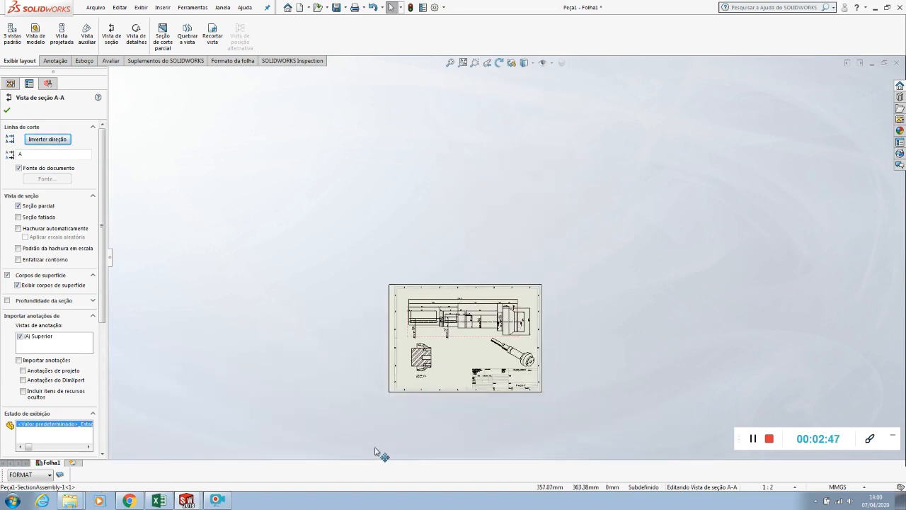
scroll(397, 372, "down", 3)
scroll(472, 335, "down", 2)
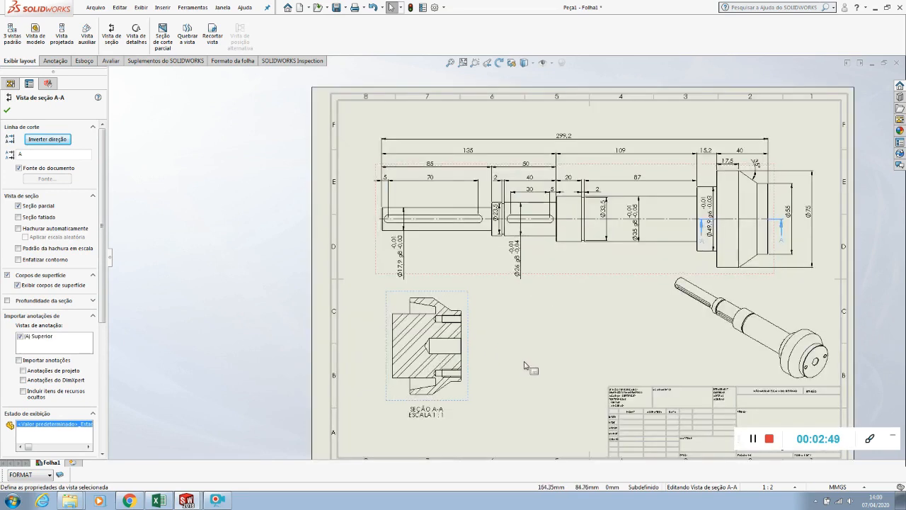
left_click(525, 362)
Add centerlines to both threaded holes and the larger central hole in section view A-A
scroll(513, 371, "up", 1)
scroll(474, 359, "down", 2)
left_click(529, 289)
scroll(473, 295, "down", 2)
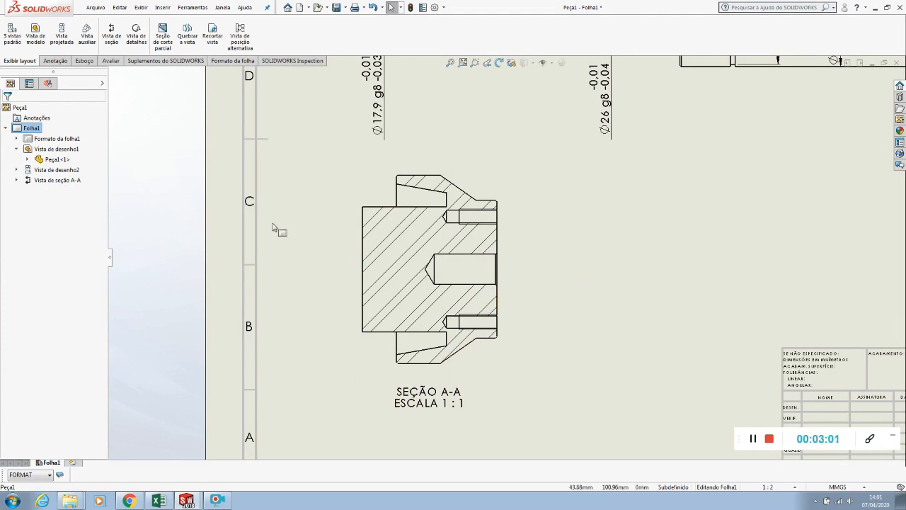
left_click(56, 60)
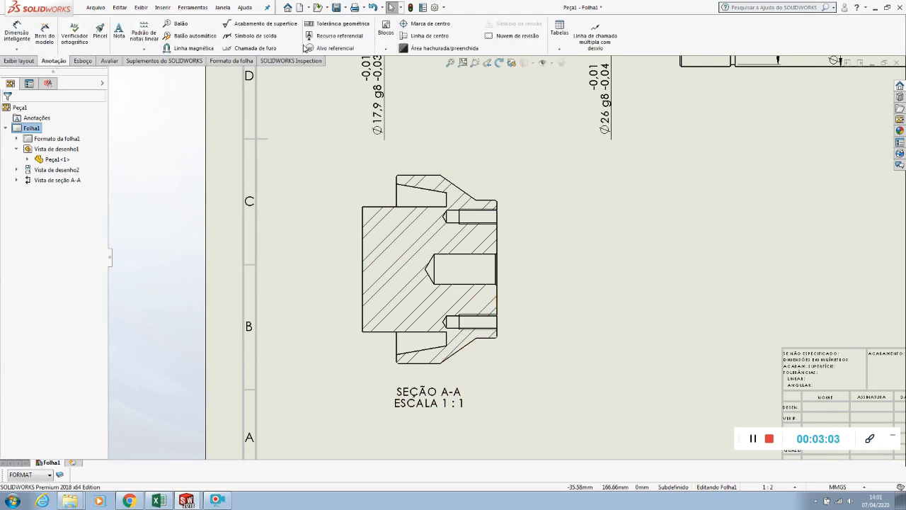
left_click(427, 36)
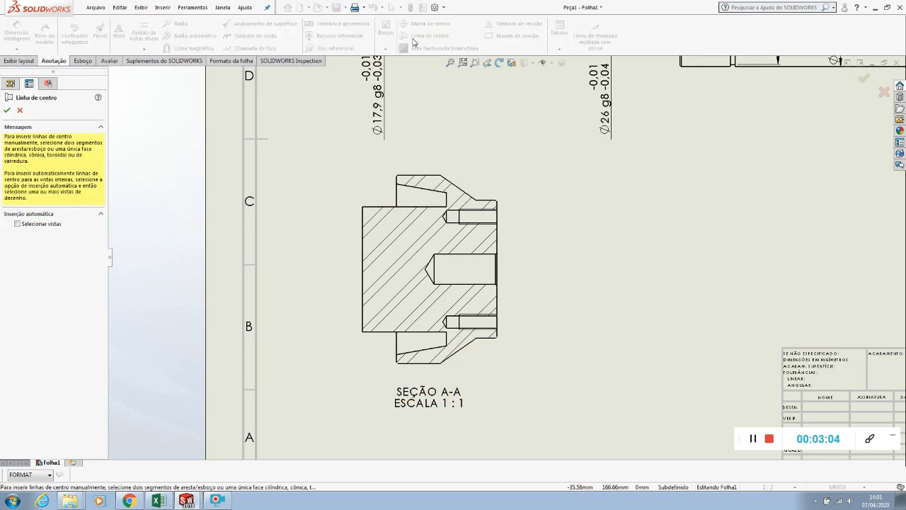
left_click(467, 217)
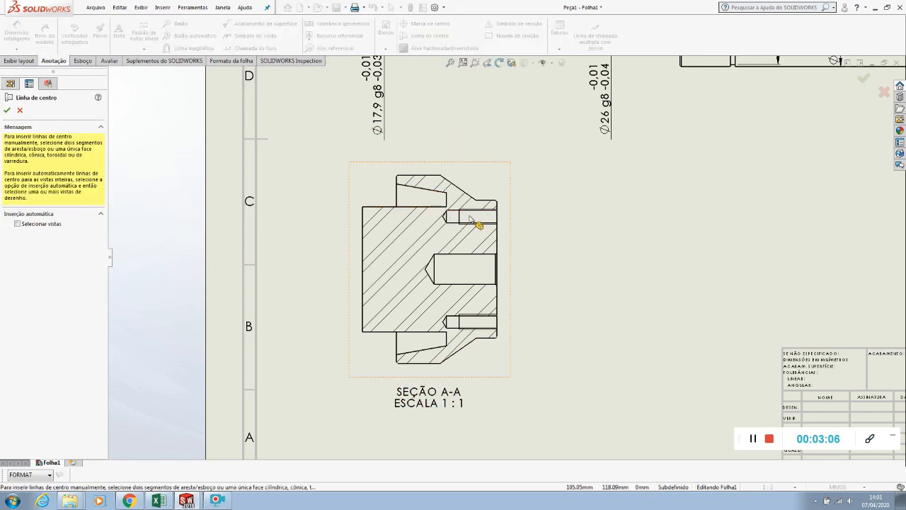
left_click(469, 270)
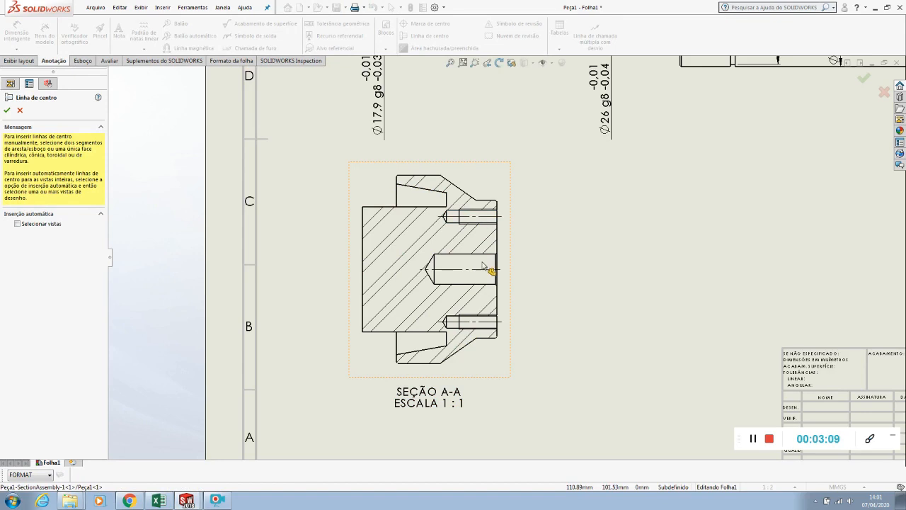
left_click(479, 324)
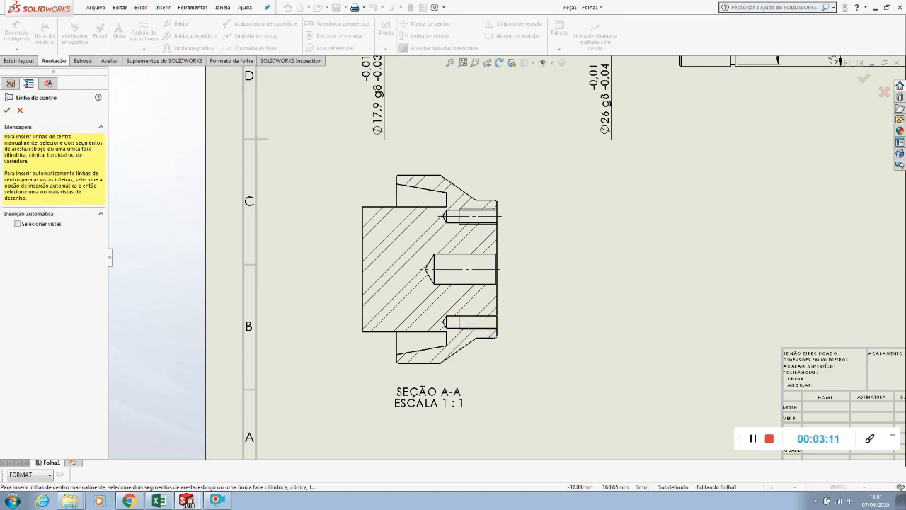
left_click(7, 110)
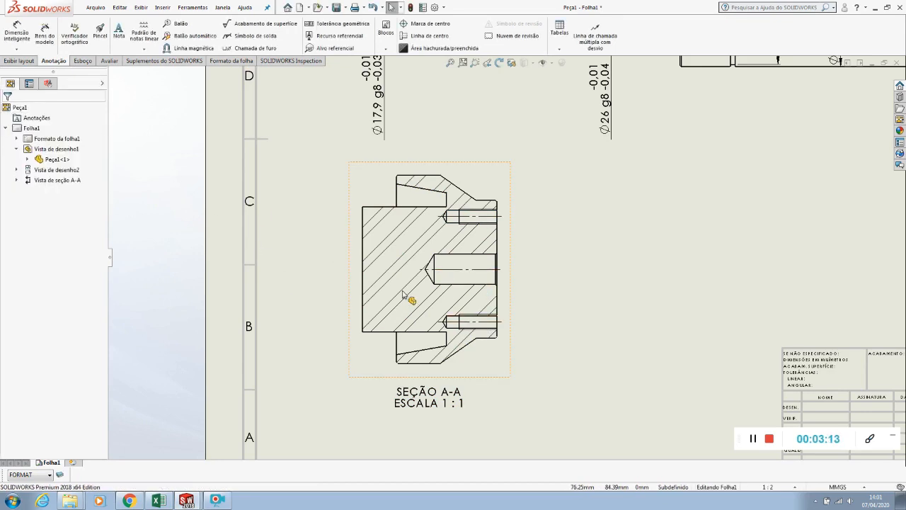
Extend the central hole's centerline past both ends of the section so it spans the whole head
left_click(439, 270)
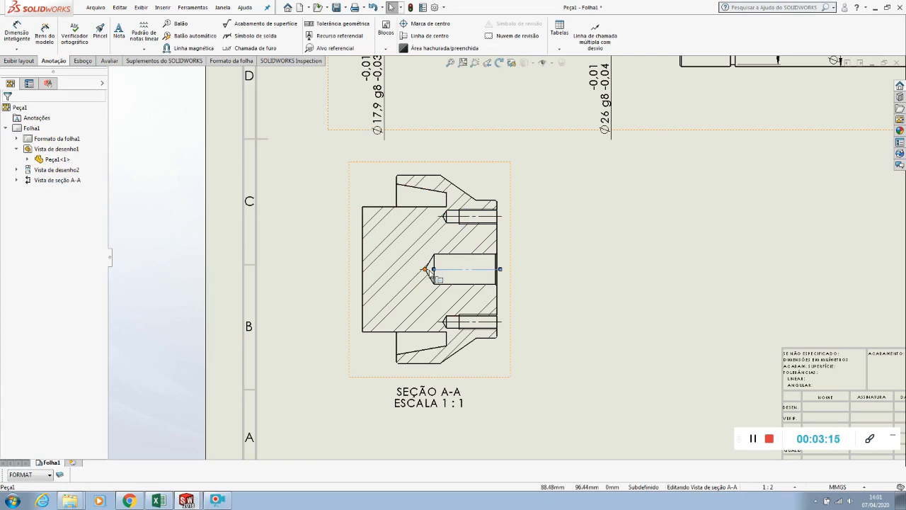
left_click_drag(434, 270, 356, 269)
left_click_drag(497, 270, 521, 273)
left_click(572, 319)
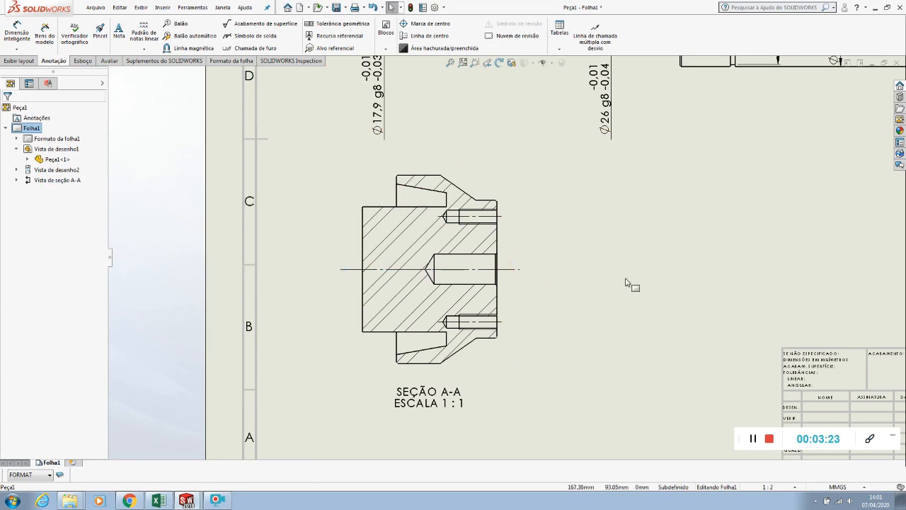
Dimension the horizontal depth of the upper tapered groove, placing the dimension above section view A-A
left_click(17, 34)
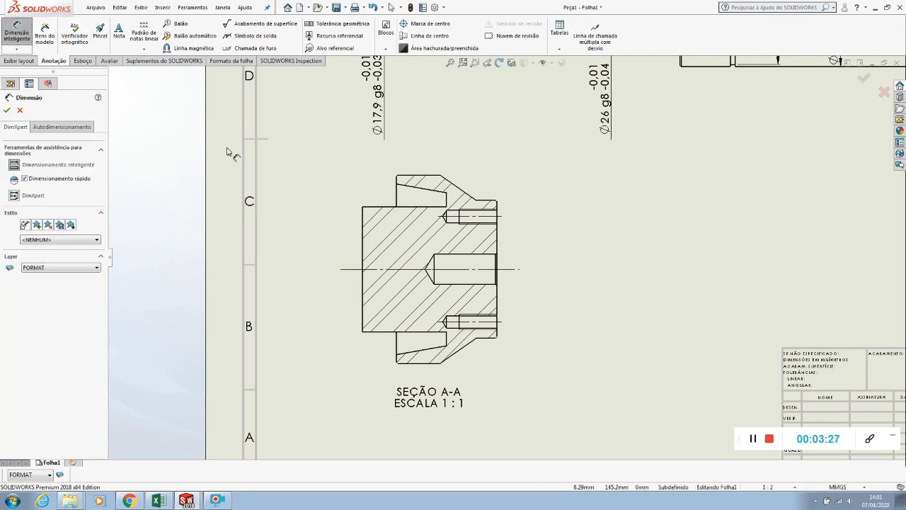
left_click(437, 198)
left_click(397, 186)
left_click(425, 148)
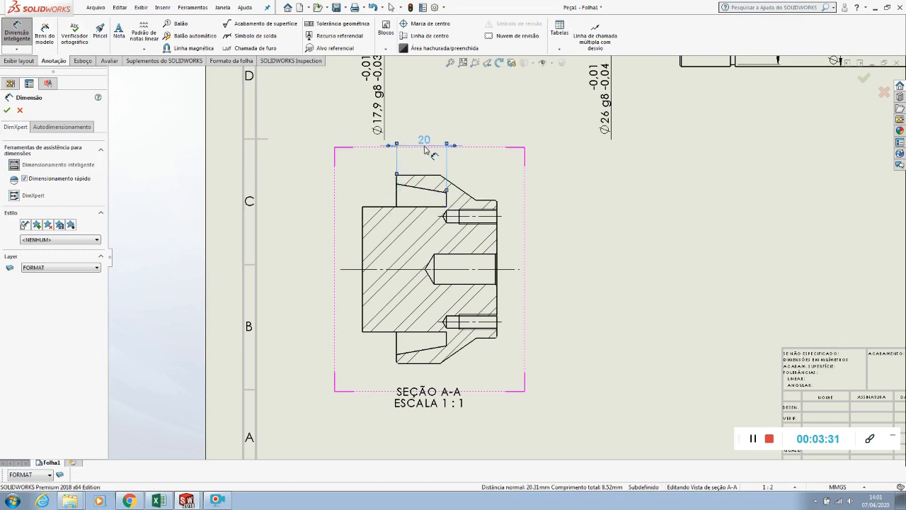
Move section view A-A slightly lower on the sheet, clear of the shaft's diameter dimensions
scroll(422, 161, "up", 2)
key("Escape")
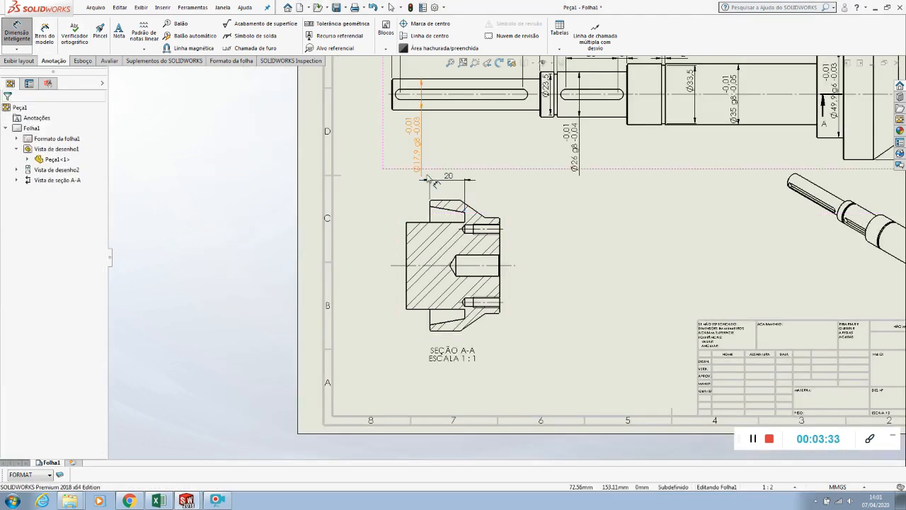
left_click_drag(510, 312, 531, 353)
left_click(283, 206)
Sketch a short horizontal construction line outward from the open end of the upper groove's sloped edge
left_click(17, 31)
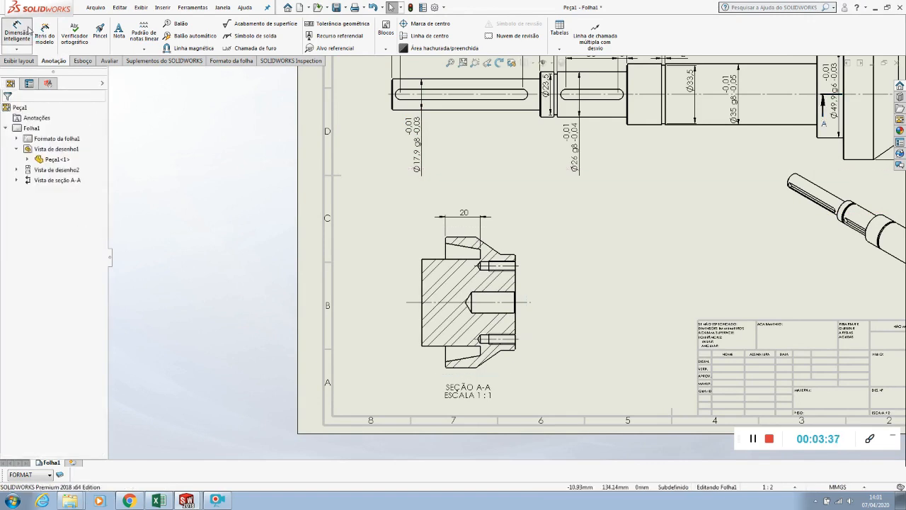
scroll(481, 253, "down", 4)
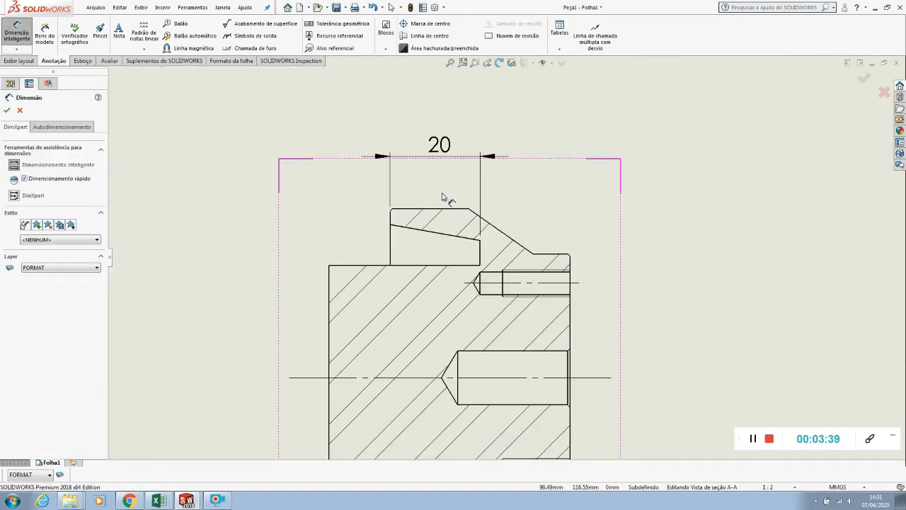
scroll(425, 225, "down", 5)
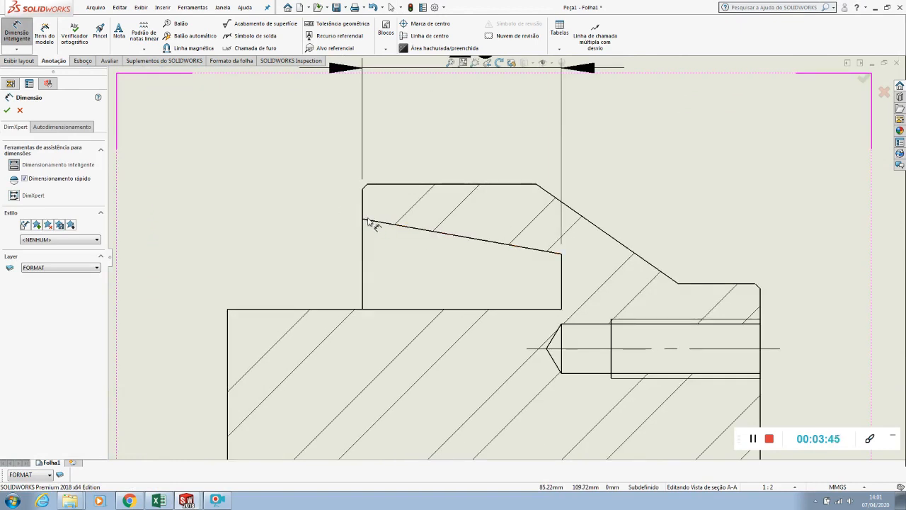
left_click(82, 61)
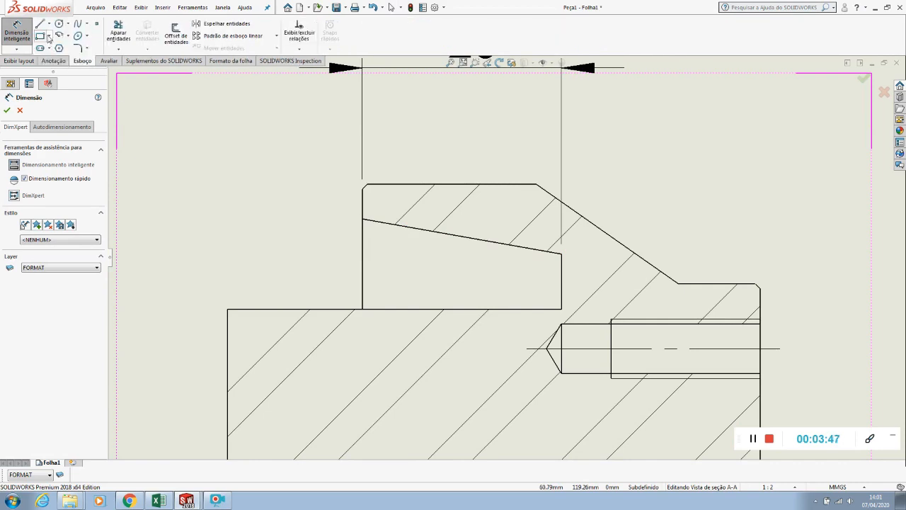
left_click(49, 23)
left_click(62, 44)
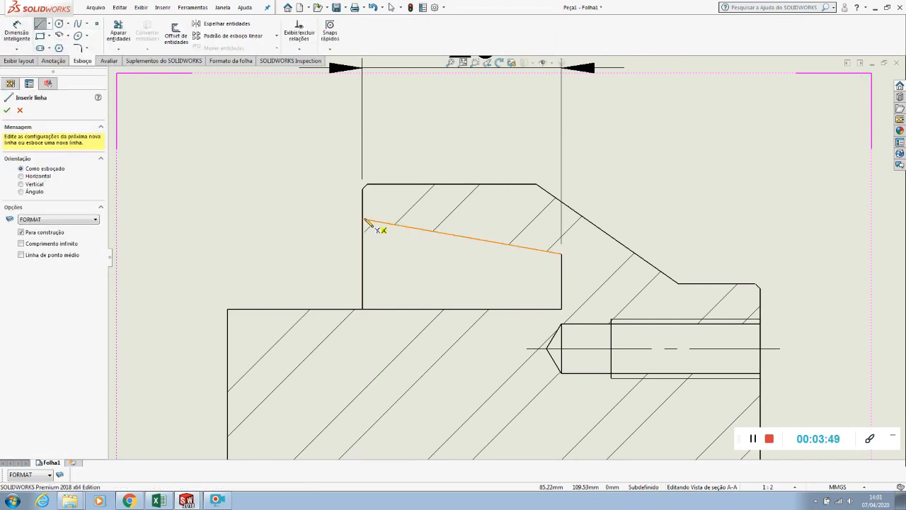
left_click(361, 220)
left_click(352, 220)
key("Escape")
scroll(358, 220, "down", 3)
scroll(373, 225, "down", 4)
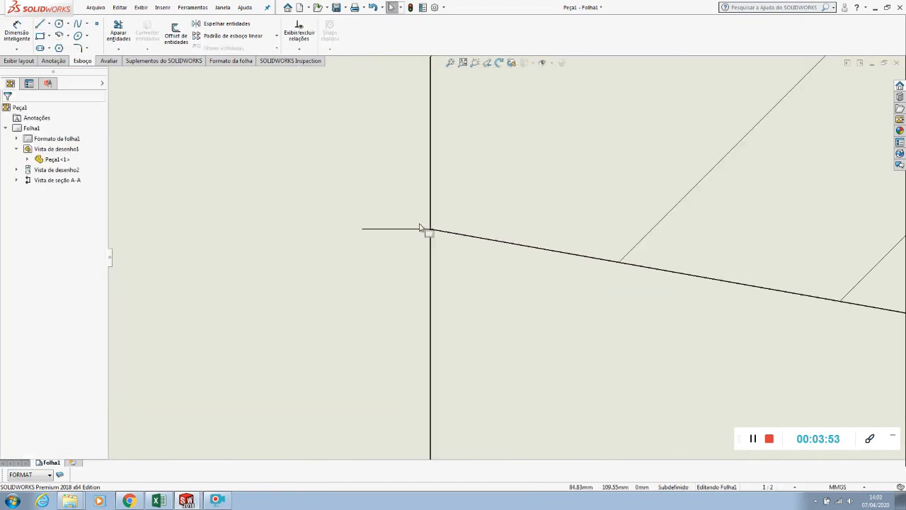
key("Escape")
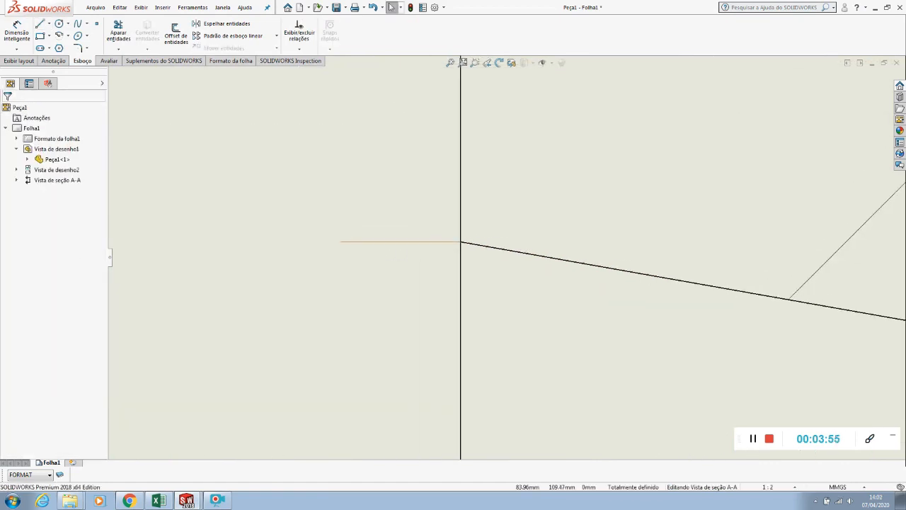
Shorten the construction line at its free end to about 0.49 mm
left_click(343, 243)
left_click_drag(389, 243, 411, 244)
left_click(399, 258)
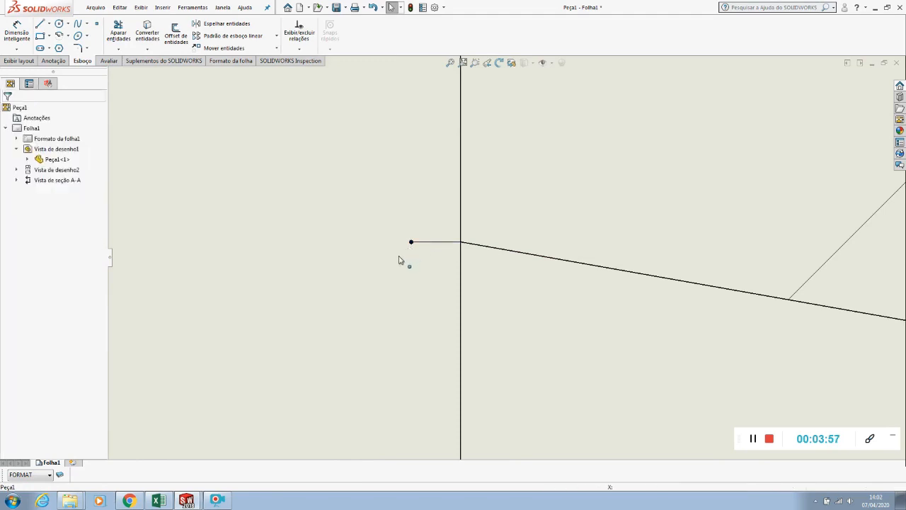
Add a driven angle dimension between the groove's sloped edge and the construction line, placed just outside the groove mouth
left_click(26, 36)
left_click(513, 255)
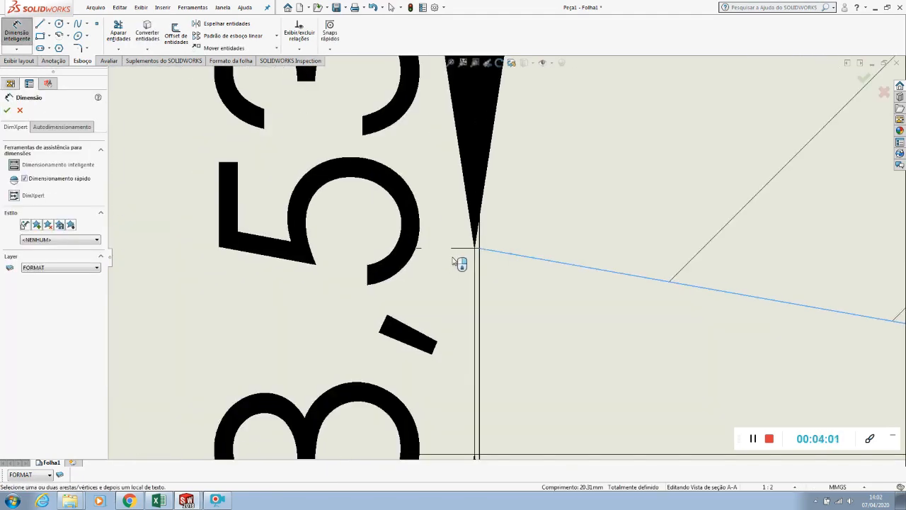
left_click(462, 250)
scroll(460, 254, "up", 6)
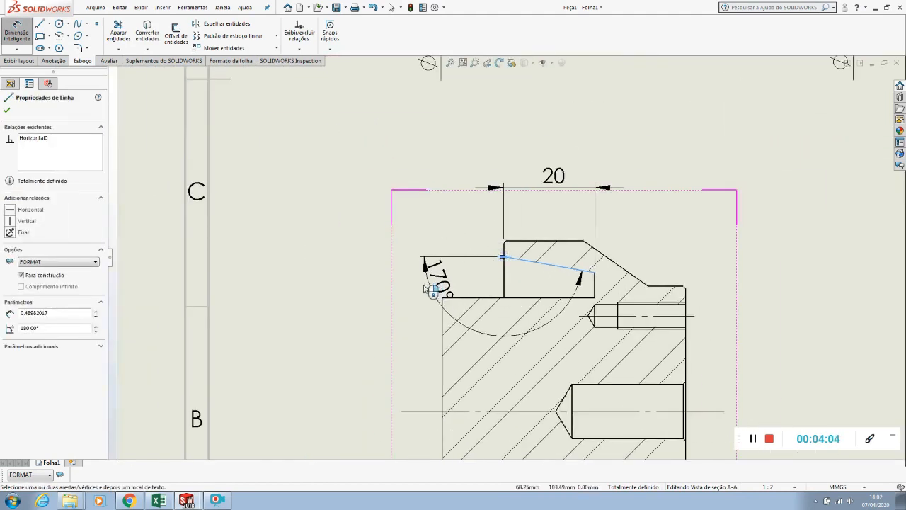
left_click(395, 249)
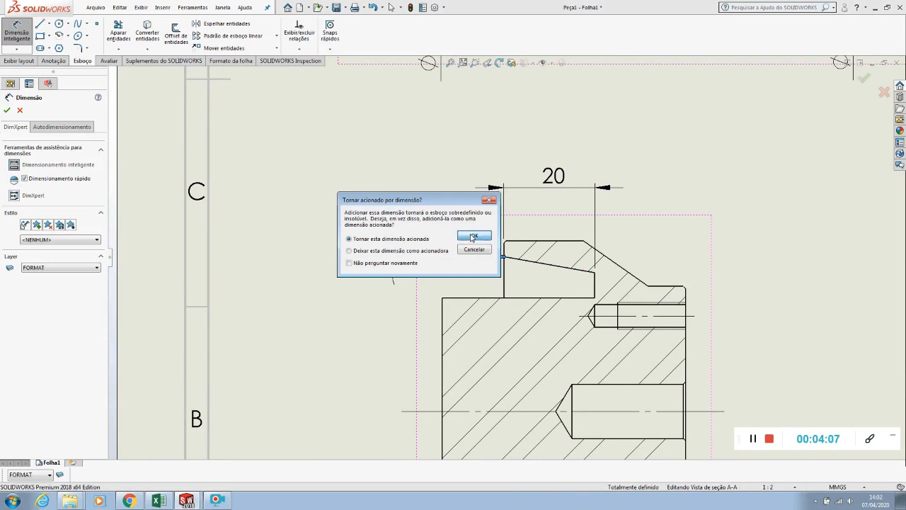
left_click(472, 236)
left_click_drag(380, 241, 446, 219)
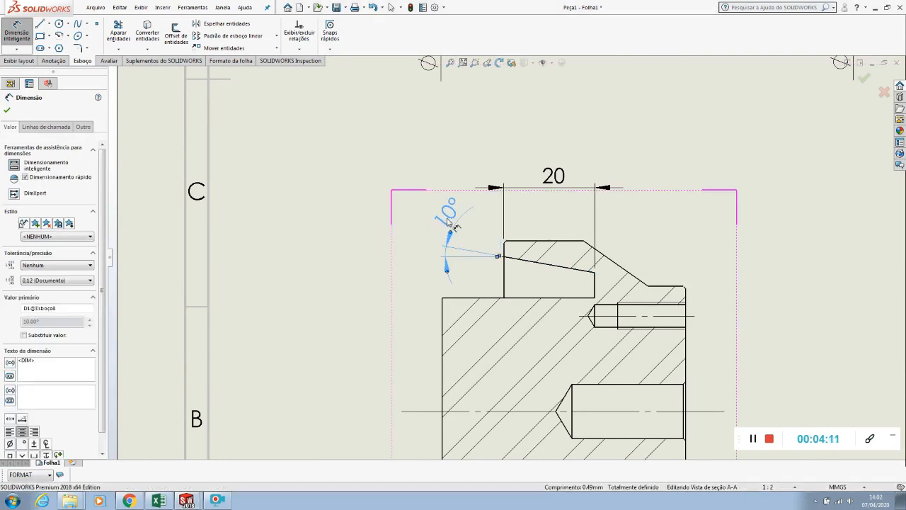
Add a driven vertical dimension between the open ends of the upper and lower grooves' sloped edges
left_click(503, 258)
scroll(503, 258, "up", 3)
left_click(506, 407)
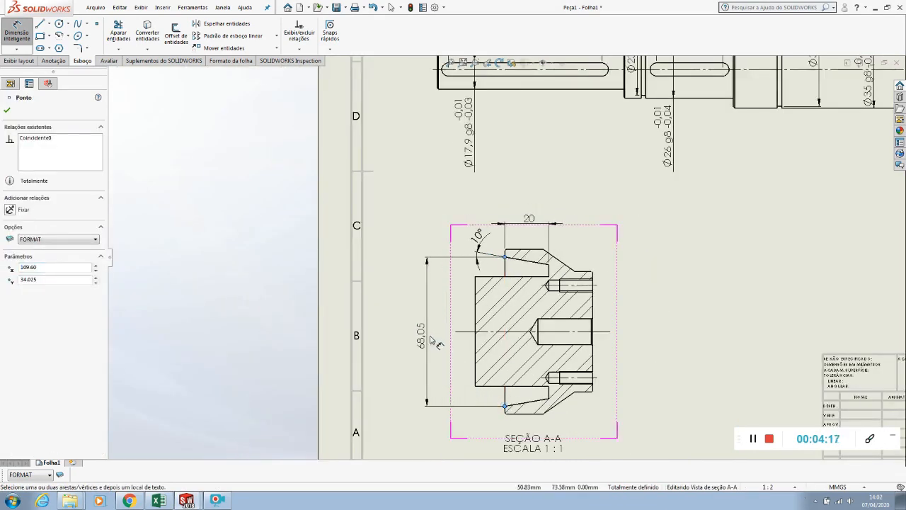
left_click(432, 340)
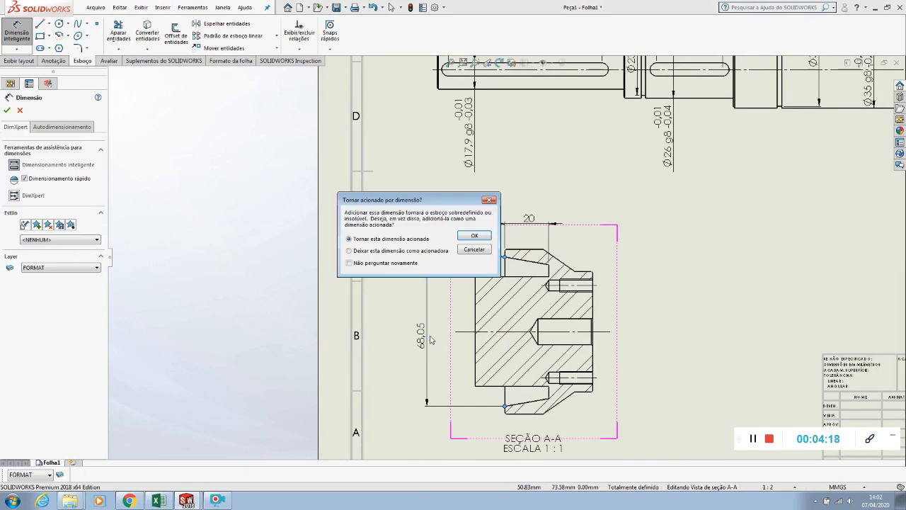
left_click(474, 235)
Give the groove mouth dimension a bilateral tolerance of +0.03 and -0.01 mm
scroll(476, 354, "up", 3)
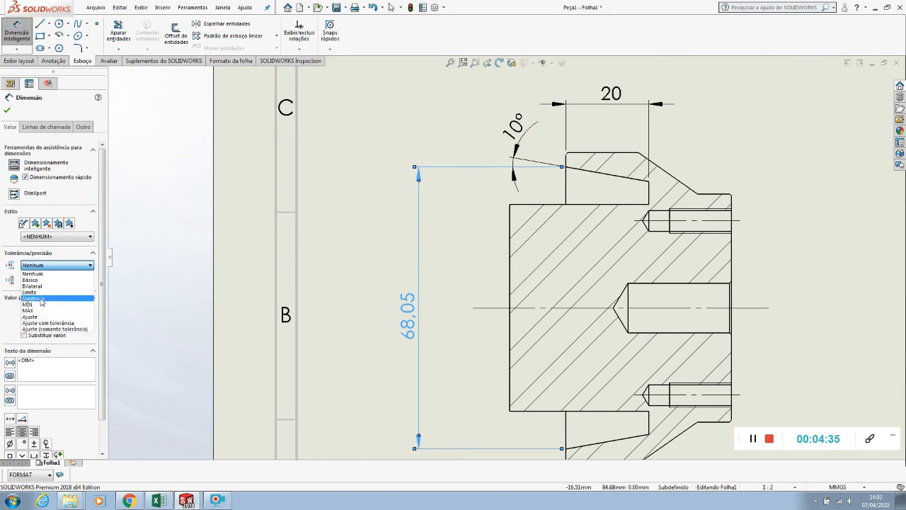
left_click(40, 286)
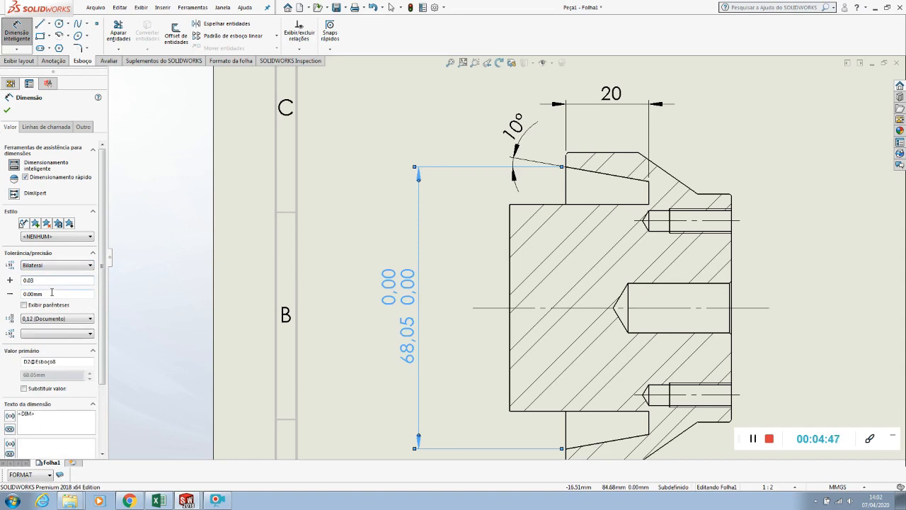
left_click(52, 293)
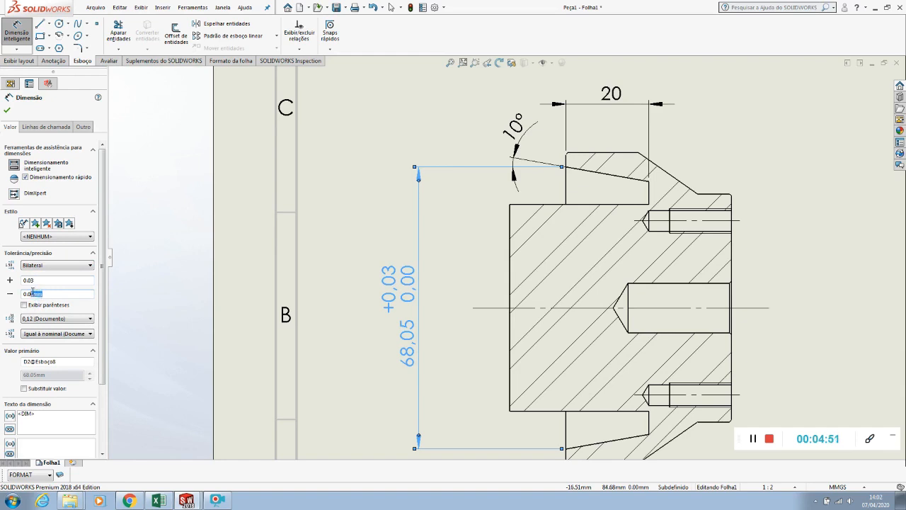
left_click(150, 271)
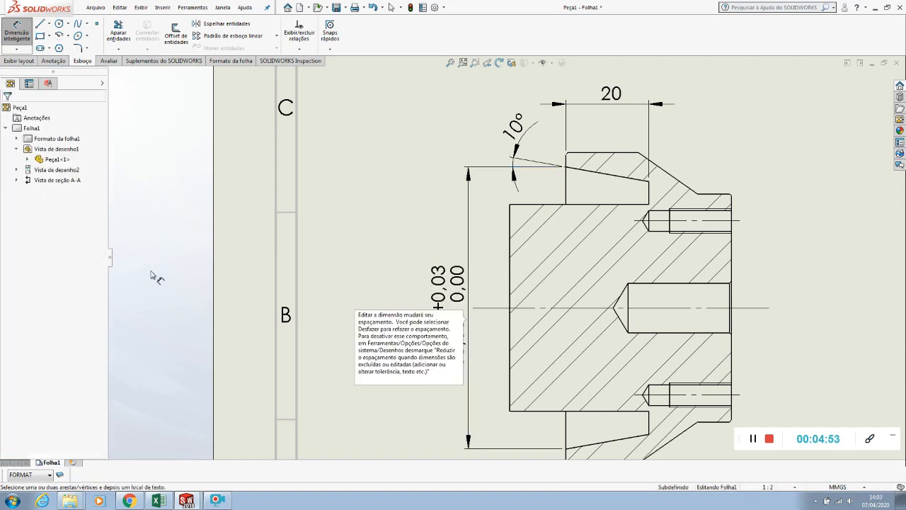
left_click(446, 290)
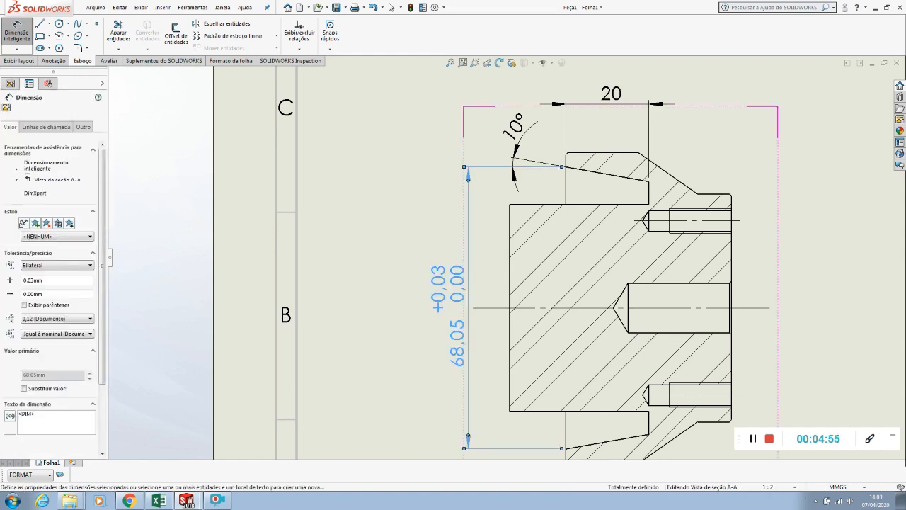
left_click_drag(60, 294, 30, 293)
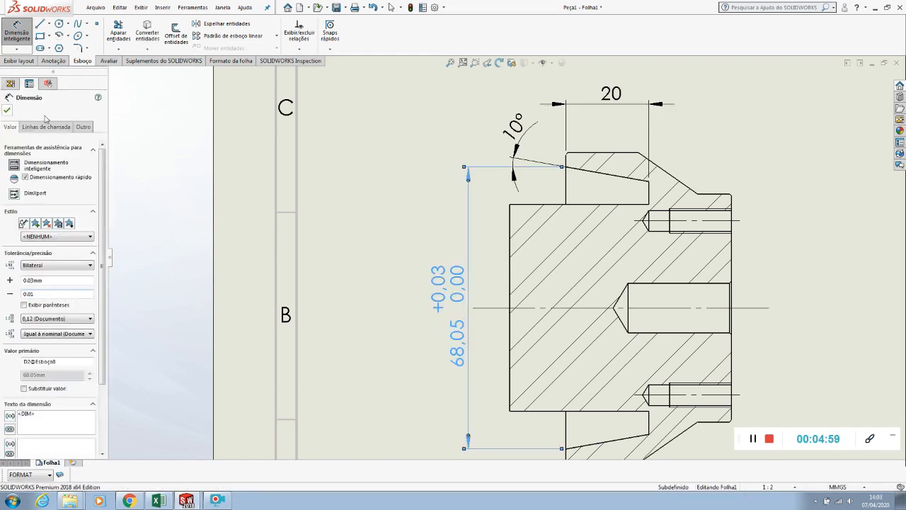
left_click(7, 111)
Move the toleranced groove mouth dimension farther out from the section, leaving room for another dimension
left_click_drag(447, 290, 426, 293)
key("Escape")
left_click_drag(428, 298, 400, 295)
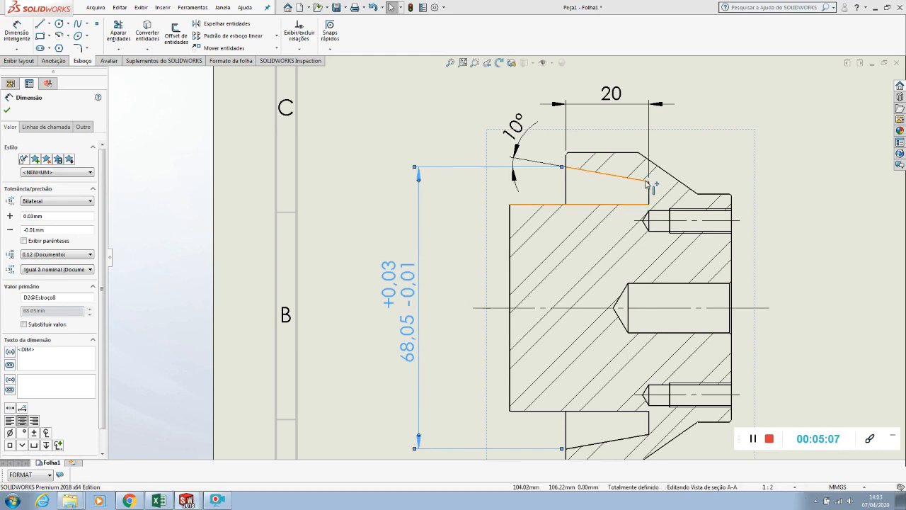
Dimension the diameter between the inner ends of the grooves' sloped edges, placing it inside the toleranced dimension
left_click(15, 35)
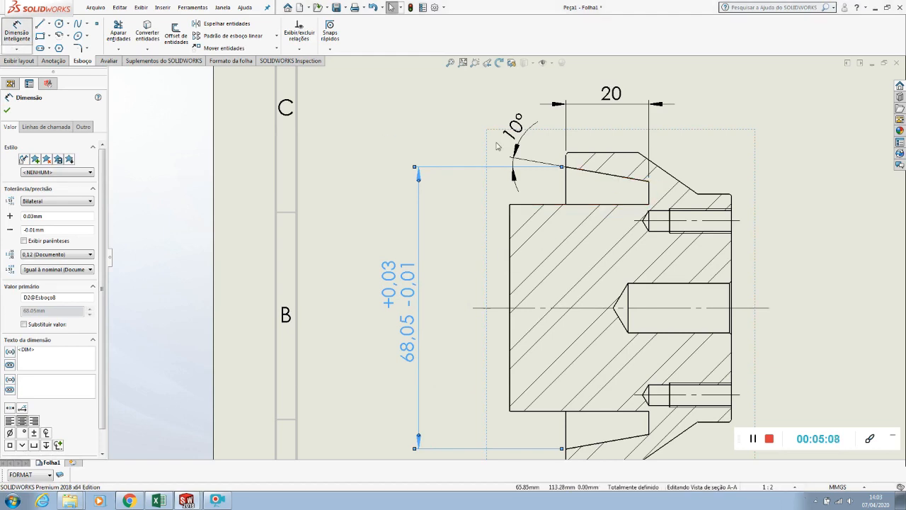
left_click(649, 182)
left_click(647, 434)
left_click(453, 322)
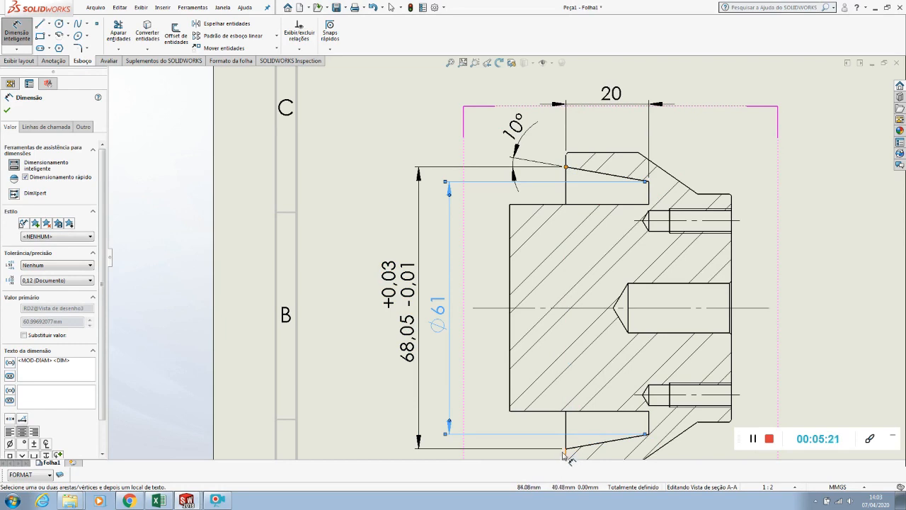
Add a diameter symbol in front of the toleranced groove mouth dimension
left_click(410, 326)
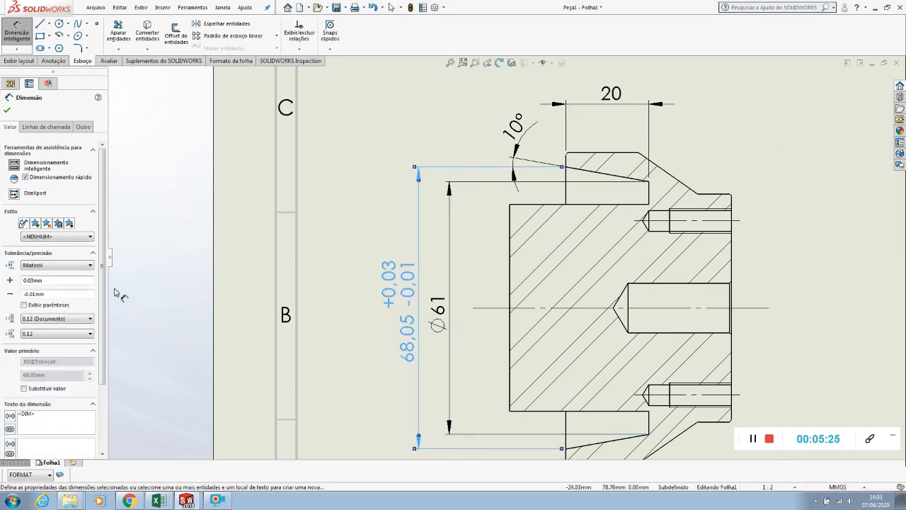
scroll(105, 280, "down", 3)
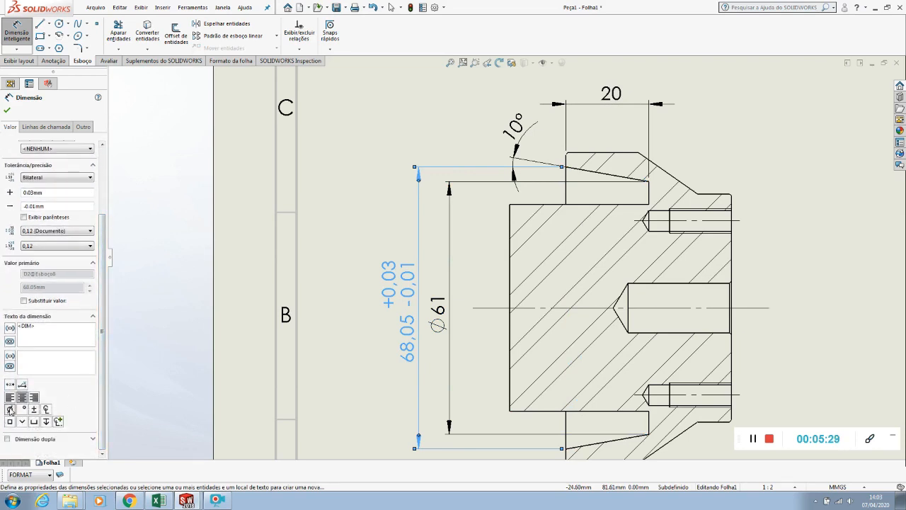
left_click(10, 409)
left_click(7, 108)
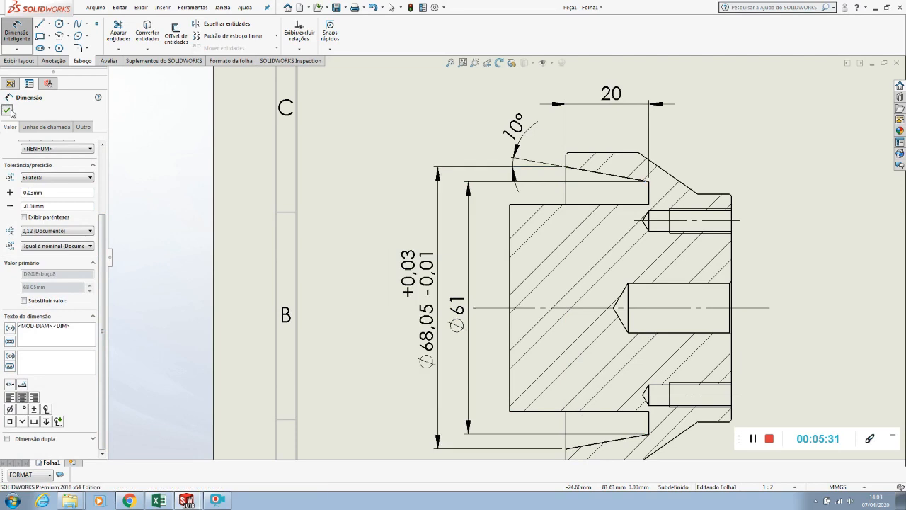
left_click(373, 284)
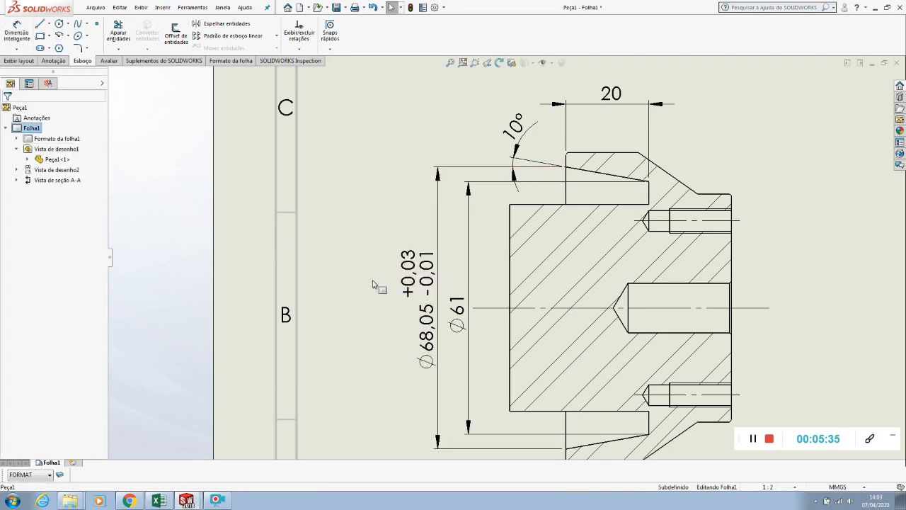
Flip the arrows of the upper groove's depth dimension to the inside of its extension lines
scroll(786, 181, "down", 3)
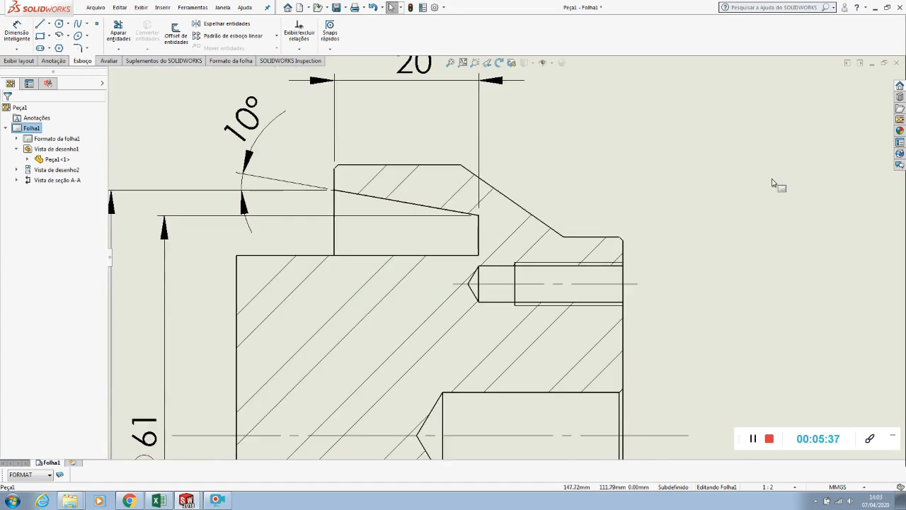
scroll(438, 108, "up", 3)
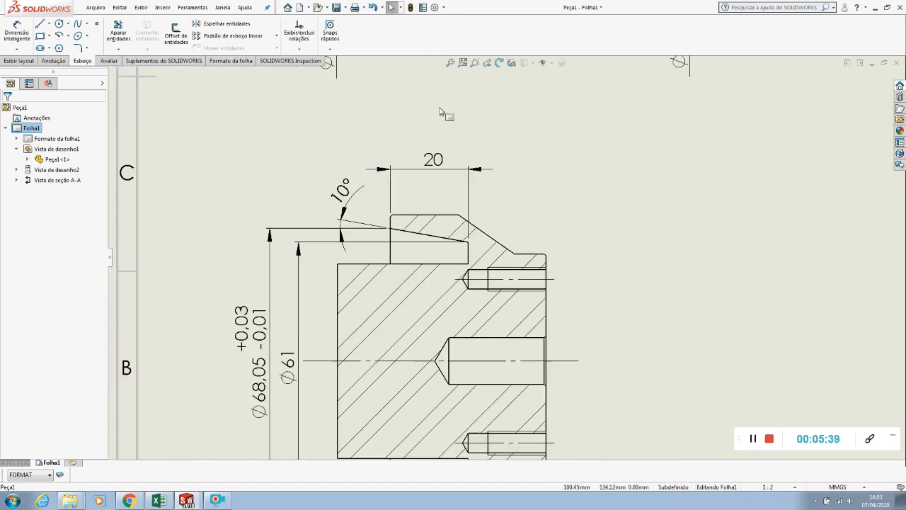
left_click(433, 161)
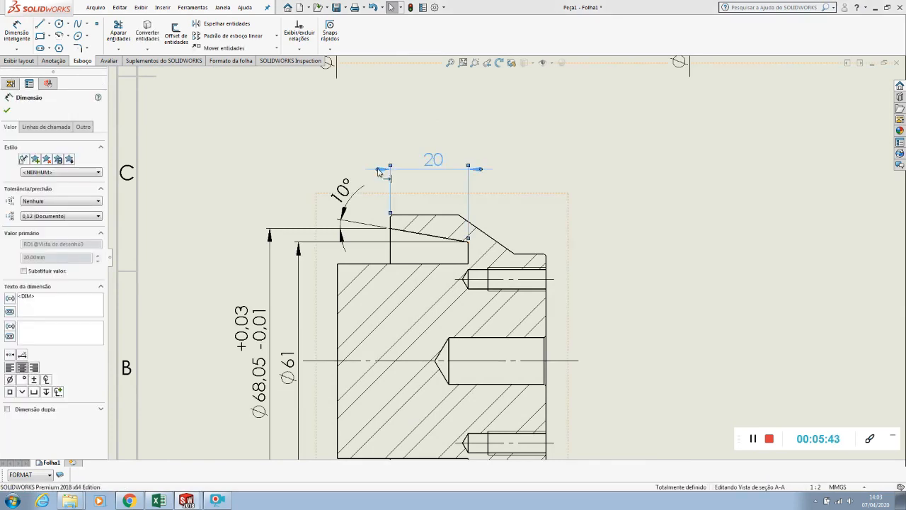
Dimension the thread depth of the upper tapped hole above the section, with the arrows inside the extension lines
left_click(17, 32)
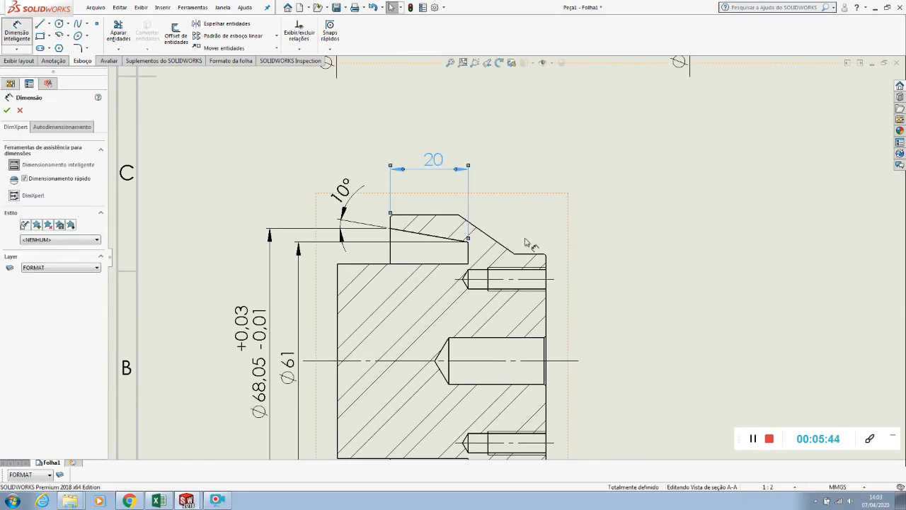
left_click(508, 270)
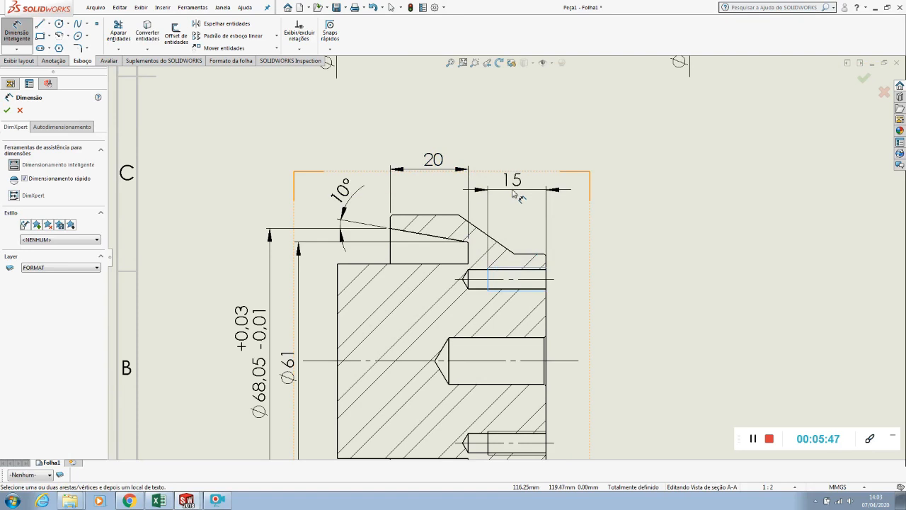
left_click(514, 193)
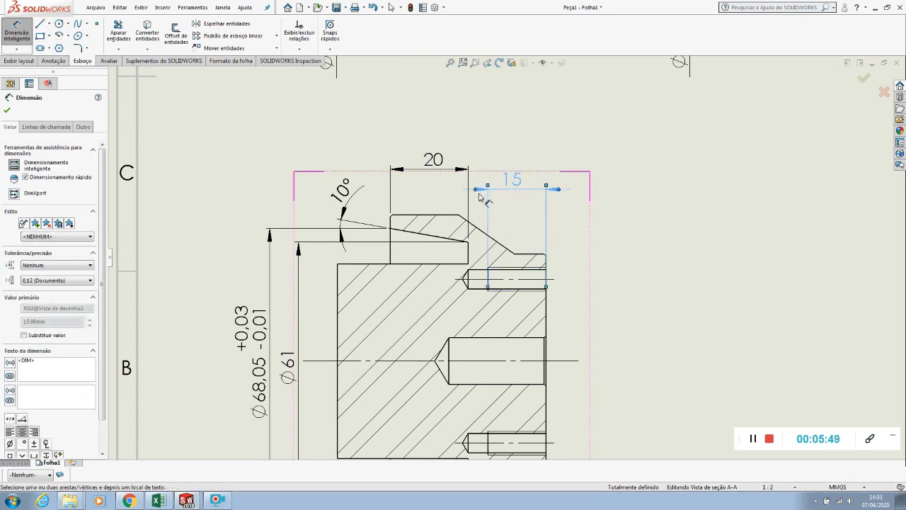
Dimension the drilled depth of the upper tapped hole above the thread depth dimension, with its arrows inside the extension lines
left_click(479, 269)
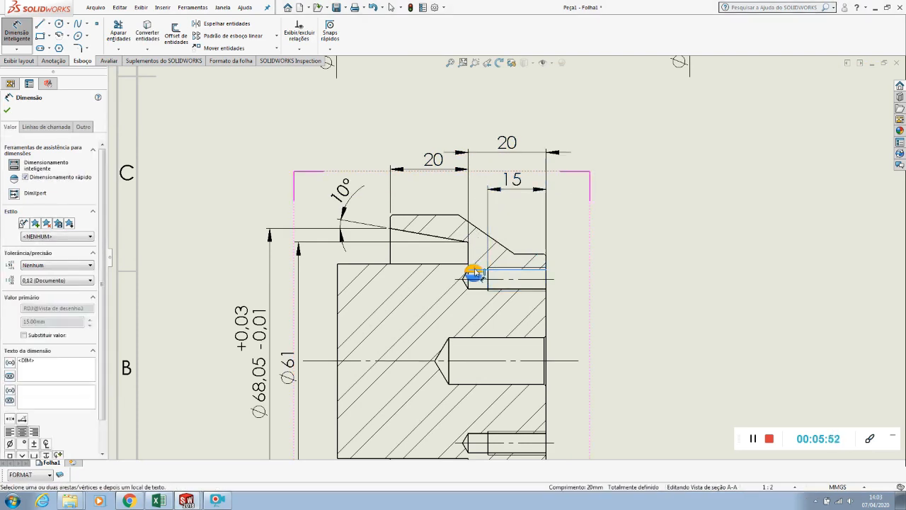
left_click(524, 162)
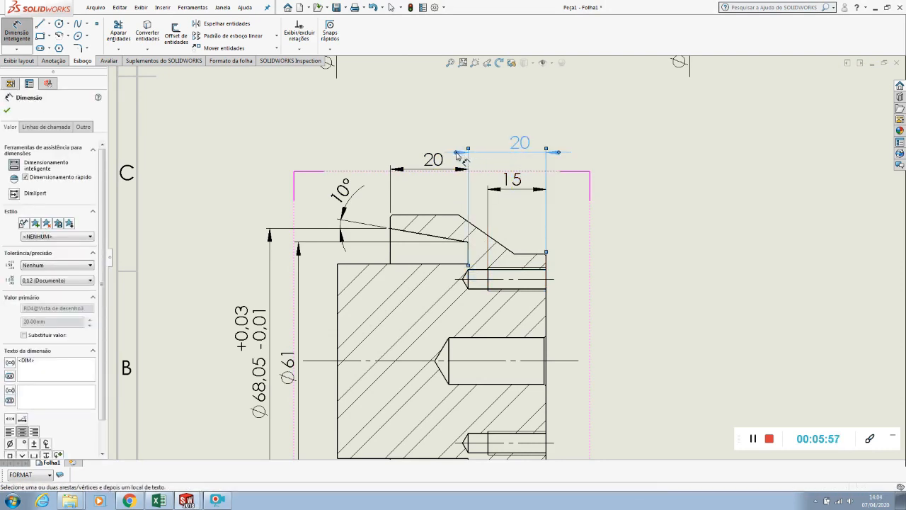
key("Escape")
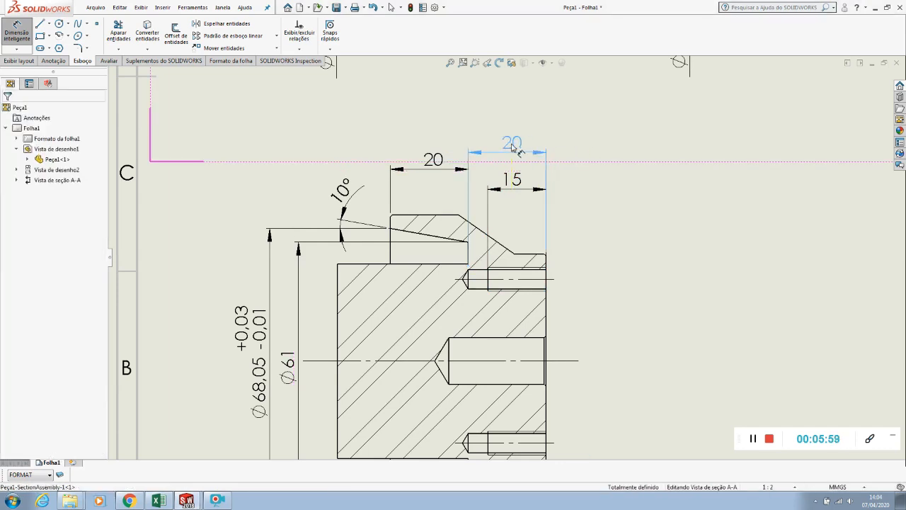
left_click(511, 147)
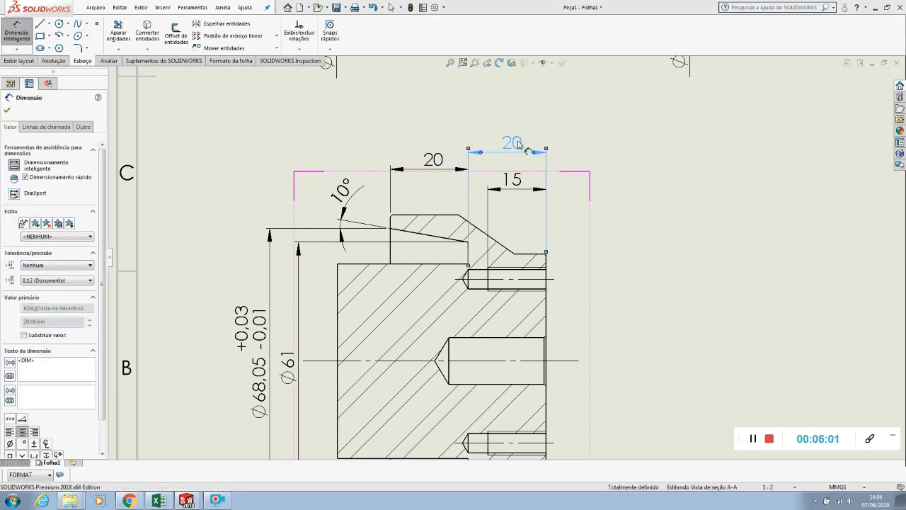
Save the drawing
left_click(96, 7)
left_click(114, 74)
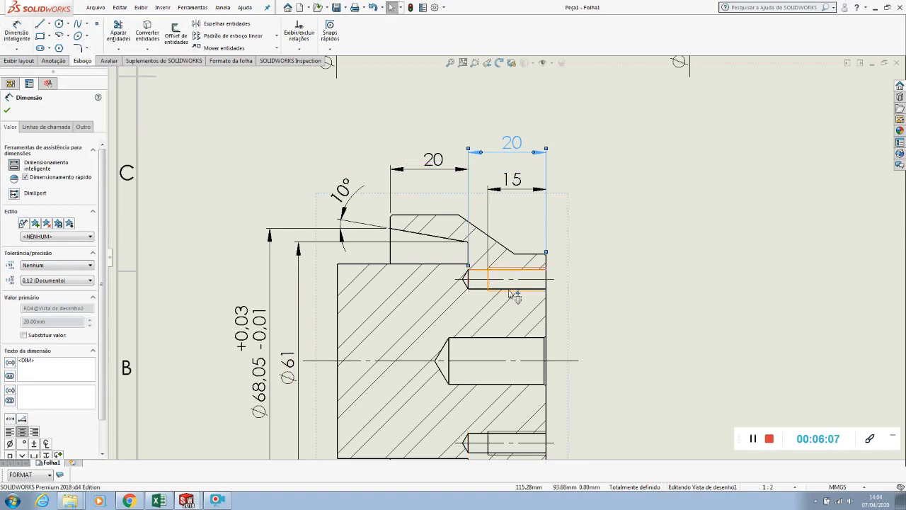
left_click(770, 441)
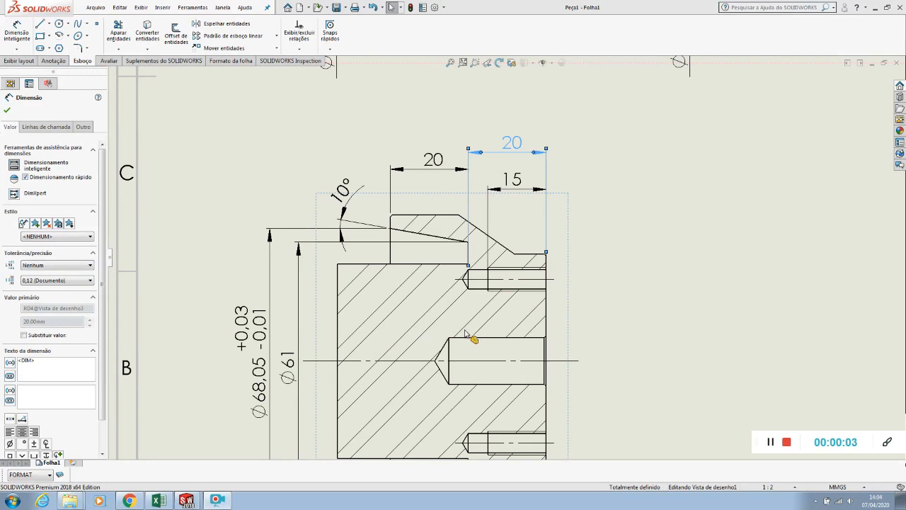
Open the Peça1 part model from section view A-A
left_click(595, 254)
scroll(524, 255, "up", 5)
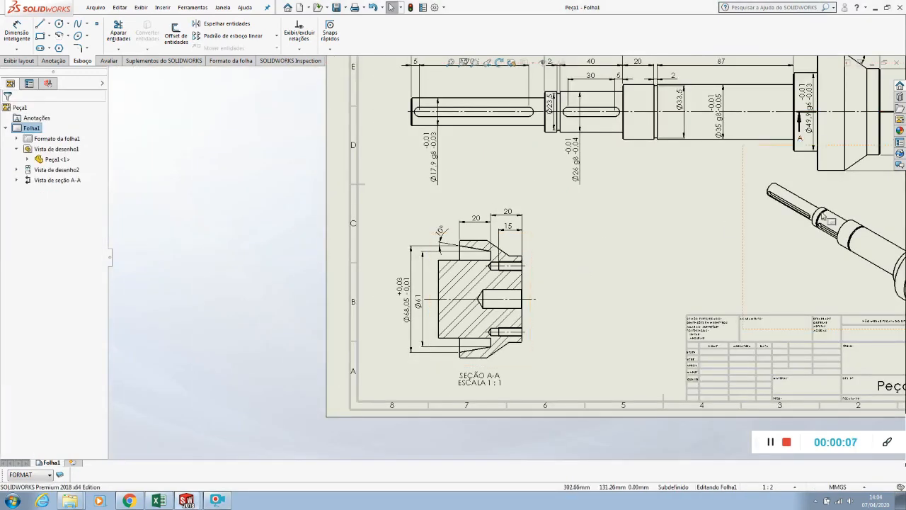
right_click(511, 244)
left_click(516, 189)
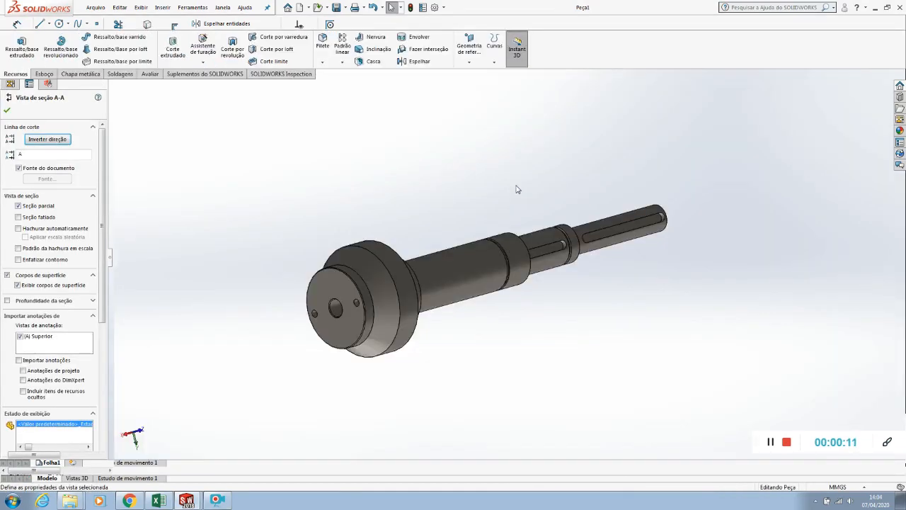
Edit the M6x1.0 tapped hole feature on the shaft's end face, setting its blind hole depth to 17 mm
scroll(425, 241, "down", 8)
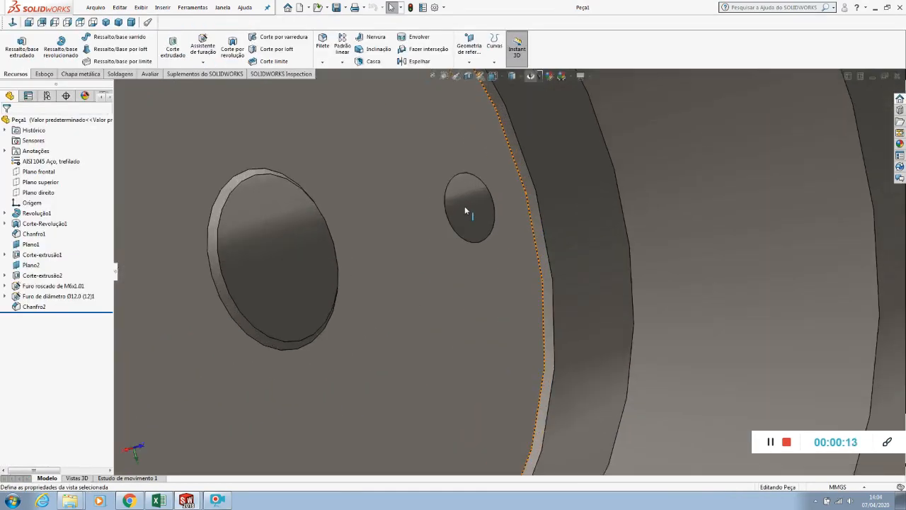
right_click(465, 206)
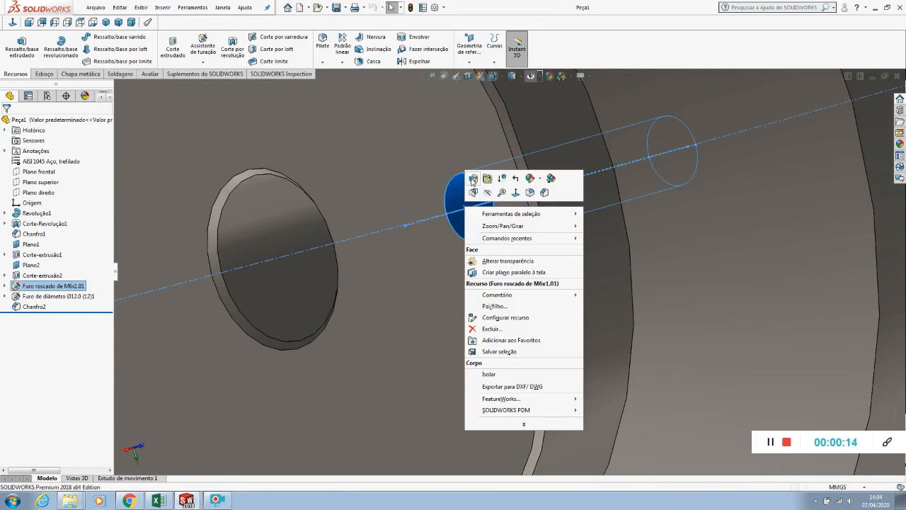
left_click(472, 179)
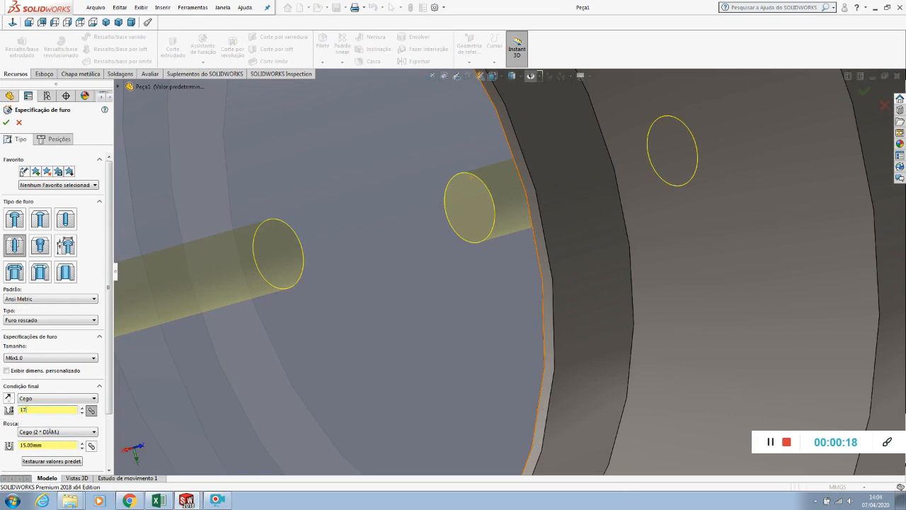
left_click(7, 122)
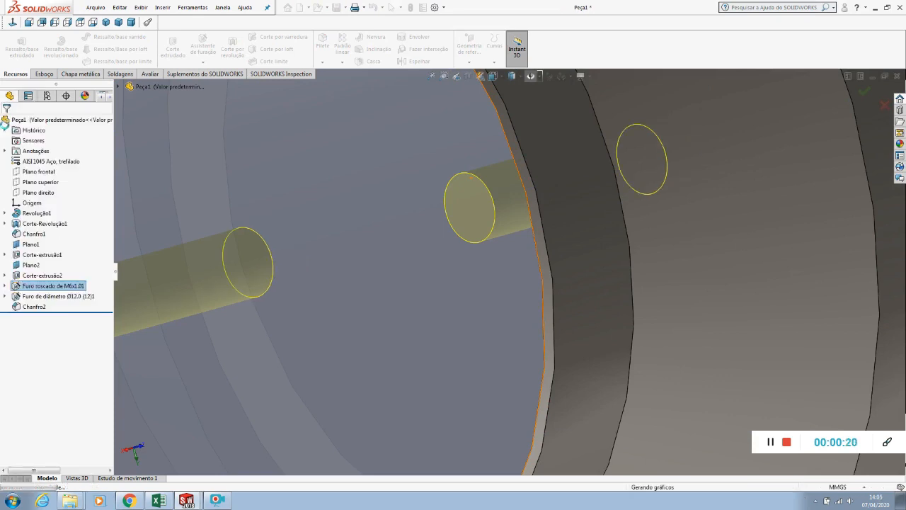
key("f")
left_click(484, 199)
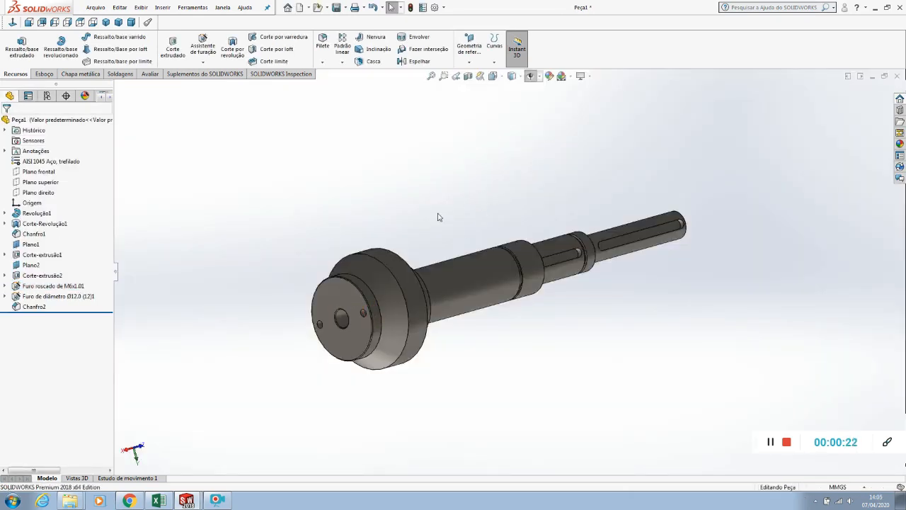
Return to the drawing and space out the two tapped hole depth dimensions, lining up the outer one with the groove depth dimension
key("ctrl+Tab")
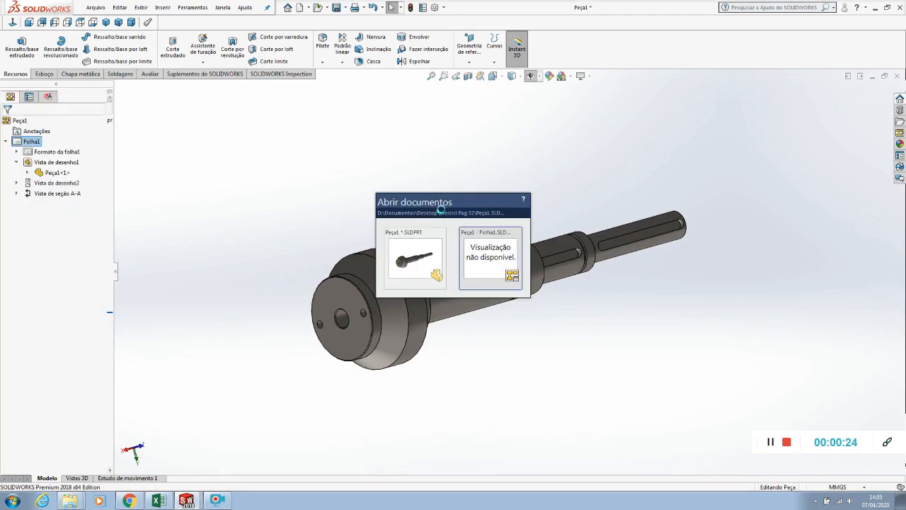
scroll(515, 222, "down", 5)
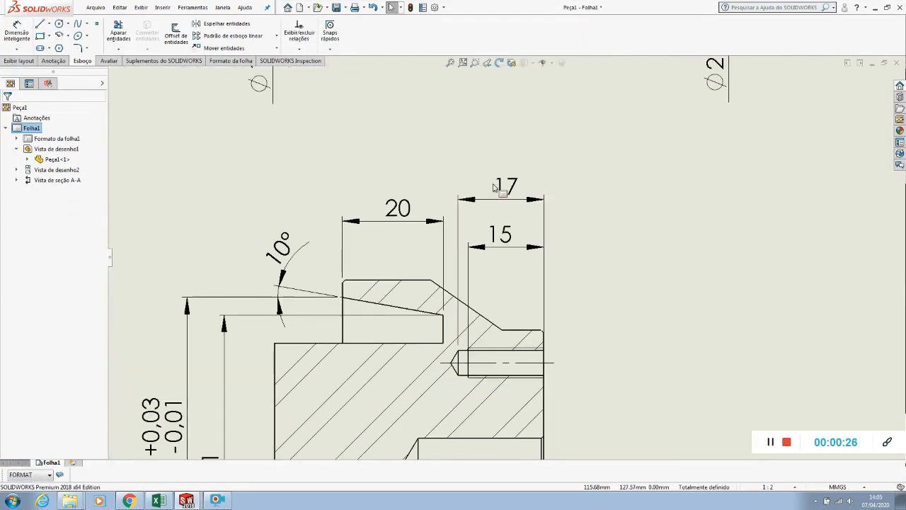
left_click(504, 189)
left_click(605, 218)
scroll(517, 246, "down", 1)
scroll(516, 246, "down", 3)
left_click_drag(493, 247, 491, 298)
left_click_drag(494, 152, 492, 195)
left_click(494, 288)
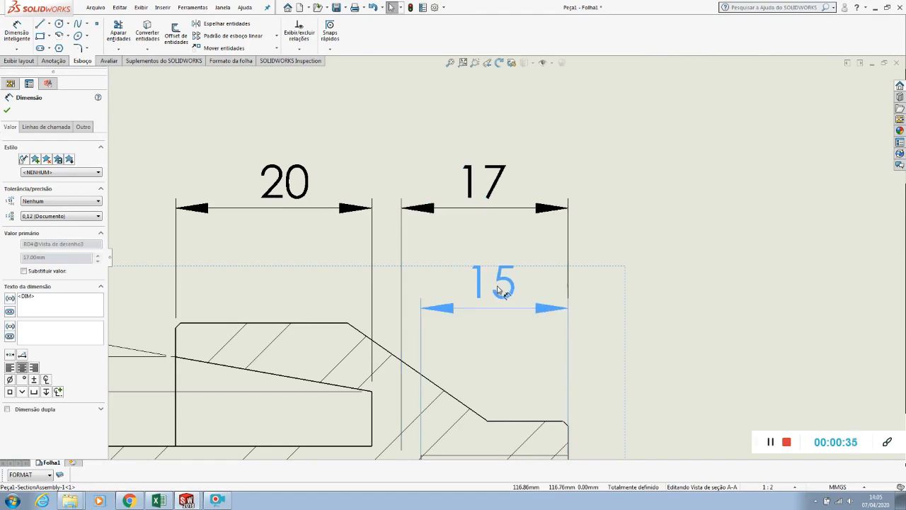
left_click_drag(485, 187, 489, 187)
left_click(663, 248)
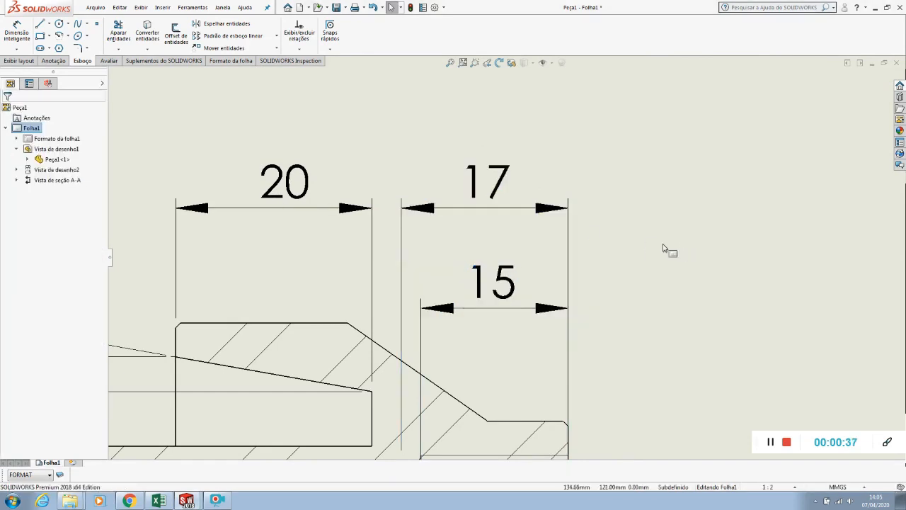
Dimension the vertical distance between the centerlines of the two tapped holes, placing it beside the section's end face
scroll(659, 253, "up", 5)
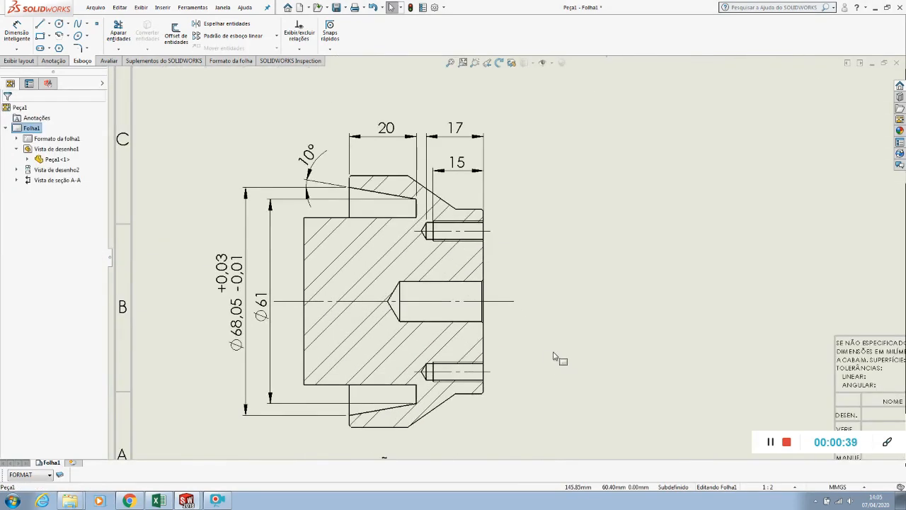
left_click(17, 33)
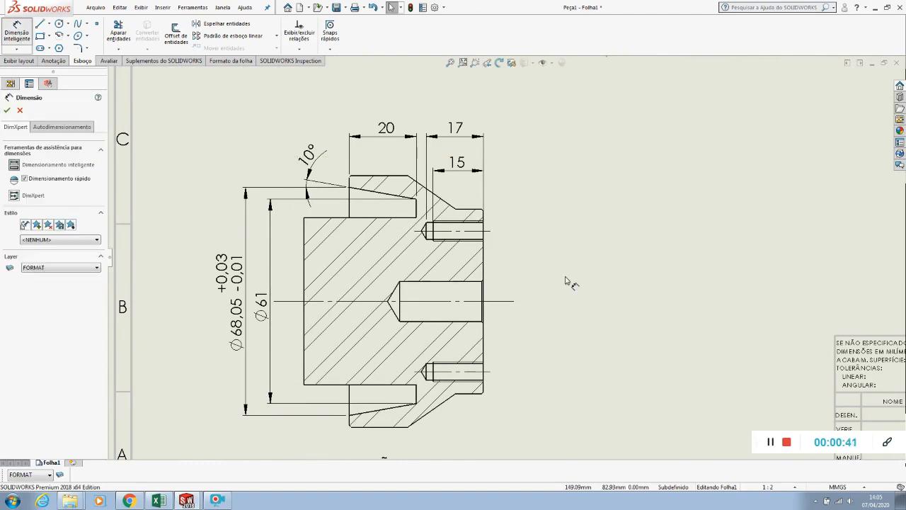
left_click(488, 232)
left_click(487, 373)
left_click(552, 306)
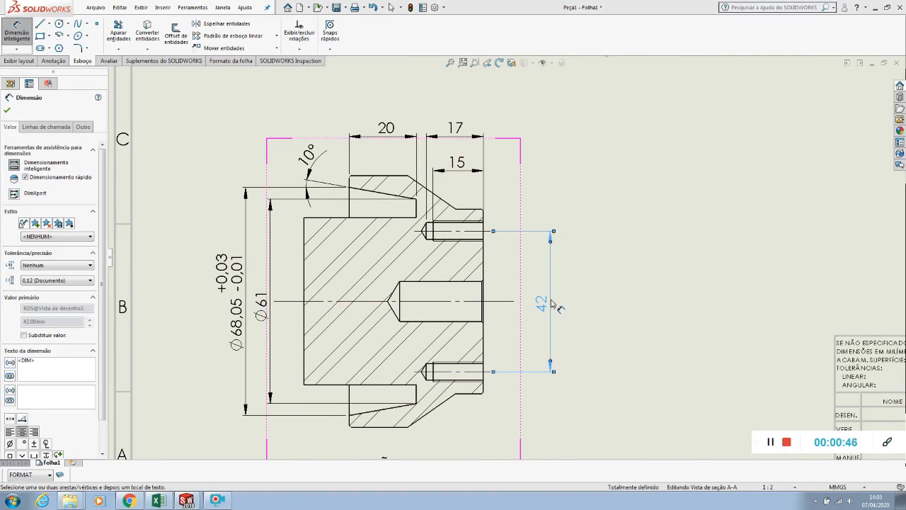
Add the M6x1.0 thread size dimension to the lower tapped hole, placing its text below the hole beside the end face
scroll(524, 326, "down", 5)
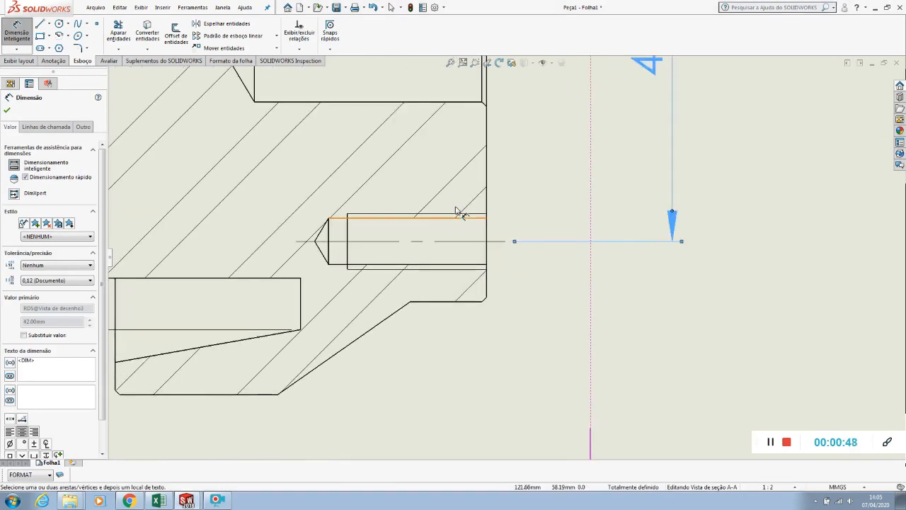
left_click(454, 217)
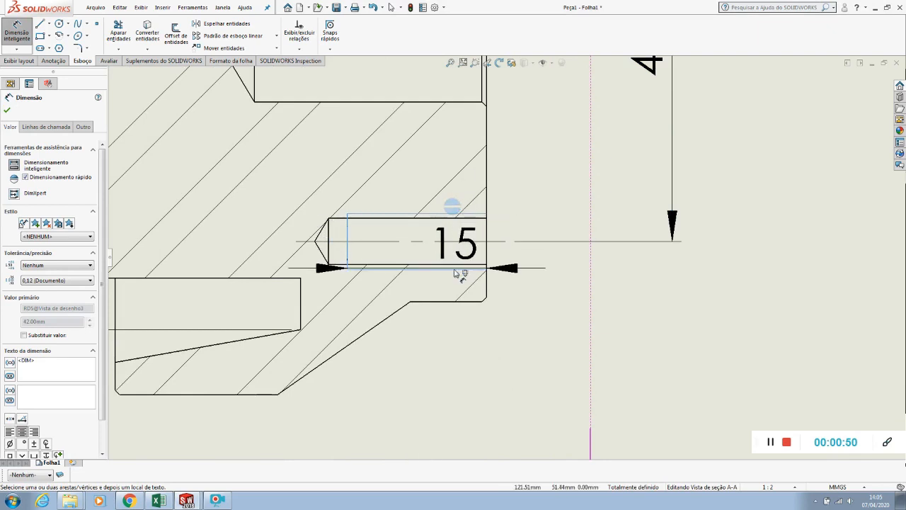
left_click(587, 374)
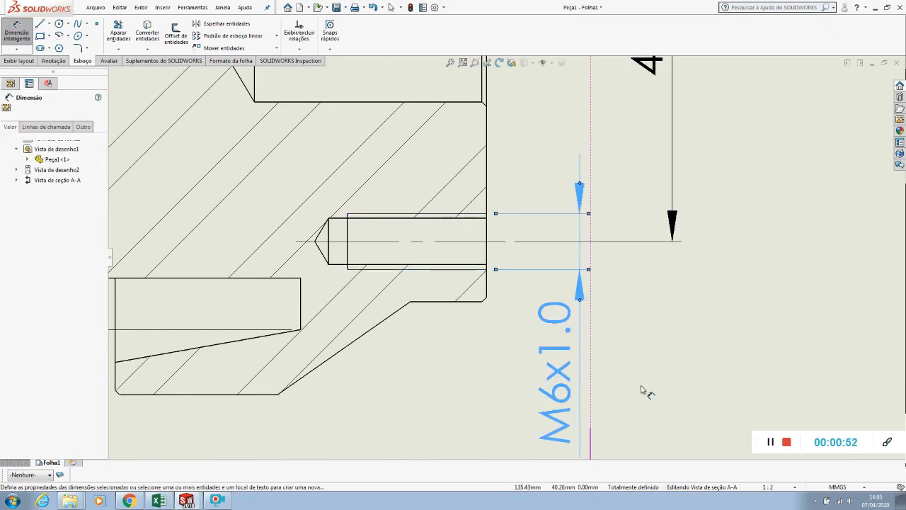
scroll(657, 375, "up", 4)
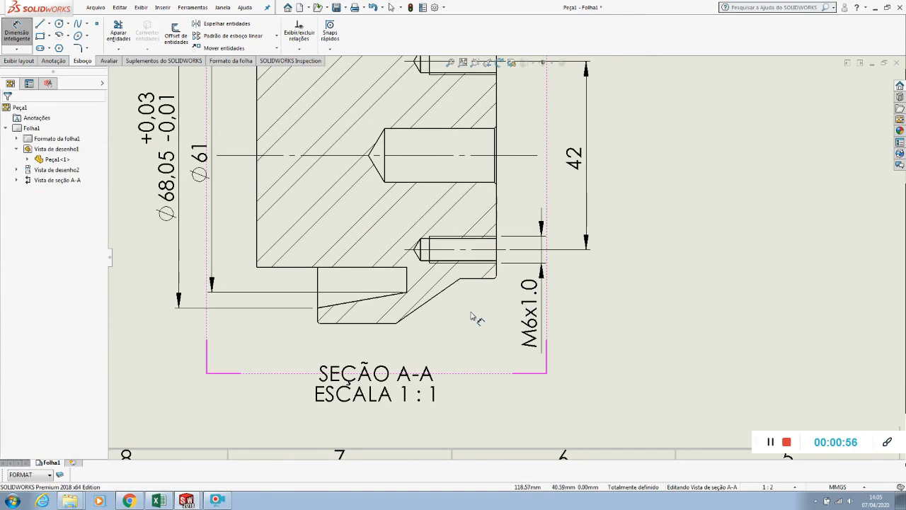
left_click(544, 324)
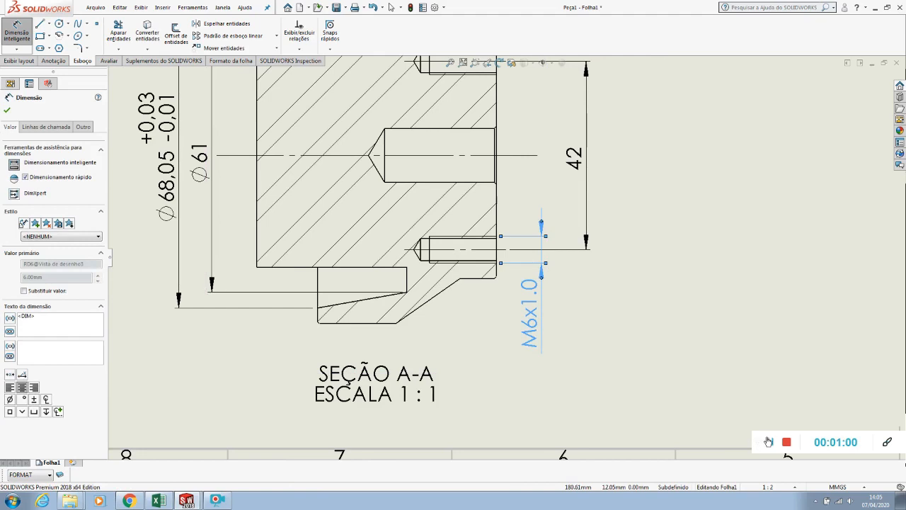
Dimension the diameter of the central blind hole in section A-A, placing the text above the hole beside the end face
left_click(615, 341)
left_click(13, 32)
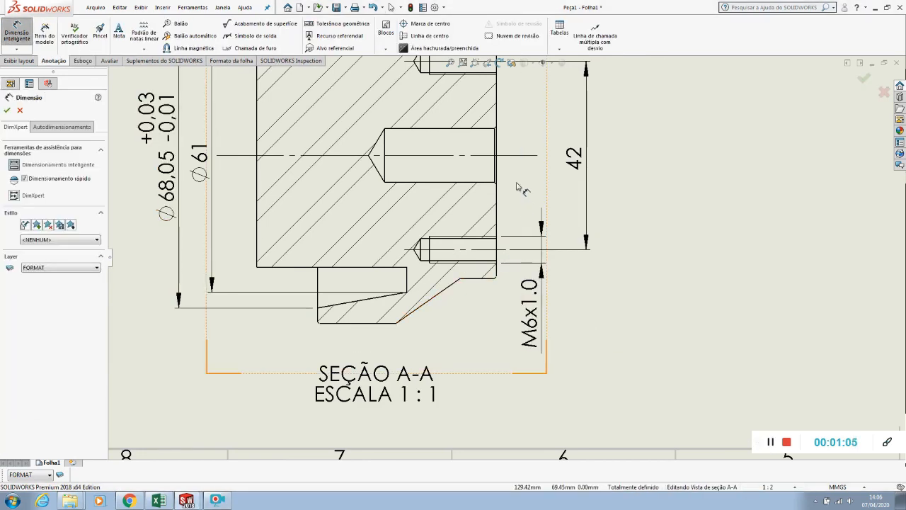
scroll(499, 145, "down", 2)
left_click(475, 137)
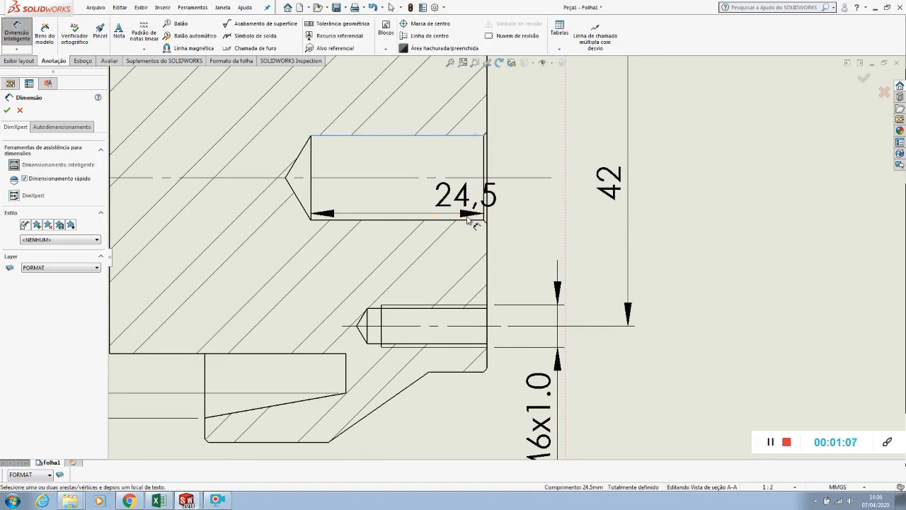
left_click(477, 219)
left_click(564, 119)
scroll(561, 126, "up", 3)
scroll(560, 126, "down", 1)
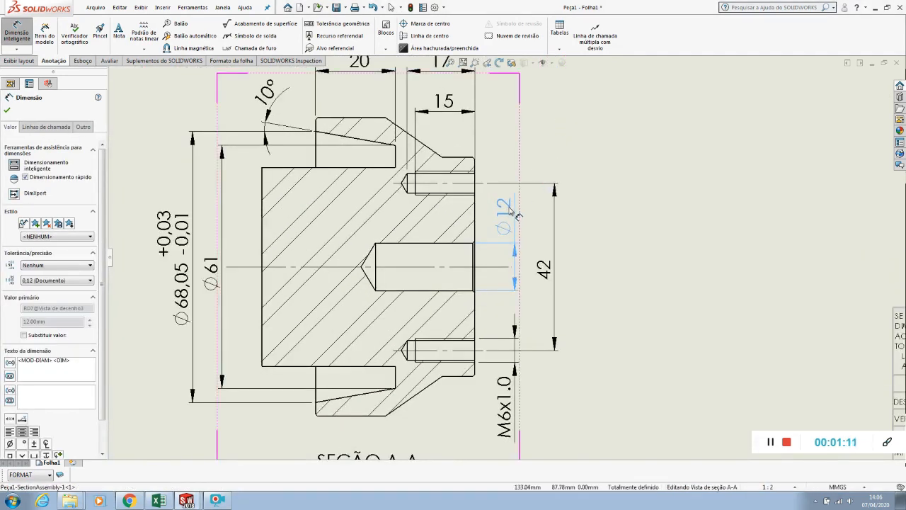
left_click(511, 210)
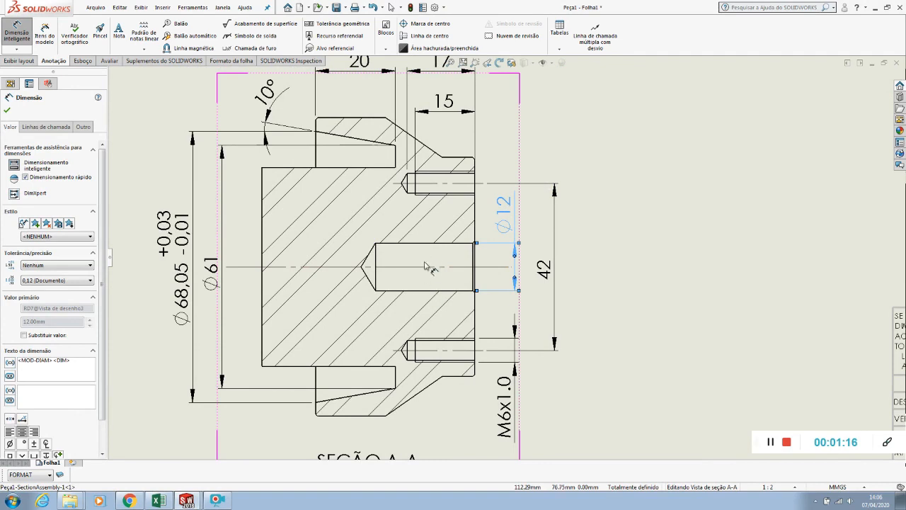
Give the central hole's Ø12 dimension a fit with tolerance (Ajuste com tolerância), using hole fit G6
left_click(222, 278)
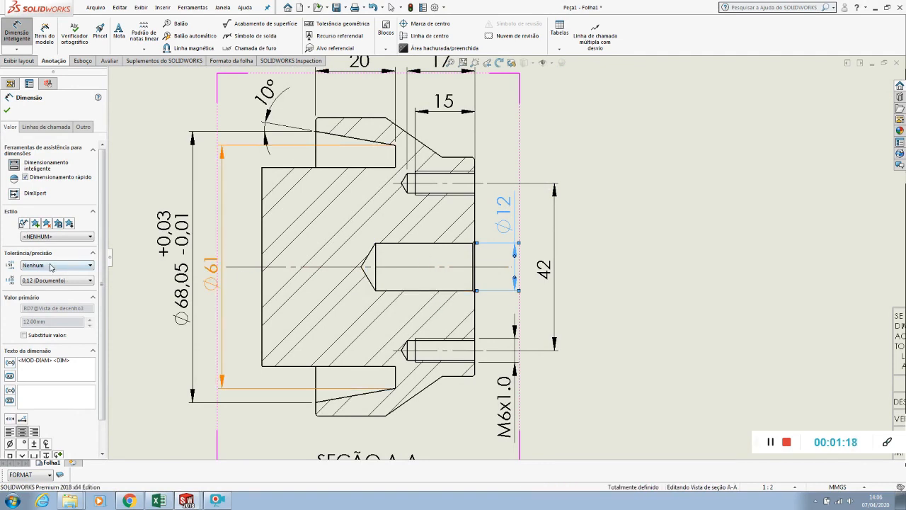
left_click(57, 265)
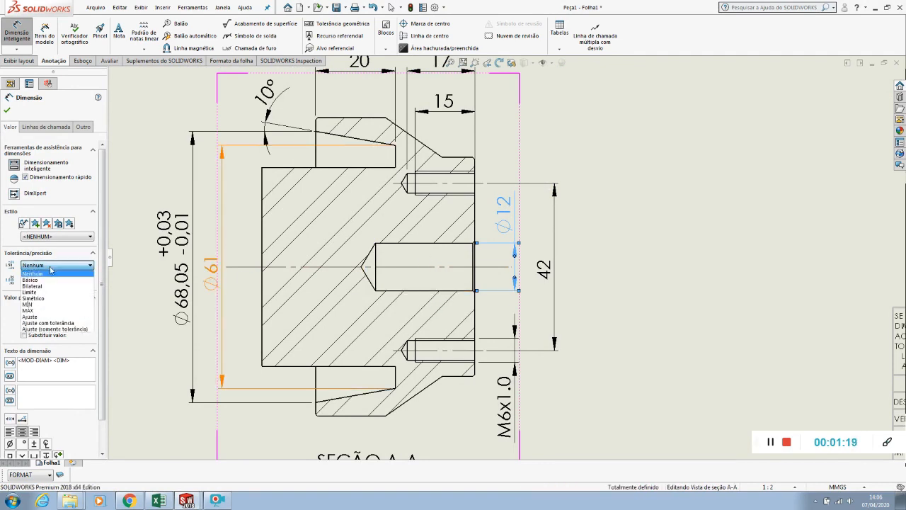
left_click(44, 323)
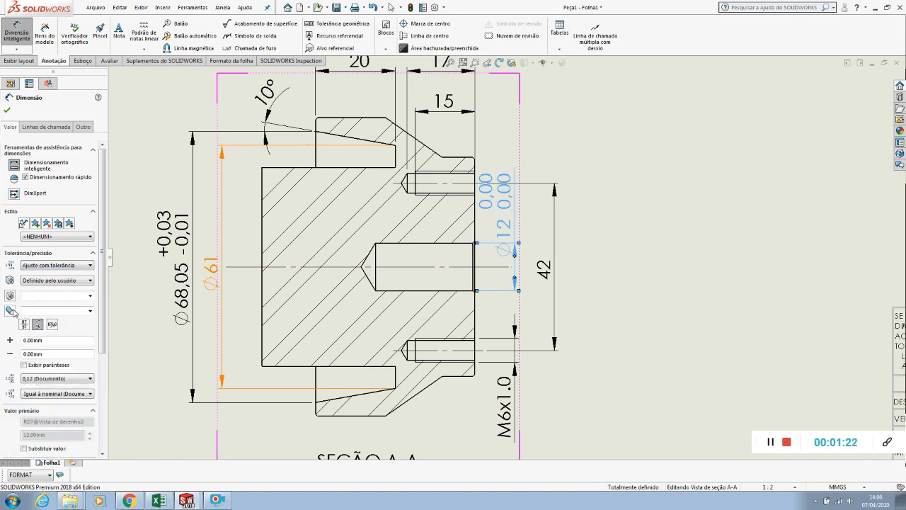
left_click(91, 296)
scroll(34, 364, "down", 3)
scroll(34, 364, "down", 12)
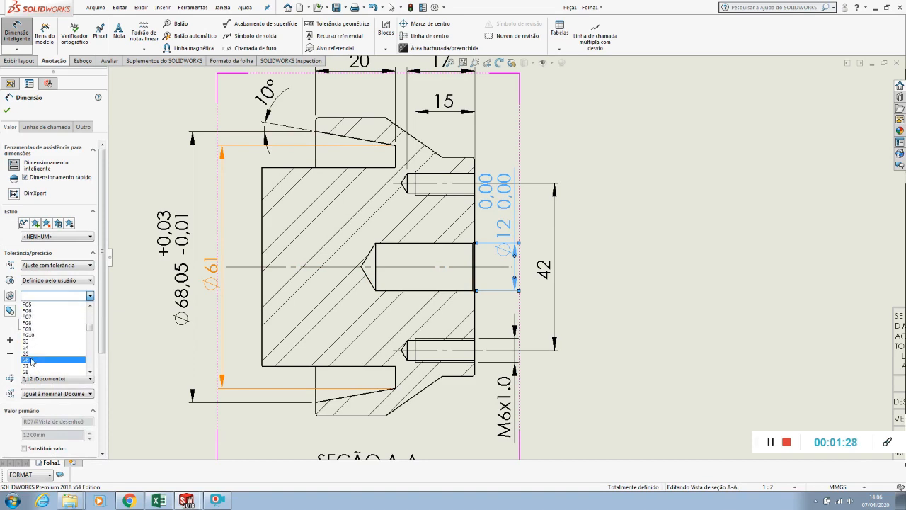
scroll(31, 362, "down", 3)
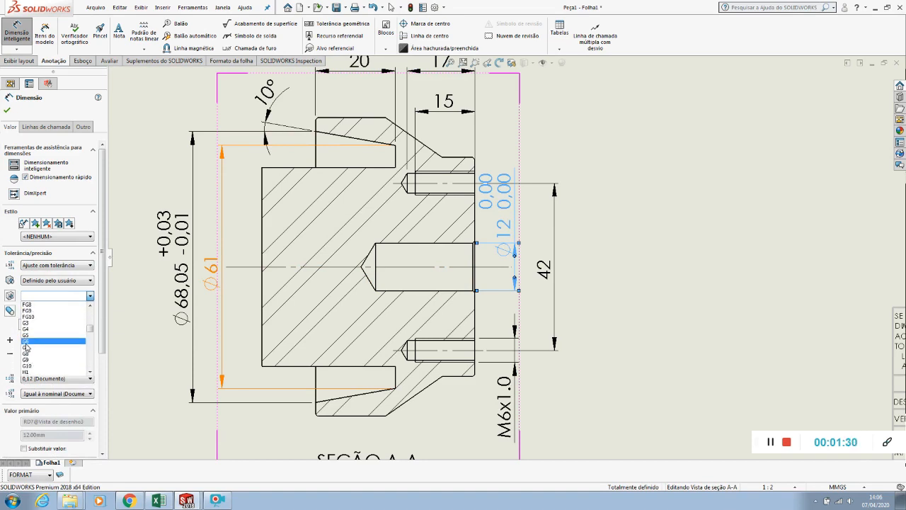
left_click(26, 343)
Move the tapped hole spacing dimension outward and shift the central hole's diameter dimension up and outward to separate their texts
left_click_drag(508, 170, 512, 169)
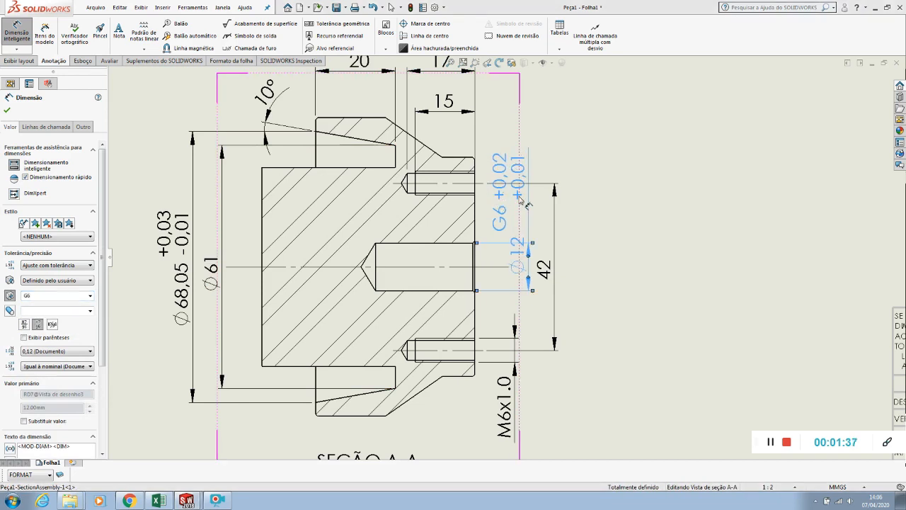
mouse_move(545, 274)
left_mouse_down()
mouse_move(569, 277)
mouse_move(554, 274)
mouse_move(559, 269)
left_mouse_up()
left_click(611, 282)
key("Escape")
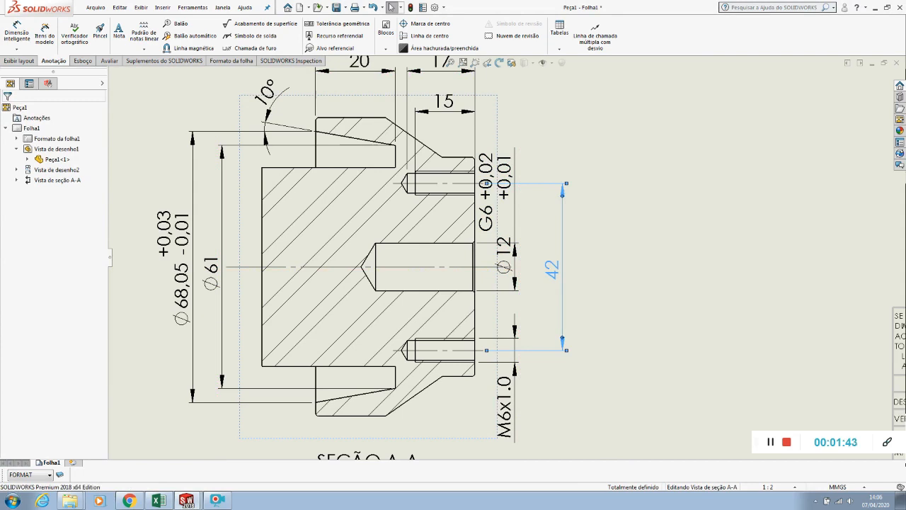
left_click_drag(508, 172, 524, 124)
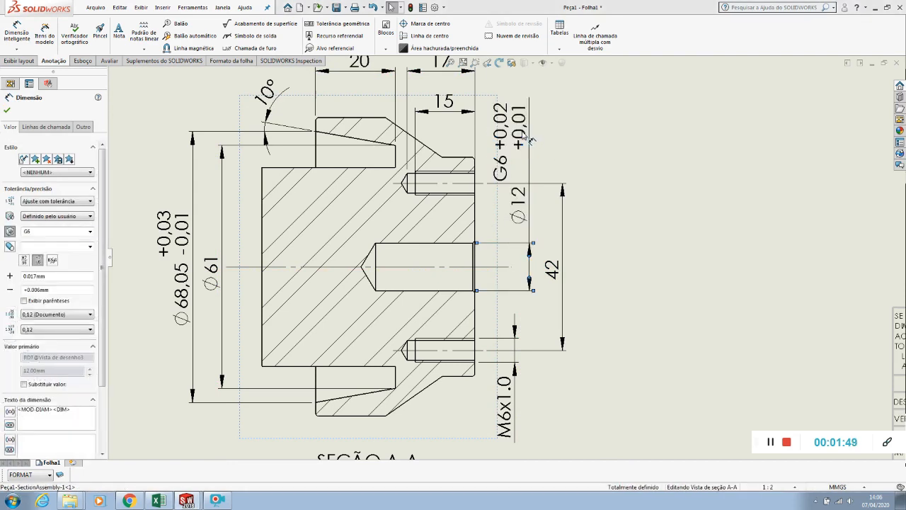
left_click(627, 210)
Move the section A-A label slightly down and dimension the central hole's cylindrical depth from the end face, placing it below the section
key("f")
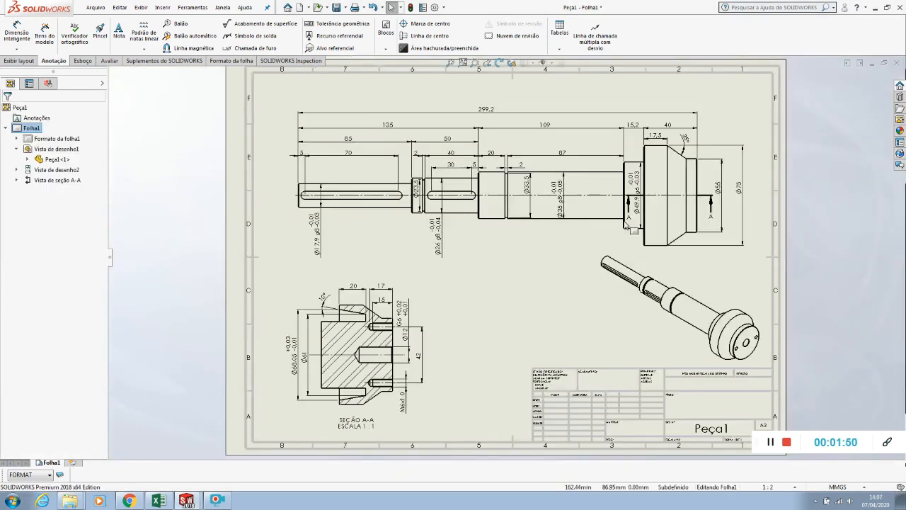
scroll(333, 381, "up", 5)
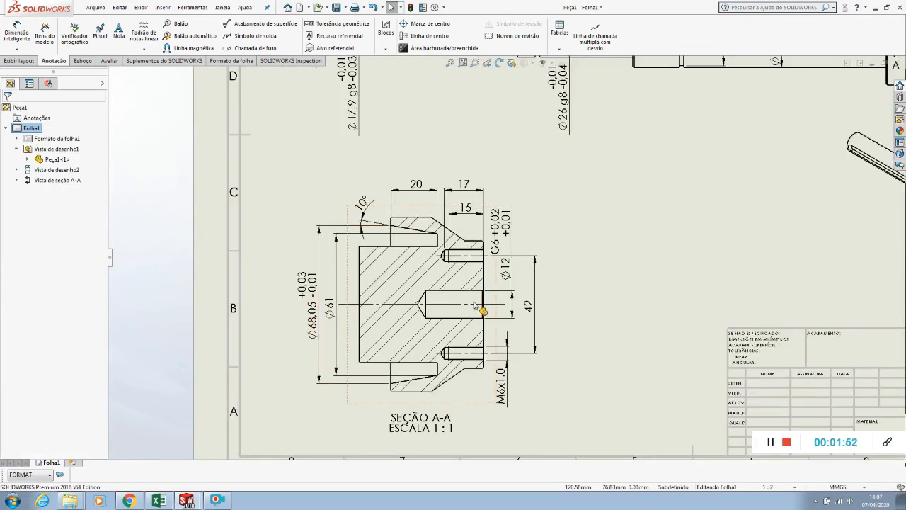
key("f")
scroll(471, 347, "up", 6)
left_click(474, 368)
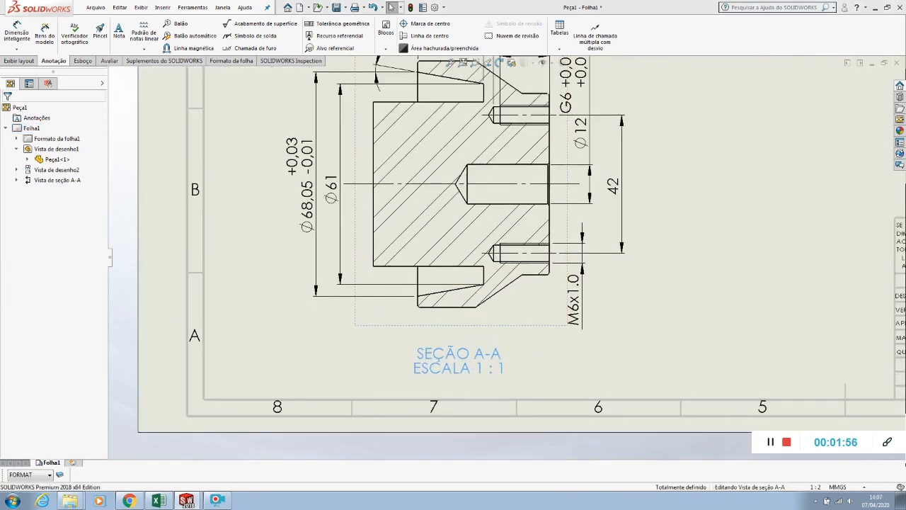
left_click(467, 192)
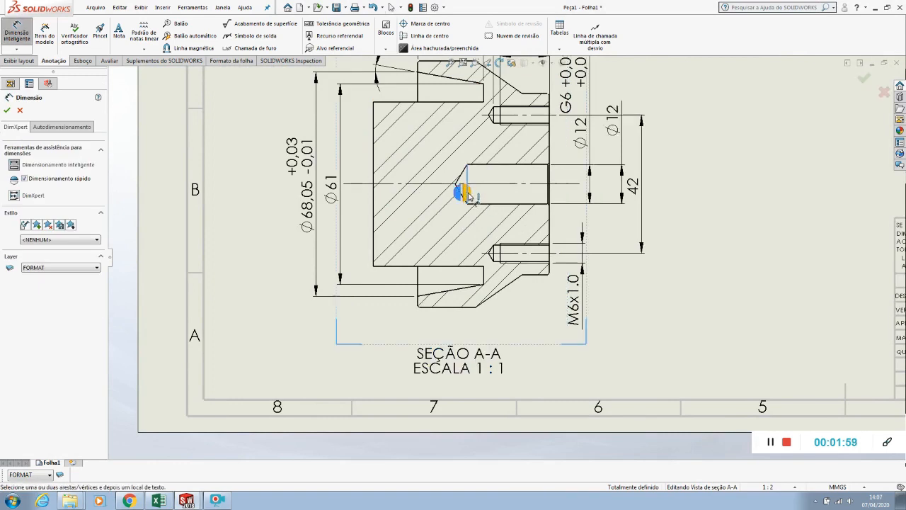
left_click(550, 193)
left_click(509, 334)
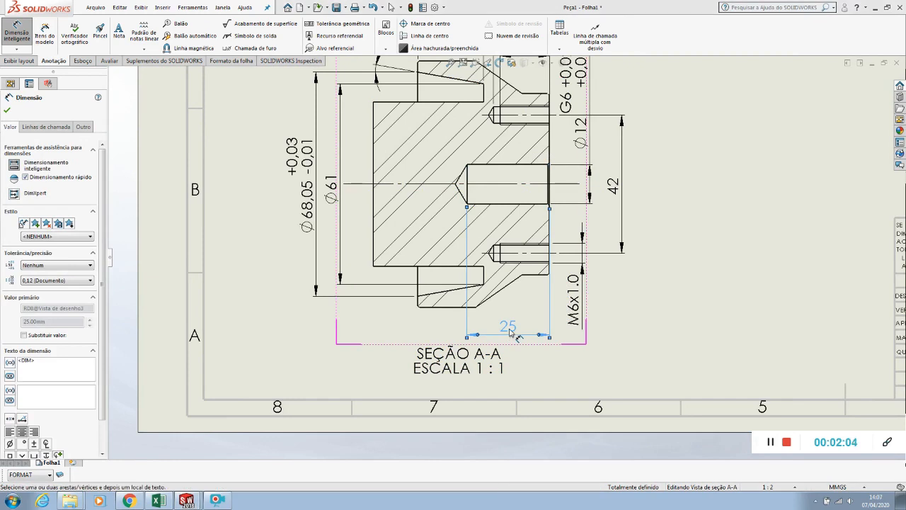
key("Escape")
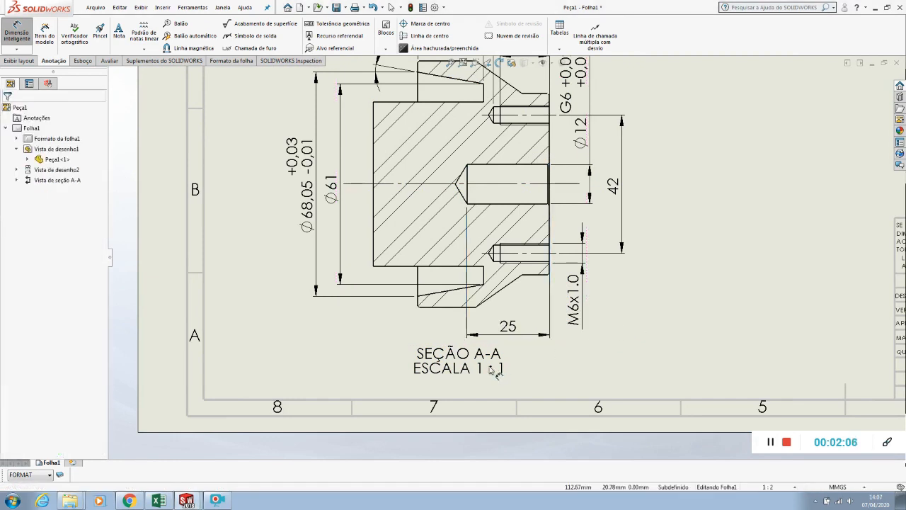
key("f")
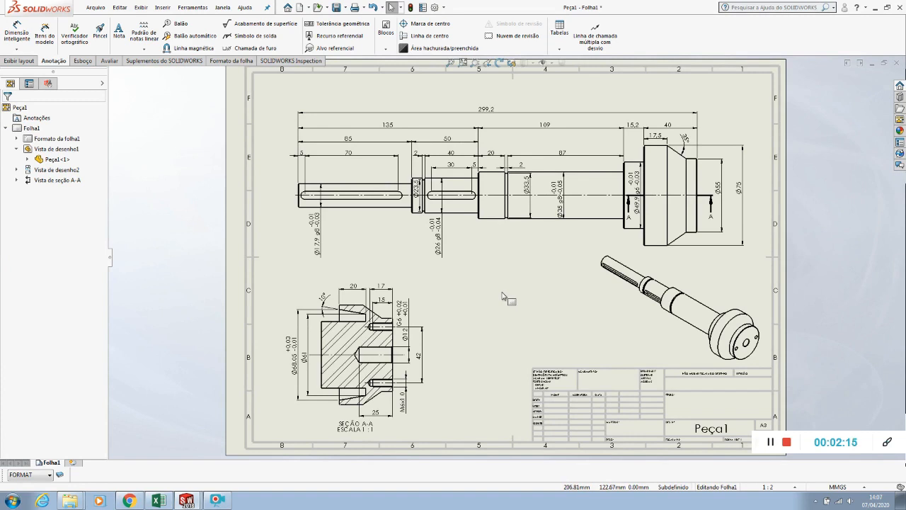
Create section view B-B with a vertical cutting line through the middle of the 70 mm keyway, placing it beyond the shaft's keyway end
scroll(356, 196, "down", 5)
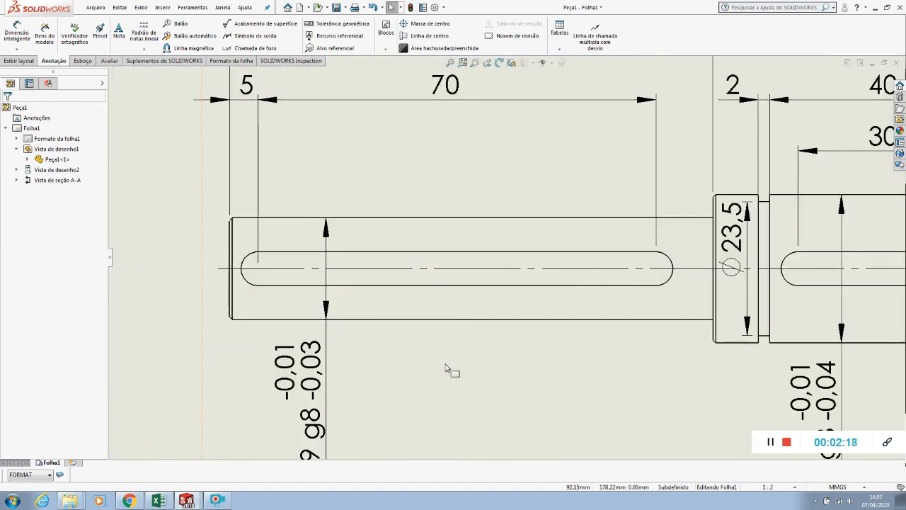
left_click(17, 61)
left_click(109, 33)
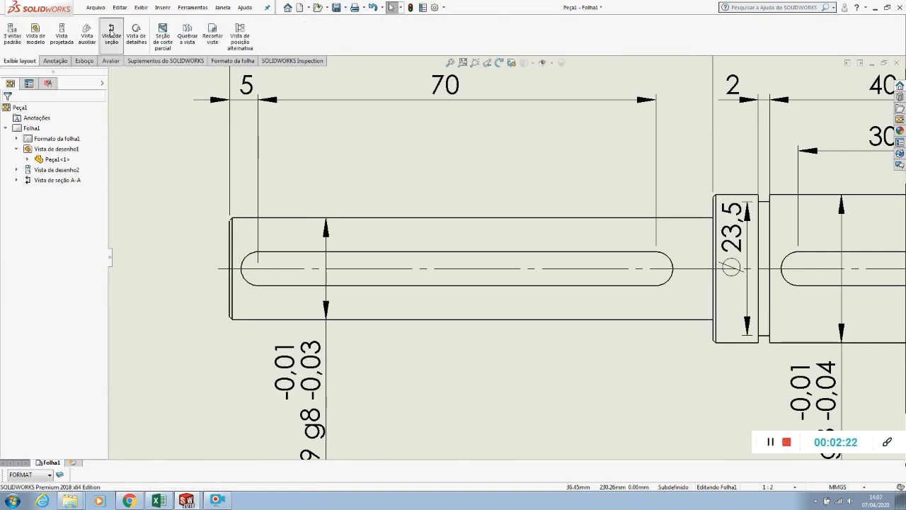
left_click(26, 249)
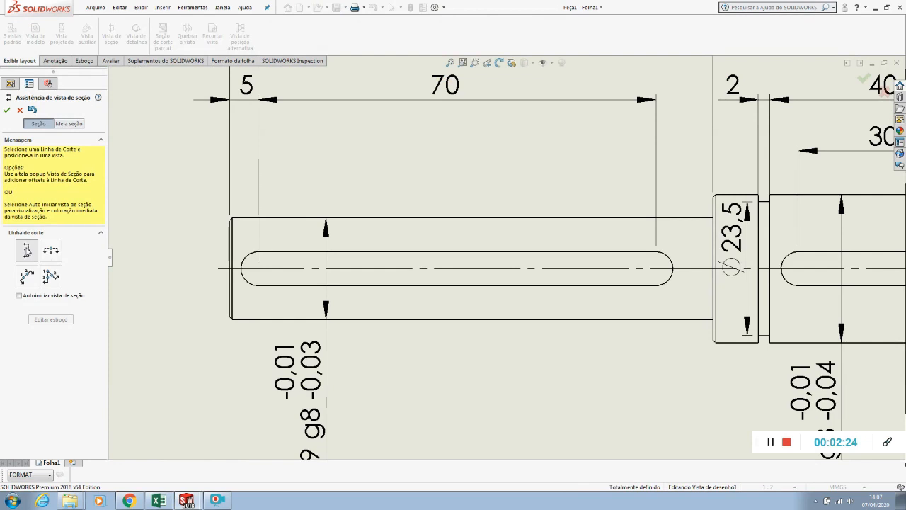
left_click(483, 269)
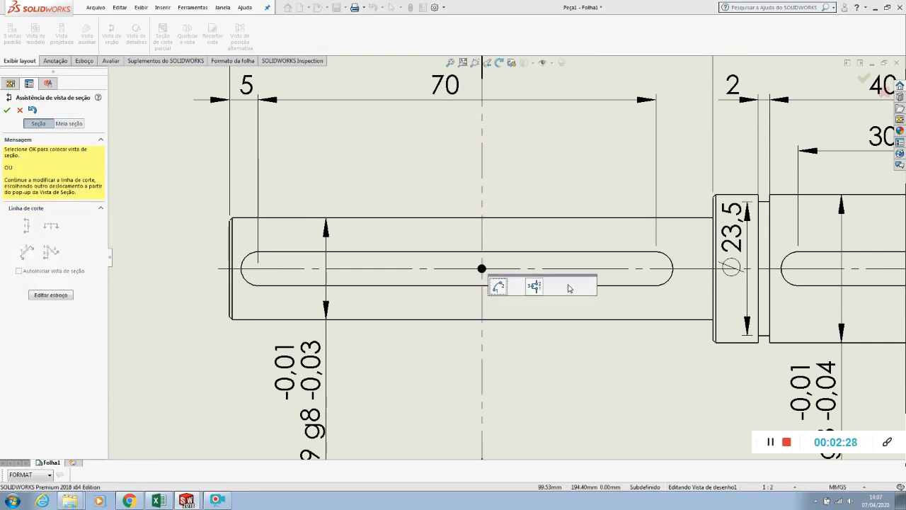
left_click(570, 286)
scroll(568, 288, "up", 6)
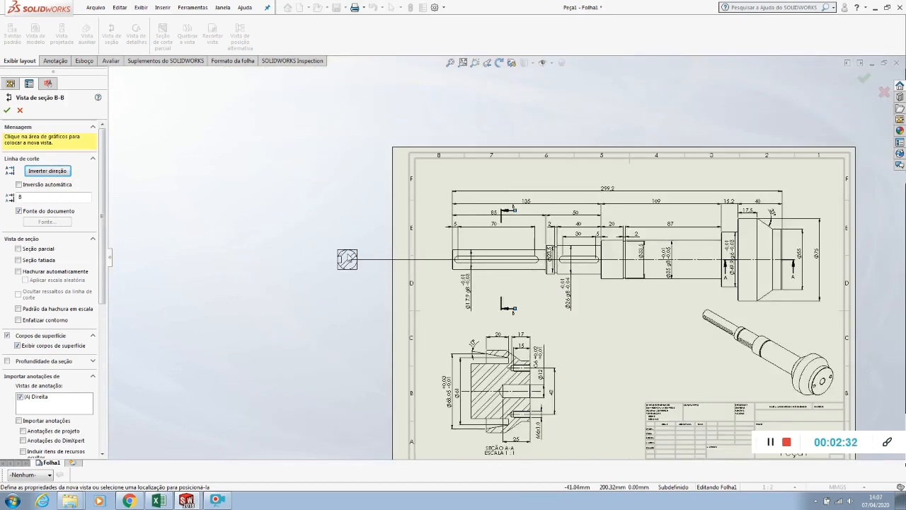
left_click(346, 259)
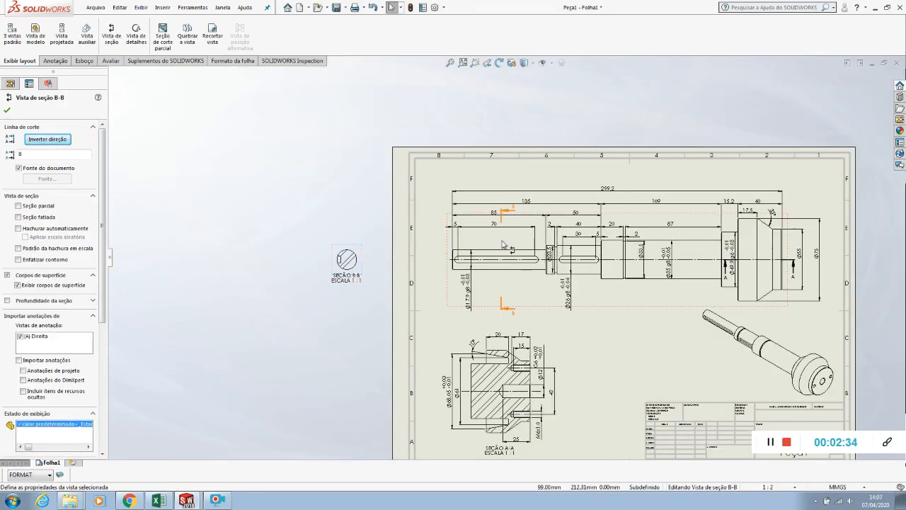
Break the alignment of section view B-B and move it onto the sheet below the shaft, beside section A-A
right_click(359, 253)
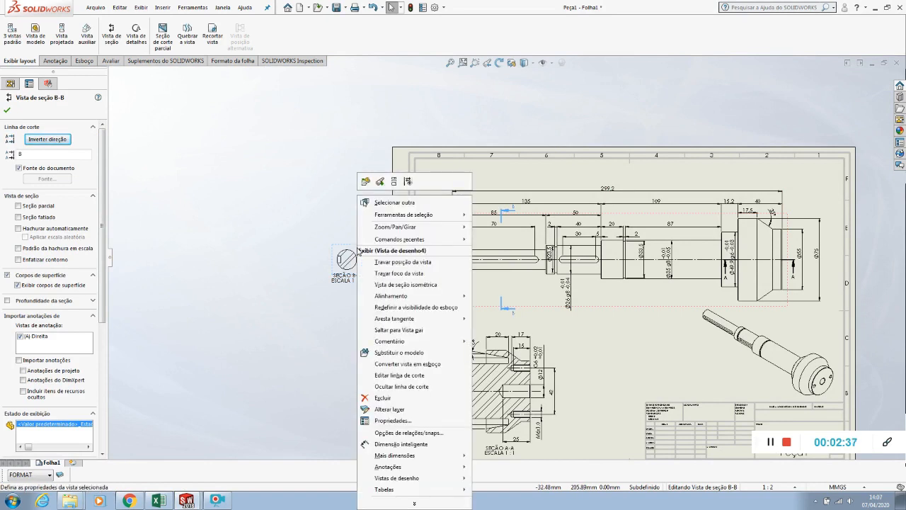
mouse_move(397, 298)
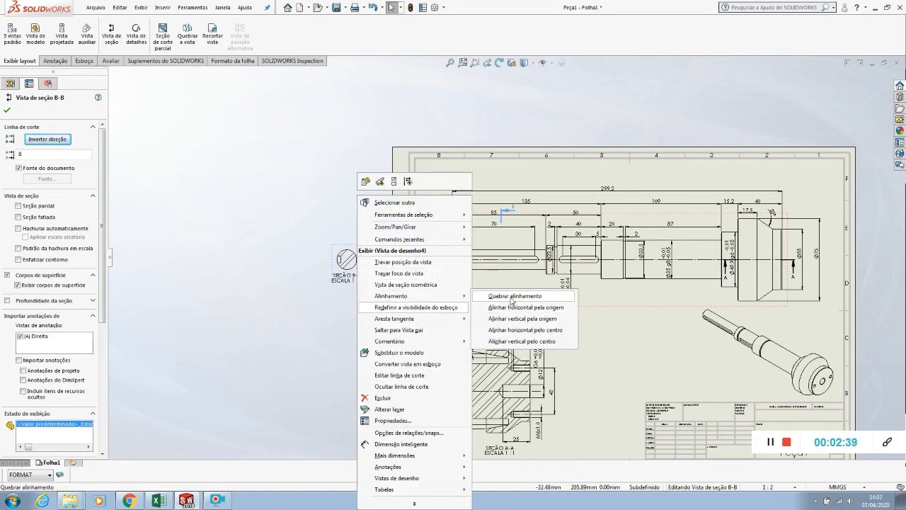
left_click(512, 298)
mouse_move(363, 257)
left_mouse_down()
mouse_move(489, 310)
mouse_move(625, 350)
left_mouse_up()
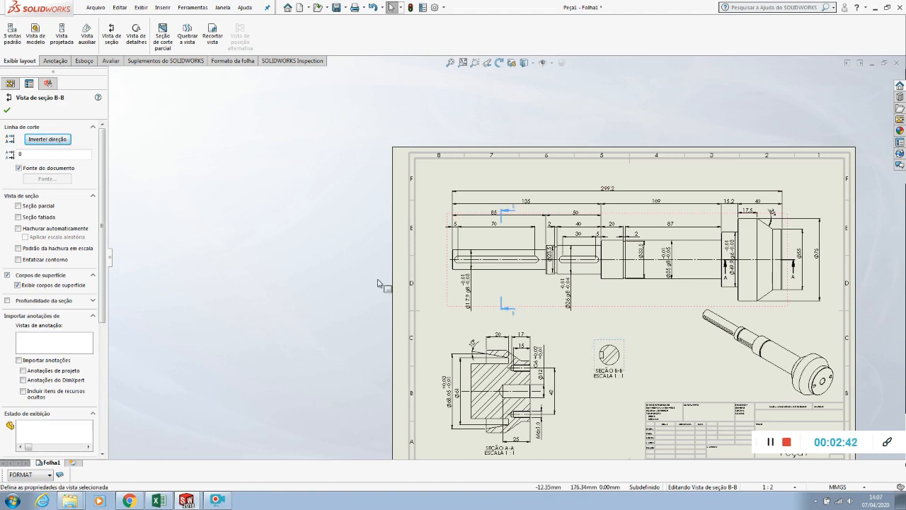
key("Escape")
Shorten both ends of the B-B cutting line so its arrows sit just above and below the shaft end
scroll(514, 260, "down", 5)
left_click(510, 239)
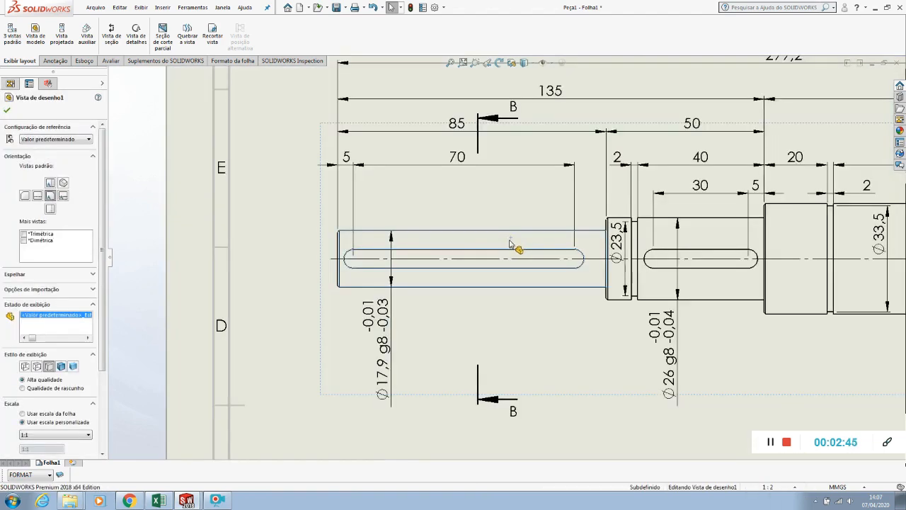
scroll(511, 240, "down", 3)
scroll(467, 339, "up", 5)
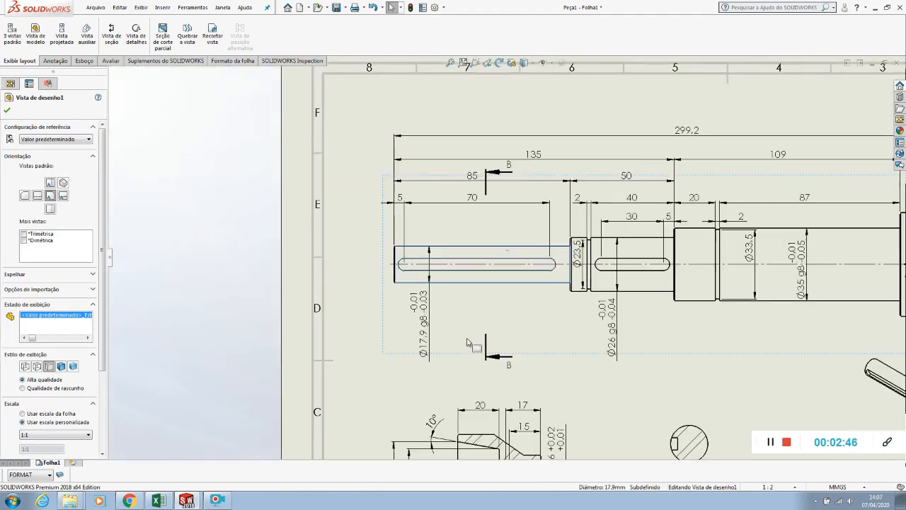
left_click(487, 354)
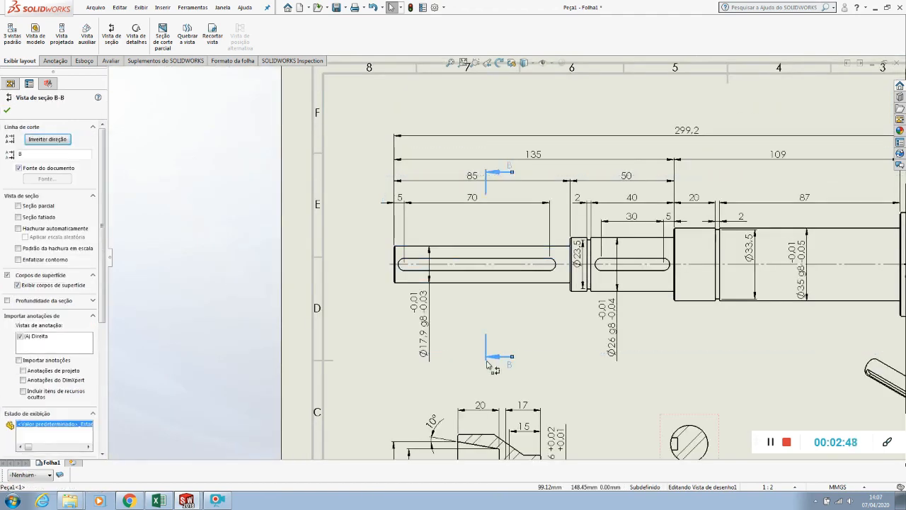
left_click_drag(486, 360, 487, 299)
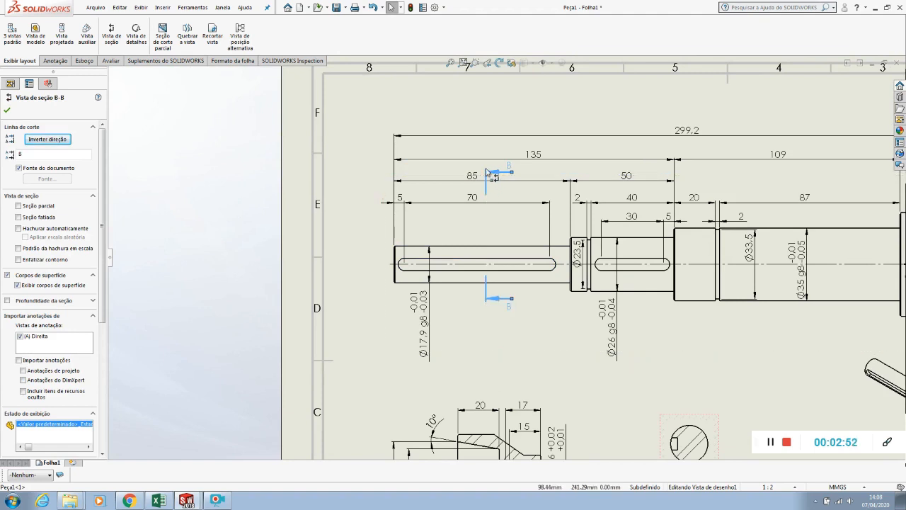
left_click_drag(488, 226, 487, 228)
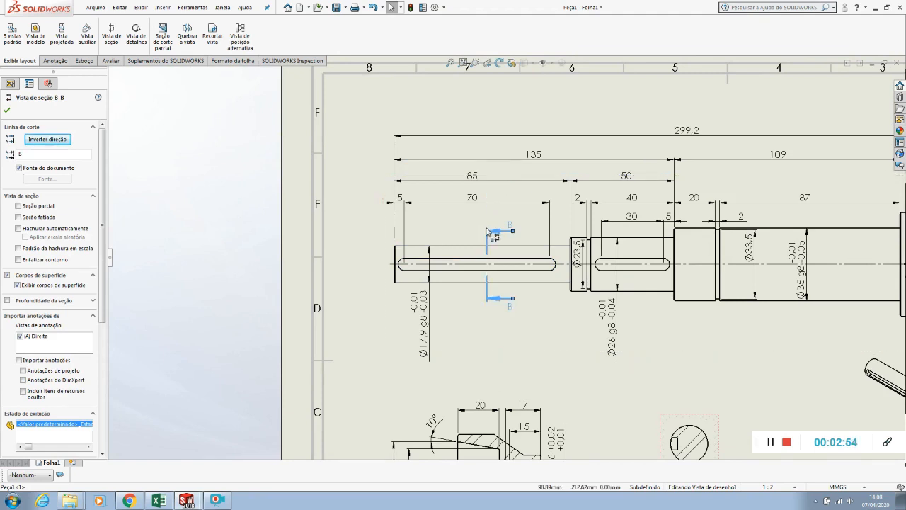
left_click(276, 235)
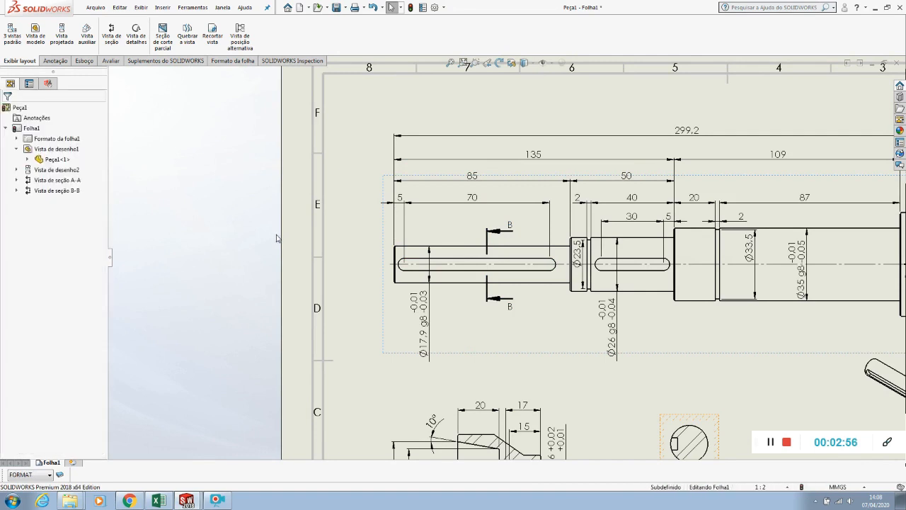
key("f")
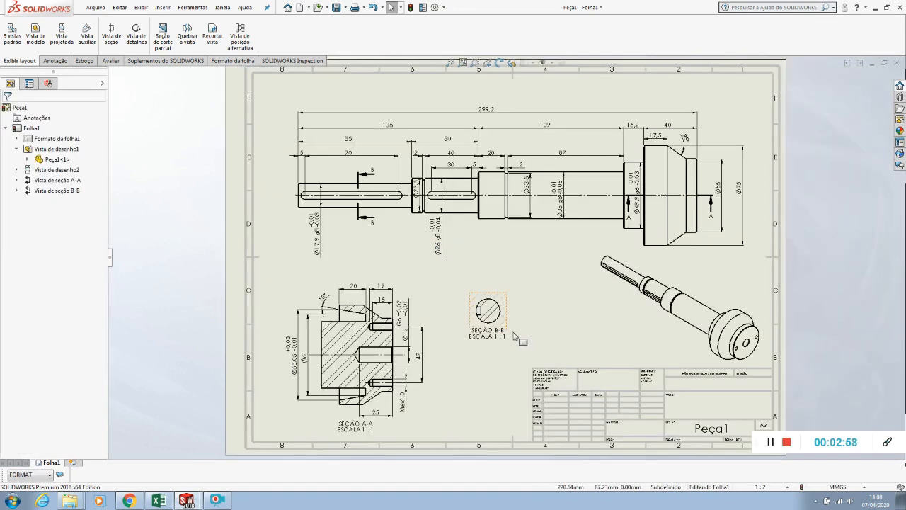
Move the section B-B label farther below its view to leave space under the circular section
scroll(518, 325, "down", 5)
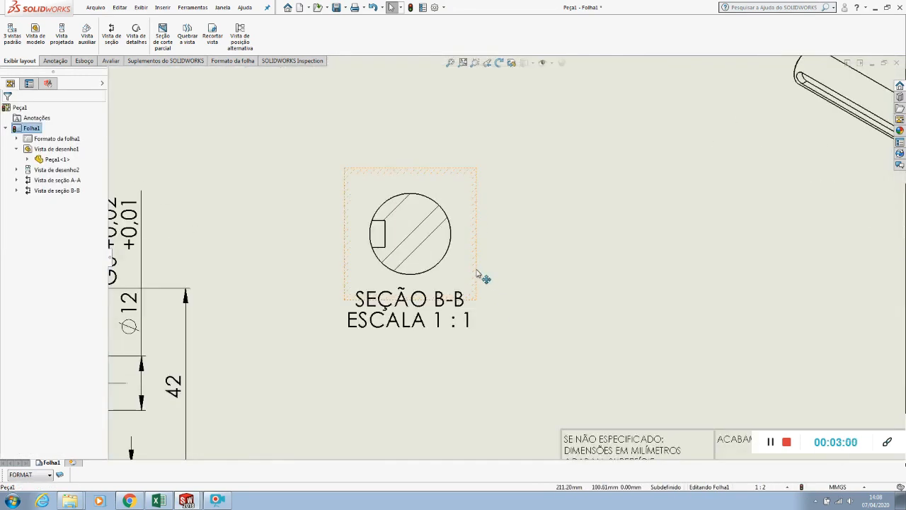
left_click_drag(425, 326, 415, 390)
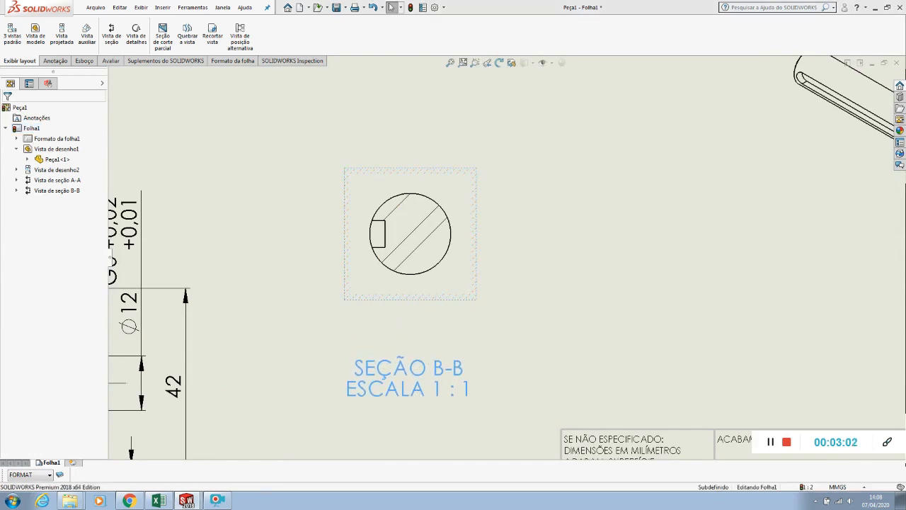
left_click(453, 256)
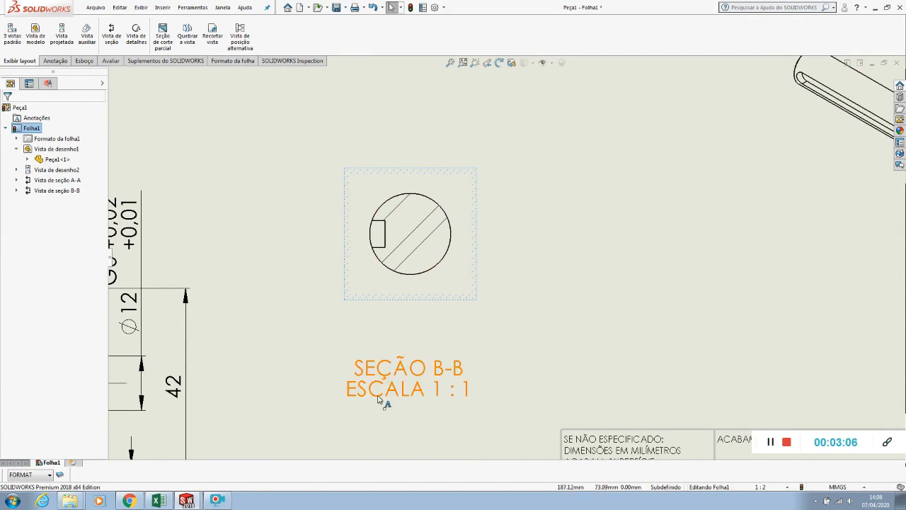
key("f")
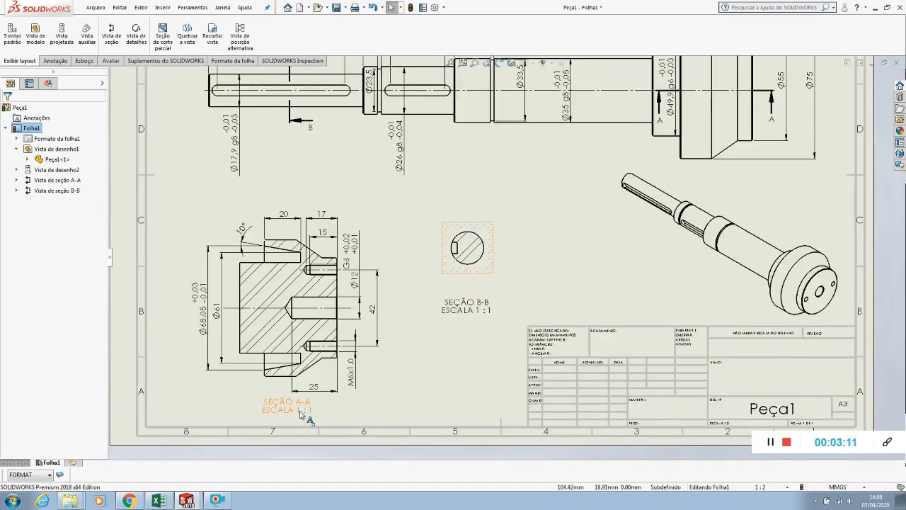
Dimension the keyway's width in section B-B, placing the dimension outside the circle on the keyway's open side
scroll(491, 267, "down", 5)
left_click(494, 276)
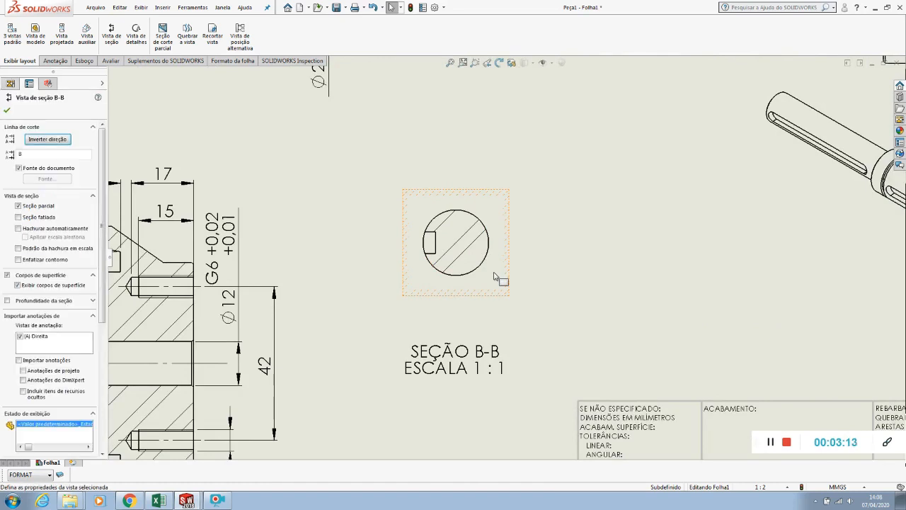
scroll(31, 375, "down", 3)
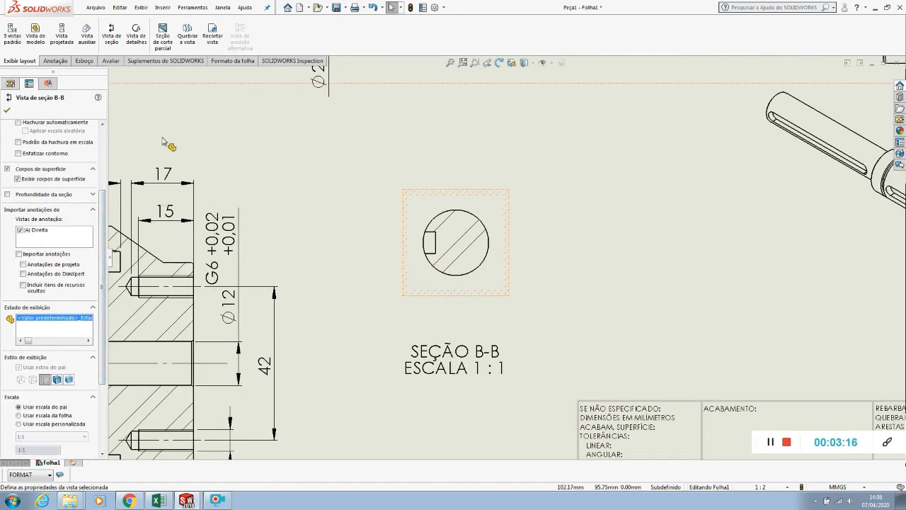
left_click(8, 111)
left_click(83, 61)
left_click(54, 60)
left_click(17, 32)
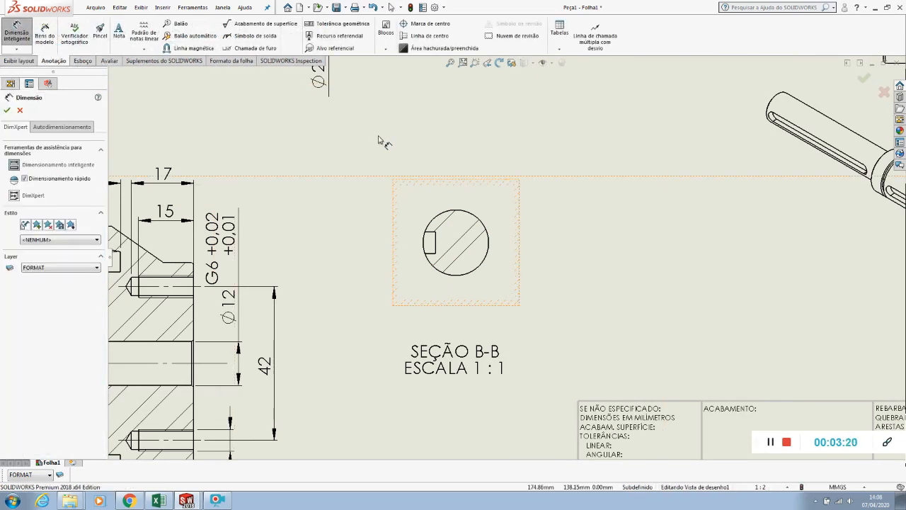
left_click(440, 241)
left_click(366, 197)
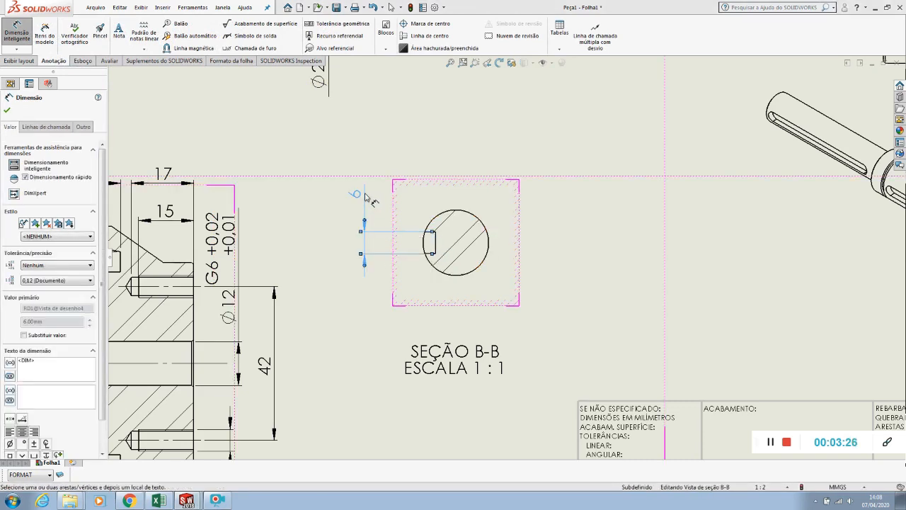
Give the keyway width dimension a fit with tolerance using hole fit G9, and shift it closer to the section
left_click(63, 281)
left_click(46, 266)
left_click(45, 266)
left_click(40, 323)
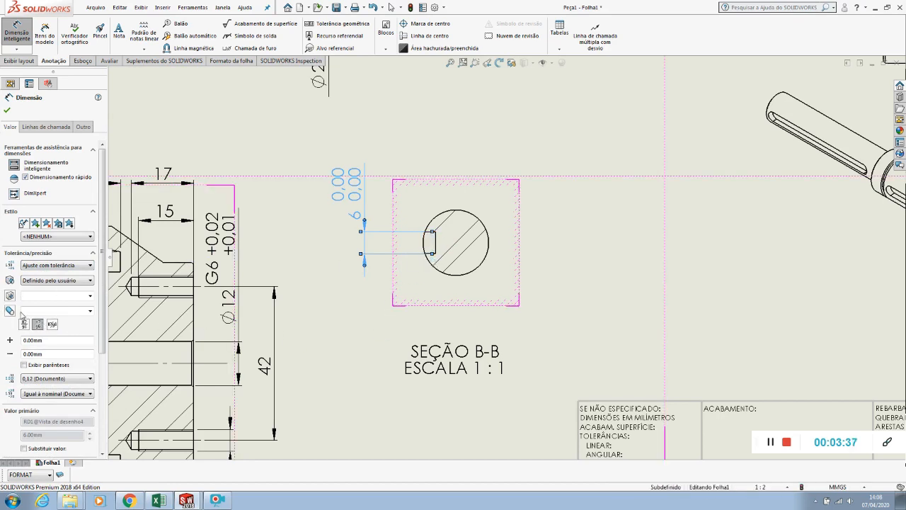
left_click(89, 296)
scroll(68, 351, "down", 10)
scroll(67, 360, "down", 4)
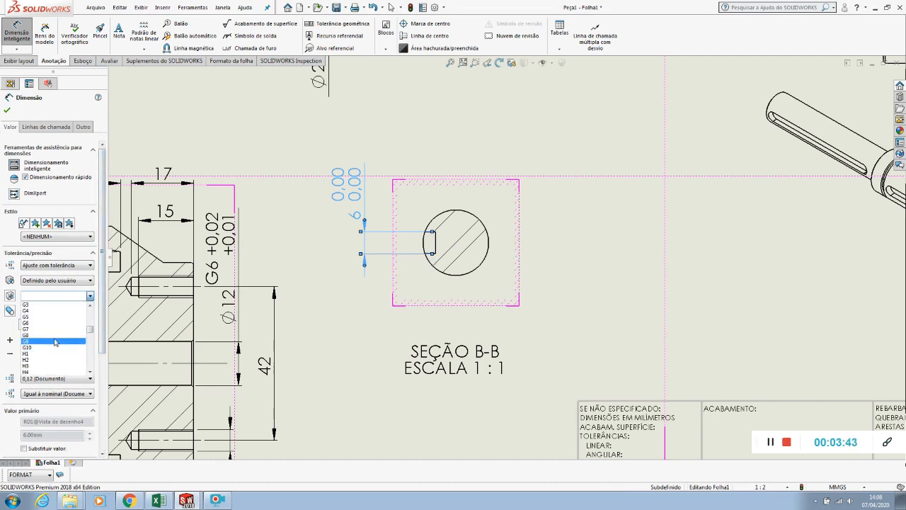
left_click(57, 340)
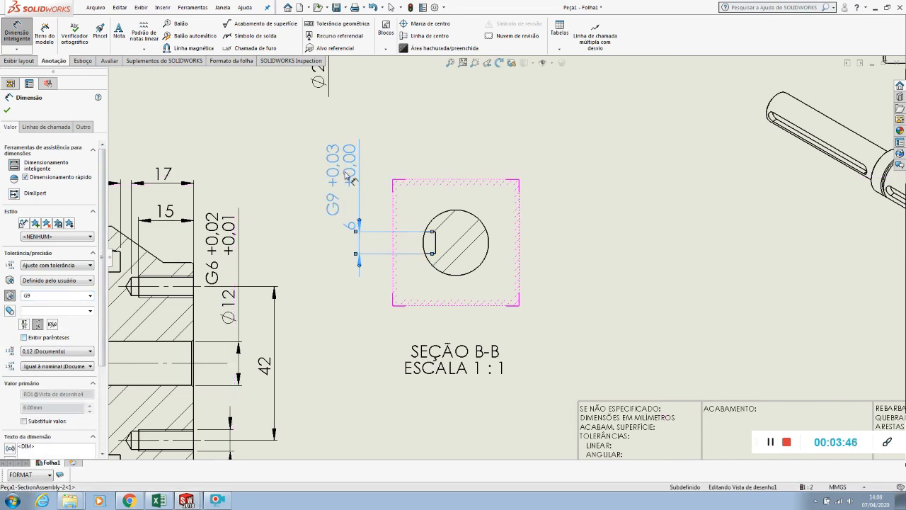
left_click(486, 159)
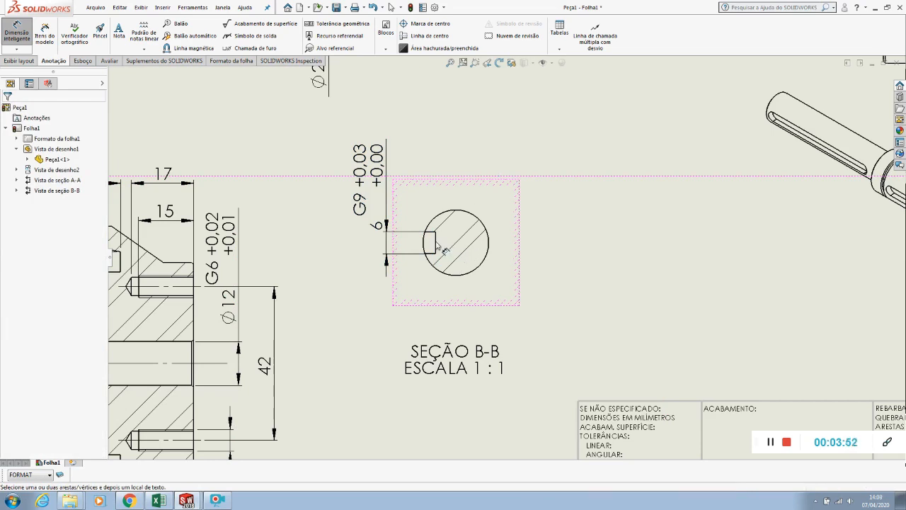
Dimension from the keyway floor to the far side of the shaft circle, placing it above section B-B
left_click(486, 229)
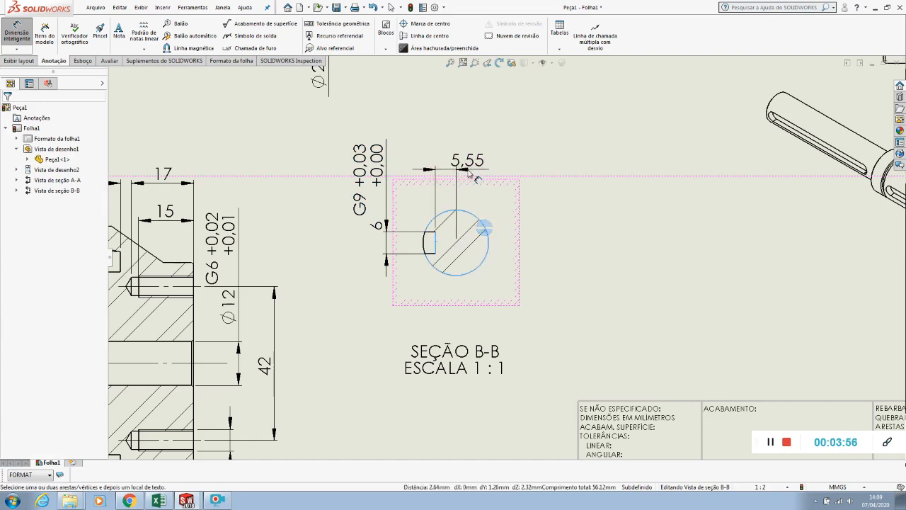
key("Escape")
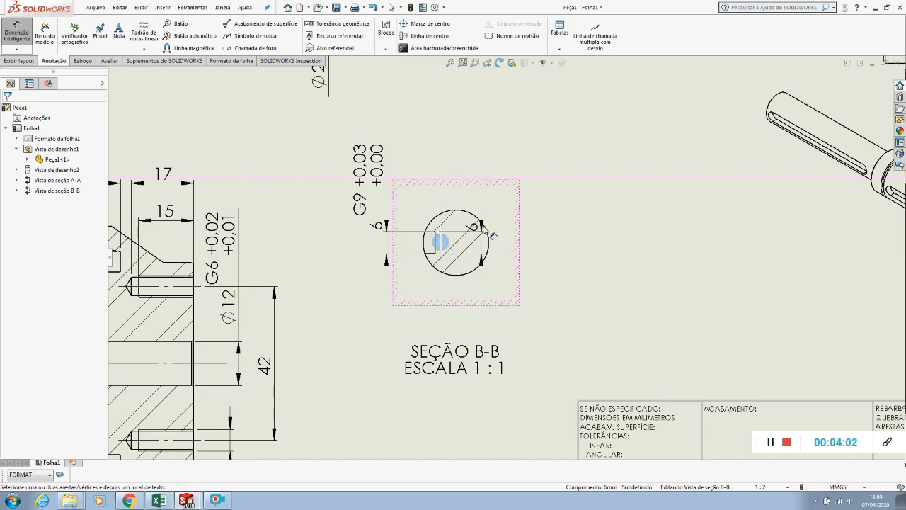
left_click(484, 227)
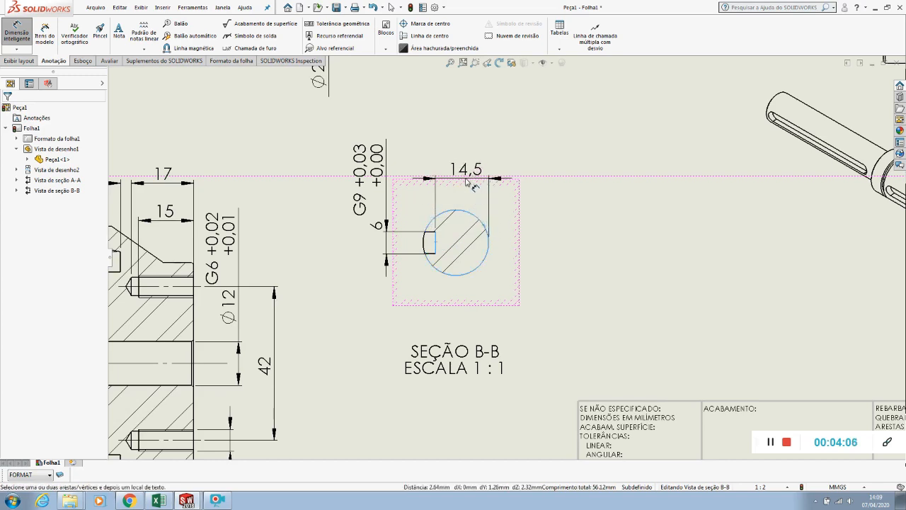
left_click(462, 173)
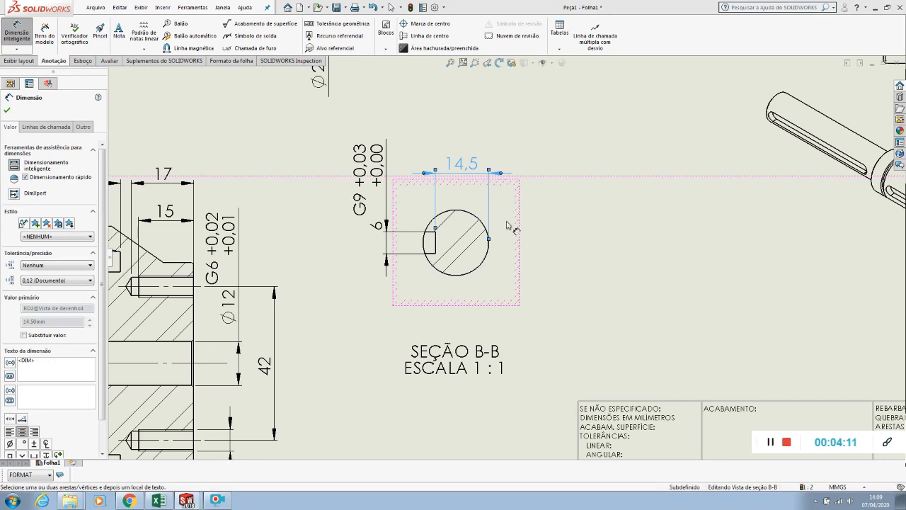
Add a second dimension from the keyway floor to the circle's centre and change its first arc condition to Máx
left_click(544, 249)
left_click(435, 244)
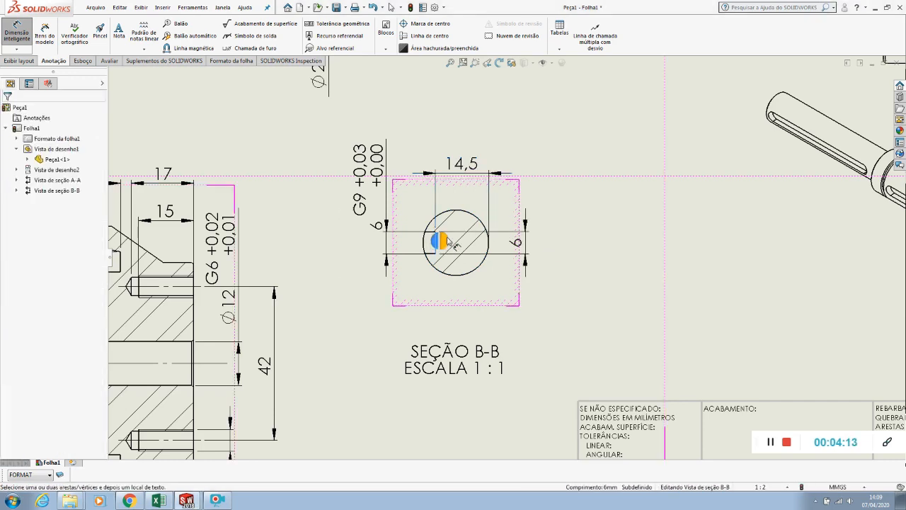
left_click(482, 224)
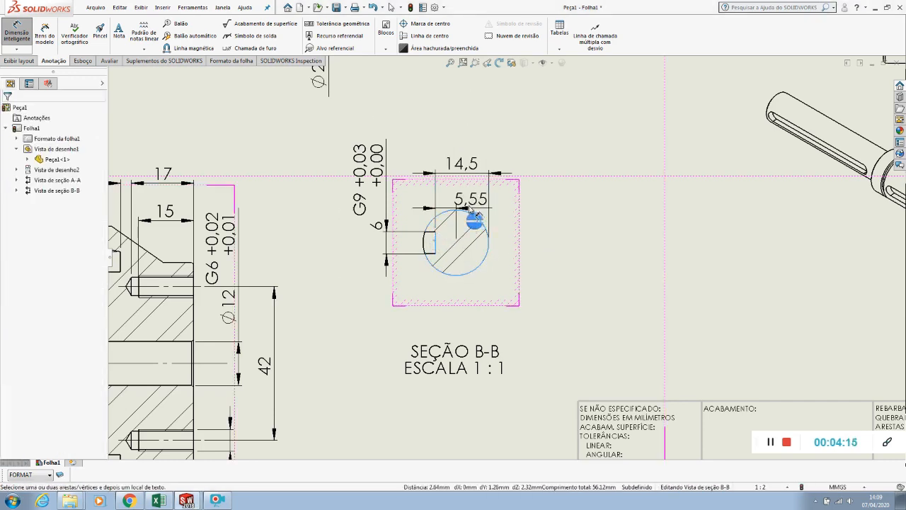
left_click(474, 198)
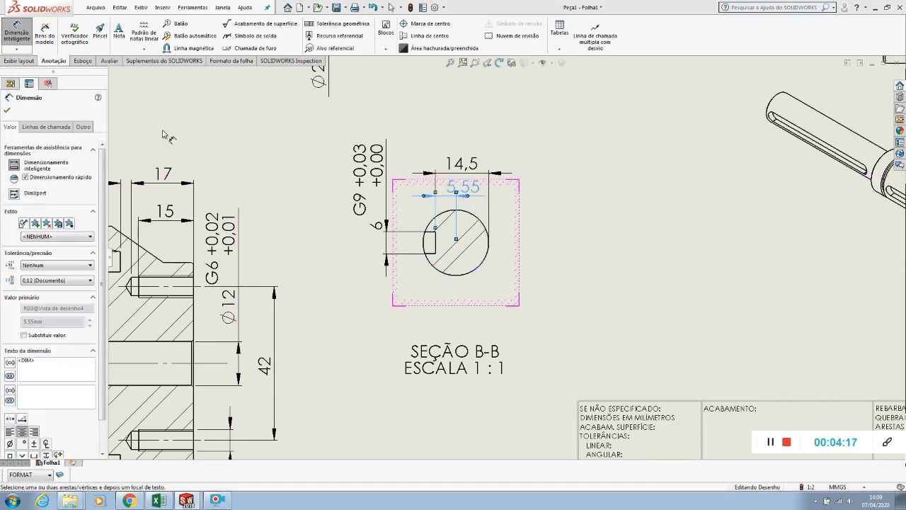
left_click(40, 126)
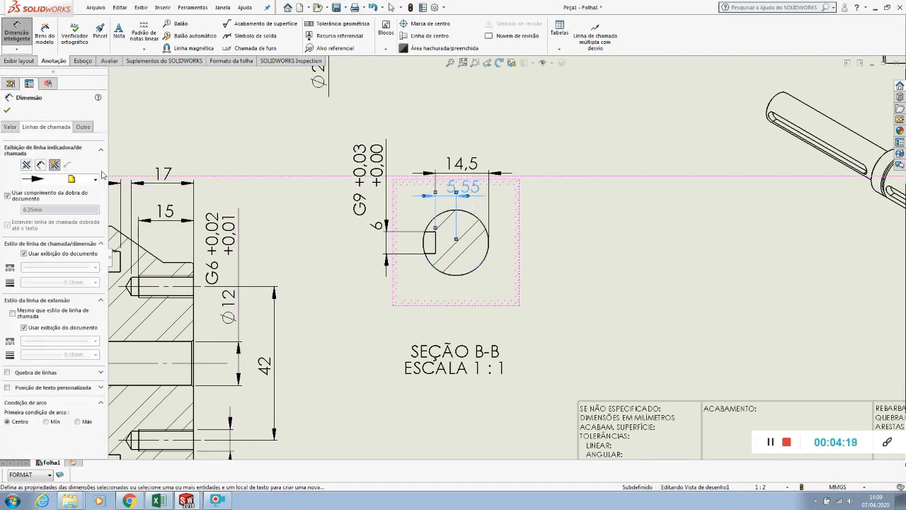
left_click(78, 422)
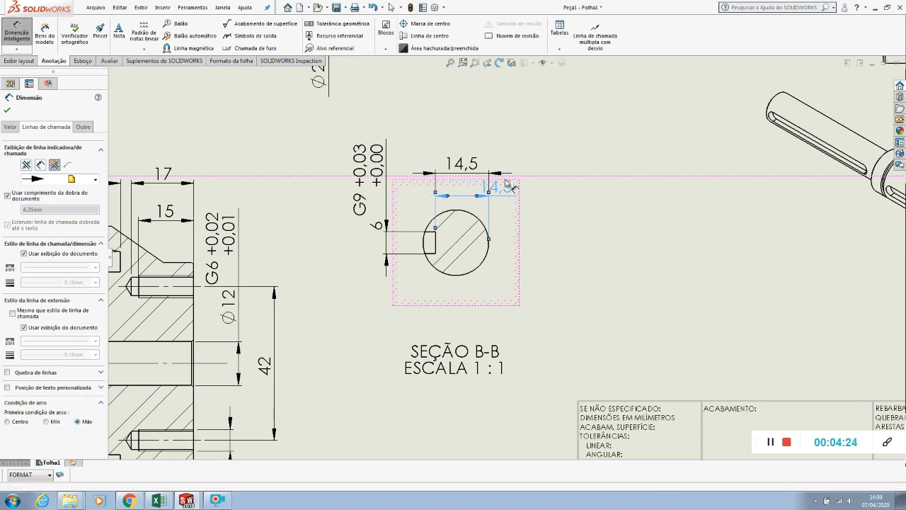
left_click_drag(509, 187, 465, 172)
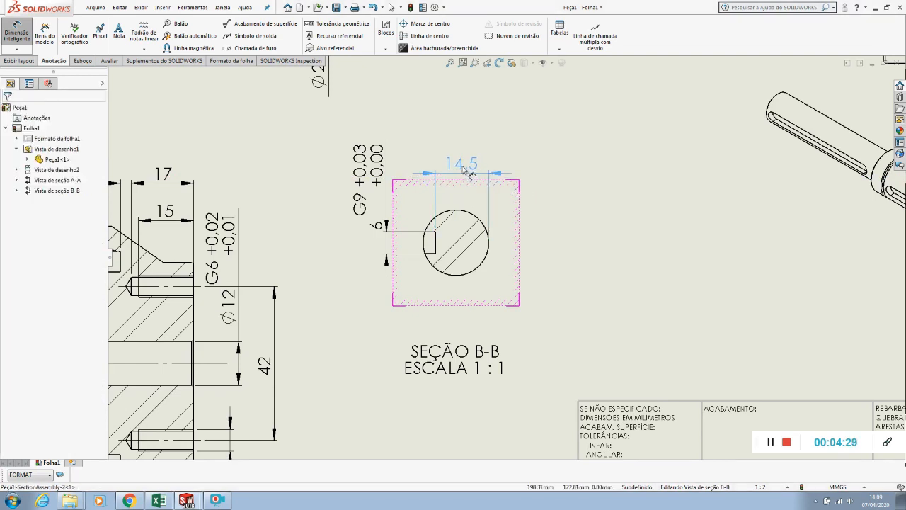
Flip the keyway floor dimension's arrows inside and give it a bilateral tolerance with an upper deviation of +0.1 mm
left_click(424, 173)
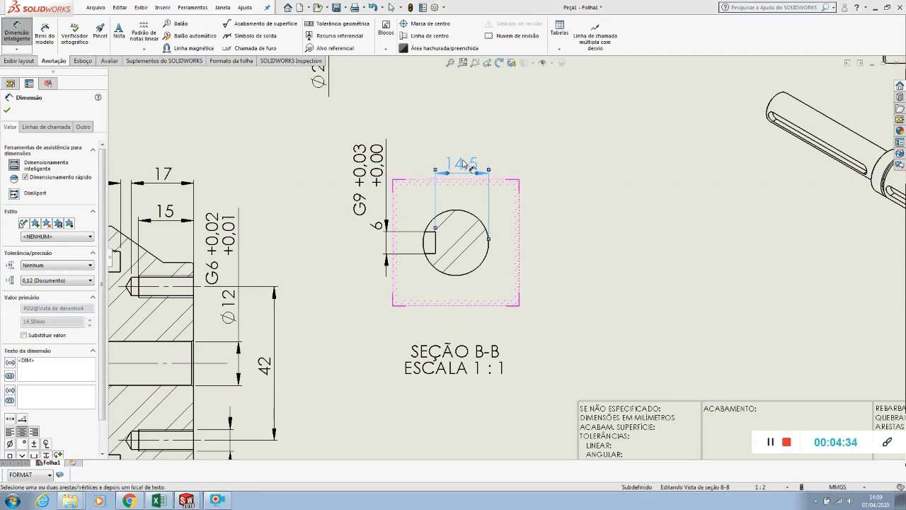
left_click(41, 265)
left_click(39, 287)
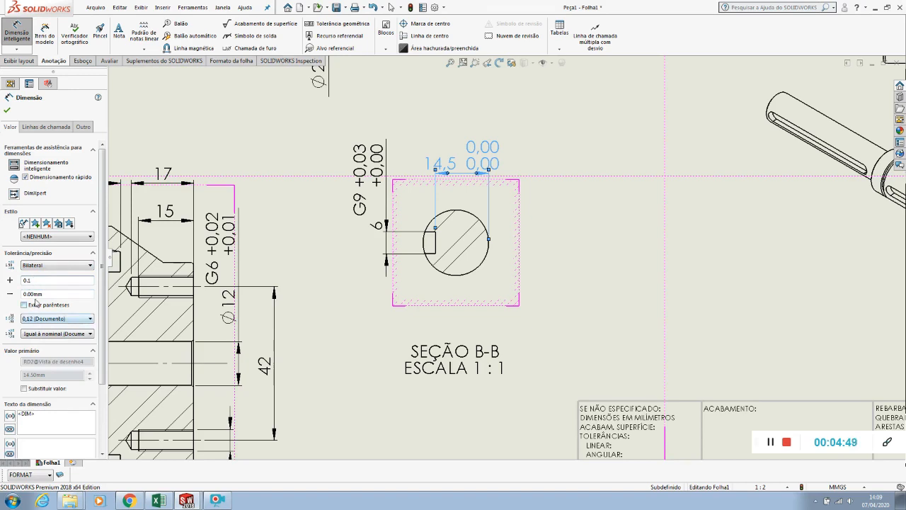
left_click(7, 110)
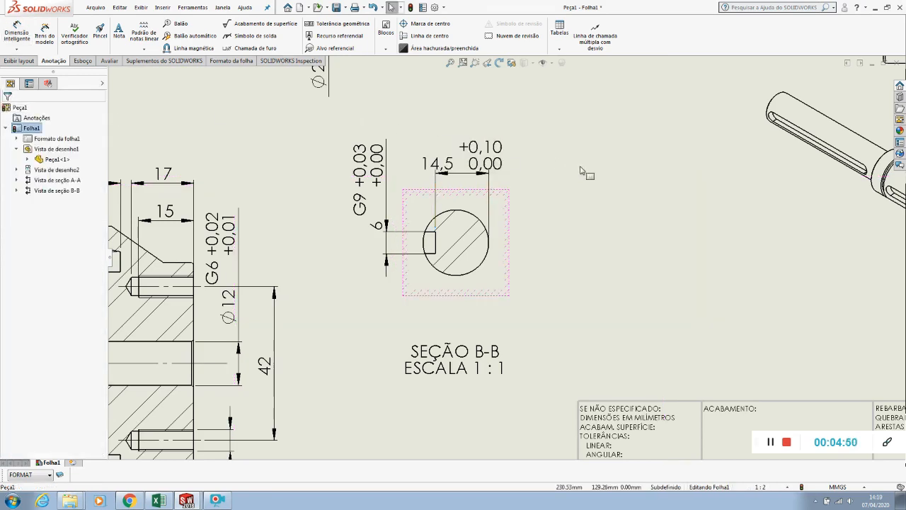
Move the keyway floor dimension's text sideways past its extension line and flip its arrows outside
left_click_drag(468, 151, 527, 145)
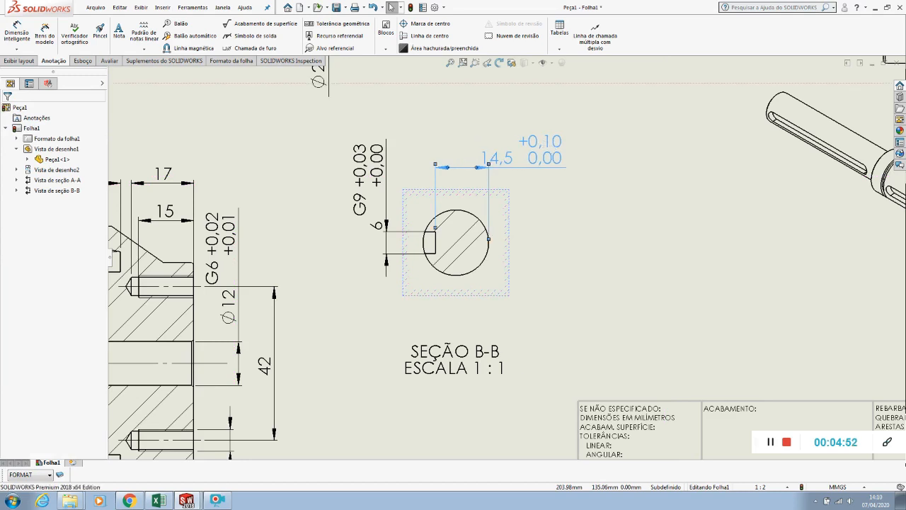
left_click(476, 168)
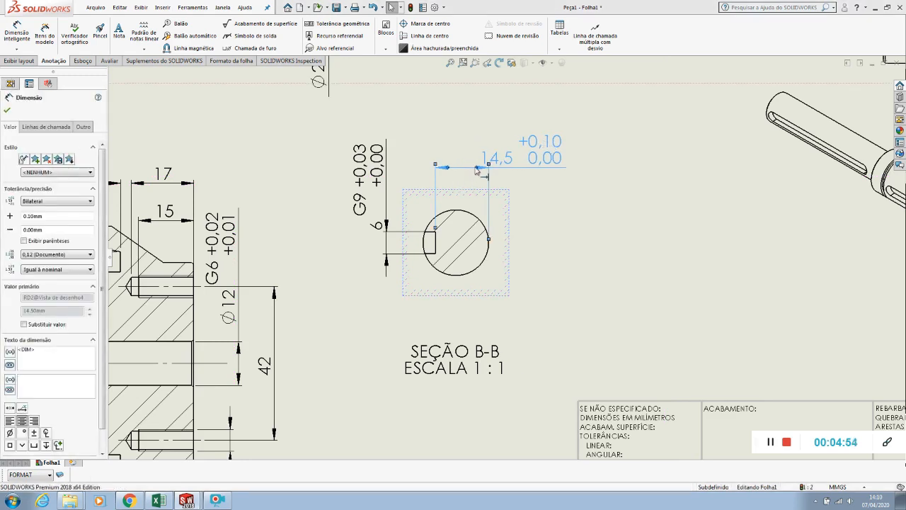
left_click(536, 183)
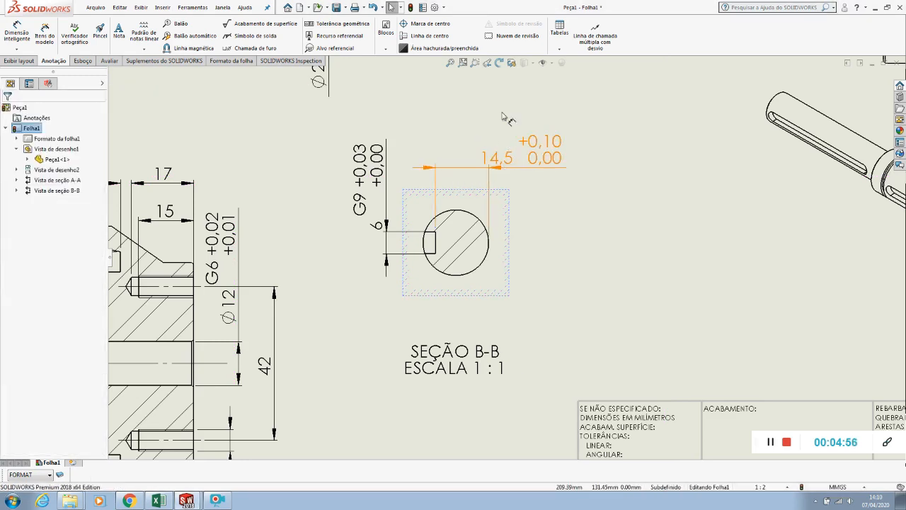
Set the document's dimension properties to remove trailing zeros from tolerances
left_click(435, 8)
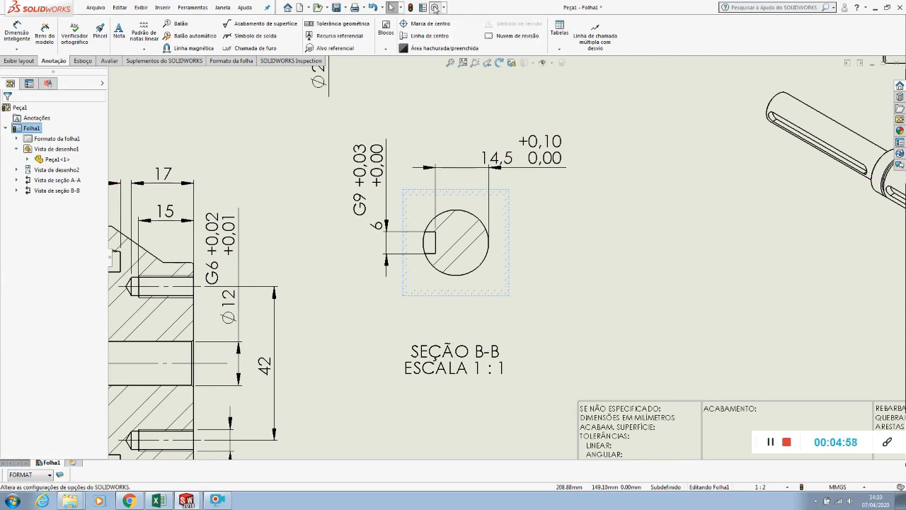
left_click(342, 93)
left_click(284, 131)
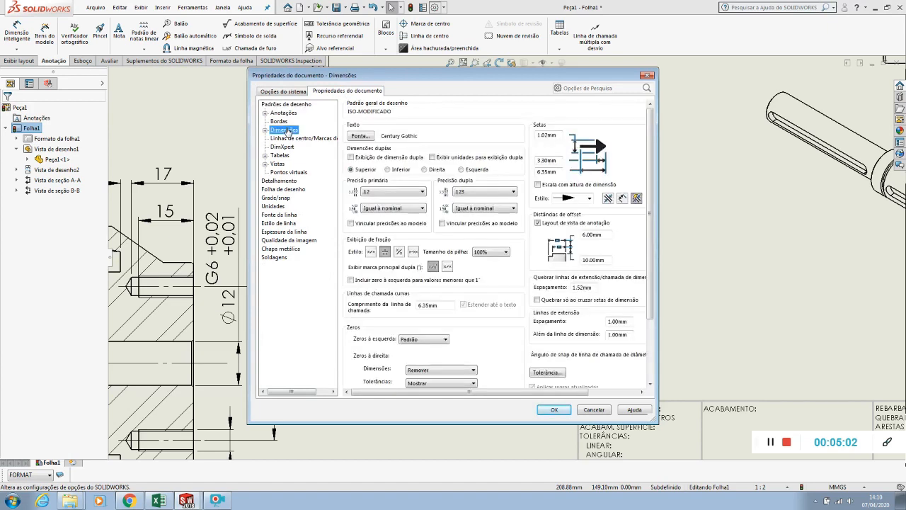
scroll(426, 374, "down", 1)
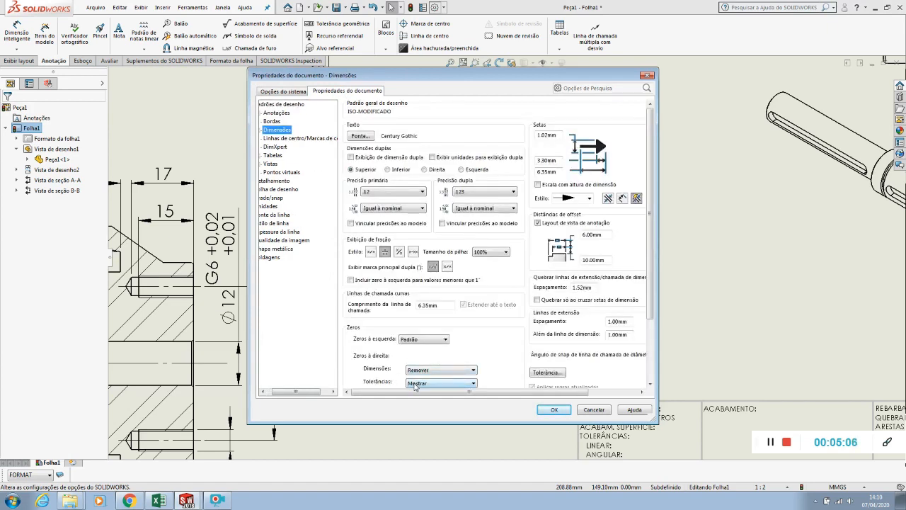
left_click(416, 384)
left_click(417, 398)
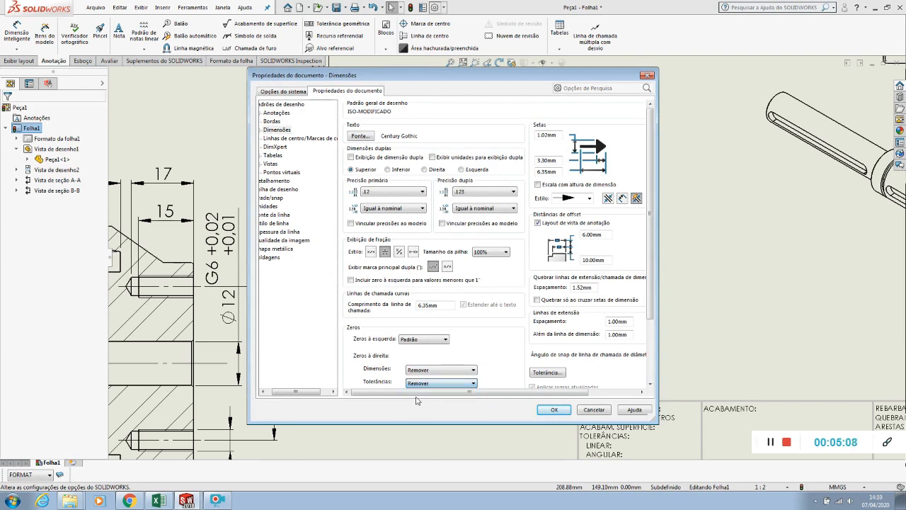
left_click(555, 411)
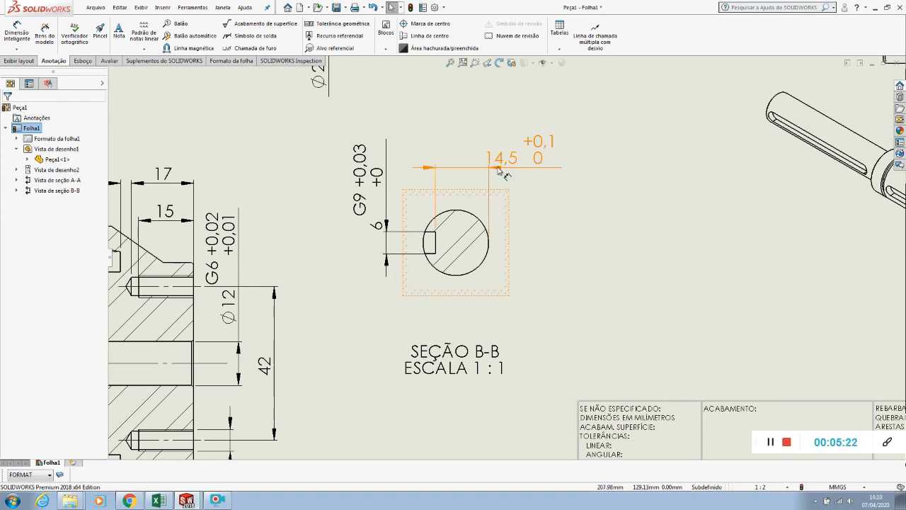
Add a center mark to the circle in section B-B
scroll(499, 171, "up", 2)
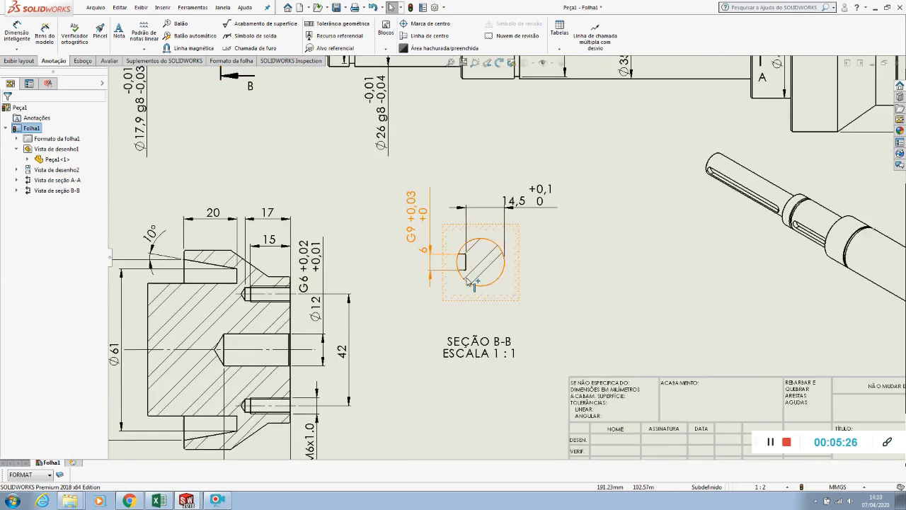
left_click(418, 23)
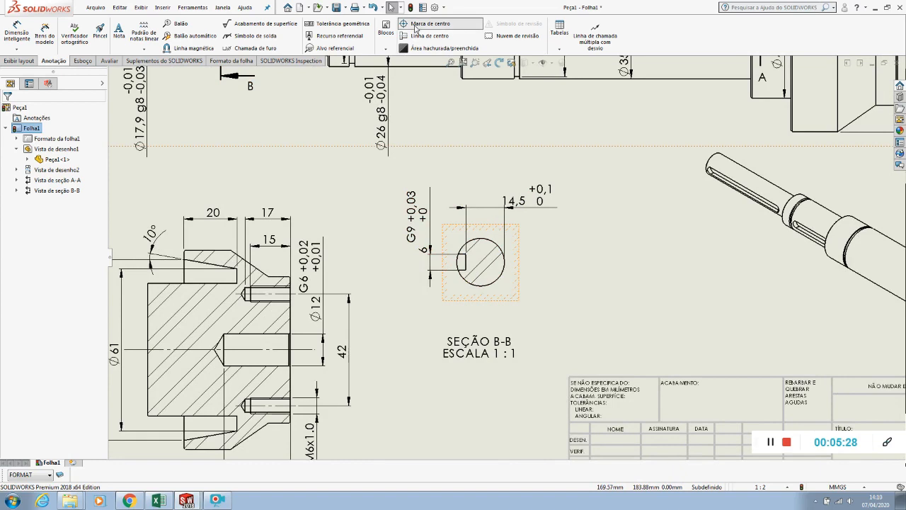
left_click(500, 250)
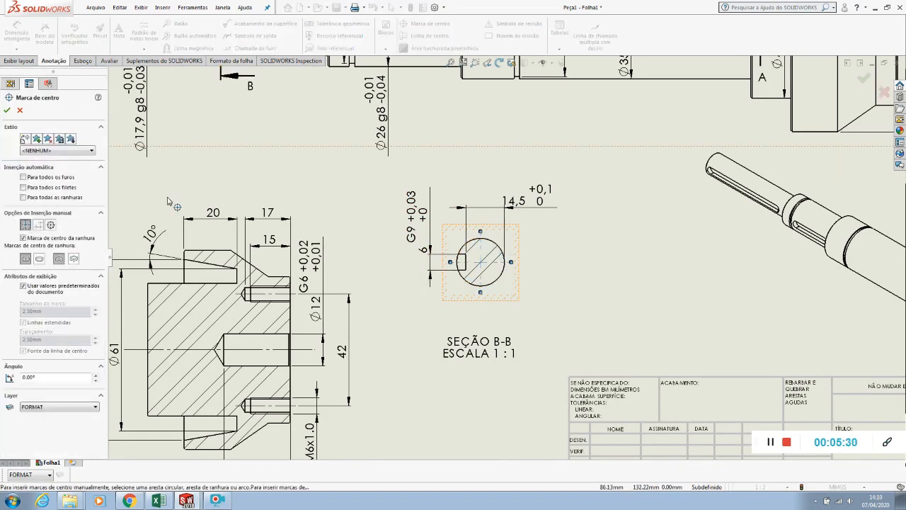
left_click(7, 111)
Shift section B-B slightly toward section A-A and move its label closer beneath the circle
scroll(602, 269, "up", 3)
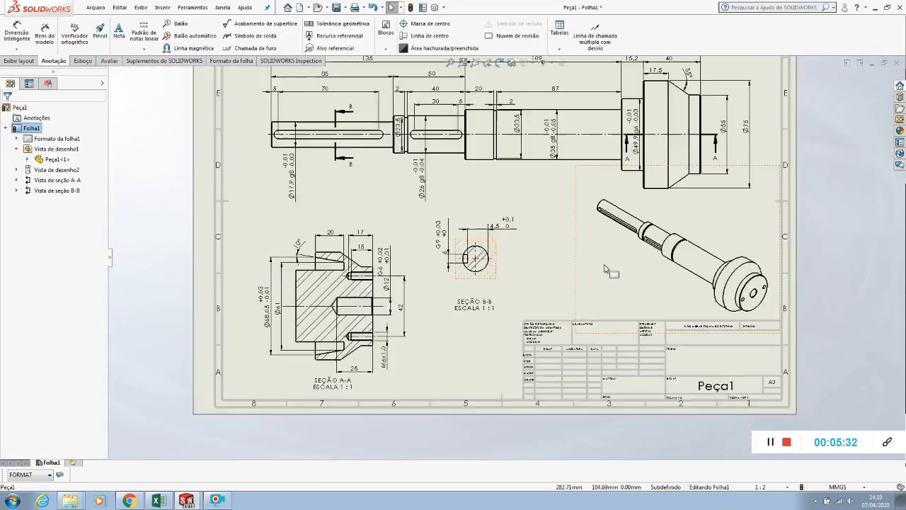
left_click_drag(461, 282, 449, 284)
left_click_drag(439, 321, 446, 292)
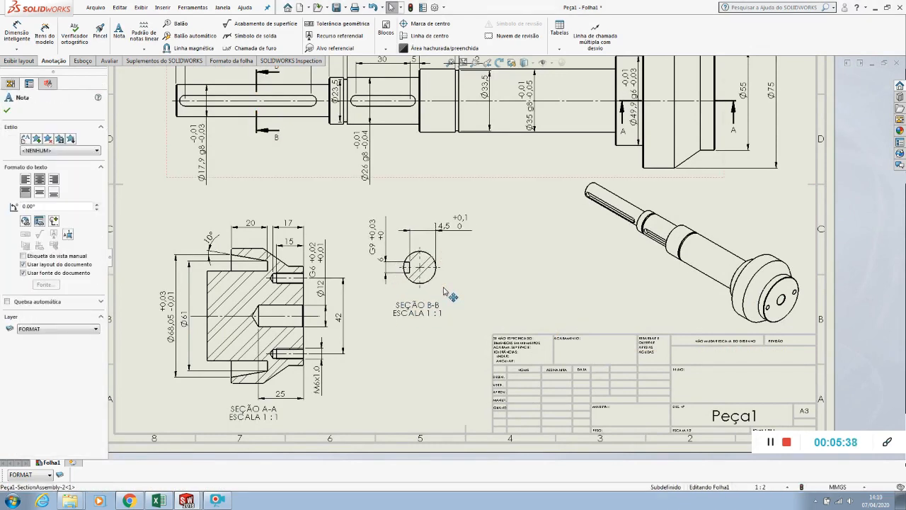
left_click(478, 308)
Create section view C-C with a vertical cutting line through the shaft's shorter keyway, placing it beside the sheet, level with the main view
scroll(478, 299, "up", 3)
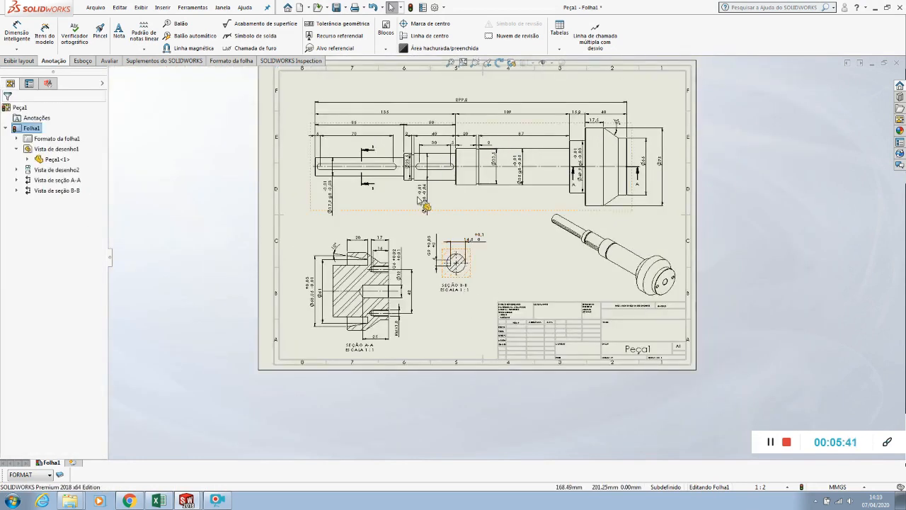
scroll(428, 205, "down", 3)
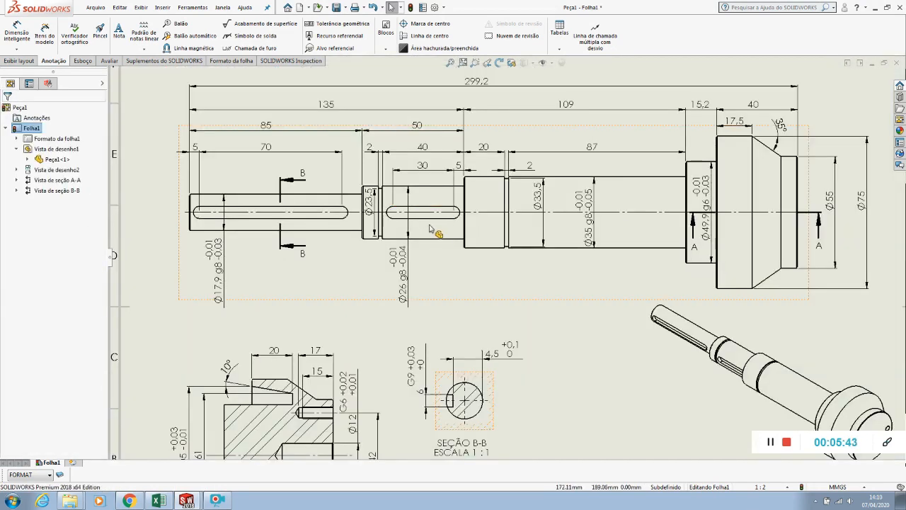
left_click(20, 61)
left_click(112, 44)
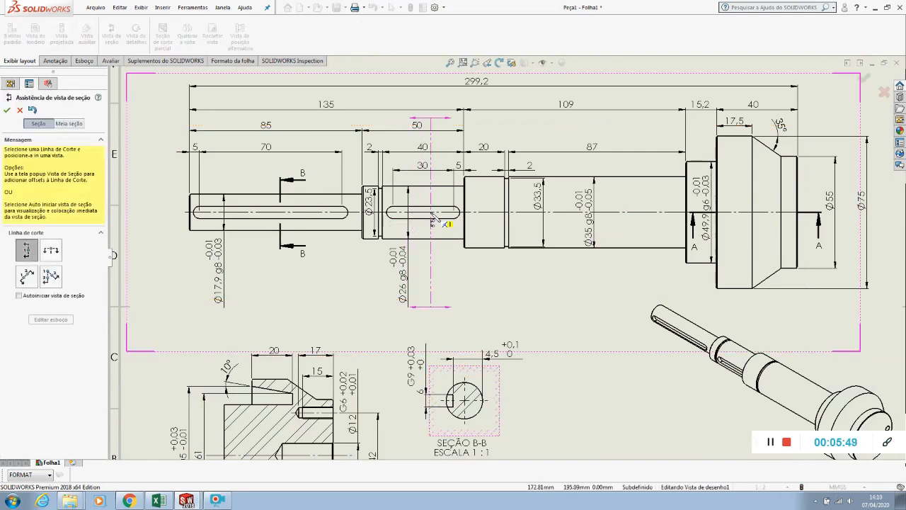
left_click(431, 219)
left_click(521, 200)
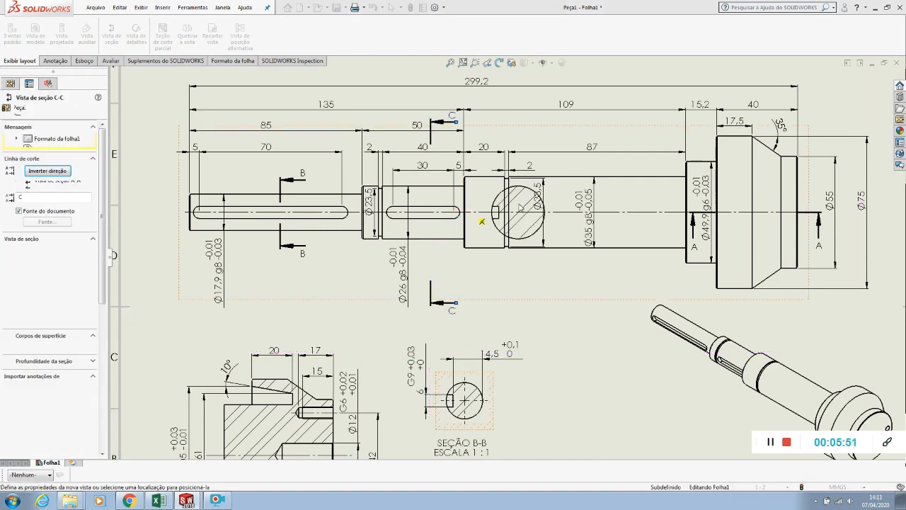
key("f")
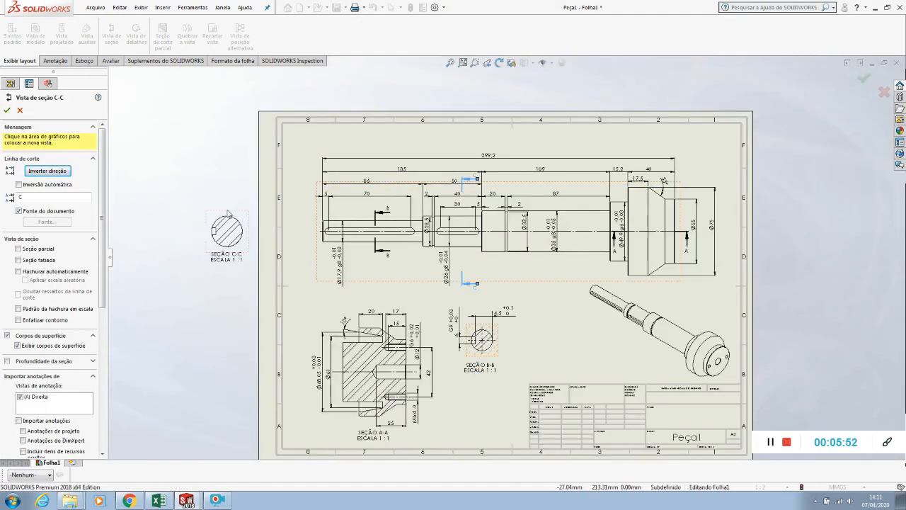
left_click(227, 213)
Break section C-C's alignment with its parent view and move it onto the sheet between section B-B and the isometric view
right_click(244, 220)
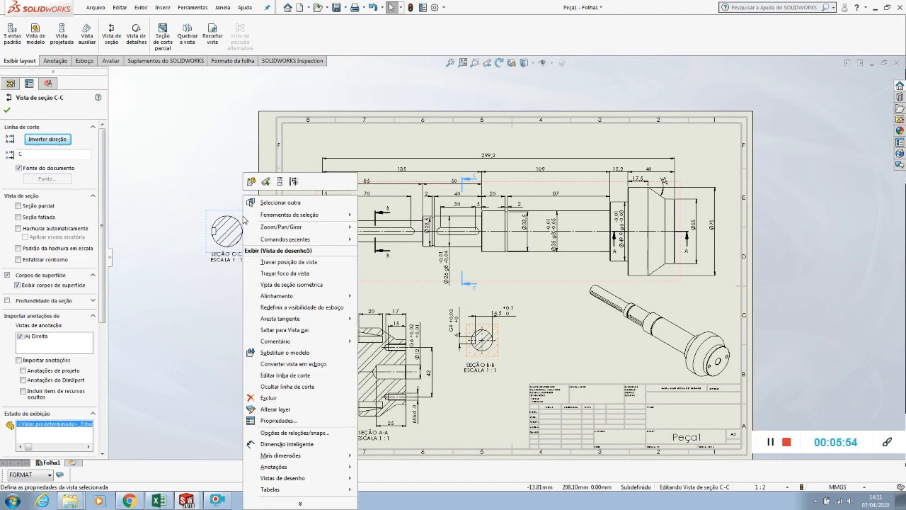
mouse_move(273, 297)
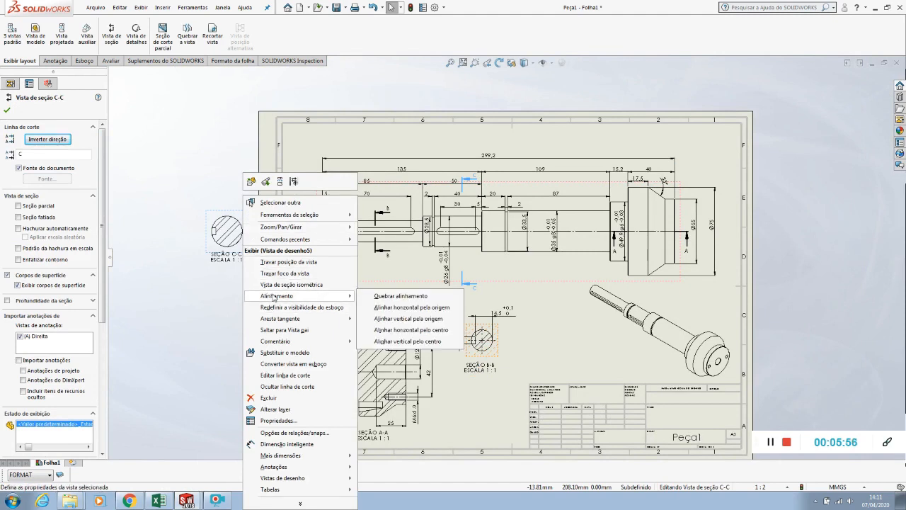
left_click(397, 297)
left_click_drag(249, 244, 586, 346)
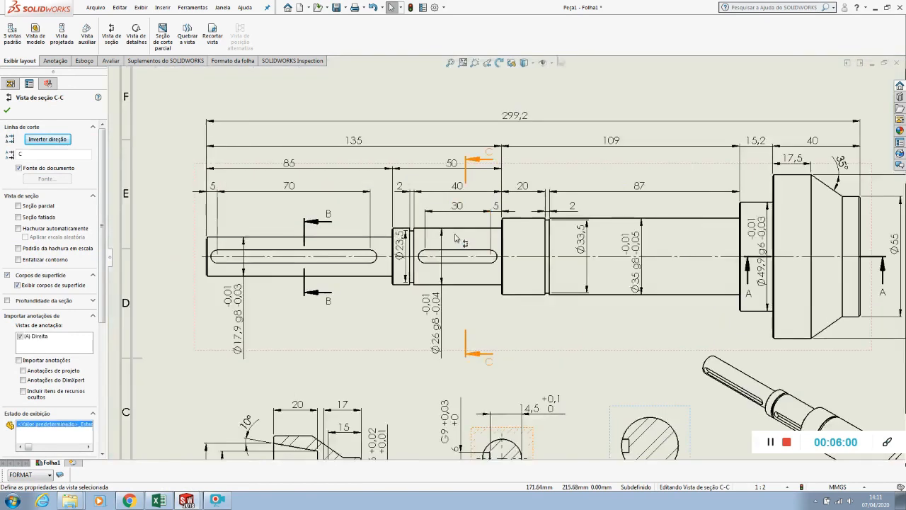
Shorten both ends of section line C-C to just outside the shaft and shift the line slightly toward section line B-B
scroll(461, 225, "down", 3)
scroll(480, 349, "down", 2)
left_click(476, 342)
left_click_drag(478, 256, 480, 161)
scroll(491, 149, "up", 3)
scroll(491, 146, "down", 2)
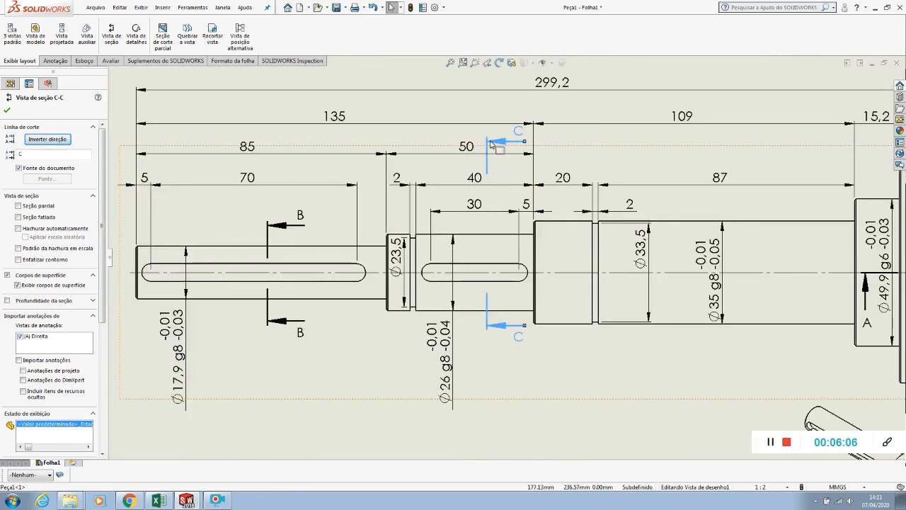
left_click_drag(491, 151, 488, 222)
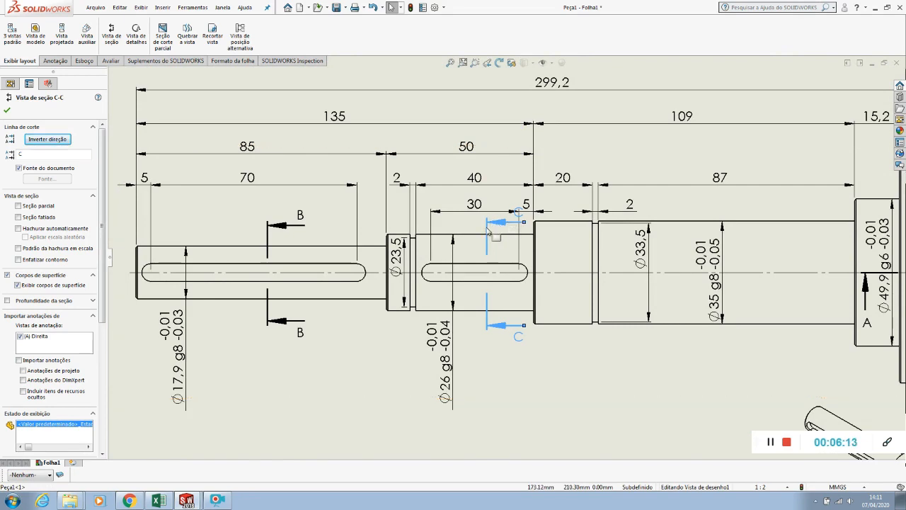
left_click_drag(486, 231, 471, 228)
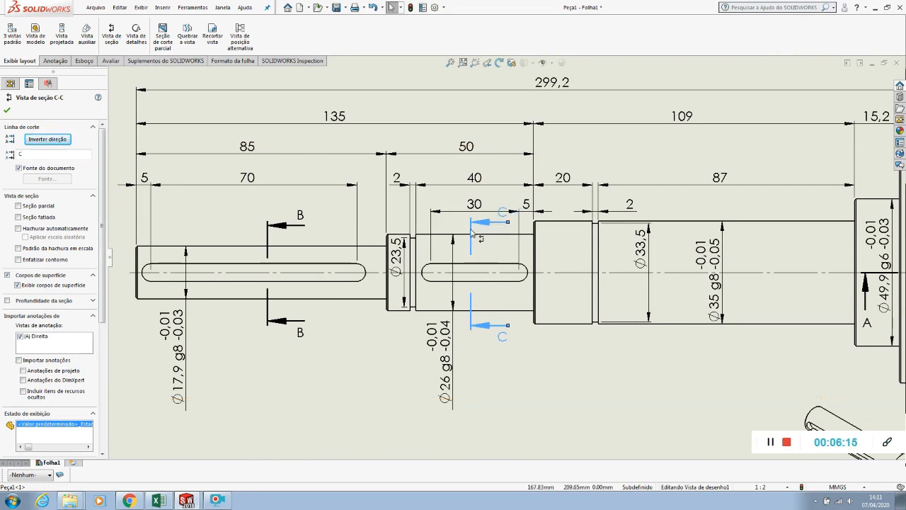
left_click(555, 356)
Move section line C-C's upper letter below its arrow, clear of the 30 mm dimension line, and adjust the lower letter
scroll(507, 225, "down", 3)
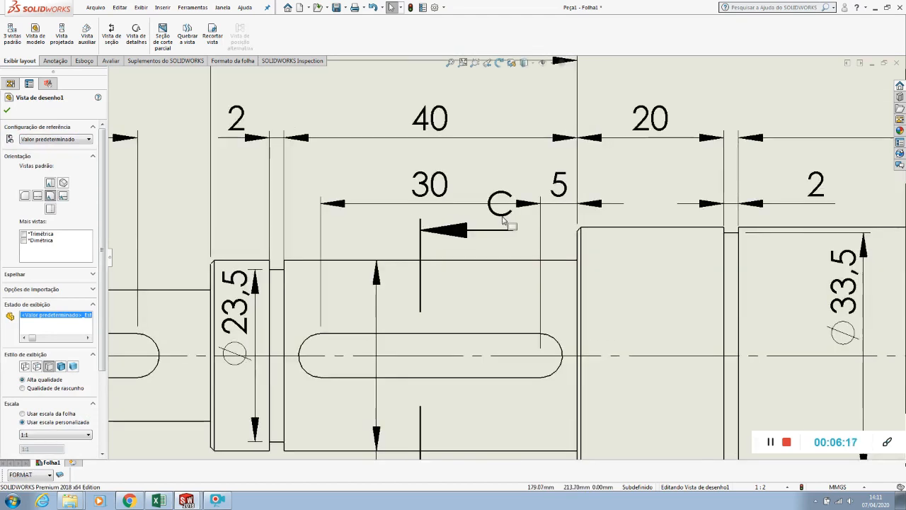
left_click(510, 223)
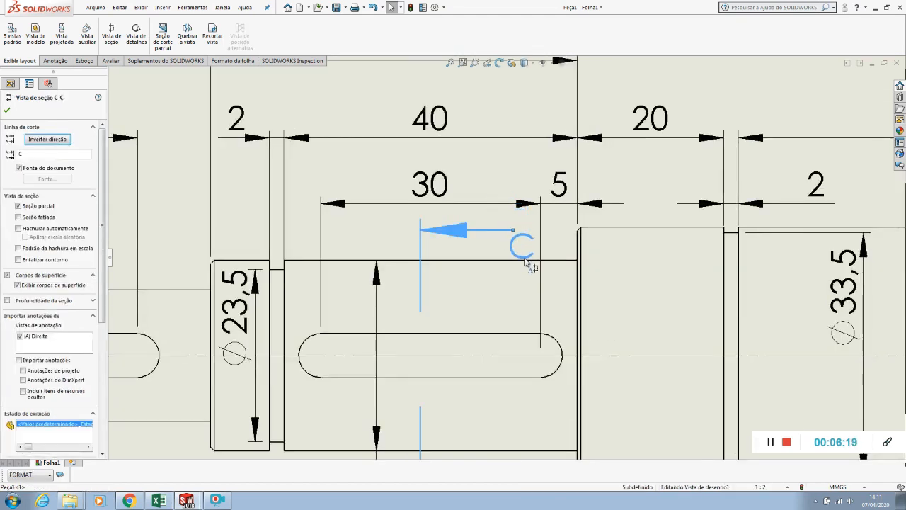
scroll(507, 284, "up", 5)
scroll(506, 285, "up", 2)
scroll(504, 359, "down", 2)
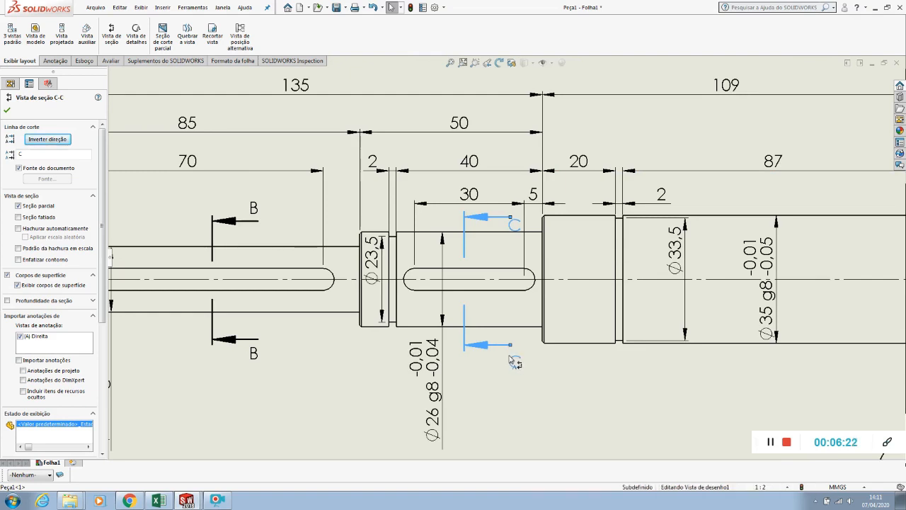
left_click(552, 381)
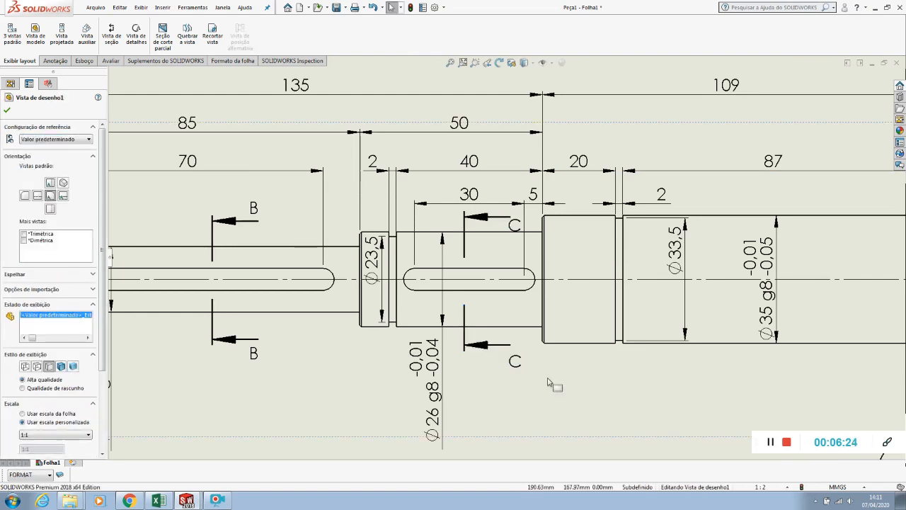
Reposition section C-C's label centred beneath its circle
scroll(544, 379, "up", 2)
scroll(544, 383, "up", 3)
scroll(619, 360, "down", 4)
scroll(595, 405, "up", 1)
scroll(595, 405, "up", 1)
left_click(543, 401)
left_click_drag(546, 425, 545, 431)
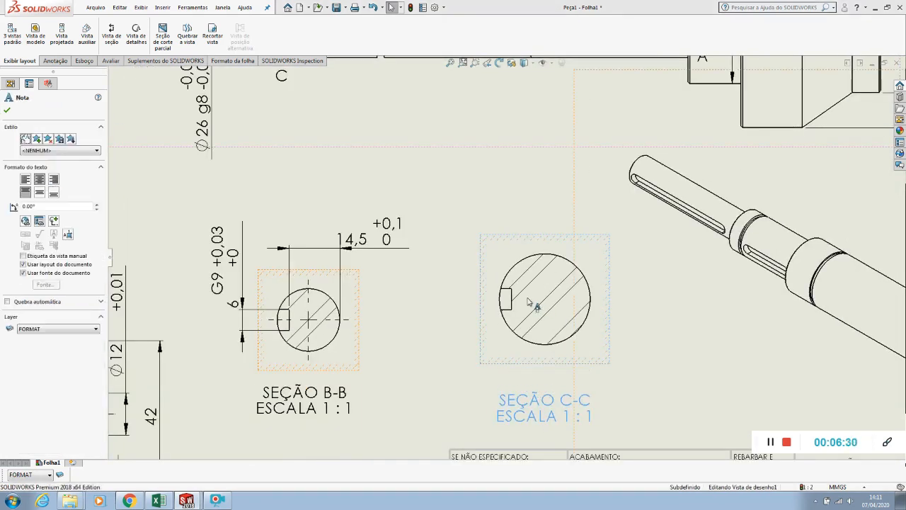
left_click(560, 253)
Dimension the keyway's width in section C-C, placing the dimension beside the circle on the keyway side
left_click(54, 61)
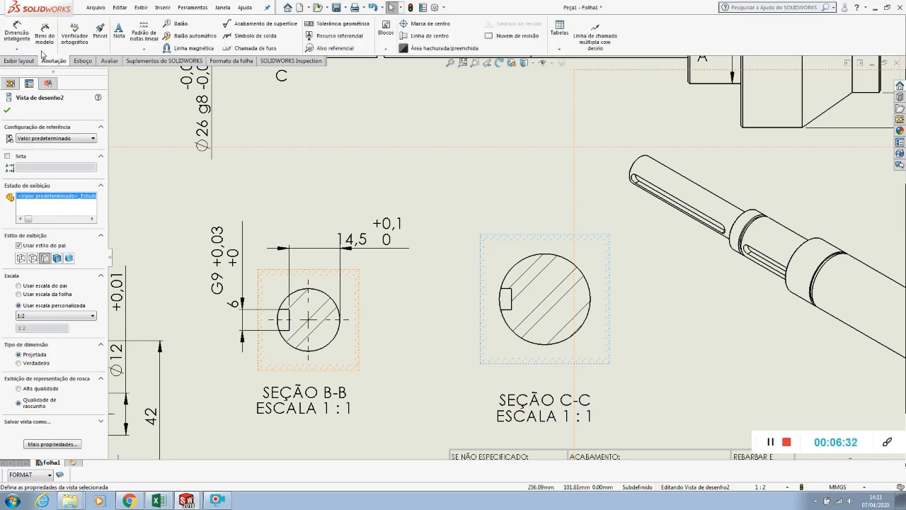
left_click(27, 43)
left_click(500, 294)
left_click(465, 258)
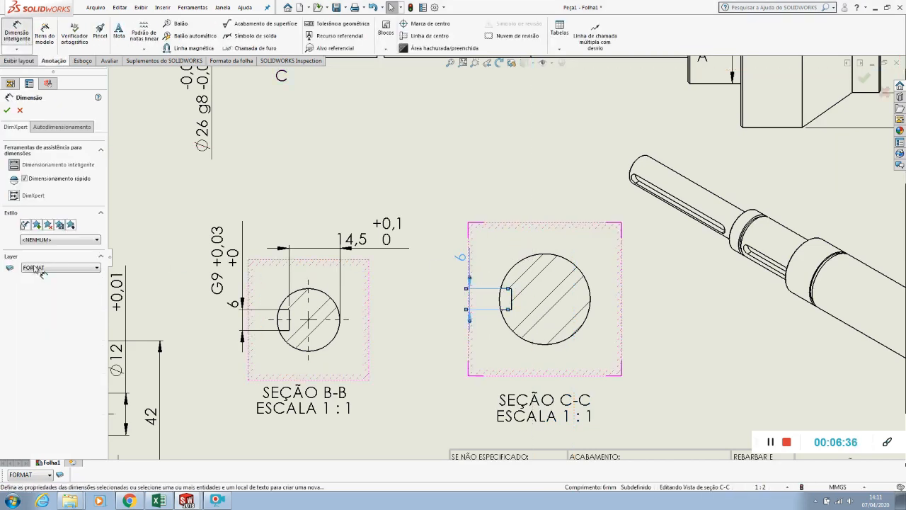
Give section C-C's keyway width a fit-with-tolerance callout of hole class G9 and move its text above the extension lines
left_click(32, 266)
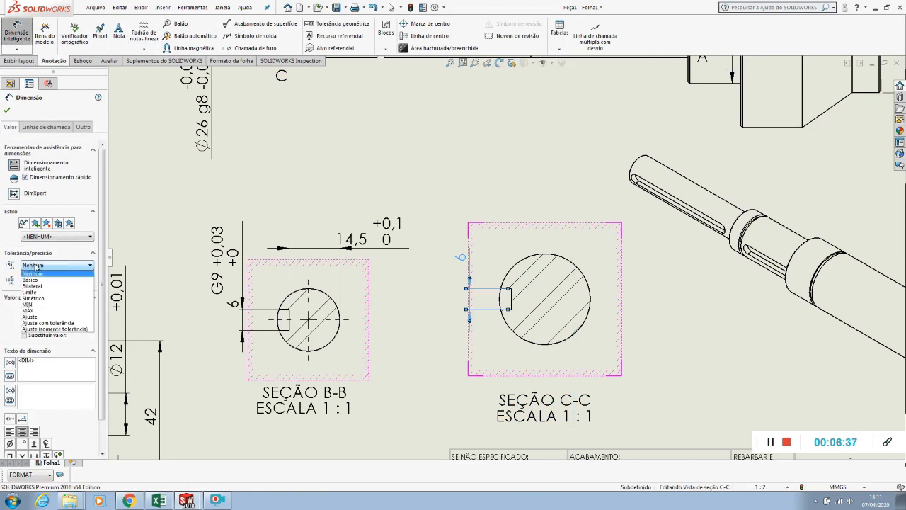
left_click(39, 324)
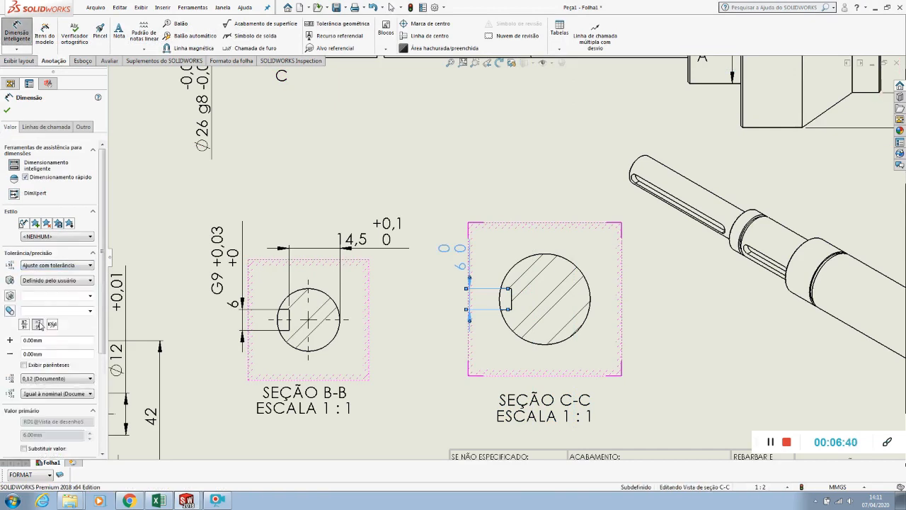
left_click(90, 296)
scroll(49, 348, "down", 3)
scroll(49, 347, "down", 6)
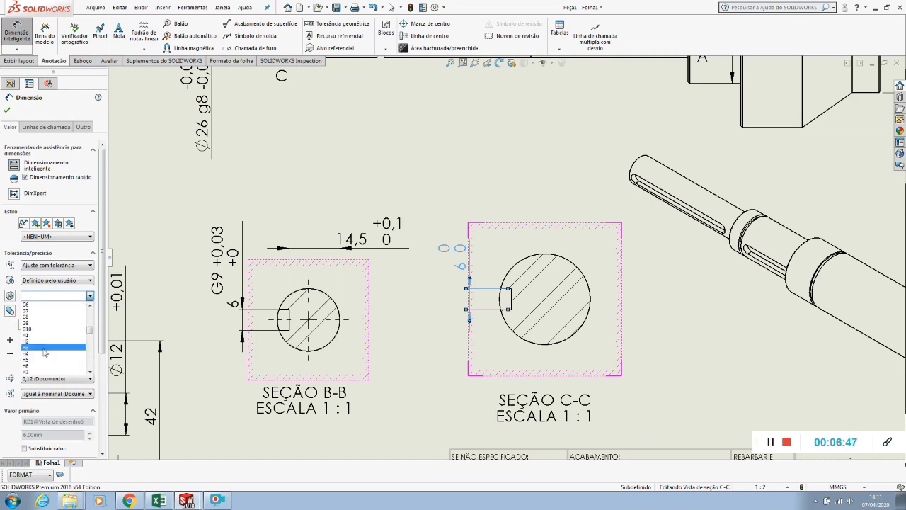
left_click(44, 322)
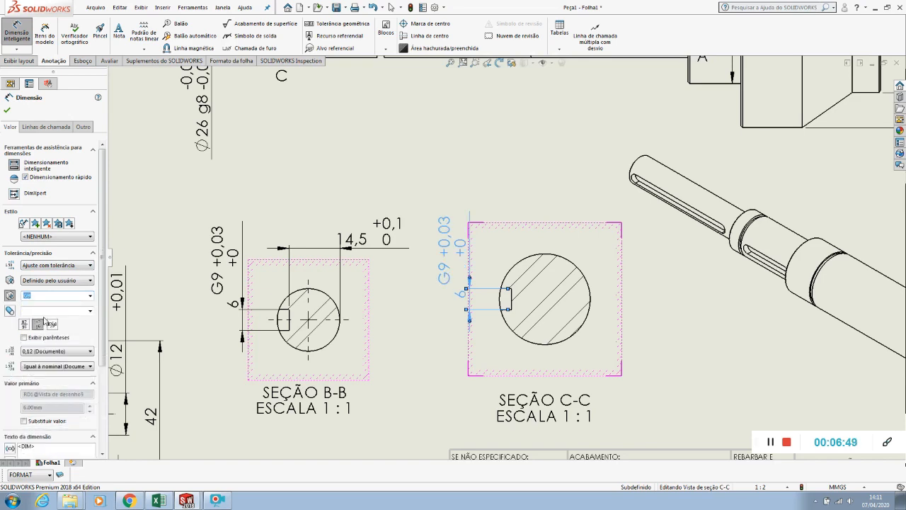
left_click_drag(445, 252, 446, 228)
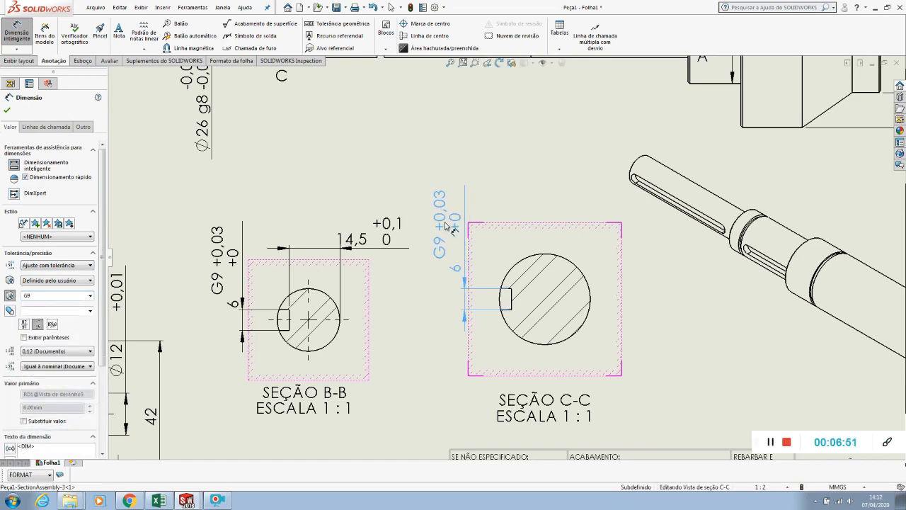
left_click(504, 186)
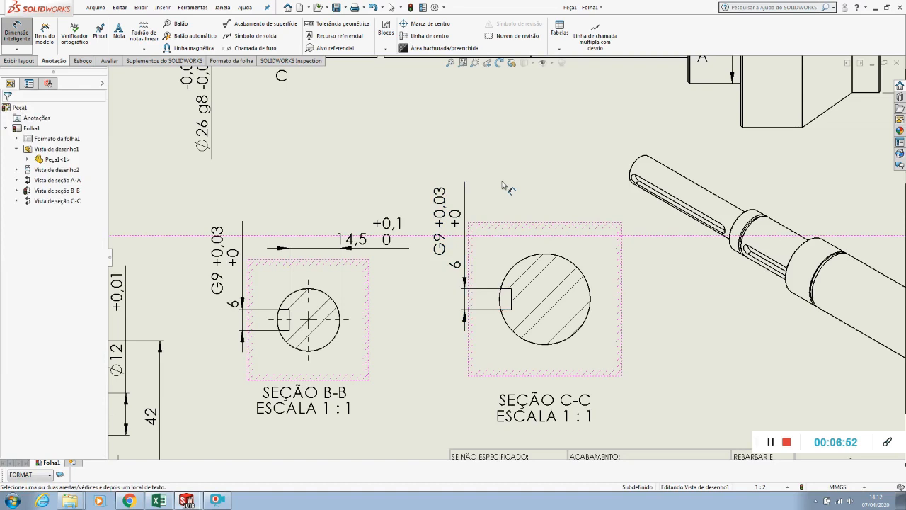
Dimension section C-C from the keyway floor to the circle's far side above the view and flip the arrows inside
left_click(512, 299)
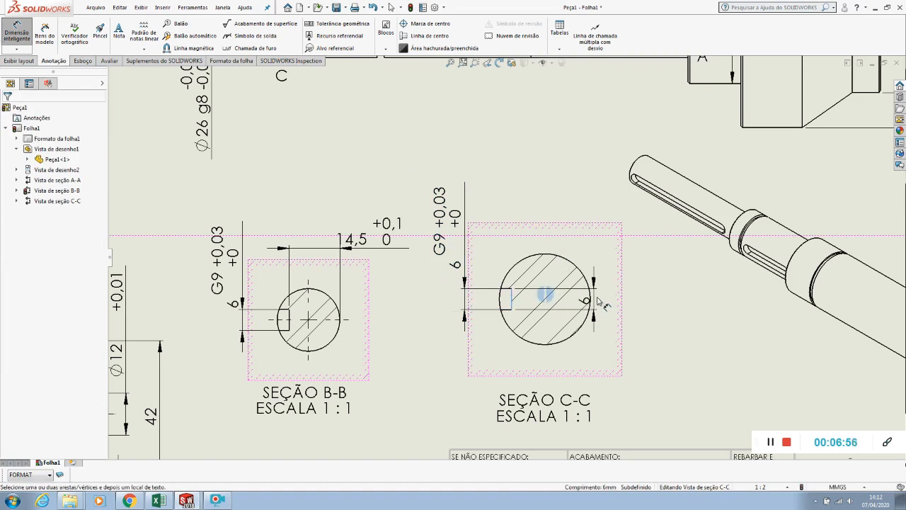
left_click(591, 300)
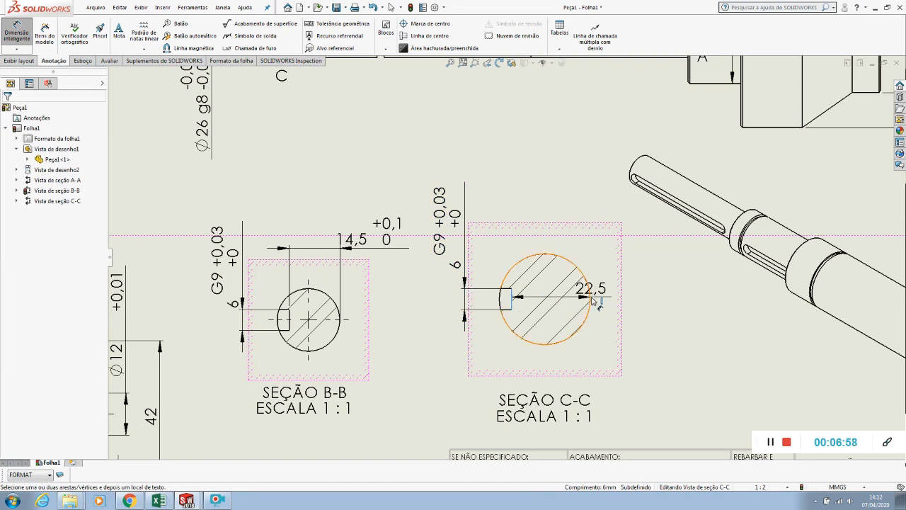
left_click(551, 211)
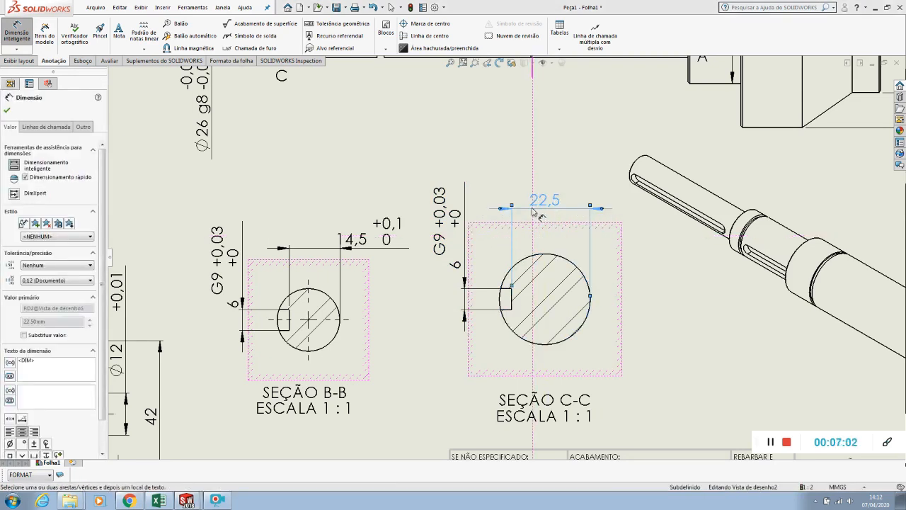
left_click(501, 209)
left_click_drag(548, 195, 556, 197)
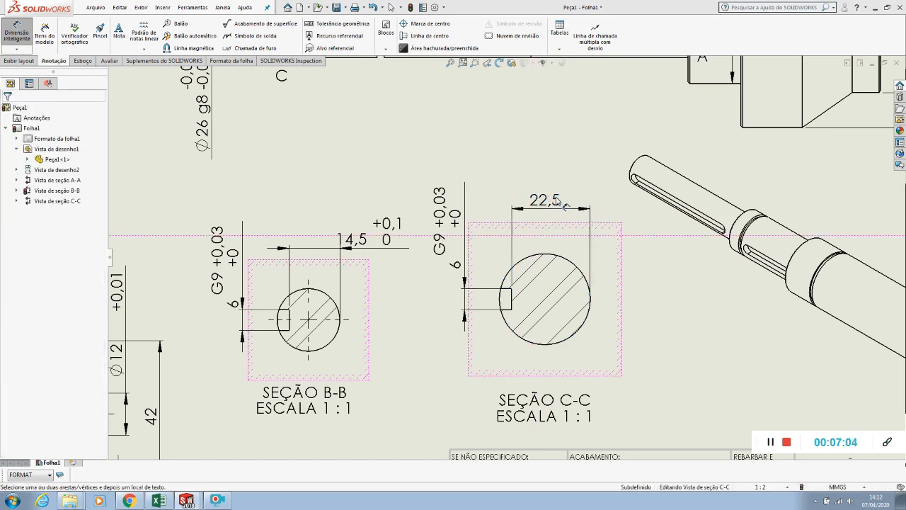
left_click(556, 199)
Add a centre mark to the circle of section C-C
left_click(425, 23)
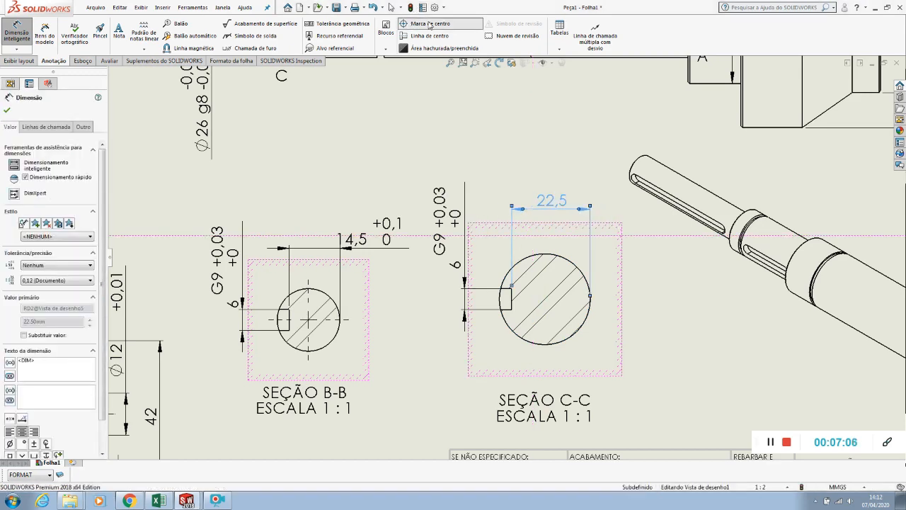
left_click(558, 258)
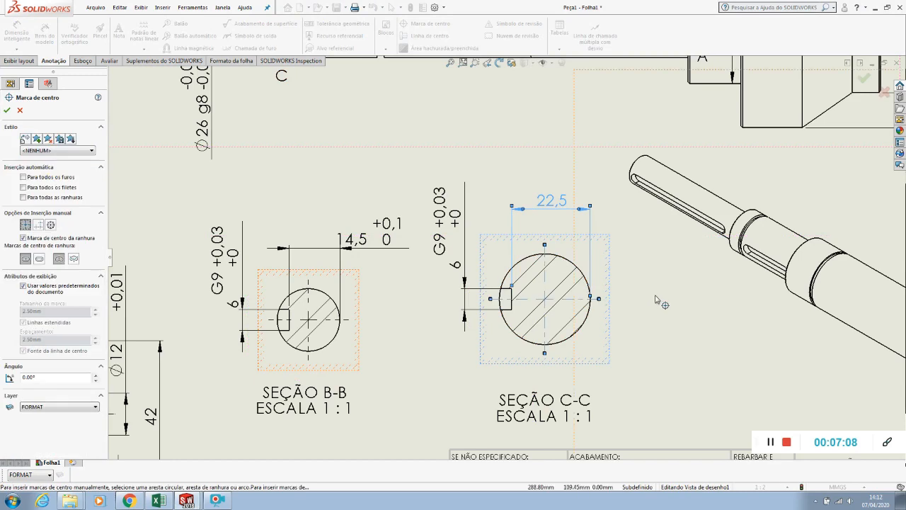
key("f")
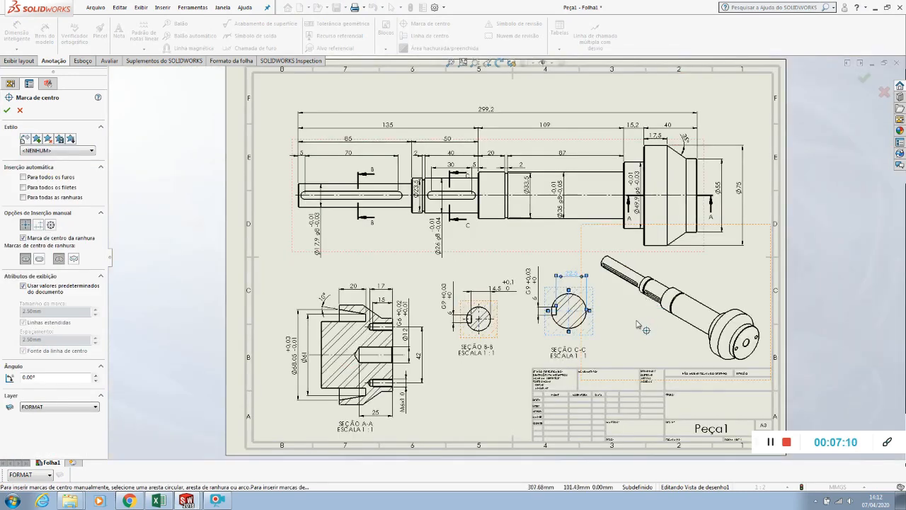
key("Escape")
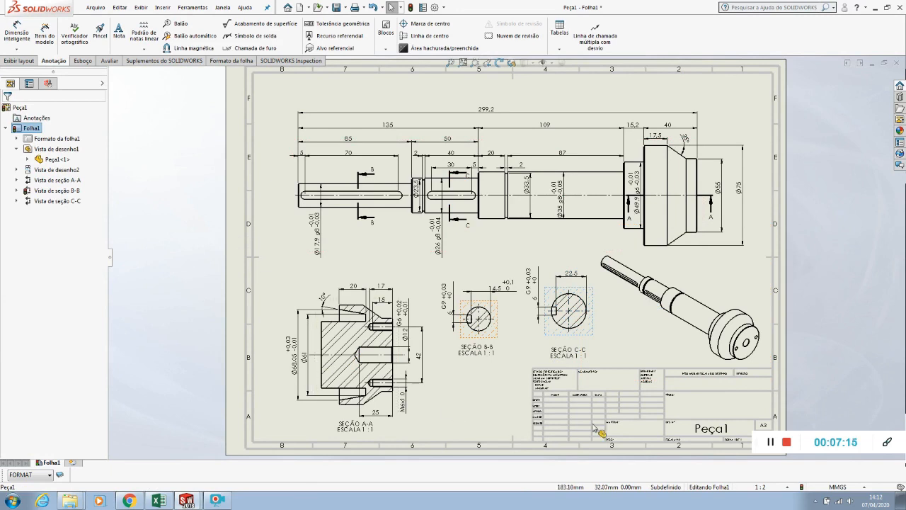
Add a note without a leader reading "Chanfros nõ cotados 0,5x 45º" at the title block's upper edge
scroll(637, 375, "down", 3)
left_click(119, 32)
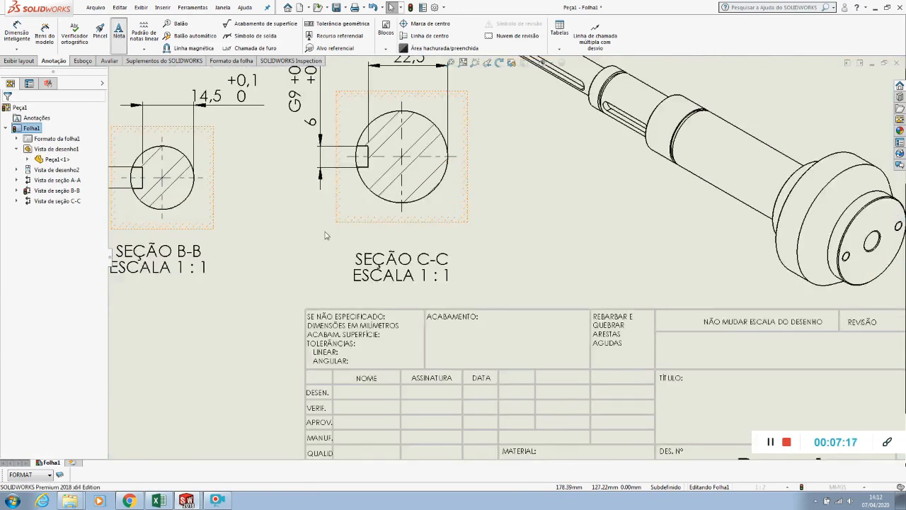
left_click(325, 305)
type("Chan")
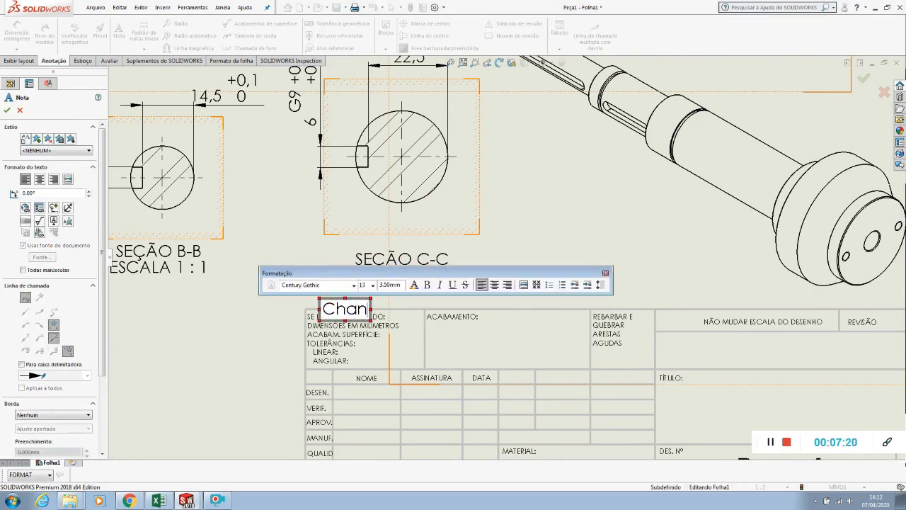
type("fros nõ cotados")
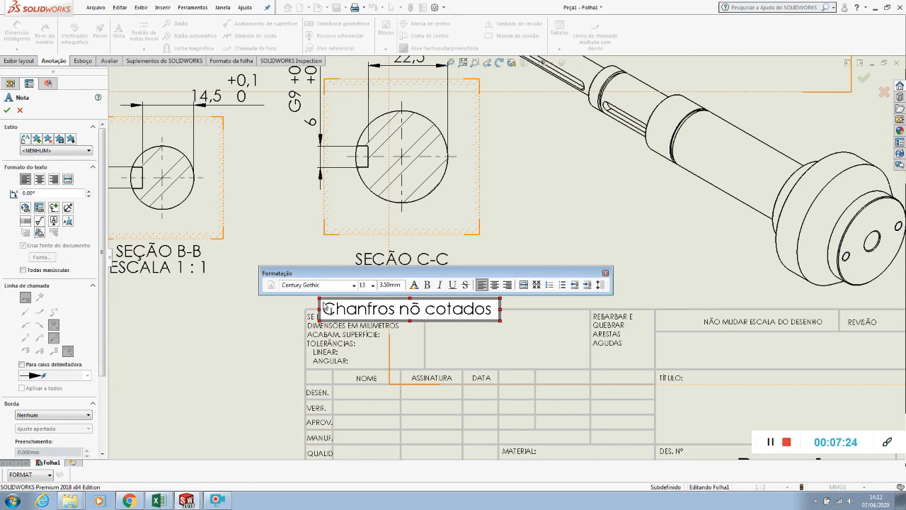
type(" 0,5x 45°")
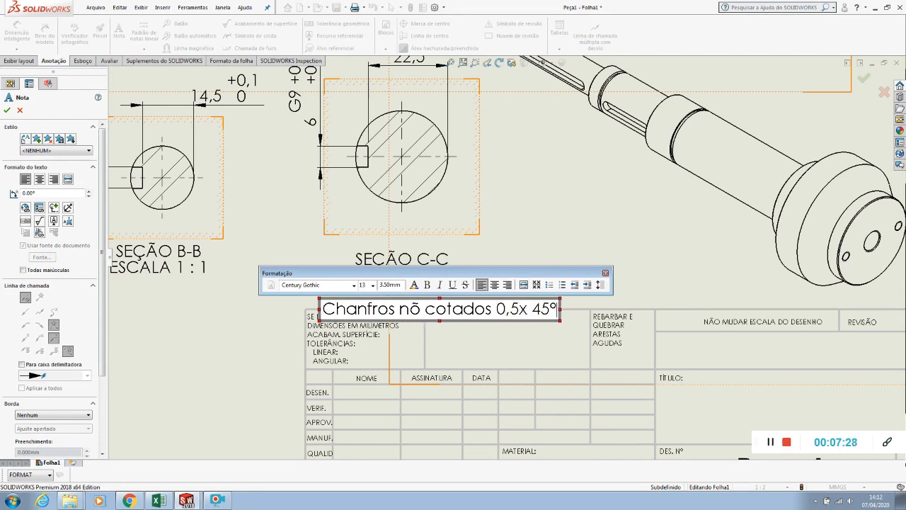
left_click(256, 356)
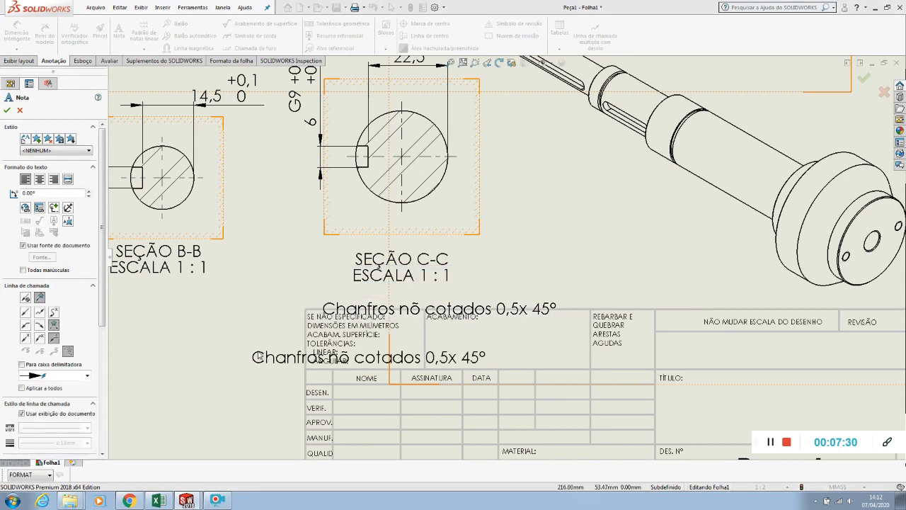
Move the chamfer note just above the title block and shift section C-C's label up closer to its circle
left_click_drag(360, 317, 331, 305)
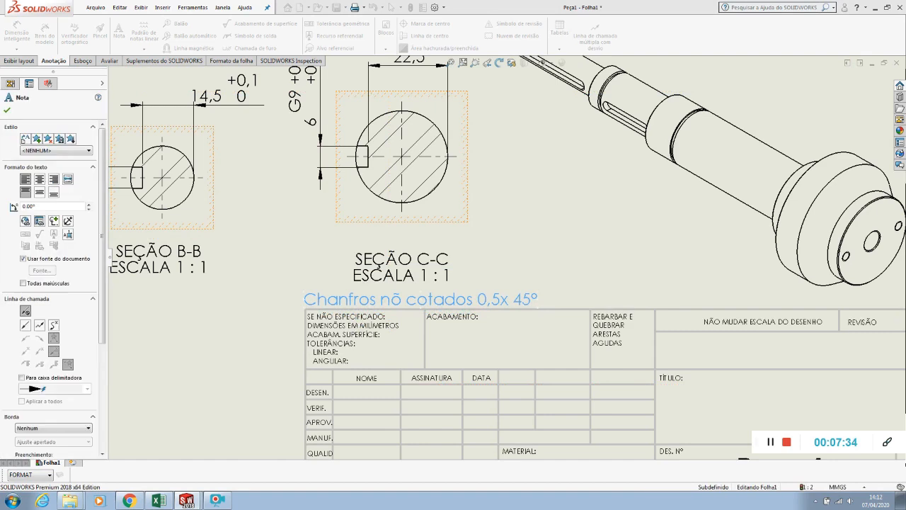
left_click_drag(374, 262, 374, 248)
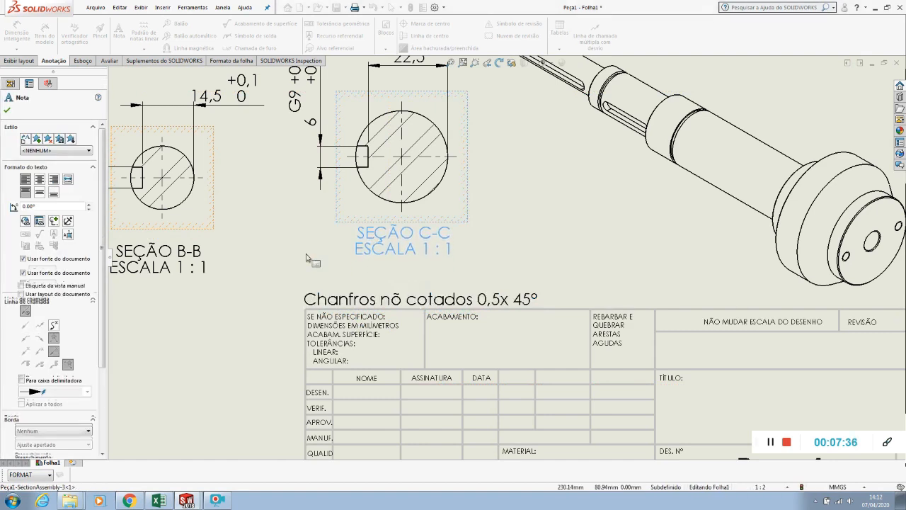
left_click(364, 259)
Save the drawing Peça1.SLDDRW together with its referenced part Peça1.SLDPRT
key("f")
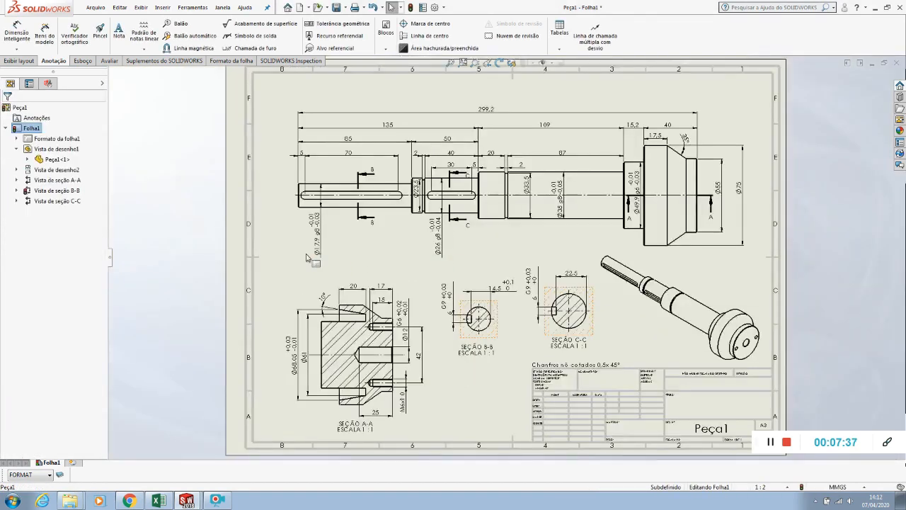
left_click(95, 7)
left_click(111, 72)
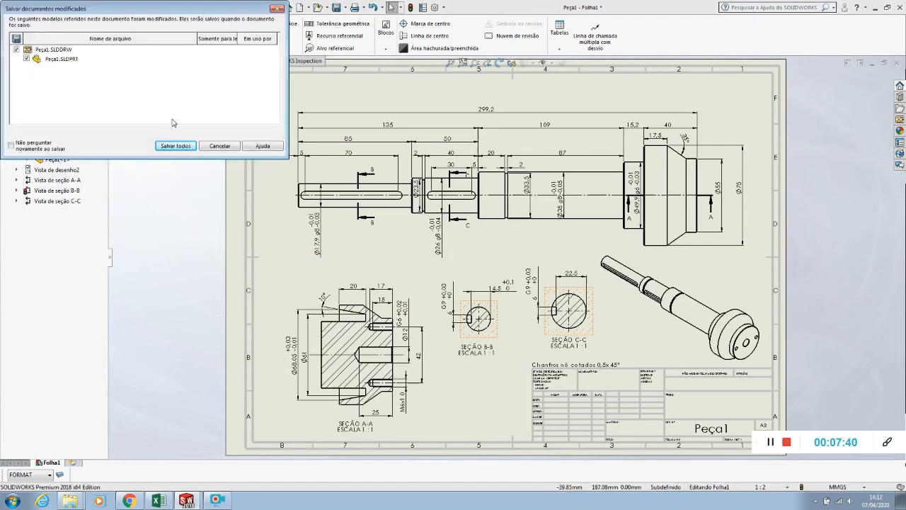
left_click(182, 145)
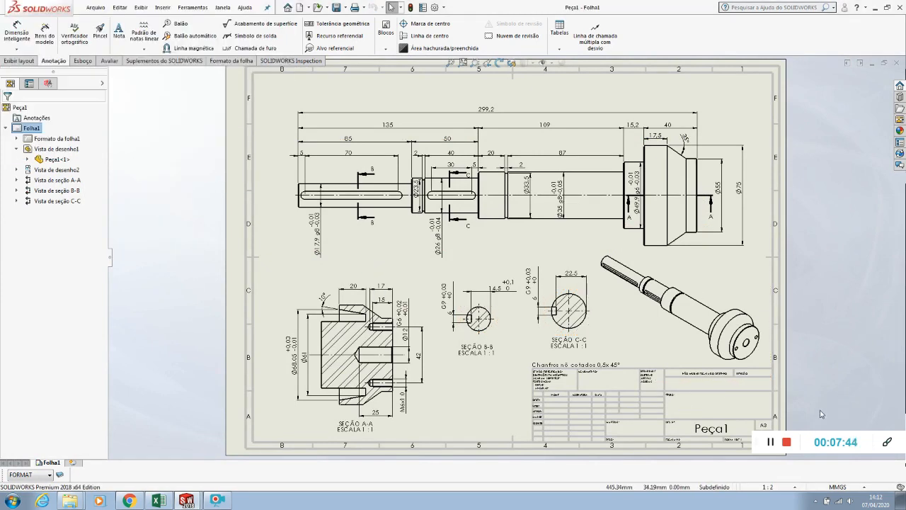
Examine the drawing's main view, sections A-A, B-B and C-C, isometric view, dimensions and chamfer note
left_click(771, 444)
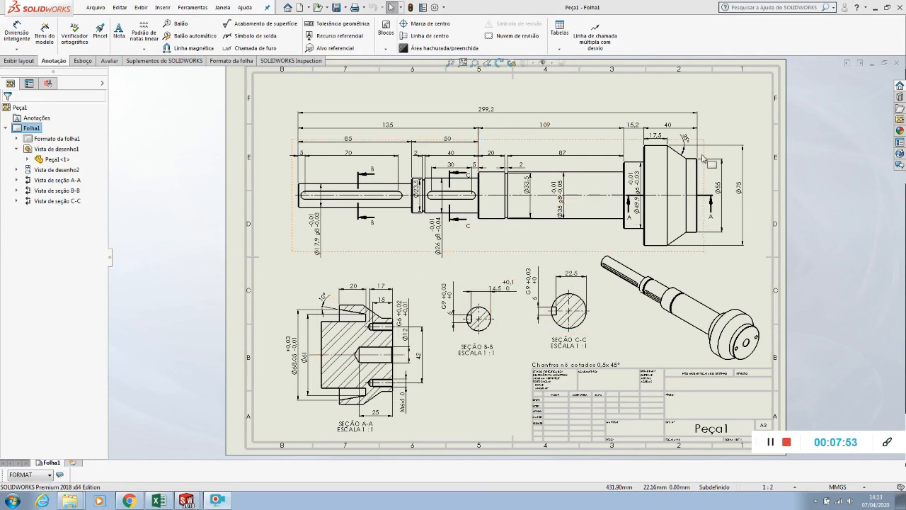
left_click(609, 190)
scroll(609, 190, "down", 3)
scroll(609, 190, "up", 4)
scroll(330, 199, "down", 3)
scroll(314, 225, "down", 2)
scroll(314, 225, "up", 5)
scroll(495, 373, "down", 5)
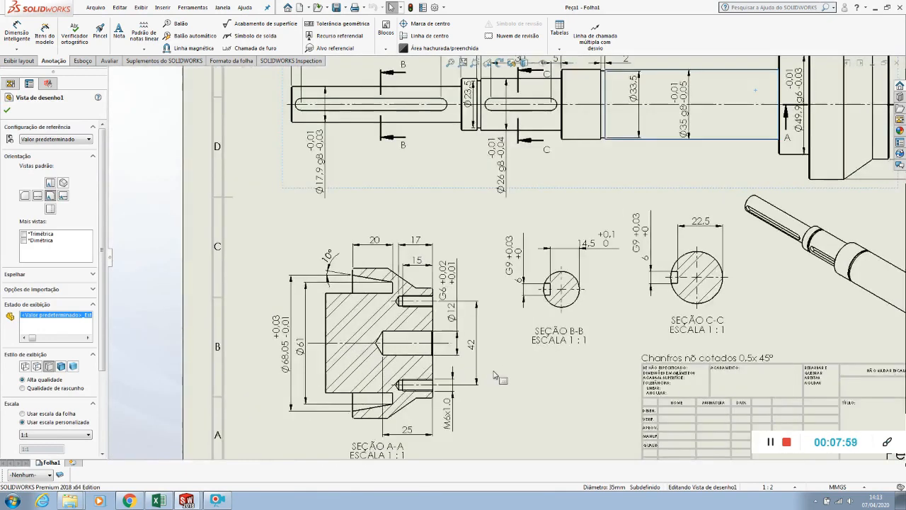
scroll(340, 366, "up", 4)
scroll(694, 359, "down", 2)
scroll(722, 319, "up", 3)
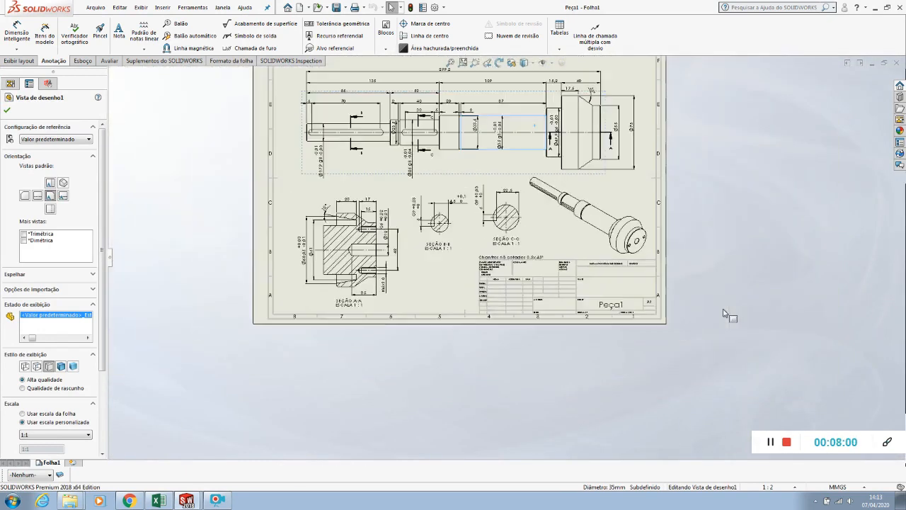
scroll(722, 311, "up", 2)
key("f")
left_click(469, 274)
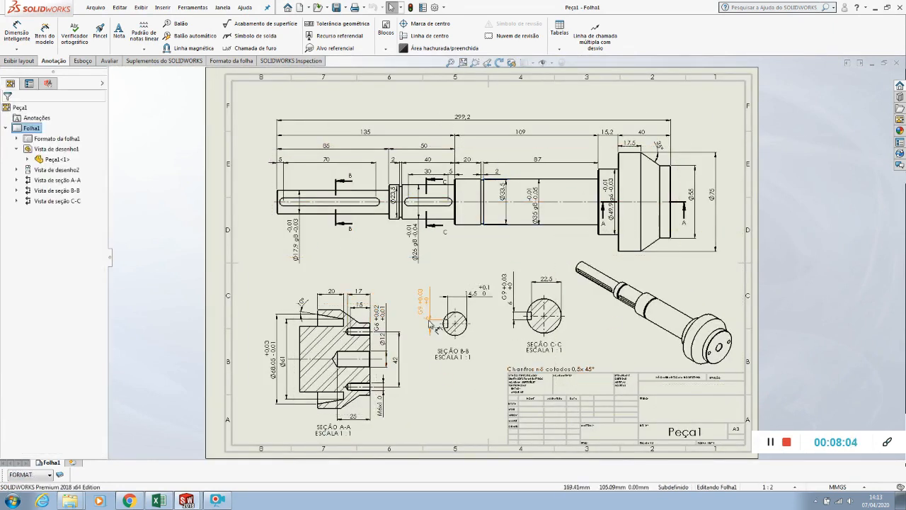
key("z")
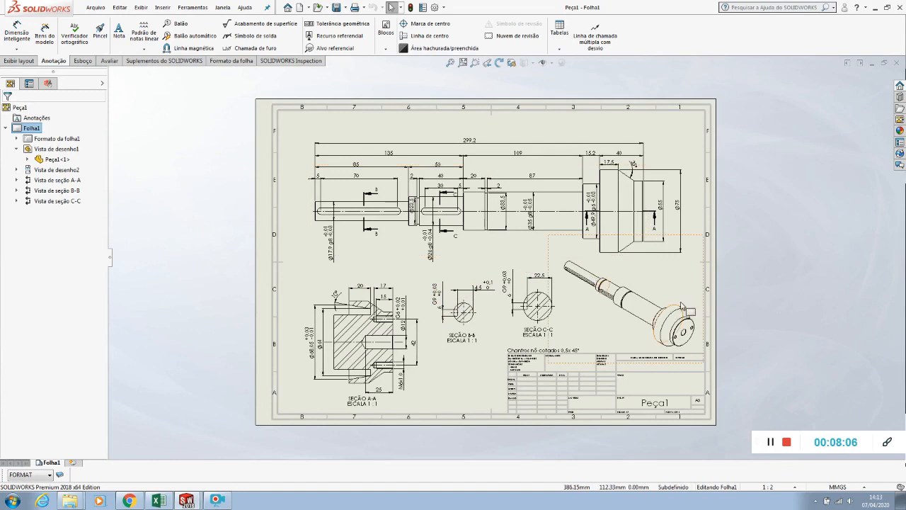